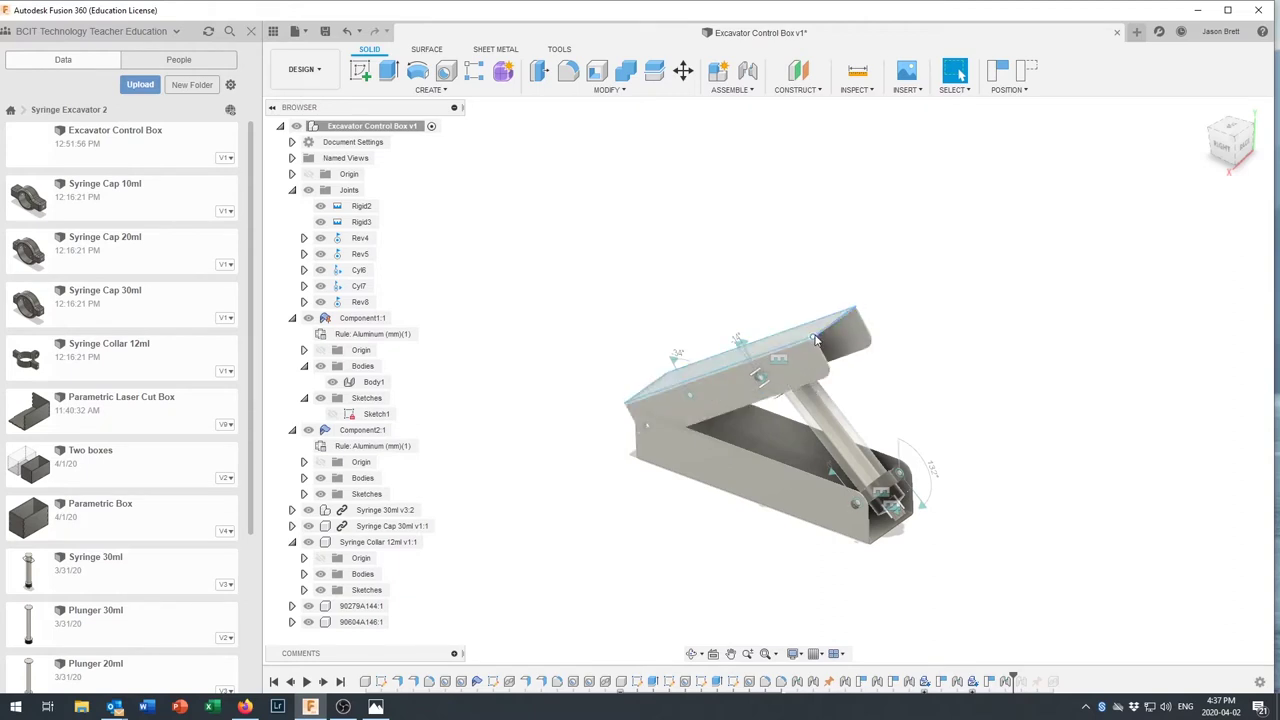
Examine the hinged control box assembly and its syringe mount up close from the side and end
{"action": "scroll", "coordinate": [816, 336], "scroll_direction": "up", "scroll_amount": 2}
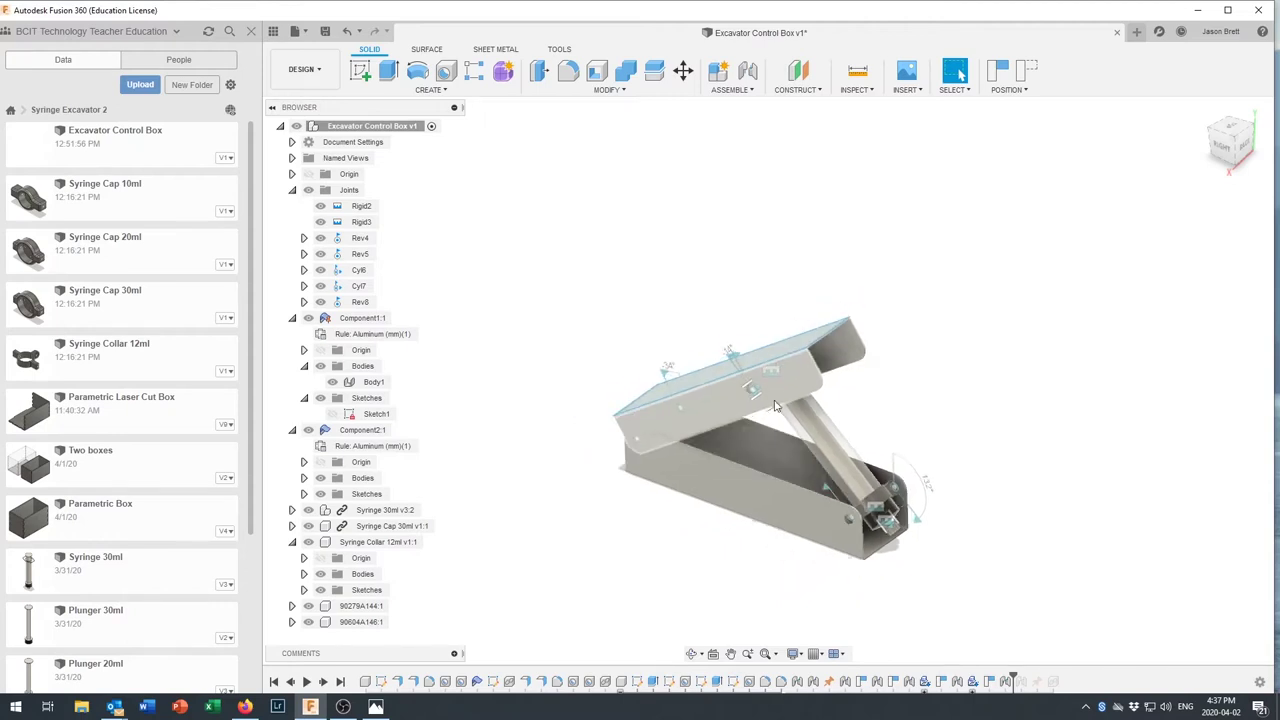
{"action": "scroll", "coordinate": [775, 406], "scroll_direction": "up", "scroll_amount": 1}
{"action": "left_click", "coordinate": [667, 451]}
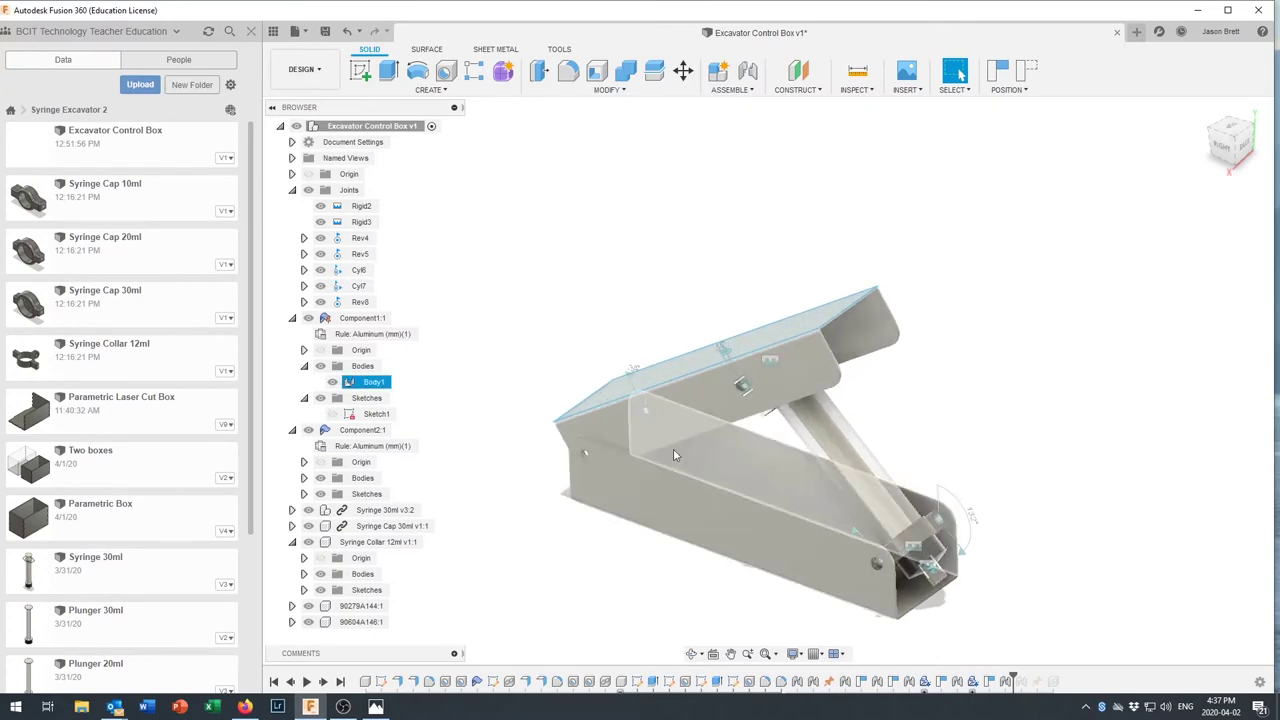
{"action": "left_click_drag", "start_coordinate": [704, 459], "coordinate": [745, 430]}
{"action": "scroll", "coordinate": [745, 432], "scroll_direction": "up", "scroll_amount": 5}
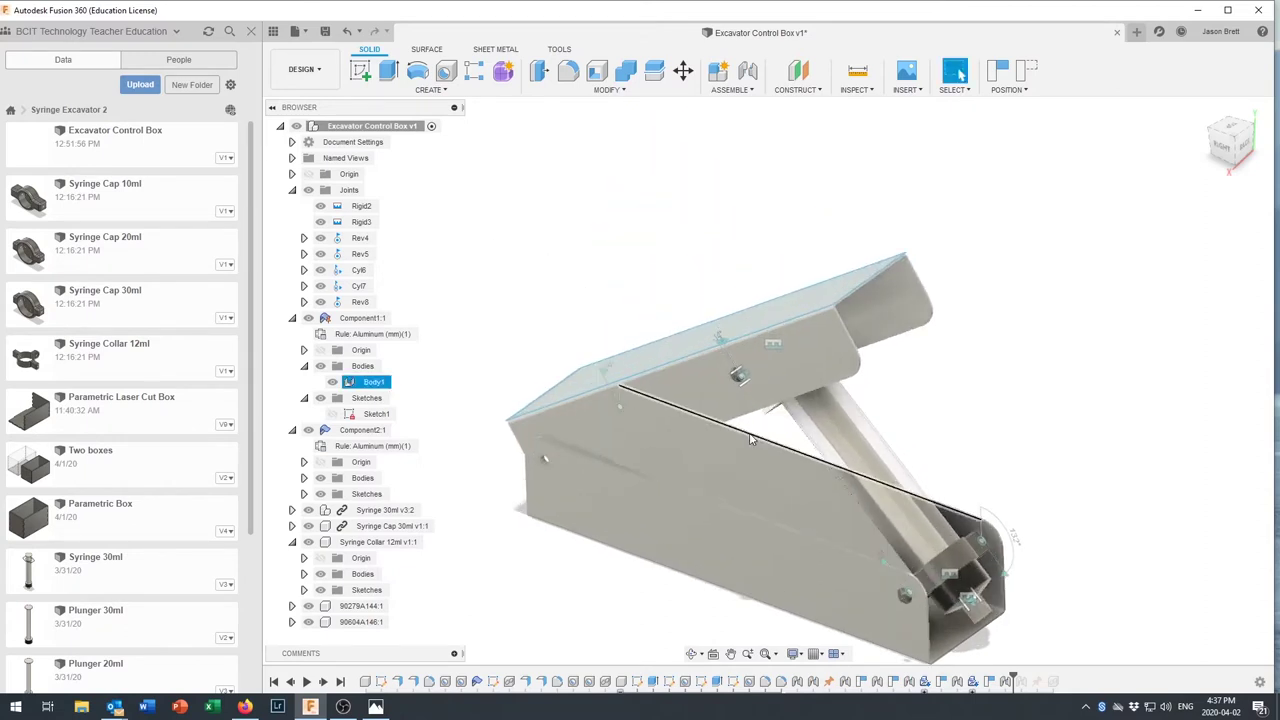
{"action": "middle_click_drag", "start_coordinate": [741, 455], "coordinate": [800, 360]}
{"action": "middle_click_drag", "start_coordinate": [832, 411], "coordinate": [808, 397], "text": "shift"}
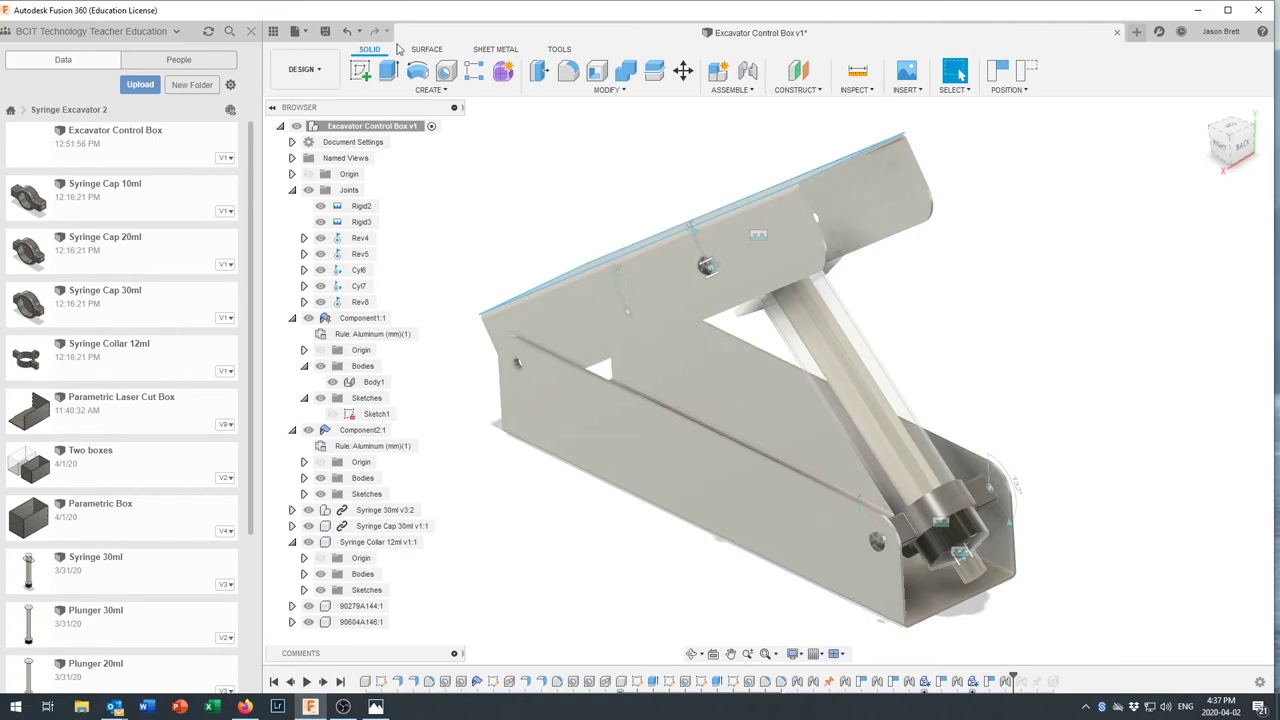
Save a new version of the Excavator Control Box design and close it
{"action": "left_click", "coordinate": [324, 32]}
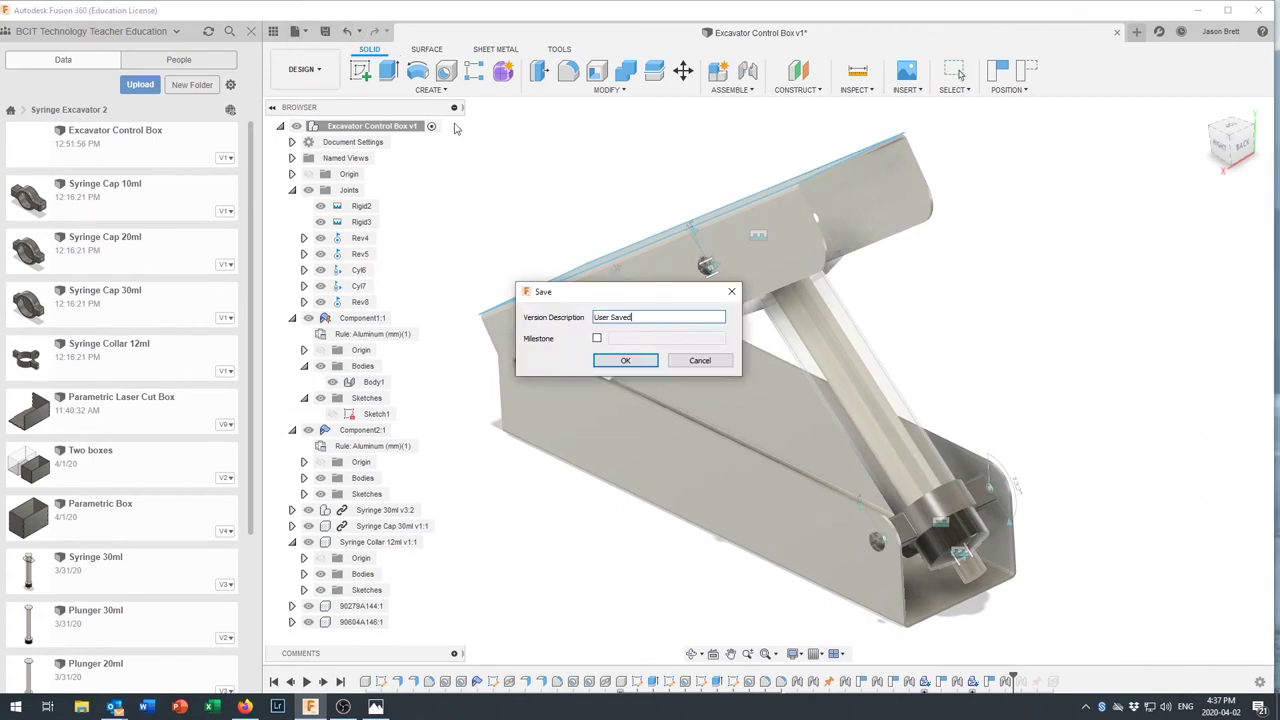
{"action": "left_click", "coordinate": [623, 360]}
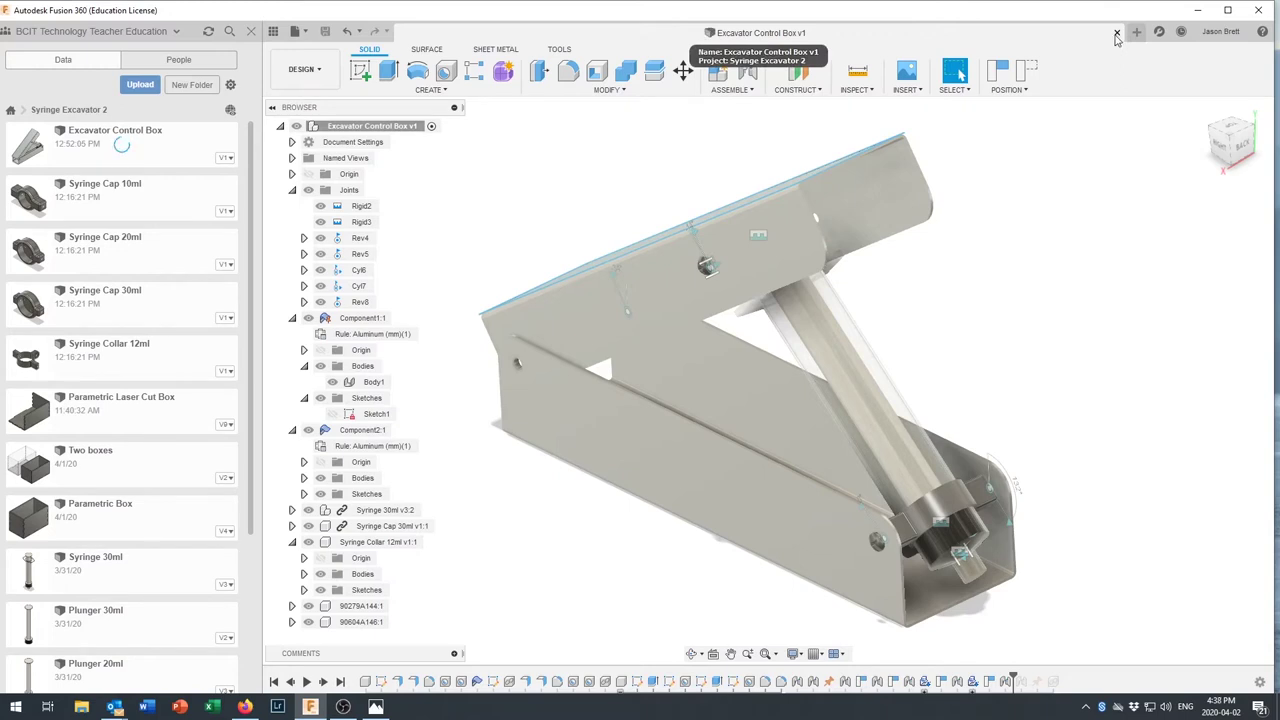
{"action": "left_click", "coordinate": [1117, 34]}
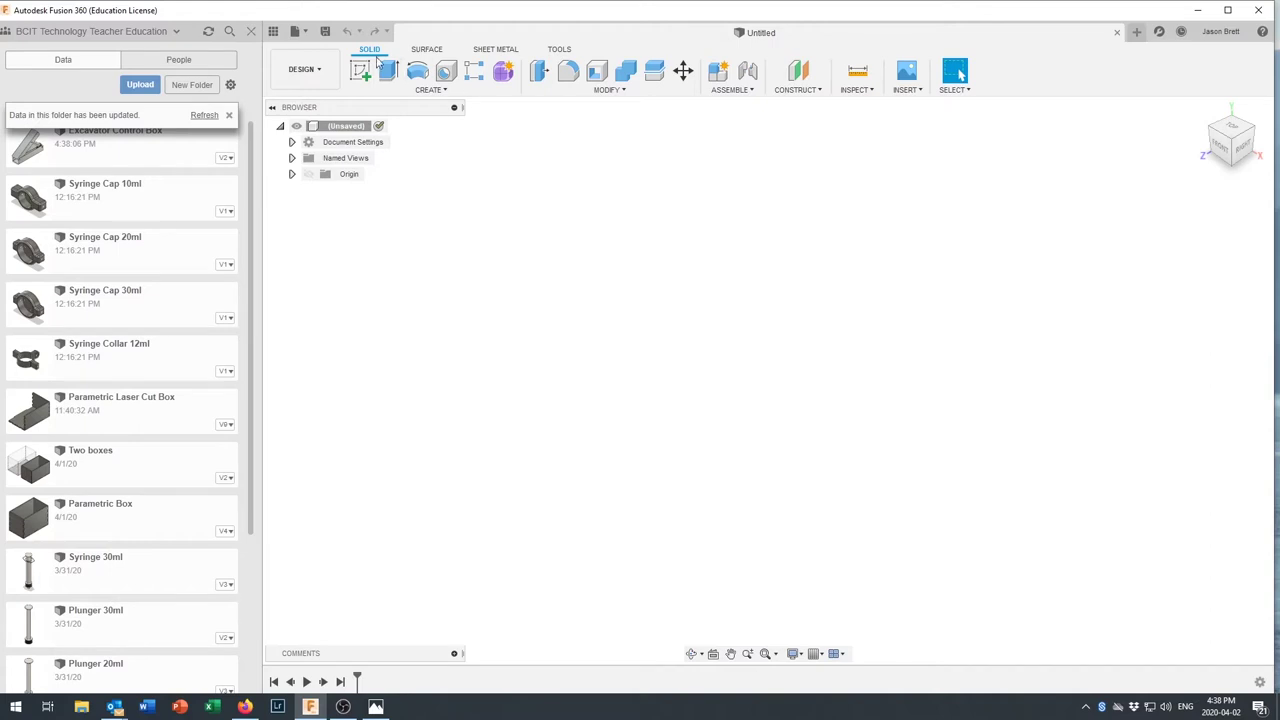
Save the new empty design as "Excavator Control Box 2" in the Syringe Excavator 2 project
{"action": "left_click", "coordinate": [325, 34]}
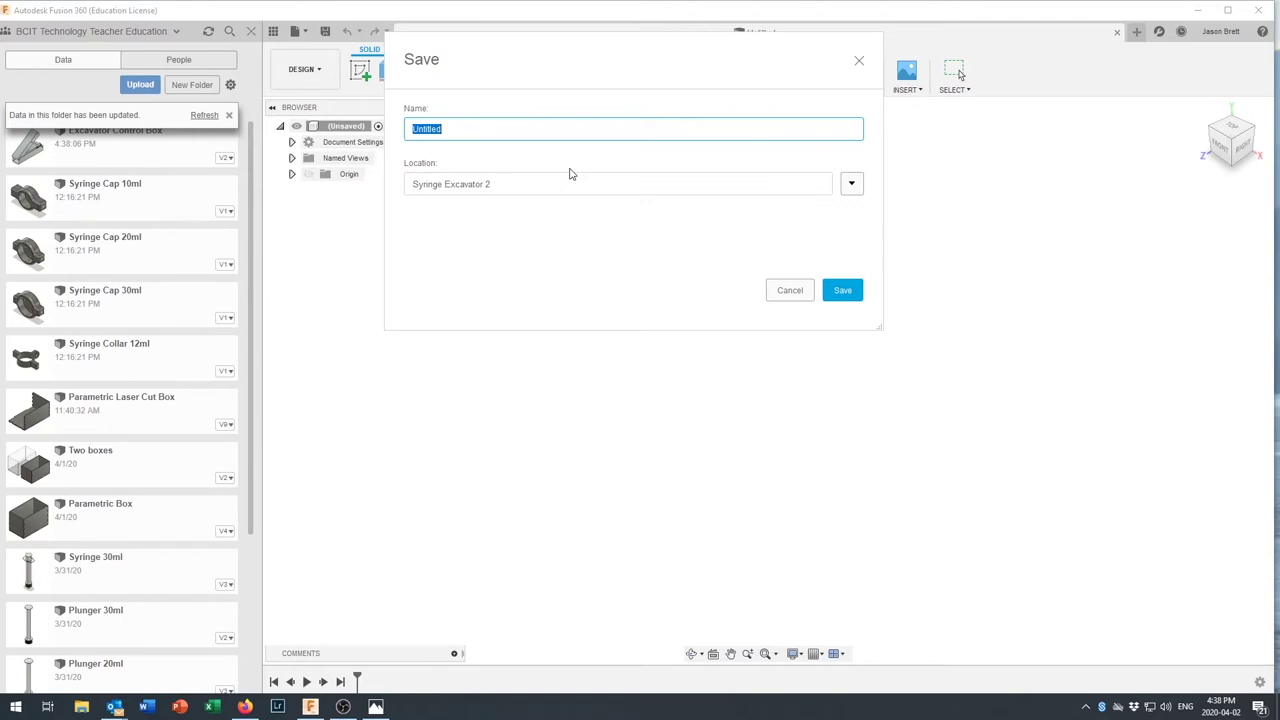
{"action": "type", "text": "Excavator Control Box 2"}
{"action": "key", "text": "Return"}
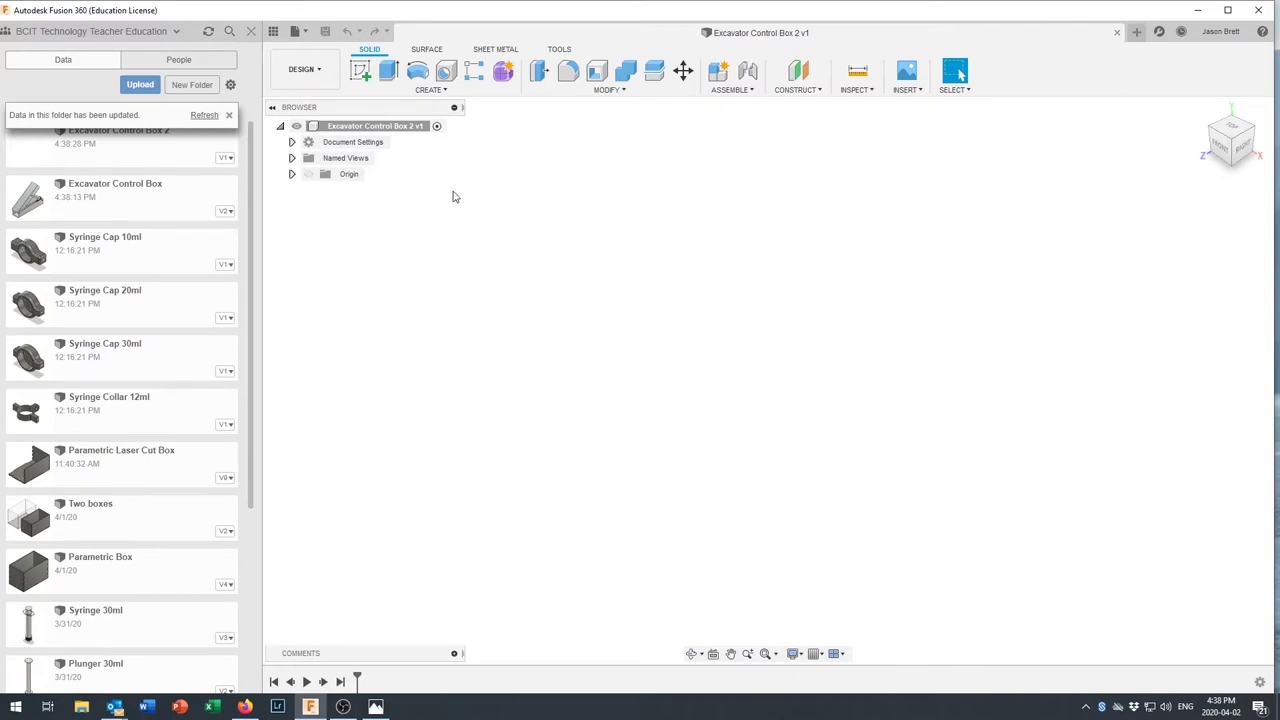
Create a new component under the root of the design and name it "Box Base"
{"action": "right_click", "coordinate": [391, 131]}
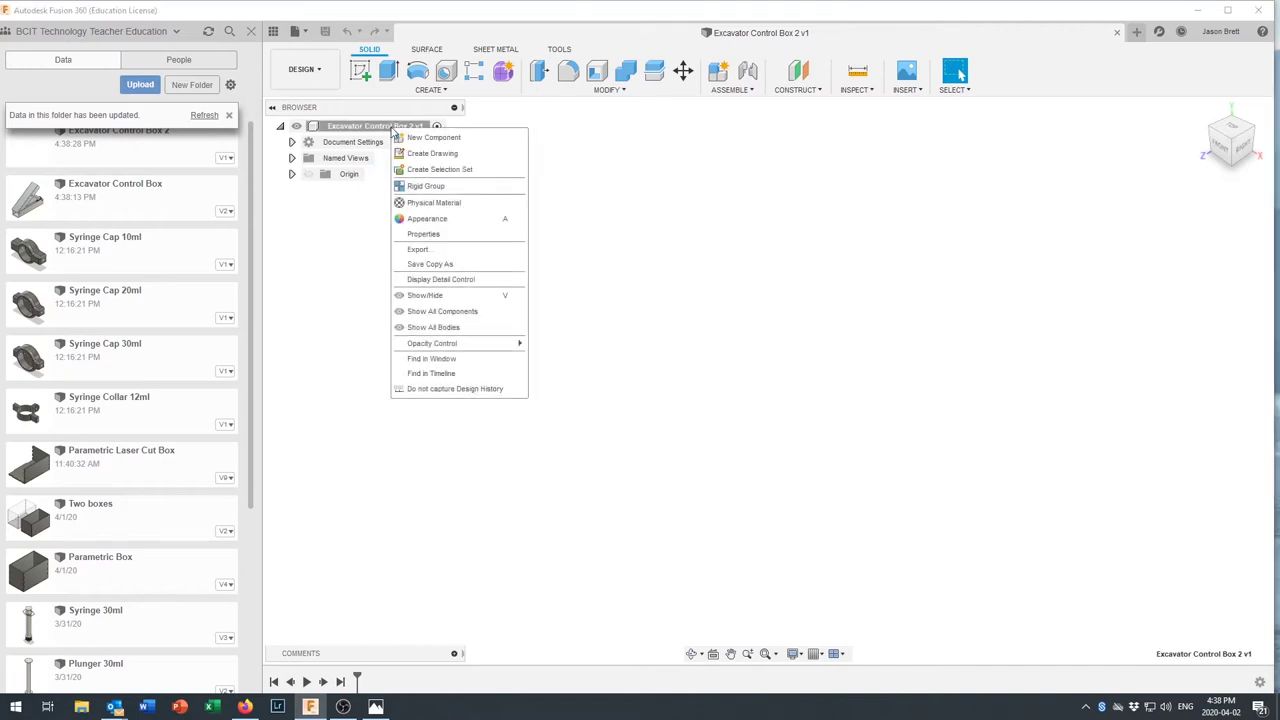
{"action": "left_click", "coordinate": [416, 140]}
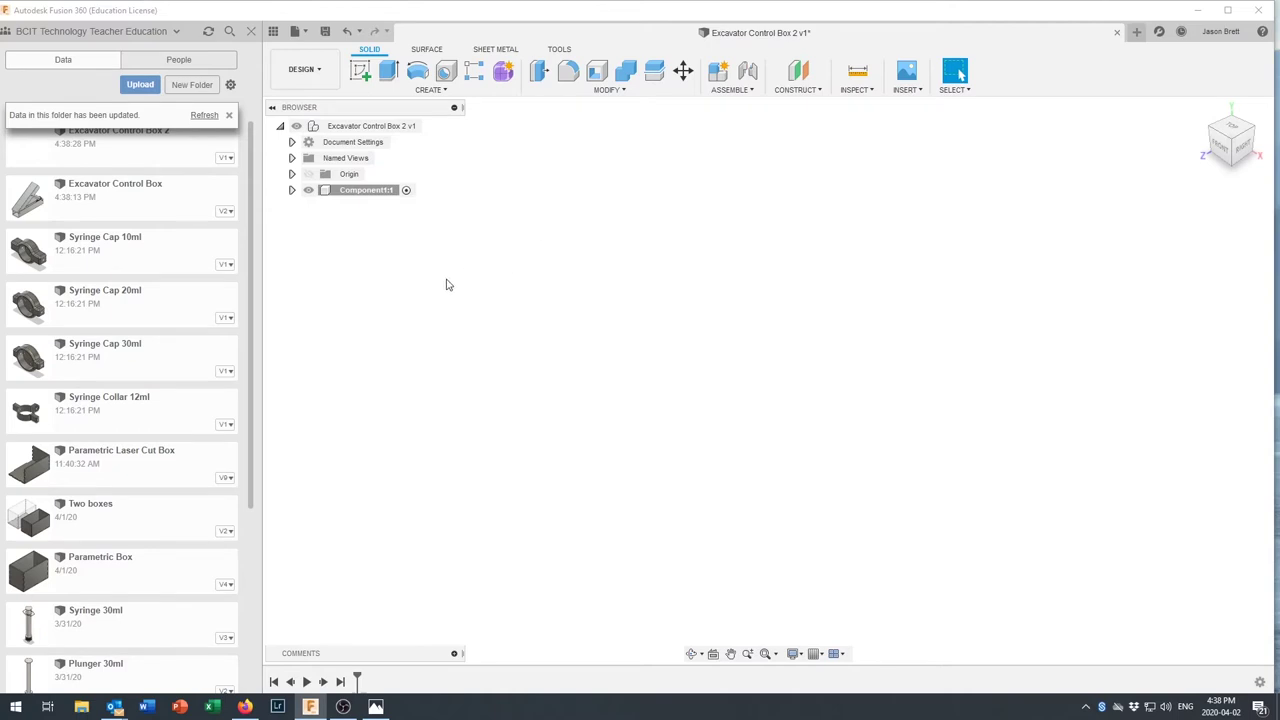
{"action": "double_click", "coordinate": [380, 197]}
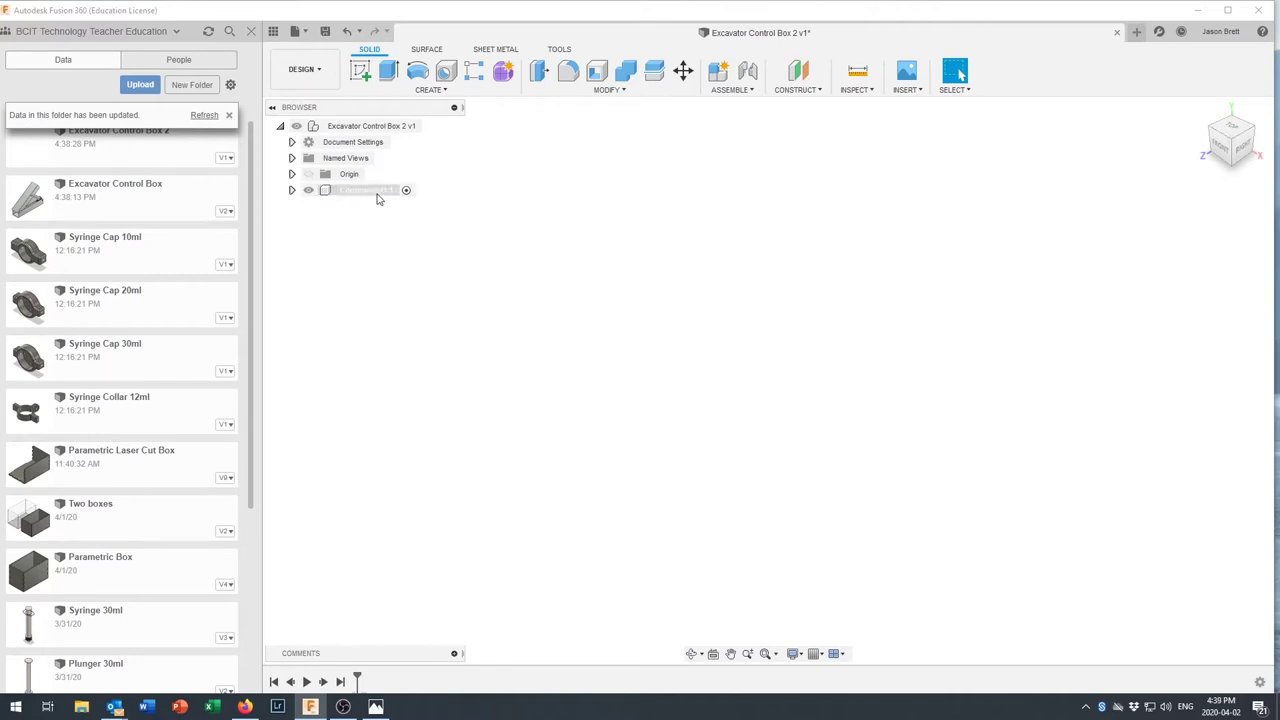
{"action": "left_click", "coordinate": [389, 190]}
{"action": "key", "text": "Return"}
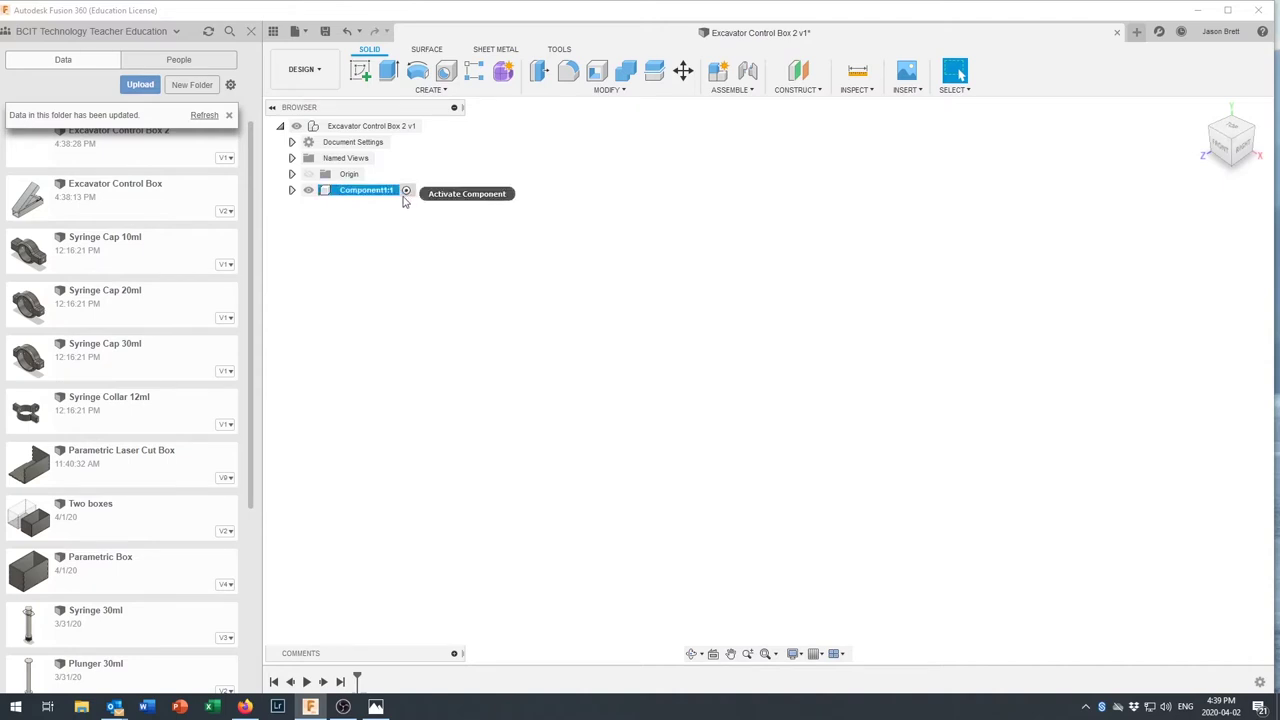
{"action": "left_click", "coordinate": [406, 190]}
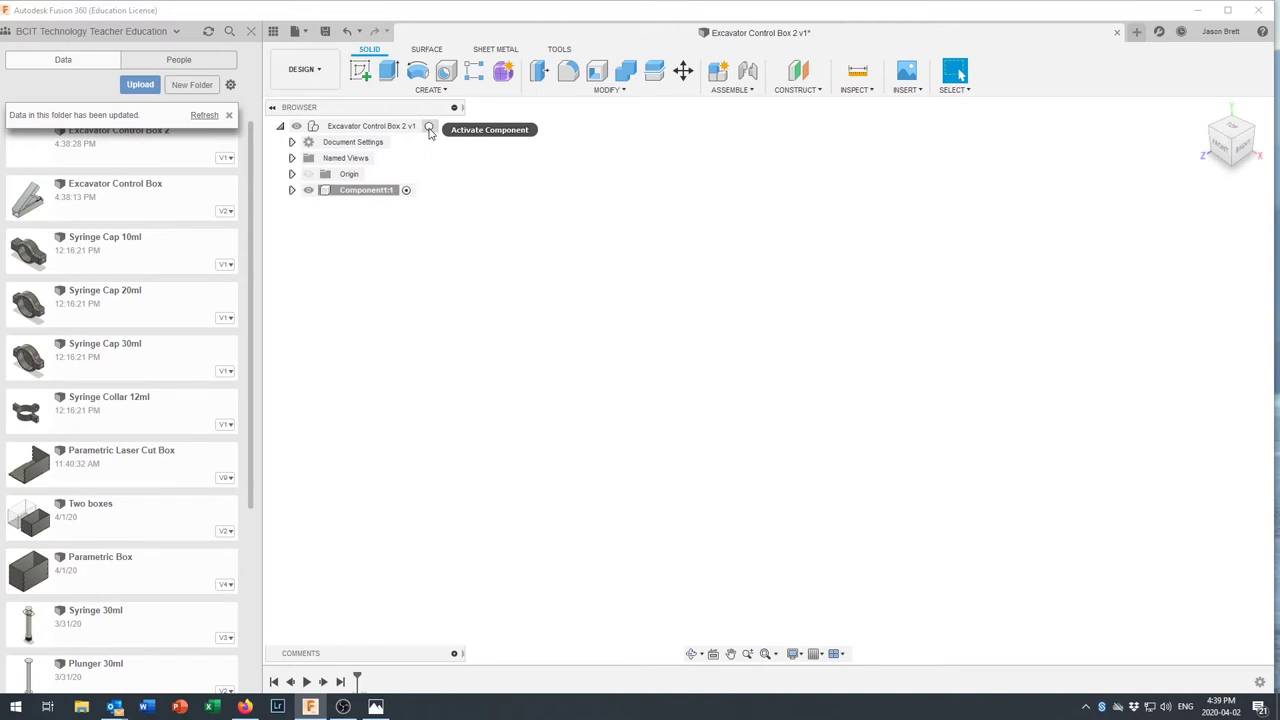
{"action": "left_click", "coordinate": [407, 194]}
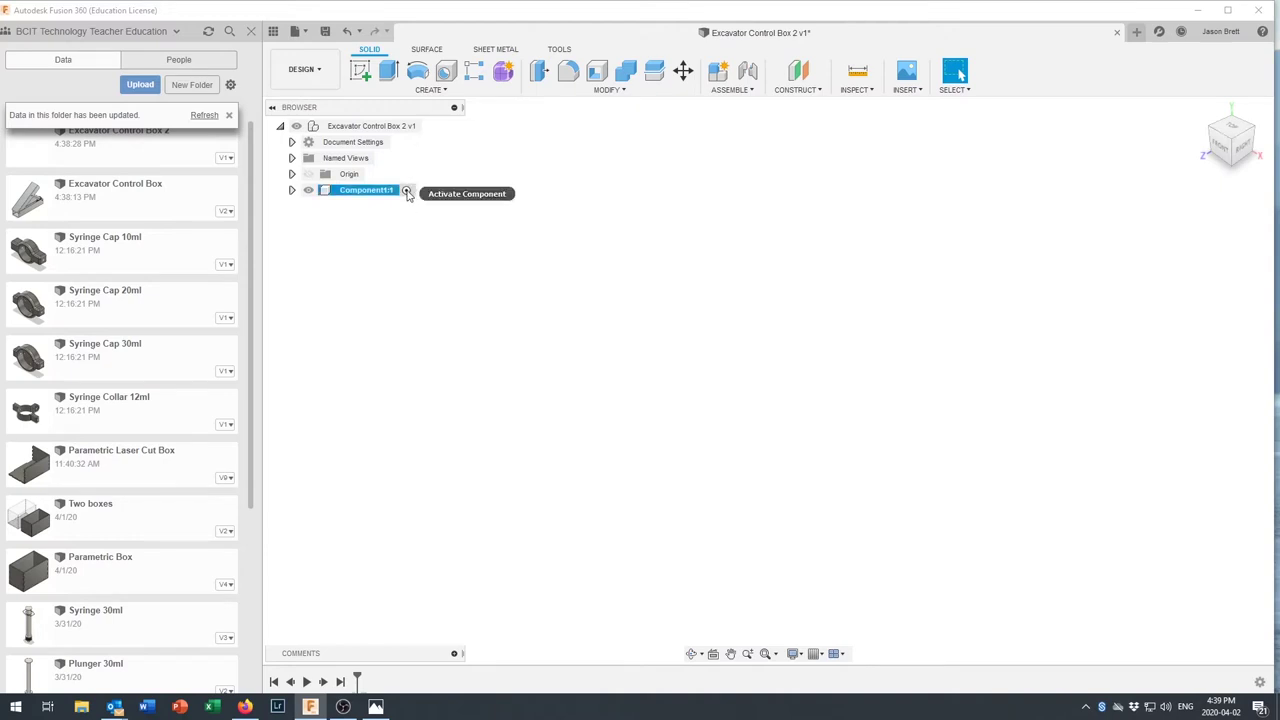
{"action": "double_click", "coordinate": [370, 191]}
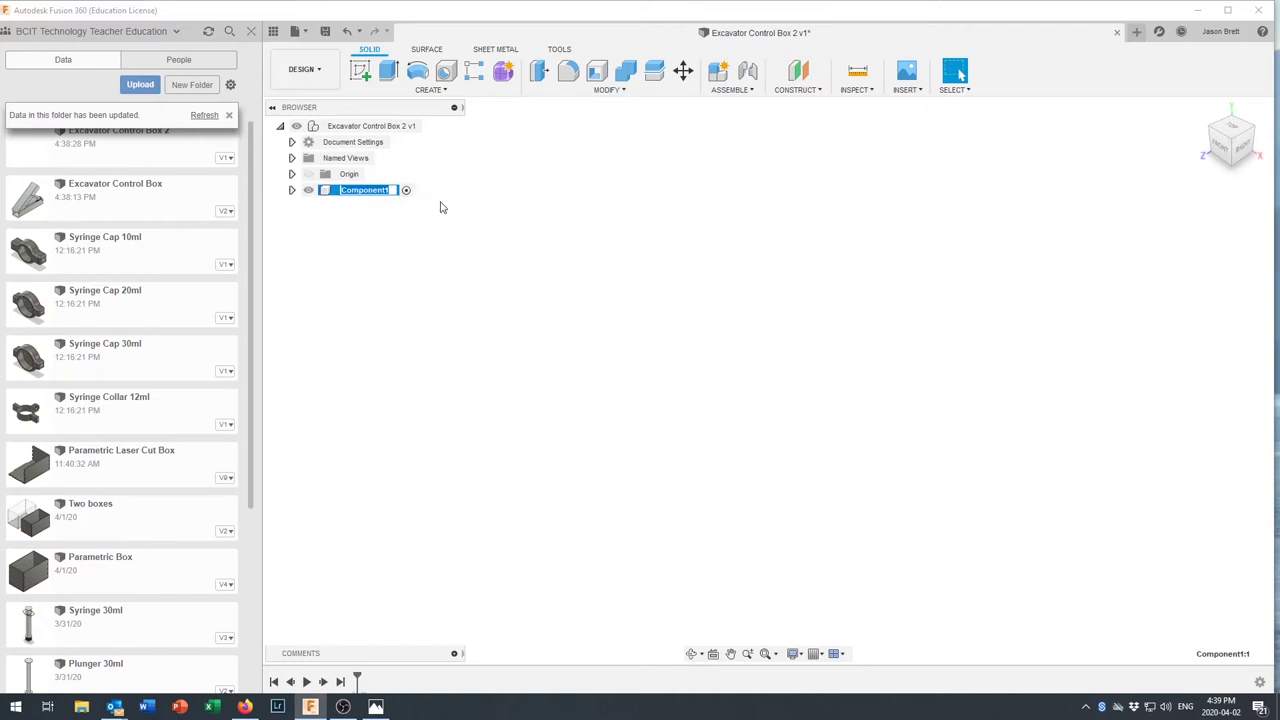
{"action": "type", "text": "Box Base"}
{"action": "key", "text": "Return"}
Create a new sheet metal rule based on the library's Aluminum (mm) rule, named "Aluminum (mm) 1mm thick"
{"action": "left_click", "coordinate": [502, 52]}
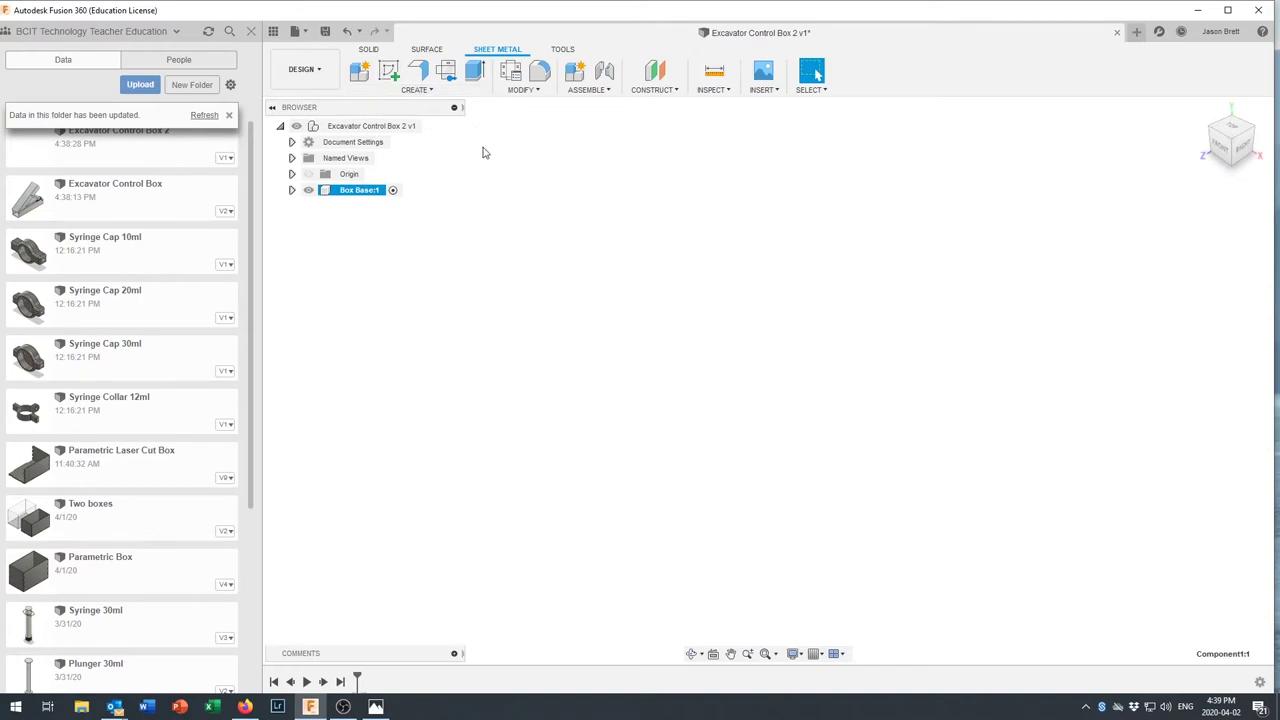
{"action": "left_click", "coordinate": [533, 91]}
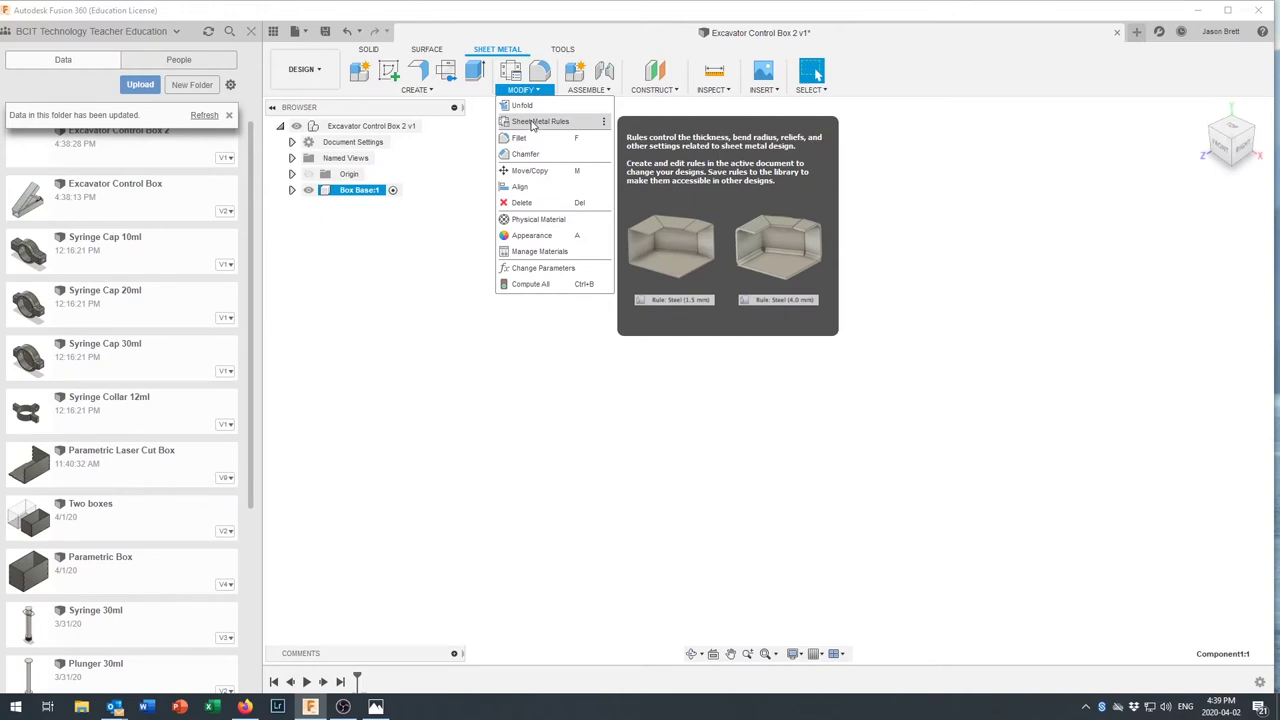
{"action": "left_click", "coordinate": [535, 122]}
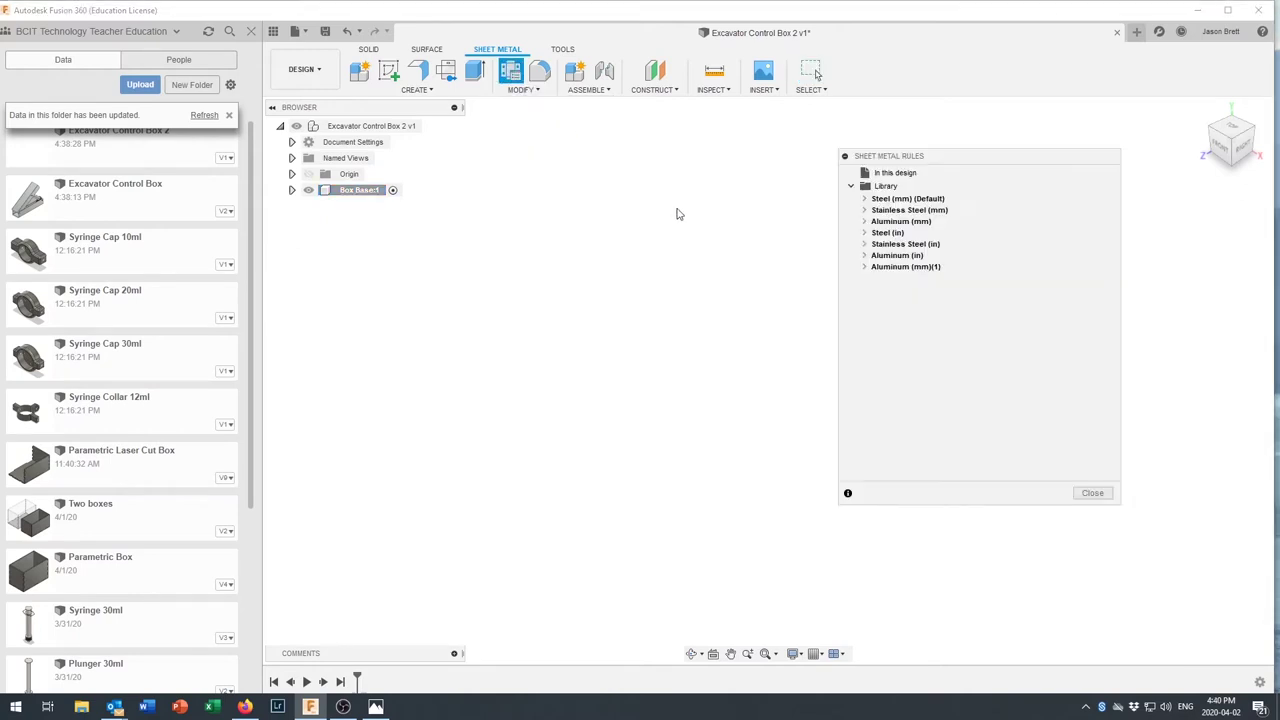
{"action": "left_click", "coordinate": [865, 222]}
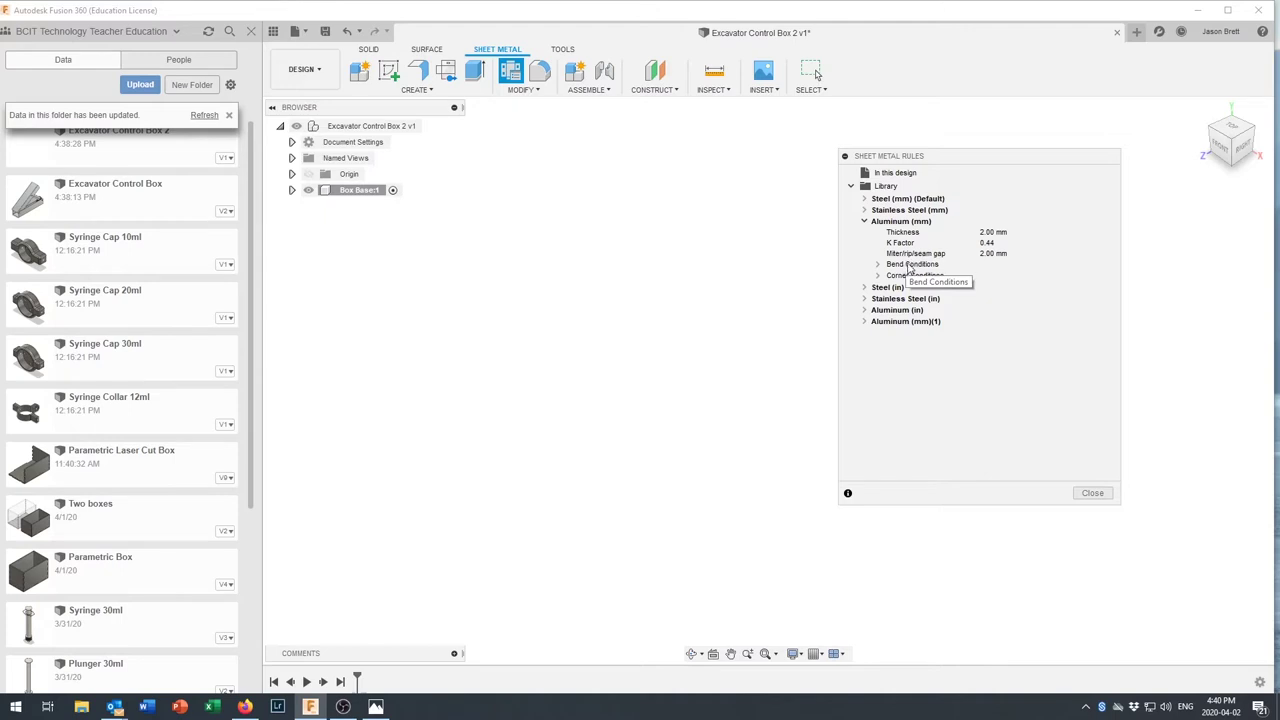
{"action": "left_click", "coordinate": [881, 266]}
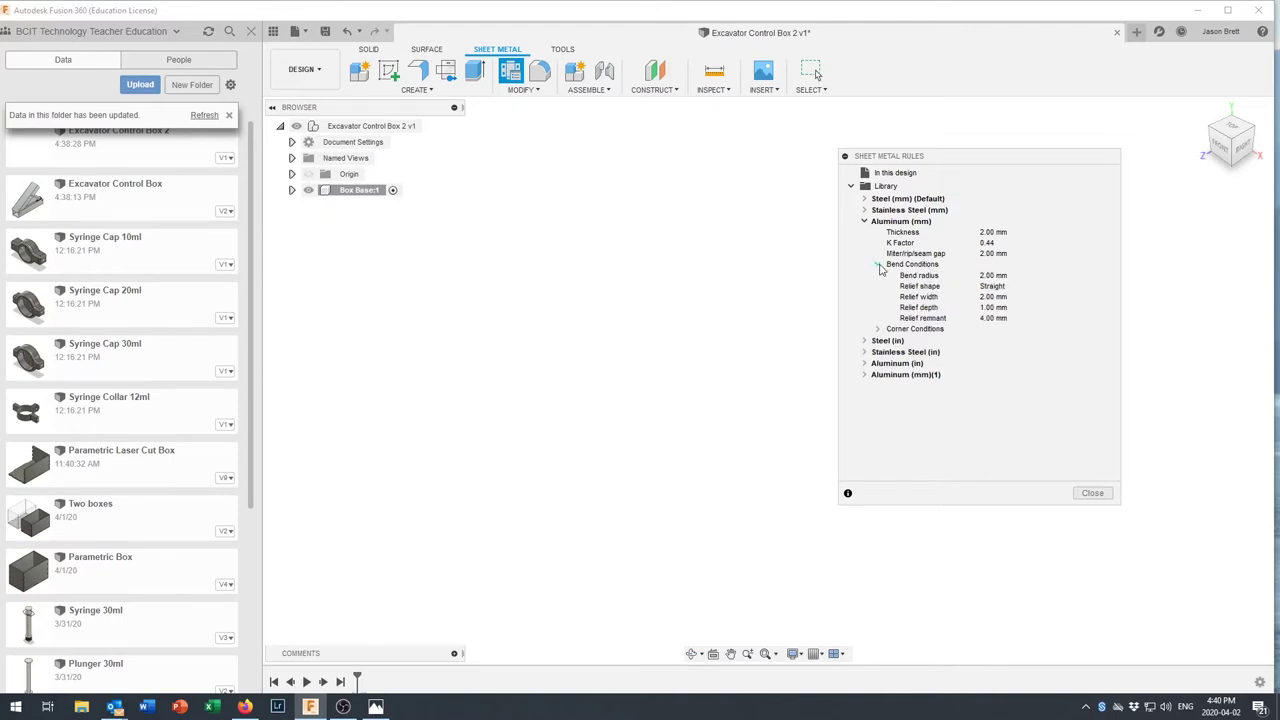
{"action": "left_click", "coordinate": [878, 329]}
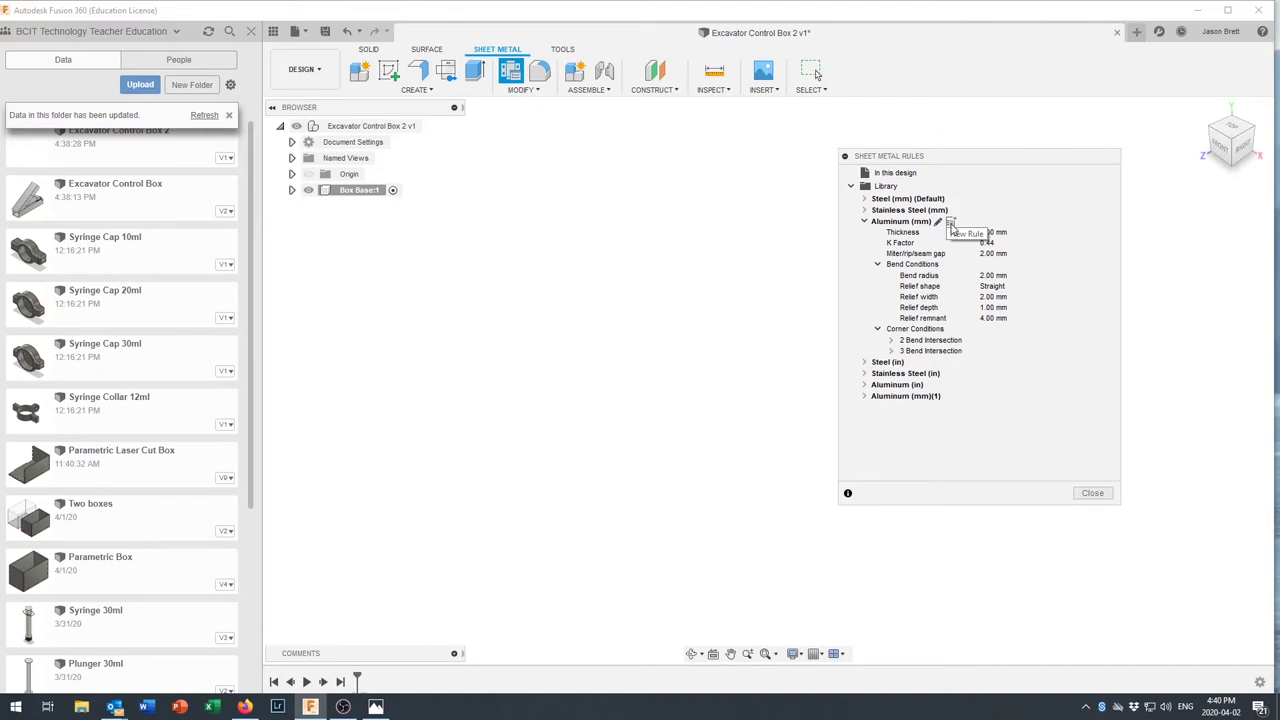
{"action": "left_click", "coordinate": [951, 223]}
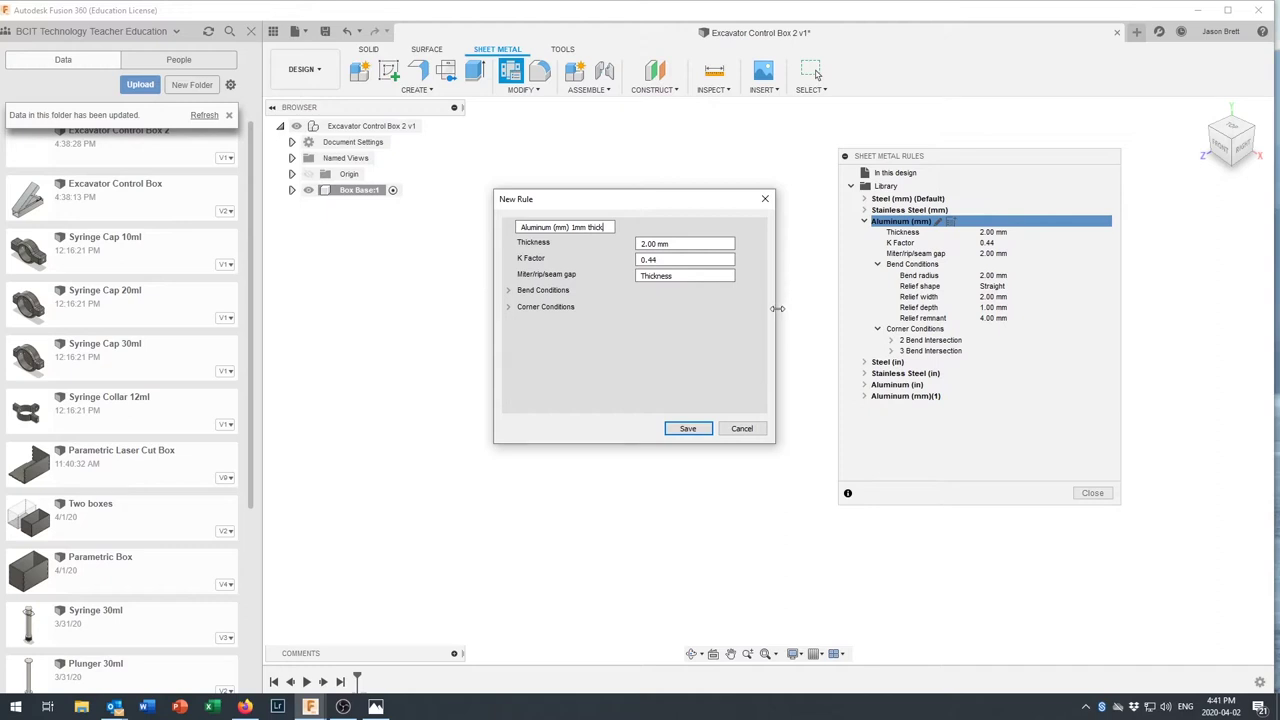
{"action": "left_click", "coordinate": [688, 429]}
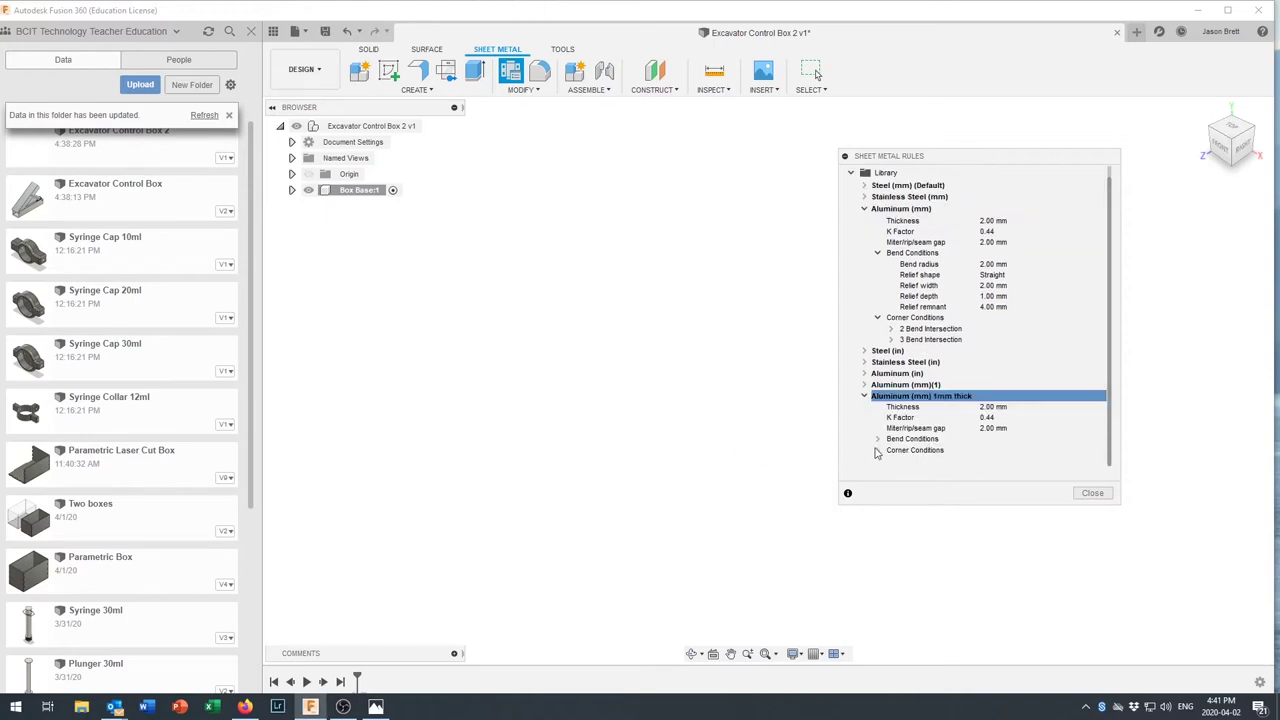
Set the thickness of the Aluminum (mm) 1mm thick rule to 1 mm and close the sheet metal rules
{"action": "mouse_move", "coordinate": [963, 400]}
{"action": "left_click", "coordinate": [979, 397]}
{"action": "left_click", "coordinate": [688, 244]}
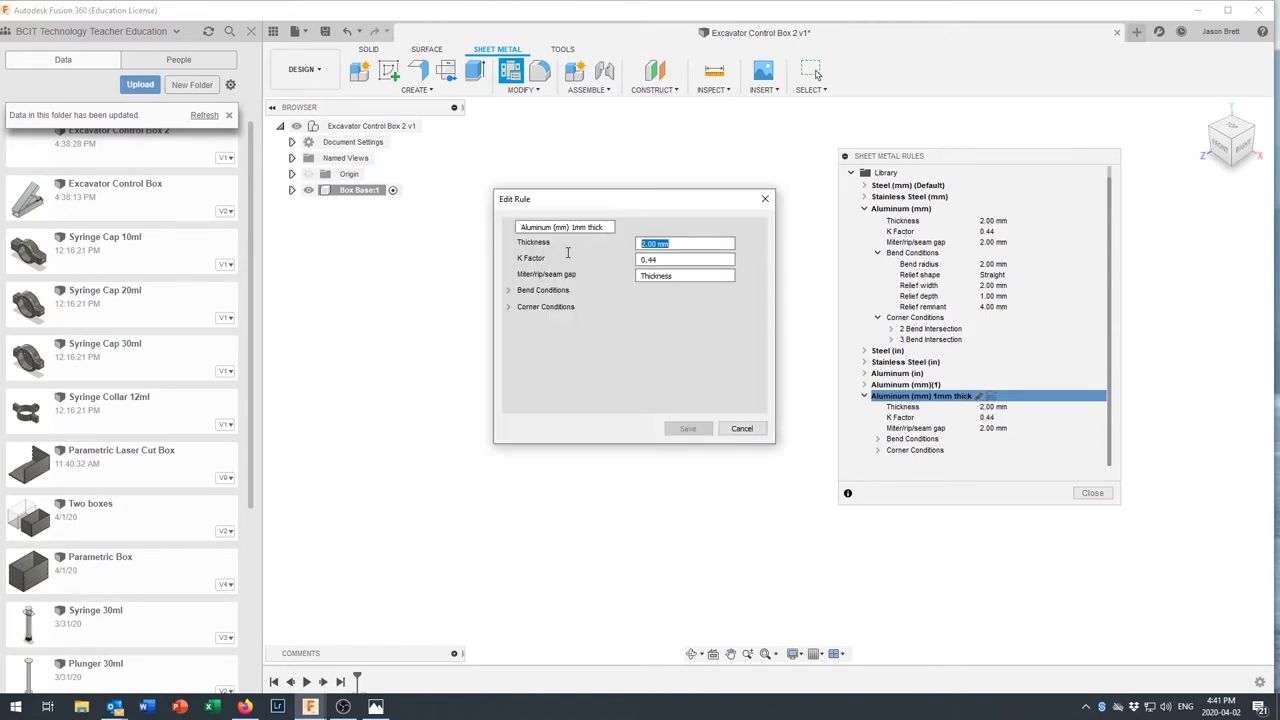
{"action": "type", "text": "1"}
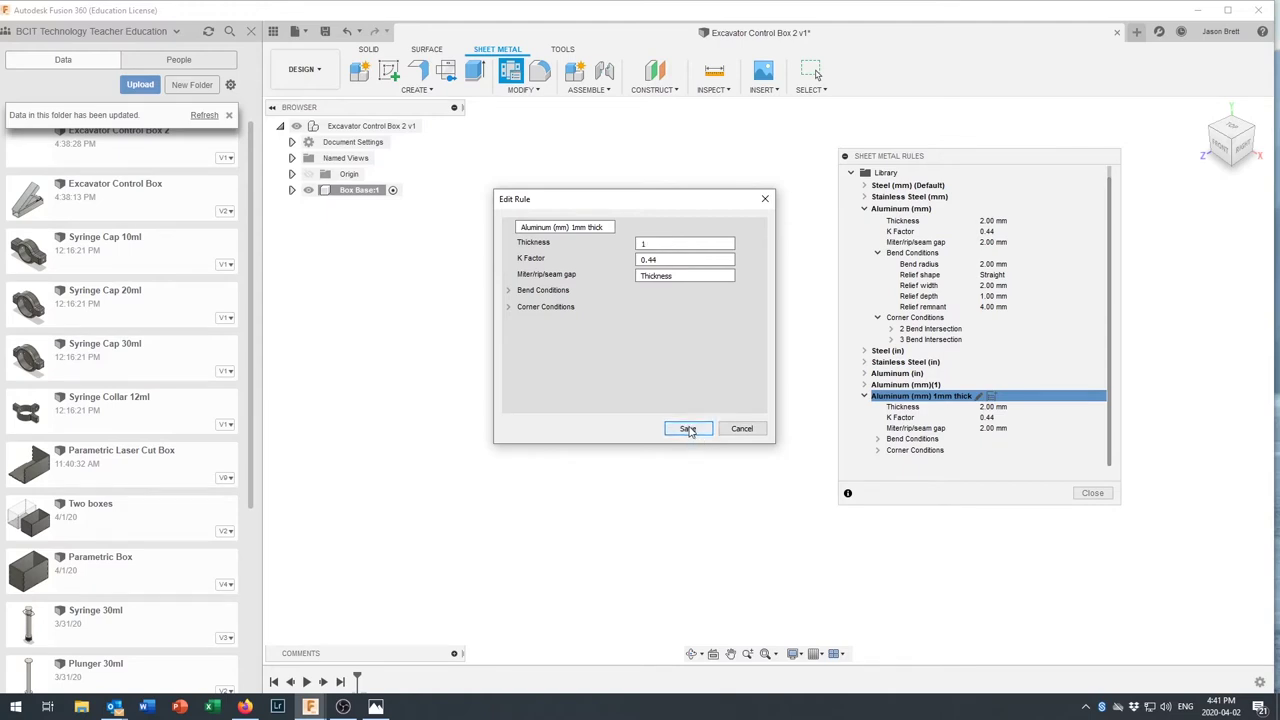
{"action": "left_click", "coordinate": [688, 430]}
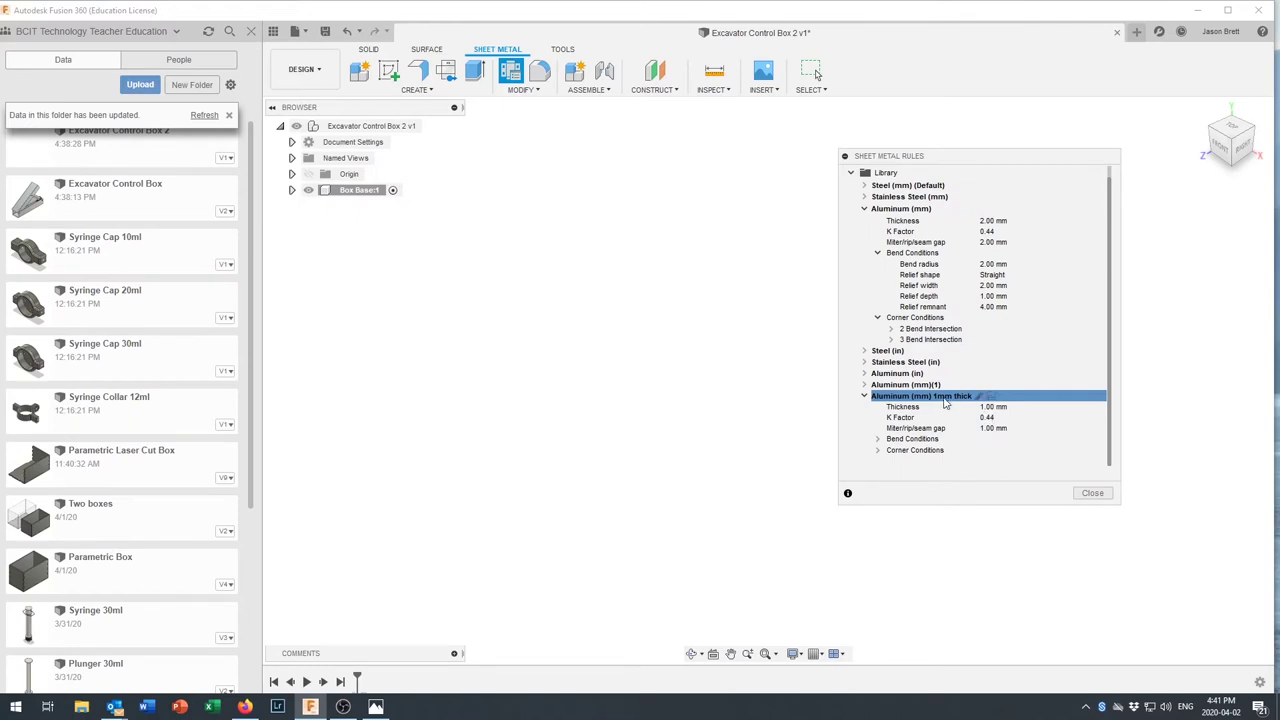
{"action": "left_click", "coordinate": [1092, 494]}
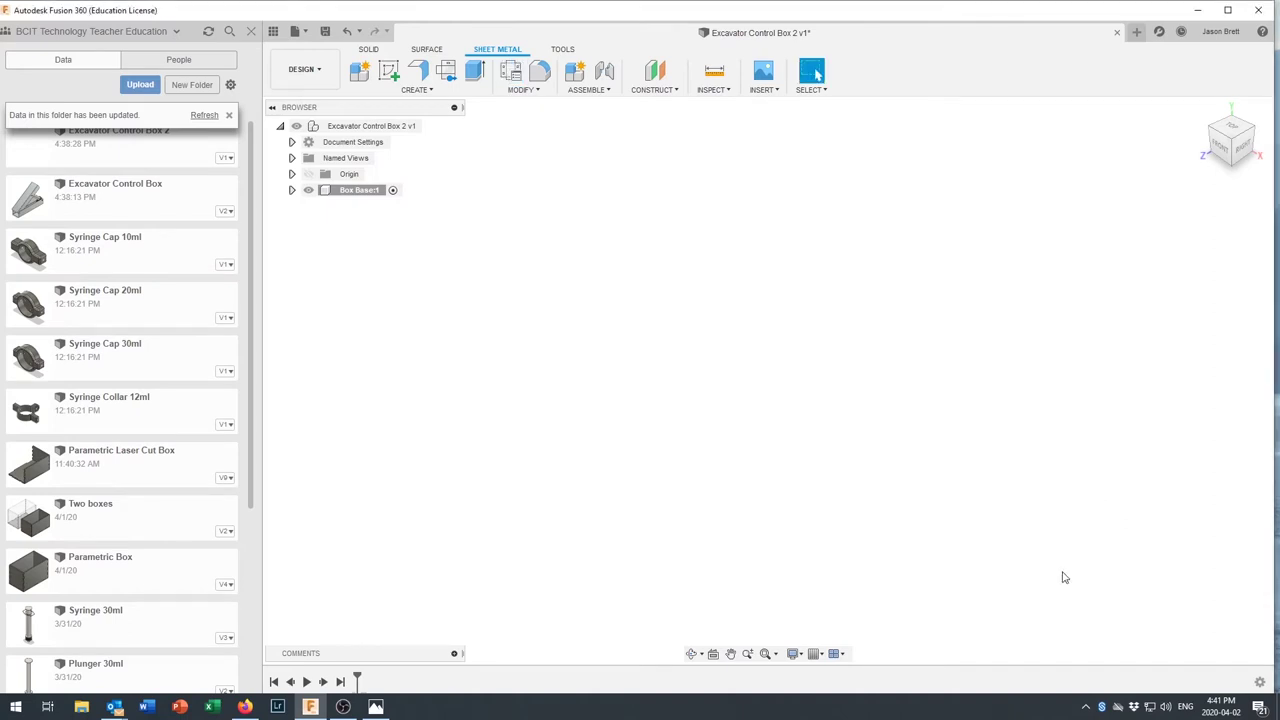
Start a sketch on the horizontal origin plane and draw a two-point rectangle about 120 by 220 mm from the origin
{"action": "left_click", "coordinate": [389, 72]}
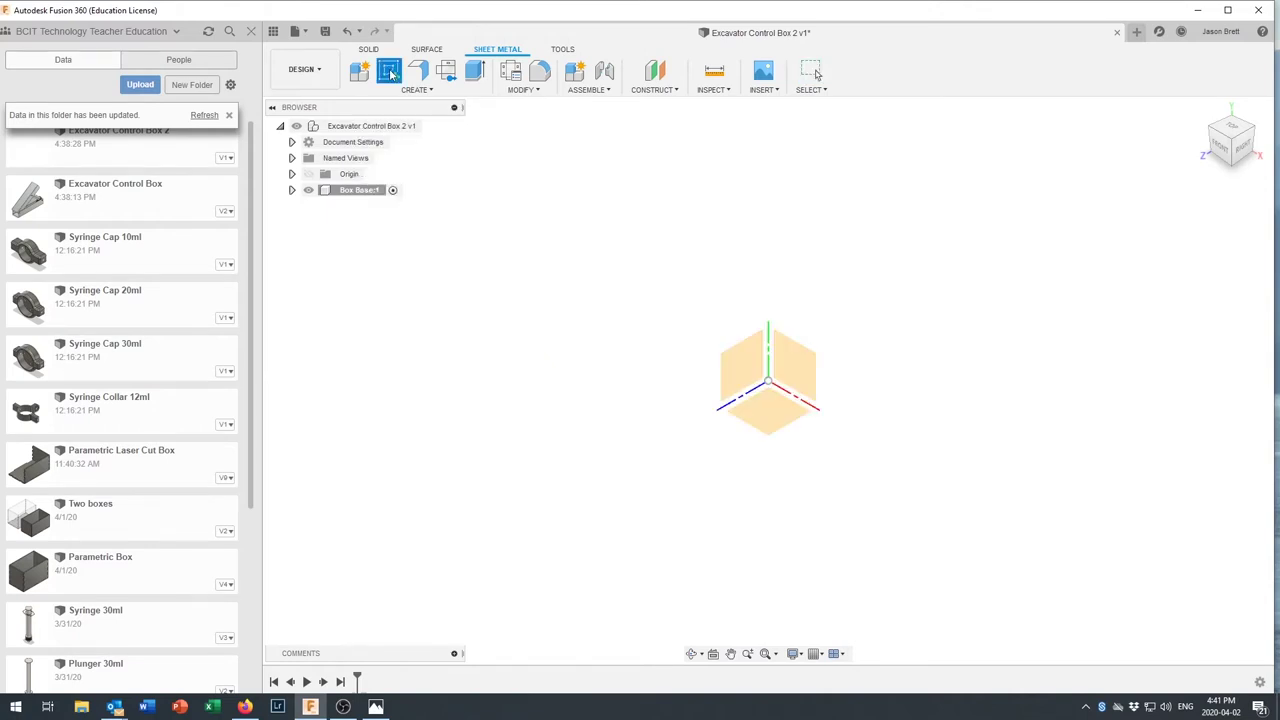
{"action": "left_click", "coordinate": [771, 413]}
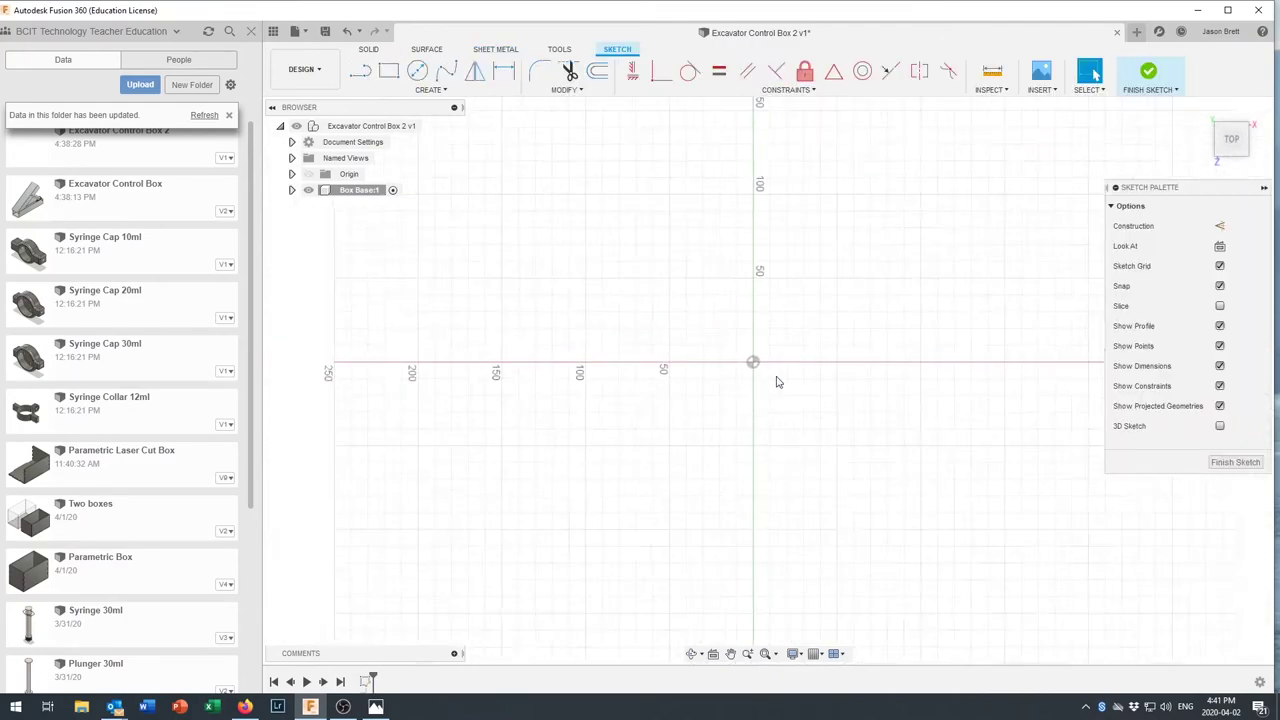
{"action": "scroll", "coordinate": [805, 310], "scroll_direction": "down", "scroll_amount": 2}
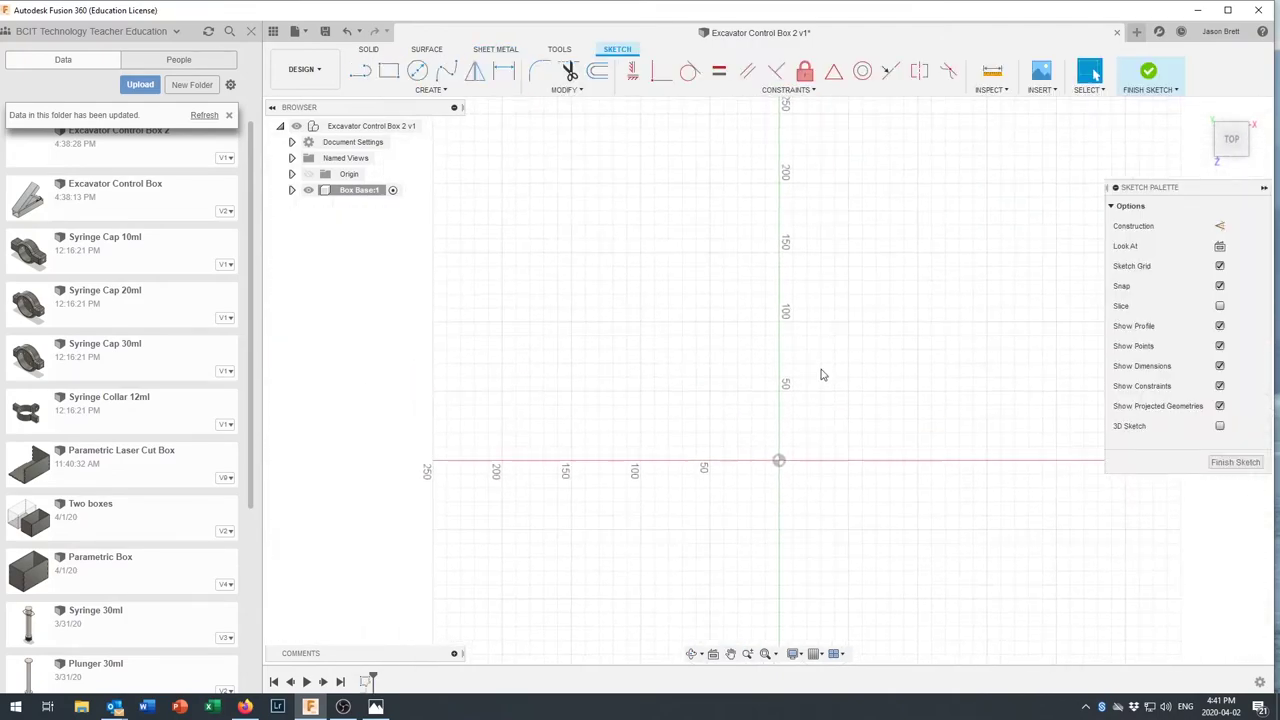
{"action": "left_click", "coordinate": [389, 71]}
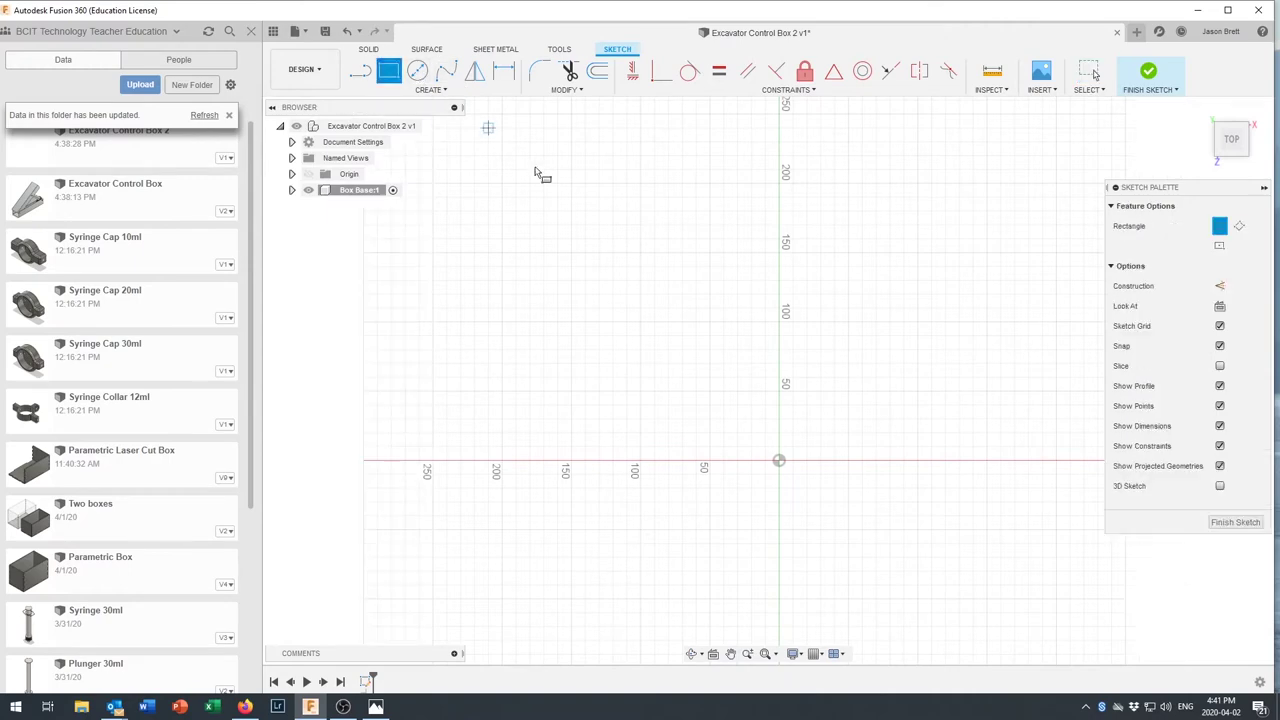
{"action": "left_click", "coordinate": [779, 461]}
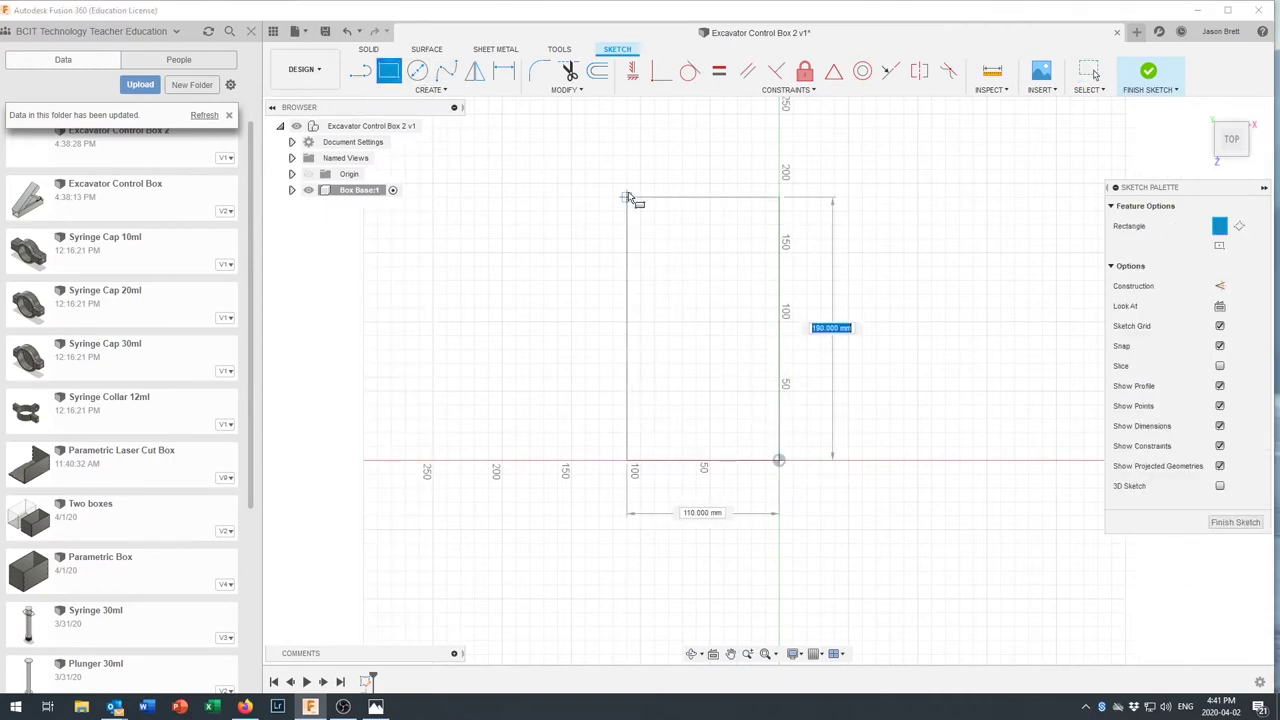
{"action": "scroll", "coordinate": [632, 210], "scroll_direction": "up", "scroll_amount": 2}
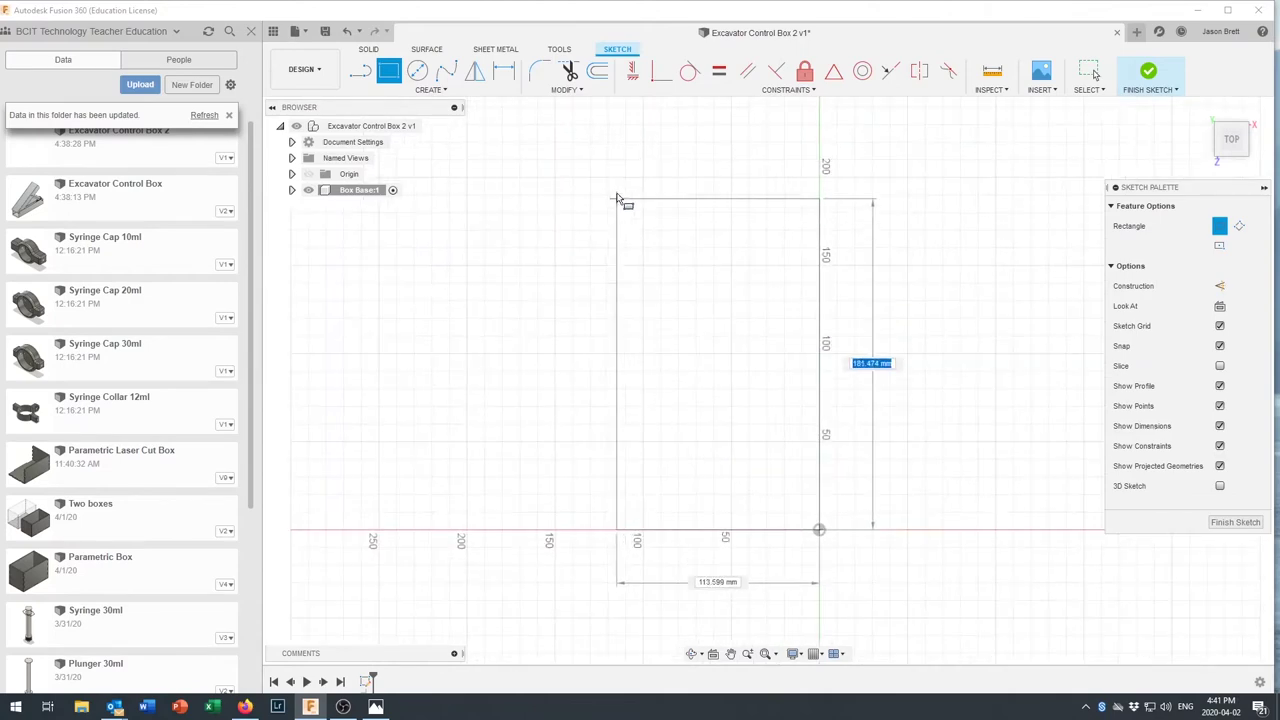
{"action": "left_click", "coordinate": [608, 143]}
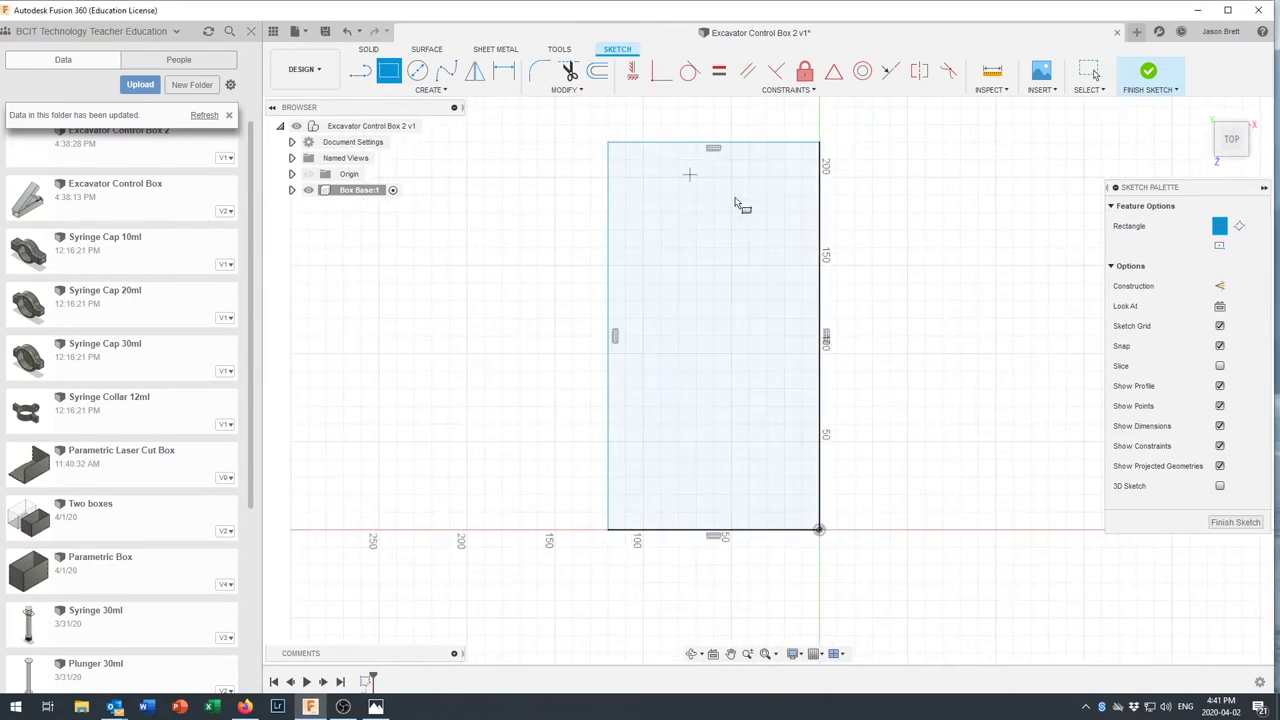
Dimension the rectangle 50 mm wide and 200 mm long, and finish the sketch
{"action": "left_click", "coordinate": [505, 72]}
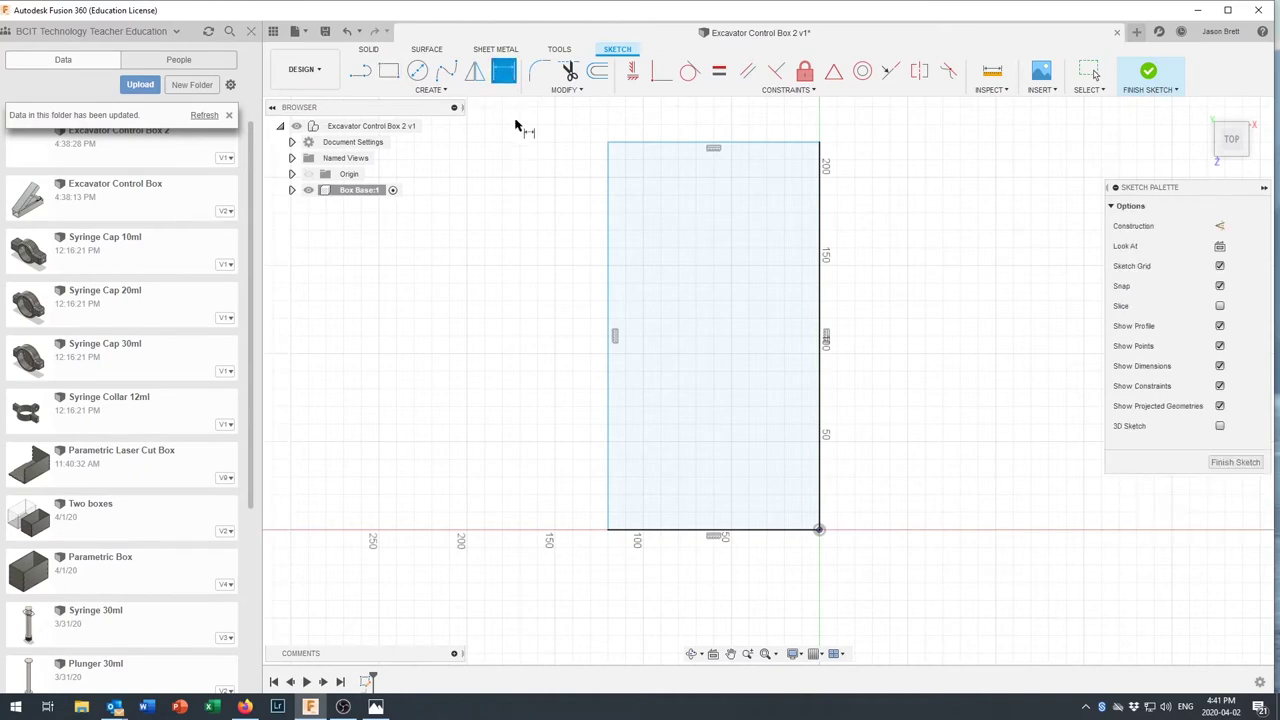
{"action": "left_click", "coordinate": [745, 536]}
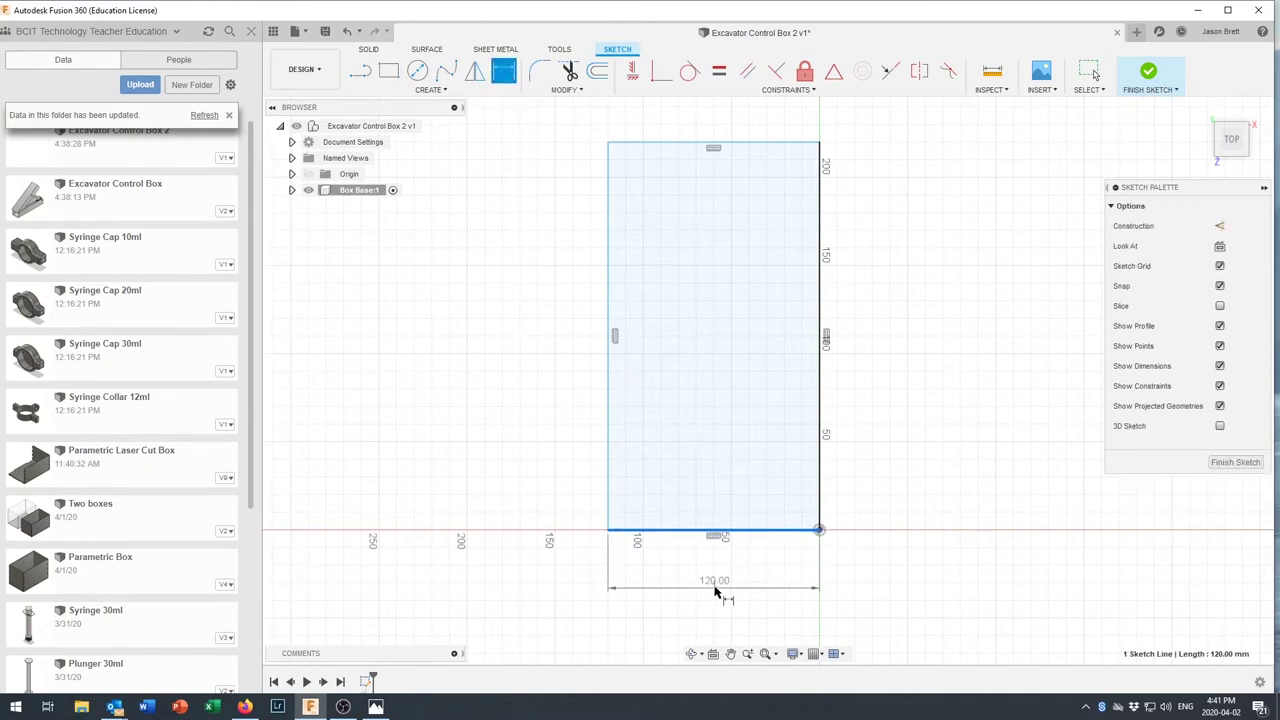
{"action": "left_click", "coordinate": [740, 592]}
{"action": "type", "text": "50"}
{"action": "key", "text": "Return"}
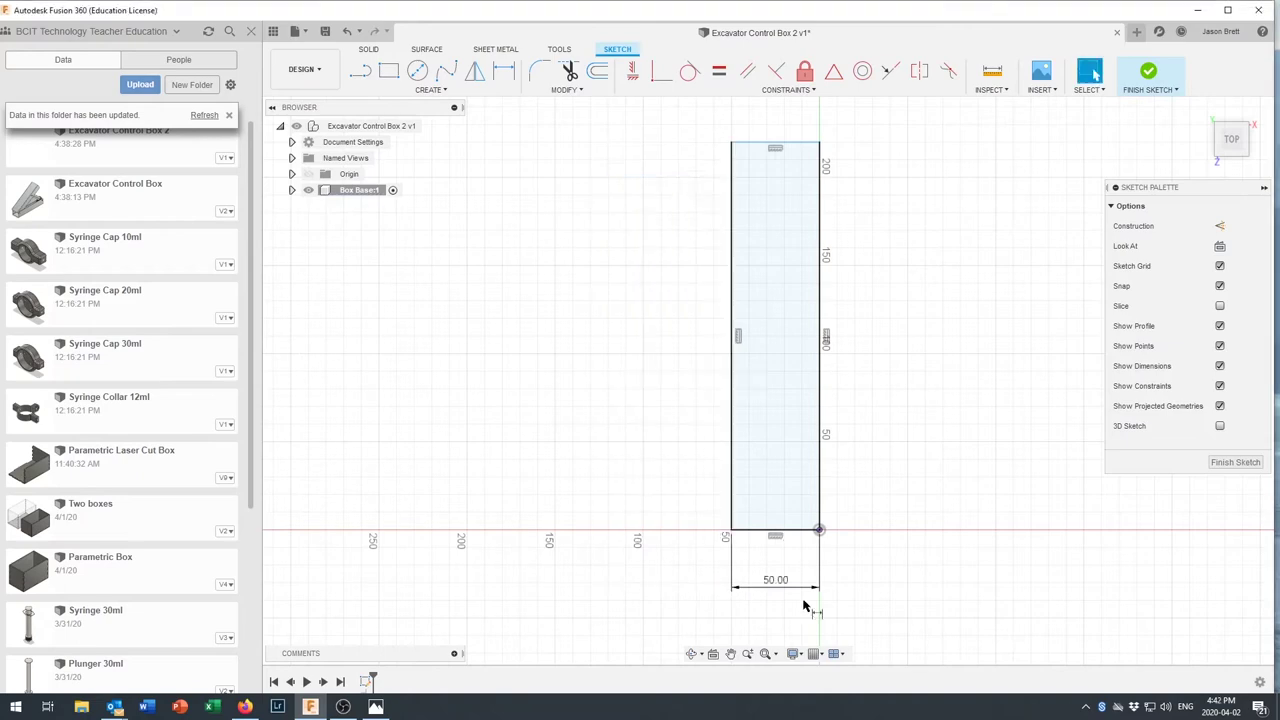
{"action": "left_click", "coordinate": [737, 412]}
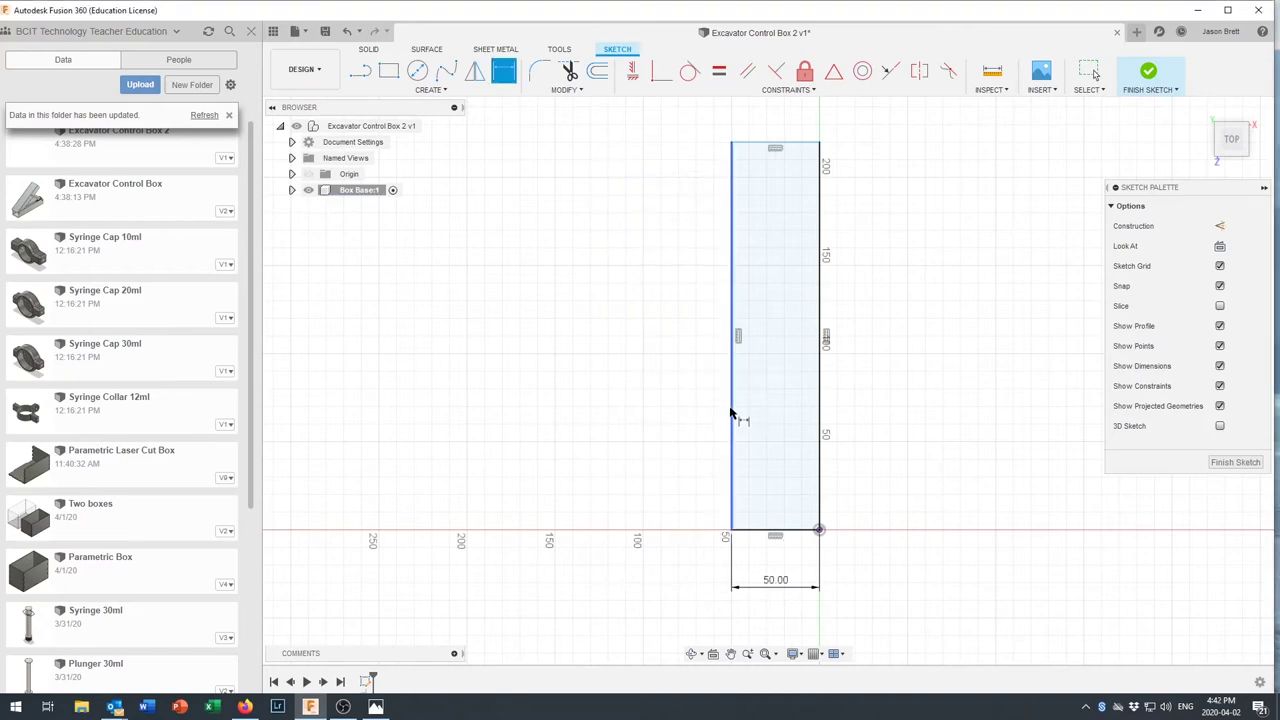
{"action": "left_click", "coordinate": [616, 345]}
{"action": "type", "text": "200"}
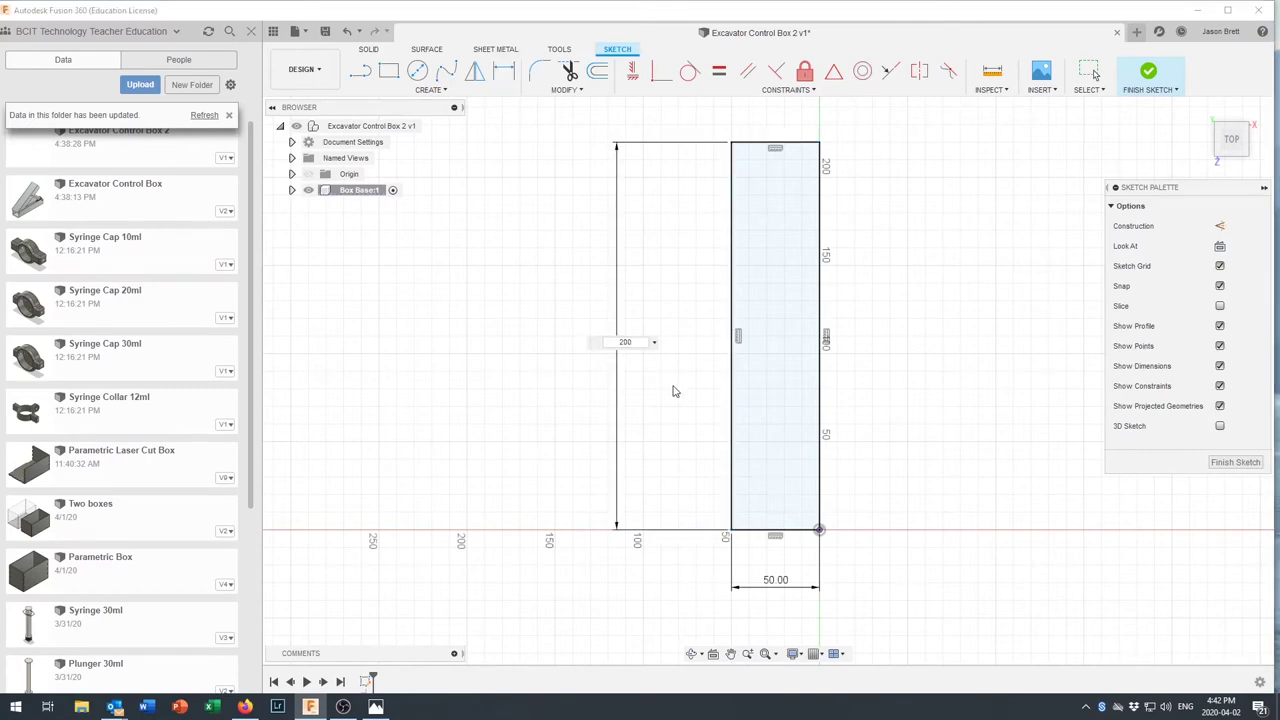
{"action": "key", "text": "Return"}
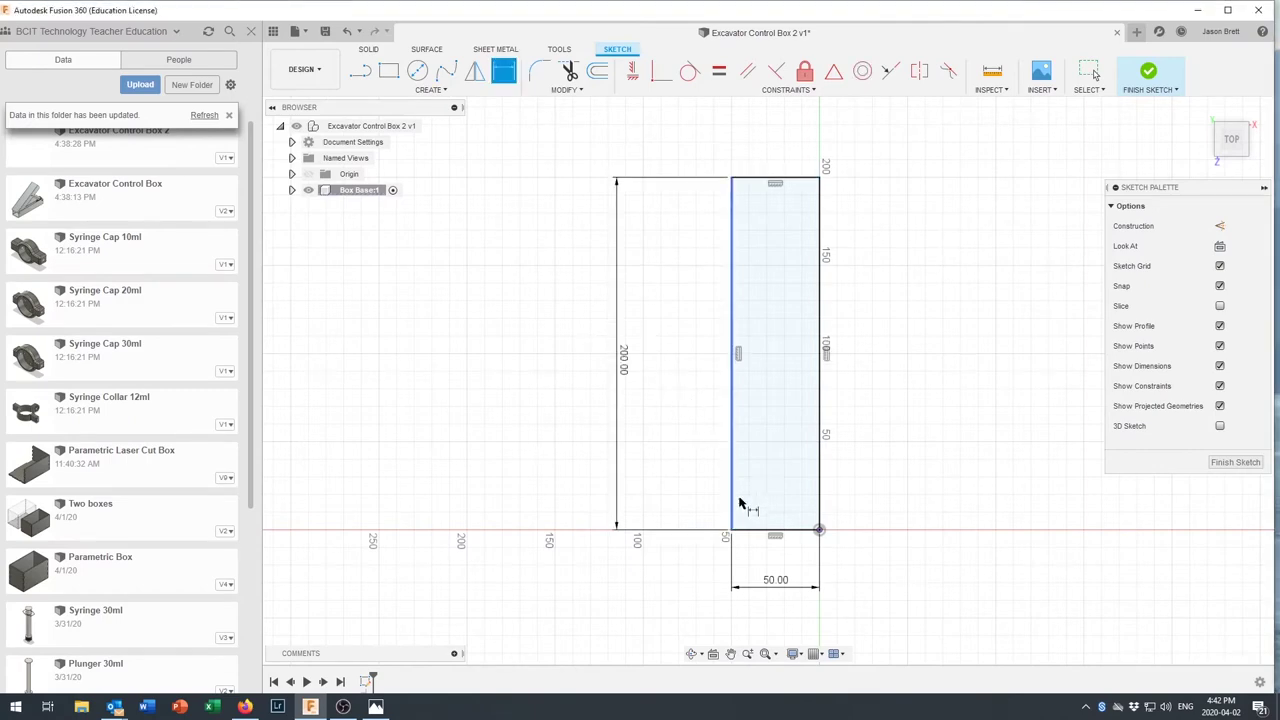
{"action": "left_click", "coordinate": [1236, 462]}
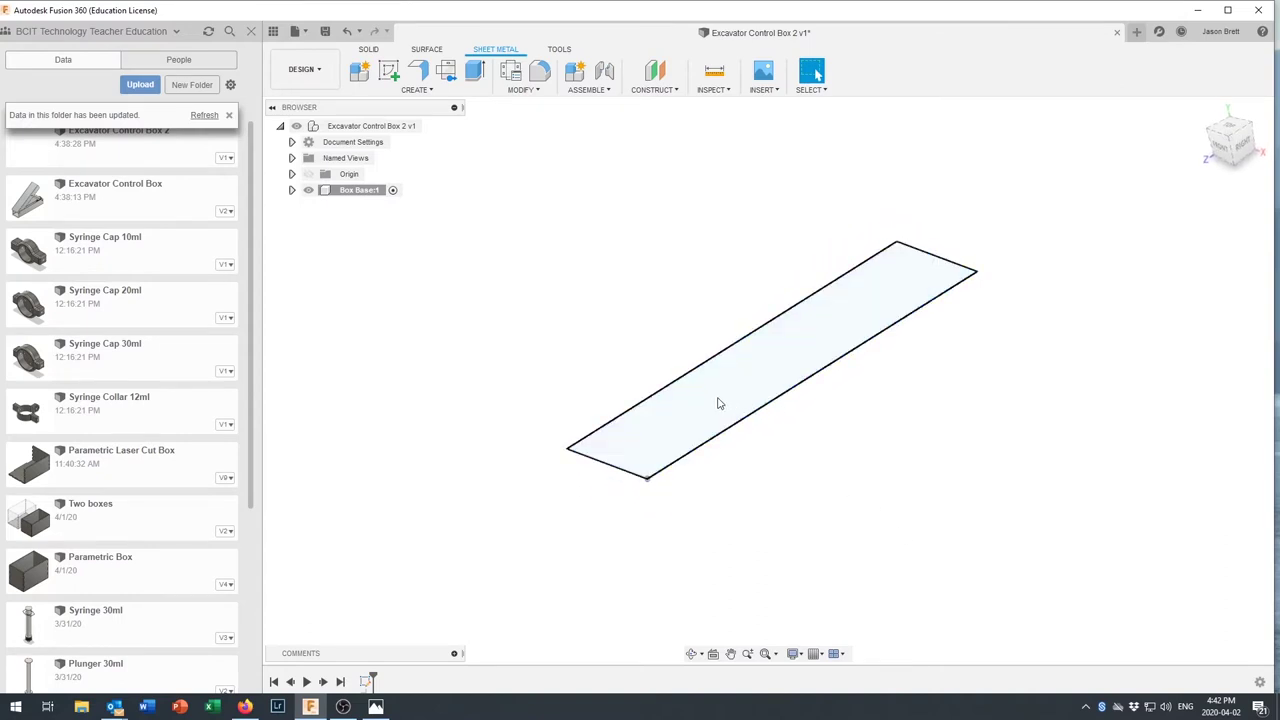
Create a base flange from the rectangle profile as a new body using the Aluminum (mm) 1mm thick rule
{"action": "left_click", "coordinate": [418, 72]}
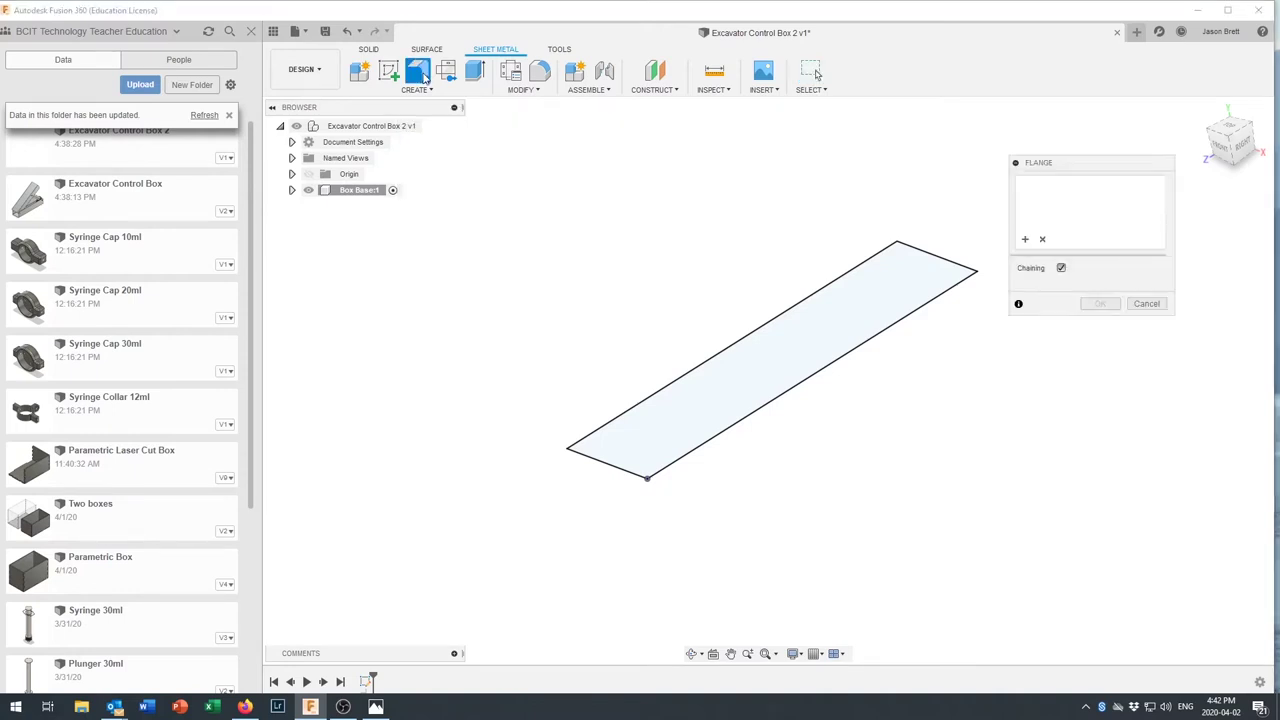
{"action": "left_click", "coordinate": [815, 343]}
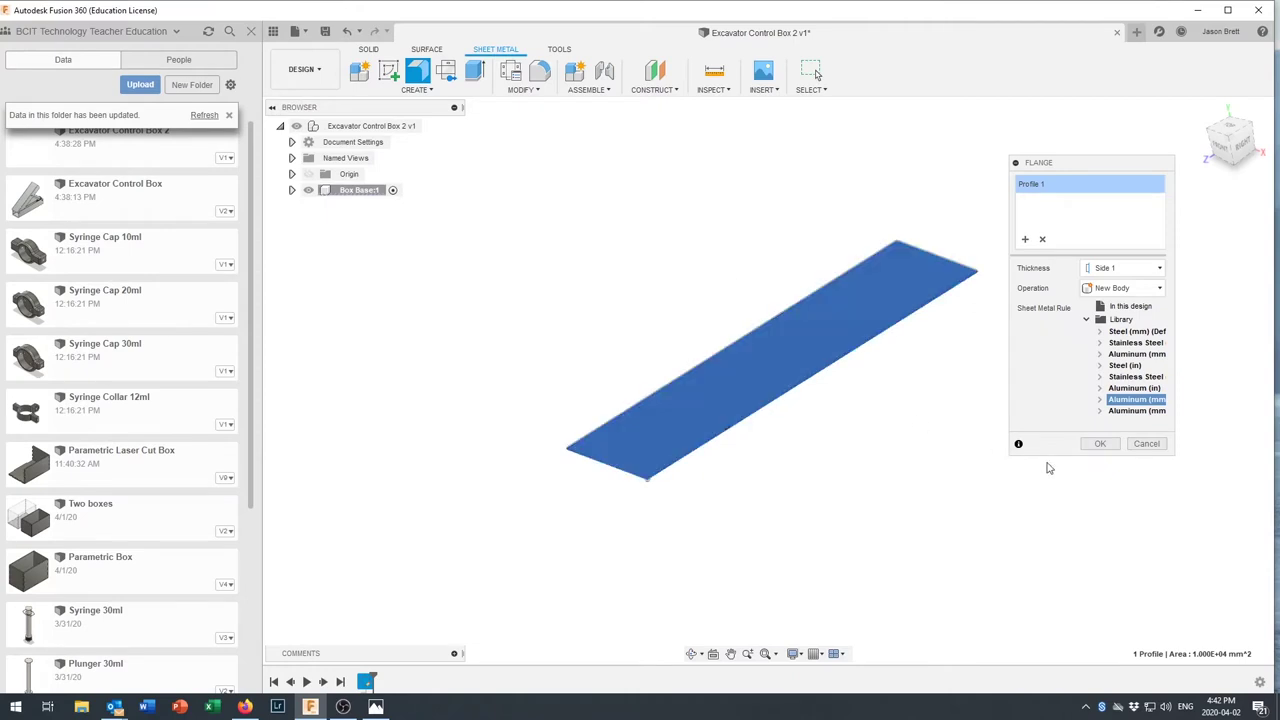
{"action": "left_click", "coordinate": [1101, 413]}
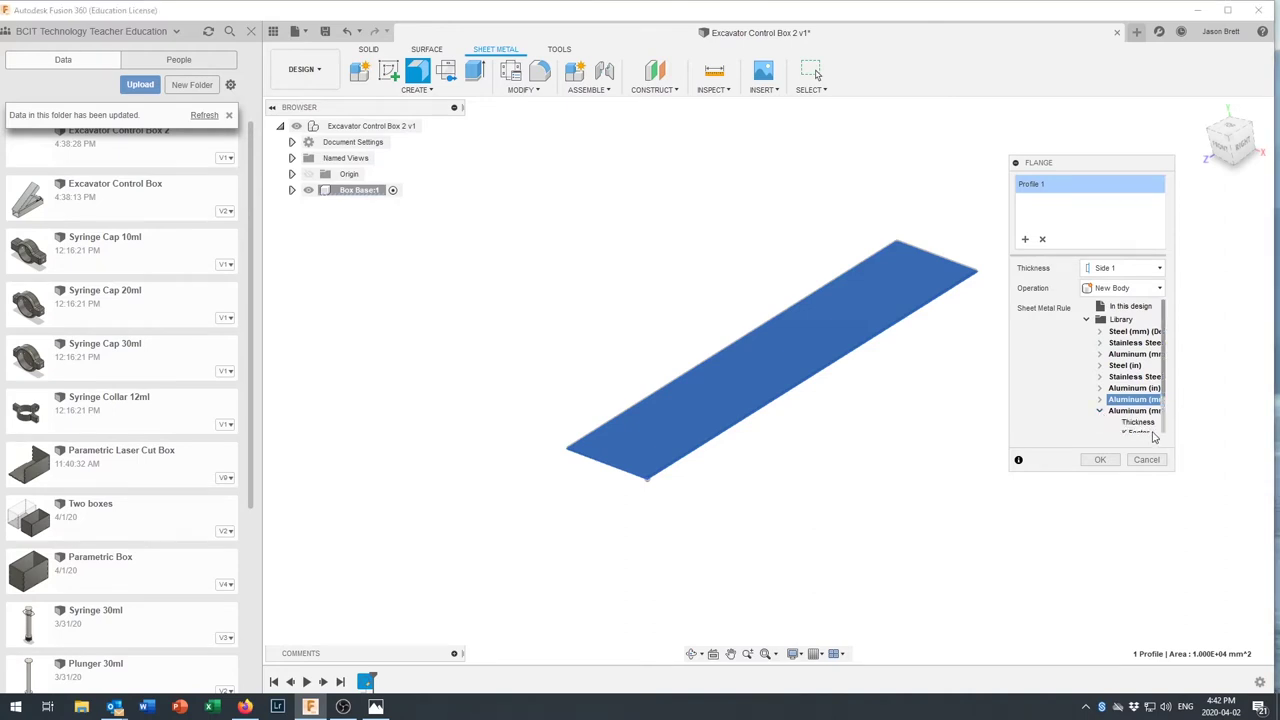
{"action": "scroll", "coordinate": [1163, 430], "scroll_direction": "down", "scroll_amount": 2}
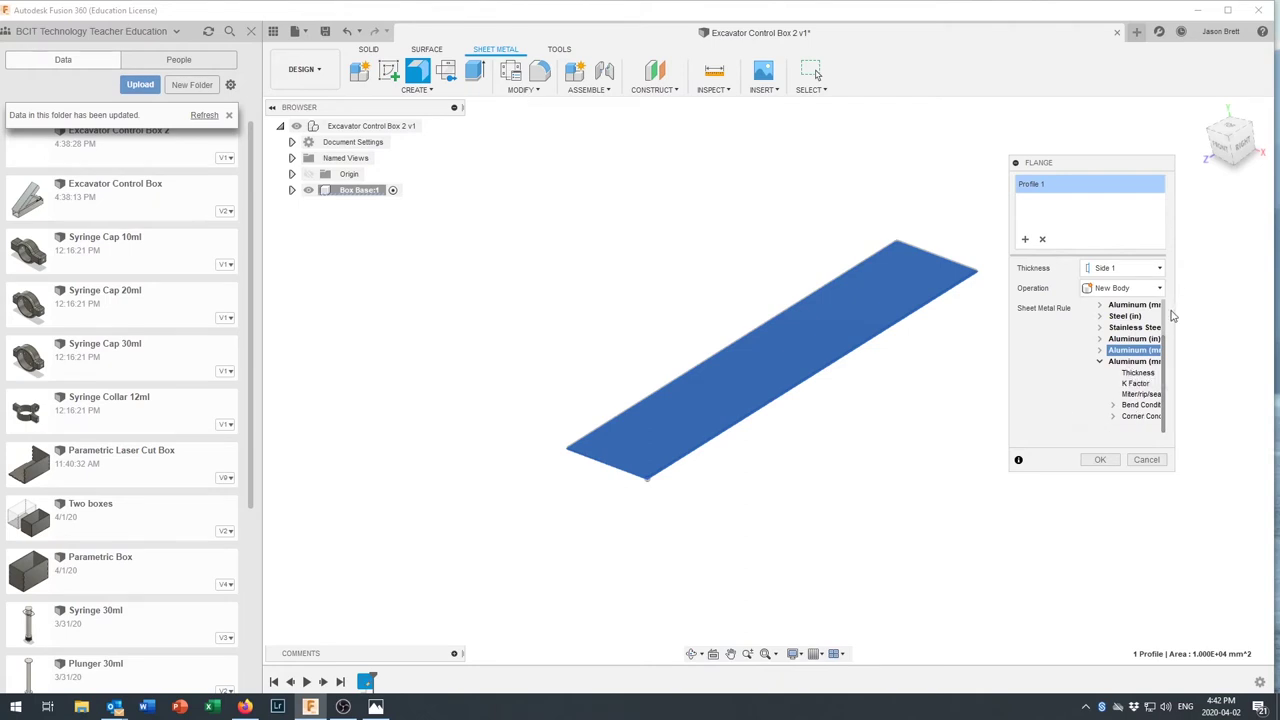
{"action": "left_click", "coordinate": [1120, 364]}
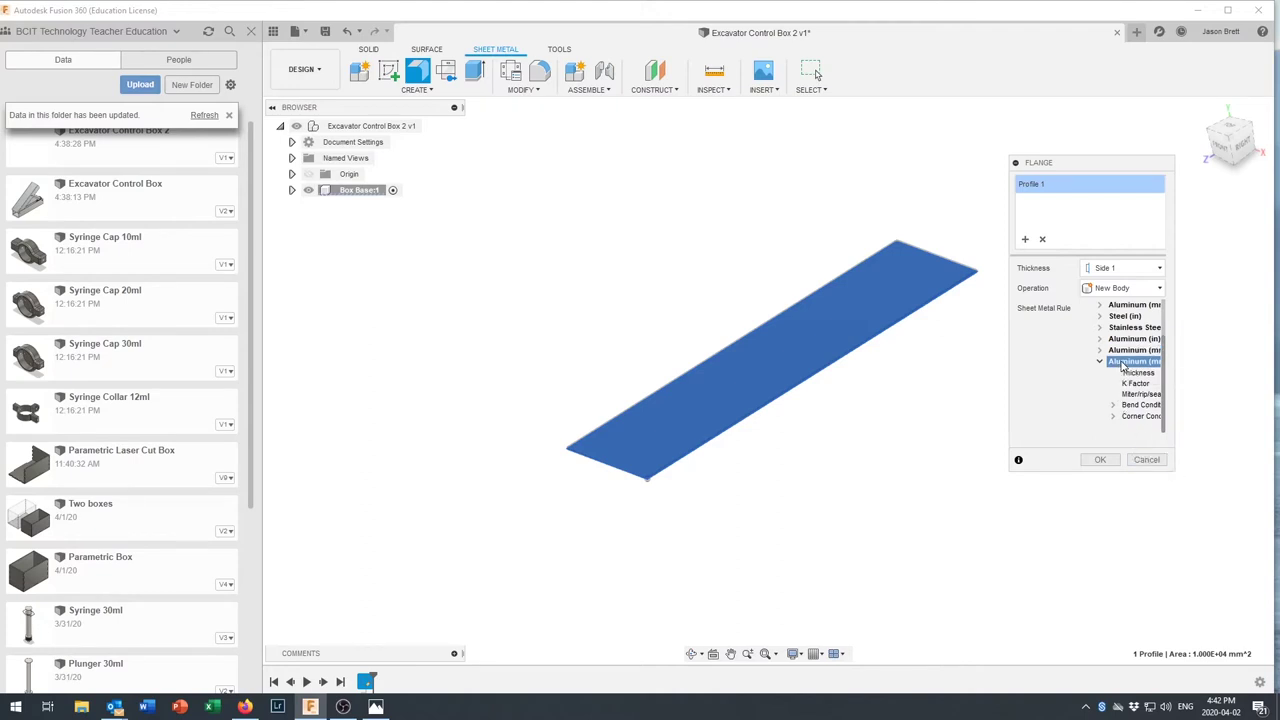
{"action": "left_click", "coordinate": [1122, 364]}
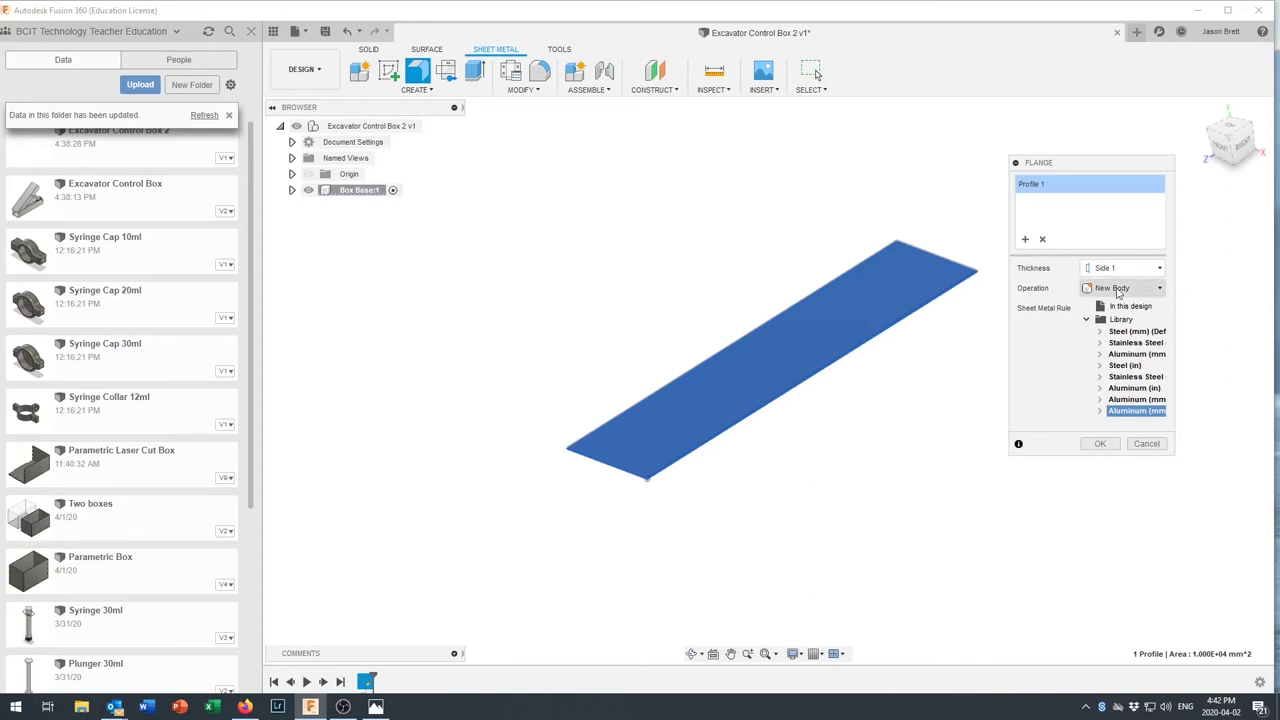
{"action": "left_click", "coordinate": [1097, 445]}
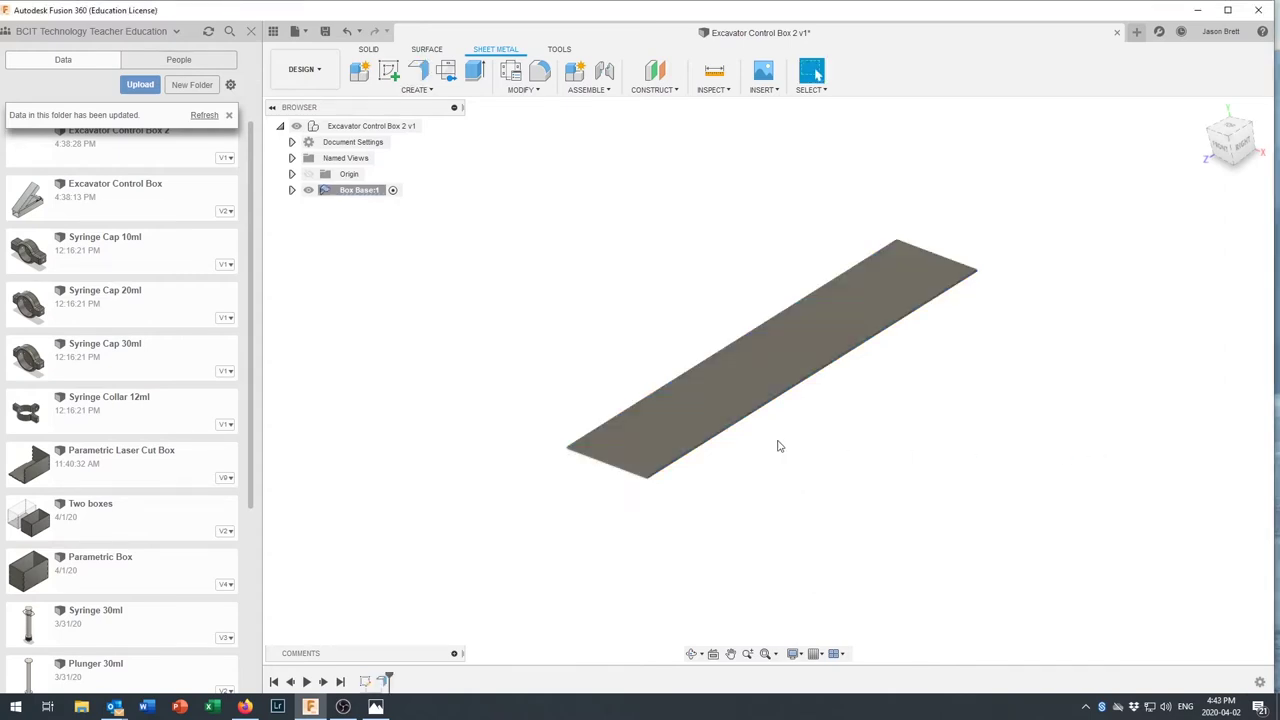
Examine the base plate's near corner up close to check the sheet thickness
{"action": "scroll", "coordinate": [658, 496], "scroll_direction": "up", "scroll_amount": 2}
{"action": "scroll", "coordinate": [658, 496], "scroll_direction": "up", "scroll_amount": 4}
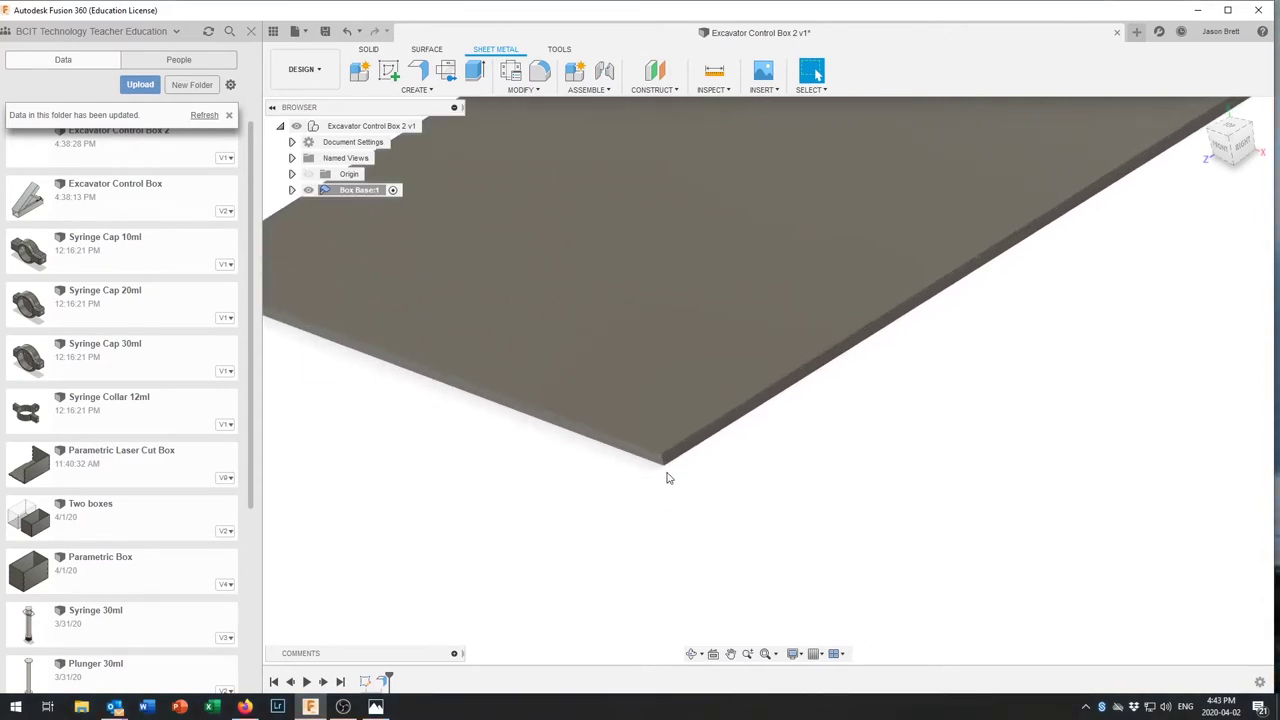
{"action": "scroll", "coordinate": [668, 477], "scroll_direction": "down", "scroll_amount": 2}
{"action": "scroll", "coordinate": [668, 477], "scroll_direction": "down", "scroll_amount": 2}
{"action": "scroll", "coordinate": [994, 434], "scroll_direction": "down", "scroll_amount": 2}
{"action": "middle_click_drag", "start_coordinate": [994, 434], "coordinate": [889, 443]}
{"action": "scroll", "coordinate": [893, 443], "scroll_direction": "down", "scroll_amount": 1}
{"action": "scroll", "coordinate": [890, 450], "scroll_direction": "up", "scroll_amount": 2}
{"action": "scroll", "coordinate": [890, 455], "scroll_direction": "down", "scroll_amount": 1}
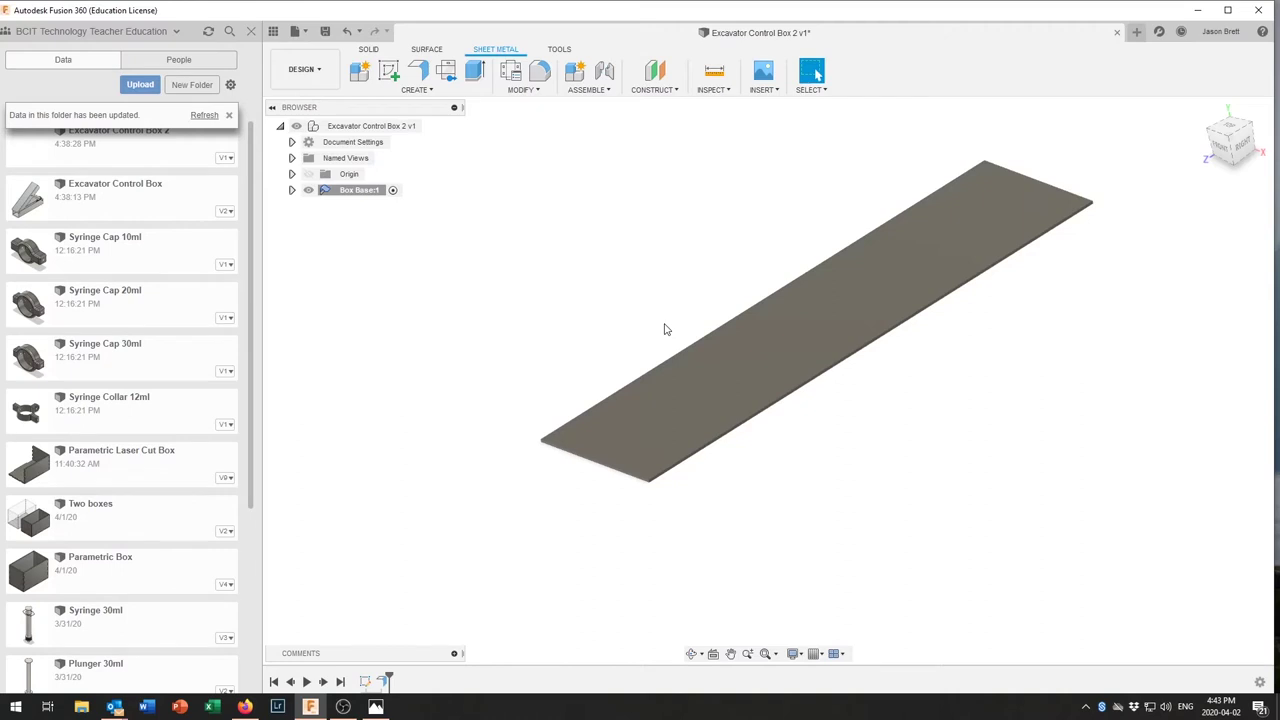
{"action": "scroll", "coordinate": [675, 337], "scroll_direction": "down", "scroll_amount": 1}
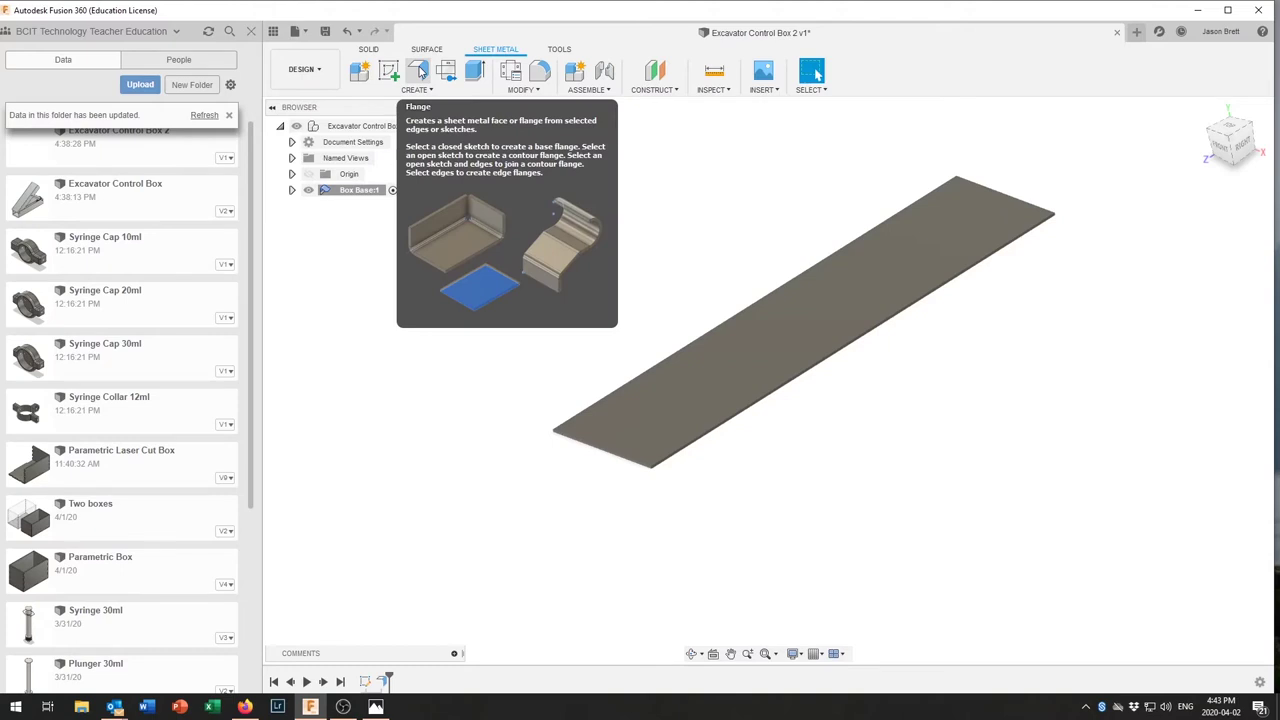
Add 40 mm high flanges along both long edges of the base plate, with the bend position set to Inside
{"action": "left_click", "coordinate": [420, 72]}
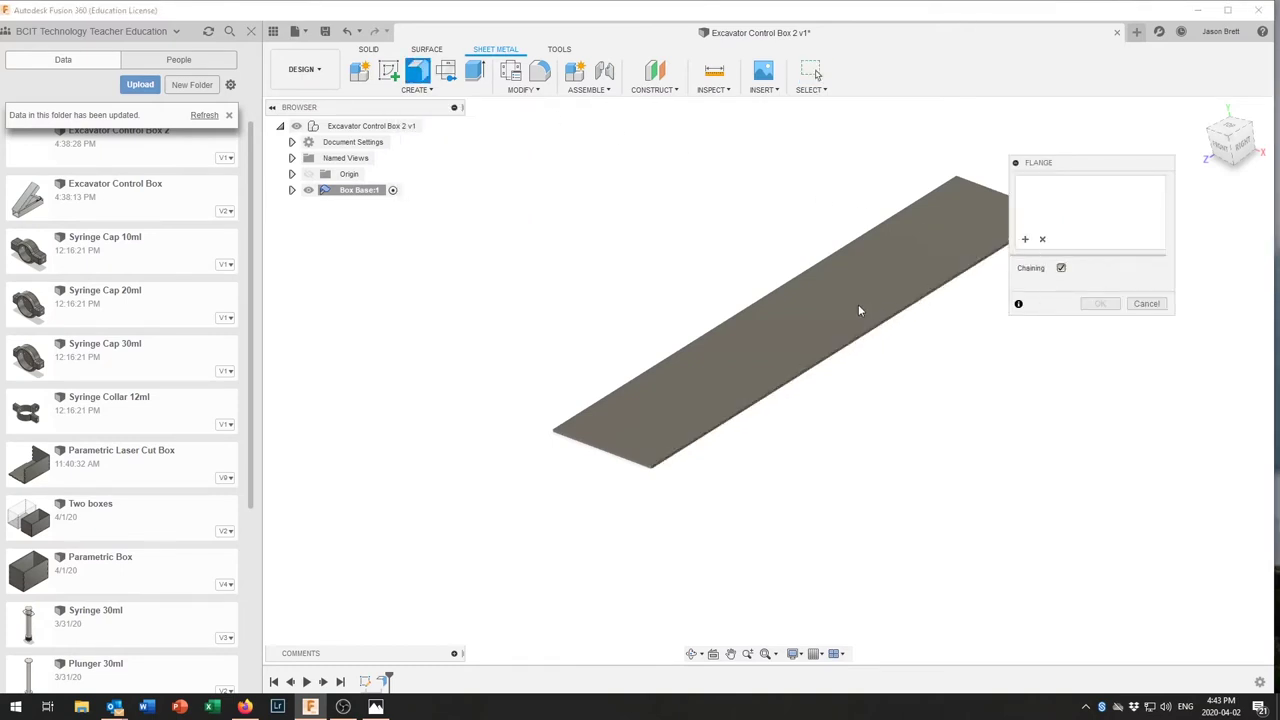
{"action": "scroll", "coordinate": [855, 306], "scroll_direction": "up", "scroll_amount": 2}
{"action": "left_click", "coordinate": [797, 393]}
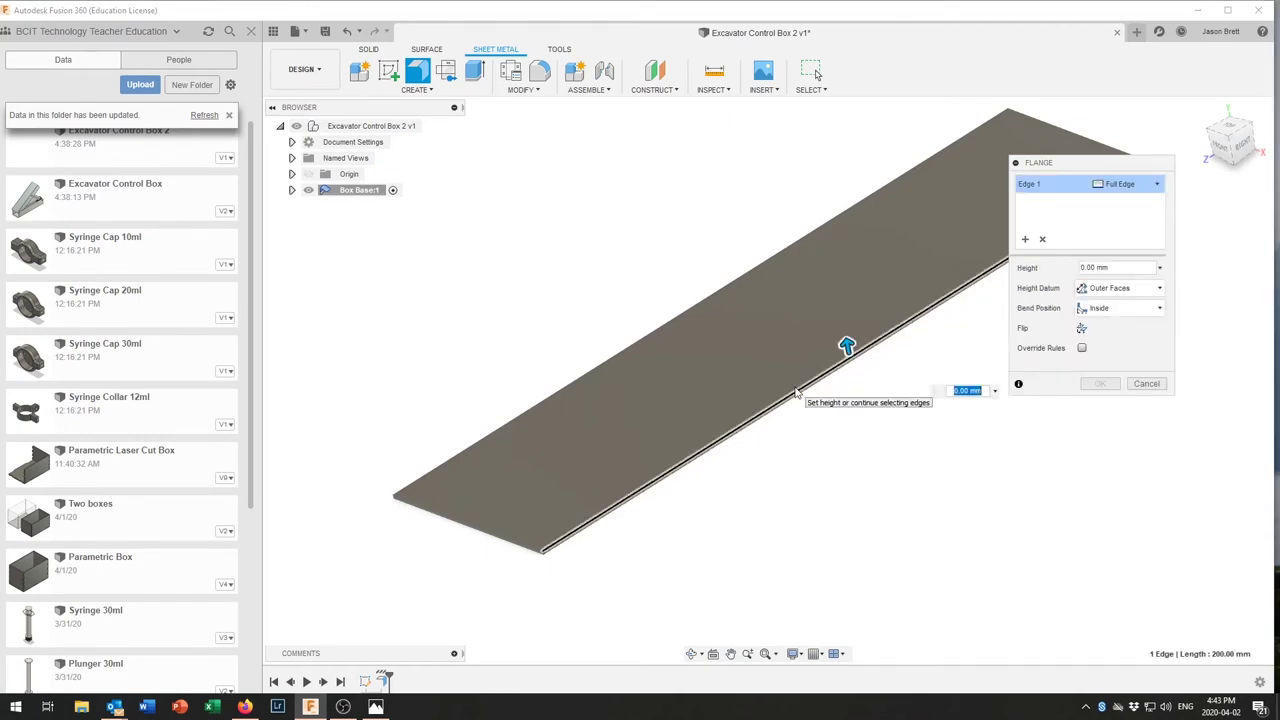
{"action": "left_click", "coordinate": [678, 325]}
{"action": "scroll", "coordinate": [754, 399], "scroll_direction": "down", "scroll_amount": 1}
{"action": "scroll", "coordinate": [754, 399], "scroll_direction": "up", "scroll_amount": 1}
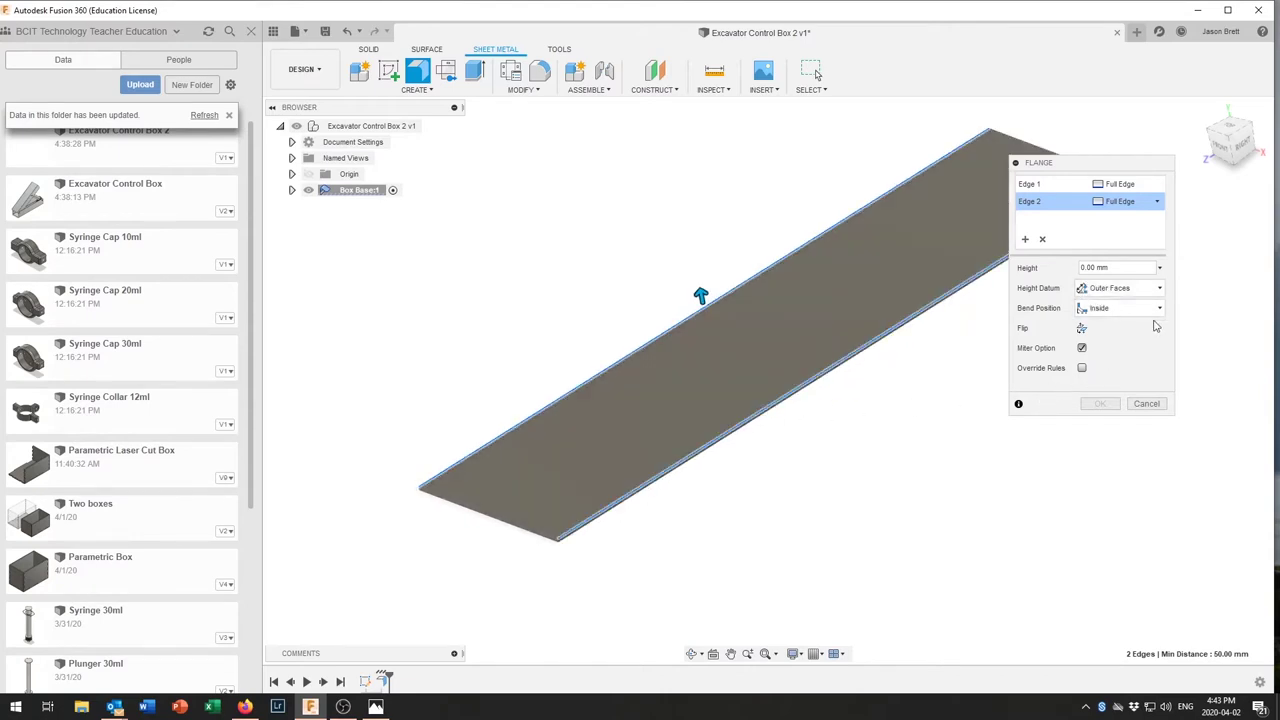
{"action": "left_click", "coordinate": [1122, 310]}
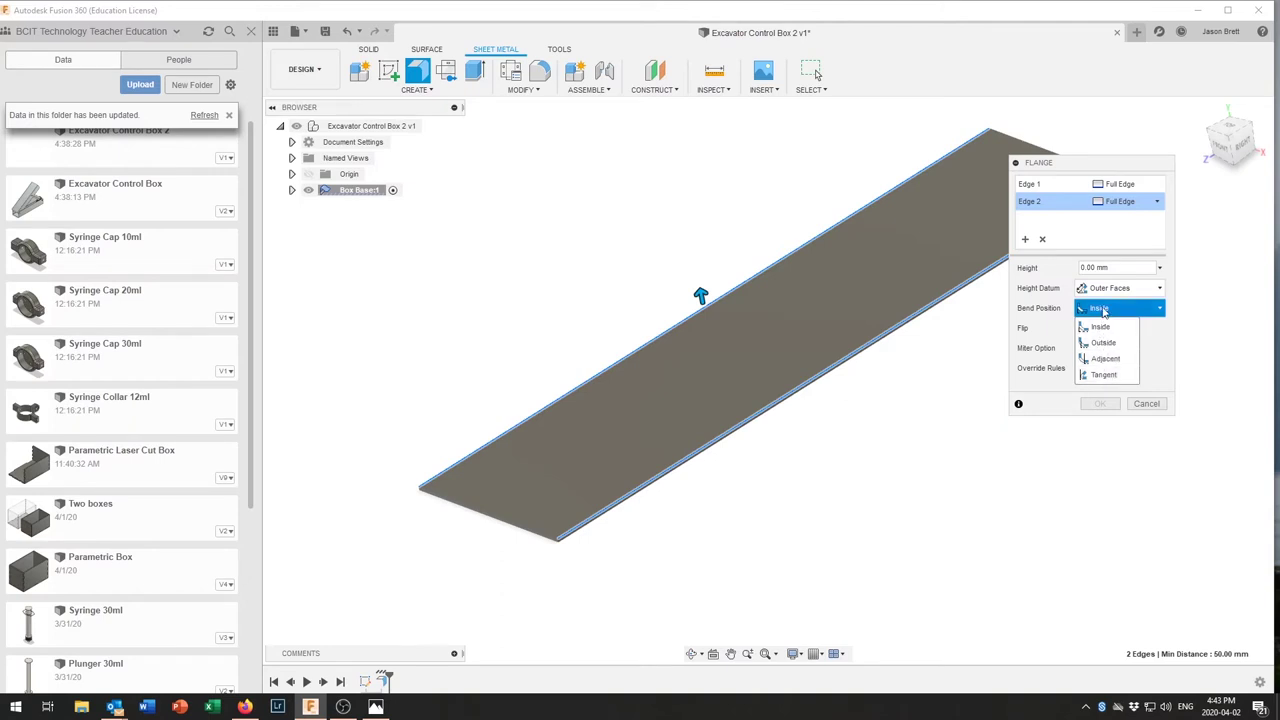
{"action": "left_click", "coordinate": [1104, 312]}
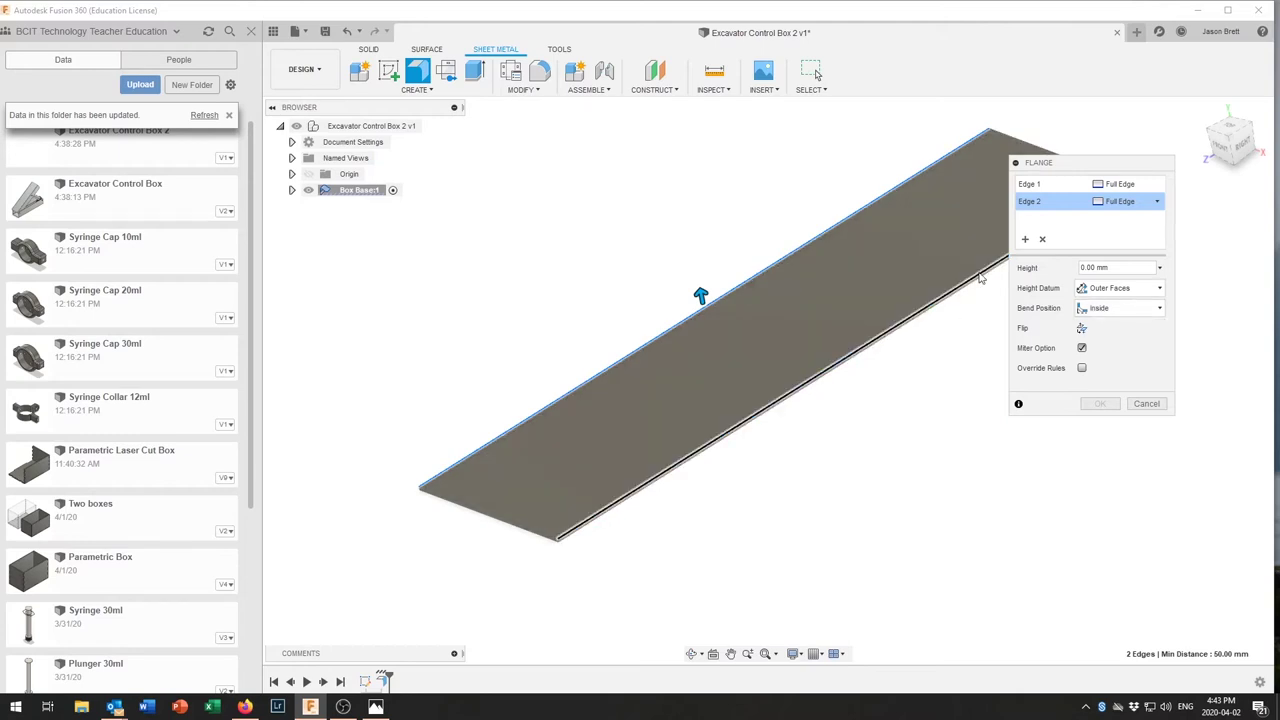
{"action": "left_click", "coordinate": [1128, 268]}
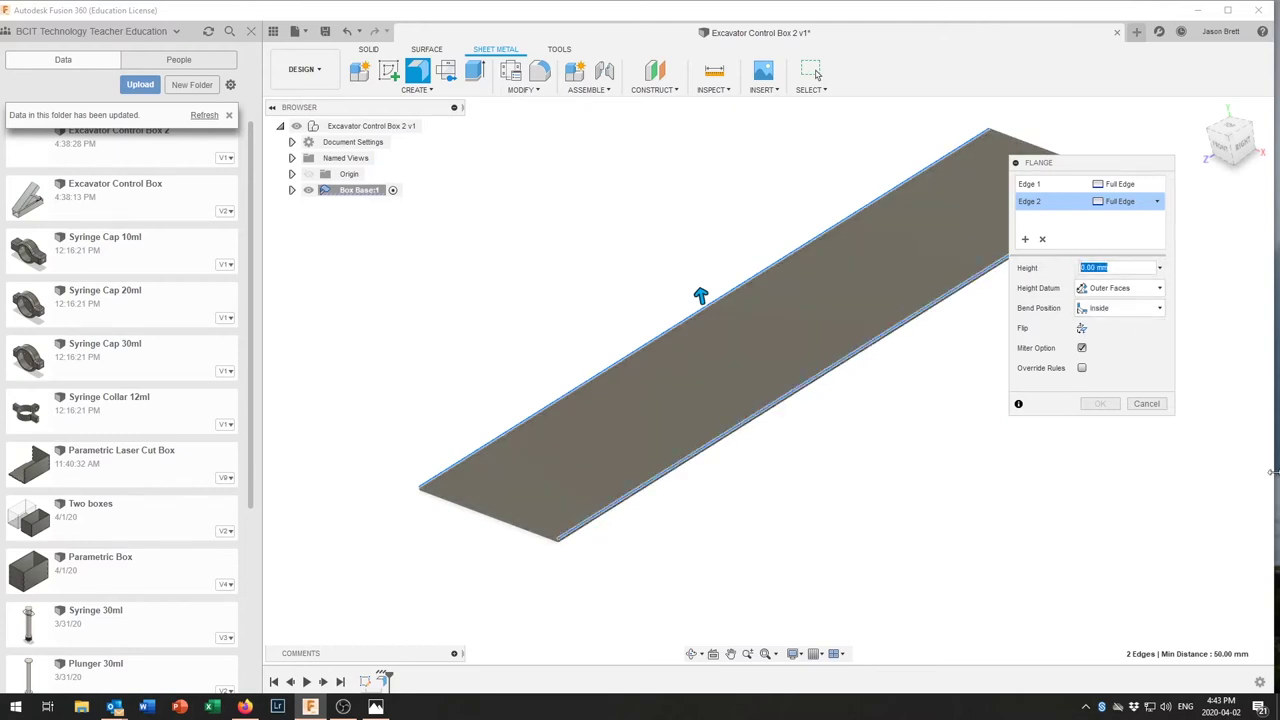
{"action": "type", "text": "40"}
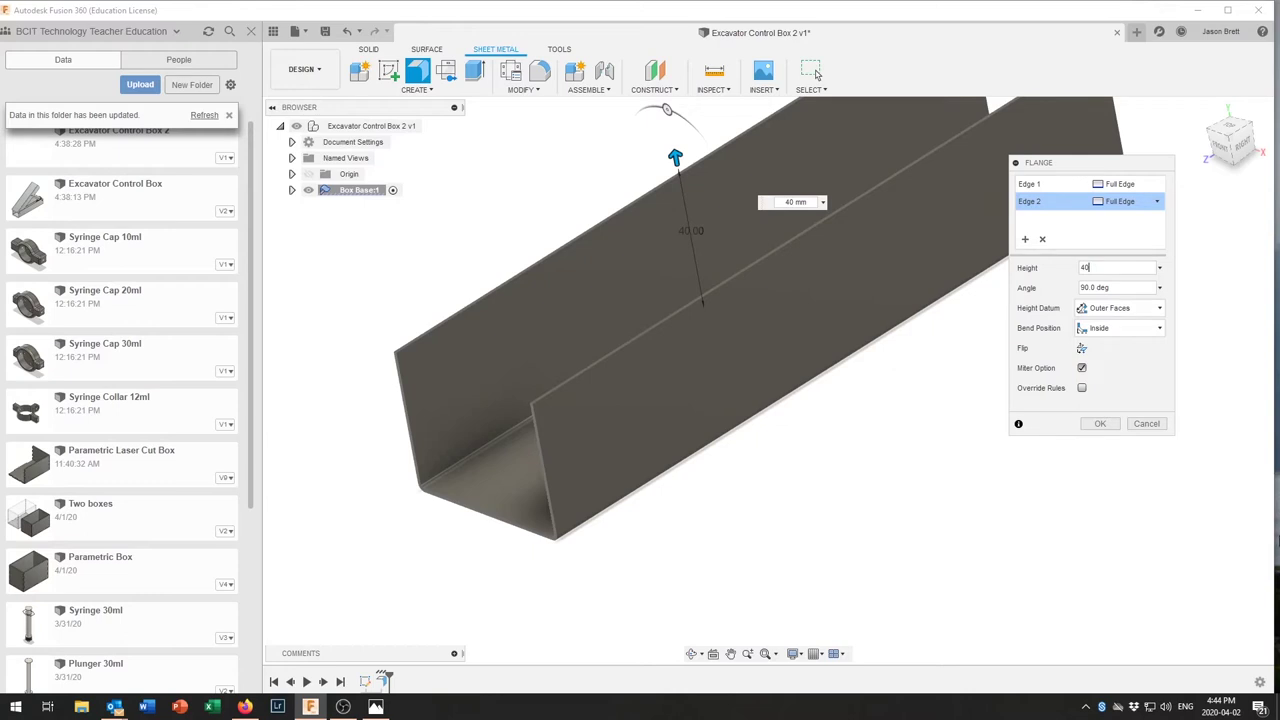
{"action": "left_click", "coordinate": [1100, 424]}
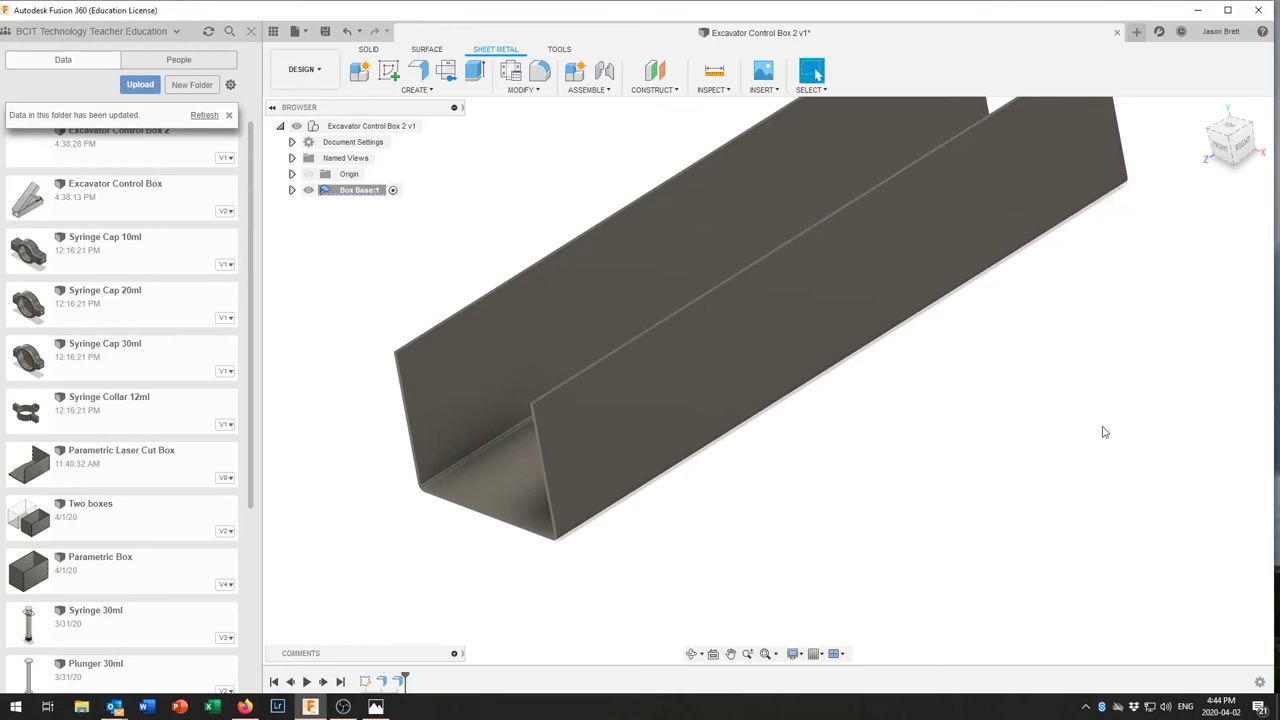
Examine the rounded bends where the side flanges meet the base from several angles
{"action": "scroll", "coordinate": [828, 550], "scroll_direction": "down", "scroll_amount": 3}
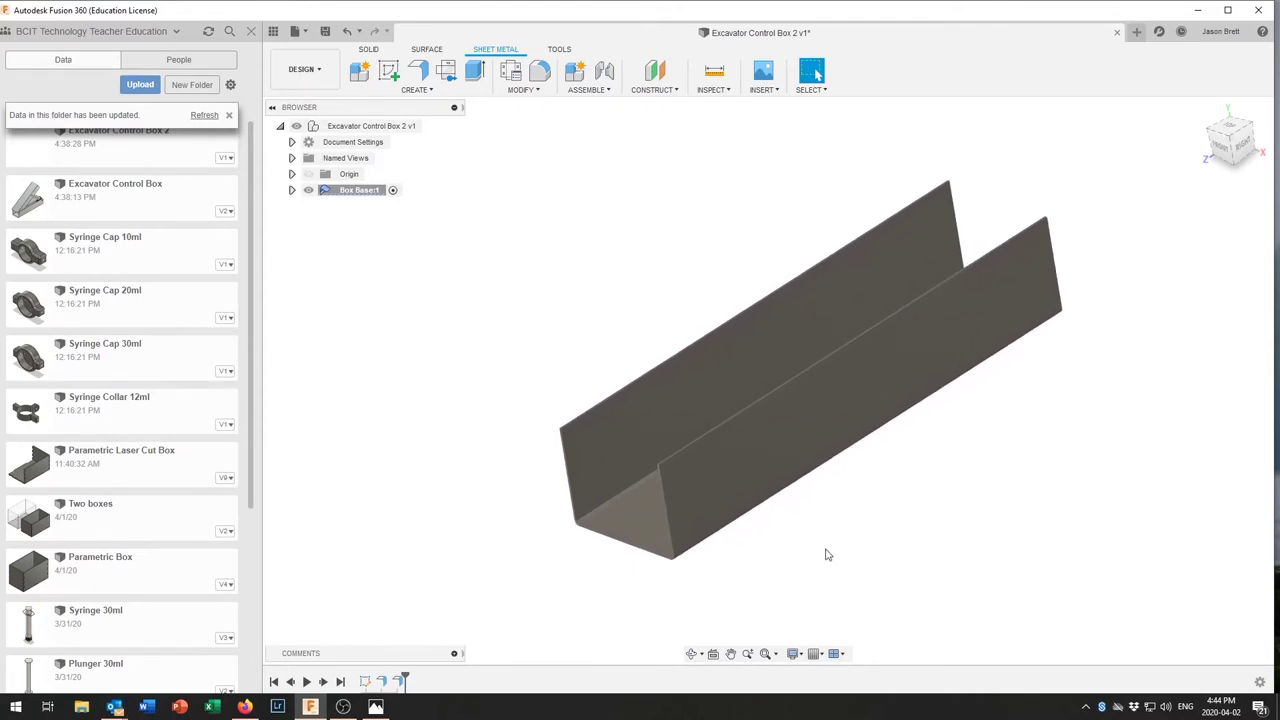
{"action": "scroll", "coordinate": [828, 555], "scroll_direction": "up", "scroll_amount": 5}
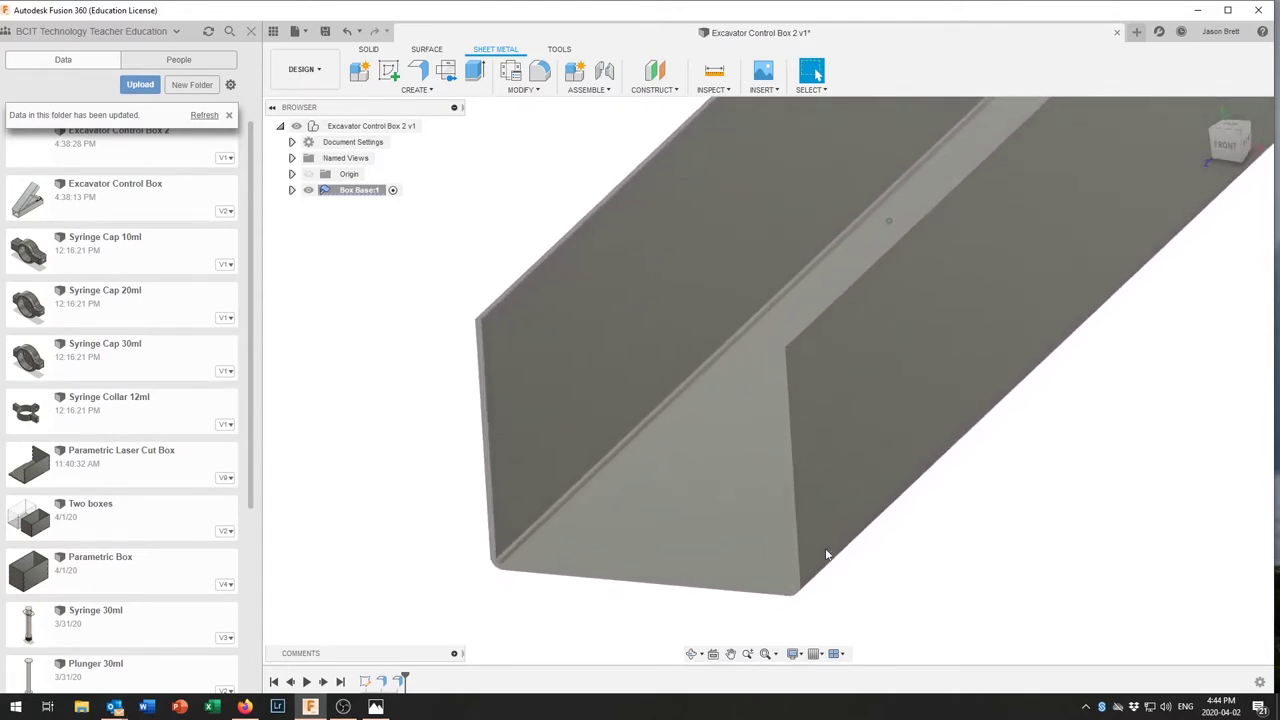
{"action": "scroll", "coordinate": [860, 570], "scroll_direction": "up", "scroll_amount": 5}
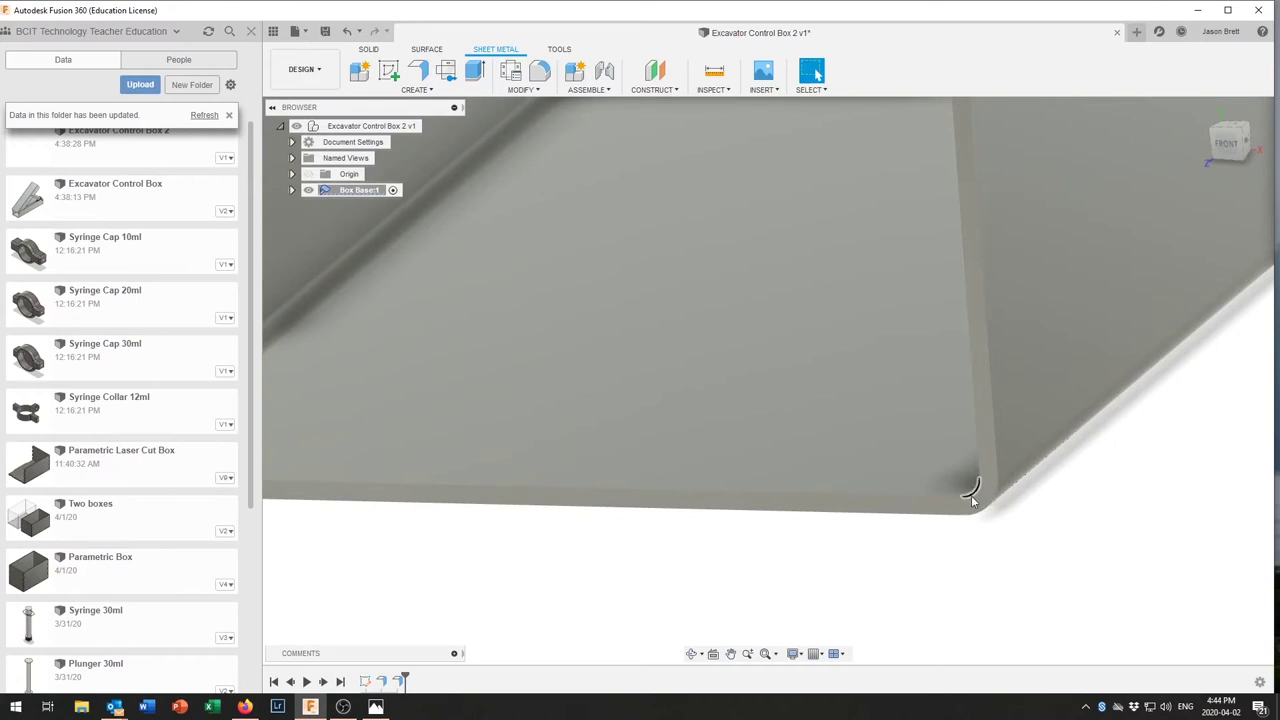
{"action": "mouse_move", "coordinate": [966, 497]}
{"action": "middle_mouse_down", "text": "shift"}
{"action": "mouse_move", "coordinate": [972, 479]}
{"action": "mouse_move", "coordinate": [1000, 520]}
{"action": "mouse_move", "coordinate": [963, 400]}
{"action": "middle_mouse_up", "text": "shift"}
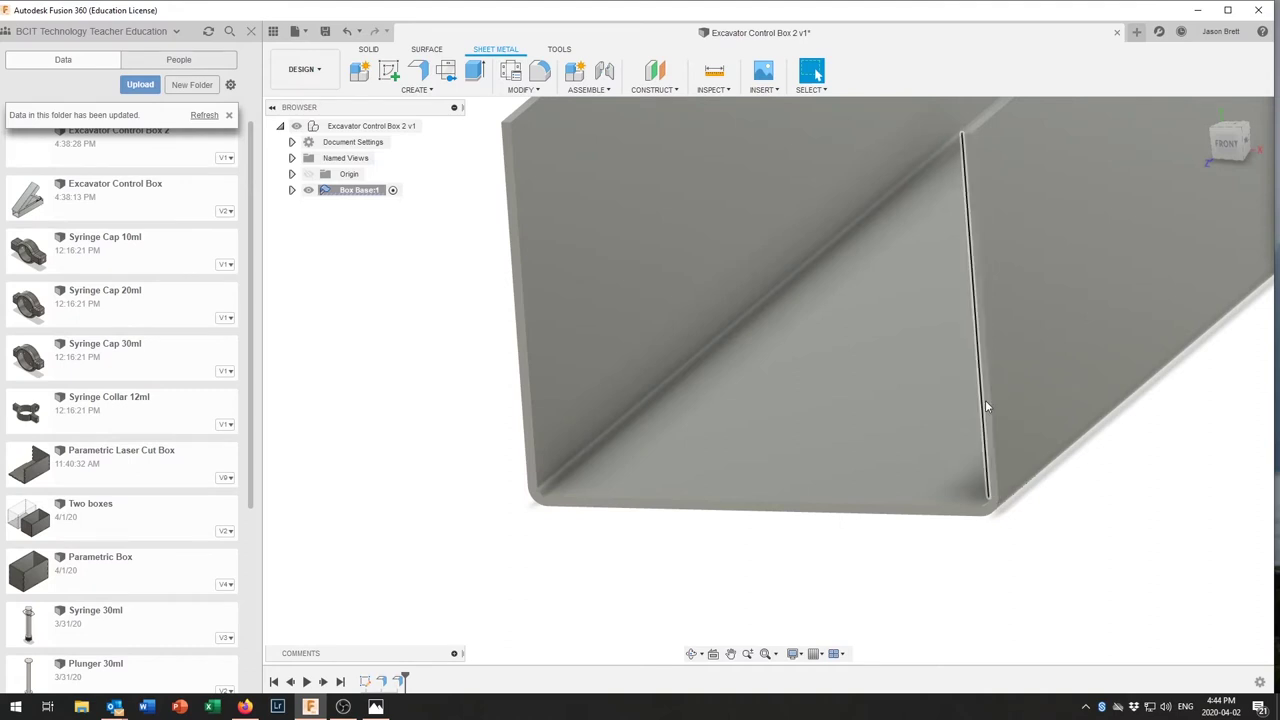
{"action": "middle_click_drag", "start_coordinate": [994, 508], "coordinate": [652, 259], "text": "shift"}
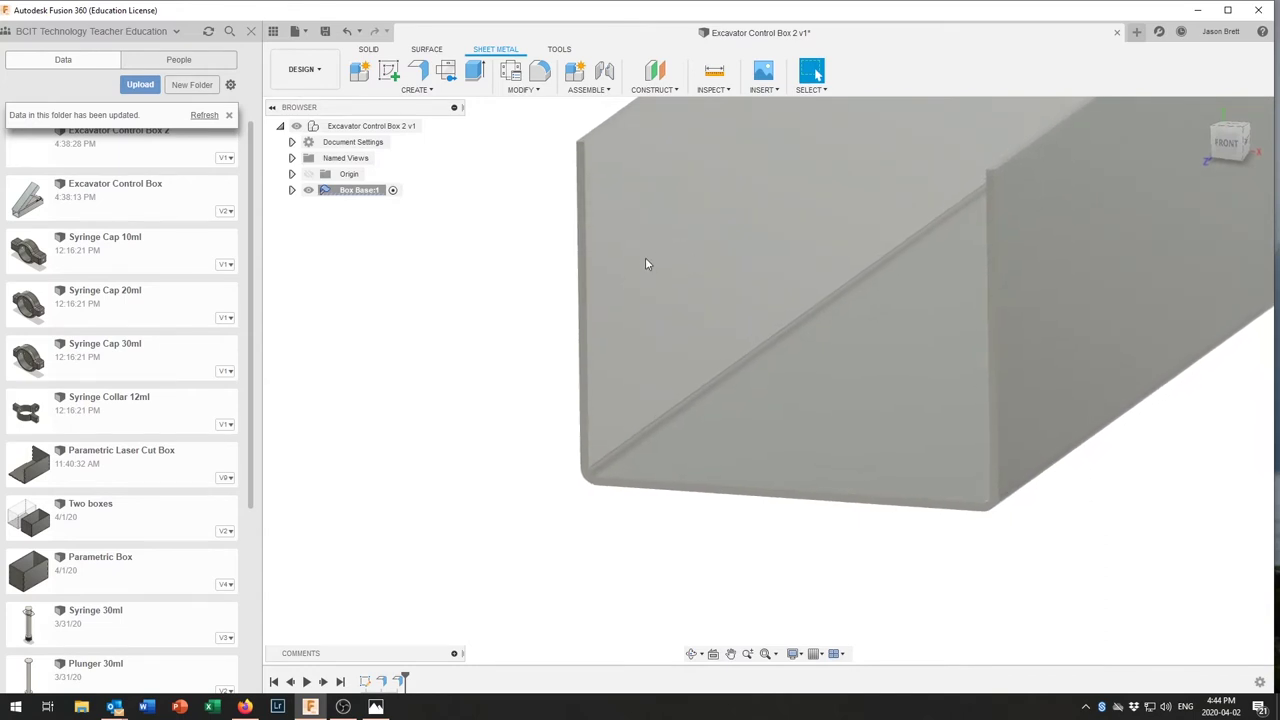
{"action": "middle_click_drag", "start_coordinate": [646, 263], "coordinate": [1164, 315], "text": "shift"}
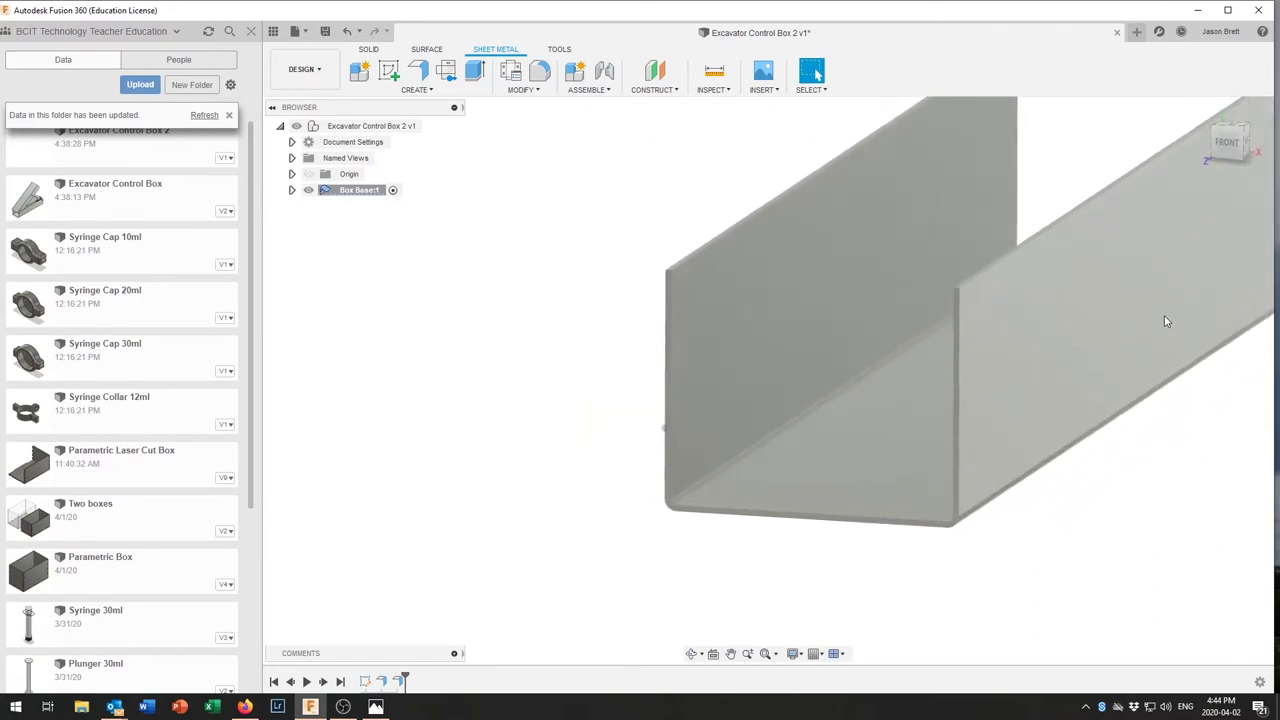
{"action": "scroll", "coordinate": [1164, 315], "scroll_direction": "down", "scroll_amount": 4}
{"action": "middle_click_drag", "start_coordinate": [1163, 327], "coordinate": [1163, 327], "text": "shift"}
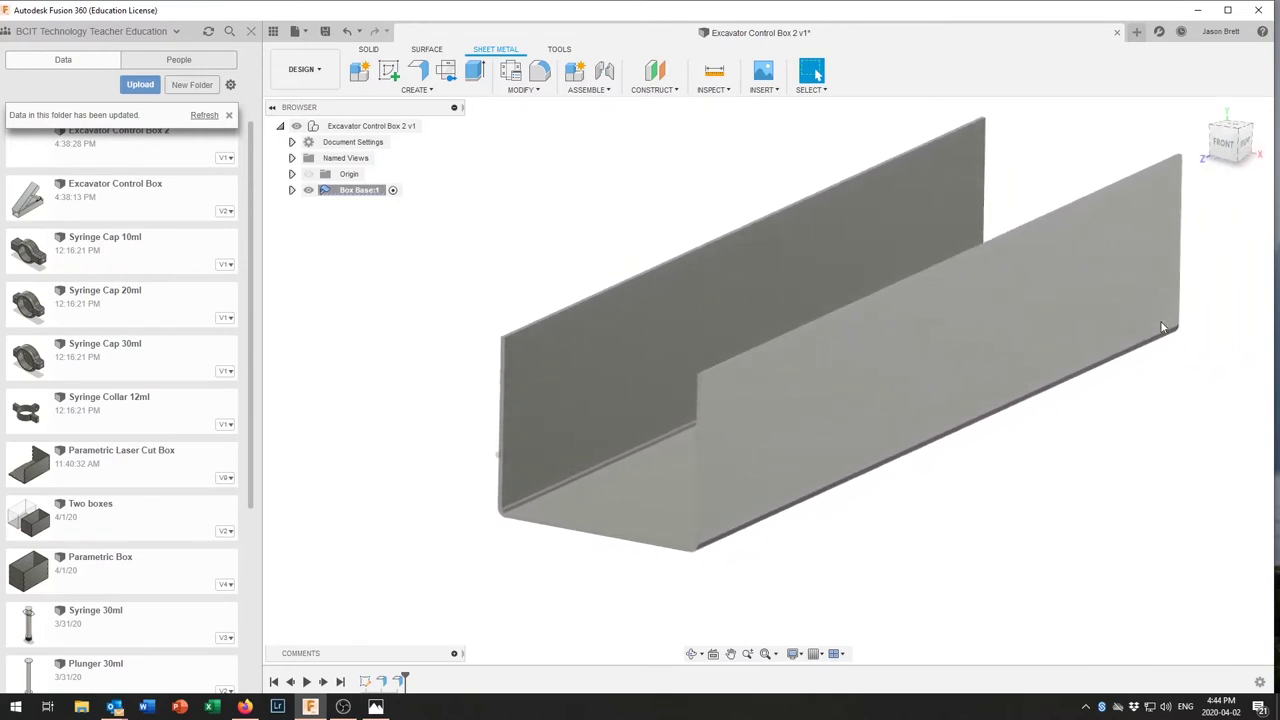
{"action": "scroll", "coordinate": [1160, 320], "scroll_direction": "up", "scroll_amount": 3}
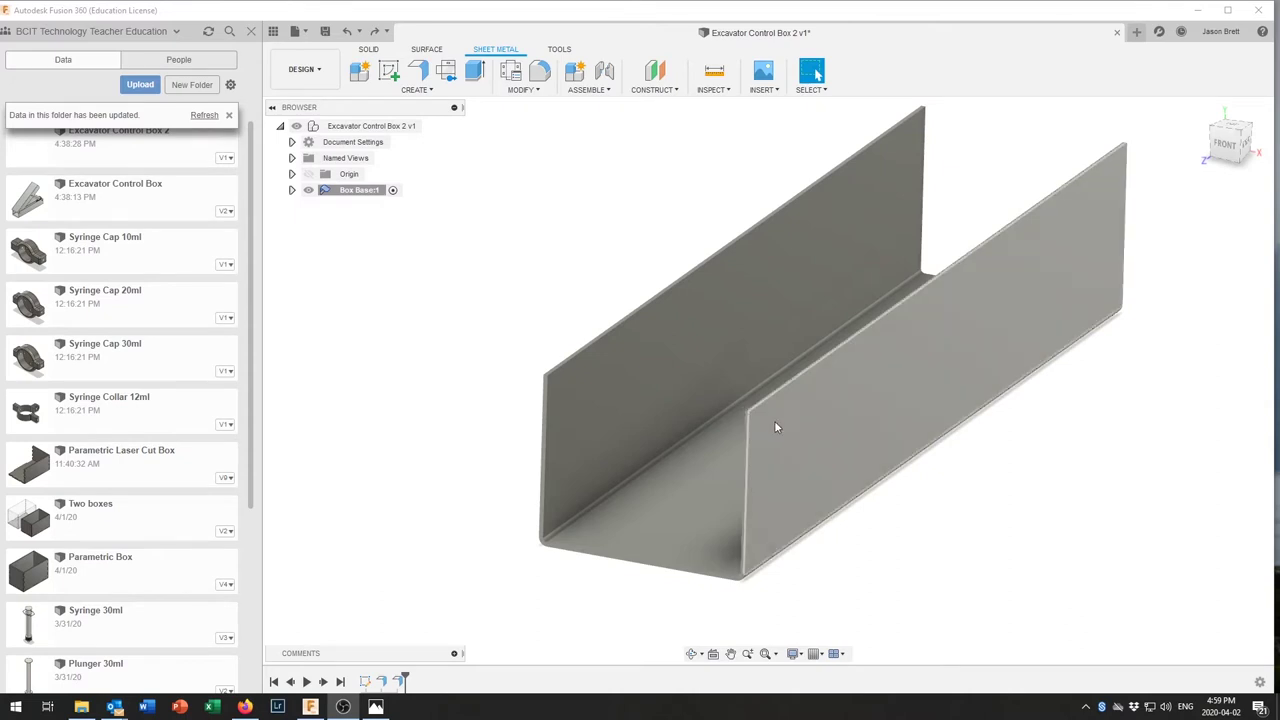
{"action": "middle_click_drag", "start_coordinate": [923, 534], "coordinate": [917, 531], "text": "shift"}
{"action": "scroll", "coordinate": [690, 412], "scroll_direction": "up", "scroll_amount": 2}
{"action": "scroll", "coordinate": [697, 418], "scroll_direction": "down", "scroll_amount": 1}
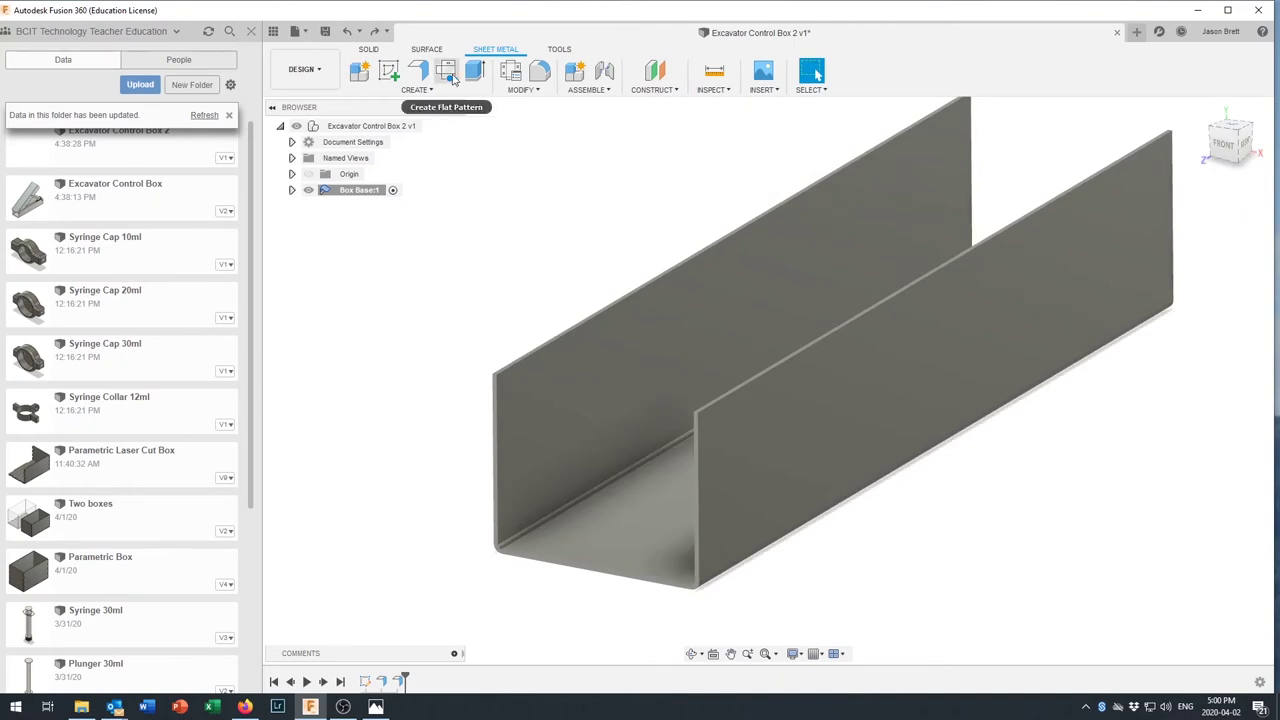
Fillet the four upper corners of the two side flanges with a 10 mm constant radius
{"action": "left_click", "coordinate": [533, 90]}
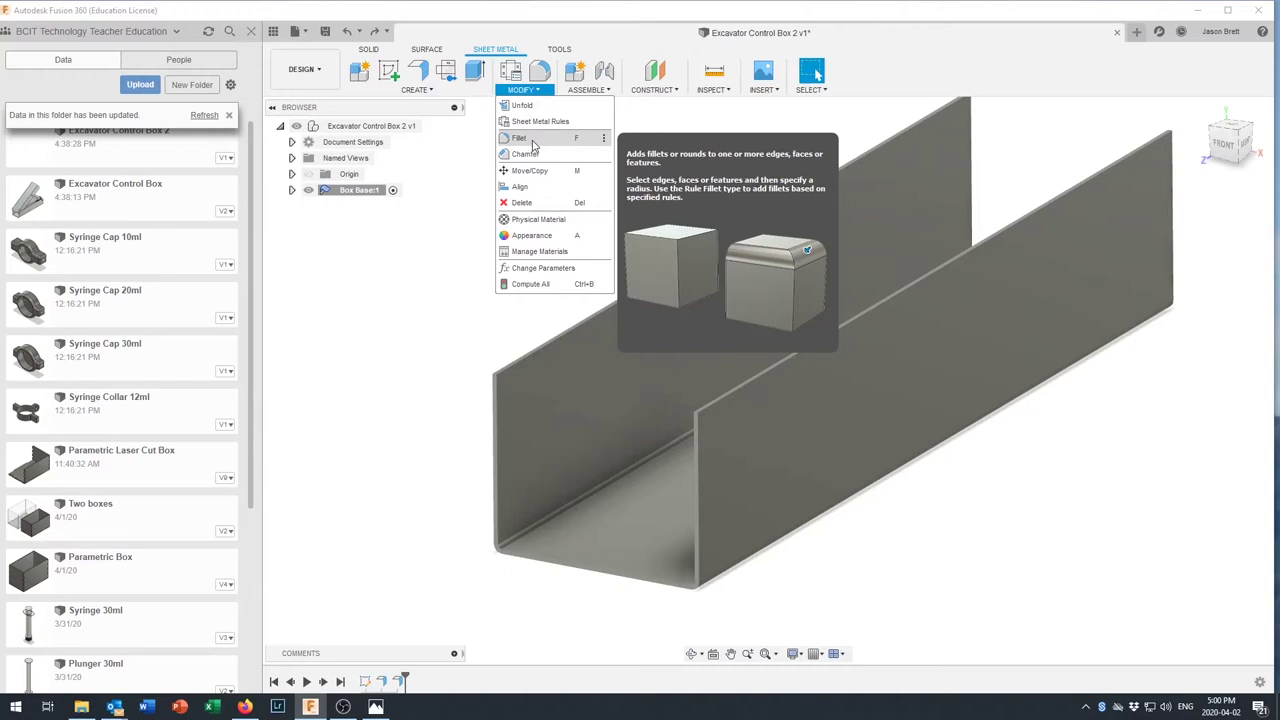
{"action": "left_click", "coordinate": [530, 139]}
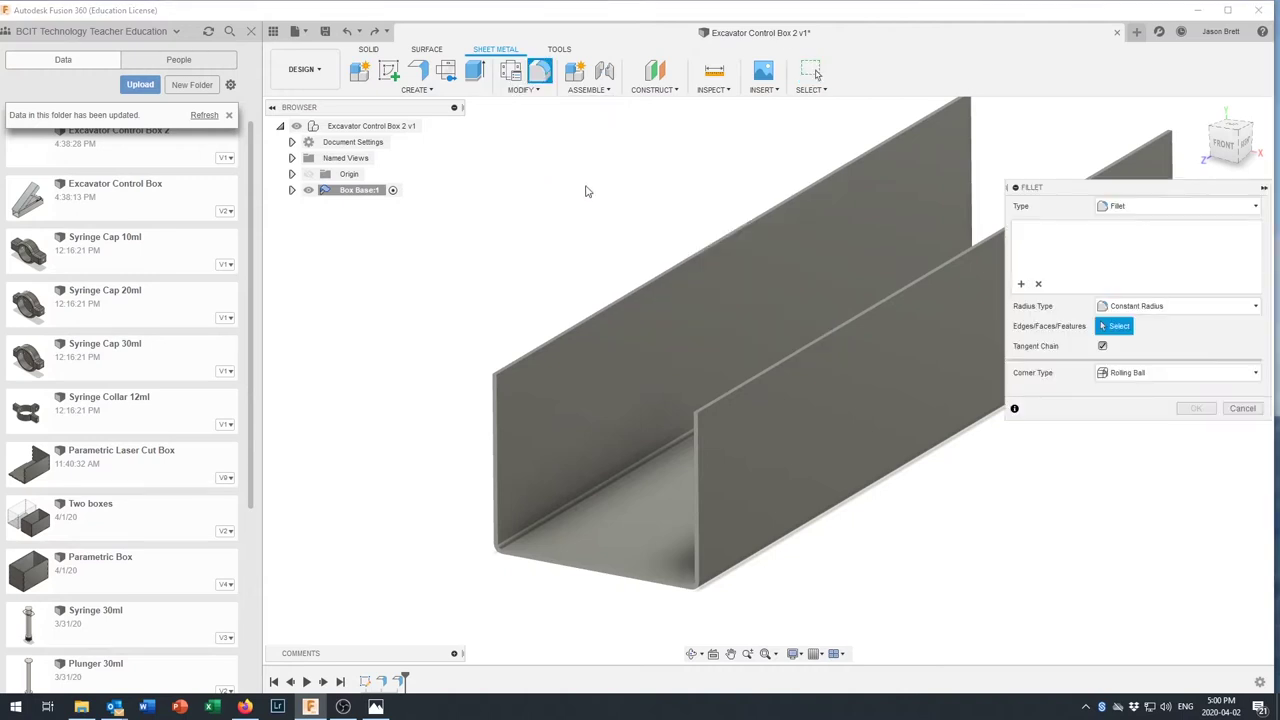
{"action": "scroll", "coordinate": [715, 406], "scroll_direction": "up", "scroll_amount": 3}
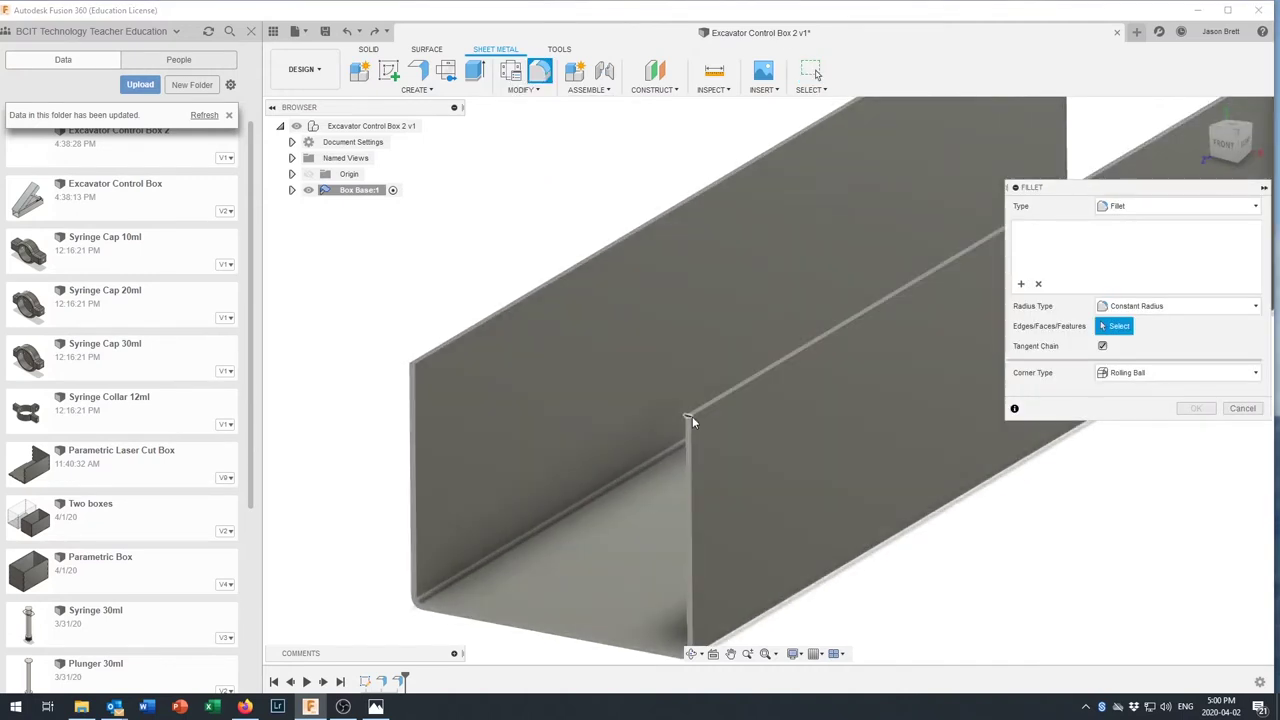
{"action": "left_click", "coordinate": [689, 419]}
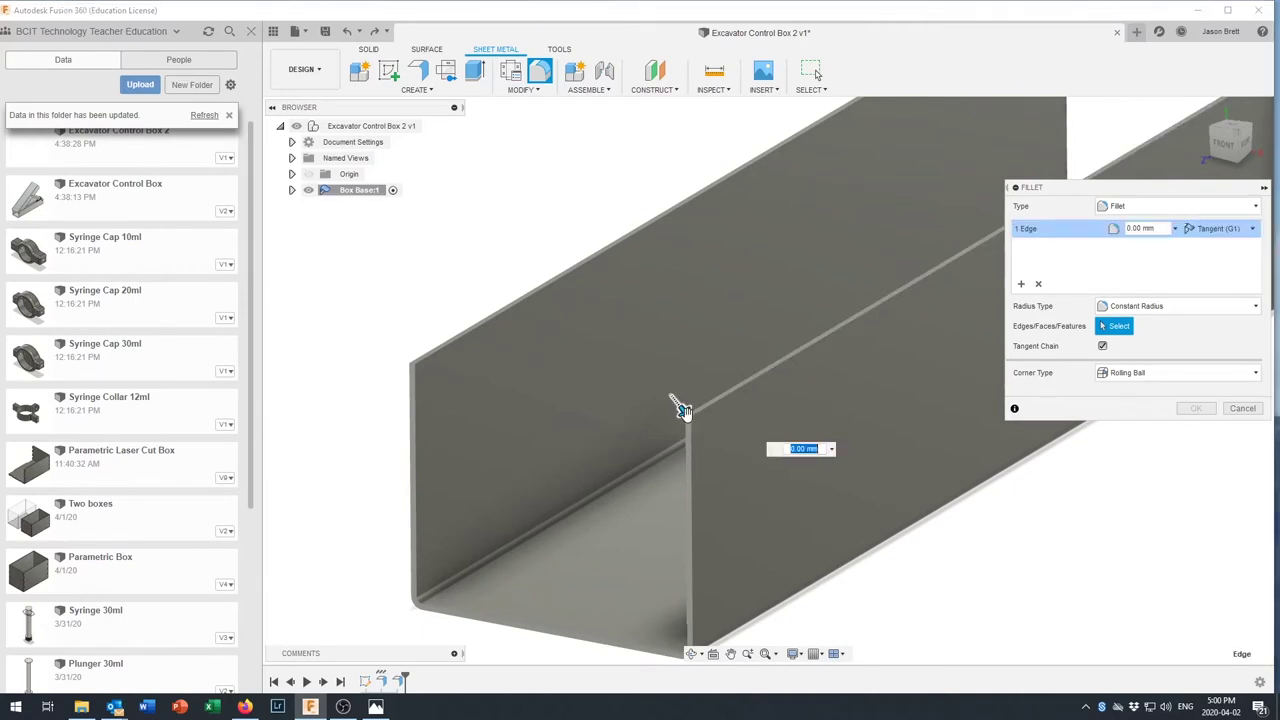
{"action": "left_click", "coordinate": [410, 368]}
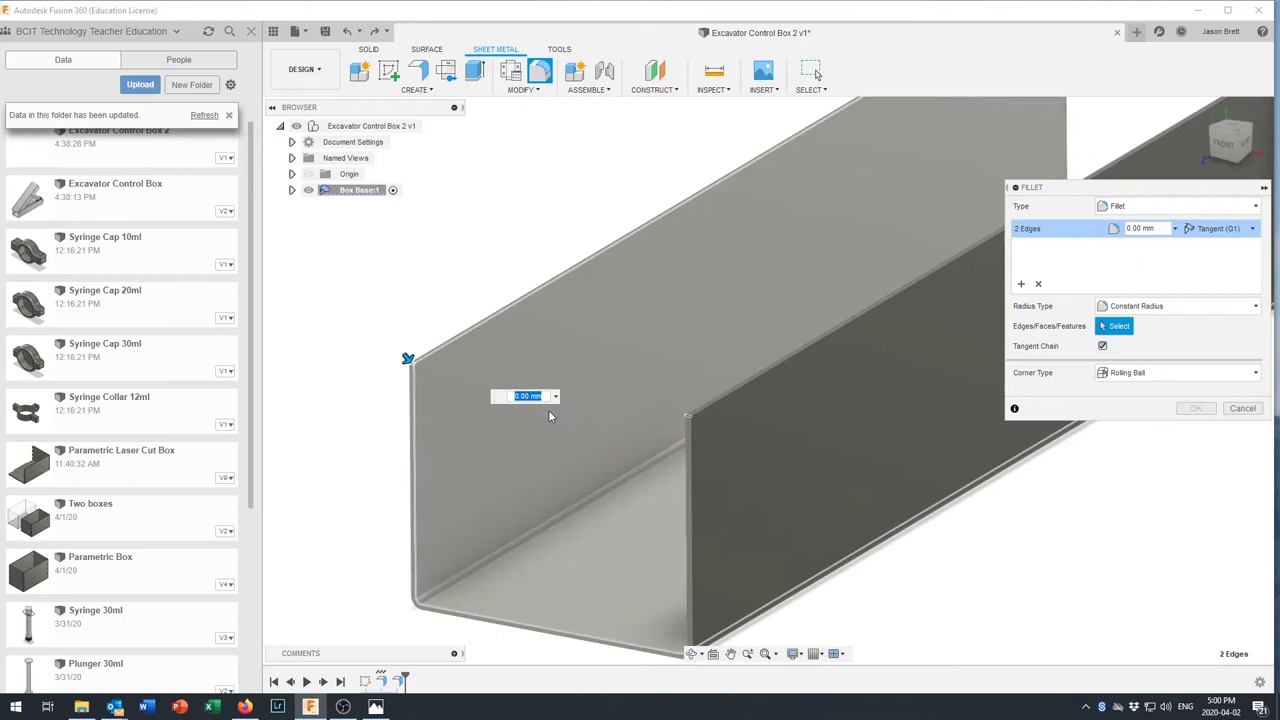
{"action": "middle_click_drag", "start_coordinate": [409, 357], "coordinate": [957, 369], "text": "shift"}
{"action": "left_click", "coordinate": [832, 418]}
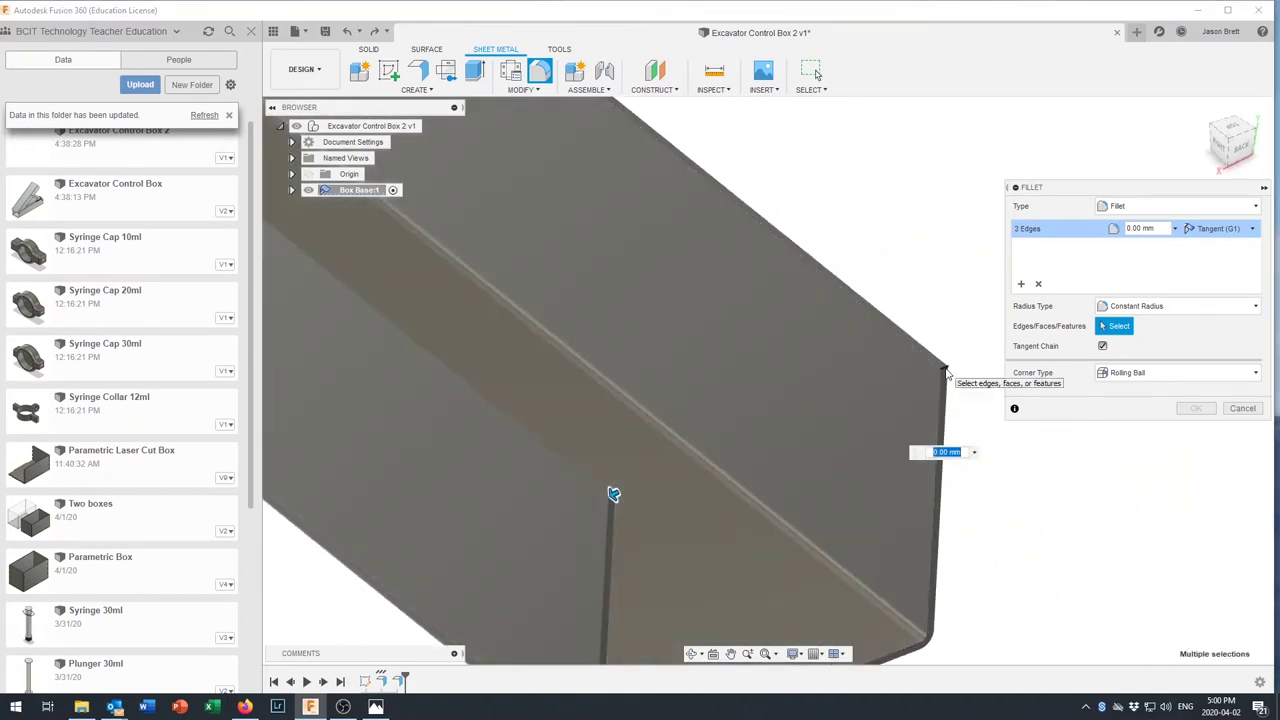
{"action": "left_click", "coordinate": [944, 368]}
{"action": "middle_click_drag", "start_coordinate": [963, 406], "coordinate": [1010, 388], "text": "shift"}
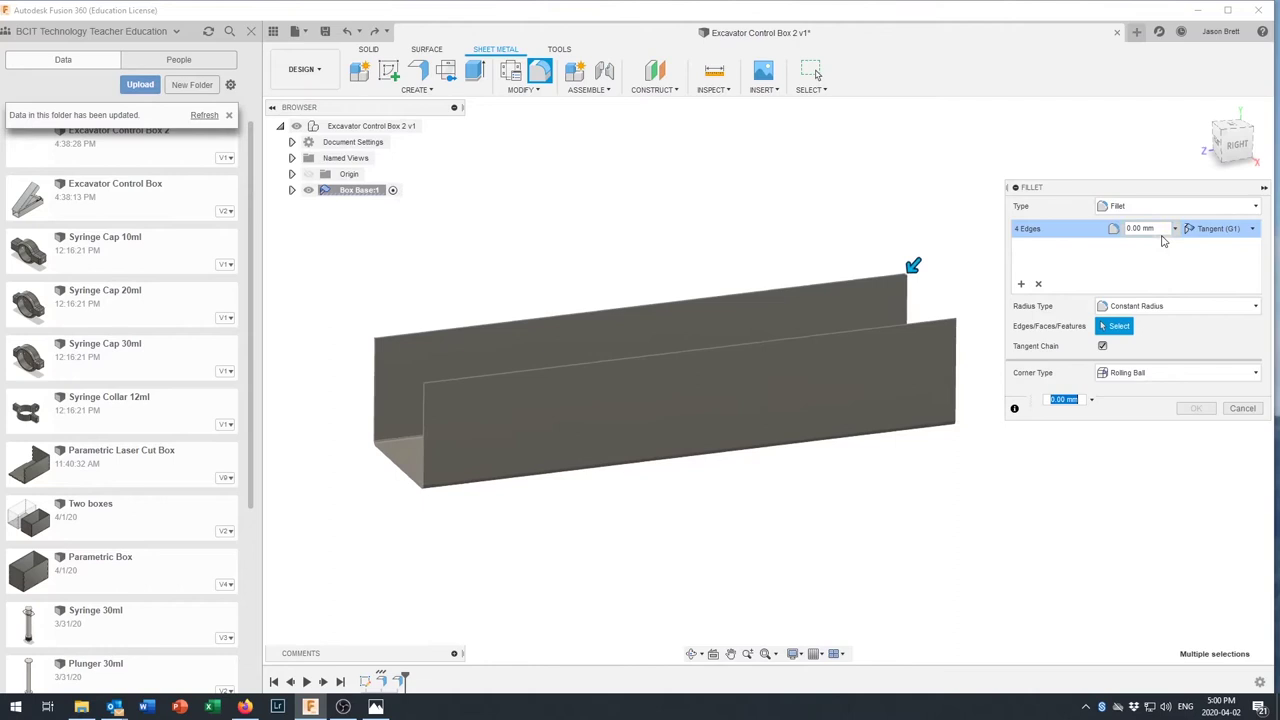
{"action": "left_click", "coordinate": [1160, 228]}
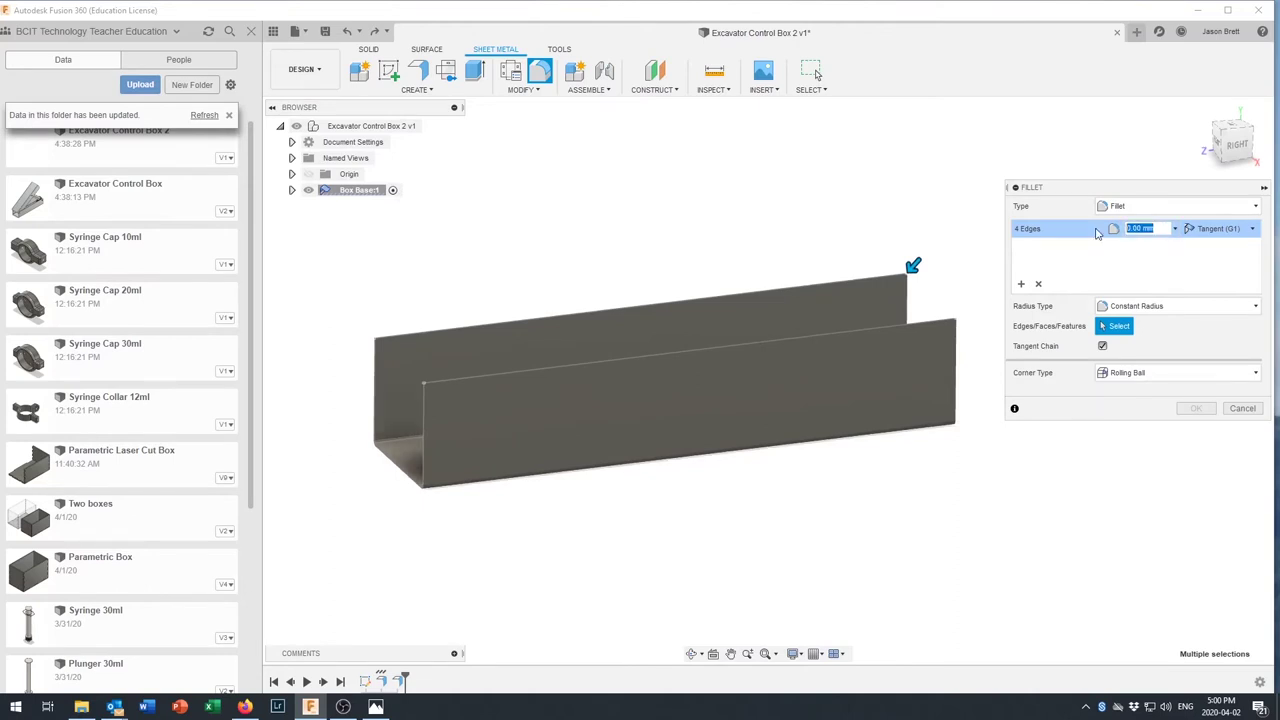
{"action": "type", "text": "10"}
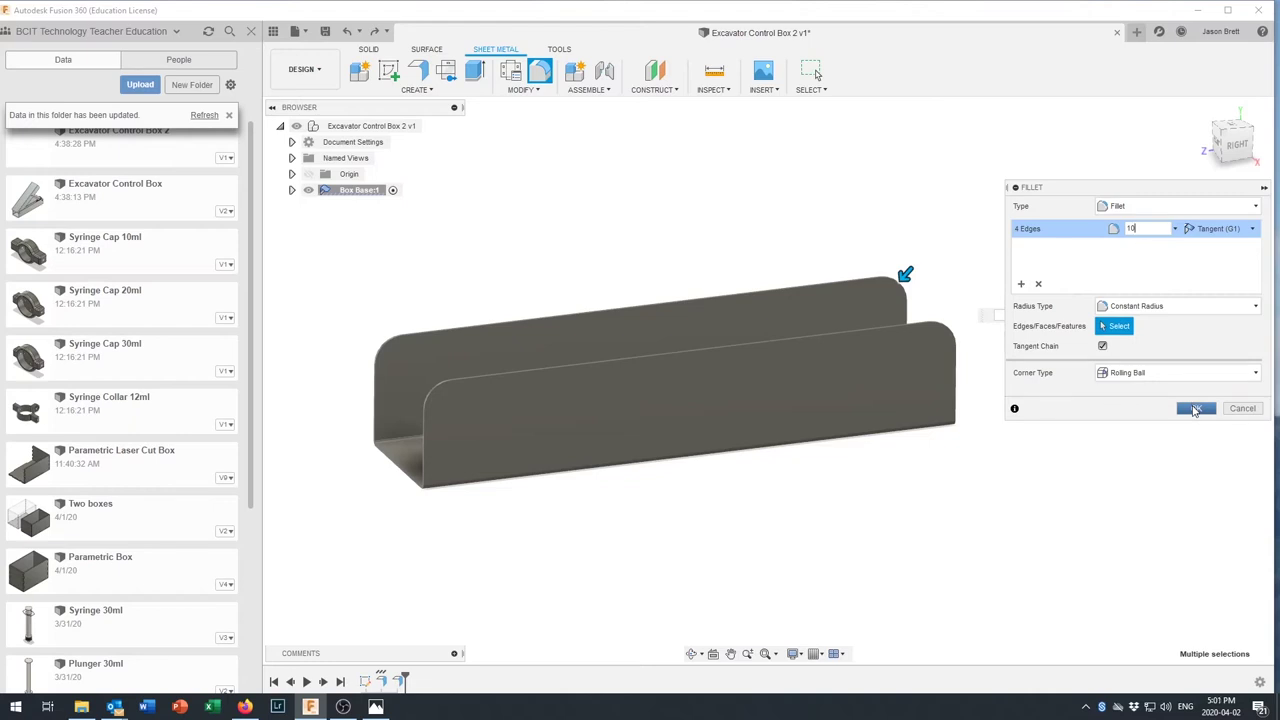
{"action": "left_click", "coordinate": [1195, 409]}
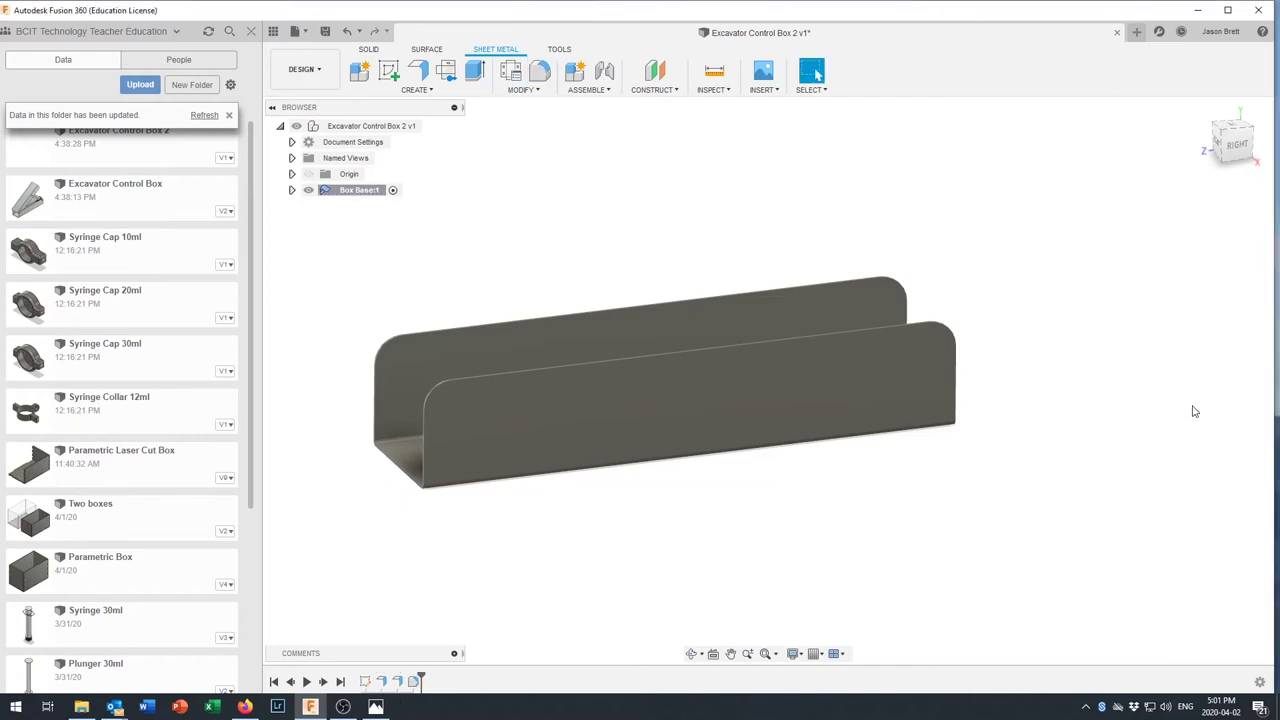
Start a Hole on the outer face of a side flange and position it just inside the rounded upper corner at the origin end
{"action": "middle_click_drag", "start_coordinate": [1055, 439], "coordinate": [1017, 424], "text": "shift"}
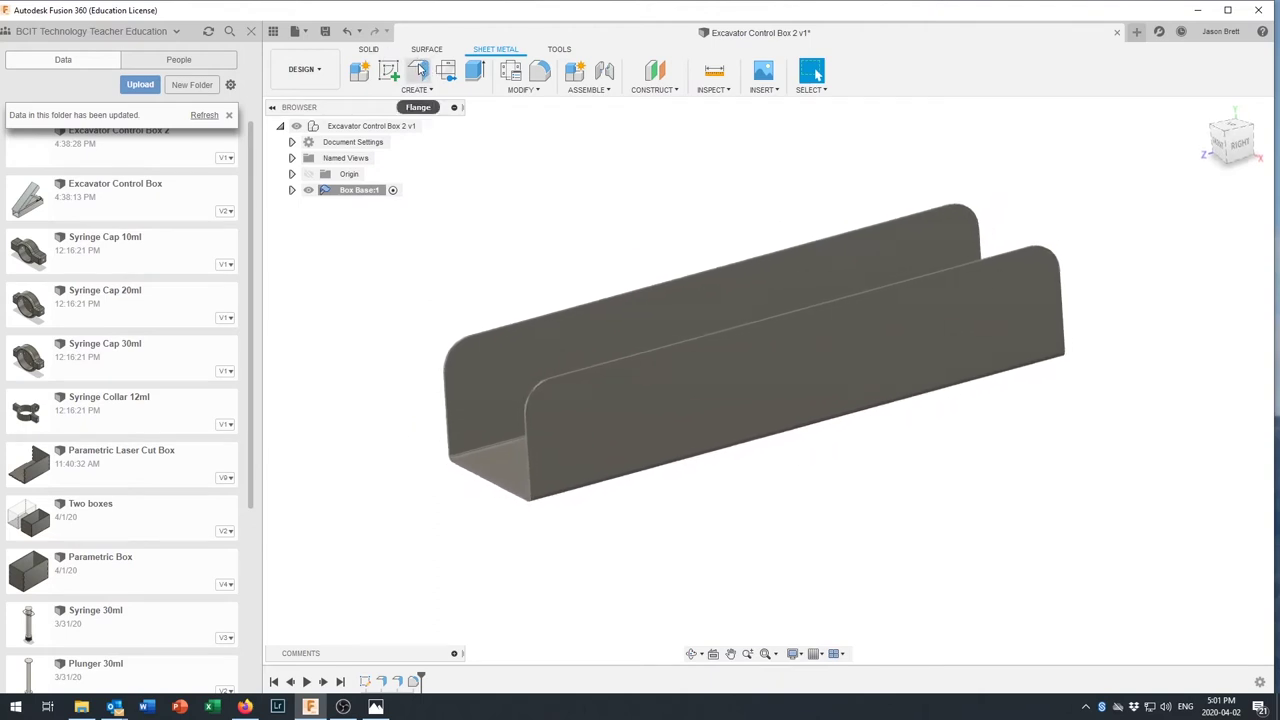
{"action": "left_click", "coordinate": [369, 50]}
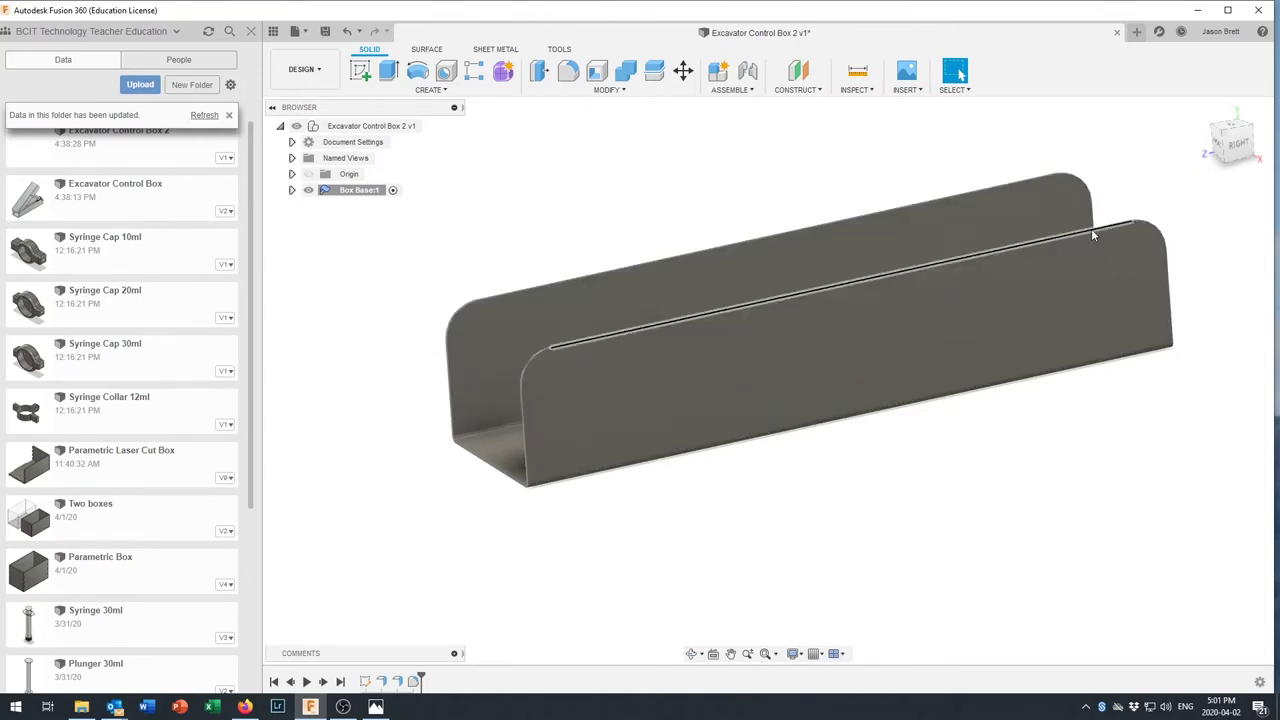
{"action": "left_click", "coordinate": [368, 192]}
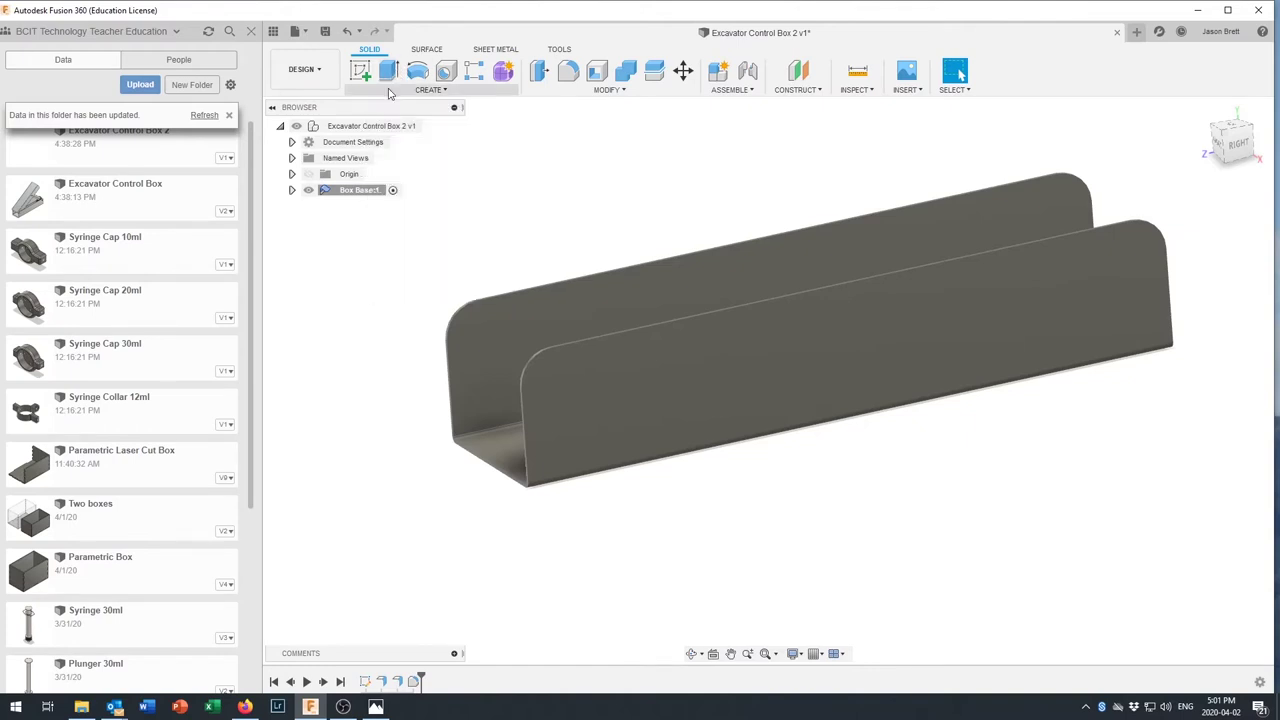
{"action": "left_click", "coordinate": [447, 72]}
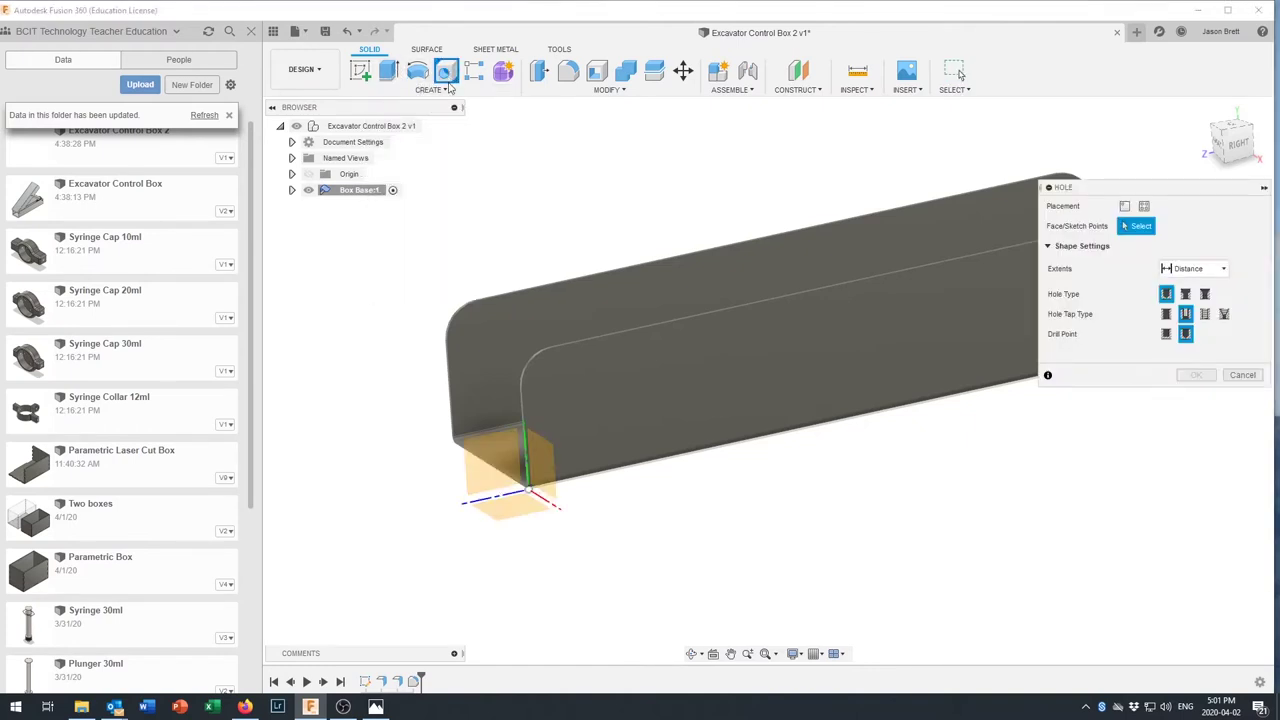
{"action": "left_click", "coordinate": [551, 386]}
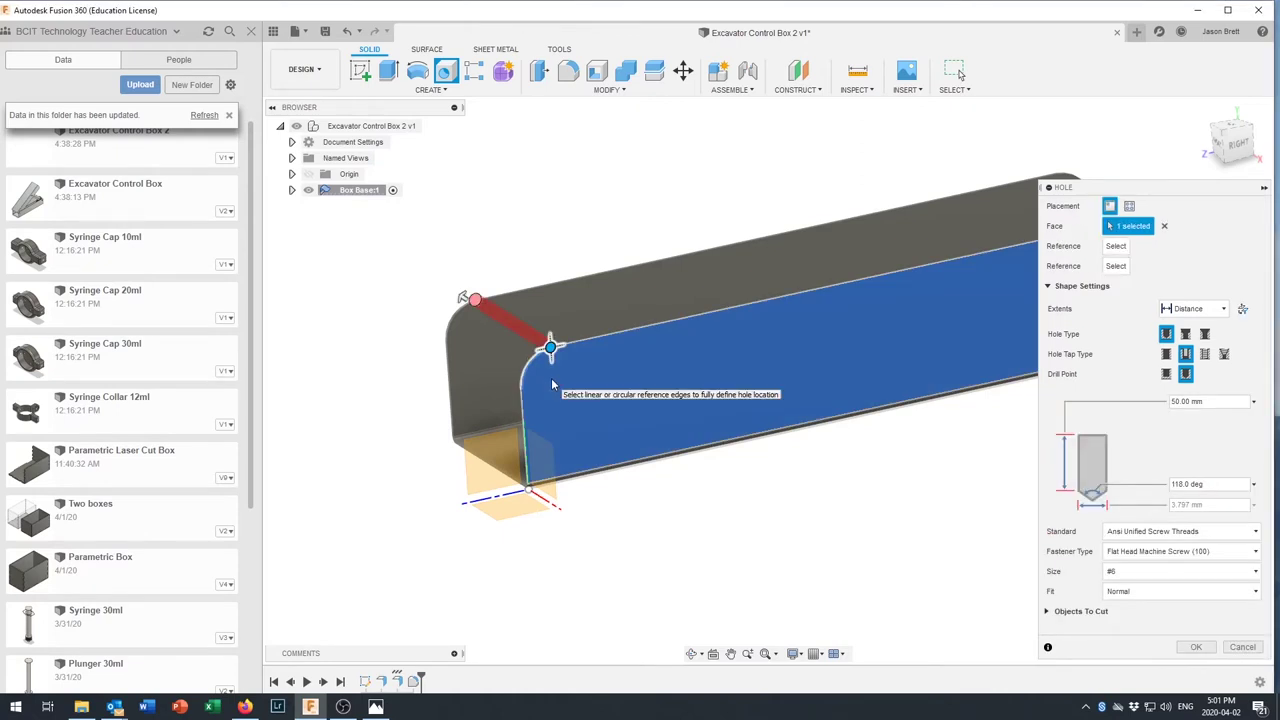
{"action": "left_click_drag", "start_coordinate": [549, 345], "coordinate": [646, 373]}
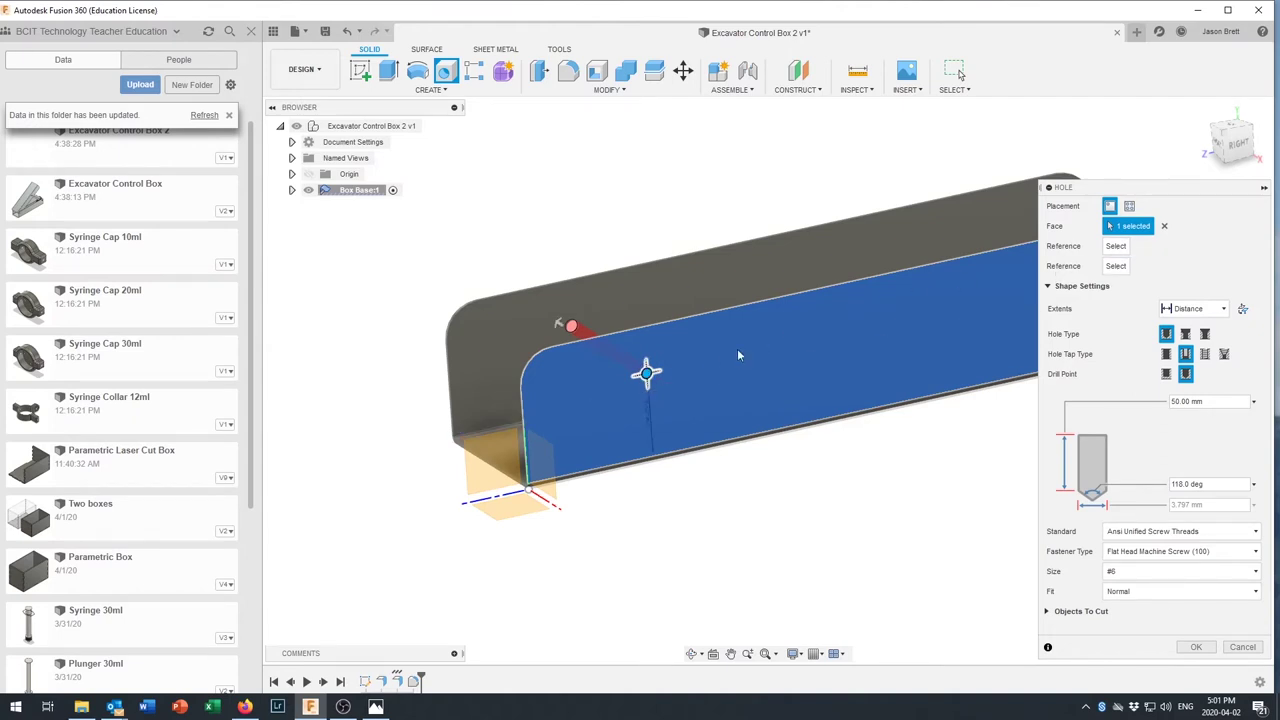
{"action": "left_click_drag", "start_coordinate": [646, 373], "coordinate": [552, 380]}
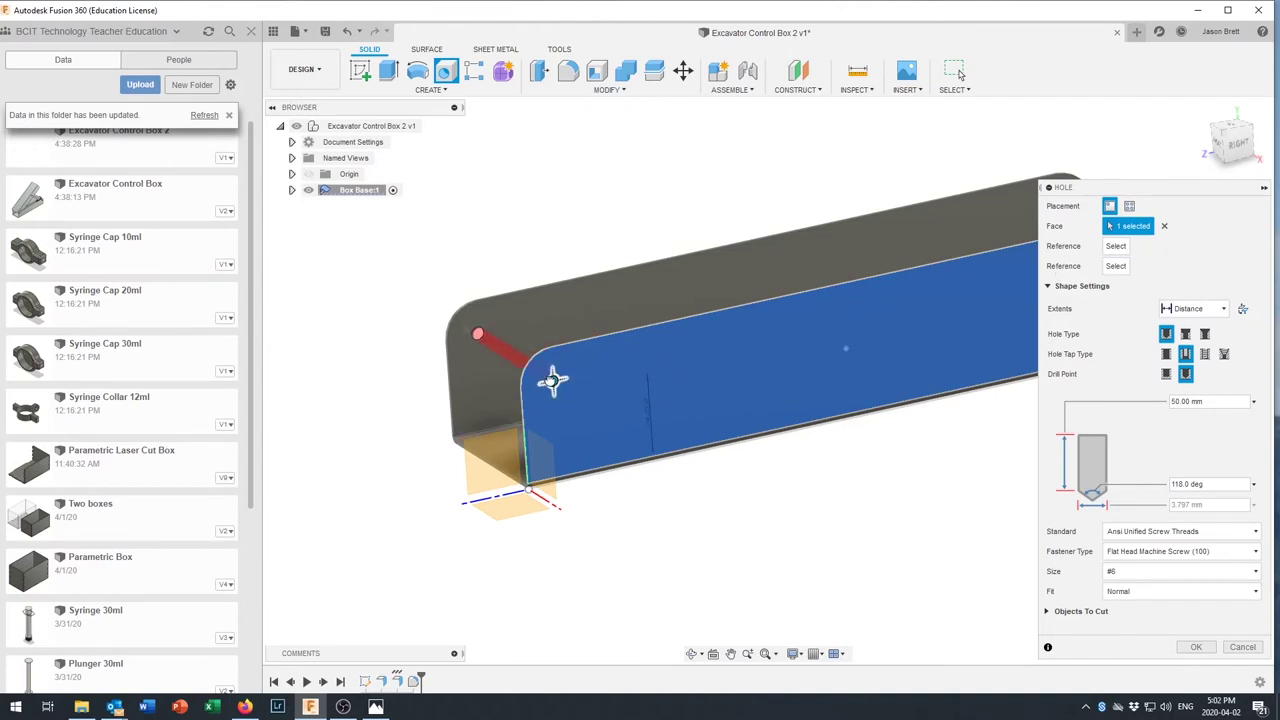
{"action": "left_click_drag", "start_coordinate": [552, 380], "coordinate": [546, 380]}
{"action": "middle_click_drag", "start_coordinate": [726, 406], "coordinate": [743, 406], "text": "shift"}
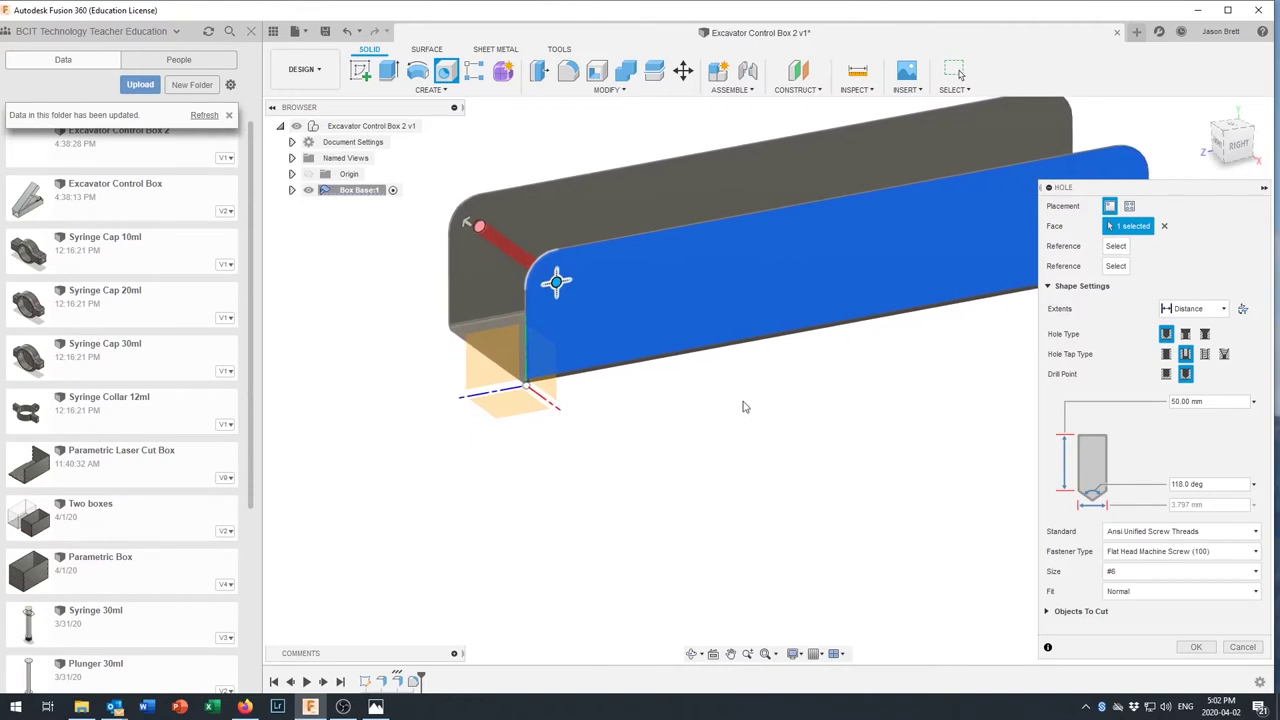
Set the hole's extents to To, ending at the outer face of the opposite side flange
{"action": "left_click", "coordinate": [1191, 309]}
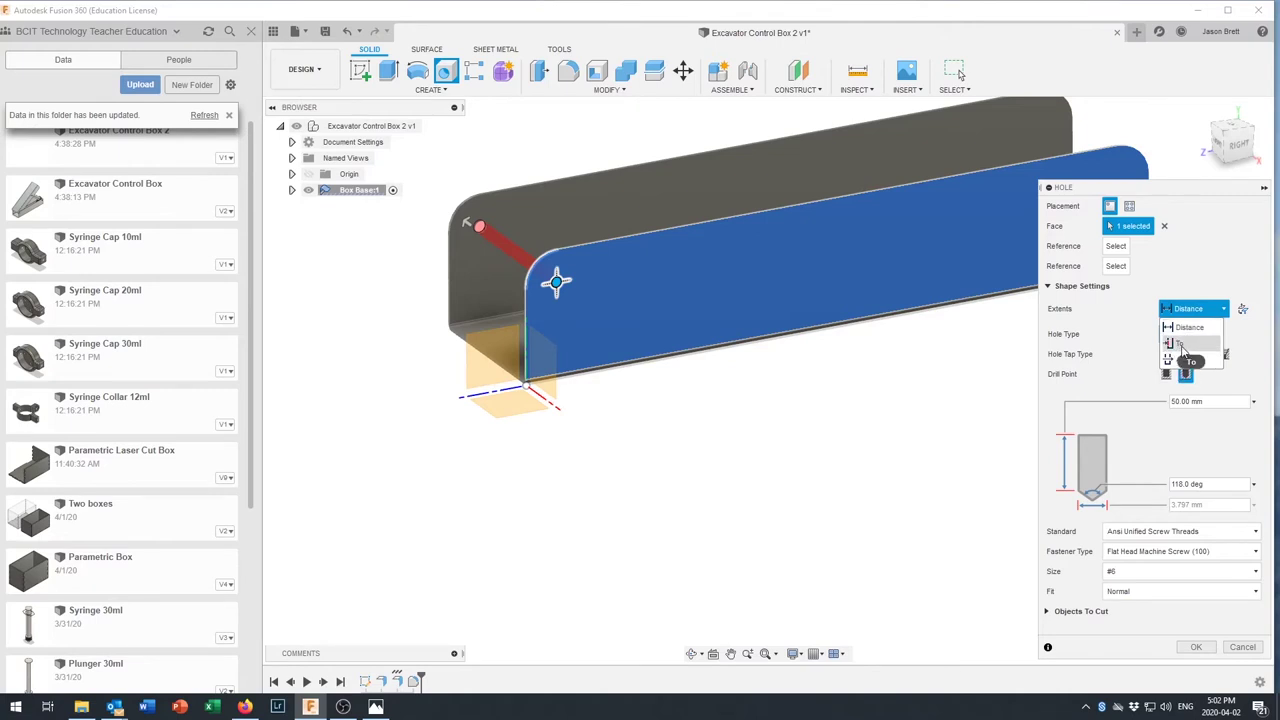
{"action": "left_click", "coordinate": [1181, 345]}
{"action": "middle_click_drag", "start_coordinate": [628, 301], "coordinate": [727, 362], "text": "shift"}
{"action": "left_click", "coordinate": [748, 368]}
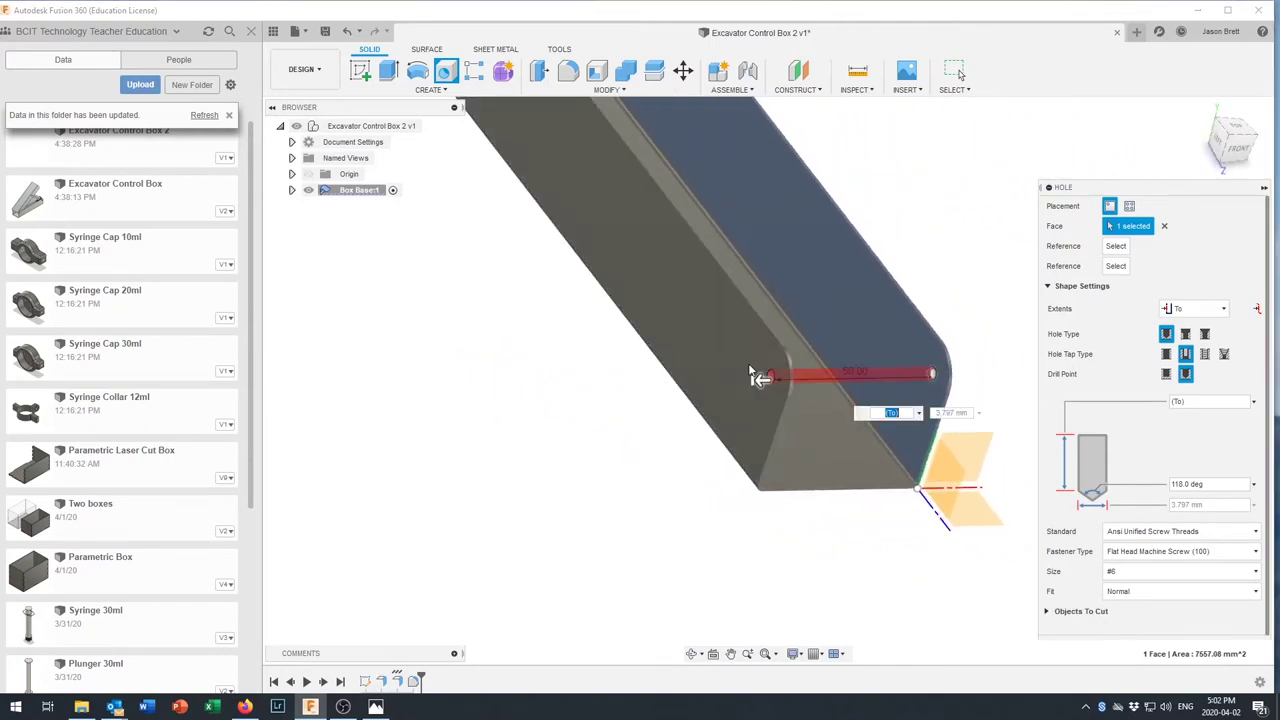
{"action": "middle_click_drag", "start_coordinate": [729, 408], "coordinate": [776, 390], "text": "shift"}
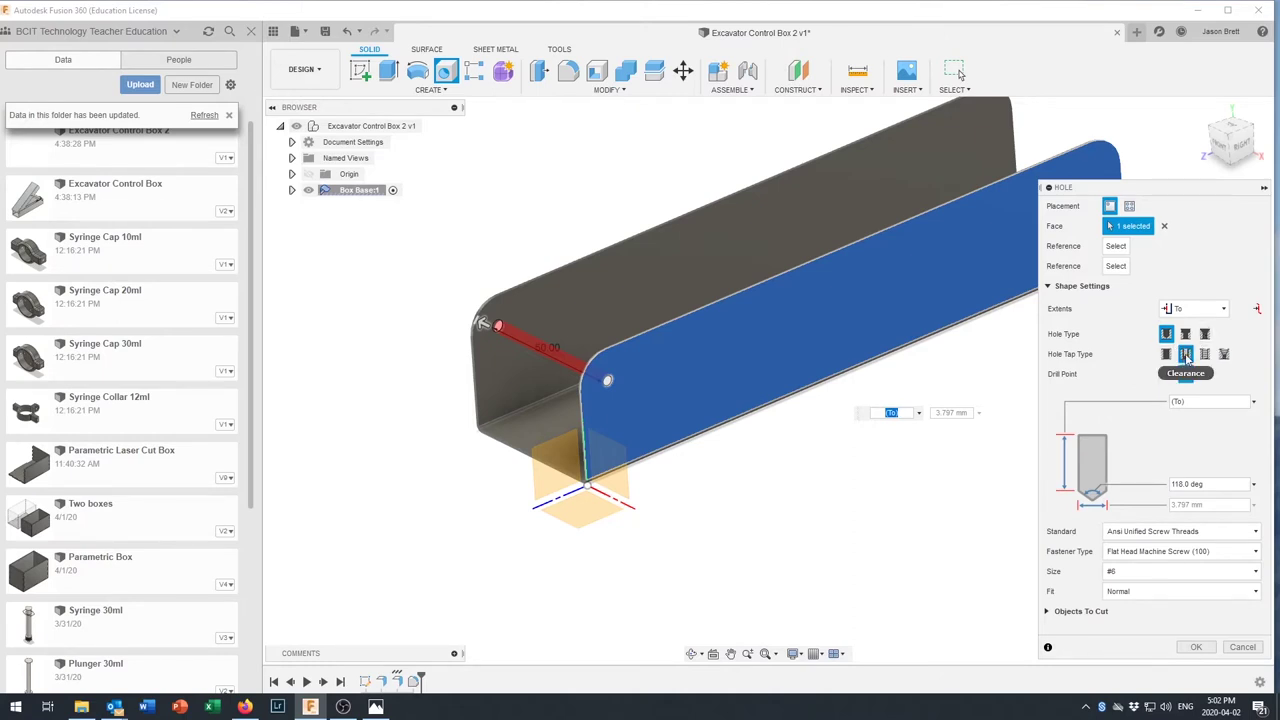
Create it as a clearance hole for a #6 Flat Head Machine Screw (100), Ansi Unified Screw Threads, with Normal fit
{"action": "left_click", "coordinate": [1187, 356]}
{"action": "left_click", "coordinate": [1165, 533]}
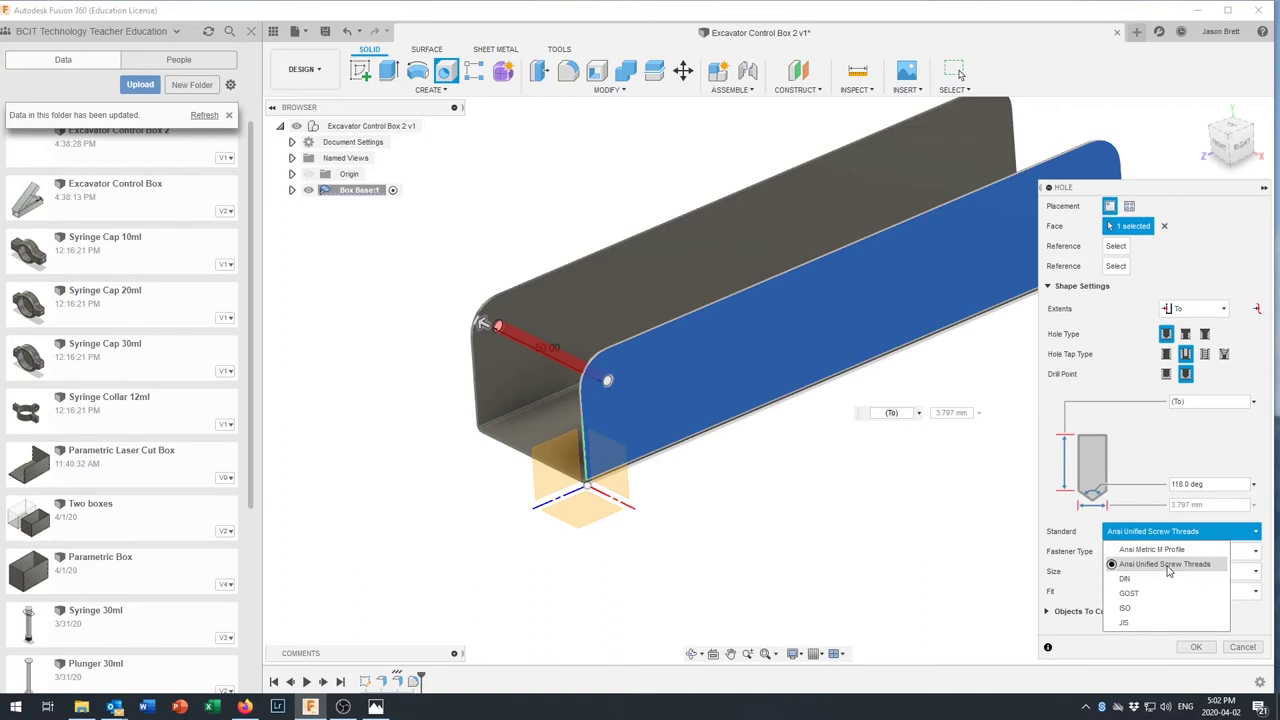
{"action": "left_click", "coordinate": [1166, 565]}
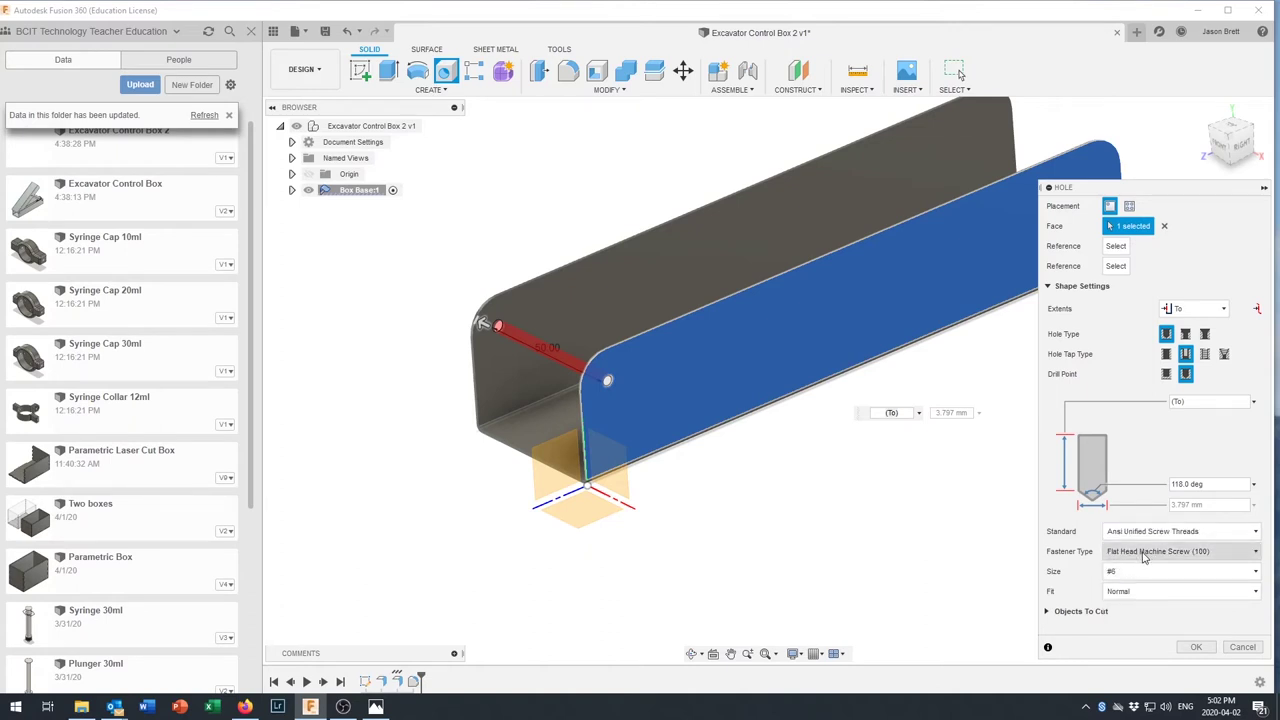
{"action": "left_click", "coordinate": [1145, 552]}
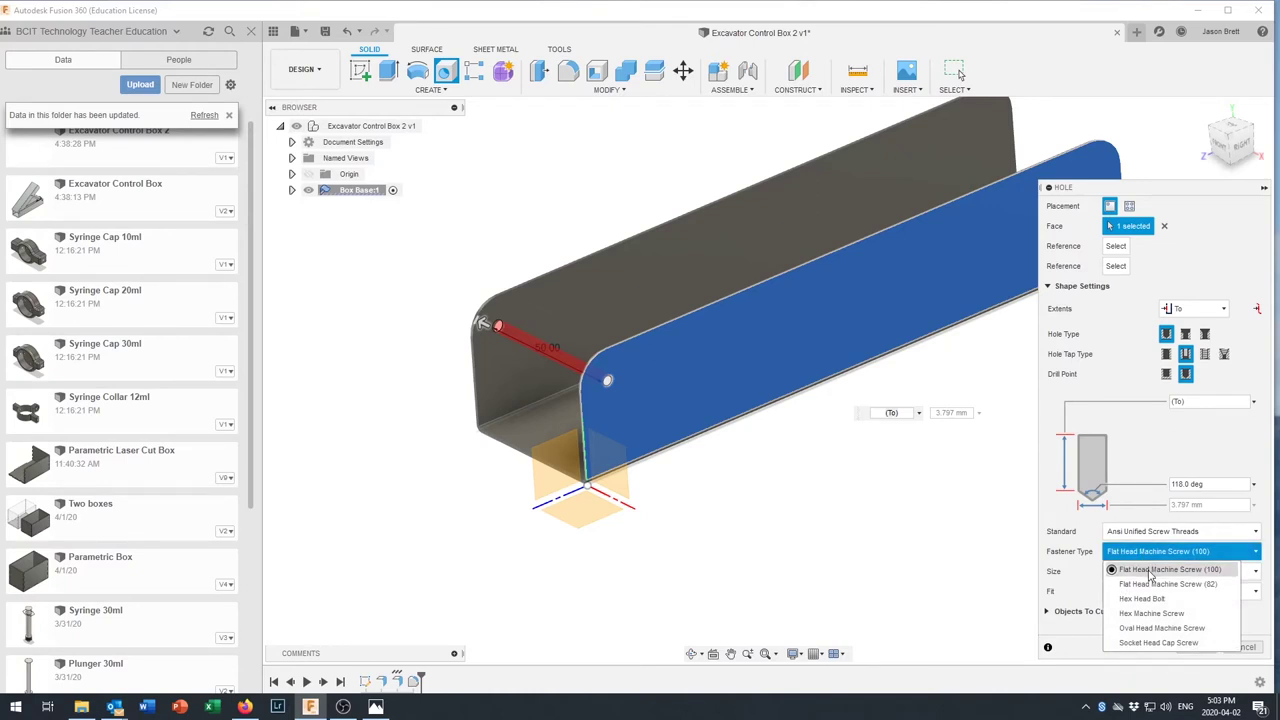
{"action": "left_click", "coordinate": [1150, 570]}
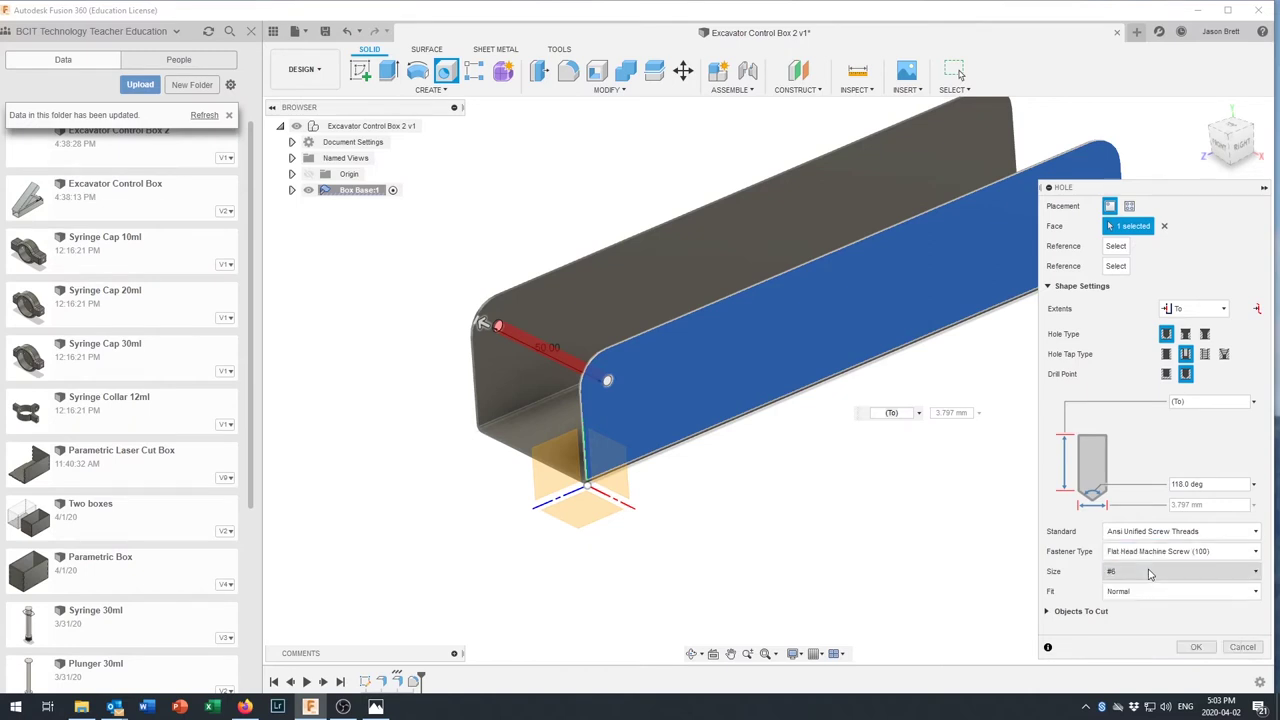
{"action": "left_click", "coordinate": [1124, 576]}
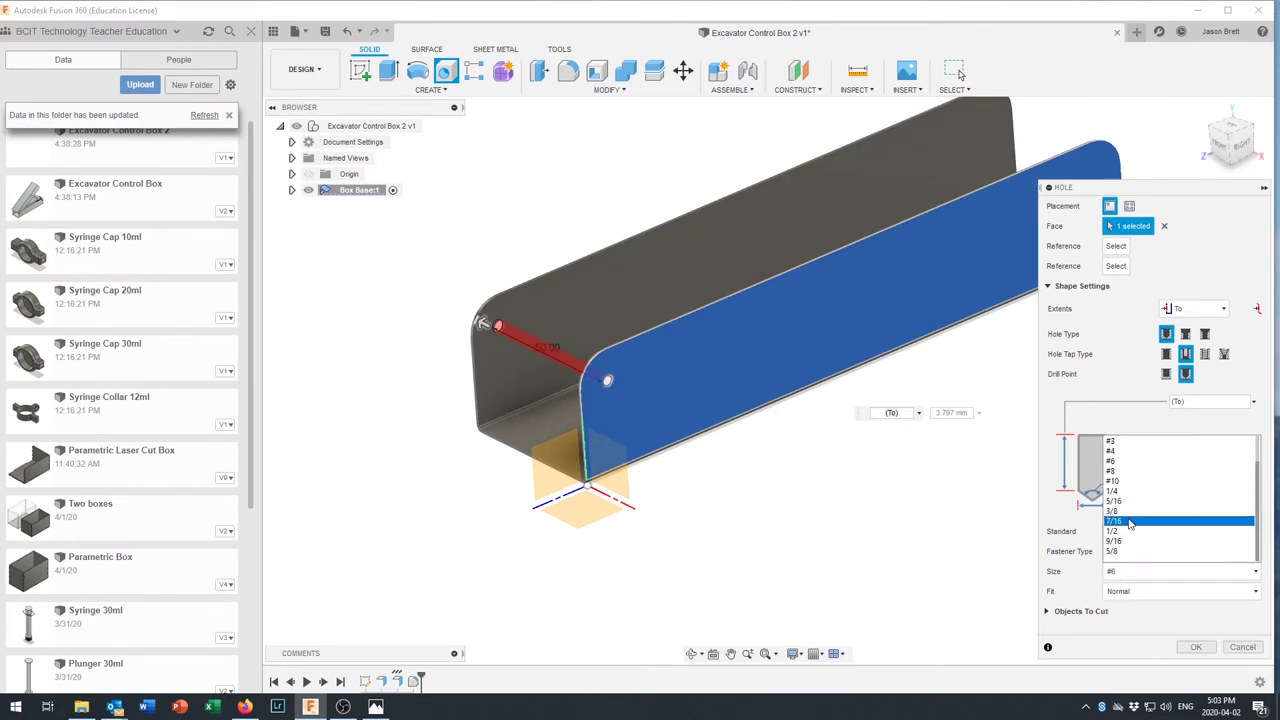
{"action": "left_click", "coordinate": [1122, 462]}
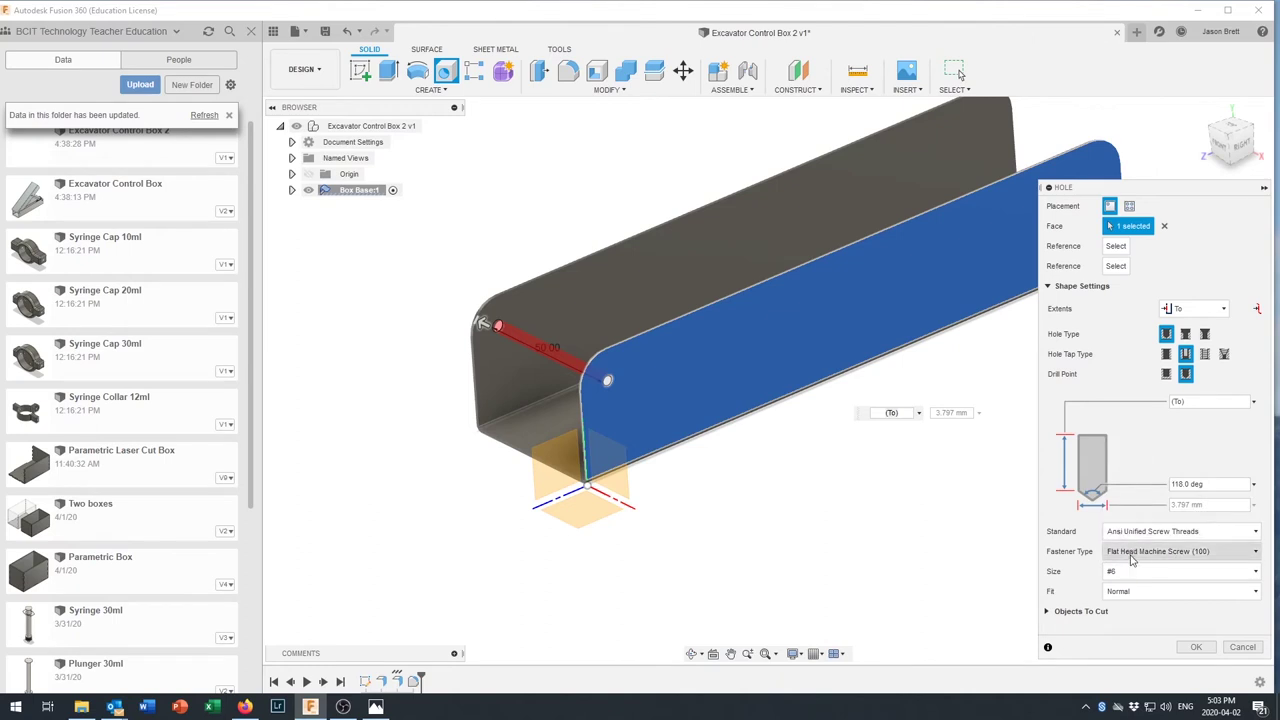
{"action": "left_click", "coordinate": [1134, 594]}
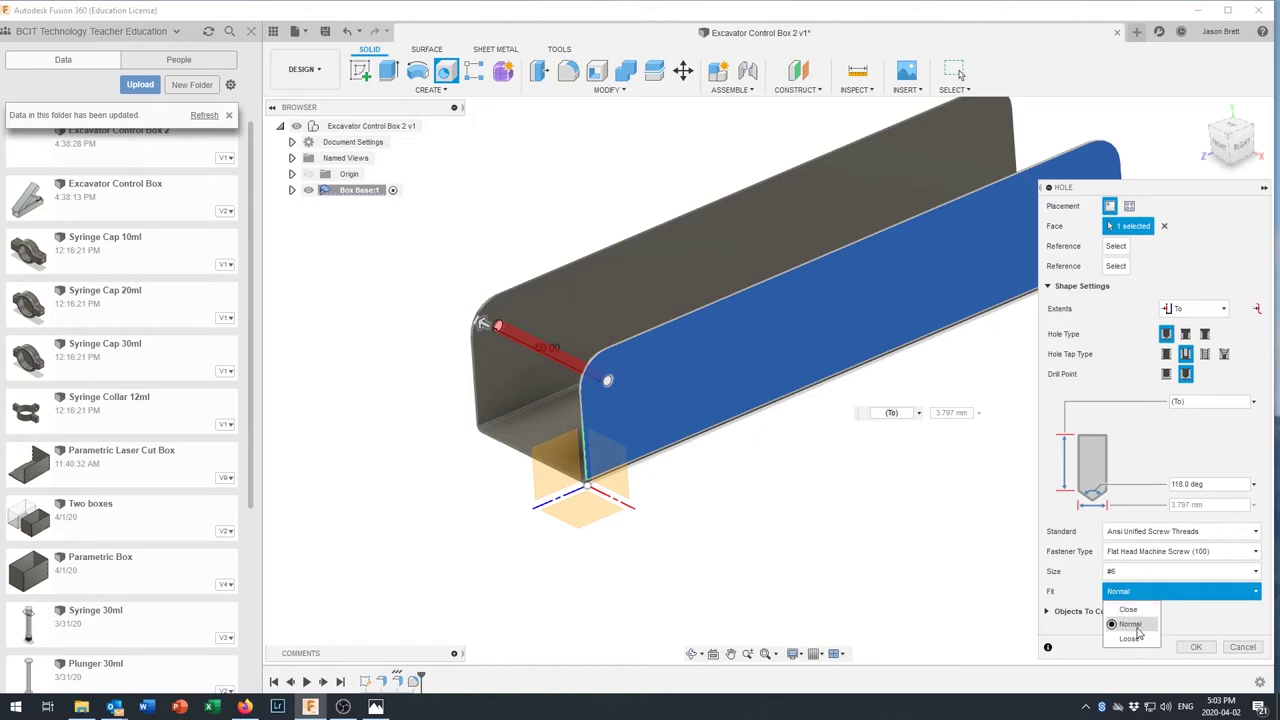
{"action": "left_click", "coordinate": [1138, 625]}
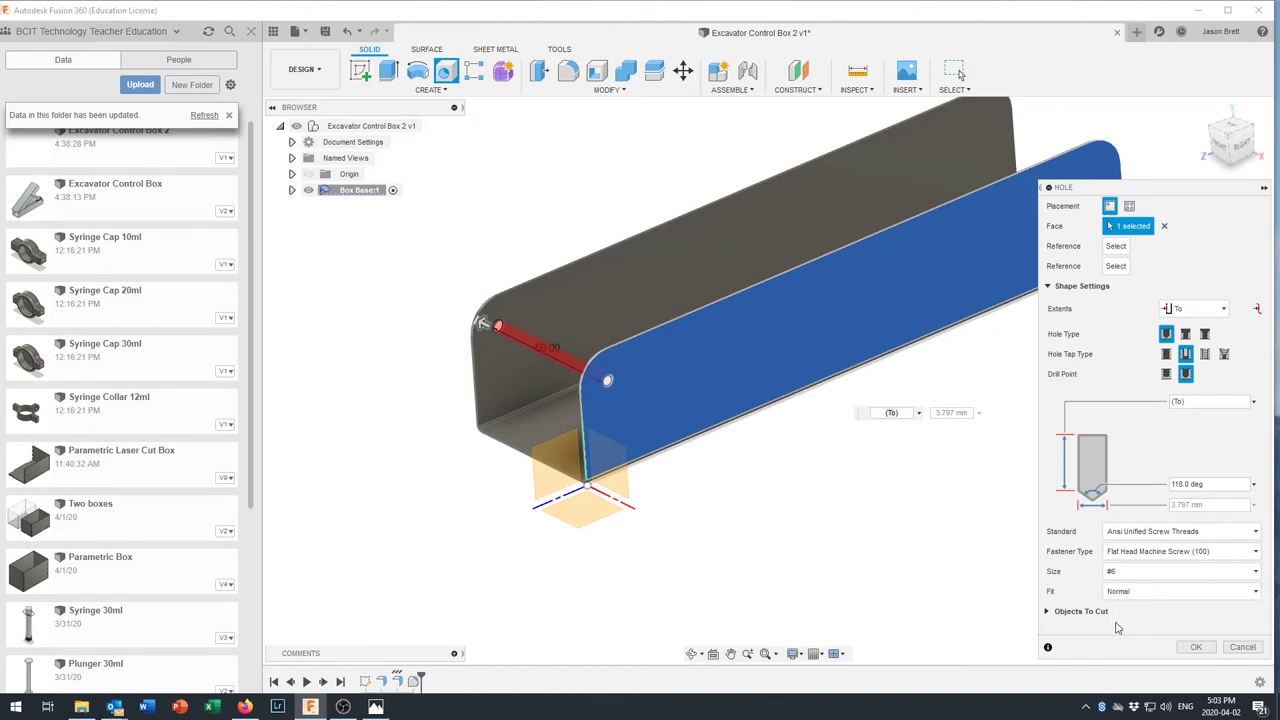
{"action": "left_click", "coordinate": [1196, 648]}
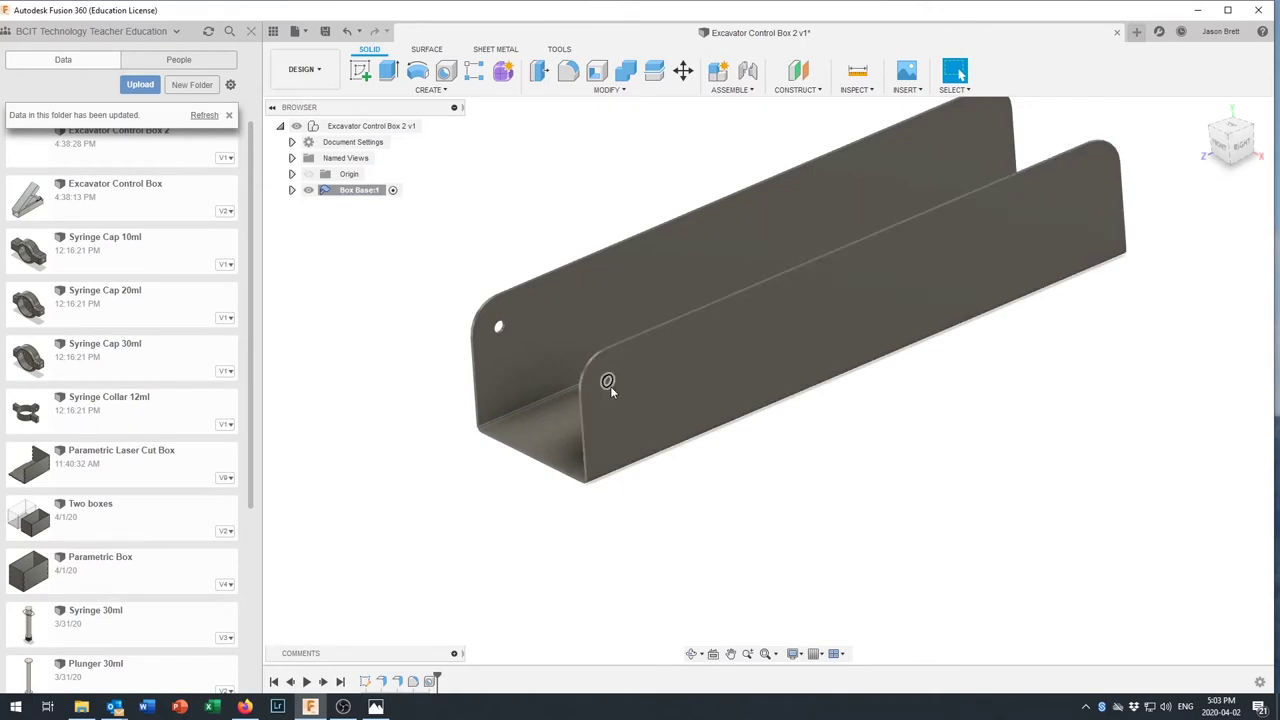
Start a Hole on the same side flange's outer face and position it just inside the rounded upper corner at the far end
{"action": "mouse_move", "coordinate": [1037, 451]}
{"action": "middle_mouse_down", "text": "shift"}
{"action": "mouse_move", "coordinate": [1030, 466]}
{"action": "mouse_move", "coordinate": [1020, 455]}
{"action": "middle_mouse_up", "text": "shift"}
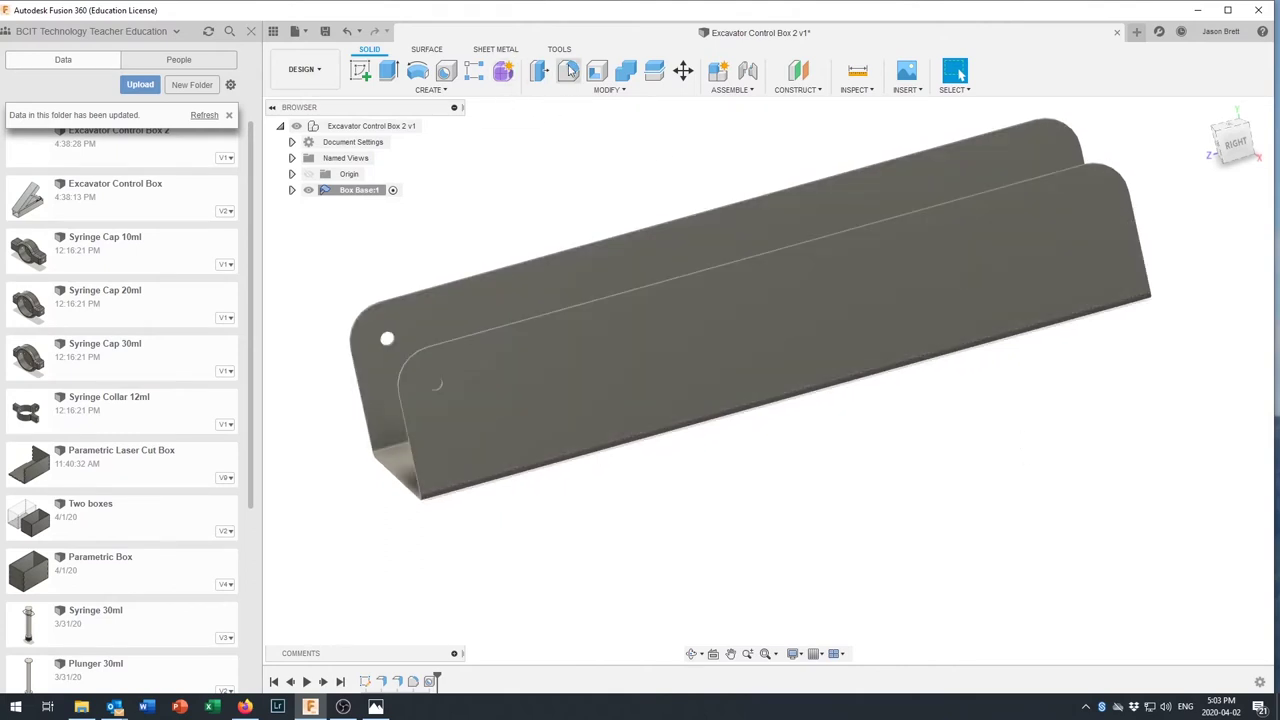
{"action": "left_click", "coordinate": [446, 72]}
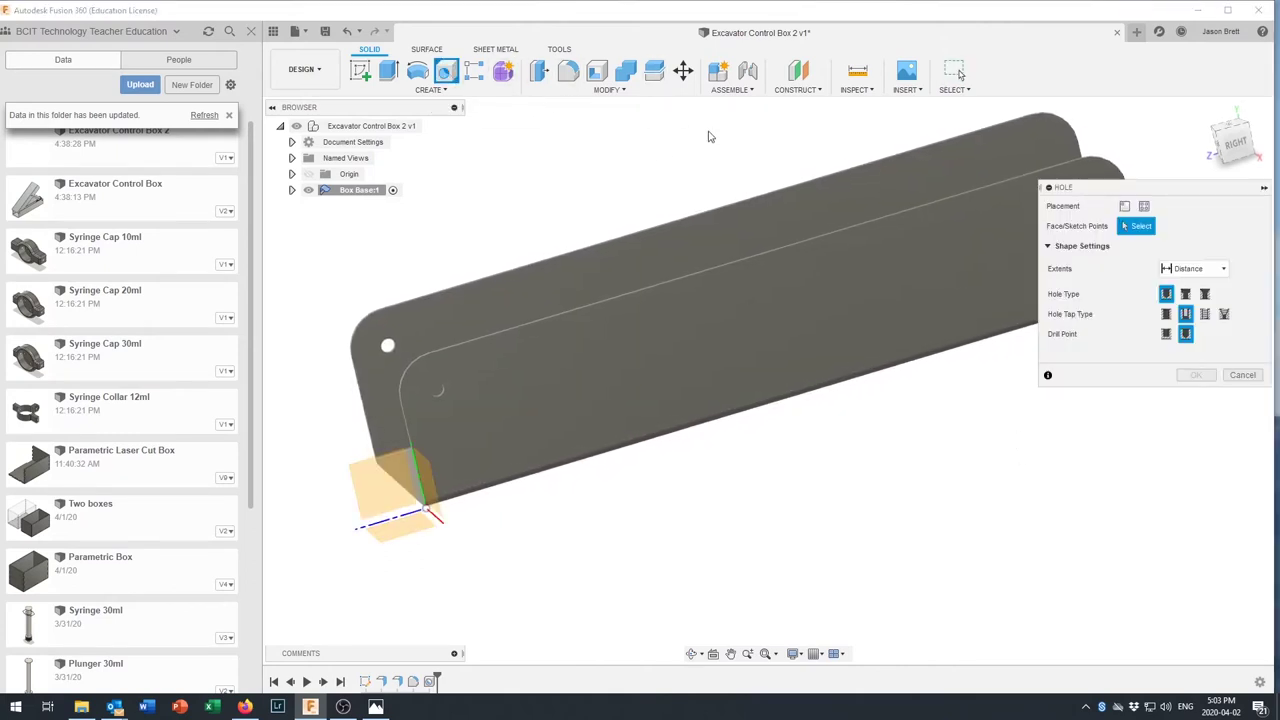
{"action": "left_click_drag", "start_coordinate": [1073, 196], "coordinate": [1097, 428]}
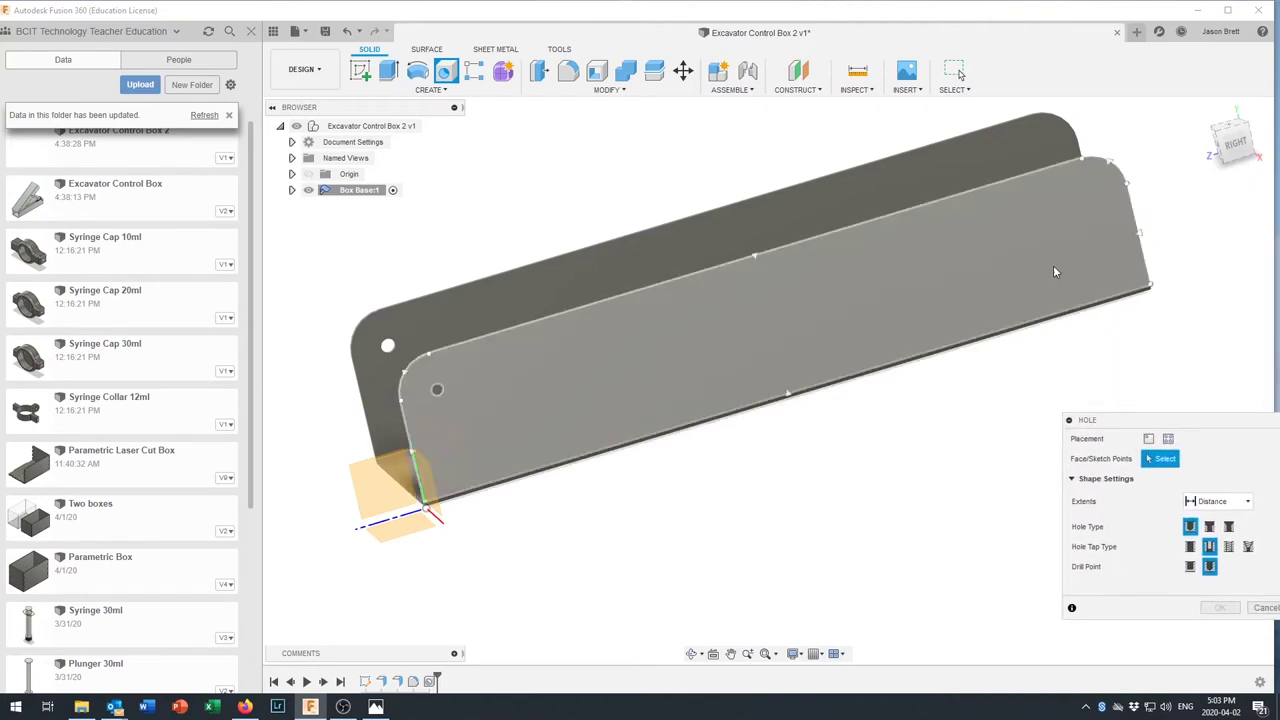
{"action": "left_click", "coordinate": [1085, 206]}
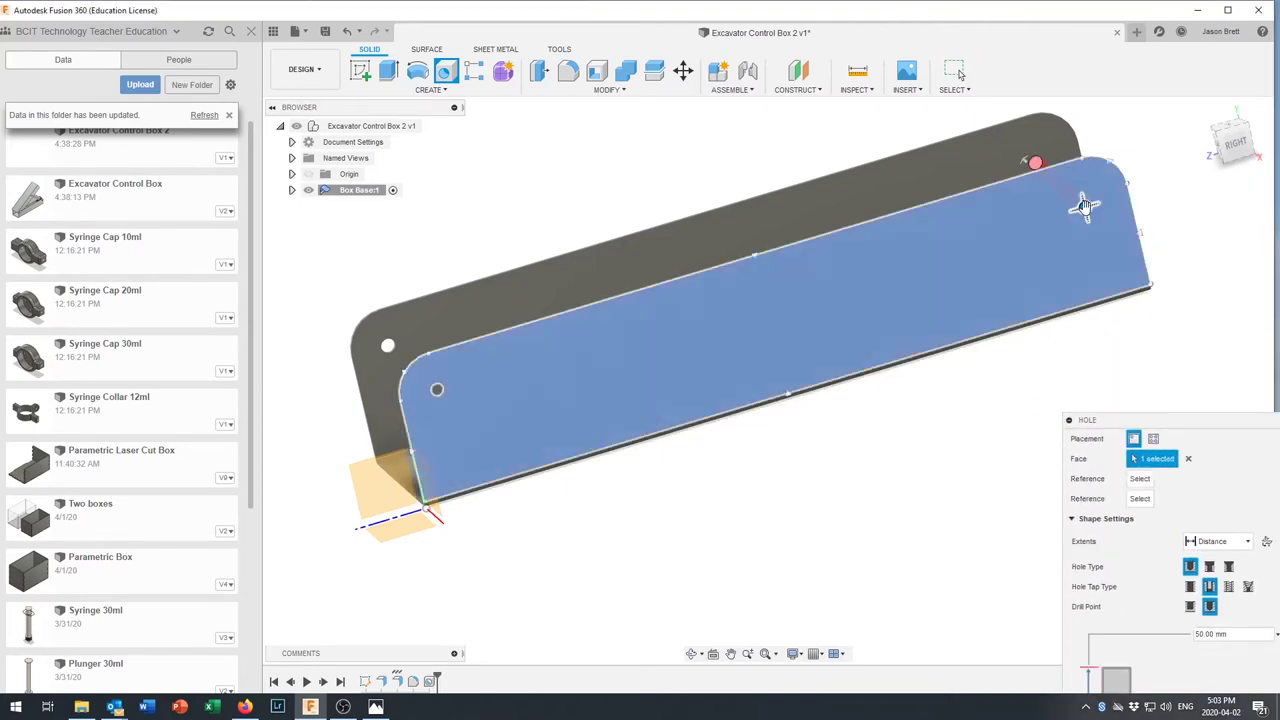
{"action": "middle_click_drag", "start_coordinate": [1106, 248], "coordinate": [1066, 220], "text": "shift"}
{"action": "mouse_move", "coordinate": [1068, 218]}
{"action": "left_mouse_down"}
{"action": "mouse_move", "coordinate": [1054, 243]}
{"action": "mouse_move", "coordinate": [1074, 205]}
{"action": "left_mouse_up"}
{"action": "middle_click_drag", "start_coordinate": [1074, 205], "coordinate": [1150, 414], "text": "shift"}
{"action": "left_click_drag", "start_coordinate": [1150, 414], "coordinate": [1036, 121]}
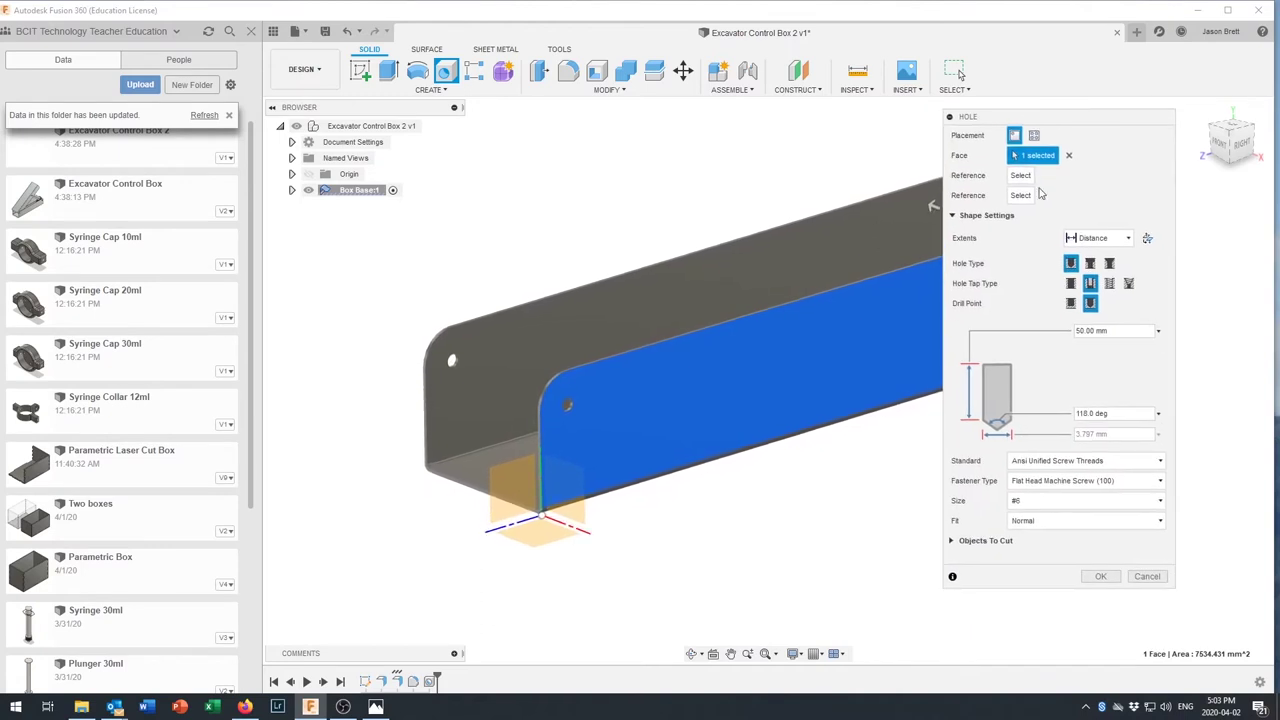
Set the hole's extents to To, ending at the opposite side flange, and create it as a #6 Normal-fit clearance hole
{"action": "left_click", "coordinate": [1097, 239]}
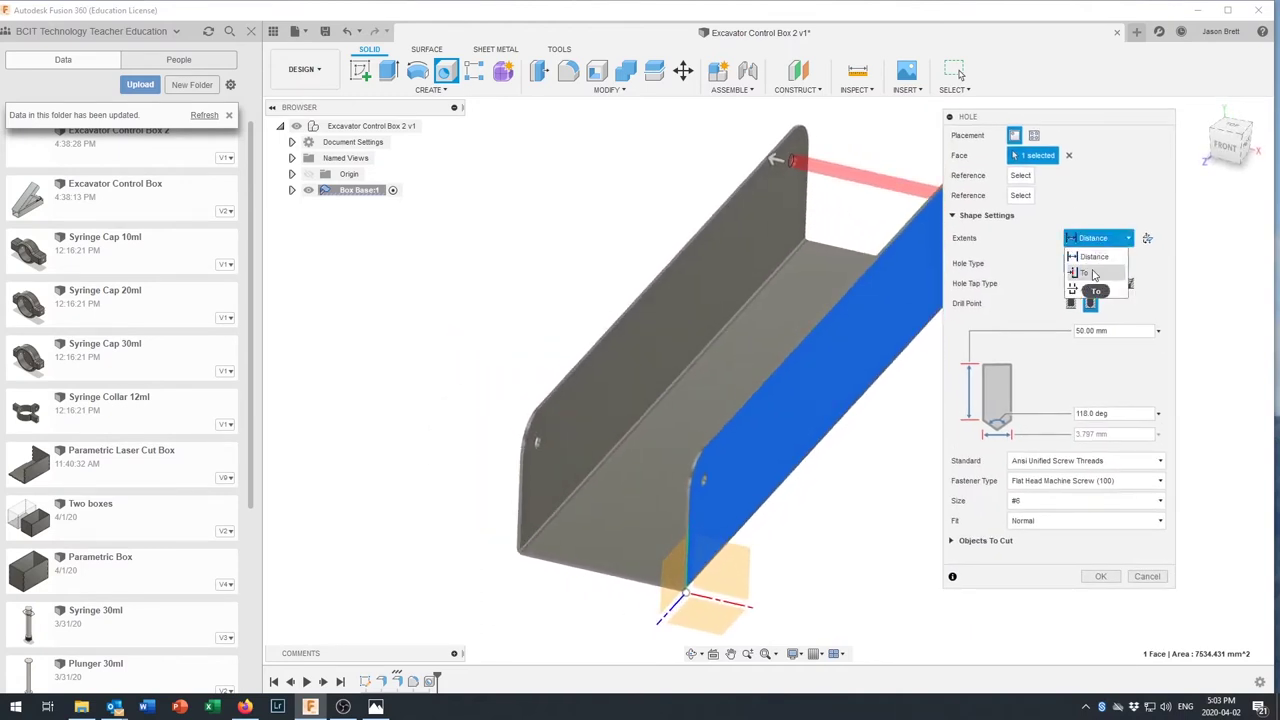
{"action": "left_click", "coordinate": [1085, 271]}
{"action": "middle_click_drag", "start_coordinate": [926, 257], "coordinate": [857, 283], "text": "shift"}
{"action": "left_click", "coordinate": [535, 228]}
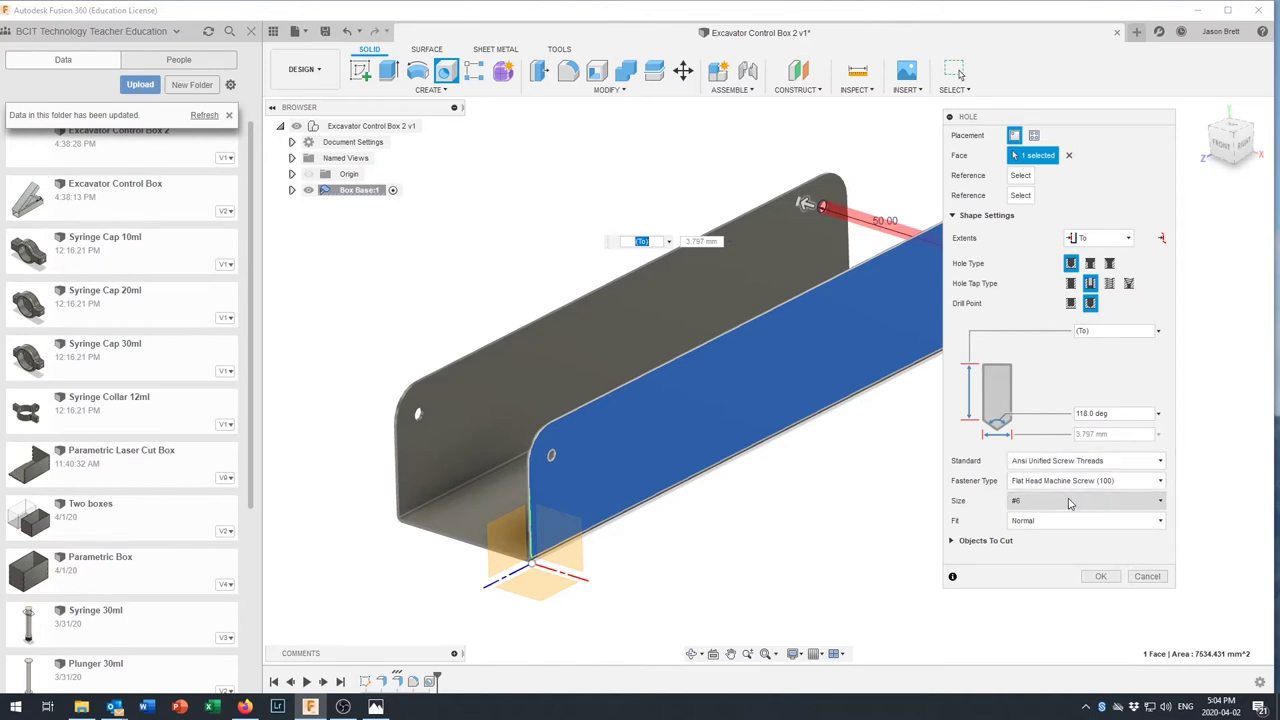
{"action": "left_click", "coordinate": [1100, 578]}
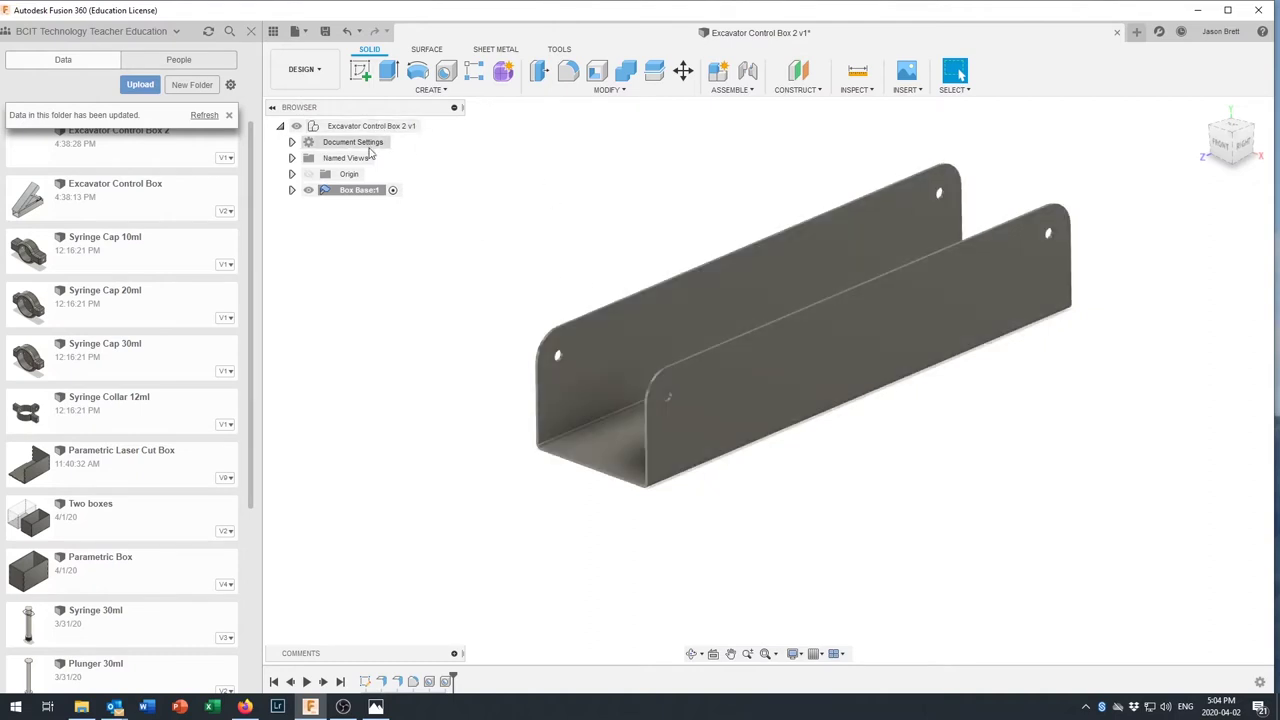
Activate the top-level Excavator Control Box 2 assembly and create a new component in it
{"action": "left_click", "coordinate": [381, 128]}
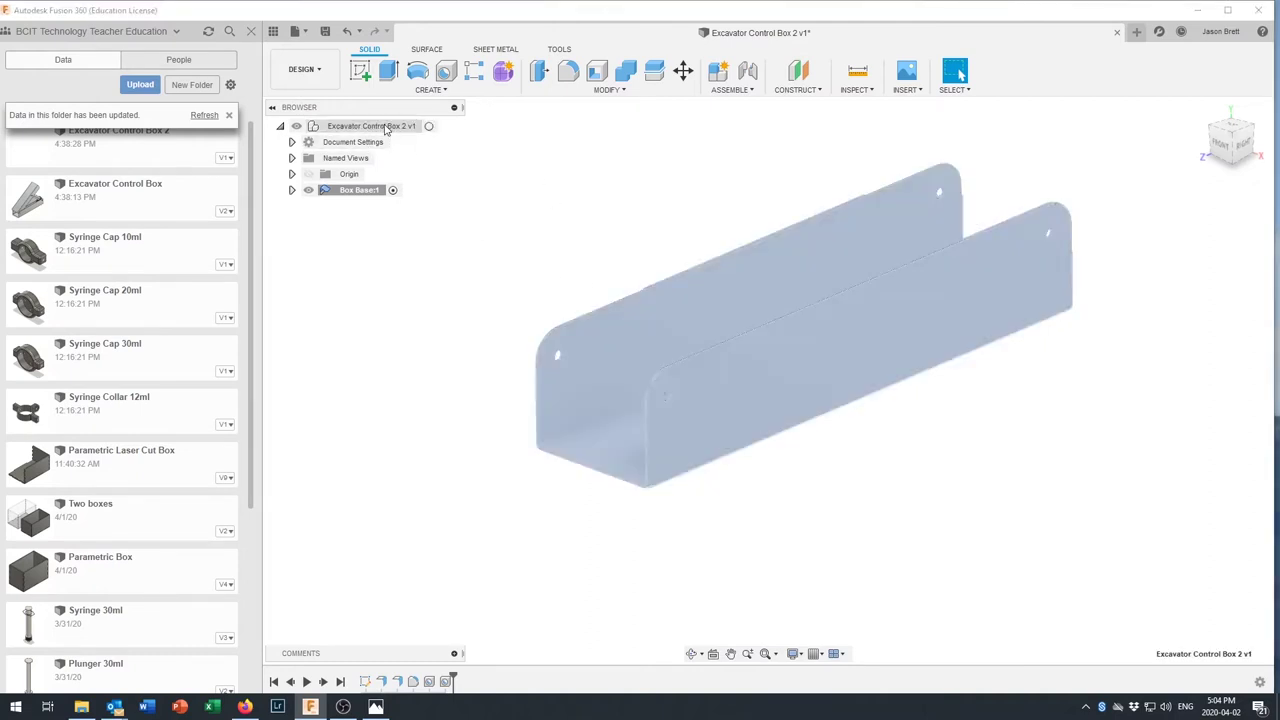
{"action": "left_click", "coordinate": [429, 127]}
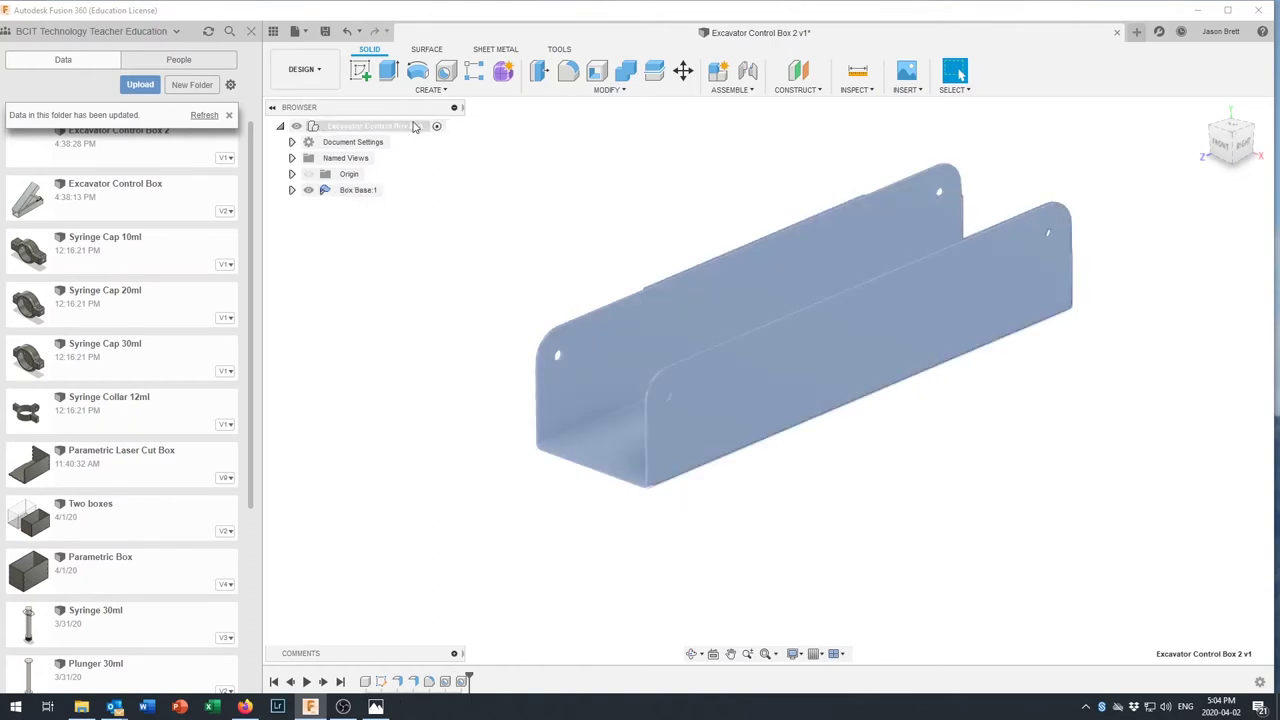
{"action": "left_click", "coordinate": [414, 130]}
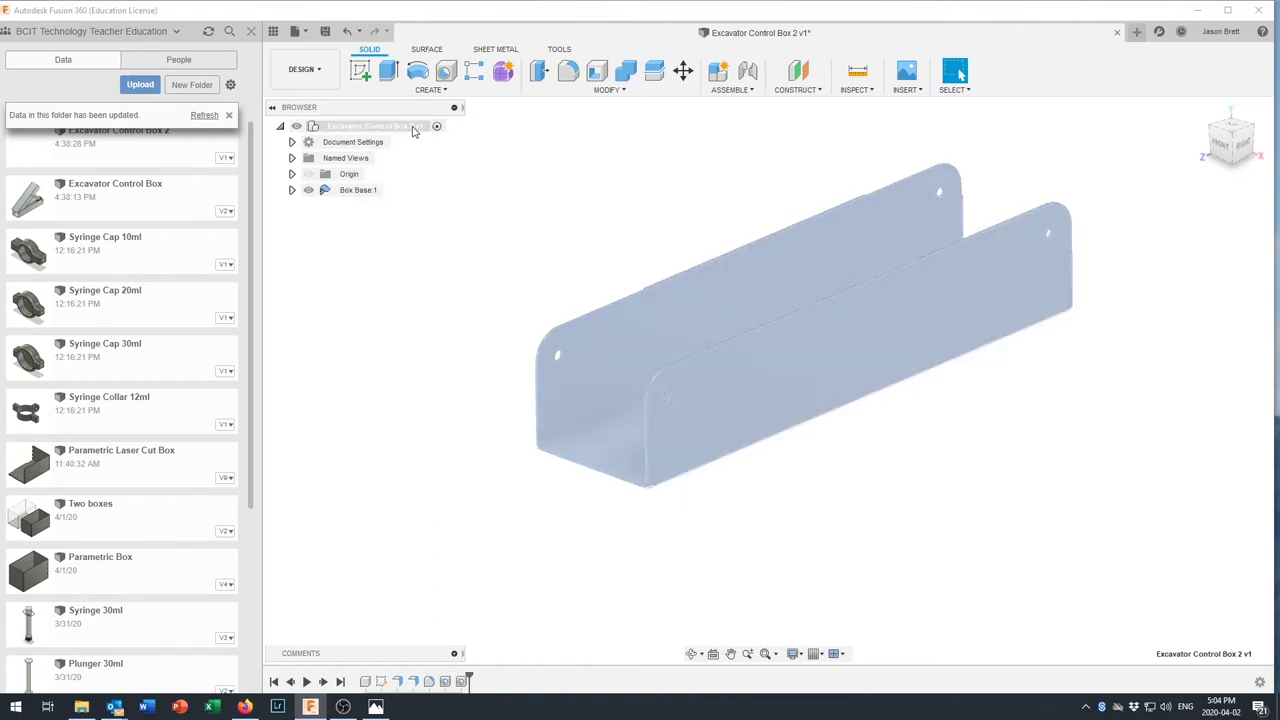
{"action": "right_click", "coordinate": [413, 130]}
{"action": "left_click", "coordinate": [445, 136]}
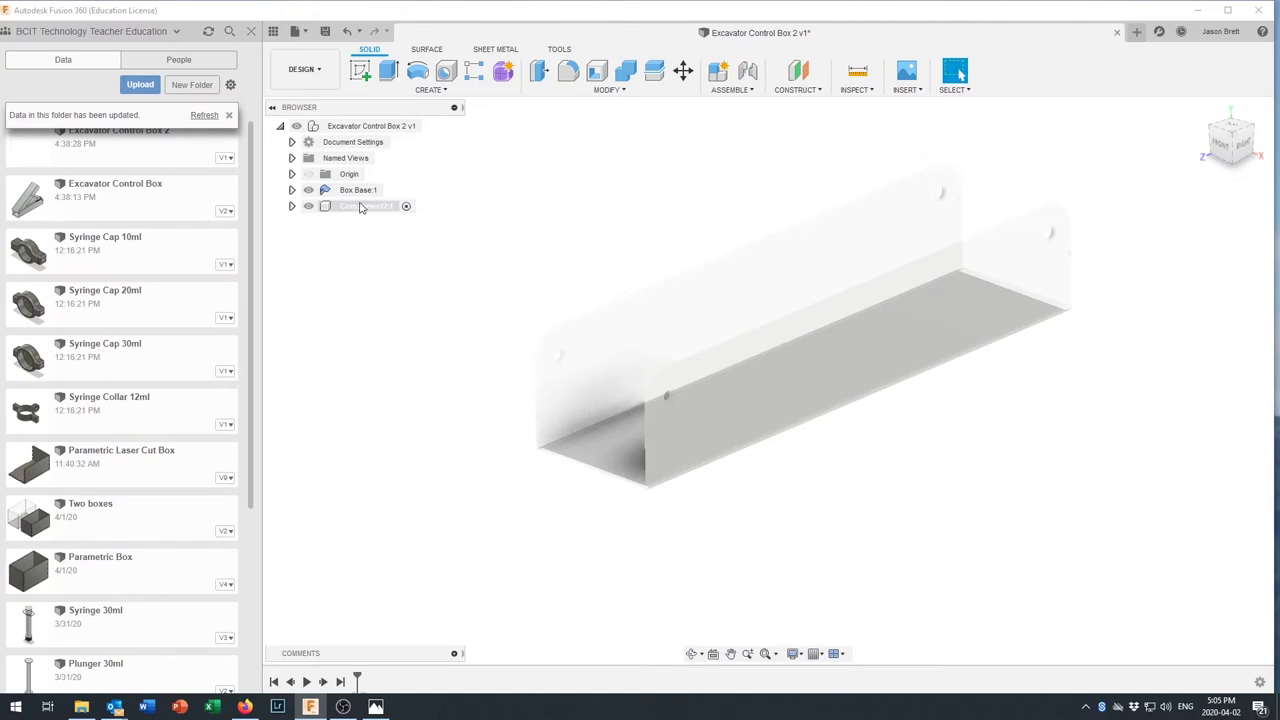
Rename the new component to Box Top
{"action": "left_click", "coordinate": [366, 206]}
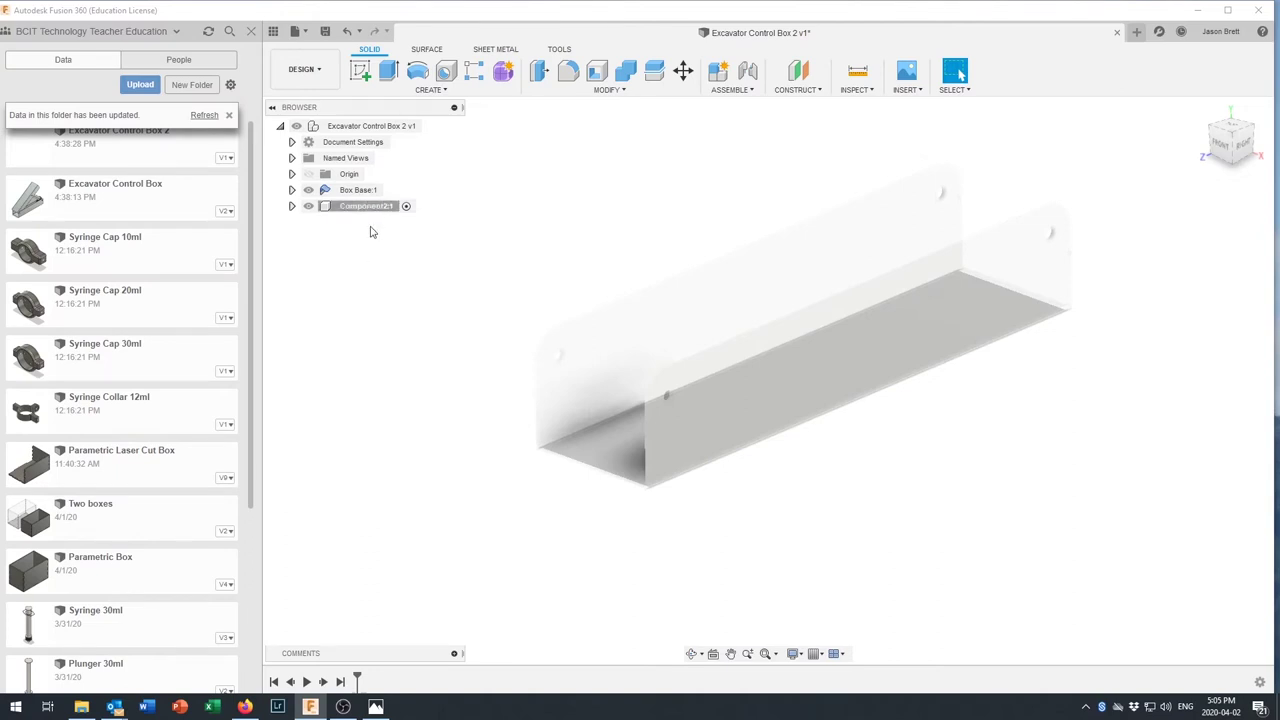
{"action": "left_click", "coordinate": [367, 208]}
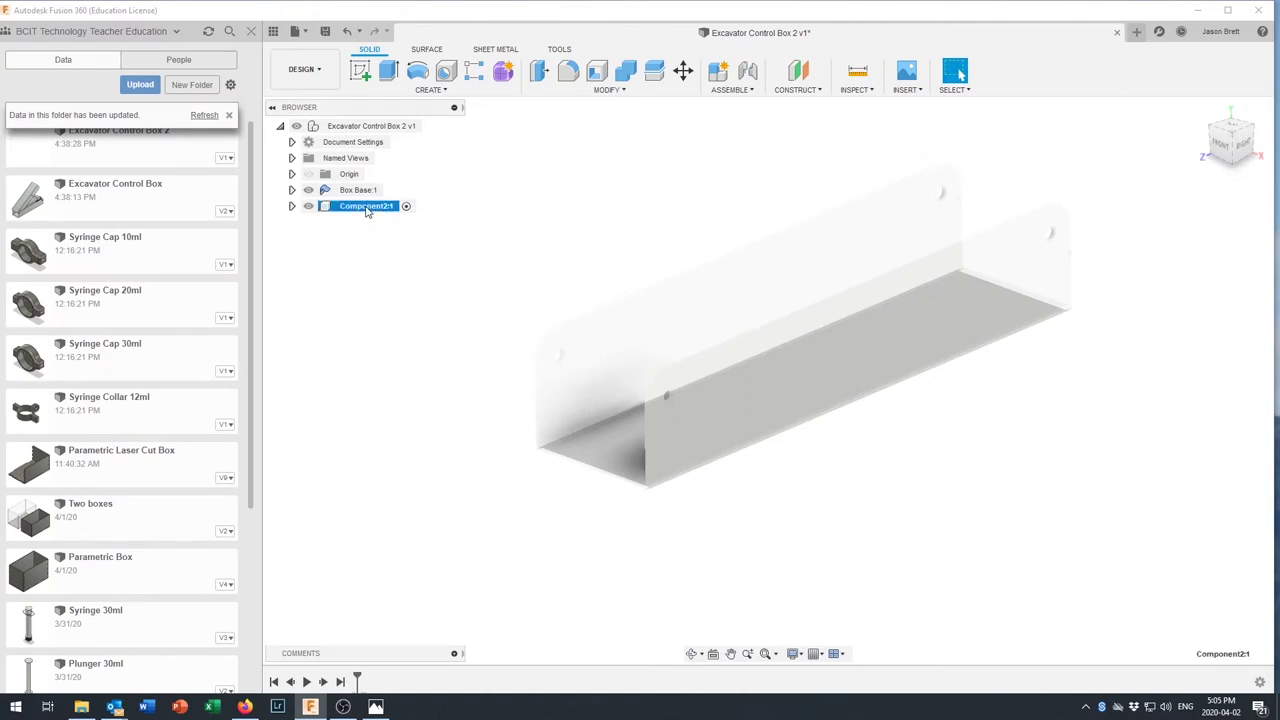
{"action": "double_click", "coordinate": [366, 207]}
{"action": "type", "text": "Box Top"}
{"action": "key", "text": "Return"}
Sketch a 50 by 200 mm rectangle on the horizontal origin plane, beside the Box Base, with one short side on the red axis
{"action": "scroll", "coordinate": [706, 374], "scroll_direction": "up", "scroll_amount": 2}
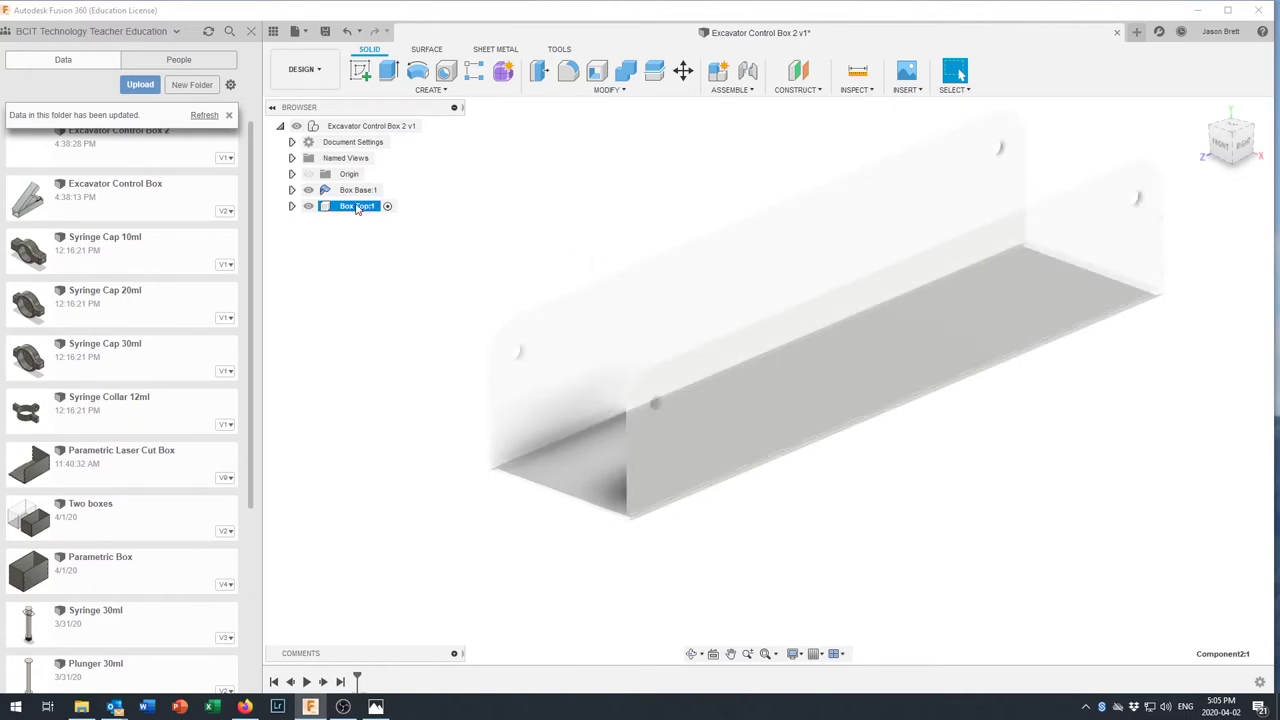
{"action": "left_click", "coordinate": [360, 71]}
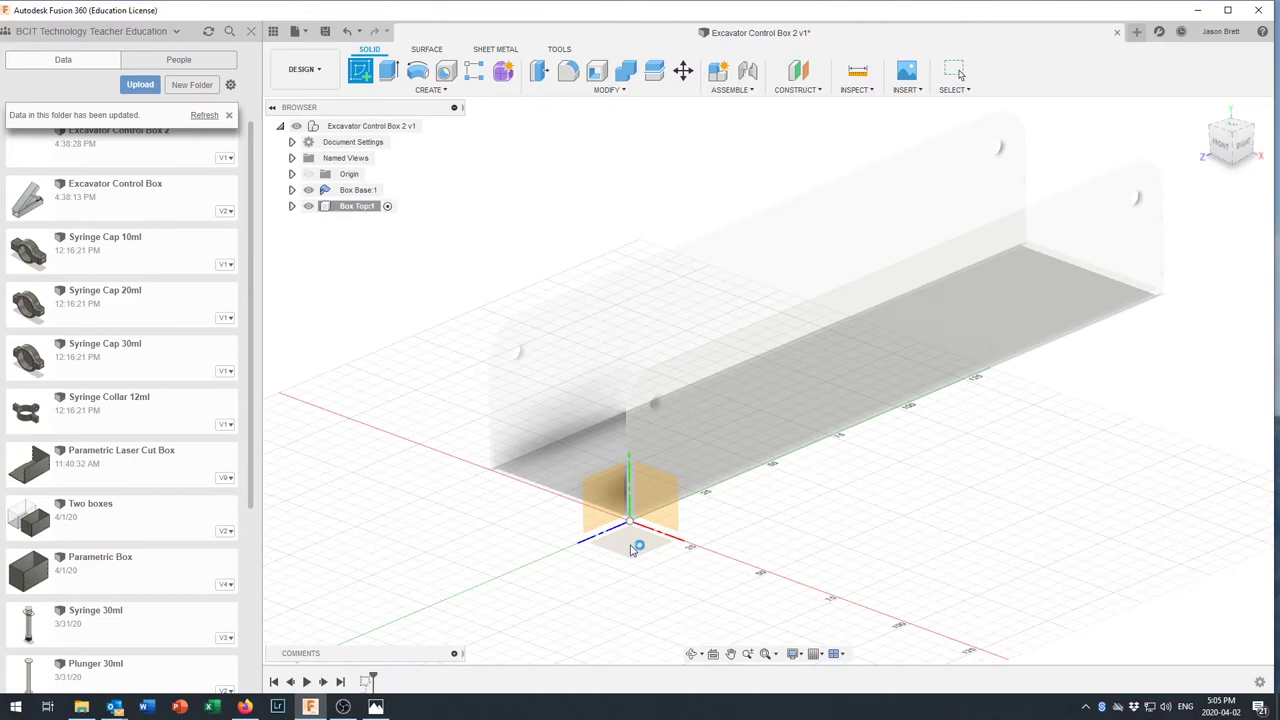
{"action": "left_click", "coordinate": [631, 549]}
{"action": "mouse_move", "coordinate": [873, 292]}
{"action": "middle_mouse_down"}
{"action": "mouse_move", "coordinate": [800, 369]}
{"action": "mouse_move", "coordinate": [751, 457]}
{"action": "middle_mouse_up"}
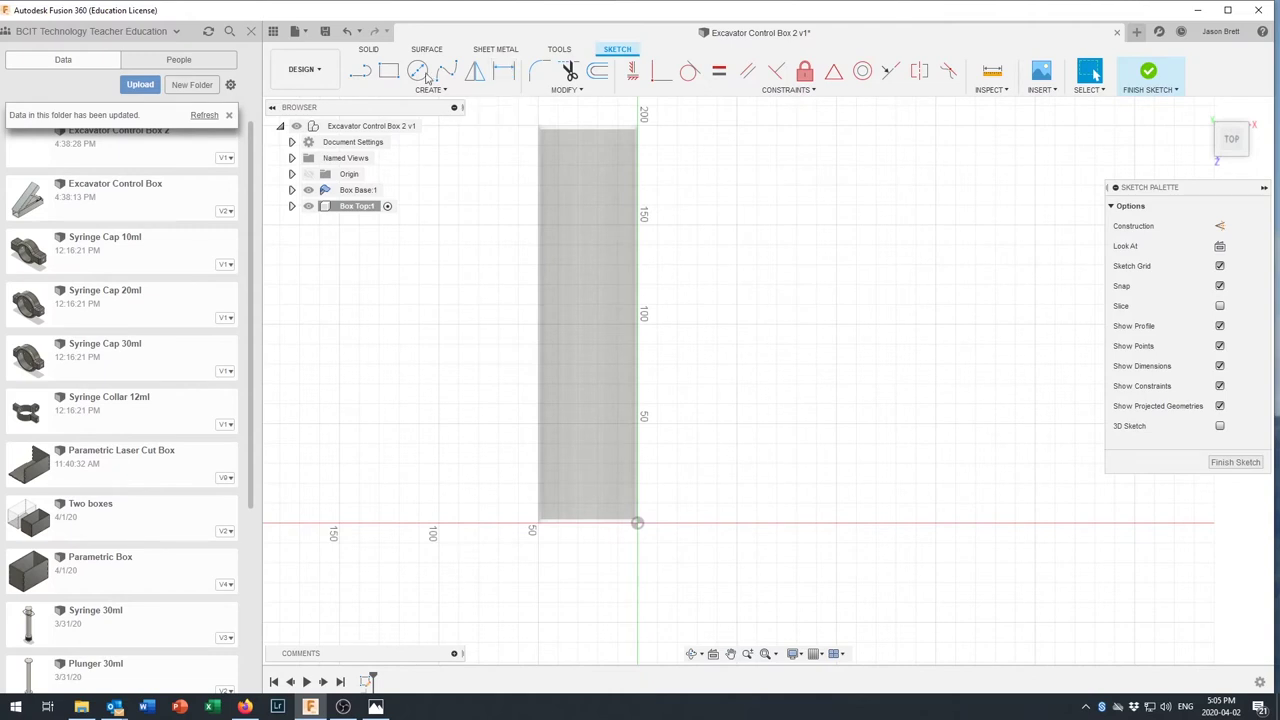
{"action": "left_click", "coordinate": [388, 70]}
{"action": "left_click", "coordinate": [736, 522]}
{"action": "left_click", "coordinate": [836, 127]}
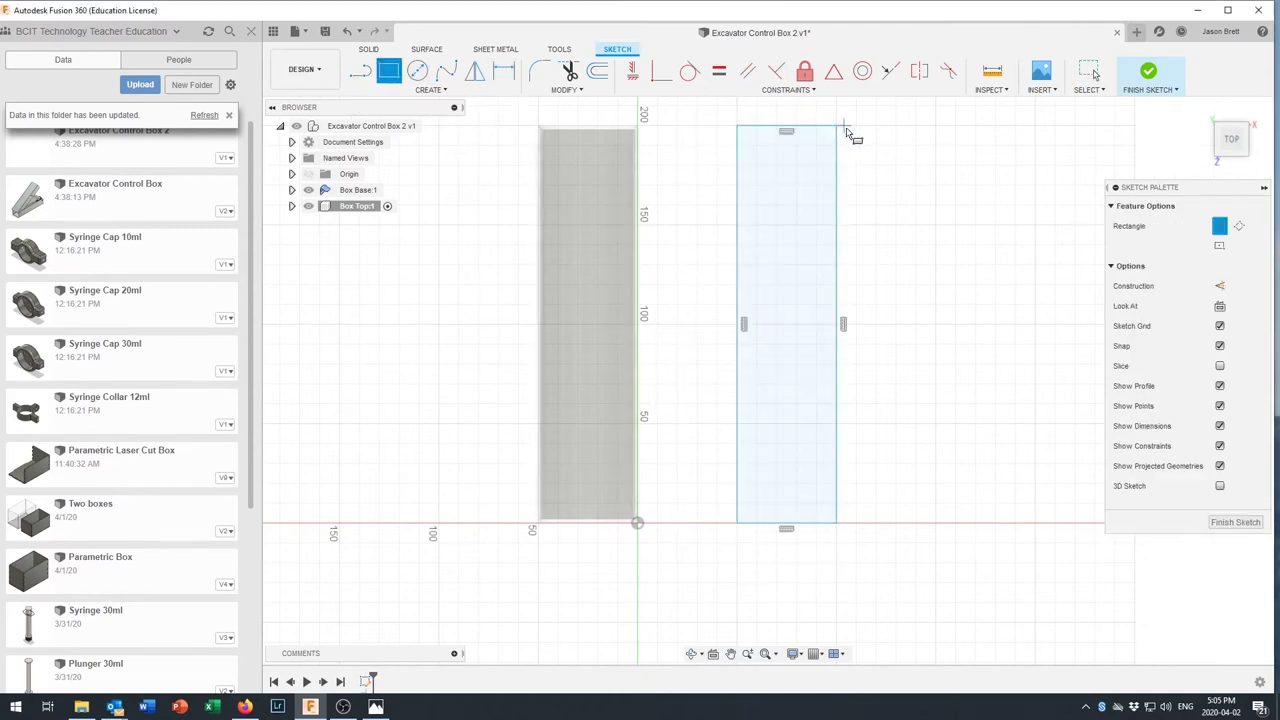
Dimension the rectangle's short side on the red axis and set it to 48 mm
{"action": "left_click", "coordinate": [504, 70]}
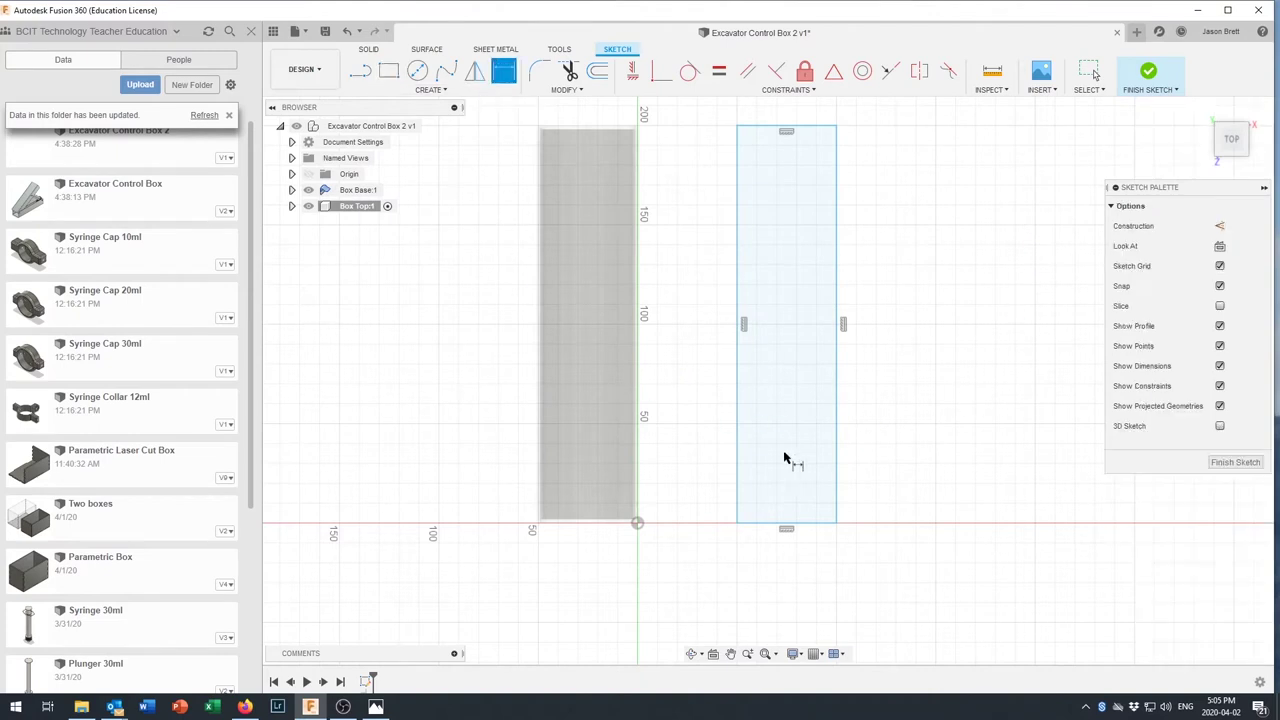
{"action": "left_click", "coordinate": [817, 524]}
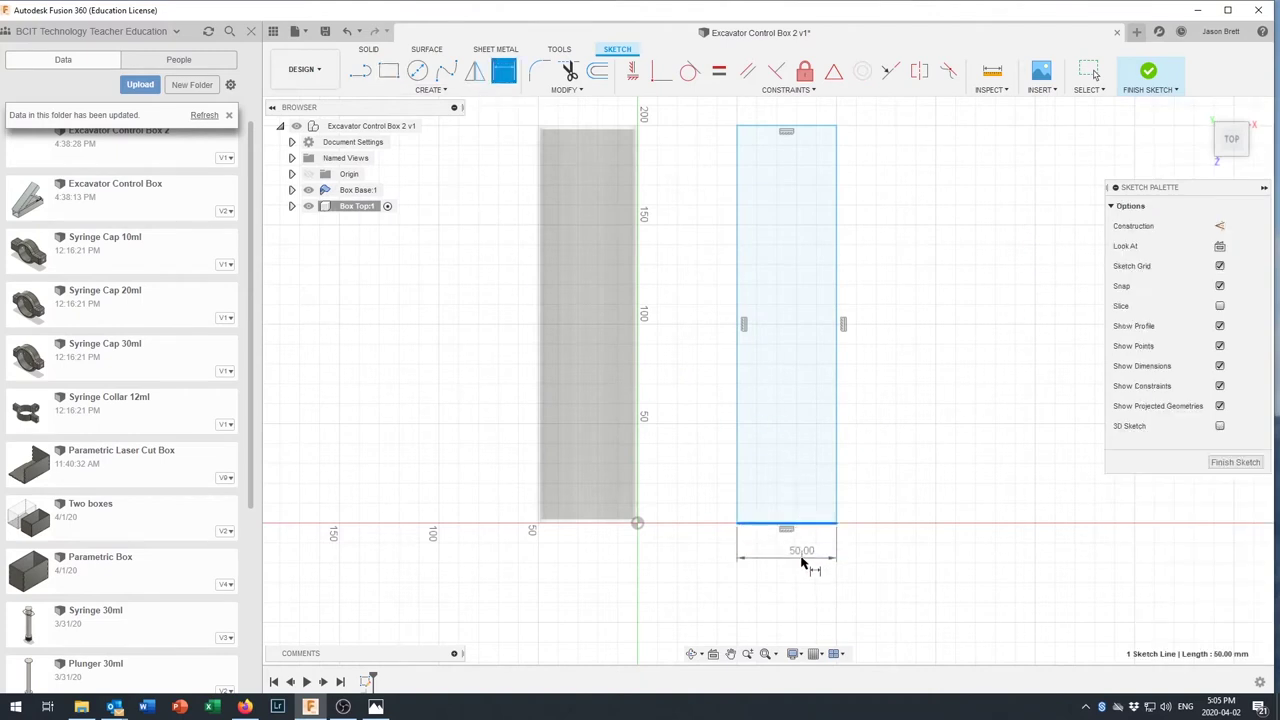
{"action": "left_click", "coordinate": [796, 565]}
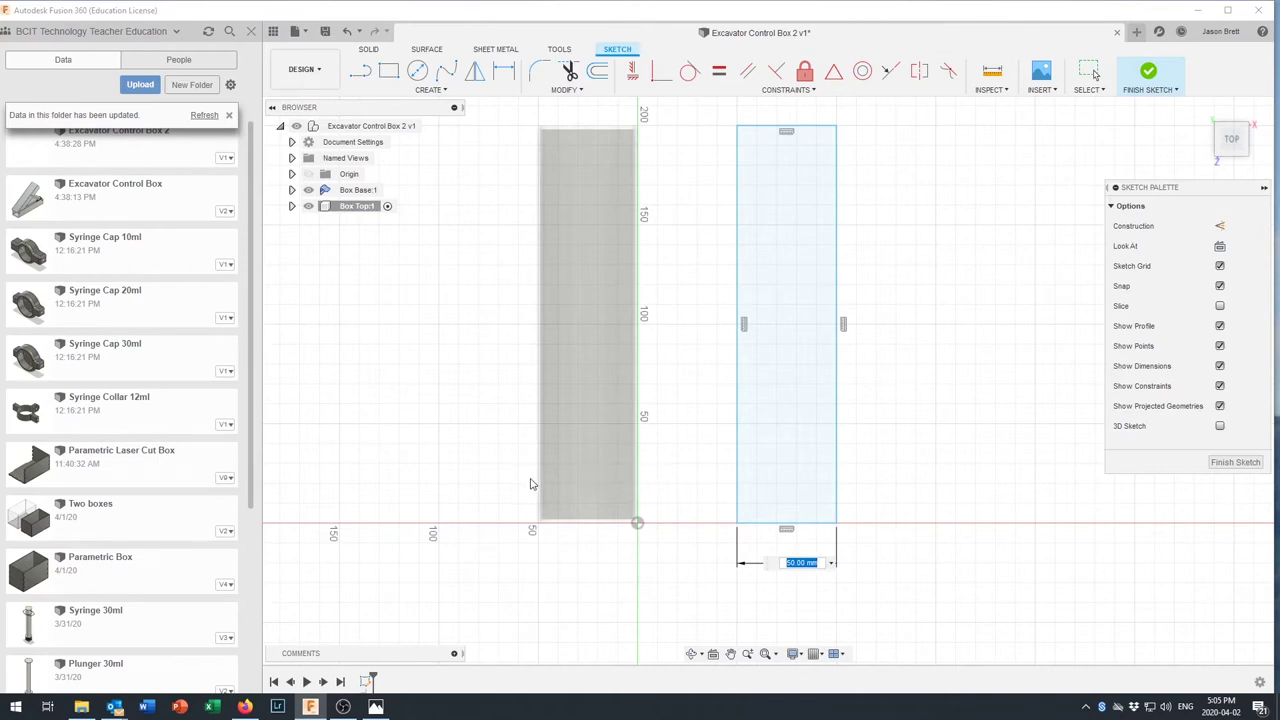
{"action": "type", "text": "4"}
{"action": "type", "text": "8"}
{"action": "key", "text": "Return"}
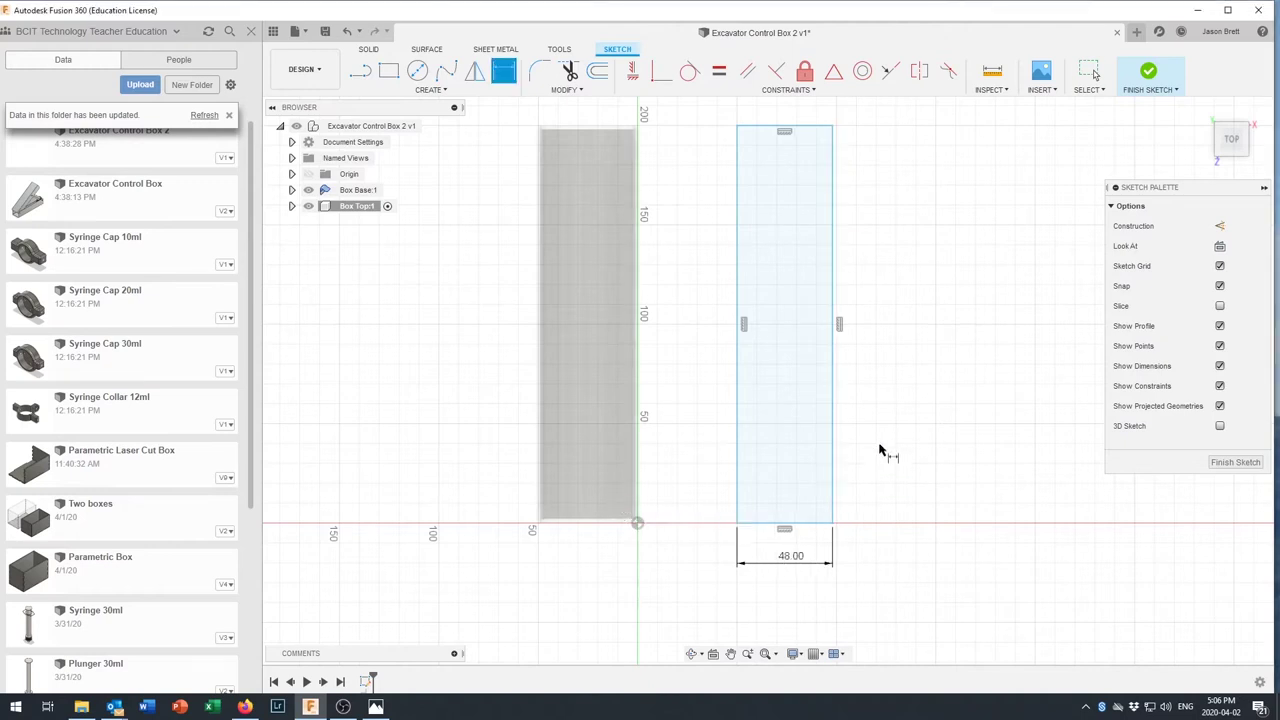
Dimension the rectangle's long side at 200 mm and finish the sketch
{"action": "left_click", "coordinate": [833, 395]}
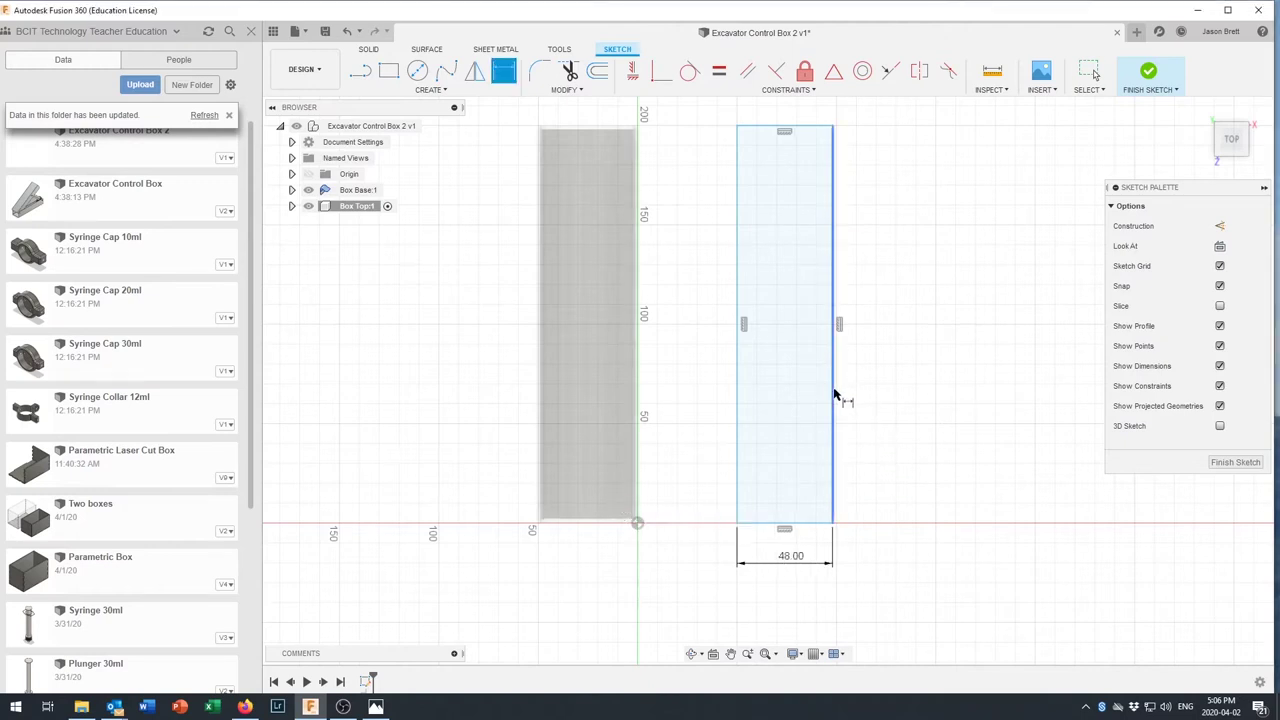
{"action": "left_click", "coordinate": [924, 336]}
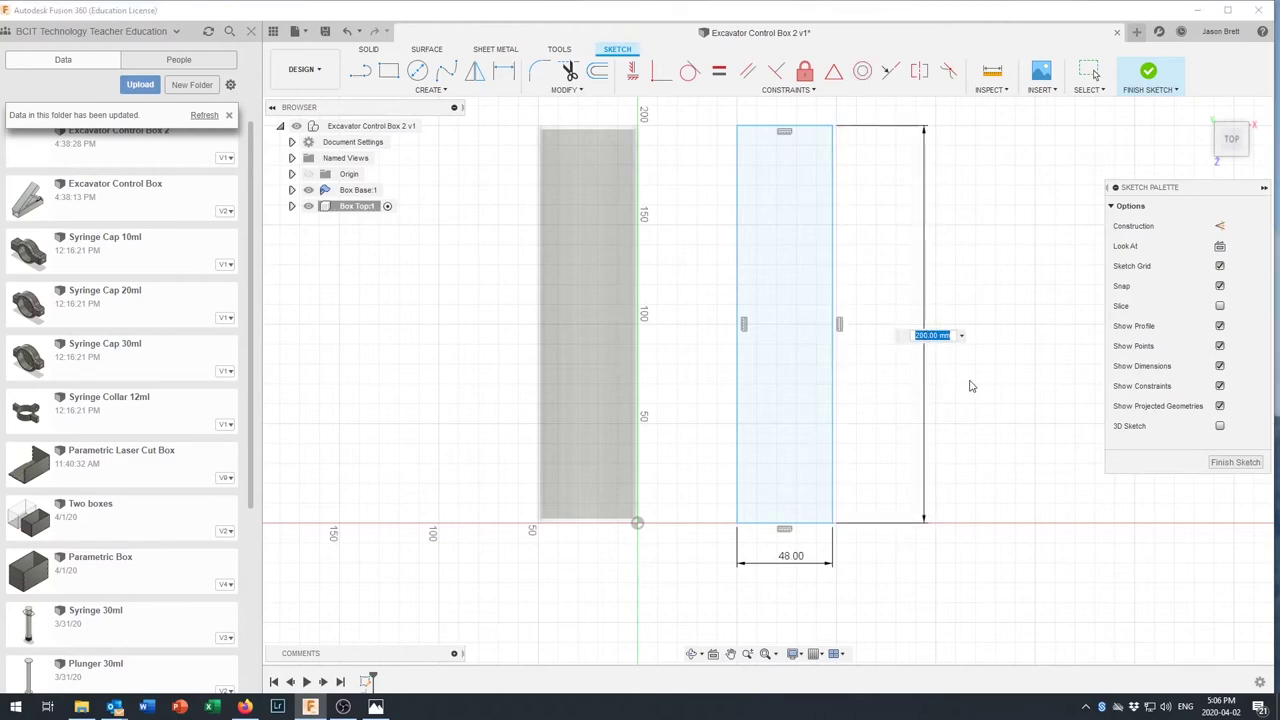
{"action": "key", "text": "Return"}
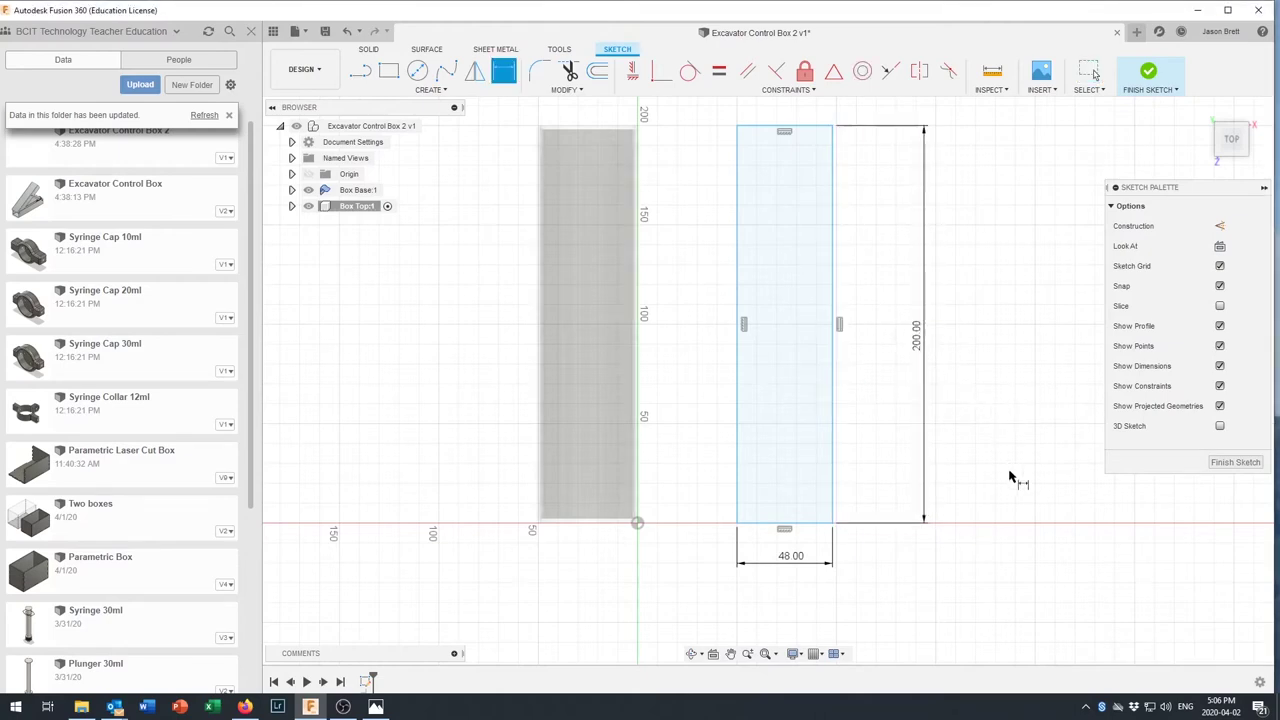
{"action": "left_click", "coordinate": [1236, 462]}
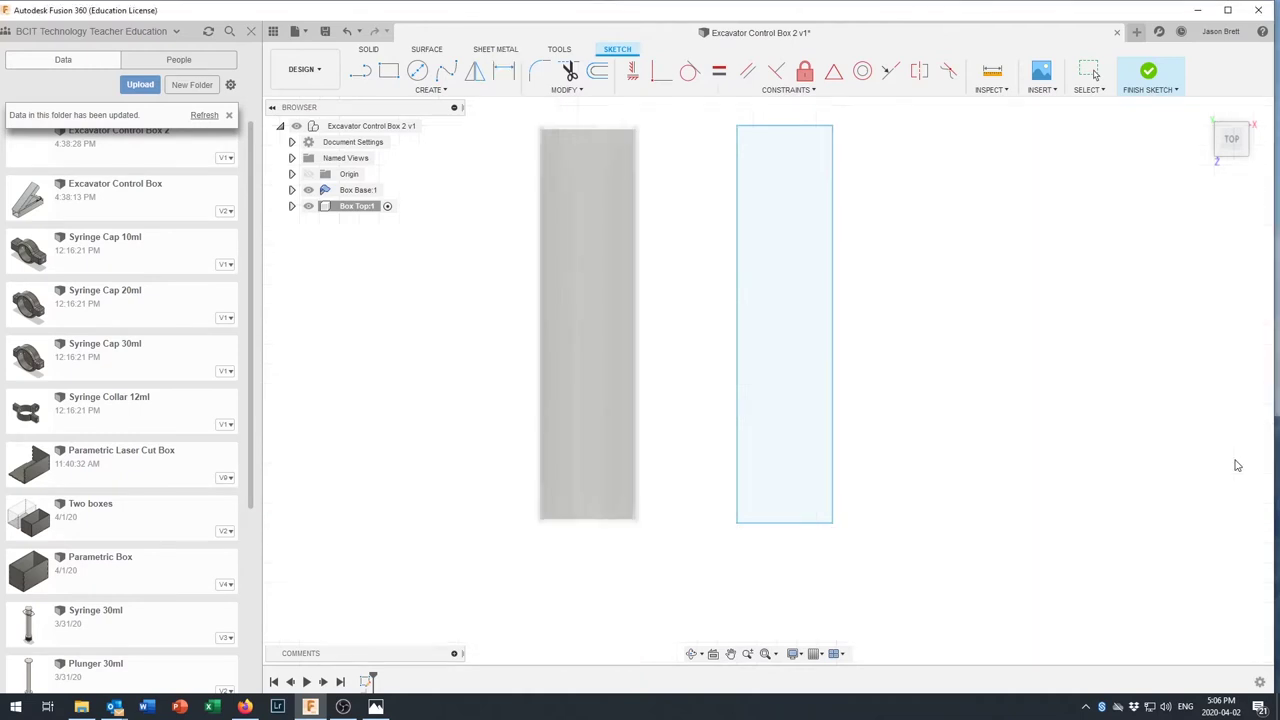
Create a sheet metal base flange from the rectangle profile as a new body, using the Aluminum (mm) rule and Side 1 thickness
{"action": "middle_click_drag", "start_coordinate": [963, 460], "coordinate": [950, 466], "text": "shift"}
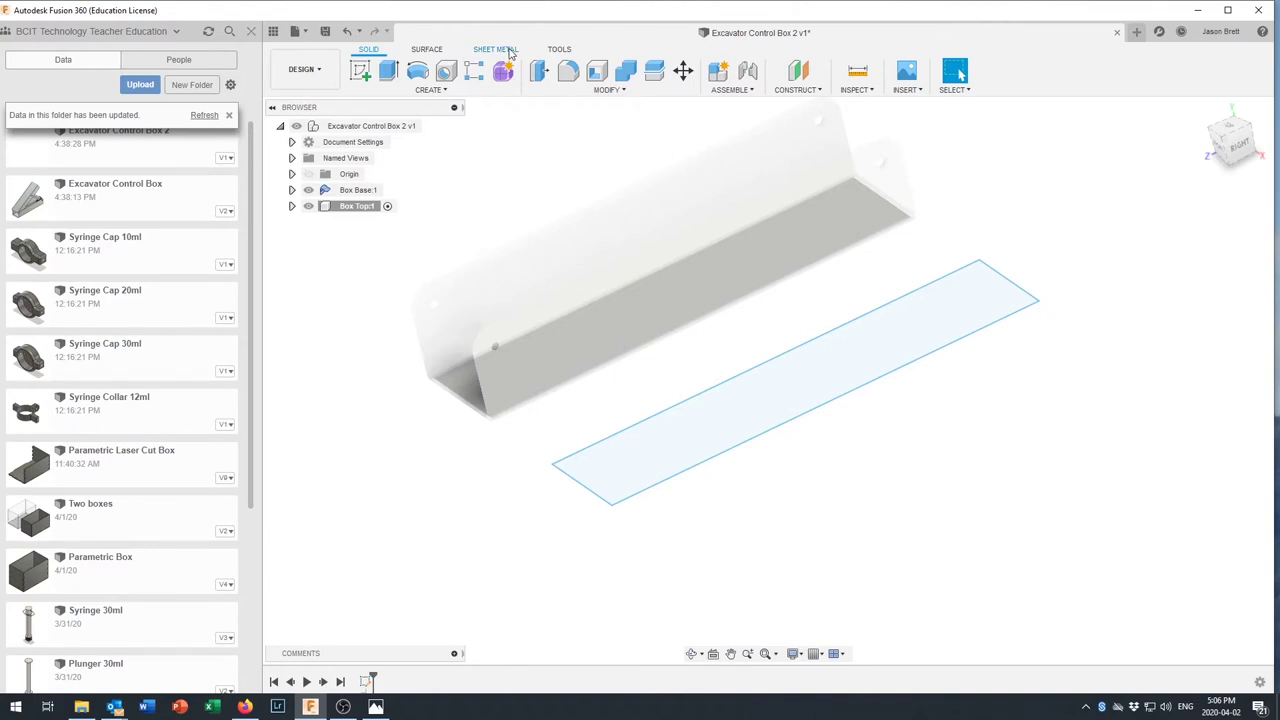
{"action": "left_click", "coordinate": [497, 49]}
{"action": "left_click", "coordinate": [420, 72]}
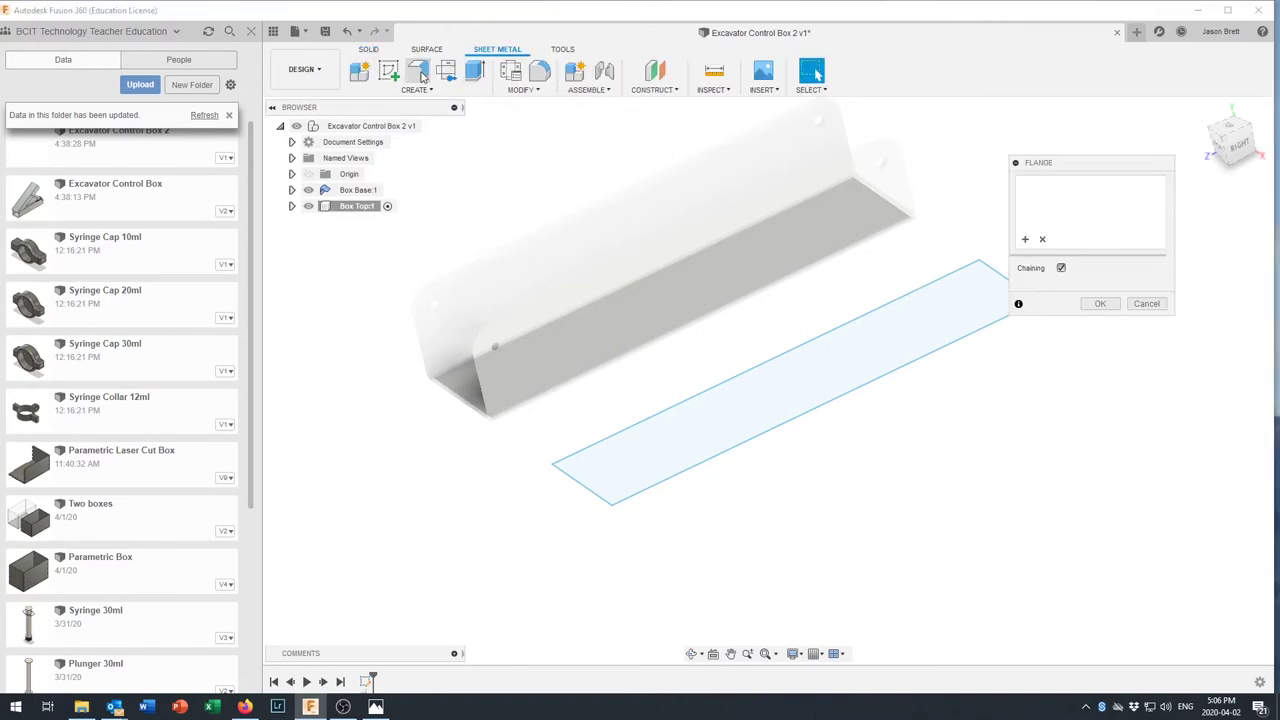
{"action": "left_click", "coordinate": [817, 379]}
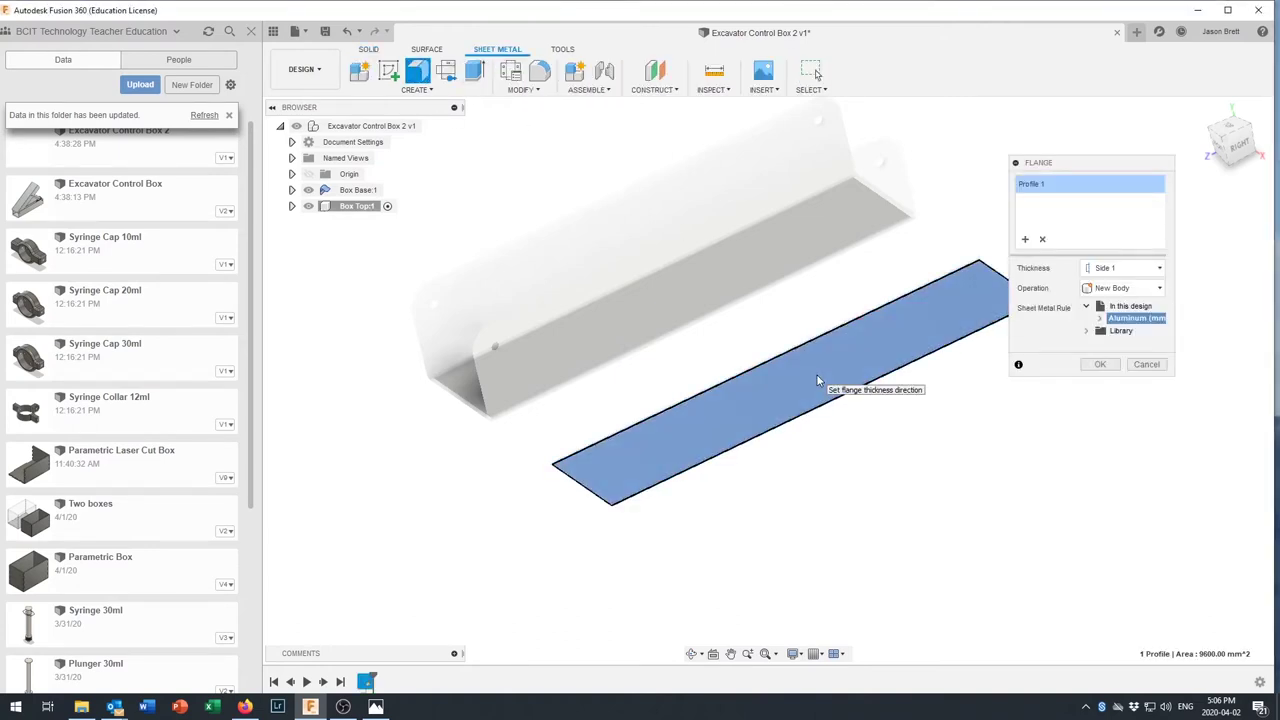
{"action": "left_click", "coordinate": [1100, 365]}
Add 30 mm high flanges at 90 degrees along both long edges of the Box Top plate
{"action": "middle_click_drag", "start_coordinate": [1107, 370], "coordinate": [1005, 346], "text": "shift"}
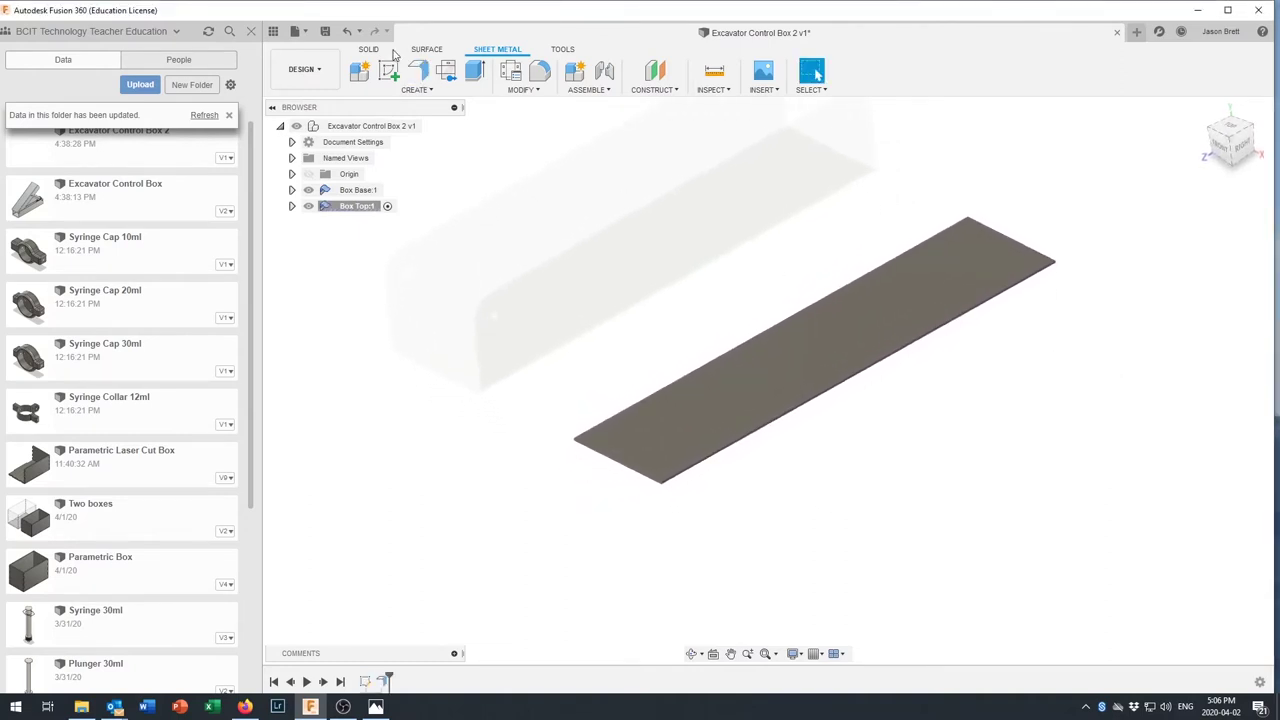
{"action": "left_click", "coordinate": [420, 75]}
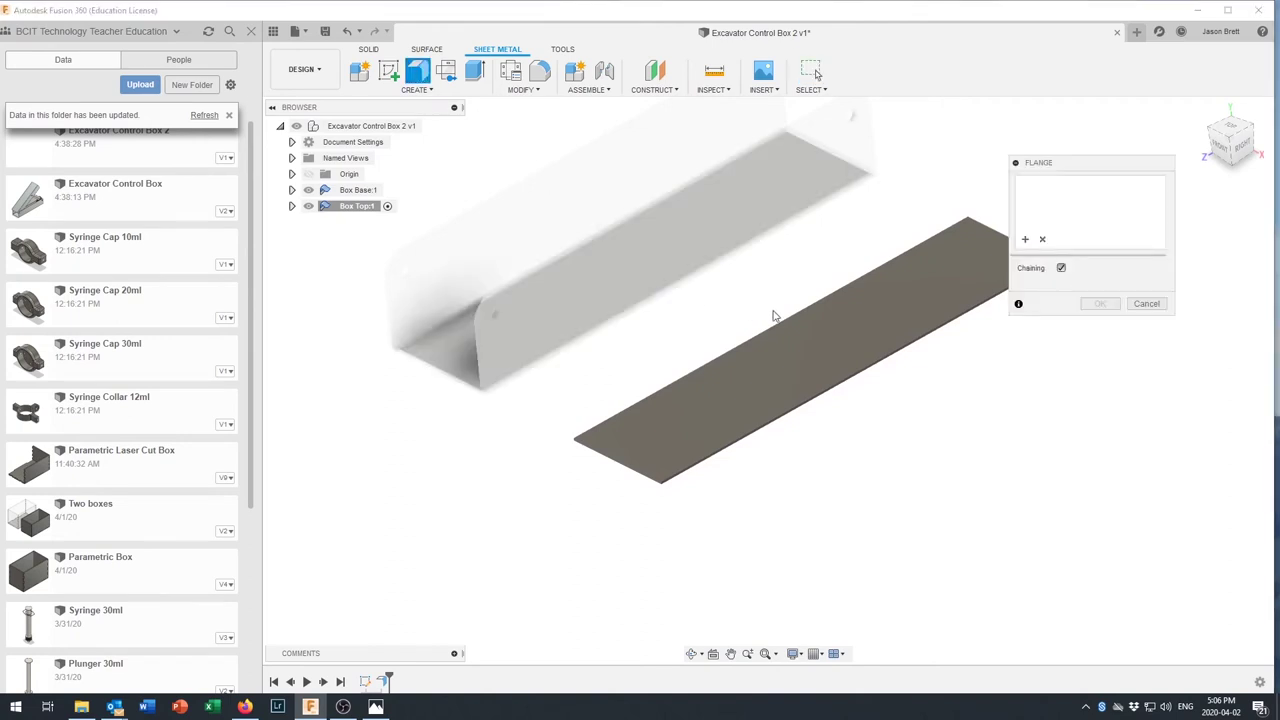
{"action": "scroll", "coordinate": [838, 362], "scroll_direction": "up", "scroll_amount": 4}
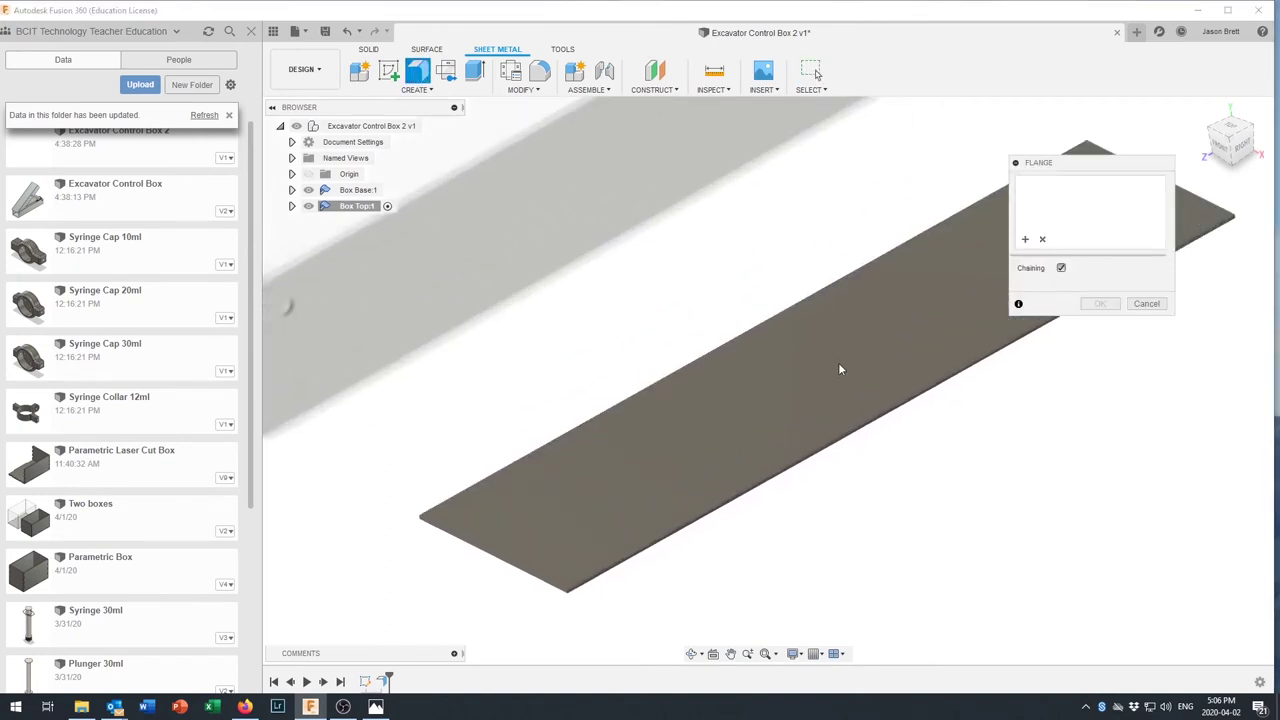
{"action": "left_click", "coordinate": [829, 452]}
{"action": "left_click", "coordinate": [677, 360]}
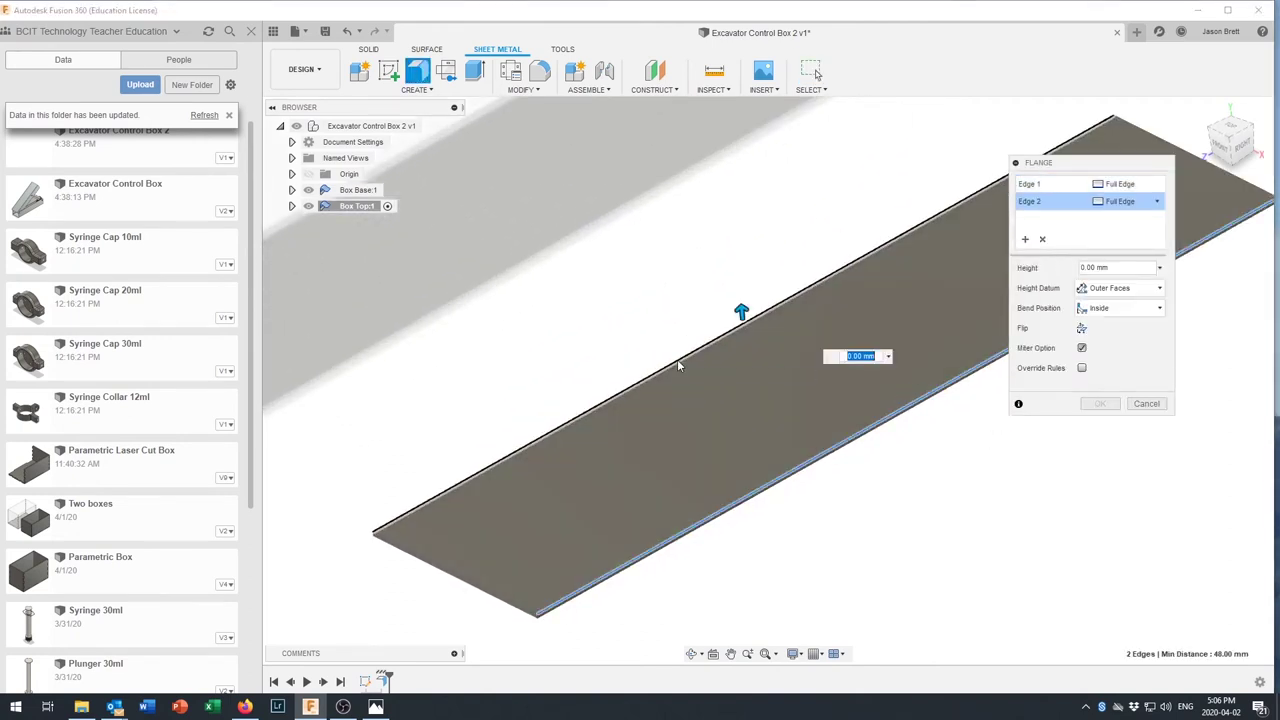
{"action": "left_click", "coordinate": [1121, 266]}
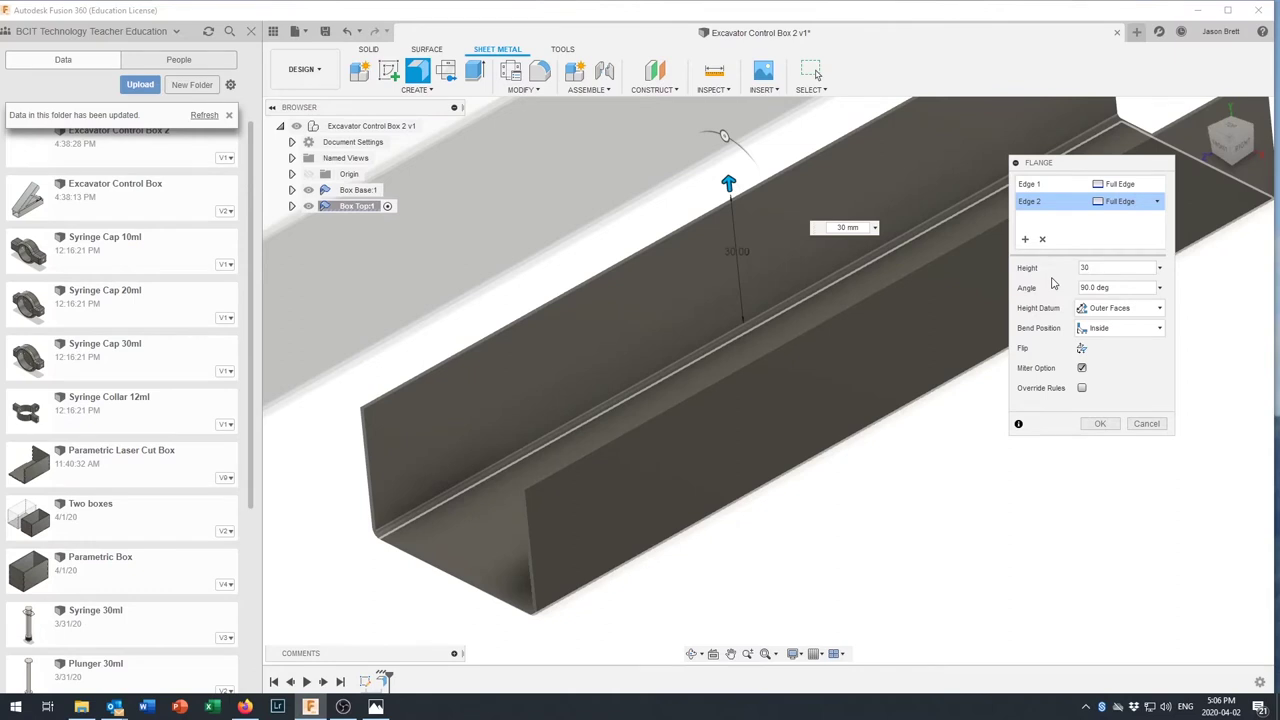
{"action": "key", "text": "Return"}
{"action": "scroll", "coordinate": [924, 404], "scroll_direction": "down", "scroll_amount": 3}
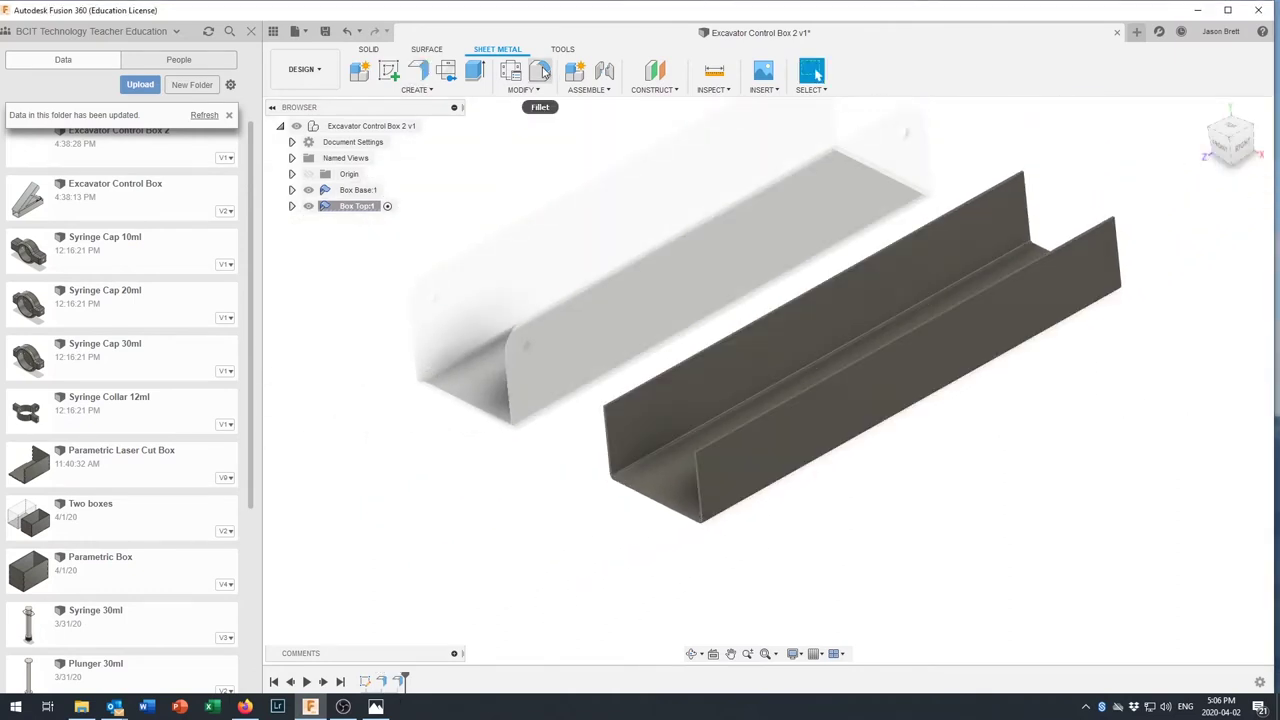
Start a fillet and select the upper corner edges of both Box Top flanges at the near end
{"action": "left_click", "coordinate": [541, 72]}
{"action": "scroll", "coordinate": [712, 453], "scroll_direction": "up", "scroll_amount": 3}
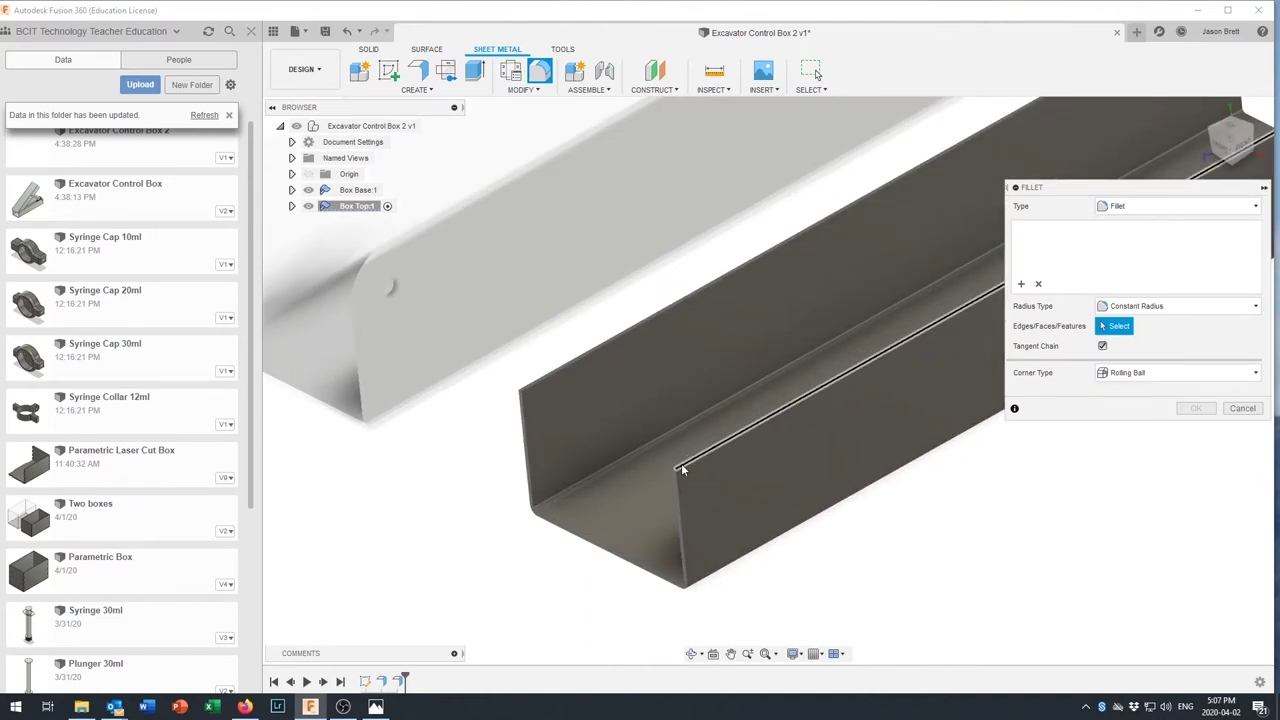
{"action": "scroll", "coordinate": [678, 478], "scroll_direction": "up", "scroll_amount": 2}
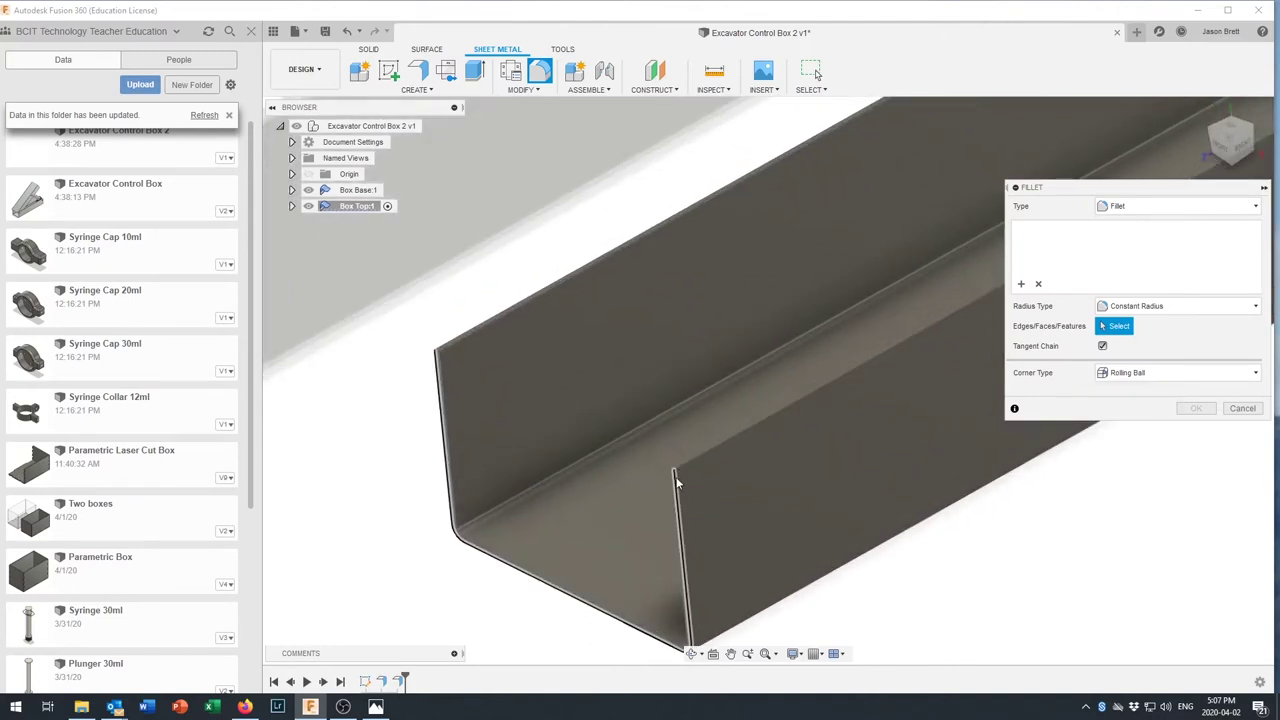
{"action": "scroll", "coordinate": [676, 472], "scroll_direction": "up", "scroll_amount": 4}
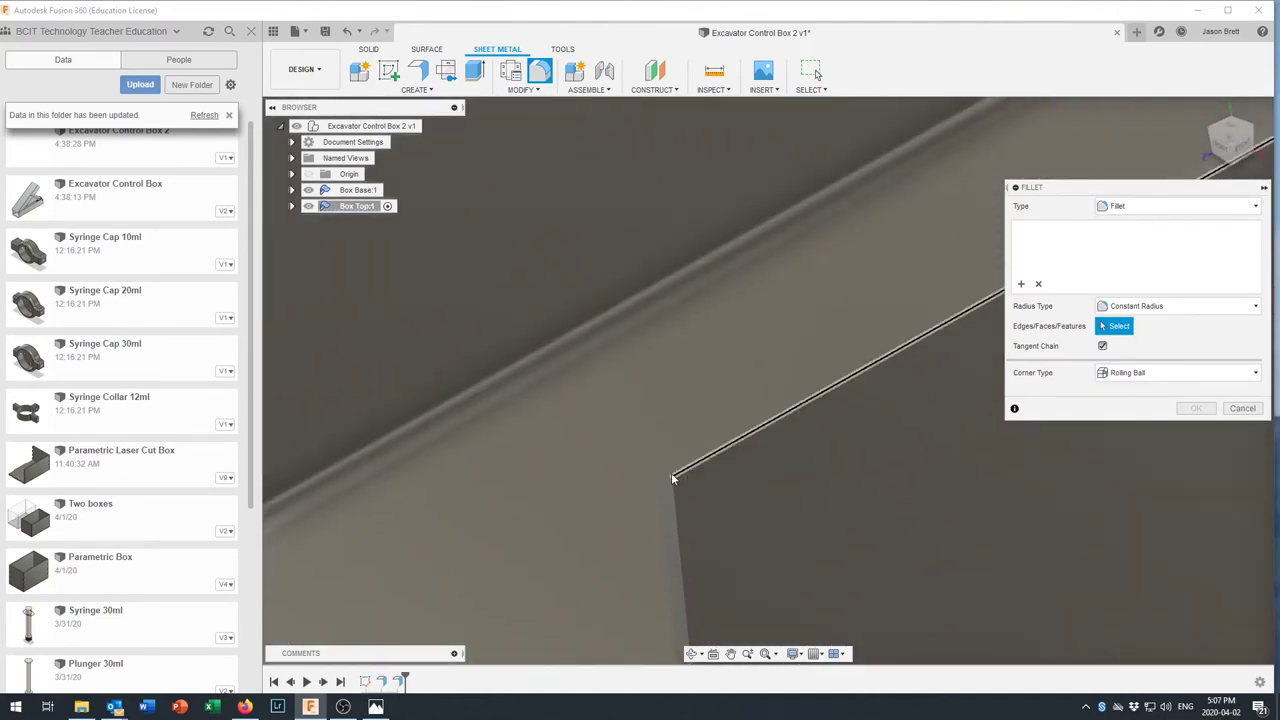
{"action": "left_click", "coordinate": [669, 477]}
{"action": "scroll", "coordinate": [667, 477], "scroll_direction": "down", "scroll_amount": 5}
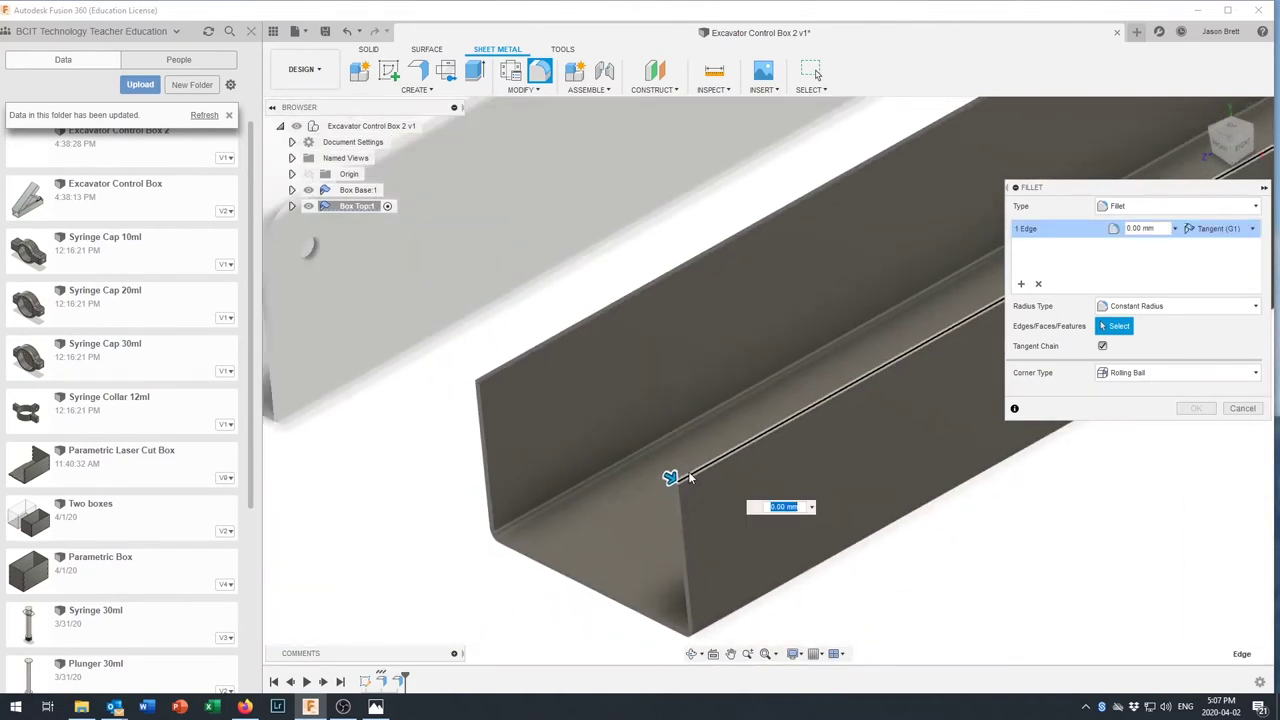
{"action": "scroll", "coordinate": [490, 375], "scroll_direction": "up", "scroll_amount": 5}
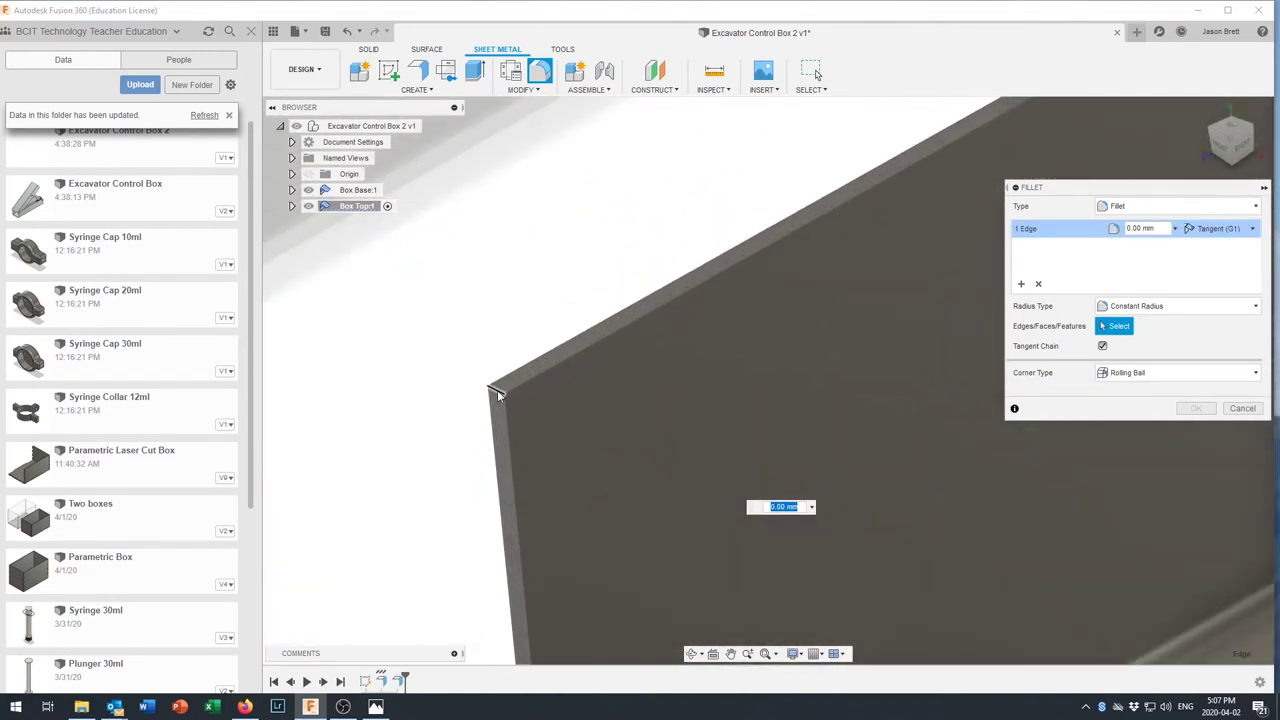
{"action": "left_click", "coordinate": [497, 393]}
{"action": "scroll", "coordinate": [497, 393], "scroll_direction": "down", "scroll_amount": 5}
Add both flanges' upper corner edges at the opposite end and fillet all four corners with a 10 mm radius
{"action": "middle_click_drag", "start_coordinate": [628, 393], "coordinate": [736, 513], "text": "shift"}
{"action": "scroll", "coordinate": [736, 513], "scroll_direction": "up", "scroll_amount": 8}
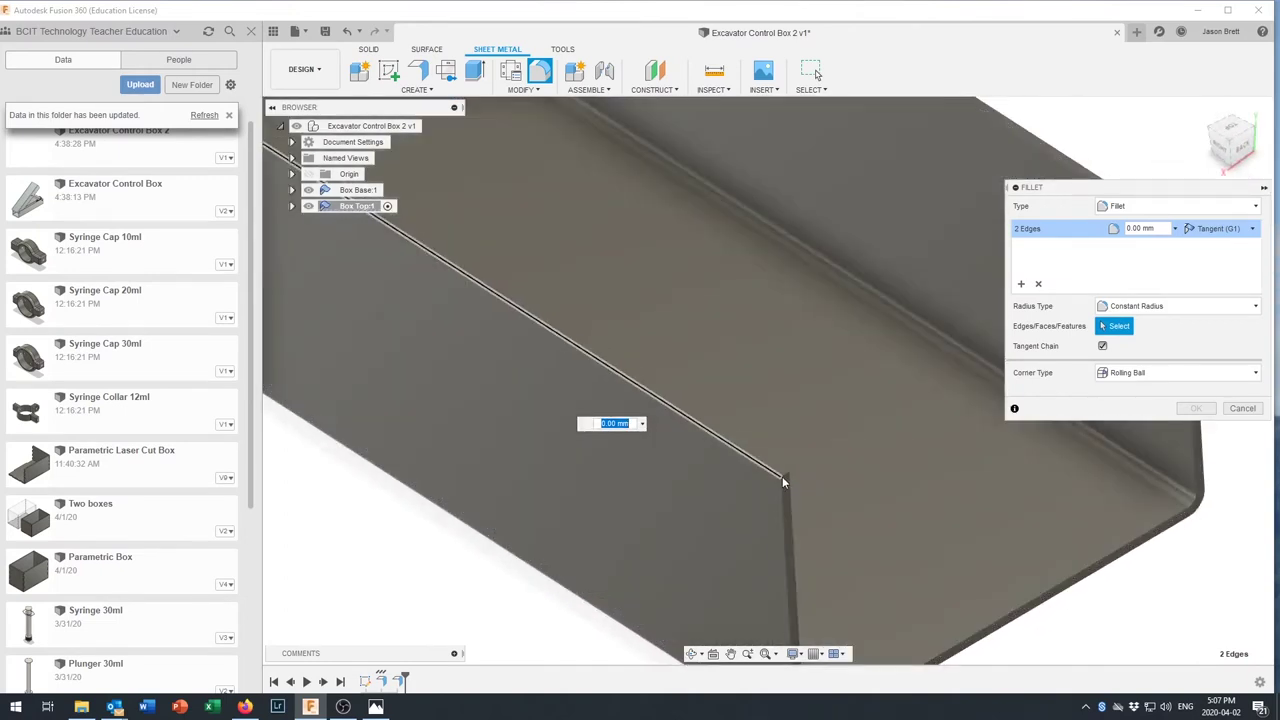
{"action": "left_click", "coordinate": [788, 473]}
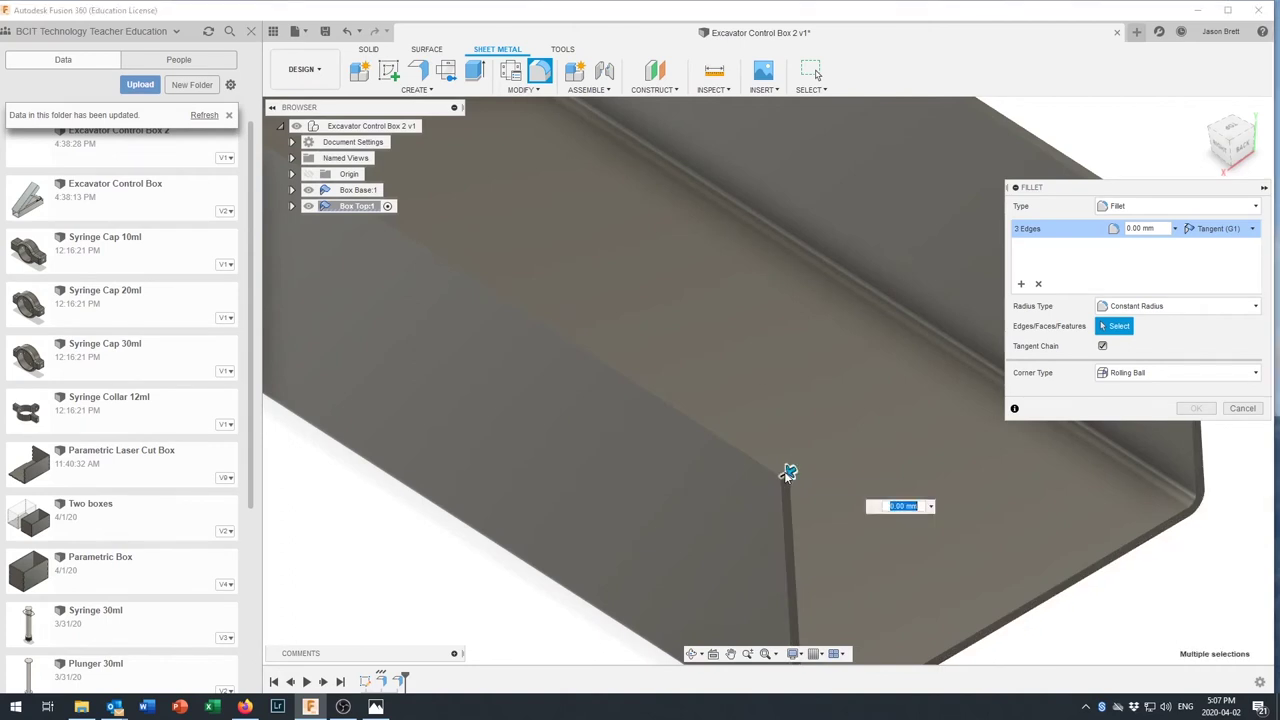
{"action": "scroll", "coordinate": [788, 473], "scroll_direction": "down", "scroll_amount": 2}
{"action": "scroll", "coordinate": [940, 290], "scroll_direction": "up", "scroll_amount": 8}
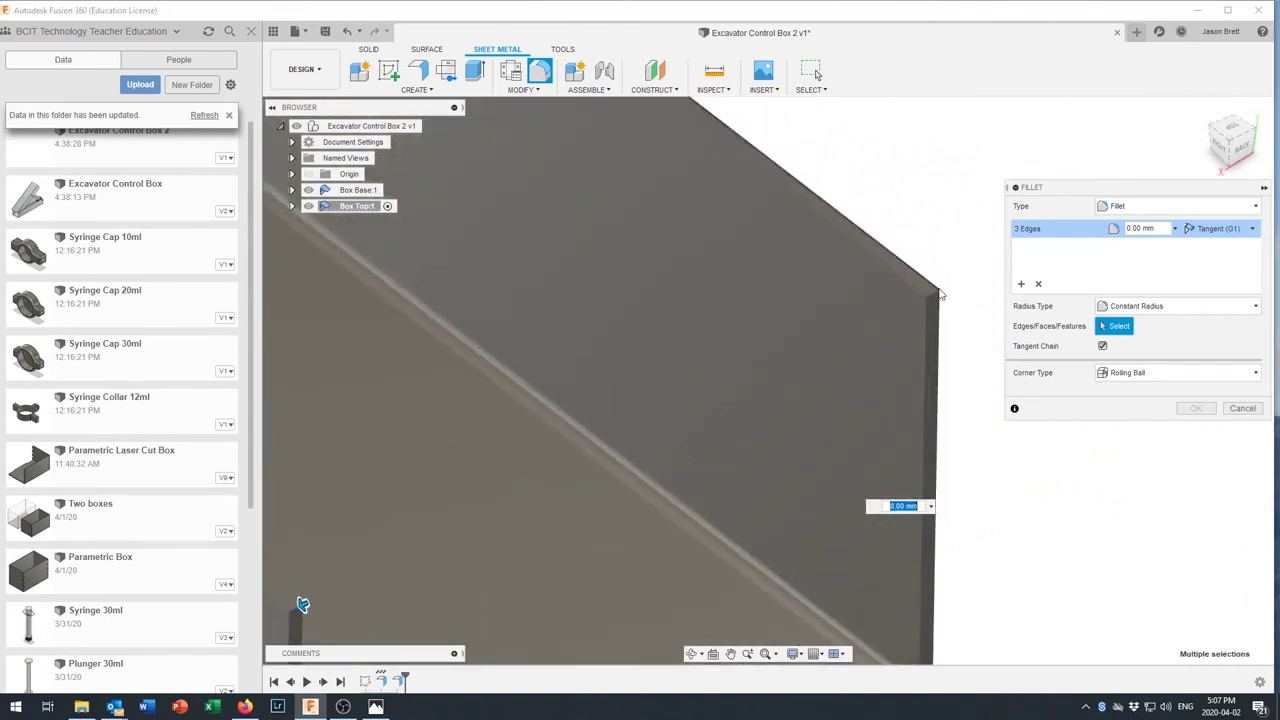
{"action": "left_click", "coordinate": [935, 296]}
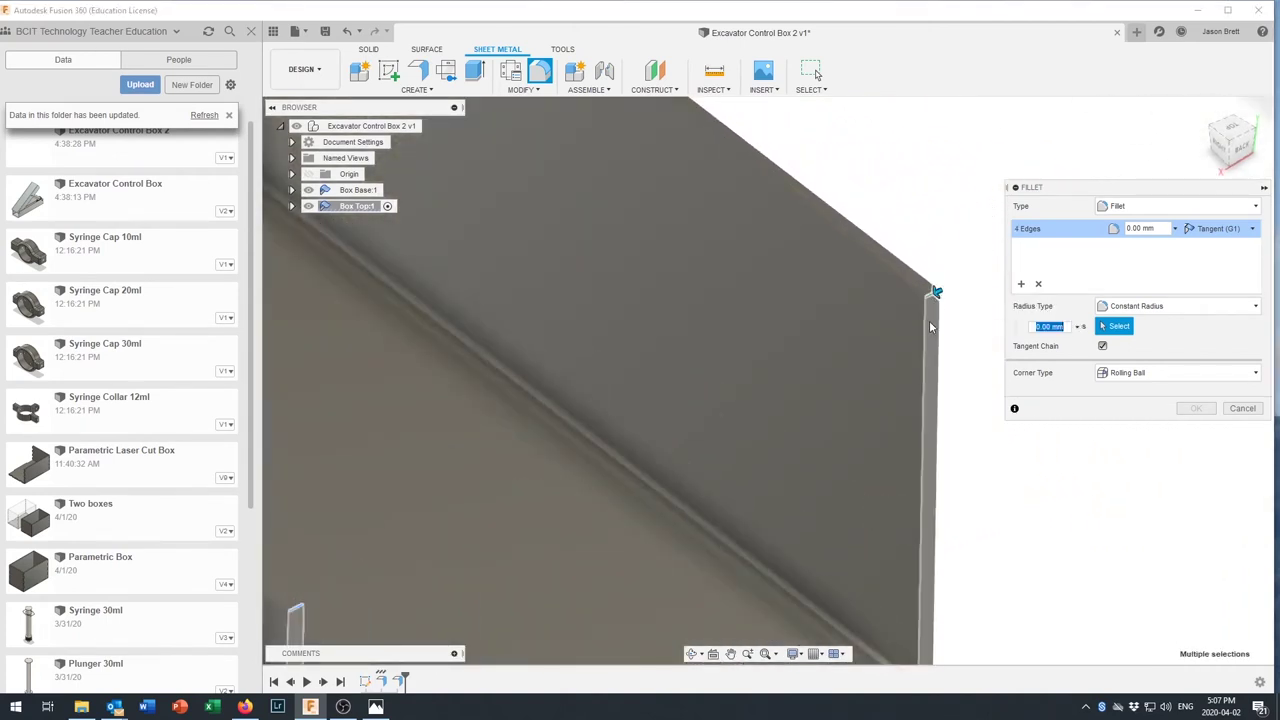
{"action": "scroll", "coordinate": [930, 330], "scroll_direction": "down", "scroll_amount": 3}
{"action": "scroll", "coordinate": [925, 337], "scroll_direction": "down", "scroll_amount": 5}
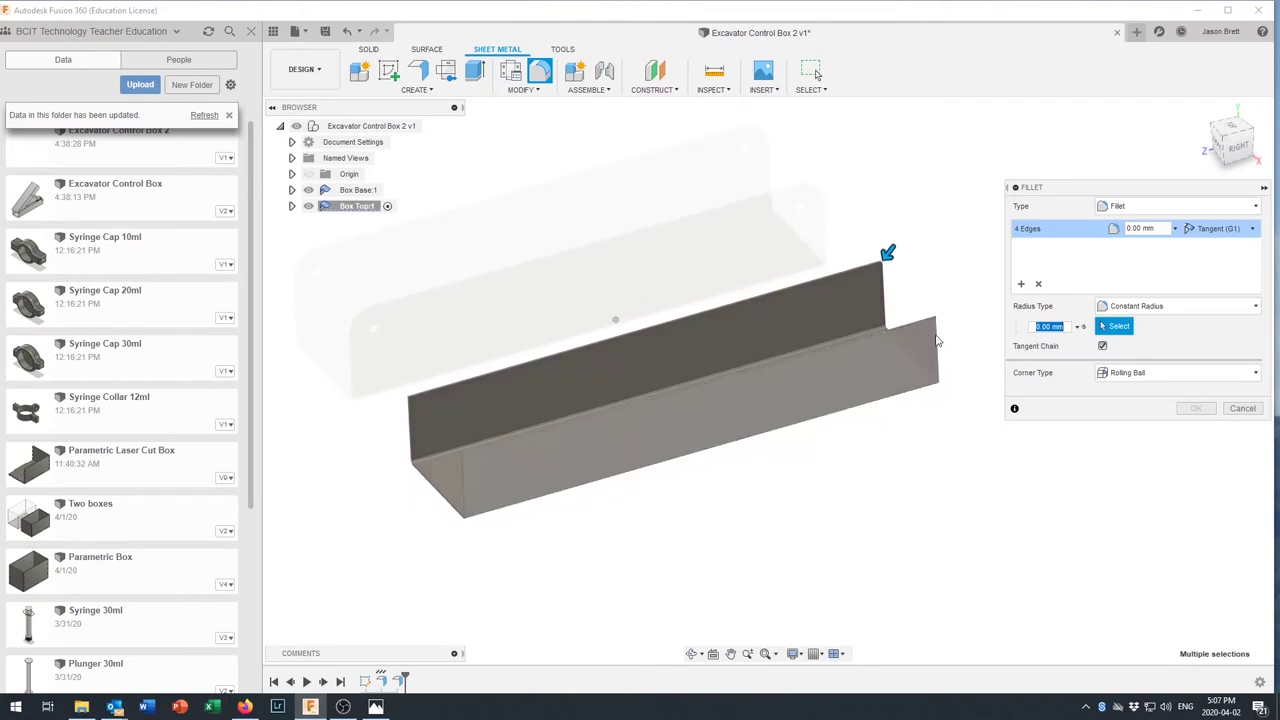
{"action": "left_click", "coordinate": [1165, 230]}
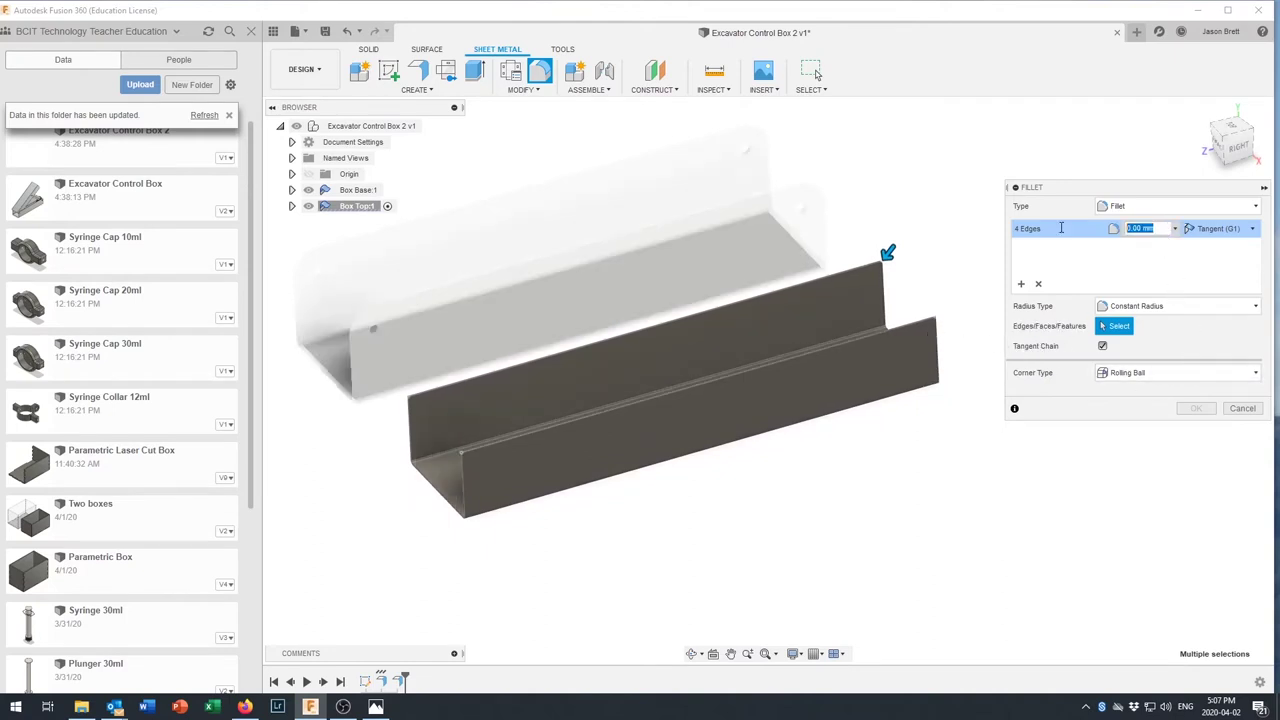
{"action": "type", "text": "10"}
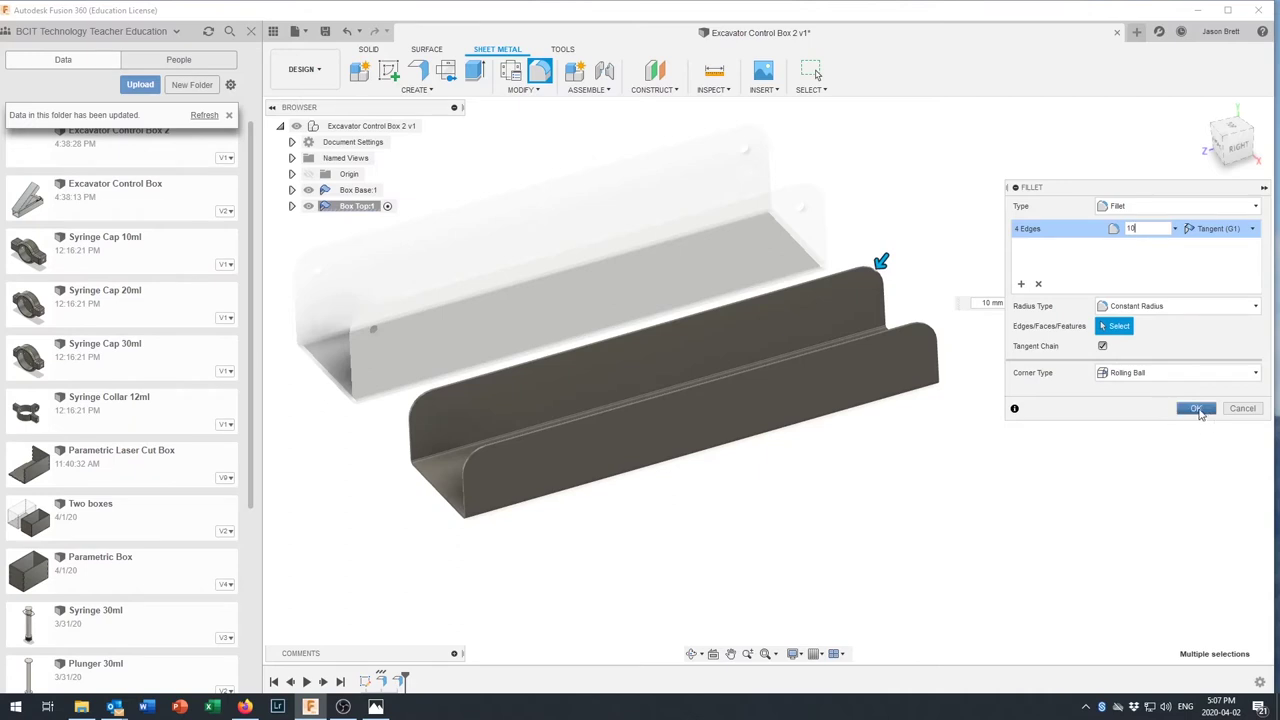
{"action": "left_click", "coordinate": [1197, 409]}
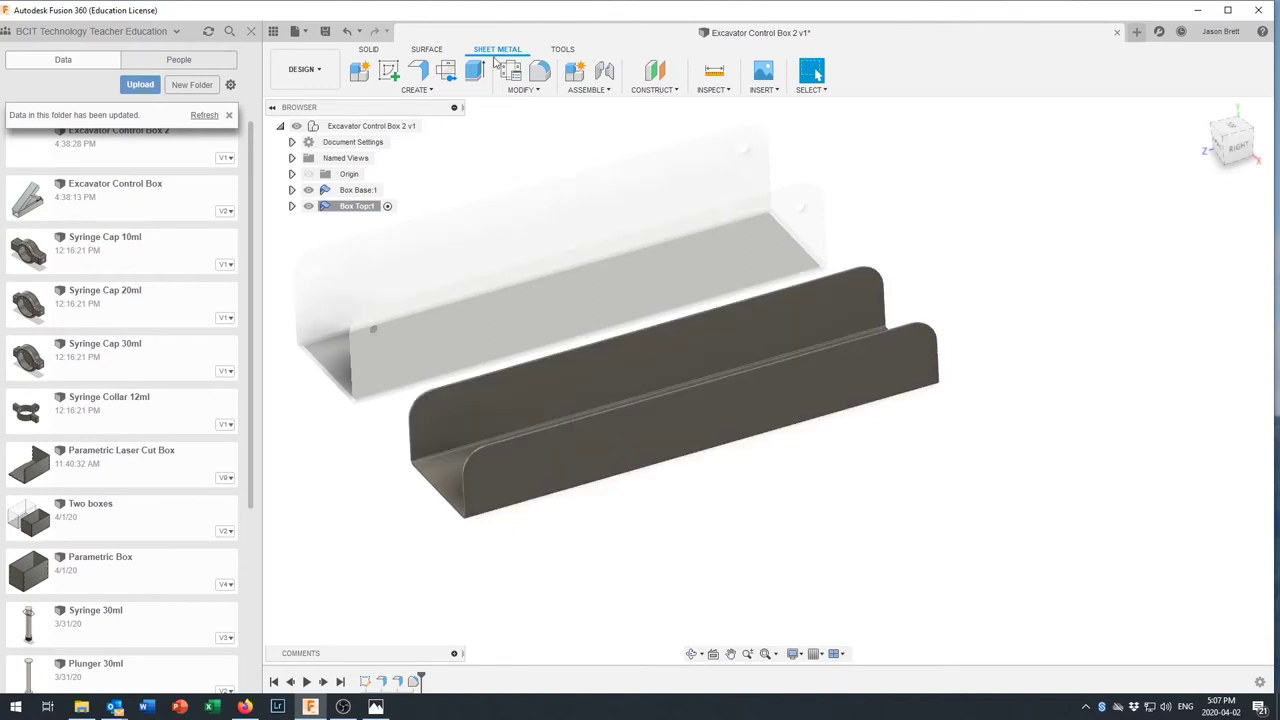
Drill a hole at the near rounded corner of Box Top's outer flange face, with its extent set To the opposite flange
{"action": "left_click", "coordinate": [367, 50]}
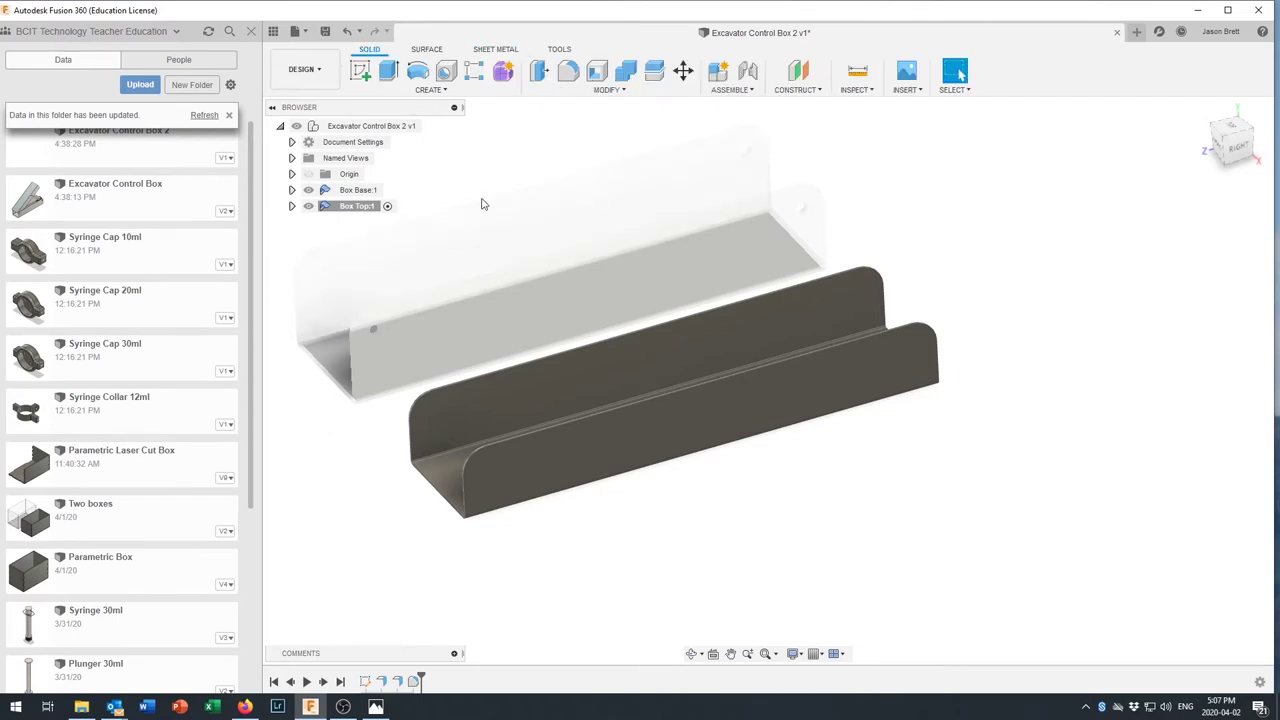
{"action": "left_click", "coordinate": [446, 74]}
{"action": "scroll", "coordinate": [484, 457], "scroll_direction": "up", "scroll_amount": 3}
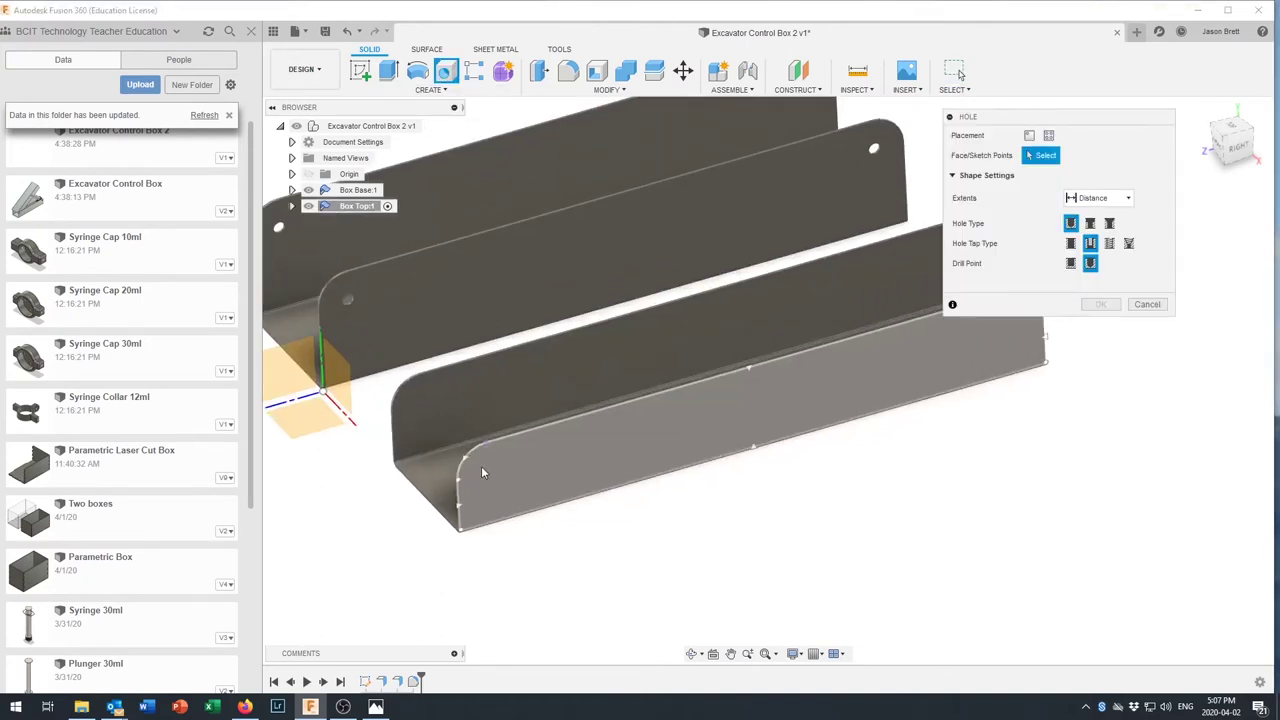
{"action": "scroll", "coordinate": [481, 466], "scroll_direction": "up", "scroll_amount": 2}
{"action": "left_click", "coordinate": [483, 466]}
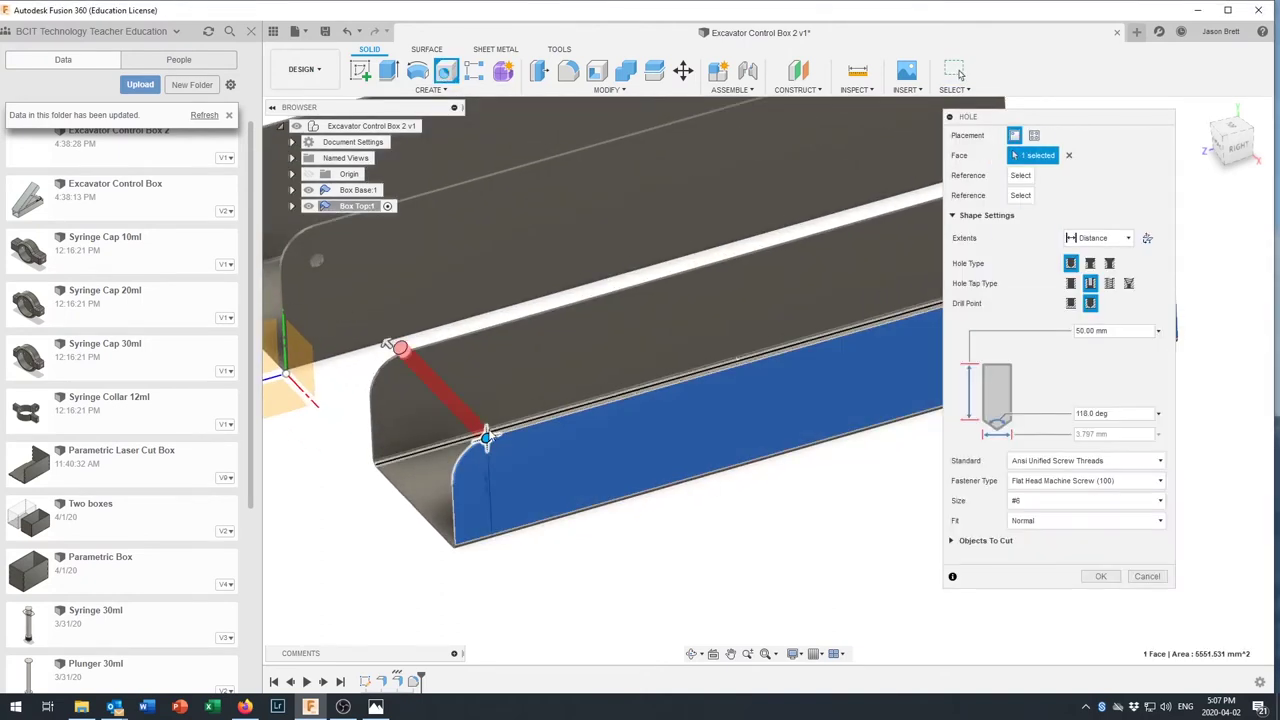
{"action": "left_click_drag", "start_coordinate": [486, 437], "coordinate": [487, 474]}
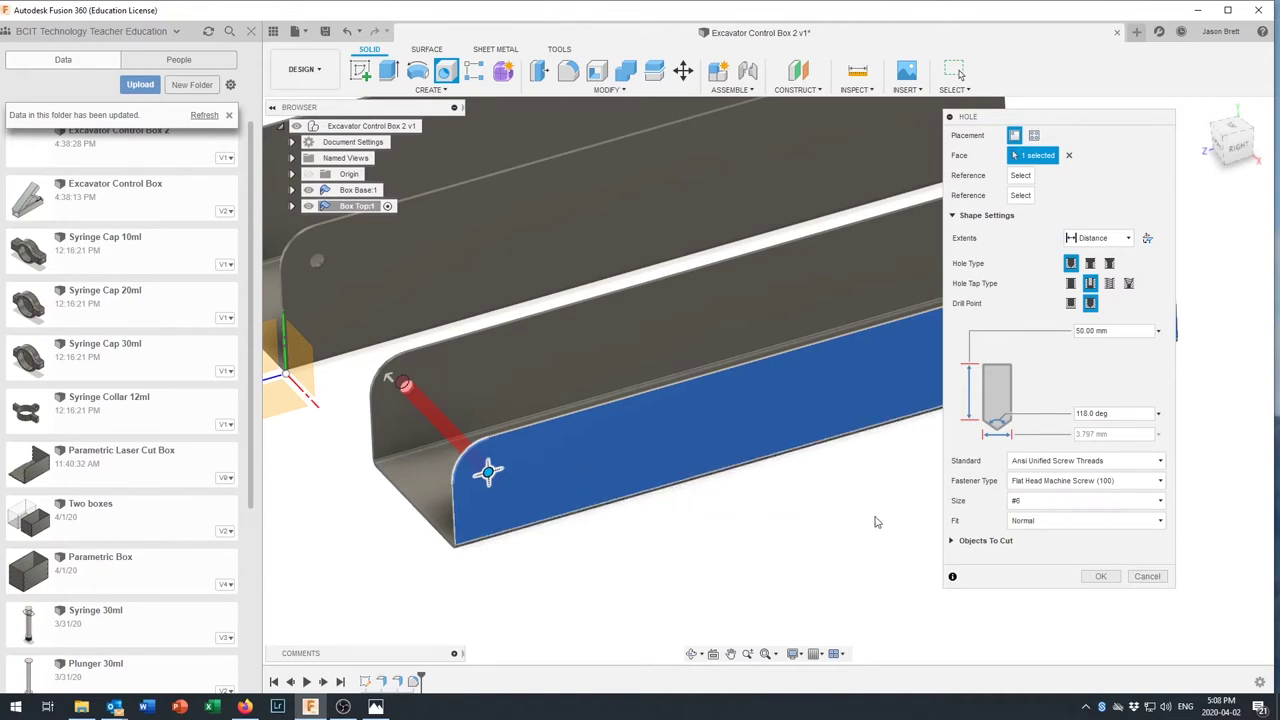
{"action": "left_click", "coordinate": [1098, 238]}
{"action": "left_click", "coordinate": [1088, 273]}
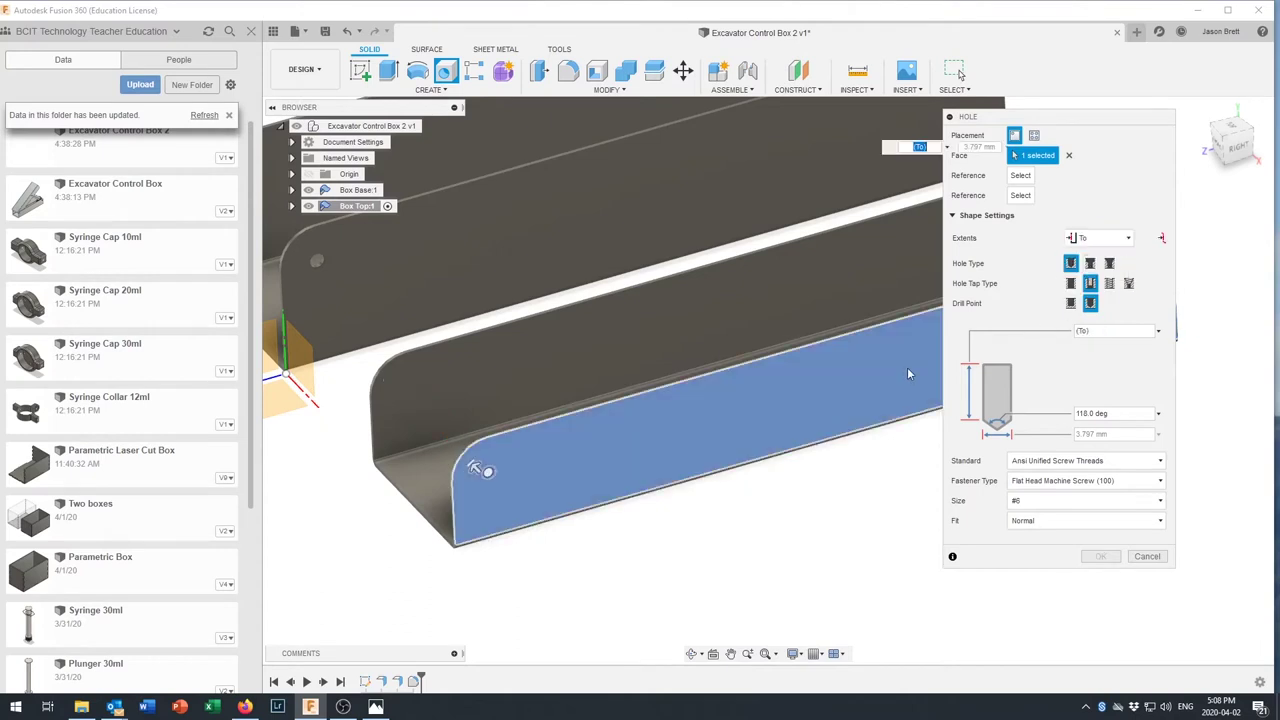
{"action": "middle_click_drag", "start_coordinate": [772, 407], "coordinate": [672, 468], "text": "shift"}
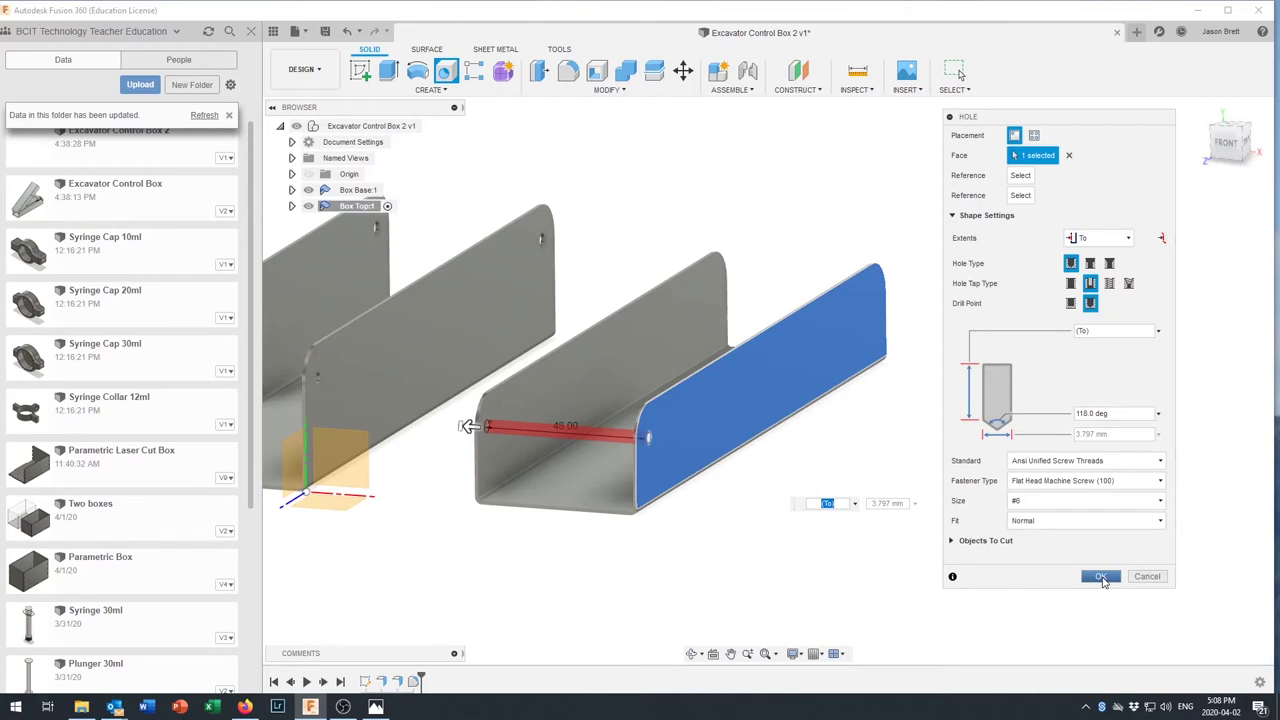
{"action": "left_click", "coordinate": [1101, 577]}
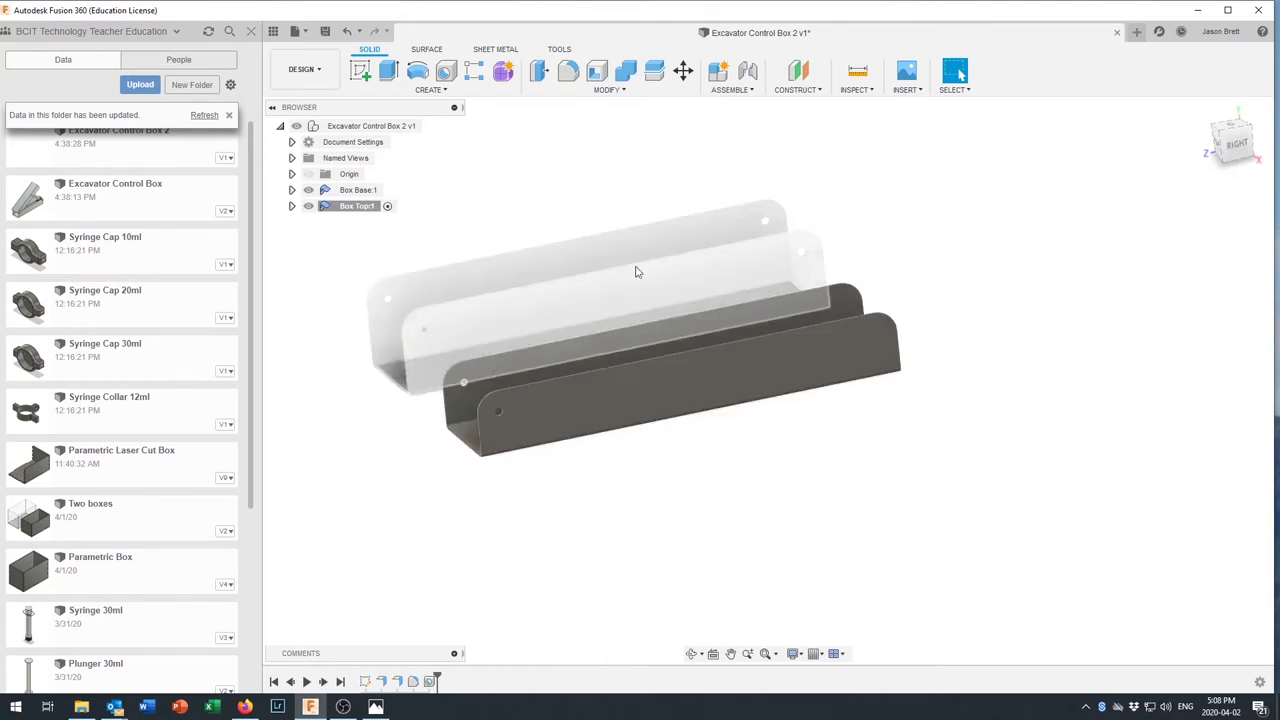
Place a second hole farther along the same Box Top flange face, 10 mm from its upper edge, cutting both flanges
{"action": "left_click", "coordinate": [445, 75]}
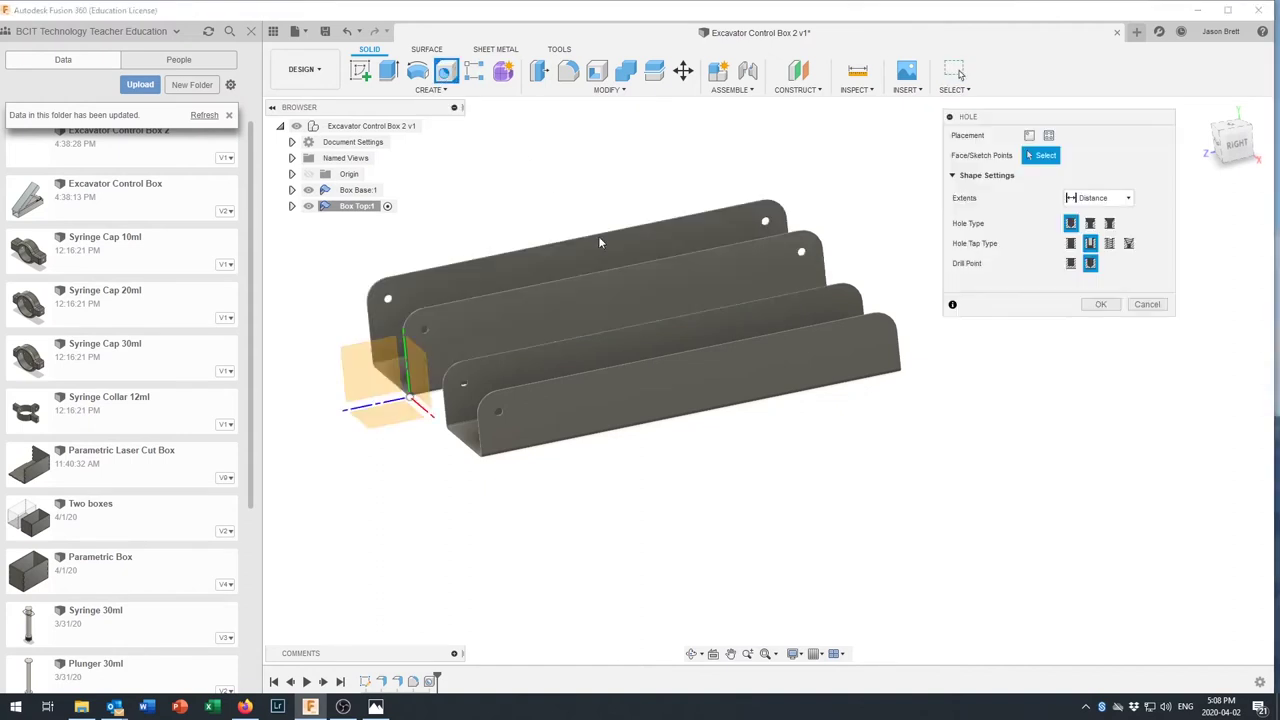
{"action": "left_click", "coordinate": [743, 362]}
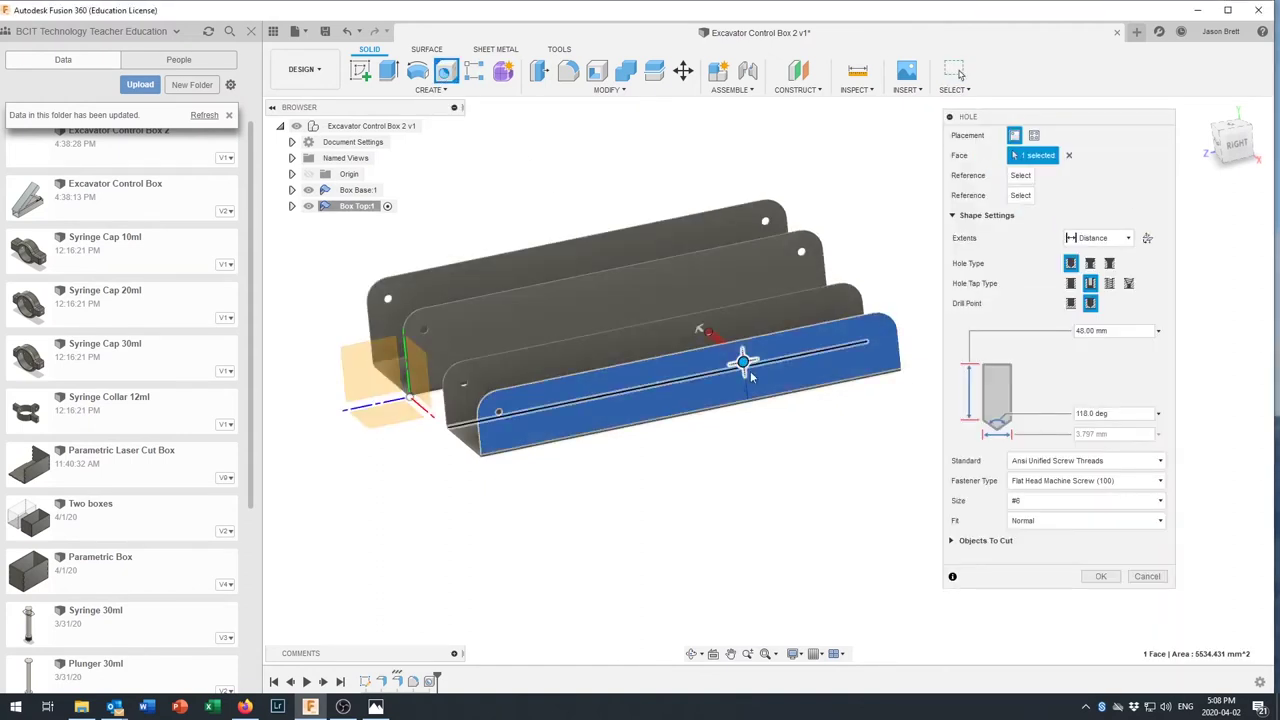
{"action": "scroll", "coordinate": [808, 392], "scroll_direction": "up", "scroll_amount": 3}
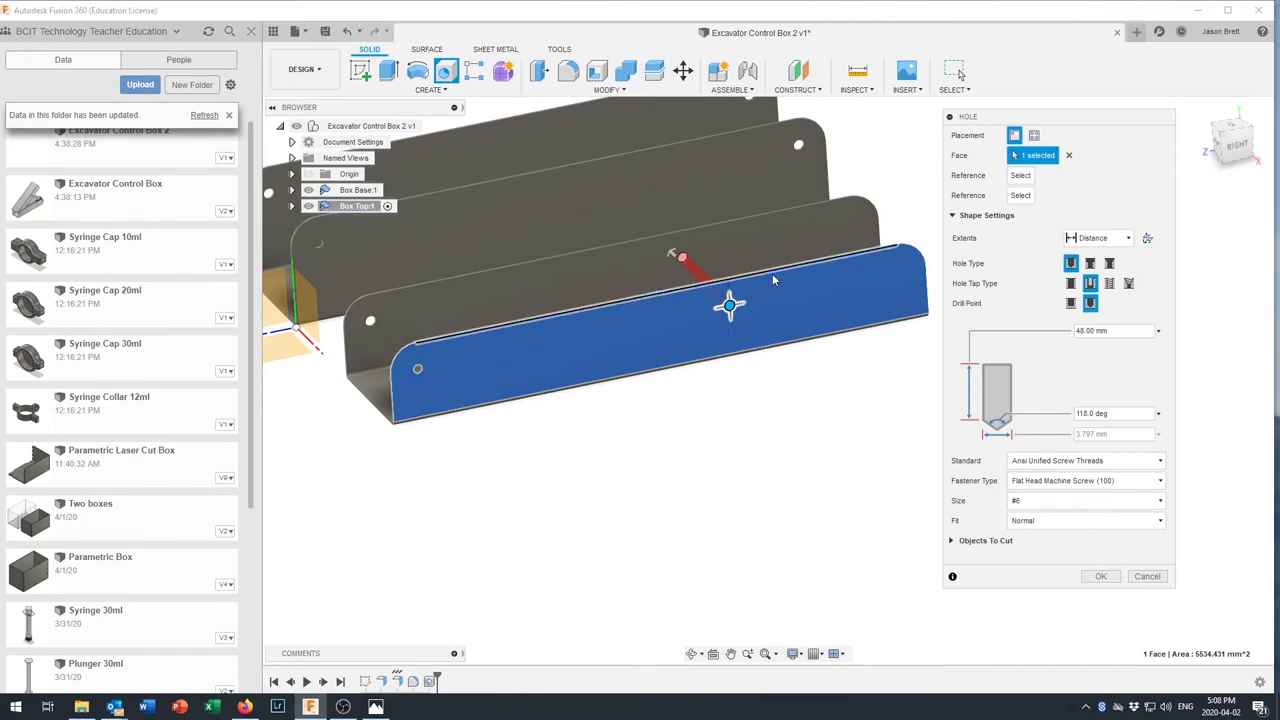
{"action": "scroll", "coordinate": [772, 274], "scroll_direction": "up", "scroll_amount": 2}
{"action": "scroll", "coordinate": [745, 286], "scroll_direction": "up", "scroll_amount": 1}
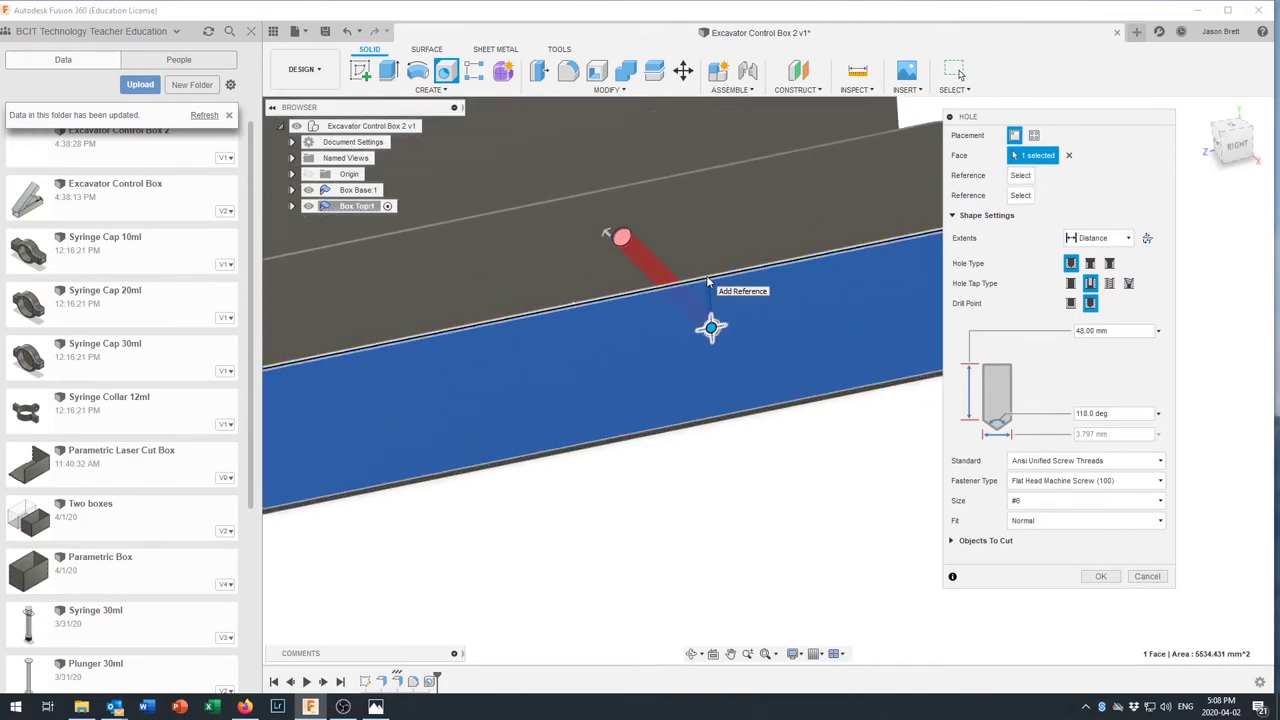
{"action": "left_click", "coordinate": [710, 285]}
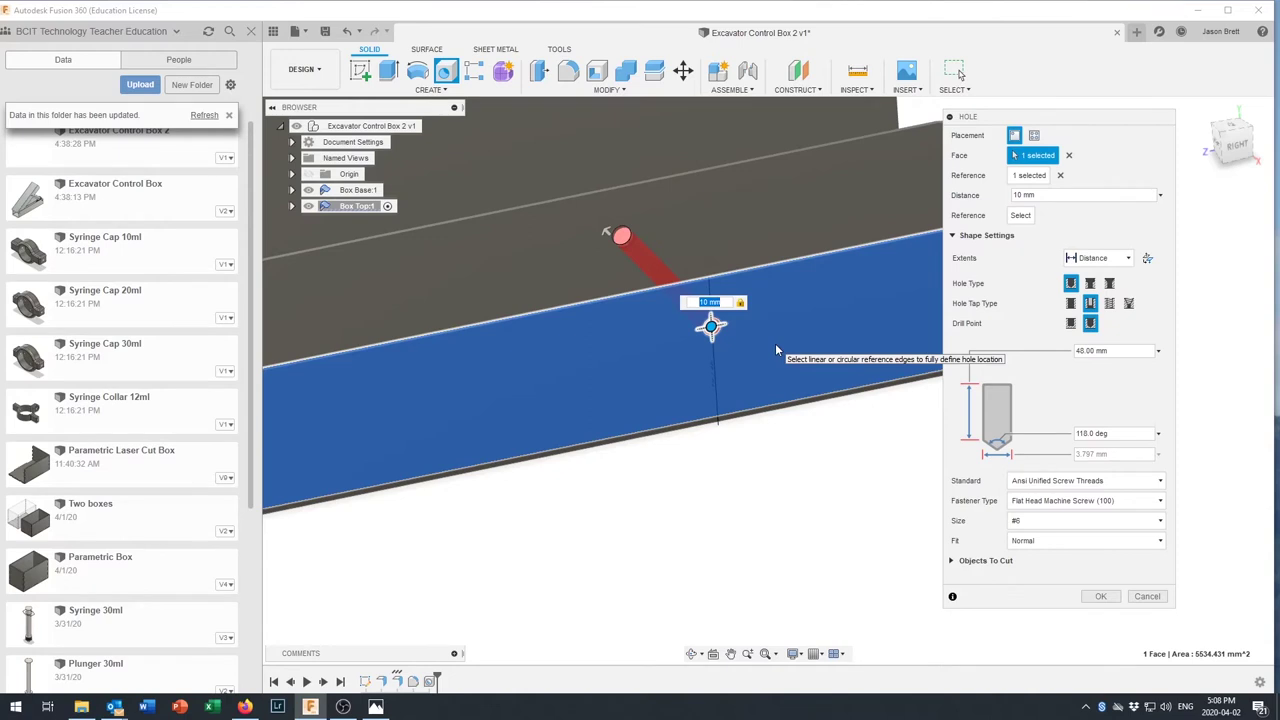
{"action": "key", "text": "Return"}
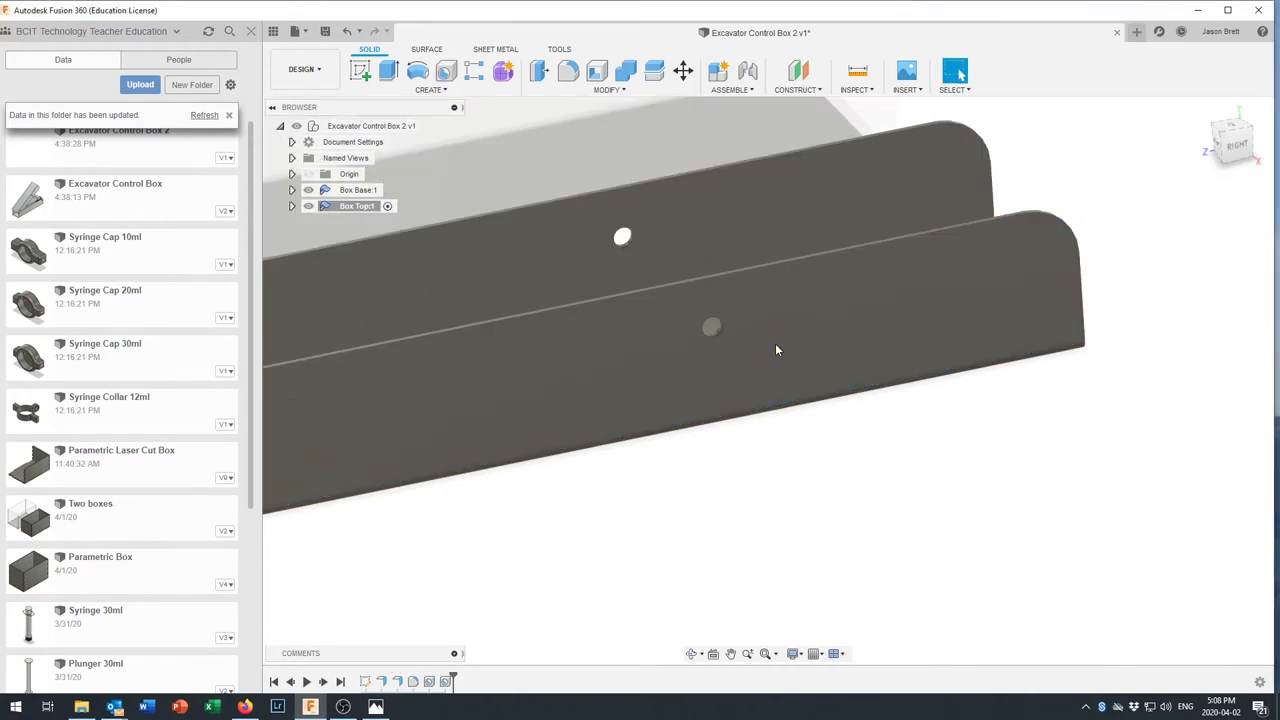
Edit the second hole to add the flange's far end edge as a reference at a distance of 70 mm
{"action": "left_click", "coordinate": [293, 206]}
{"action": "left_click", "coordinate": [293, 206]}
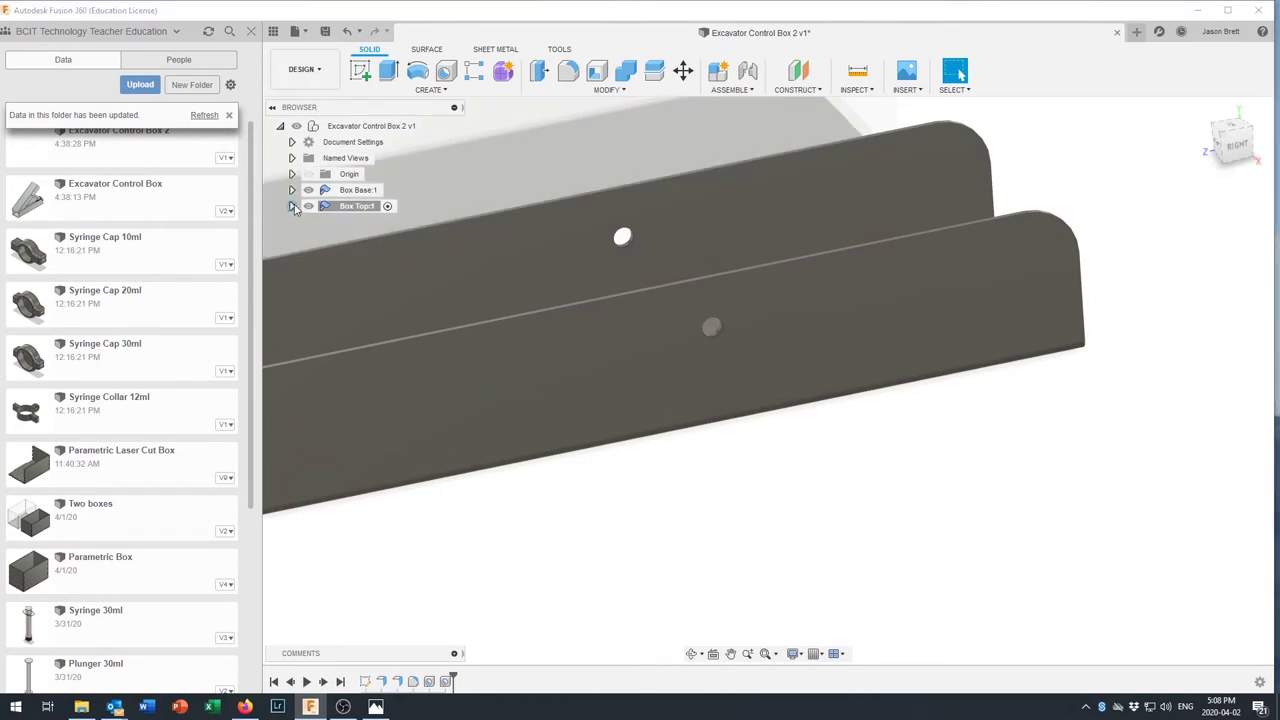
{"action": "double_click", "coordinate": [446, 681]}
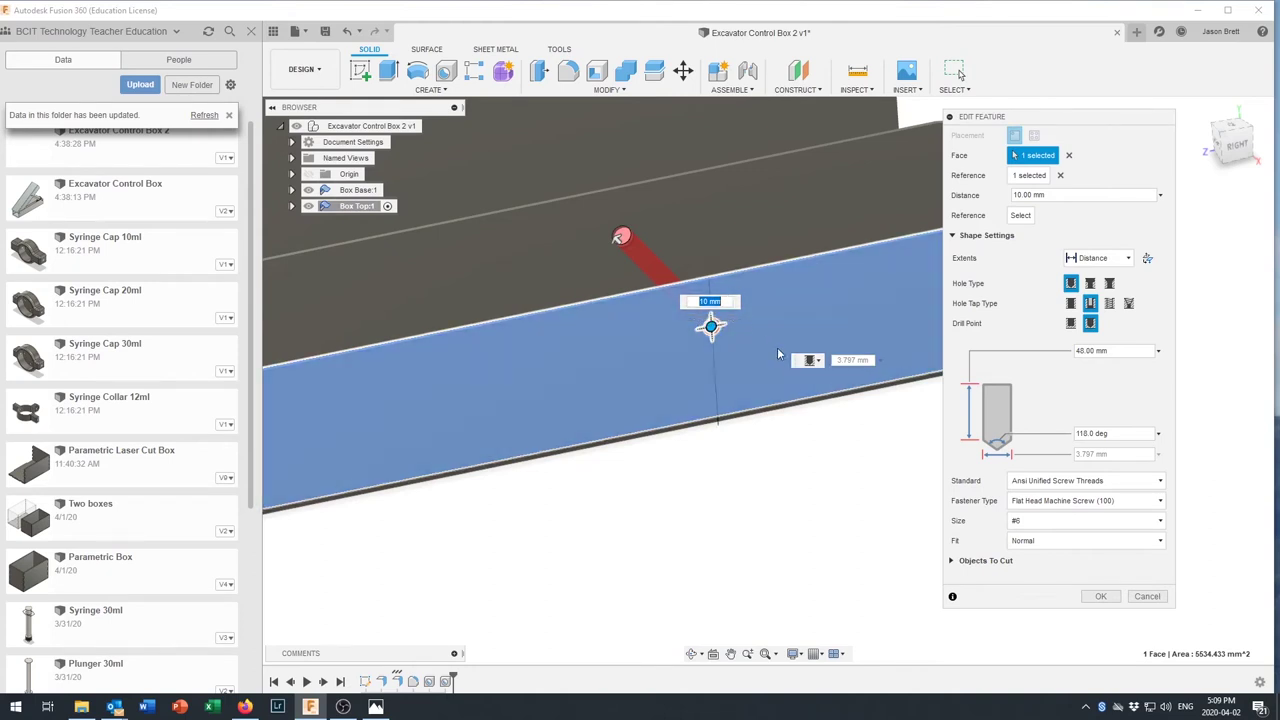
{"action": "scroll", "coordinate": [776, 355], "scroll_direction": "down", "scroll_amount": 3}
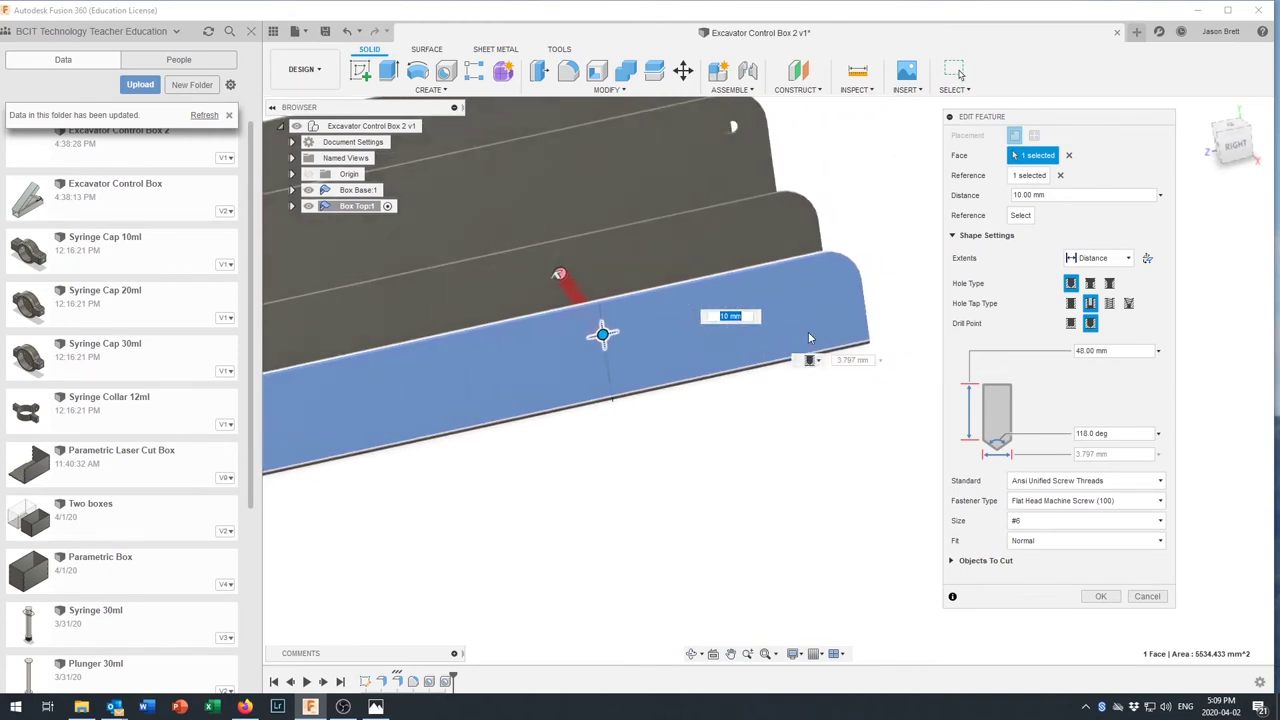
{"action": "scroll", "coordinate": [808, 331], "scroll_direction": "up", "scroll_amount": 2}
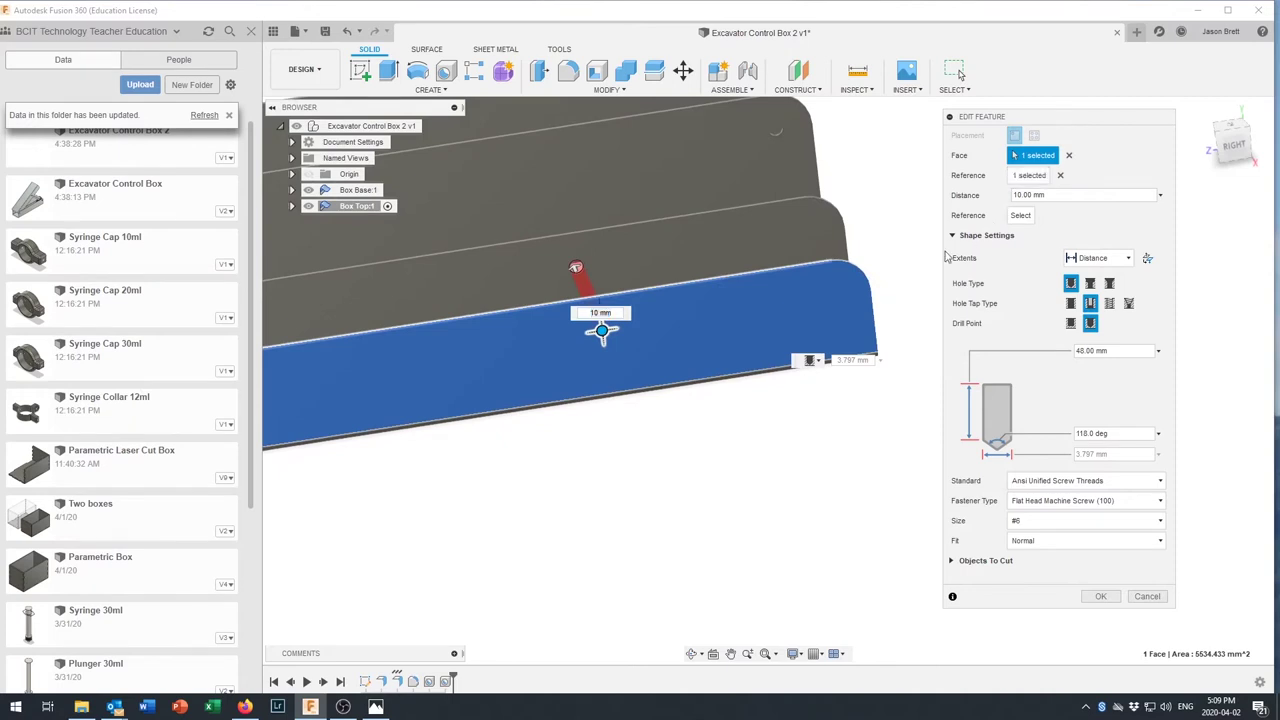
{"action": "scroll", "coordinate": [880, 316], "scroll_direction": "up", "scroll_amount": 3}
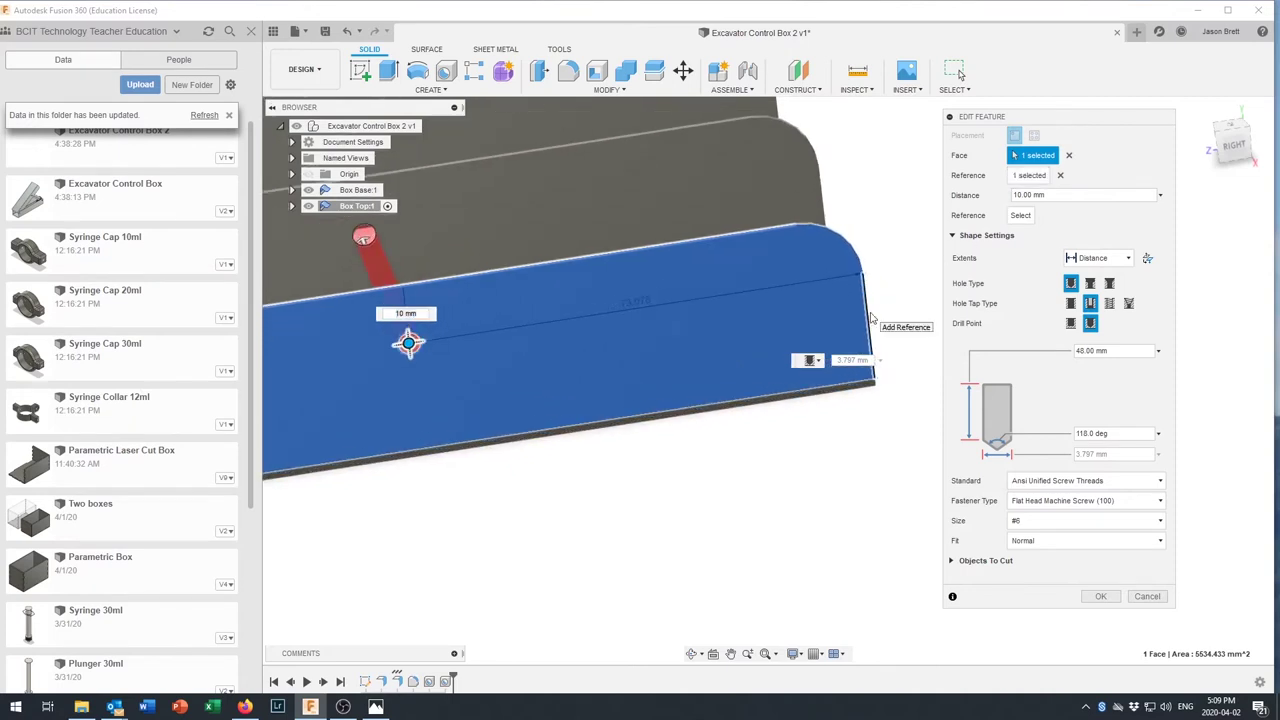
{"action": "scroll", "coordinate": [870, 318], "scroll_direction": "up", "scroll_amount": 2}
{"action": "left_click", "coordinate": [870, 318]}
{"action": "scroll", "coordinate": [864, 316], "scroll_direction": "down", "scroll_amount": 3}
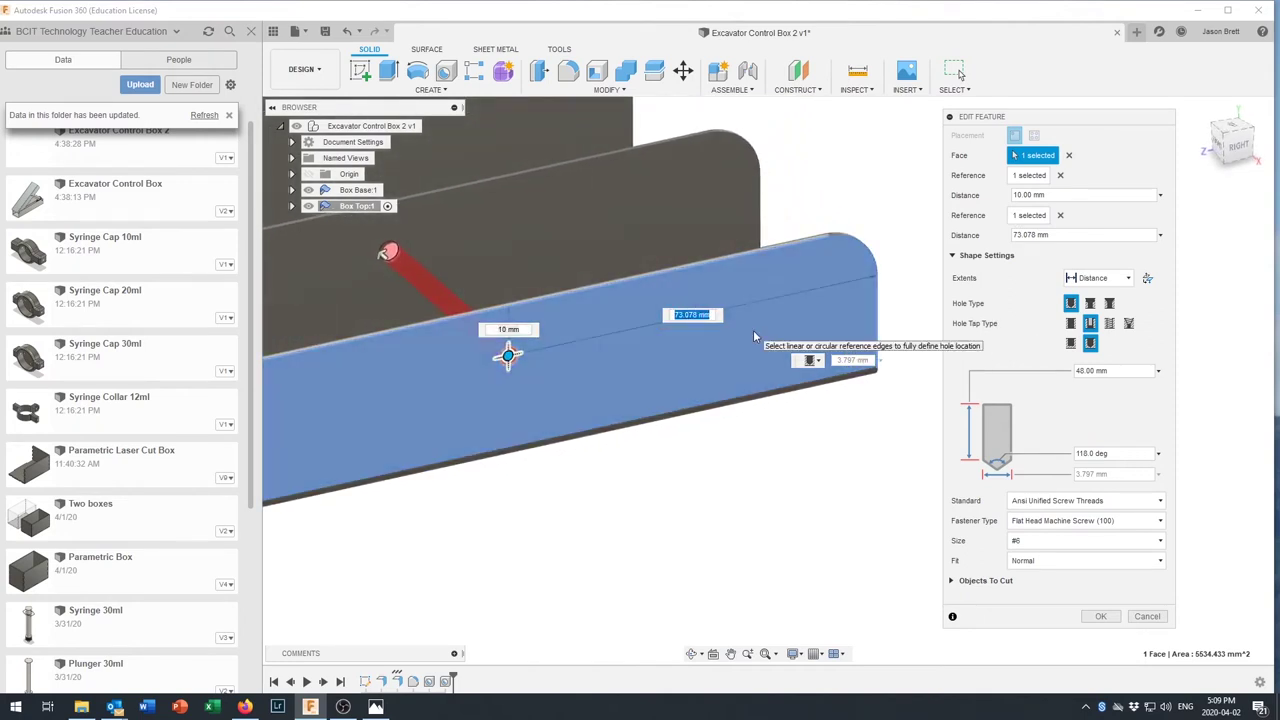
{"action": "type", "text": "70"}
{"action": "key", "text": "Return"}
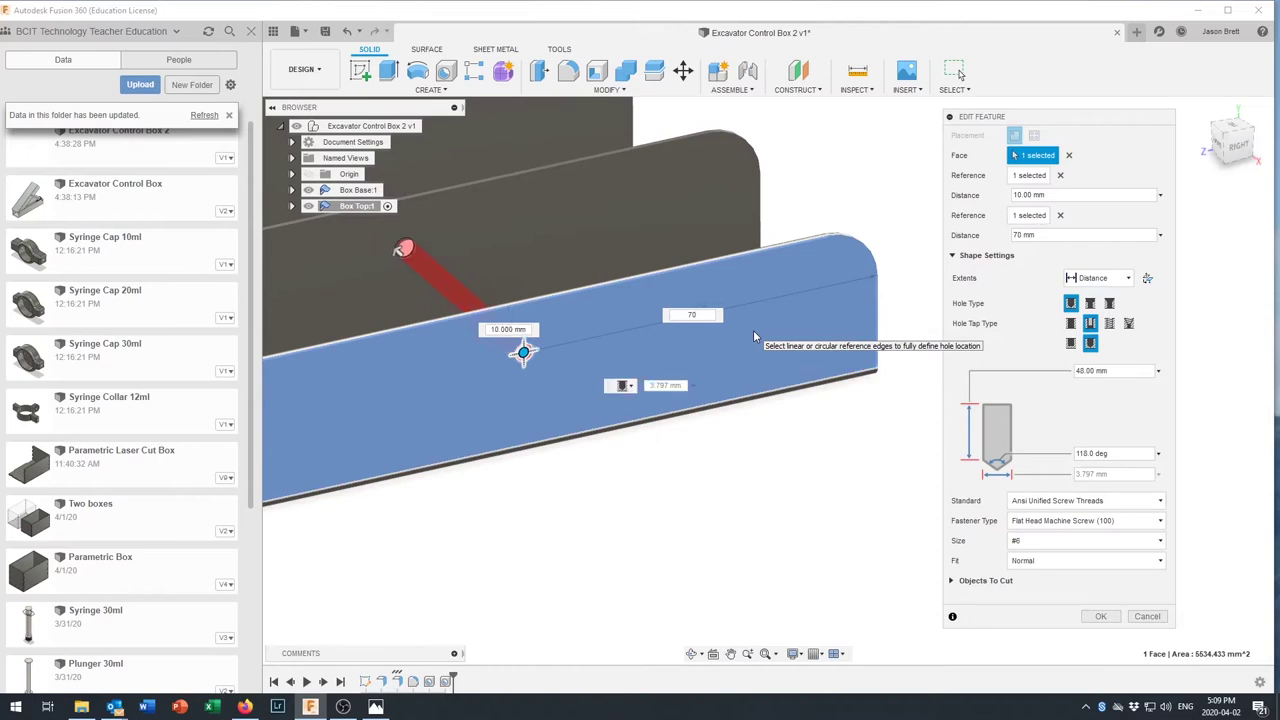
{"action": "key", "text": "Tab"}
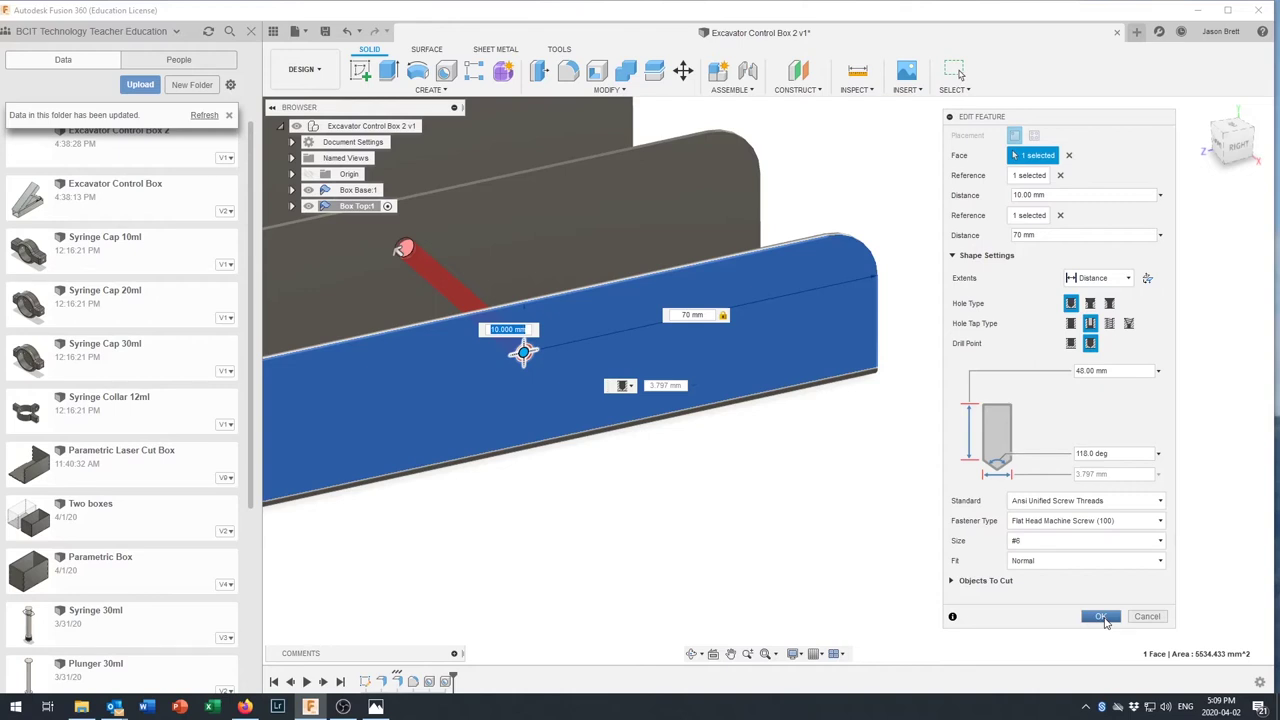
{"action": "left_click", "coordinate": [1101, 617]}
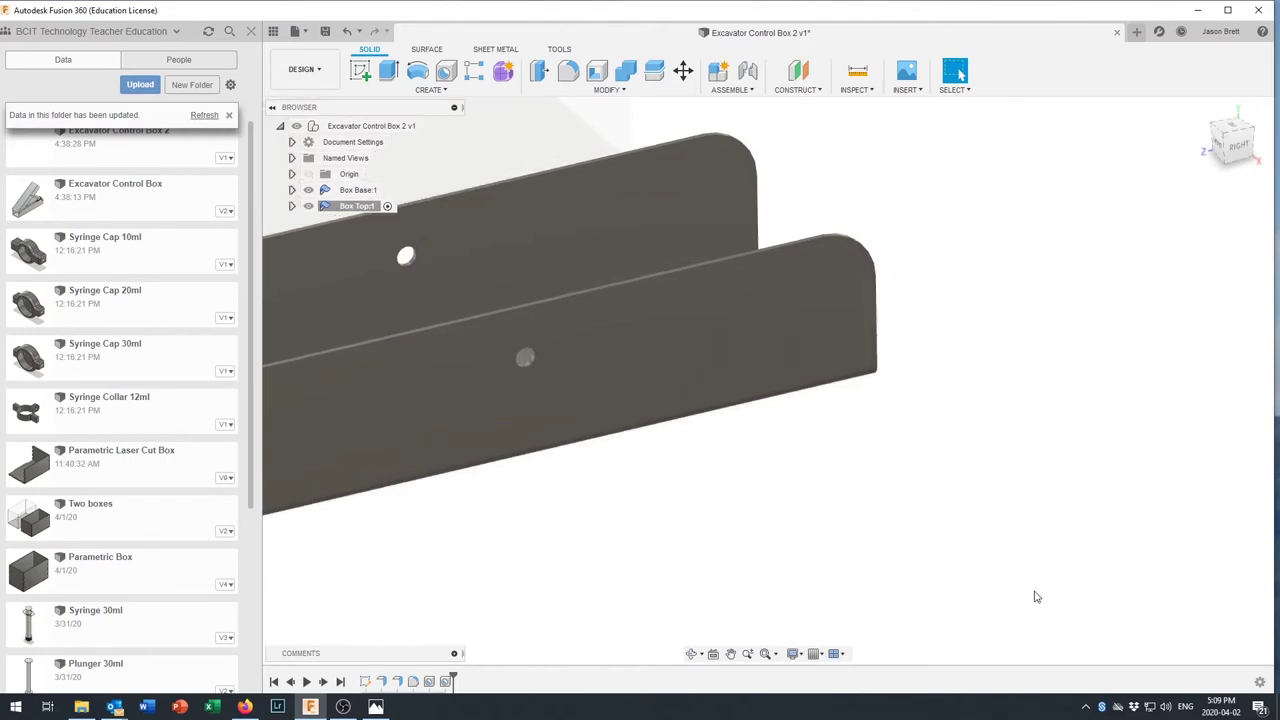
Save the design as a new version with the description User Saved
{"action": "scroll", "coordinate": [961, 565], "scroll_direction": "down", "scroll_amount": 3}
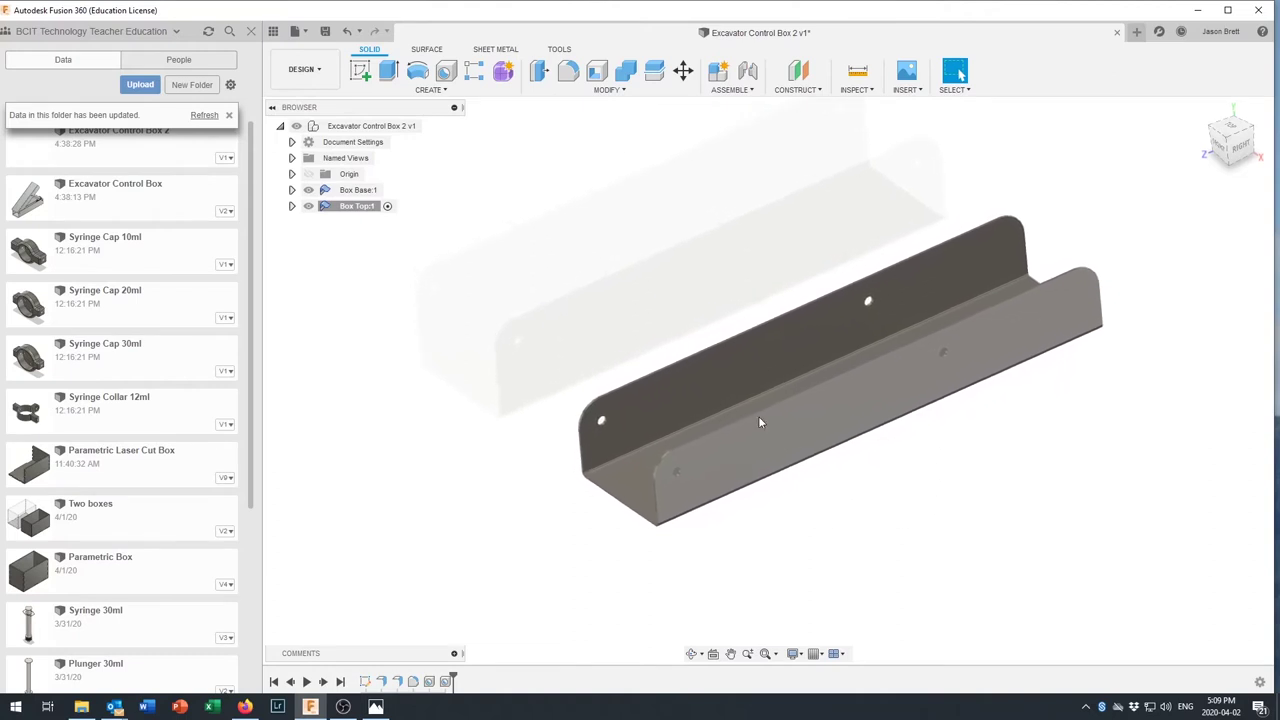
{"action": "left_click", "coordinate": [325, 33]}
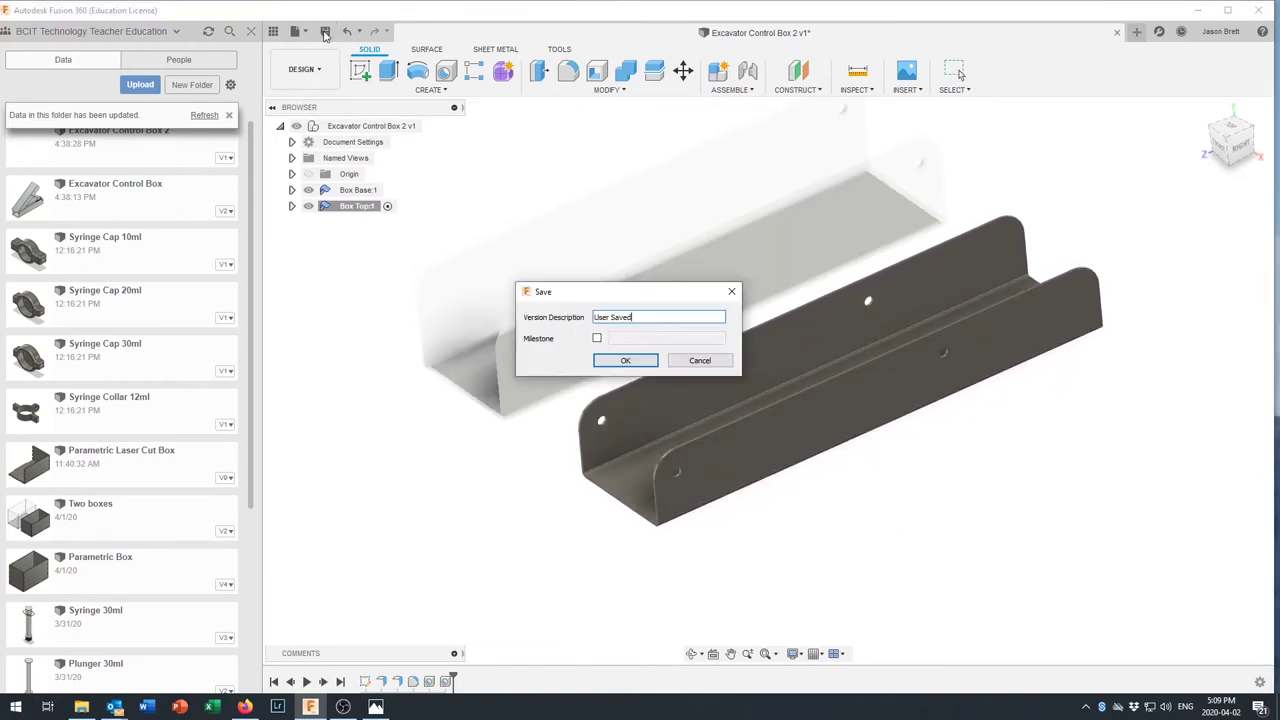
{"action": "left_click", "coordinate": [626, 361]}
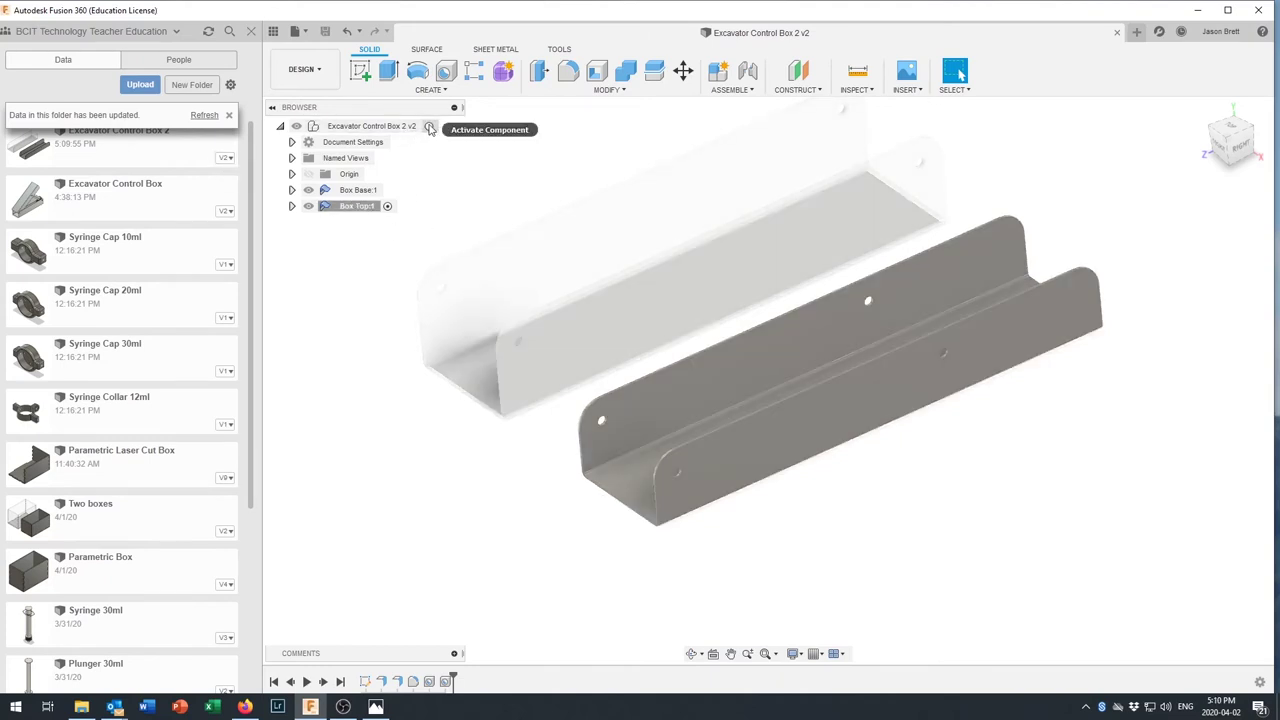
Activate the top-level assembly and start a joint, snapping its first component to the near hole in Box Top's outer flange
{"action": "left_click", "coordinate": [429, 128]}
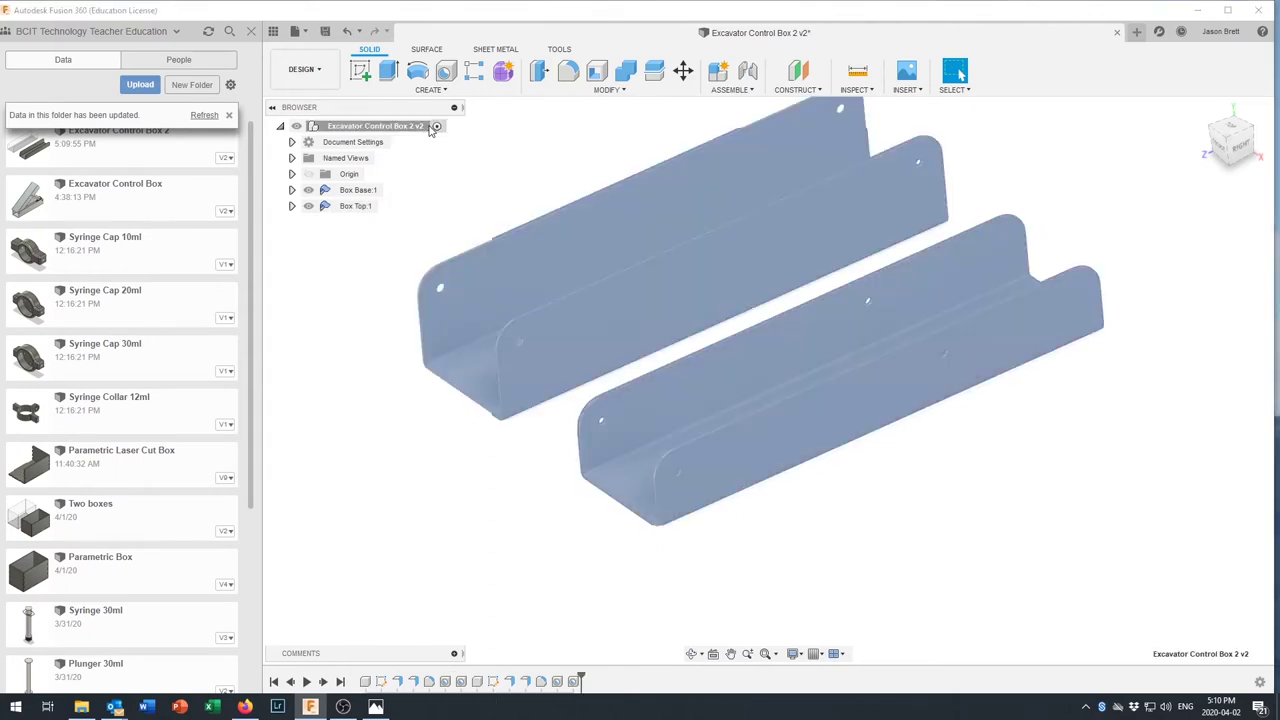
{"action": "mouse_move", "coordinate": [800, 440]}
{"action": "middle_mouse_down", "text": "shift"}
{"action": "mouse_move", "coordinate": [829, 463]}
{"action": "mouse_move", "coordinate": [806, 443]}
{"action": "mouse_move", "coordinate": [814, 417]}
{"action": "mouse_move", "coordinate": [753, 119]}
{"action": "middle_mouse_up", "text": "shift"}
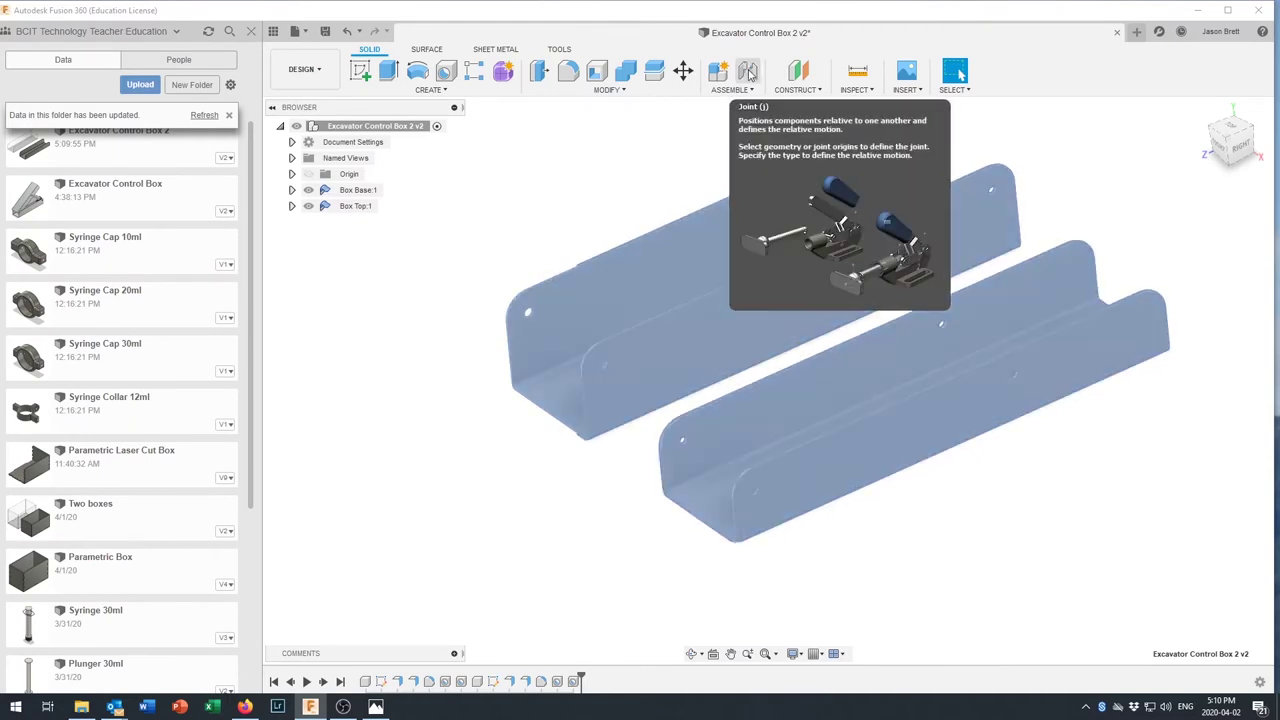
{"action": "left_click", "coordinate": [749, 72]}
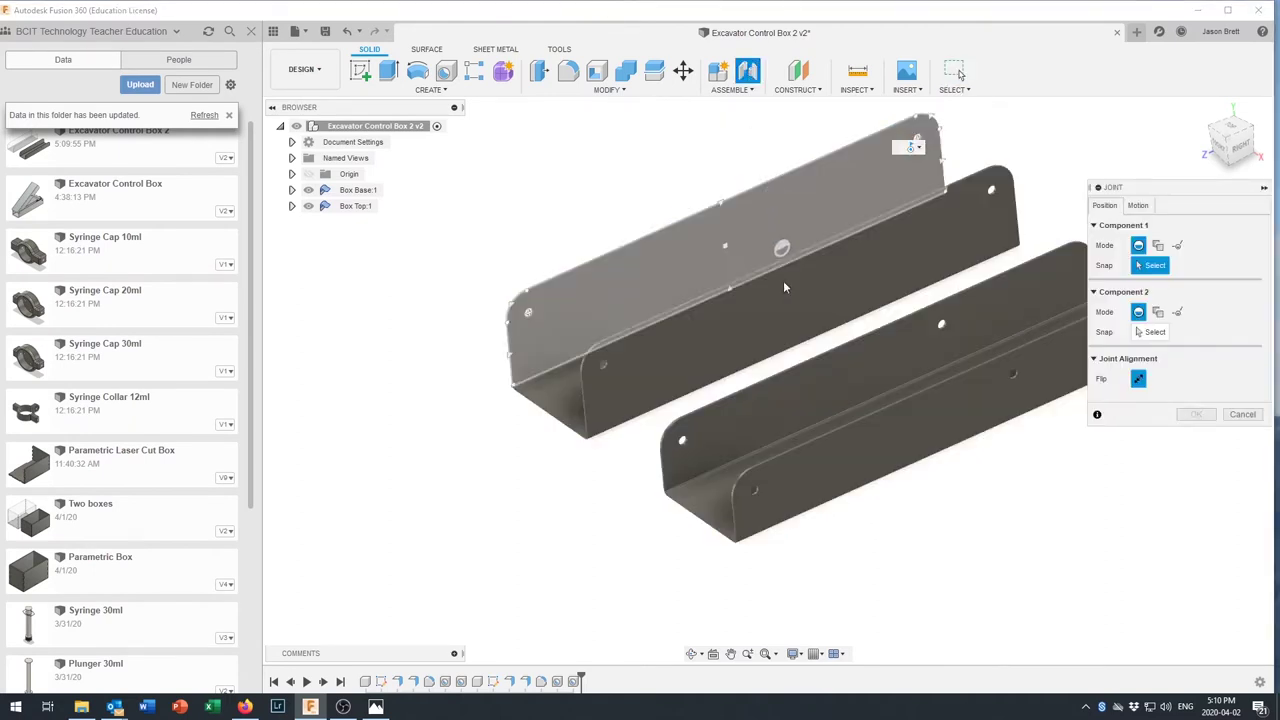
{"action": "scroll", "coordinate": [740, 492], "scroll_direction": "up", "scroll_amount": 5}
{"action": "scroll", "coordinate": [760, 486], "scroll_direction": "up", "scroll_amount": 2}
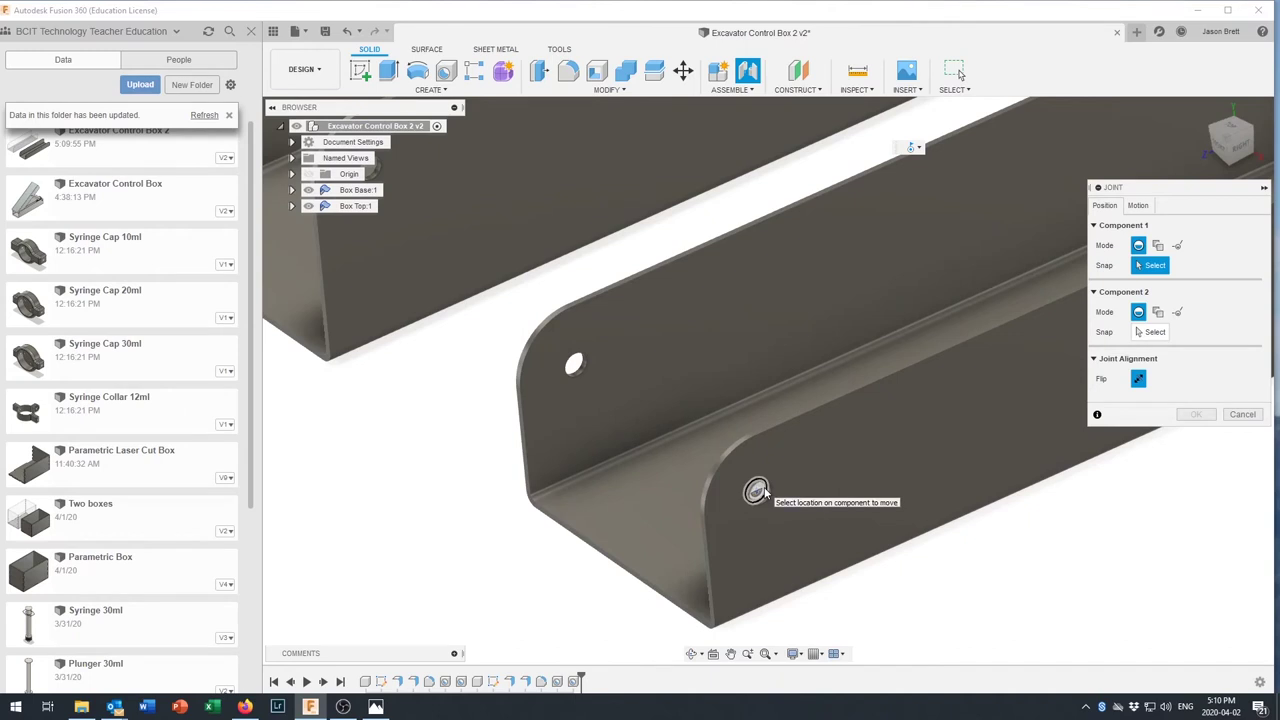
{"action": "scroll", "coordinate": [762, 489], "scroll_direction": "up", "scroll_amount": 3}
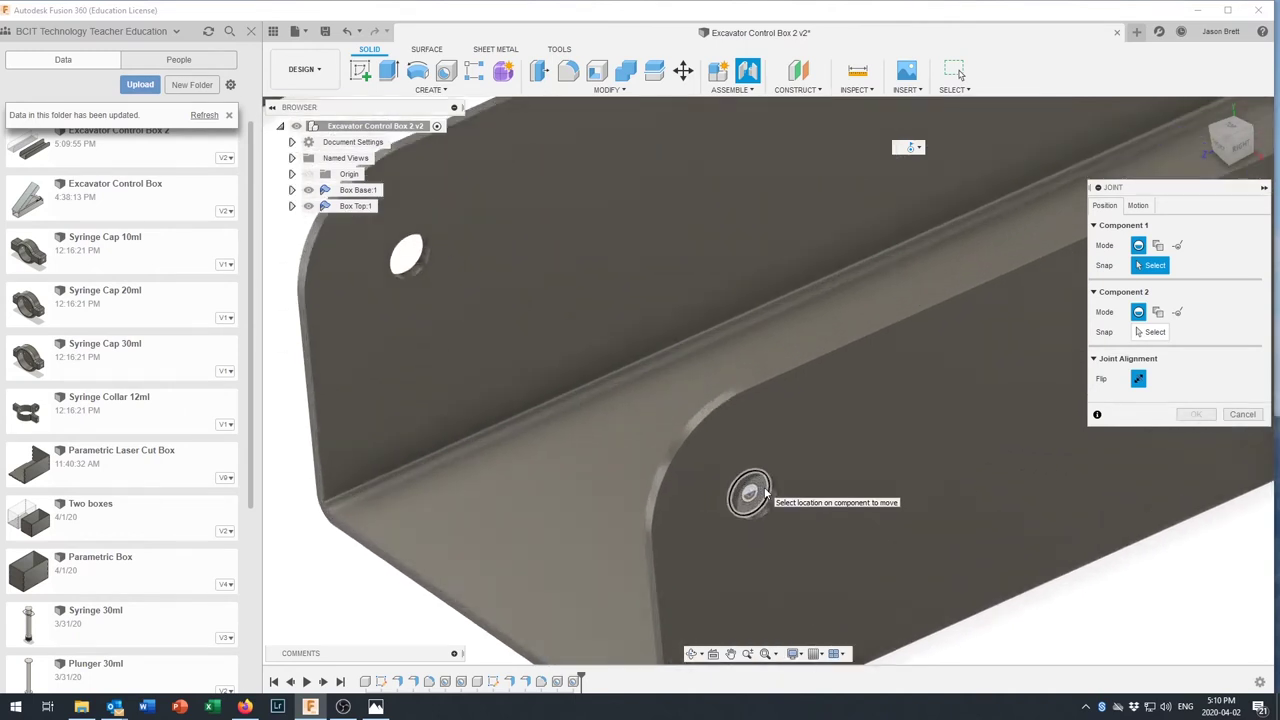
{"action": "scroll", "coordinate": [765, 490], "scroll_direction": "down", "scroll_amount": 2}
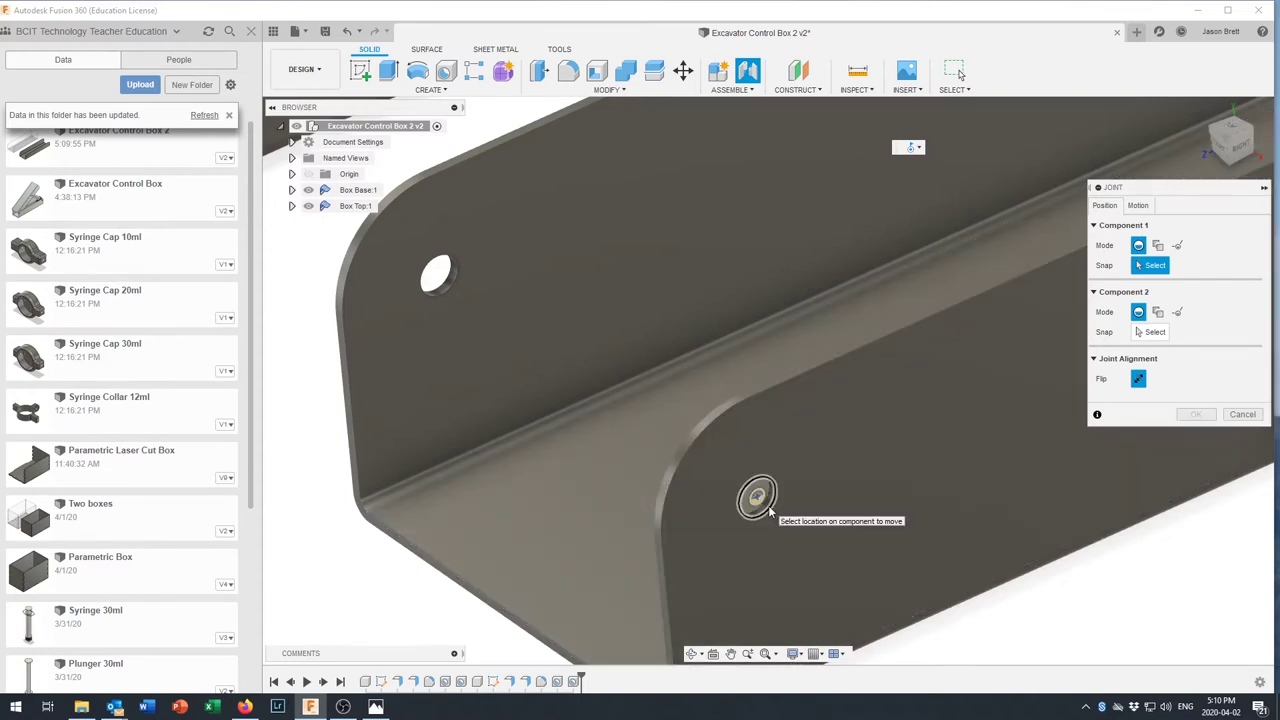
{"action": "left_click", "coordinate": [768, 505]}
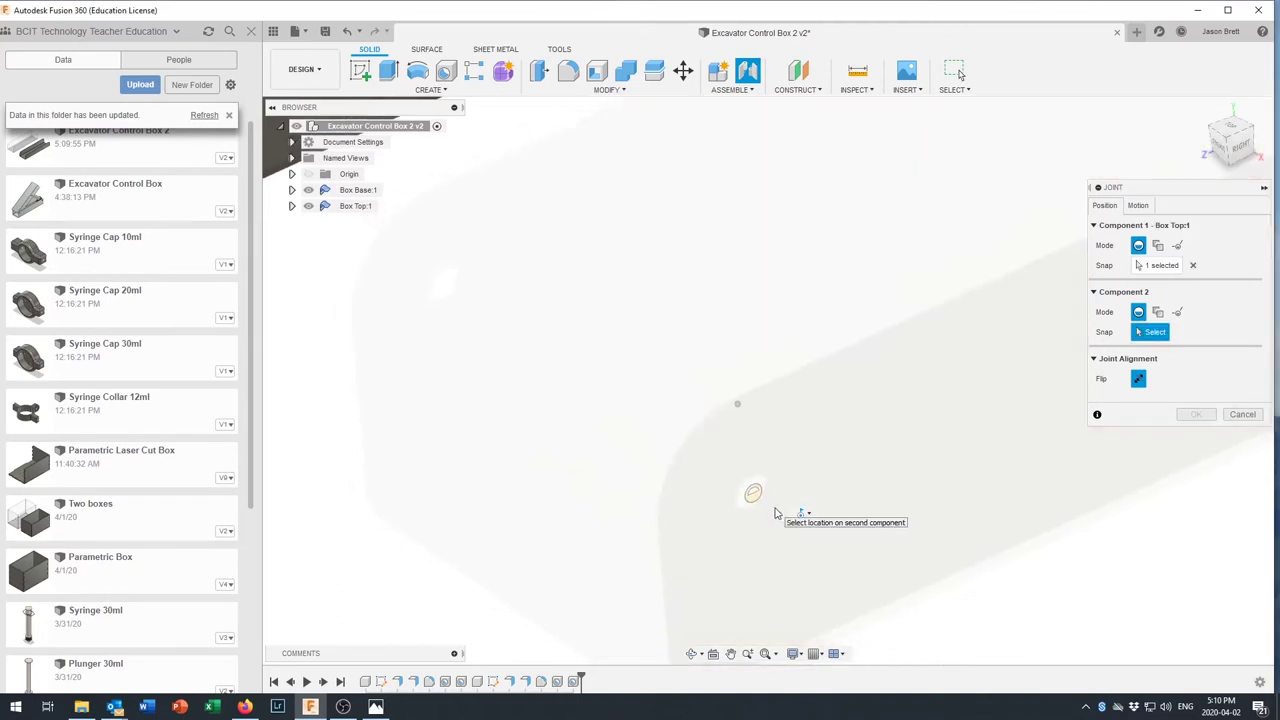
Snap the joint's second component to the near hole in Box Base's far flange and flip the alignment so the two channels enclose each other
{"action": "scroll", "coordinate": [775, 513], "scroll_direction": "down", "scroll_amount": 5}
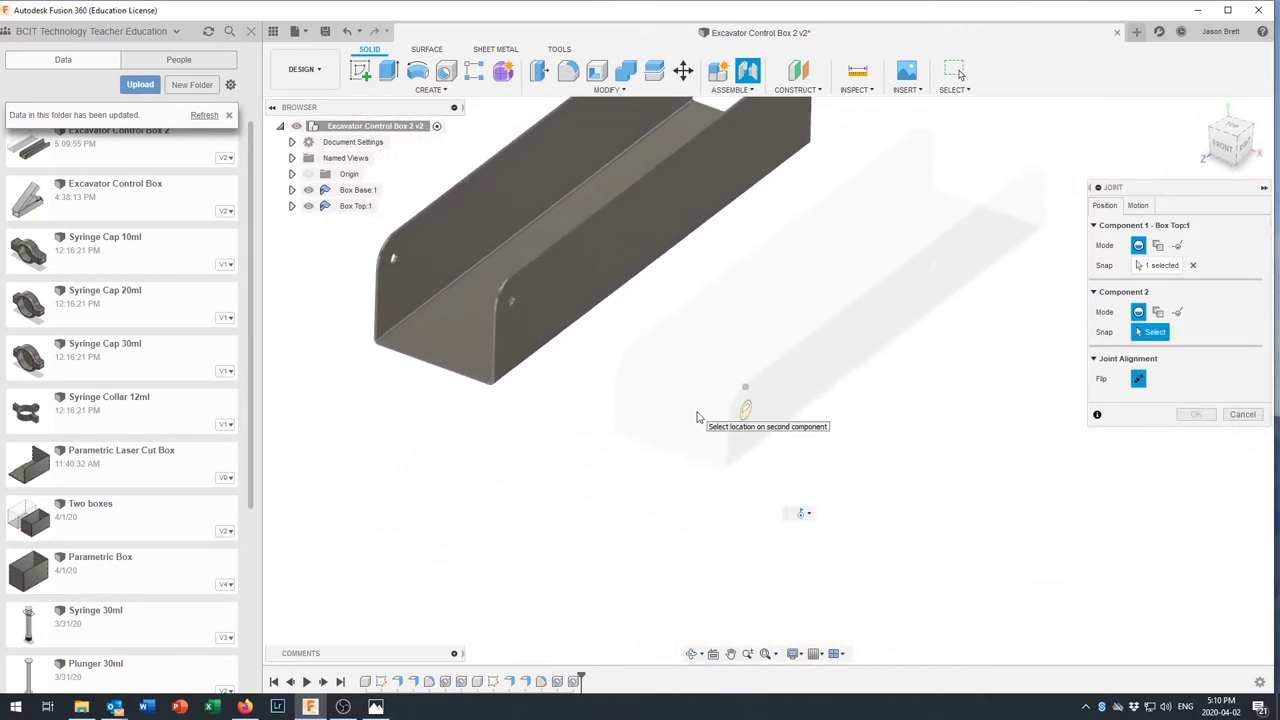
{"action": "middle_click_drag", "start_coordinate": [700, 416], "coordinate": [467, 282], "text": "shift"}
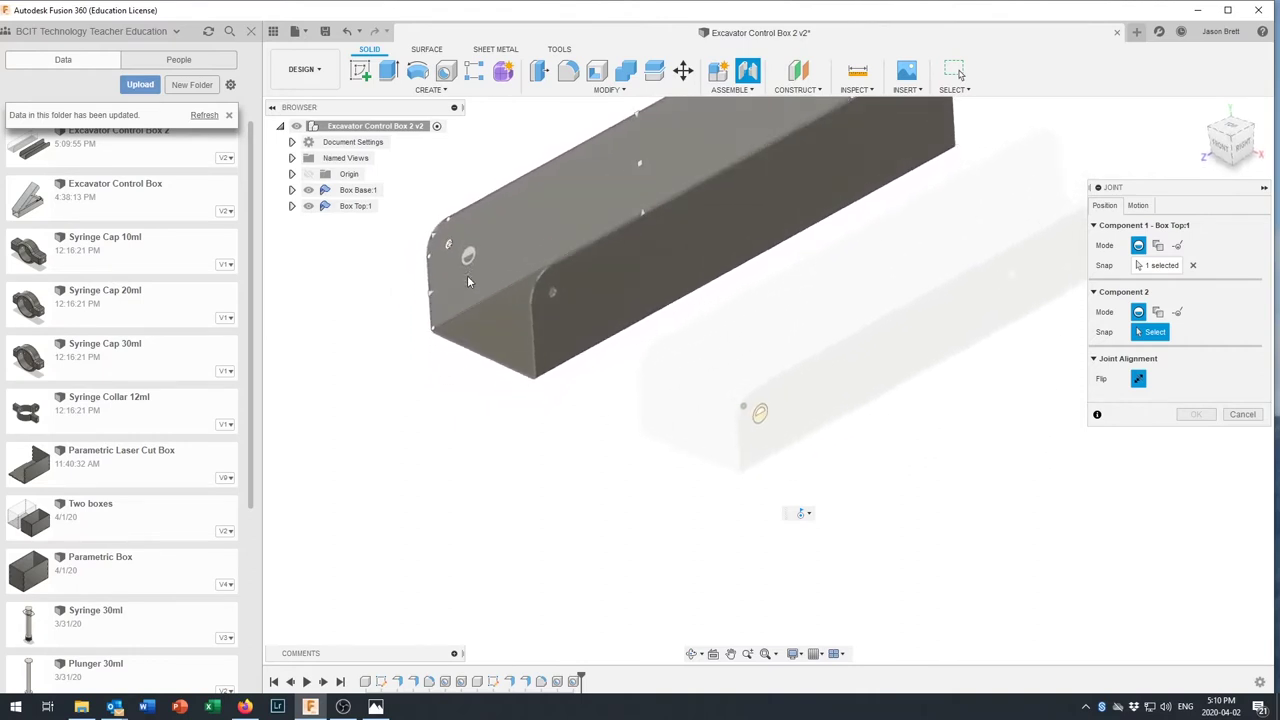
{"action": "scroll", "coordinate": [467, 282], "scroll_direction": "up", "scroll_amount": 3}
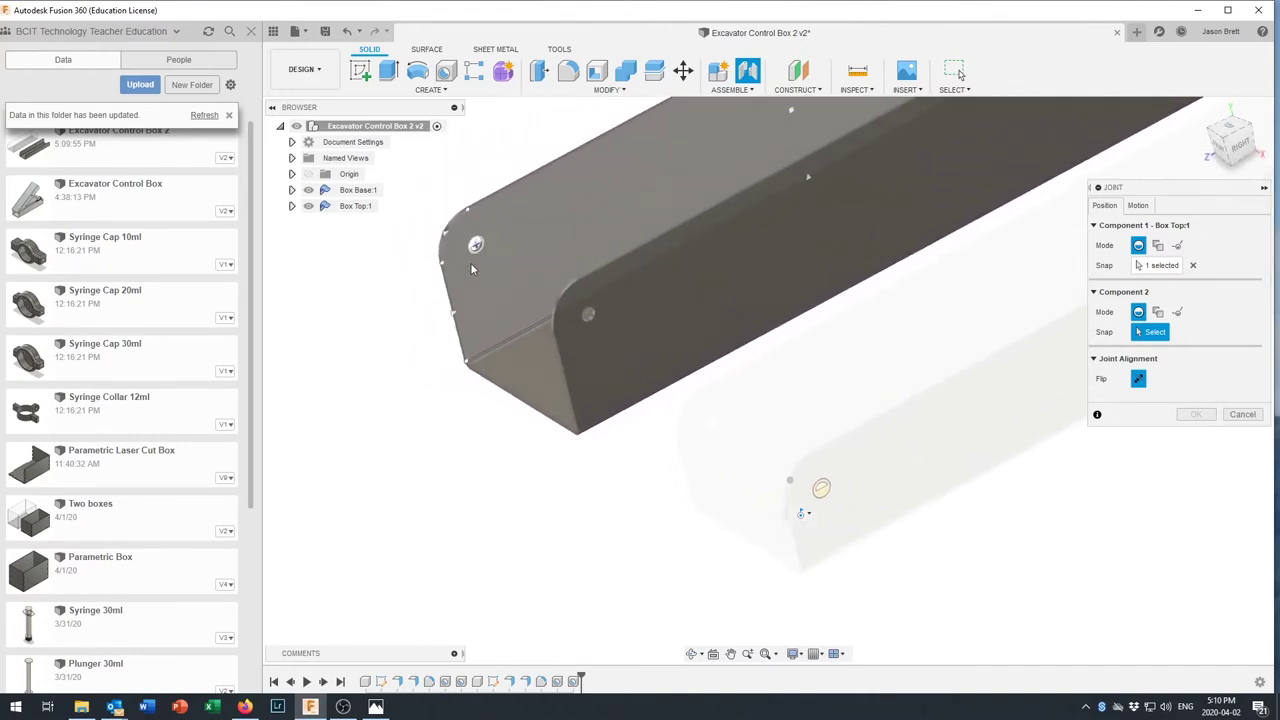
{"action": "scroll", "coordinate": [467, 270], "scroll_direction": "up", "scroll_amount": 5}
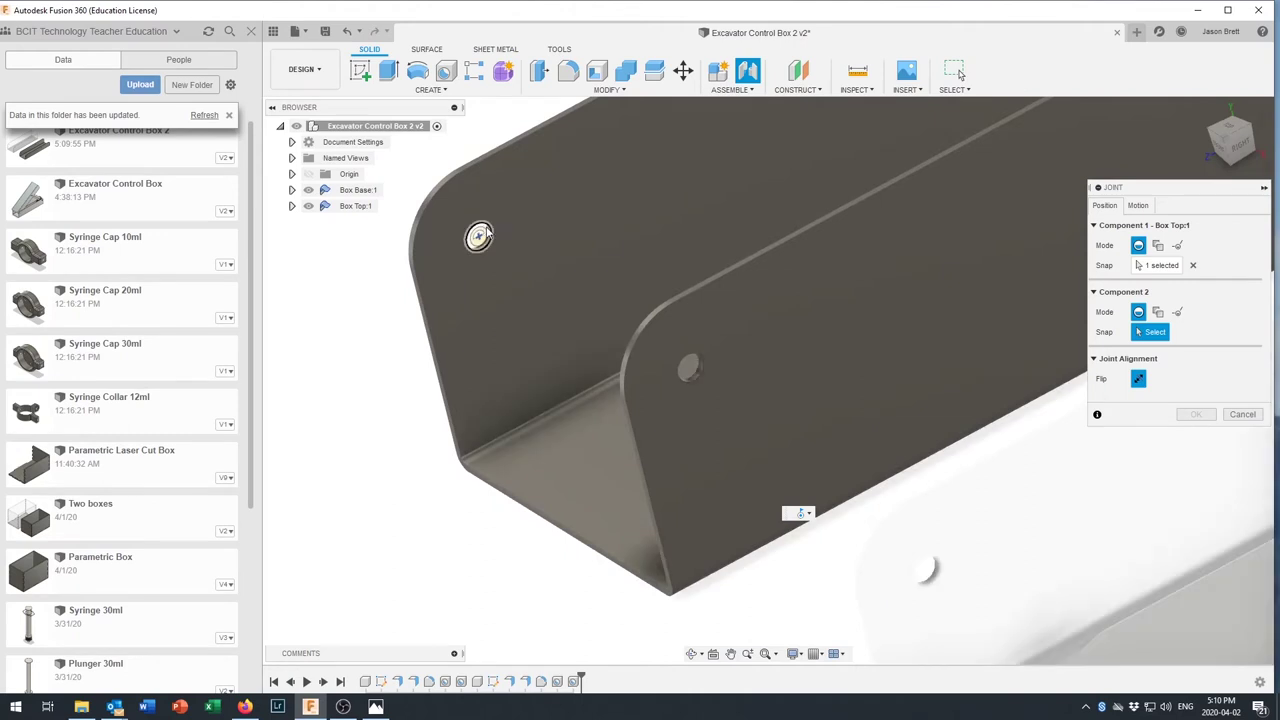
{"action": "left_click", "coordinate": [478, 236]}
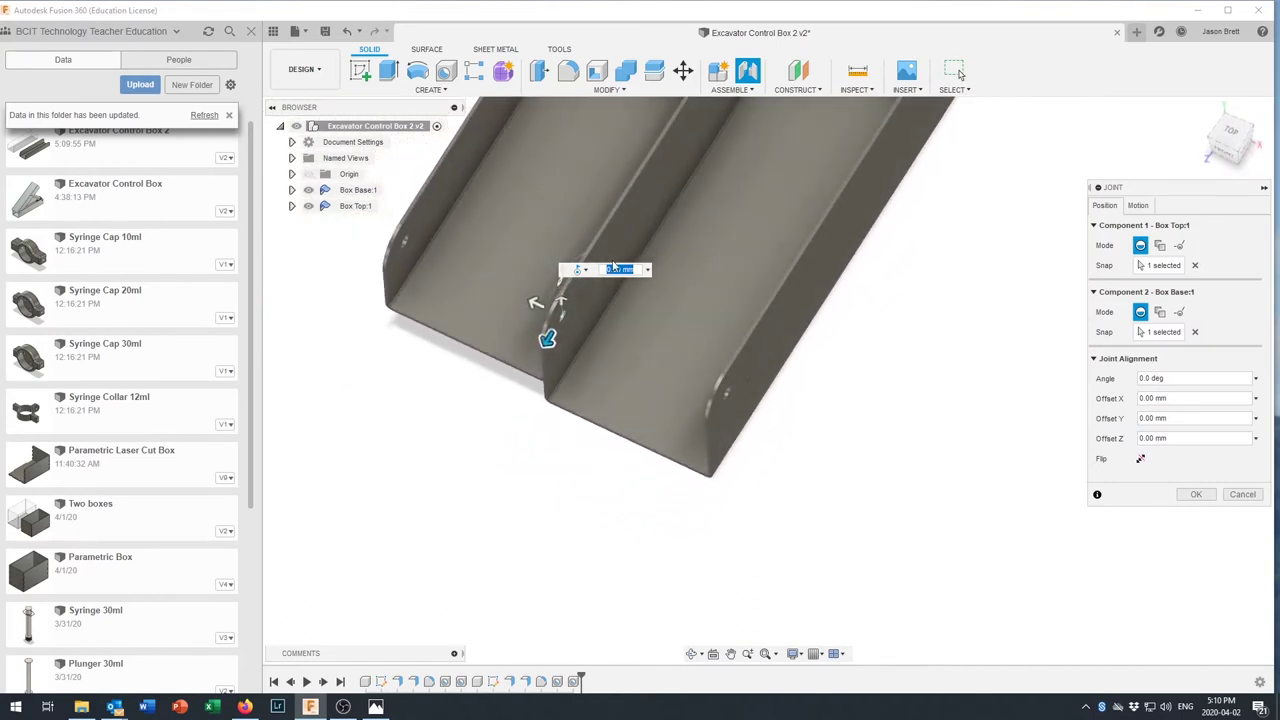
{"action": "left_click", "coordinate": [1139, 459]}
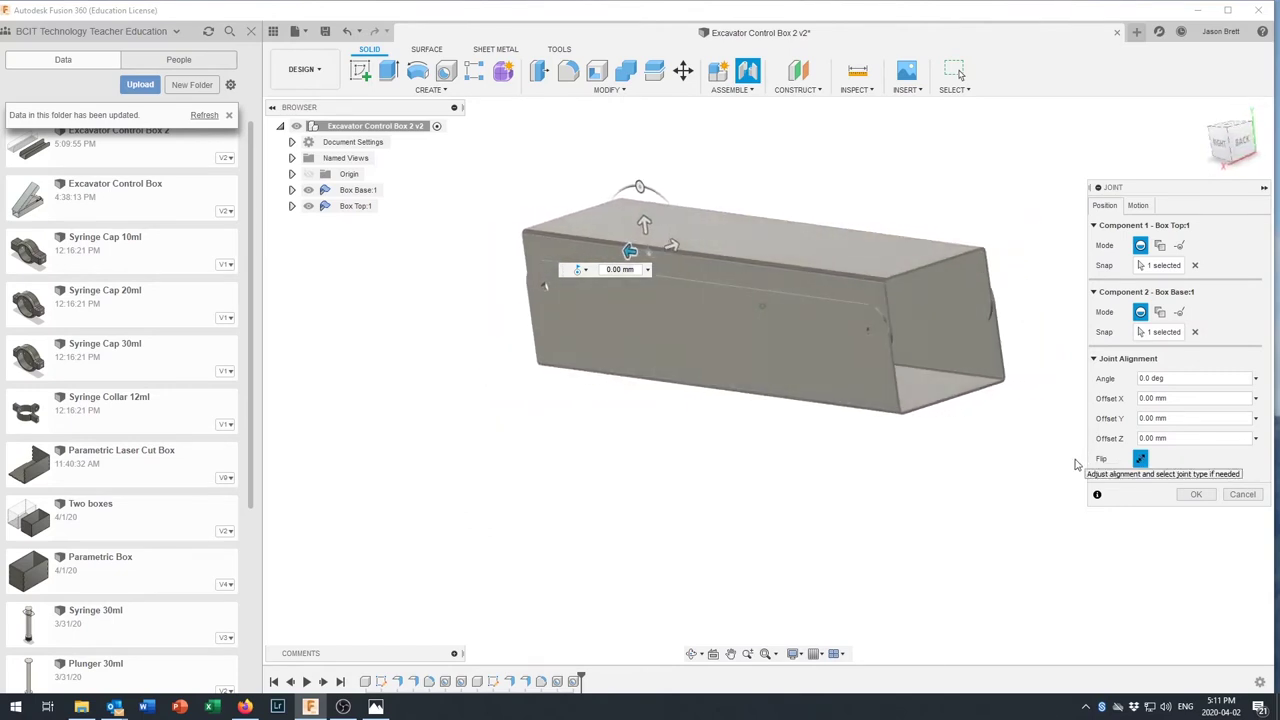
Preview the rigid, slider, cylindrical and pin-slot motions, and create the joint as Revolute about the Z Axis
{"action": "left_click", "coordinate": [1137, 206]}
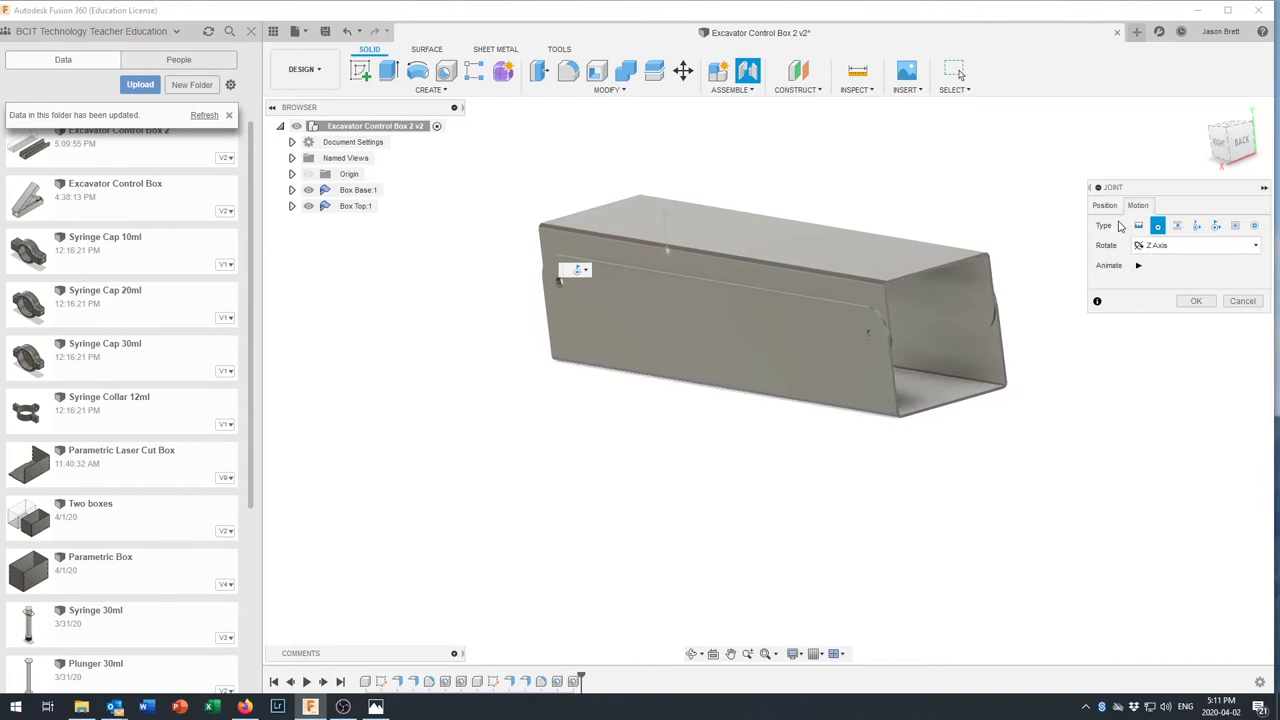
{"action": "left_click", "coordinate": [1139, 226]}
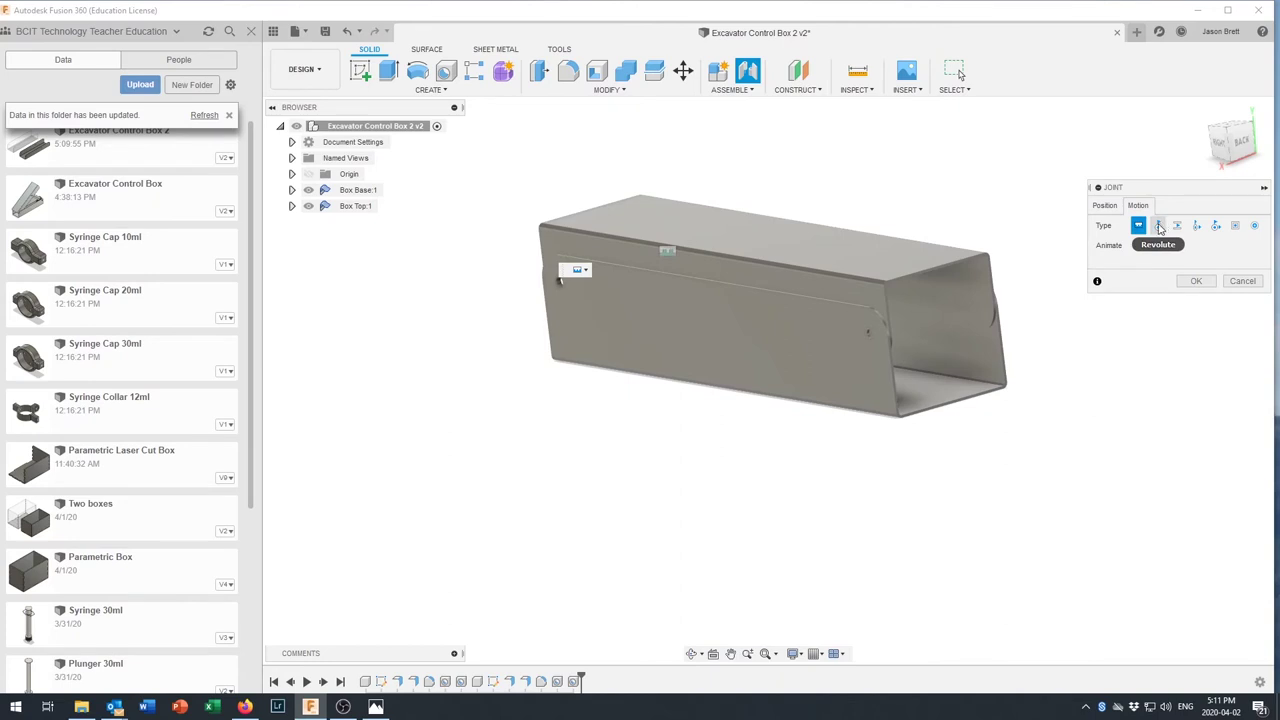
{"action": "left_click", "coordinate": [1158, 226]}
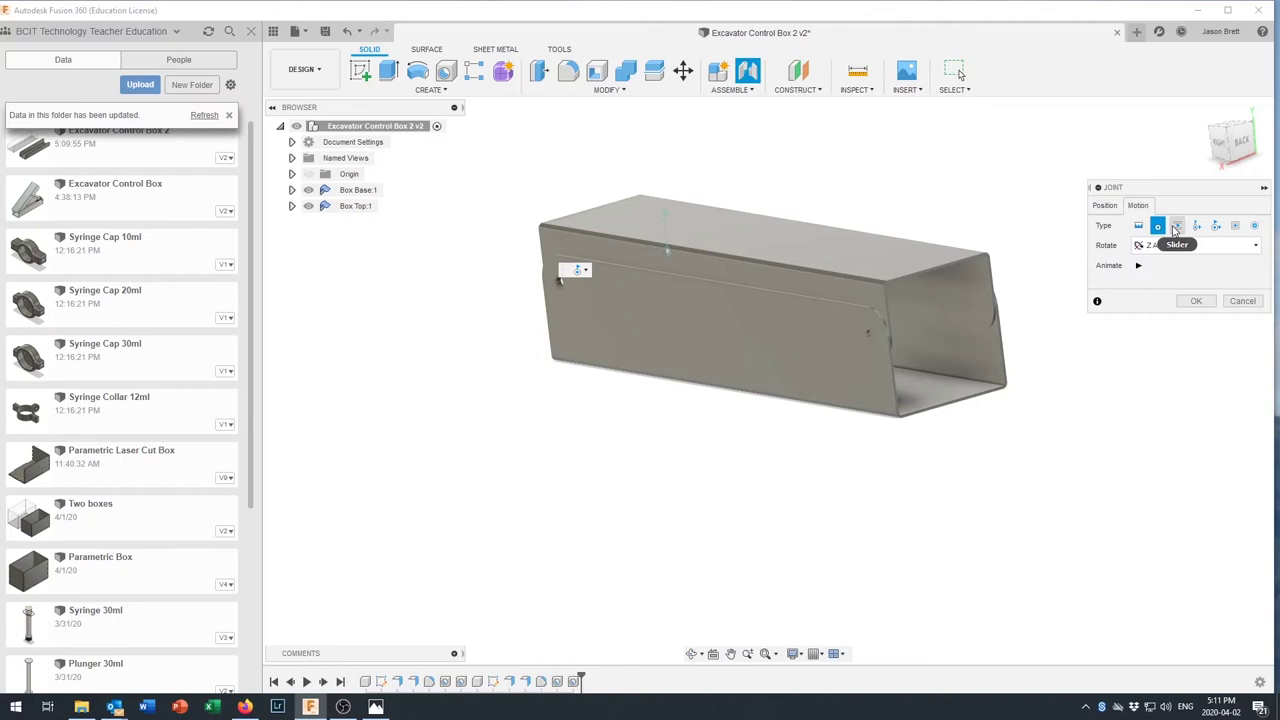
{"action": "left_click", "coordinate": [1176, 227]}
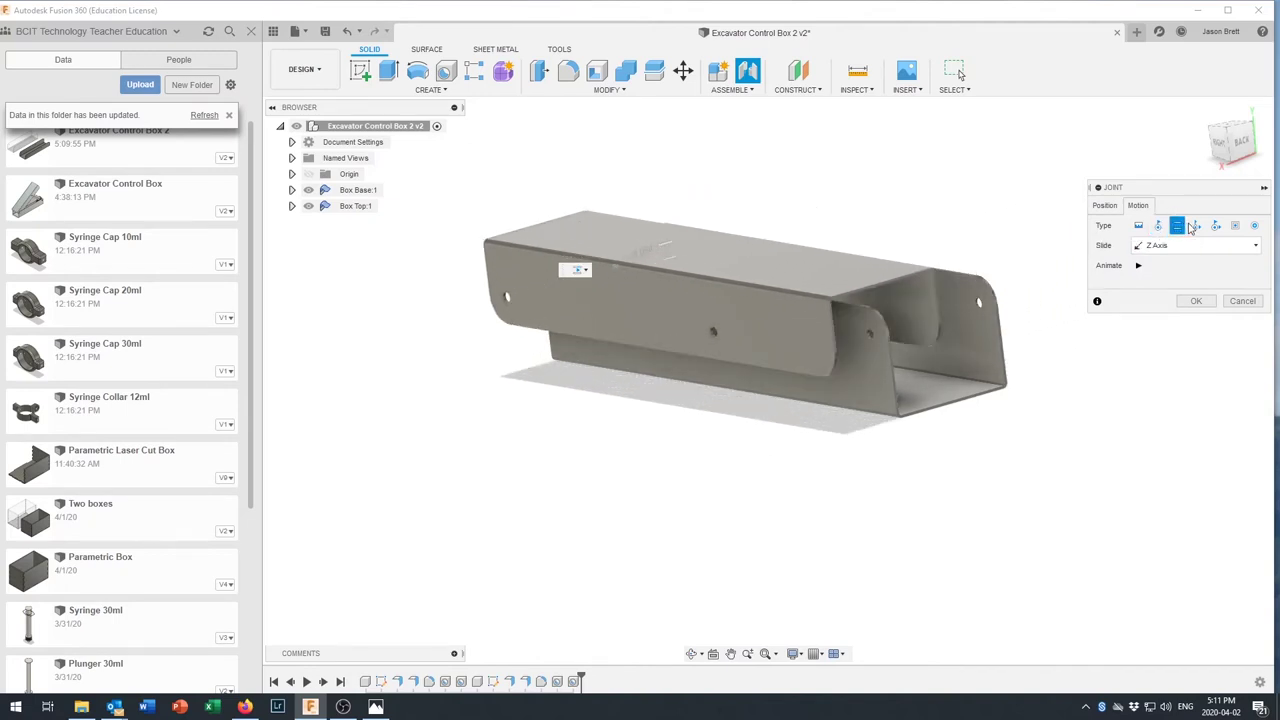
{"action": "left_click", "coordinate": [1196, 227]}
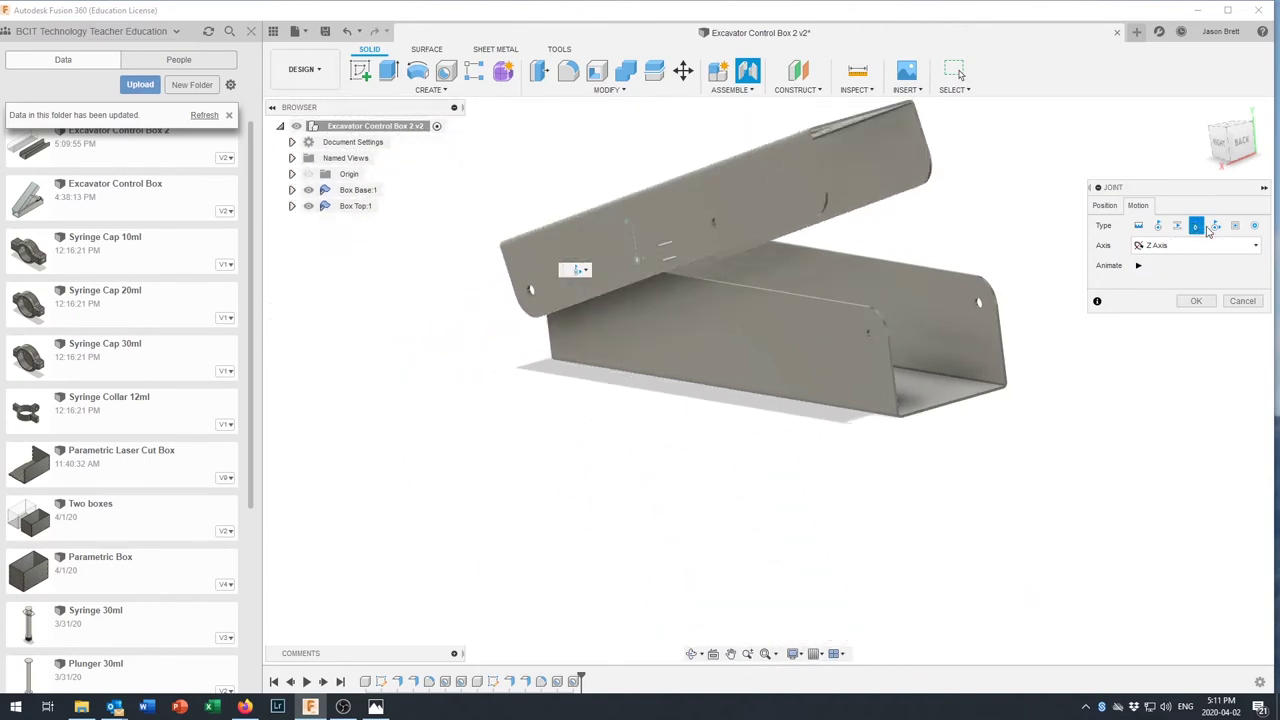
{"action": "left_click", "coordinate": [1215, 227]}
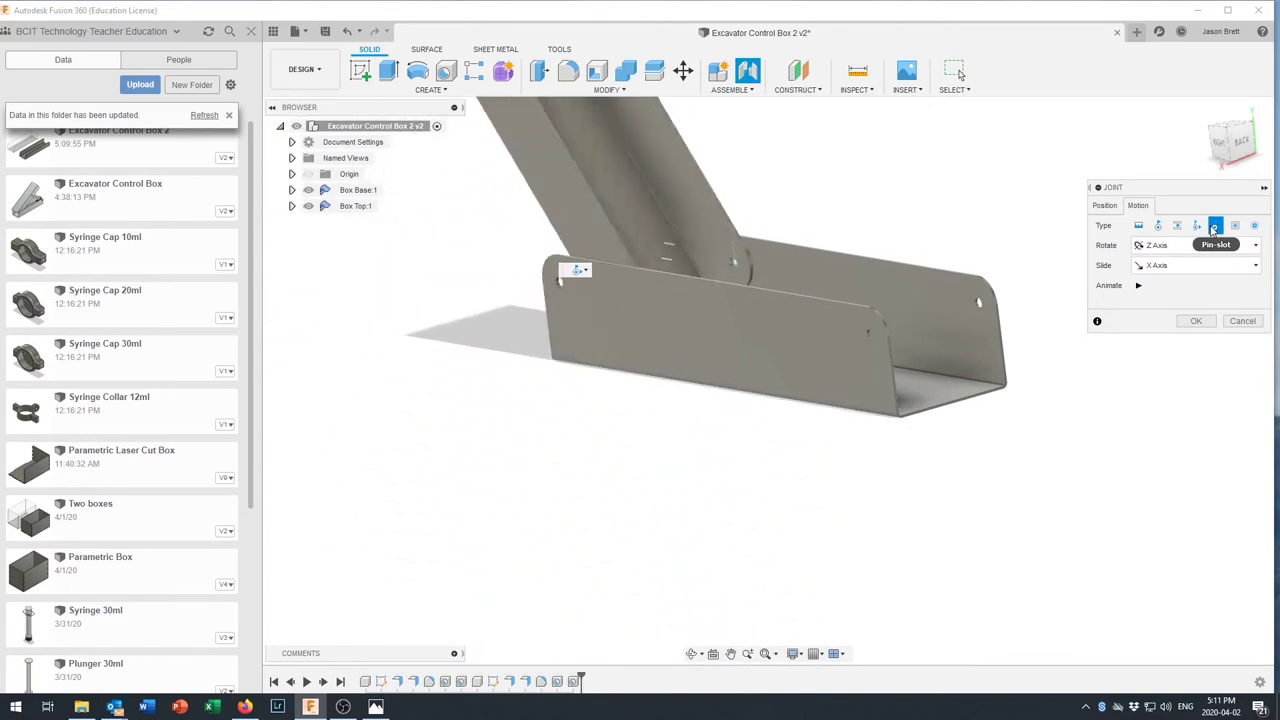
{"action": "left_click", "coordinate": [1158, 228]}
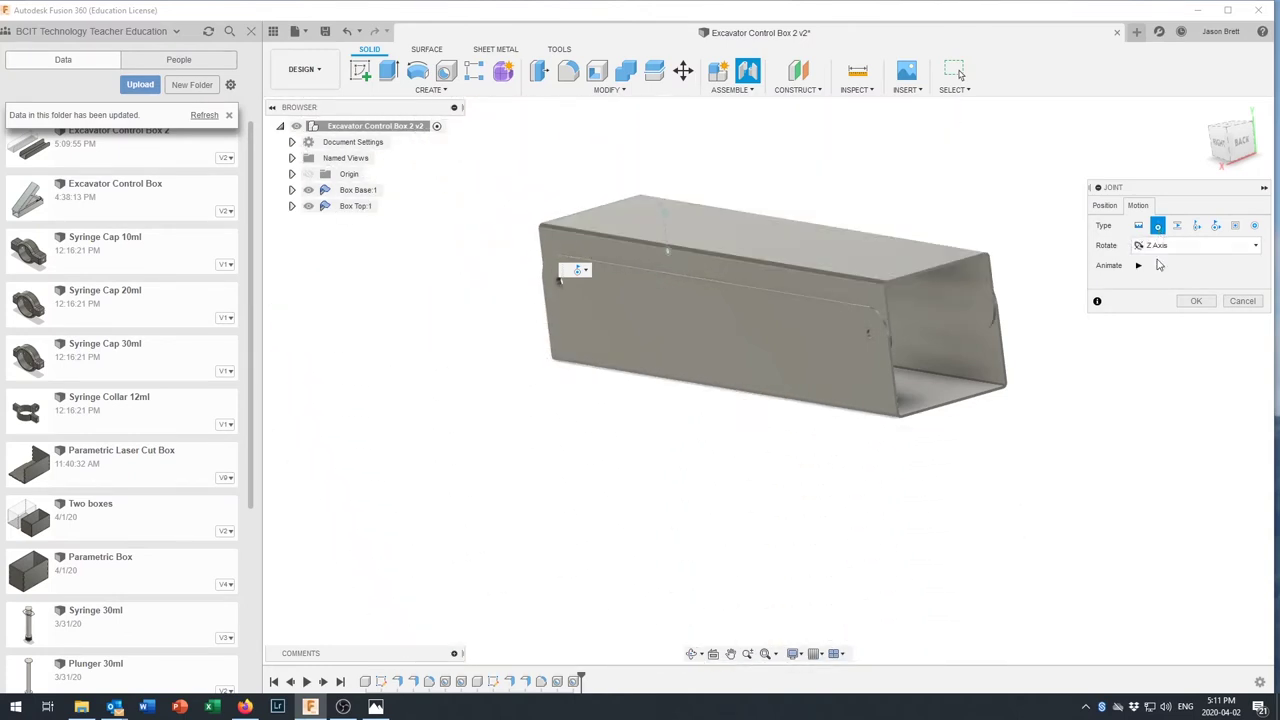
{"action": "left_click", "coordinate": [1194, 303]}
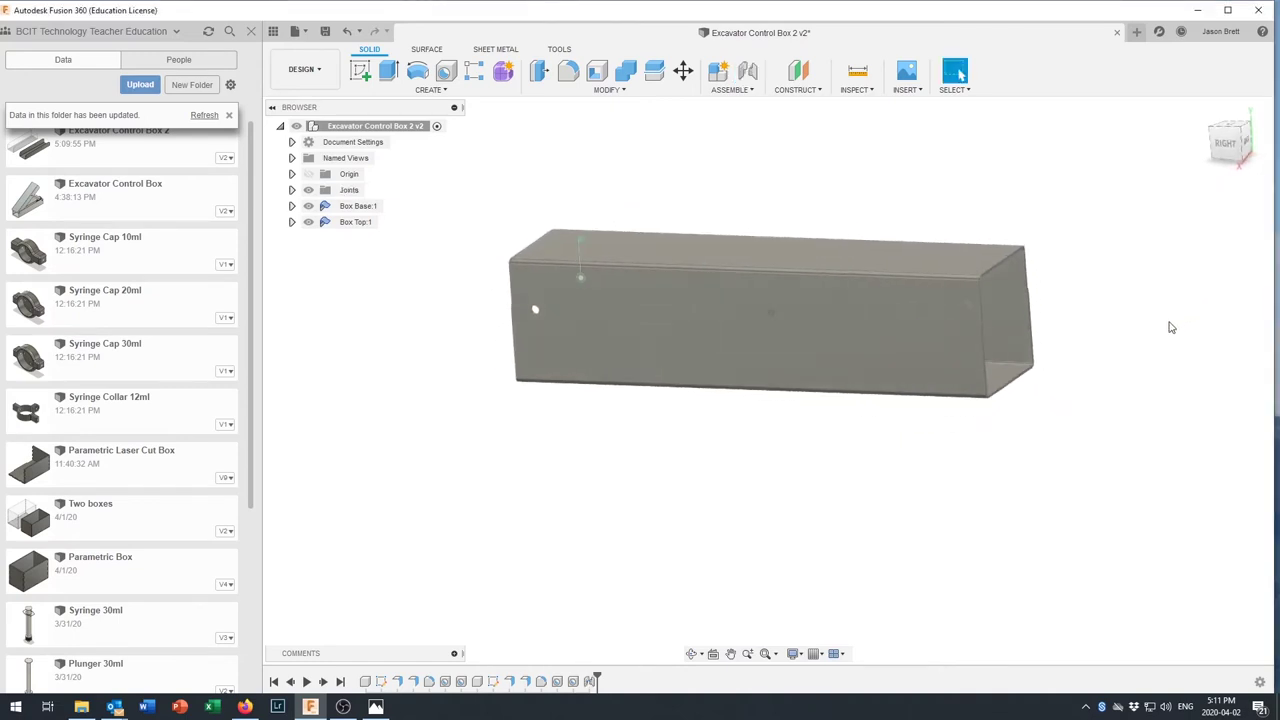
Activate Box Base, ground it so it stays fixed, and make the top-level assembly active again
{"action": "middle_click_drag", "start_coordinate": [669, 372], "coordinate": [757, 363], "text": "shift"}
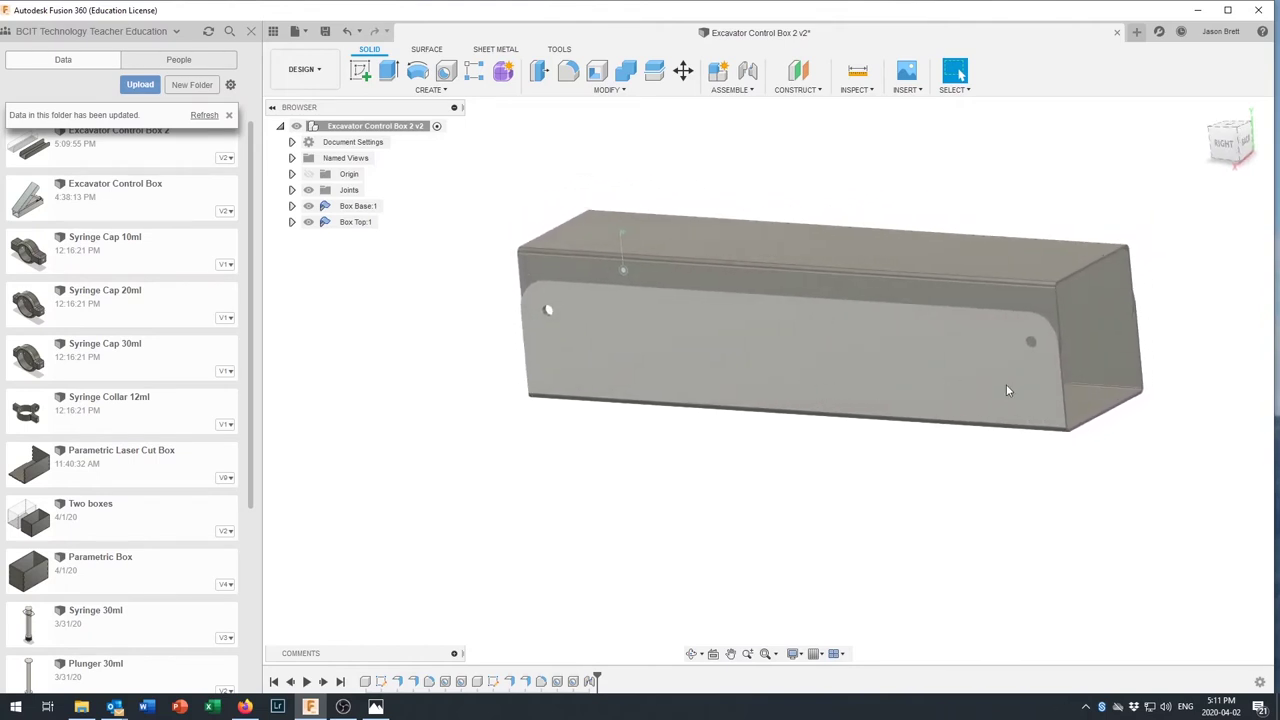
{"action": "left_click", "coordinate": [346, 207]}
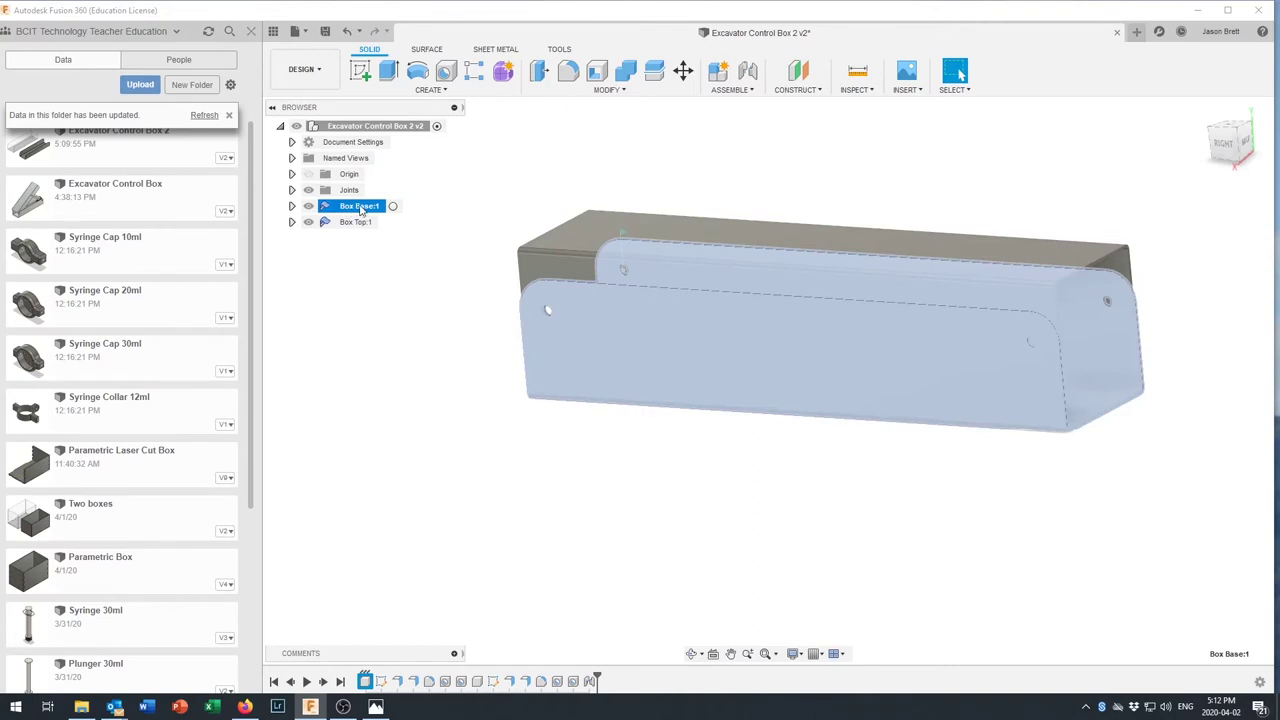
{"action": "left_click", "coordinate": [392, 206]}
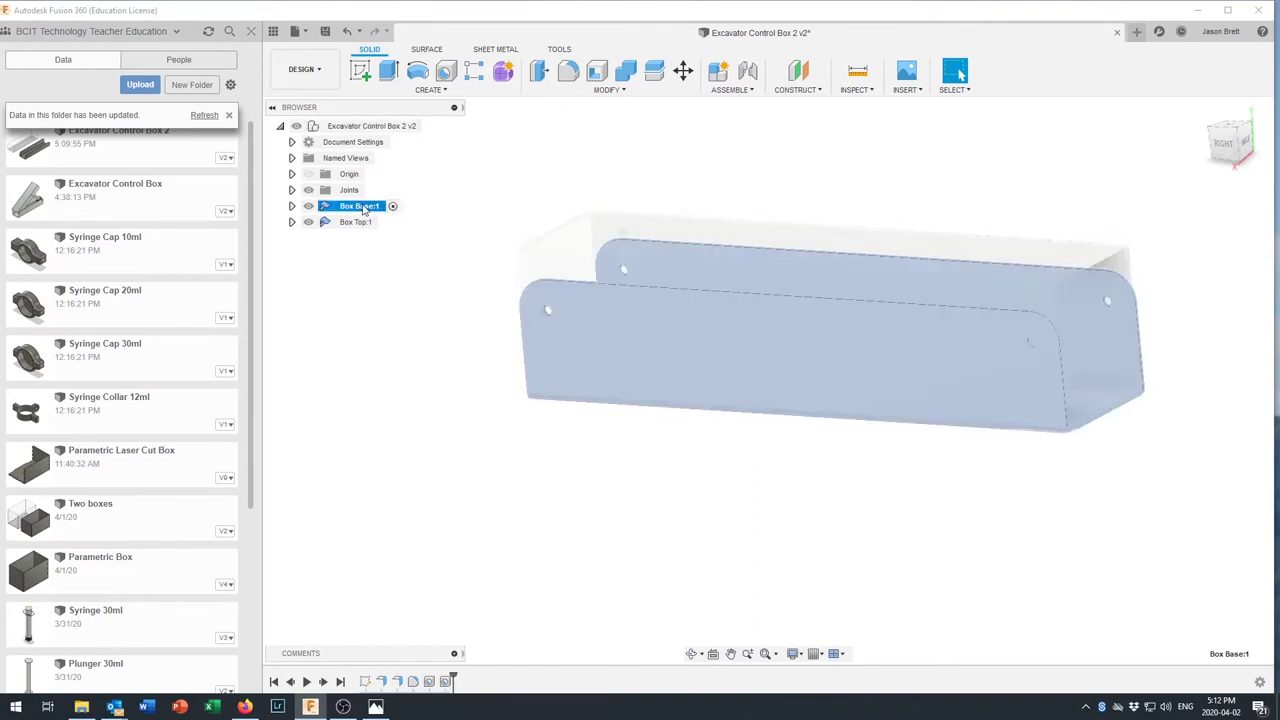
{"action": "right_click", "coordinate": [364, 209]}
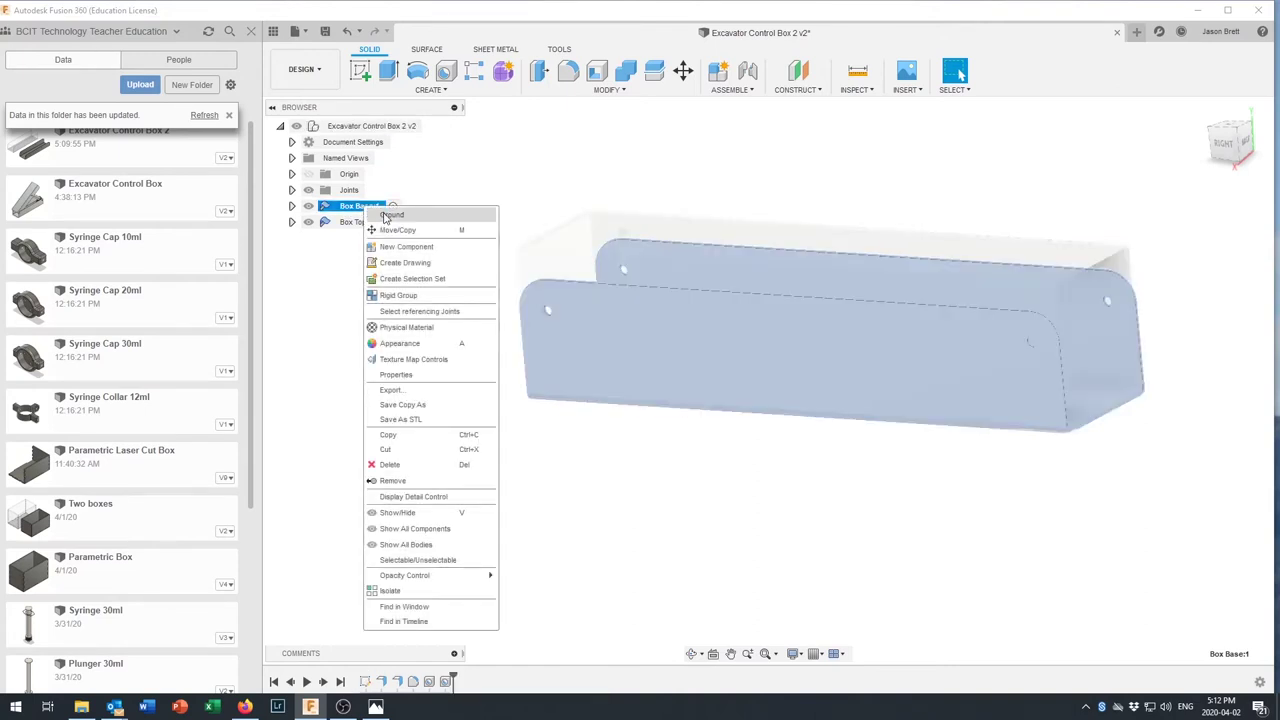
{"action": "left_click", "coordinate": [389, 215]}
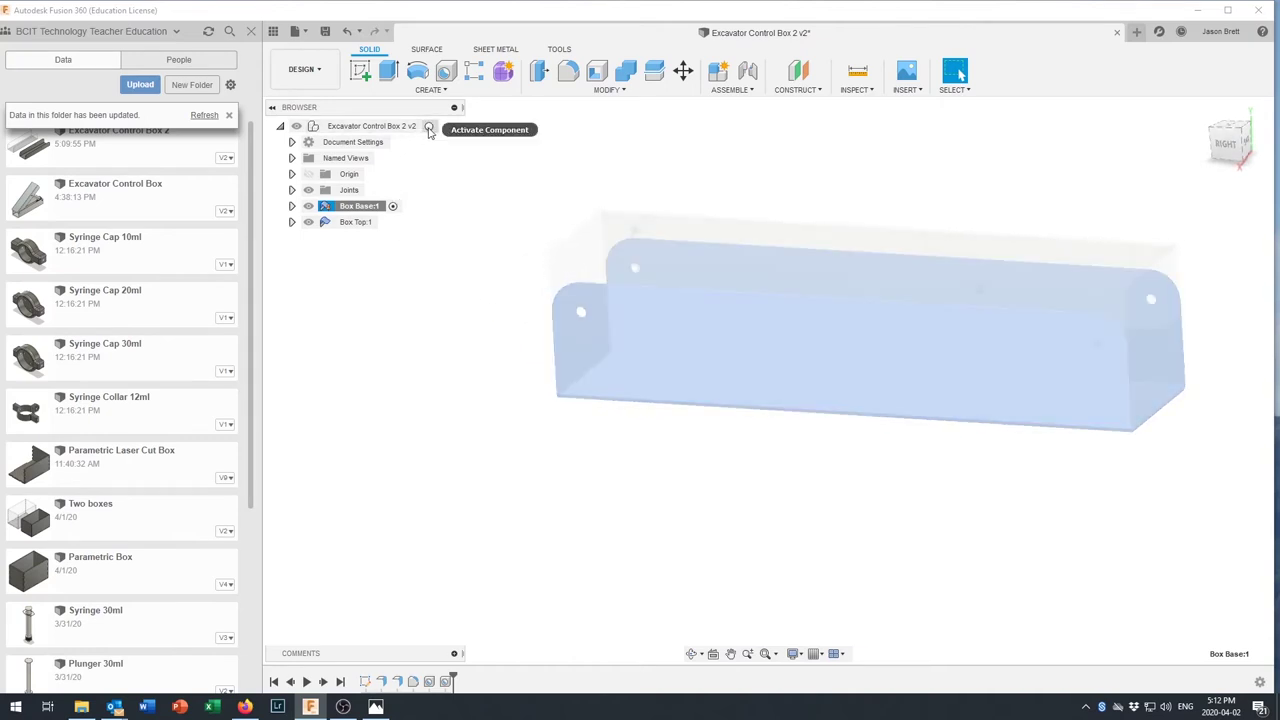
{"action": "left_click", "coordinate": [436, 126]}
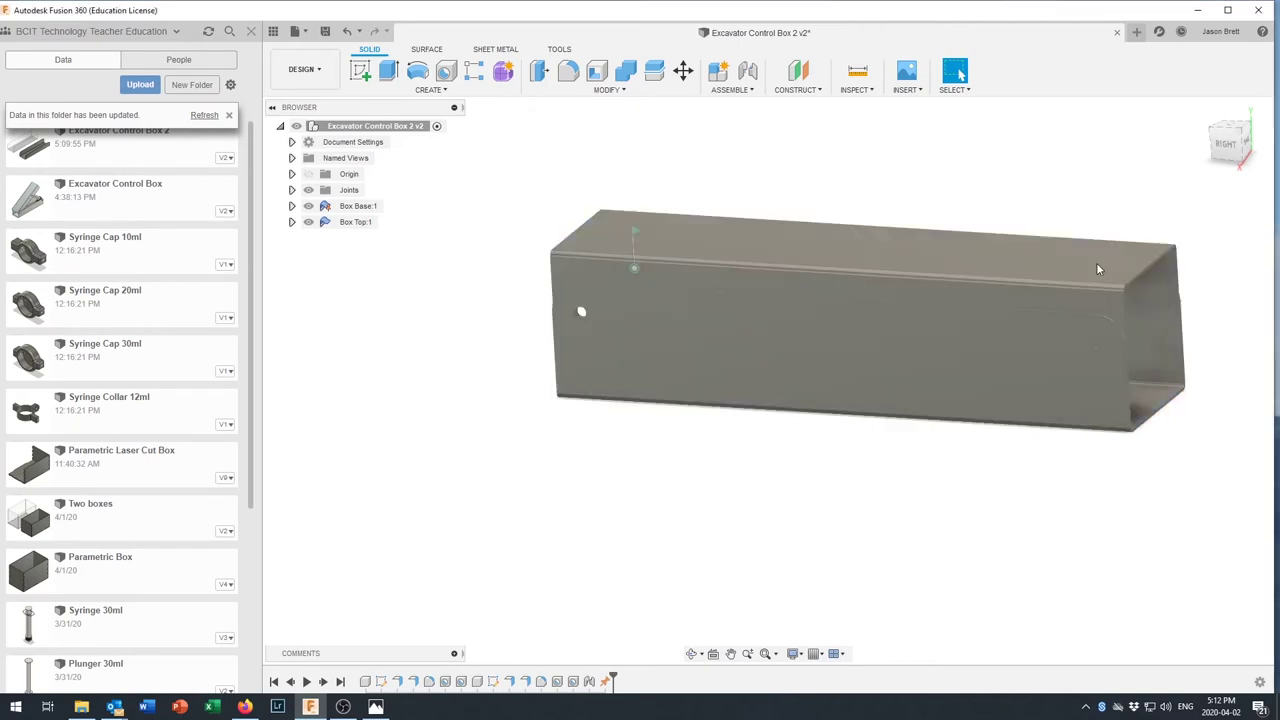
Swing Box Top open about its hinge to test the revolute motion against the grounded base
{"action": "left_click_drag", "start_coordinate": [1118, 306], "coordinate": [812, 84]}
{"action": "scroll", "coordinate": [840, 229], "scroll_direction": "down", "scroll_amount": 3}
{"action": "mouse_move", "coordinate": [840, 229]}
{"action": "middle_mouse_down", "text": "shift"}
{"action": "mouse_move", "coordinate": [808, 259]}
{"action": "mouse_move", "coordinate": [834, 256]}
{"action": "mouse_move", "coordinate": [852, 213]}
{"action": "mouse_move", "coordinate": [872, 300]}
{"action": "mouse_move", "coordinate": [833, 251]}
{"action": "middle_mouse_up", "text": "shift"}
{"action": "left_click_drag", "start_coordinate": [832, 253], "coordinate": [660, 389]}
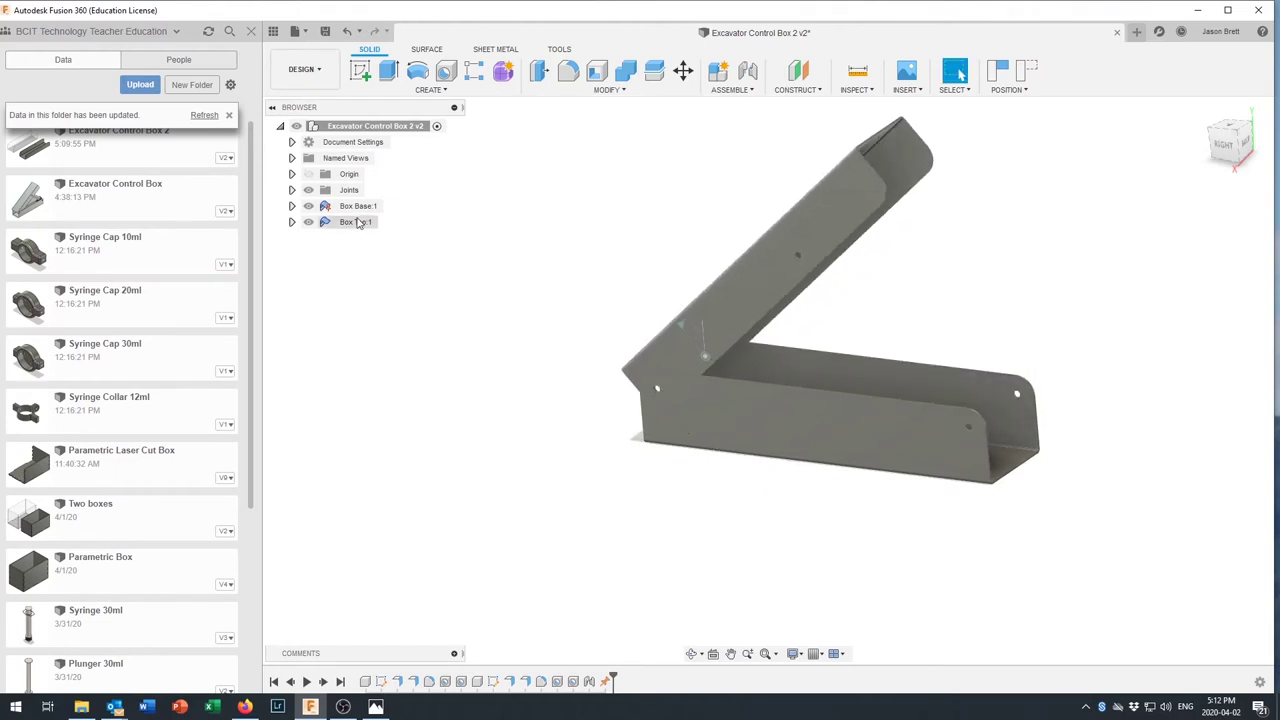
List the assembly's joints, select the revolute joint Rev1, and swing Box Top again, leaving it partly open
{"action": "left_click", "coordinate": [291, 190]}
{"action": "left_click", "coordinate": [358, 206]}
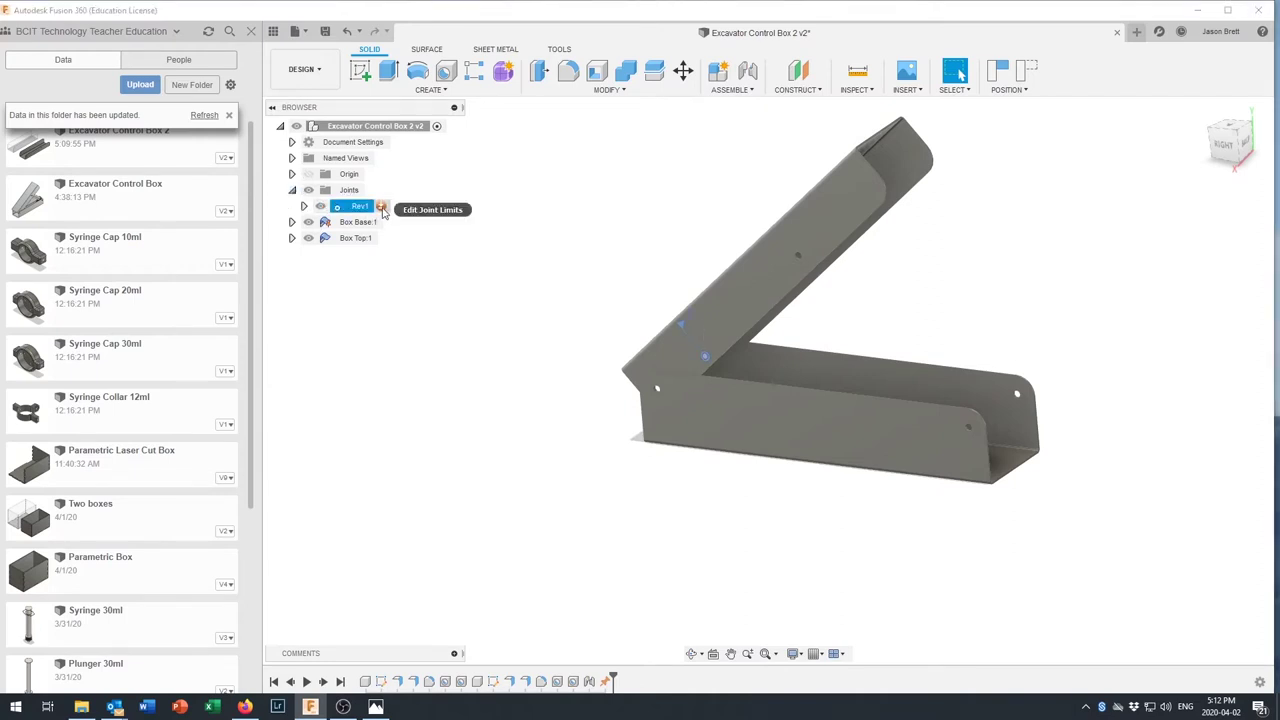
{"action": "left_click", "coordinate": [1076, 445]}
{"action": "left_click_drag", "start_coordinate": [870, 264], "coordinate": [1066, 378]}
{"action": "middle_click_drag", "start_coordinate": [1066, 378], "coordinate": [850, 384], "text": "shift"}
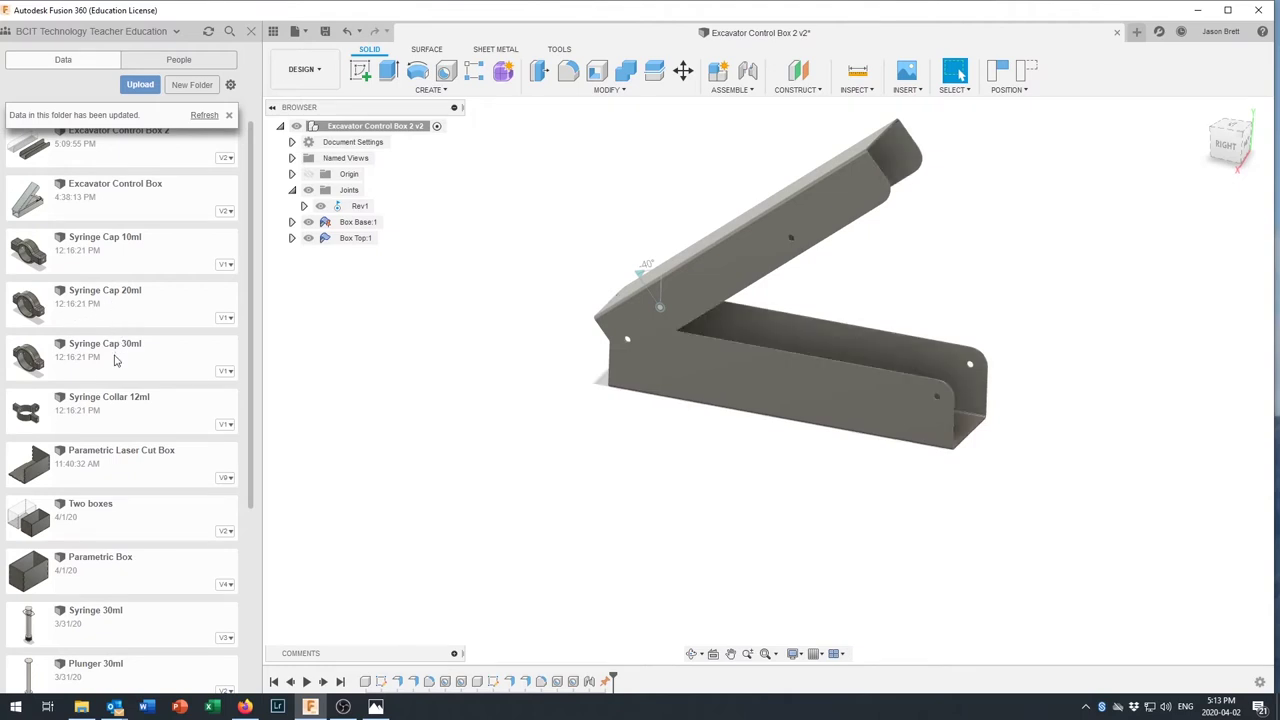
Insert the Syringe 30ml part into the assembly and move it 40 mm in X, clear of the box
{"action": "scroll", "coordinate": [115, 360], "scroll_direction": "down", "scroll_amount": 5}
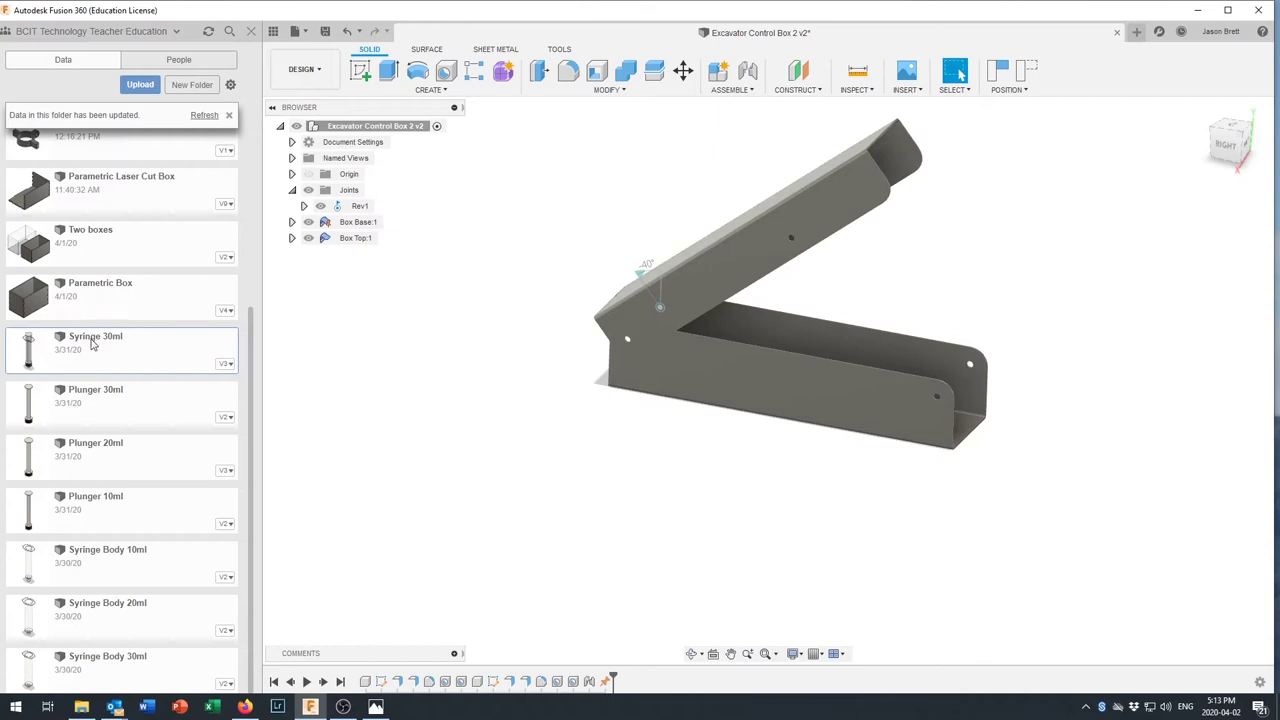
{"action": "left_click_drag", "start_coordinate": [92, 344], "coordinate": [661, 444]}
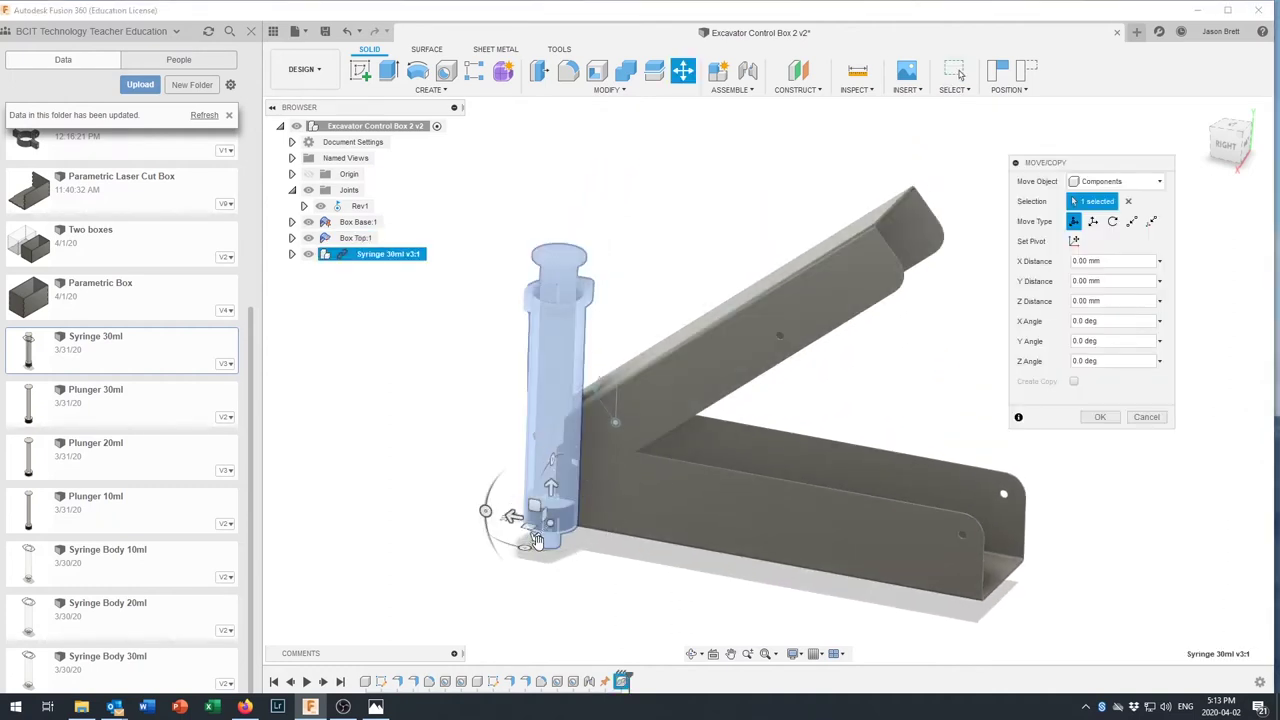
{"action": "left_click", "coordinate": [535, 538]}
{"action": "type", "text": "40"}
{"action": "key", "text": "Return"}
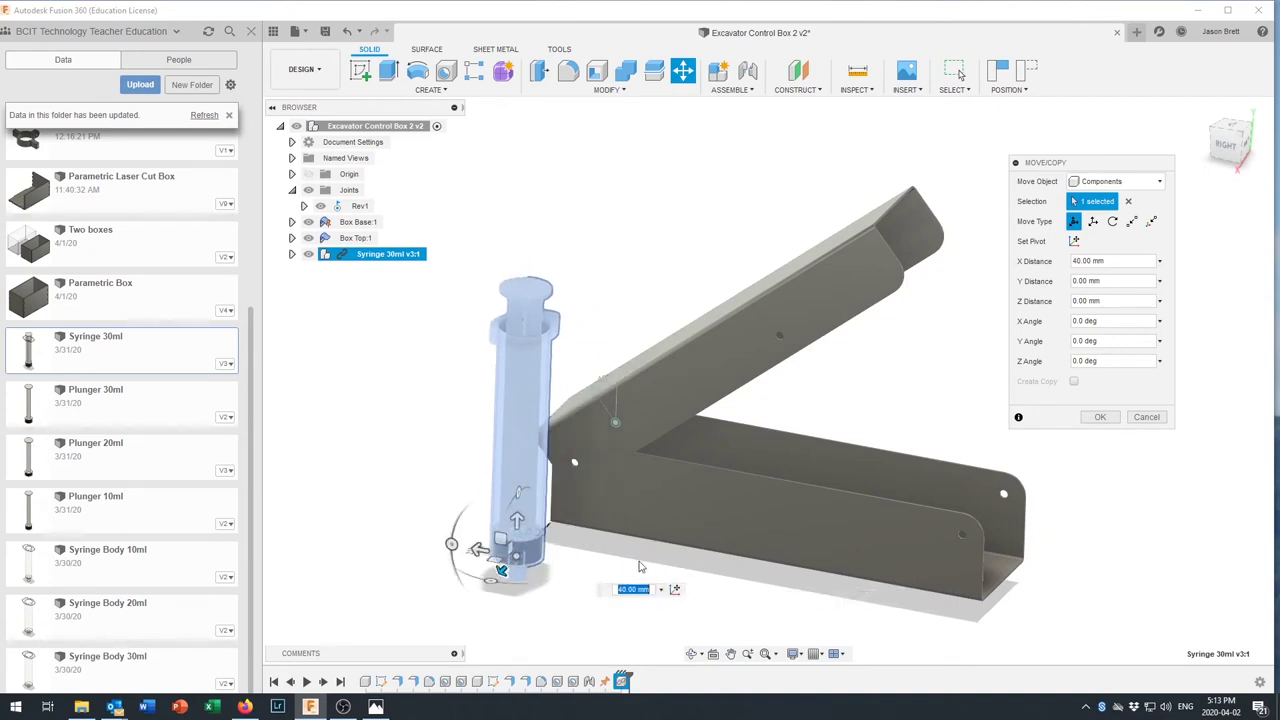
{"action": "left_click", "coordinate": [1100, 418]}
Insert the Syringe Cap 30ml part into the assembly and move it 25 mm in Z
{"action": "middle_click_drag", "start_coordinate": [770, 538], "coordinate": [771, 540], "text": "shift"}
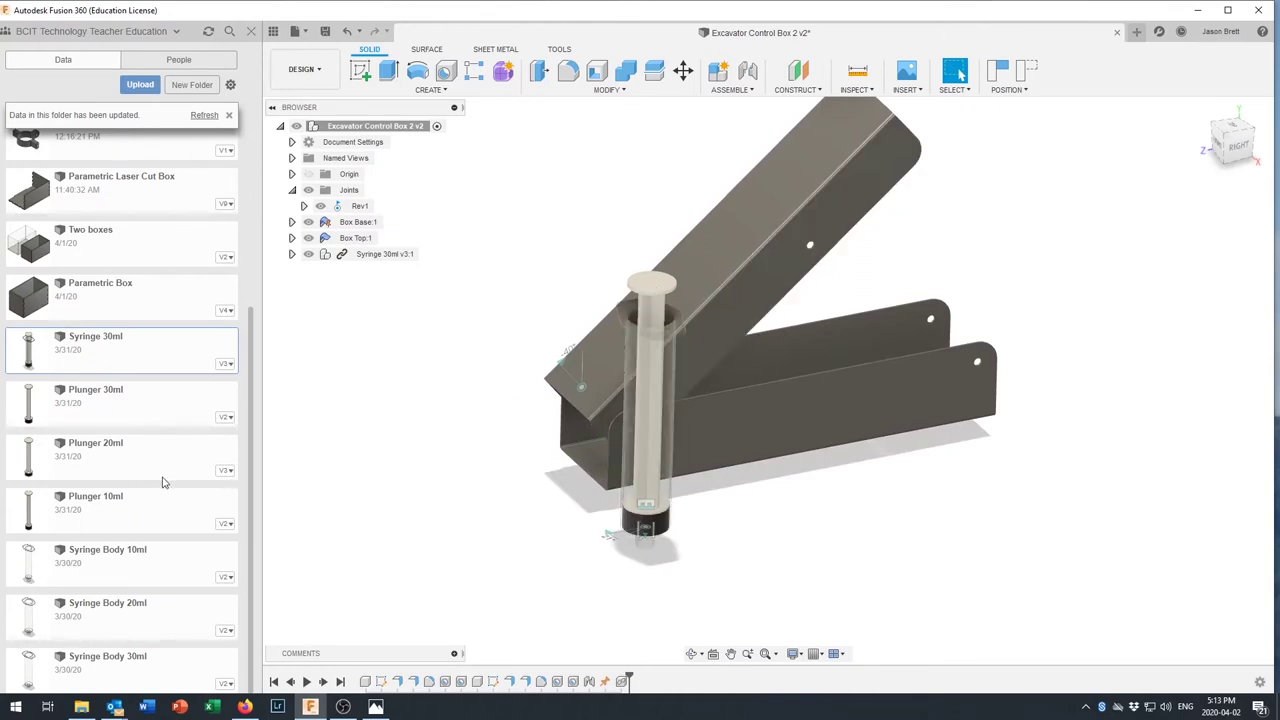
{"action": "scroll", "coordinate": [163, 482], "scroll_direction": "up", "scroll_amount": 5}
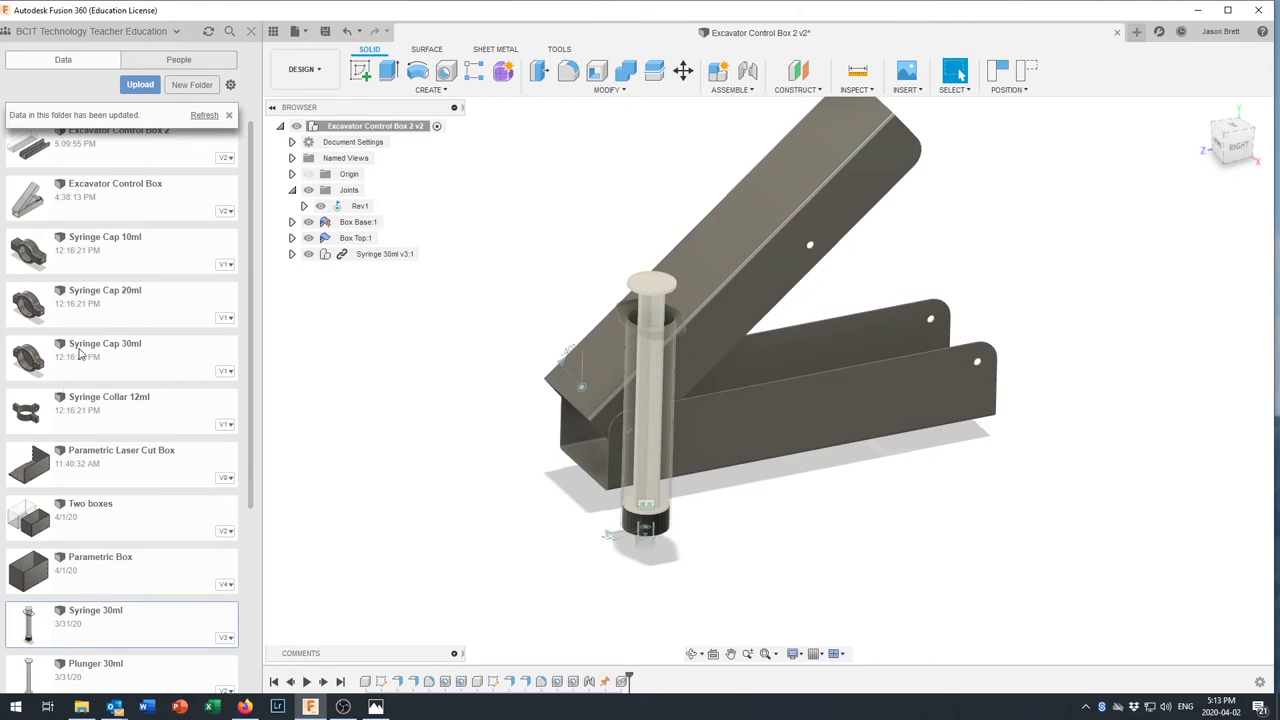
{"action": "left_click_drag", "start_coordinate": [80, 350], "coordinate": [490, 451]}
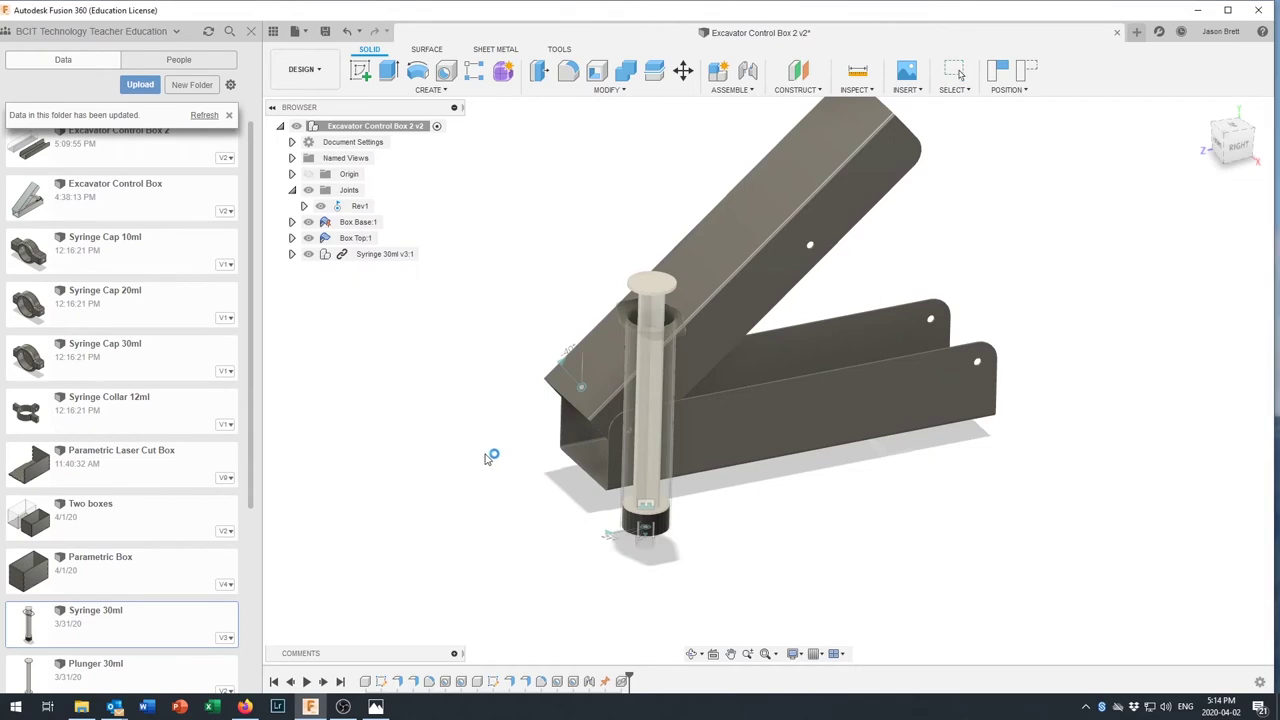
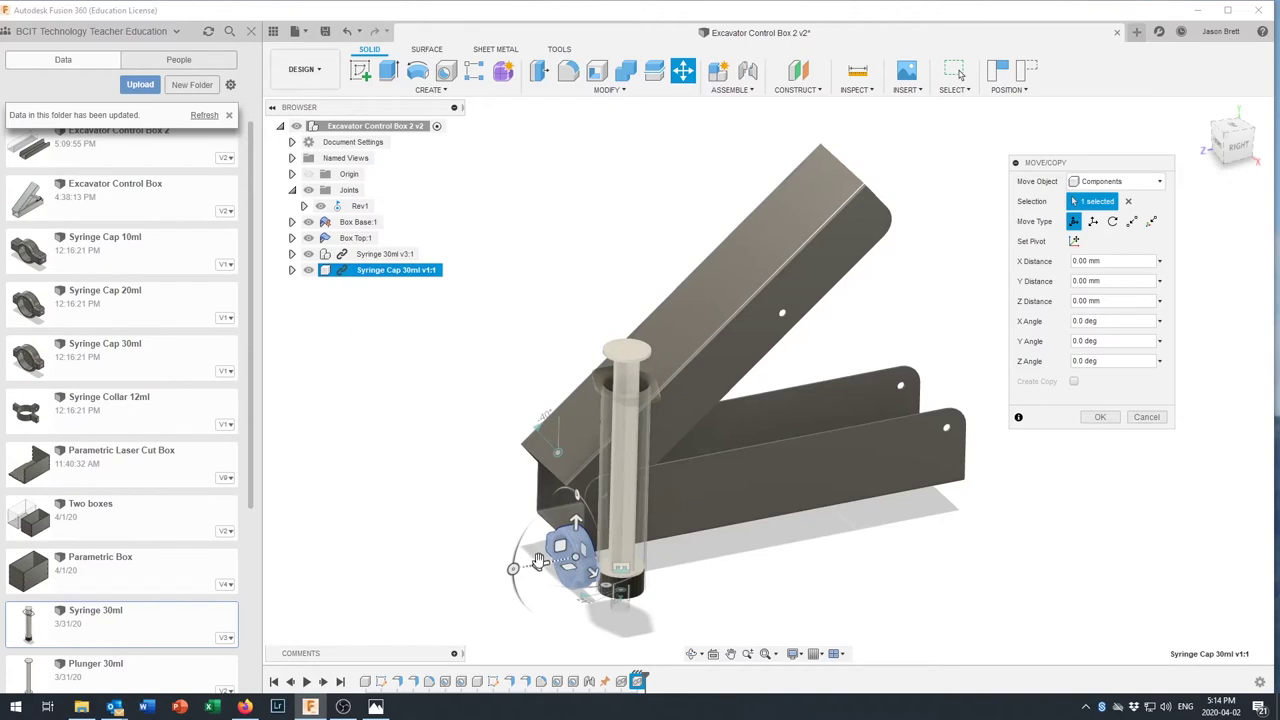
{"action": "left_click_drag", "start_coordinate": [540, 564], "coordinate": [494, 574]}
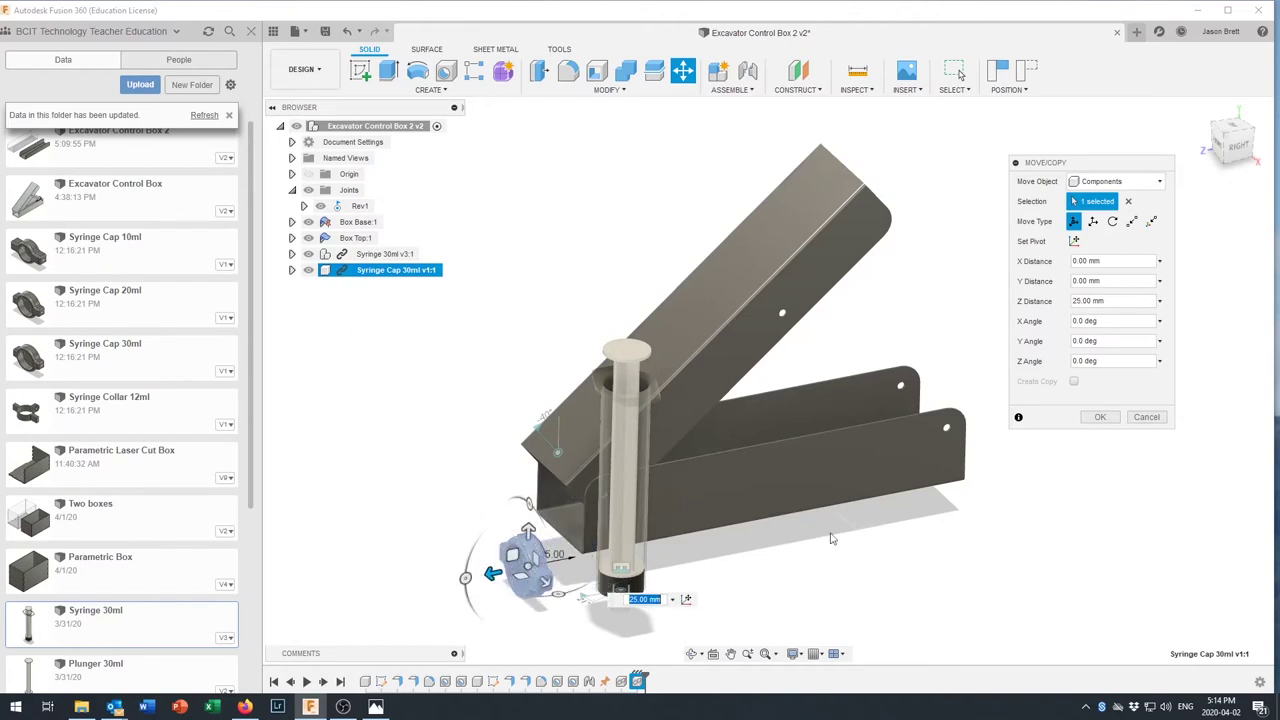
{"action": "left_click", "coordinate": [1099, 418]}
Try to join the inside face centre of Syringe Cap 30ml to the plunger's end face with a Rigid joint, capturing the moved positions first
{"action": "middle_click_drag", "start_coordinate": [1097, 423], "coordinate": [791, 254], "text": "shift"}
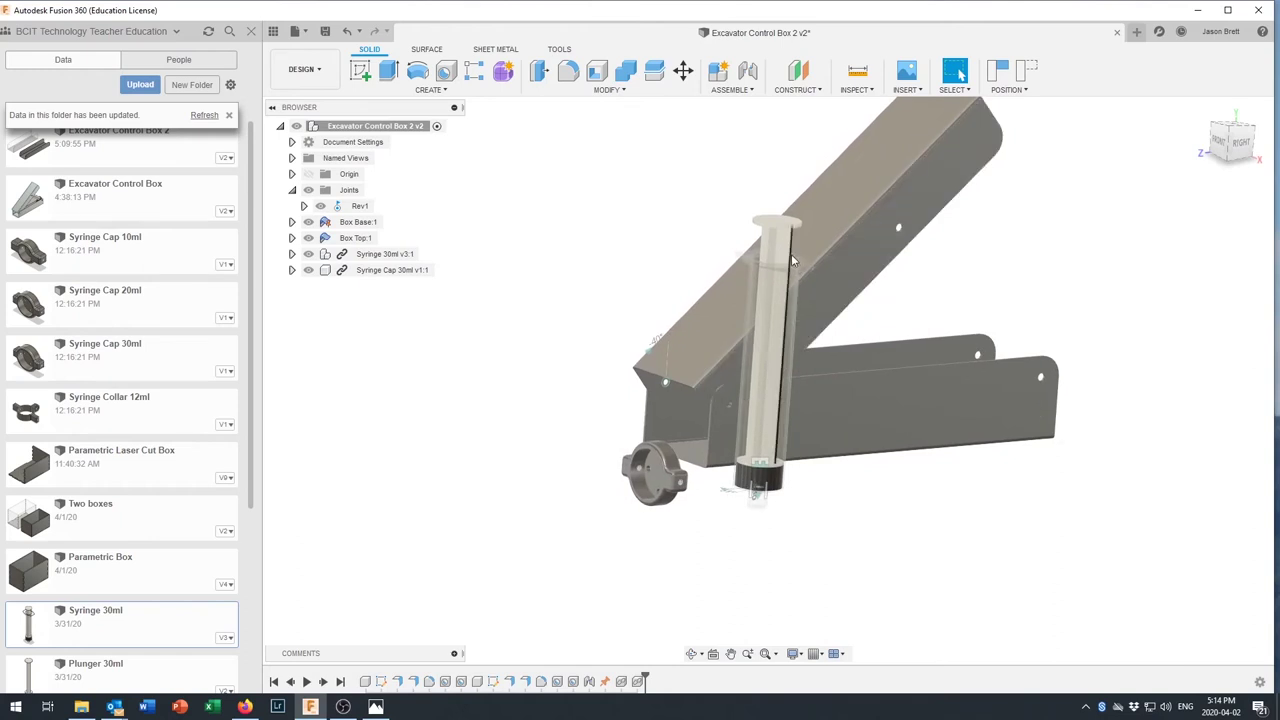
{"action": "left_click_drag", "start_coordinate": [766, 238], "coordinate": [752, 150]}
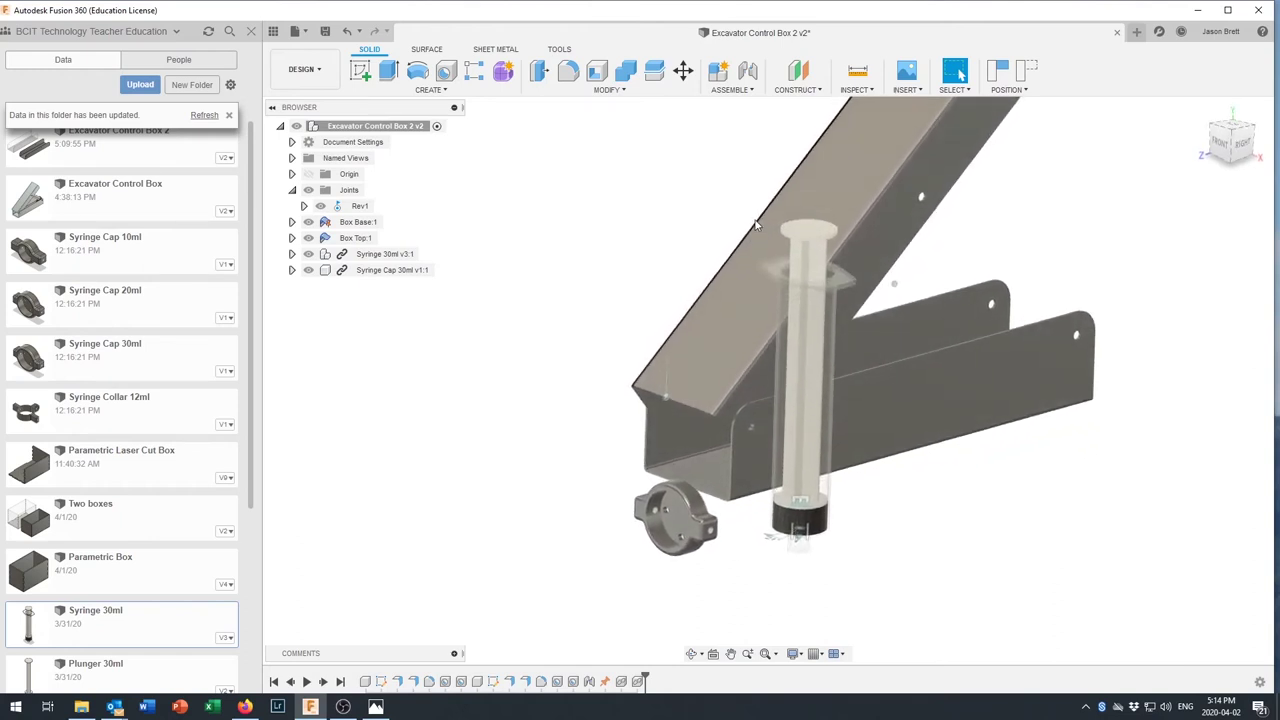
{"action": "left_click", "coordinate": [752, 73]}
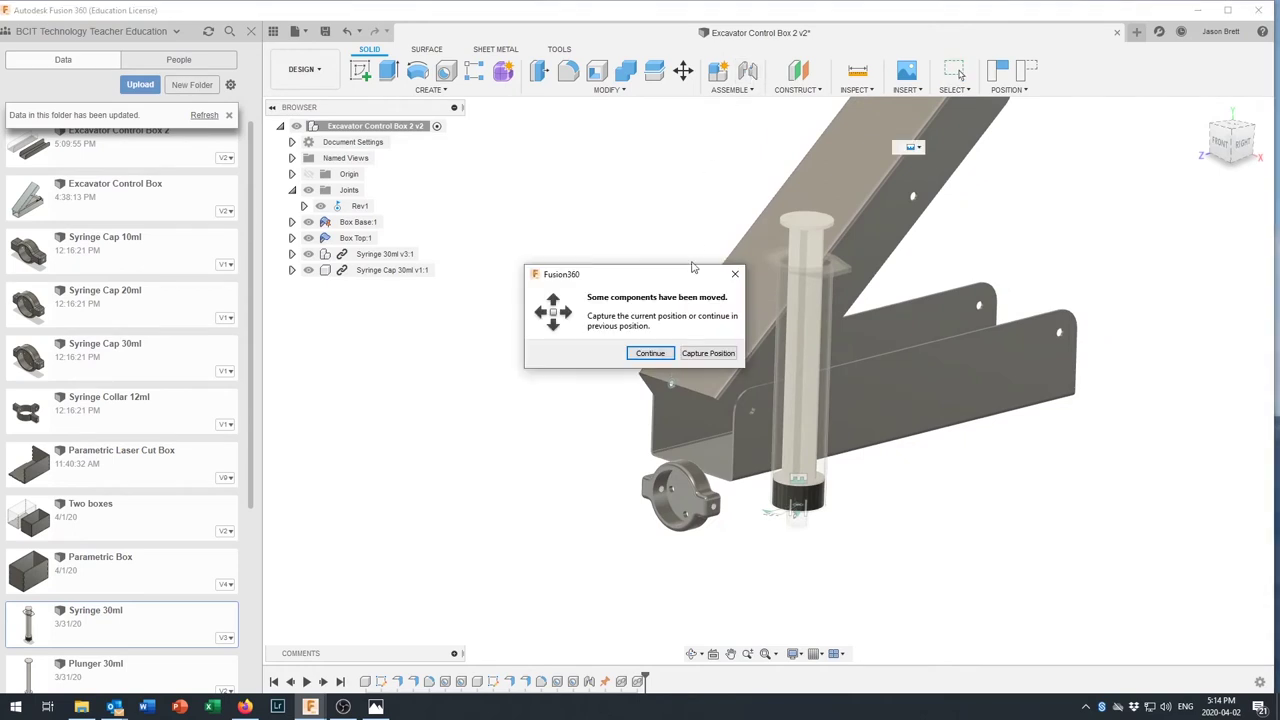
{"action": "left_click", "coordinate": [706, 355]}
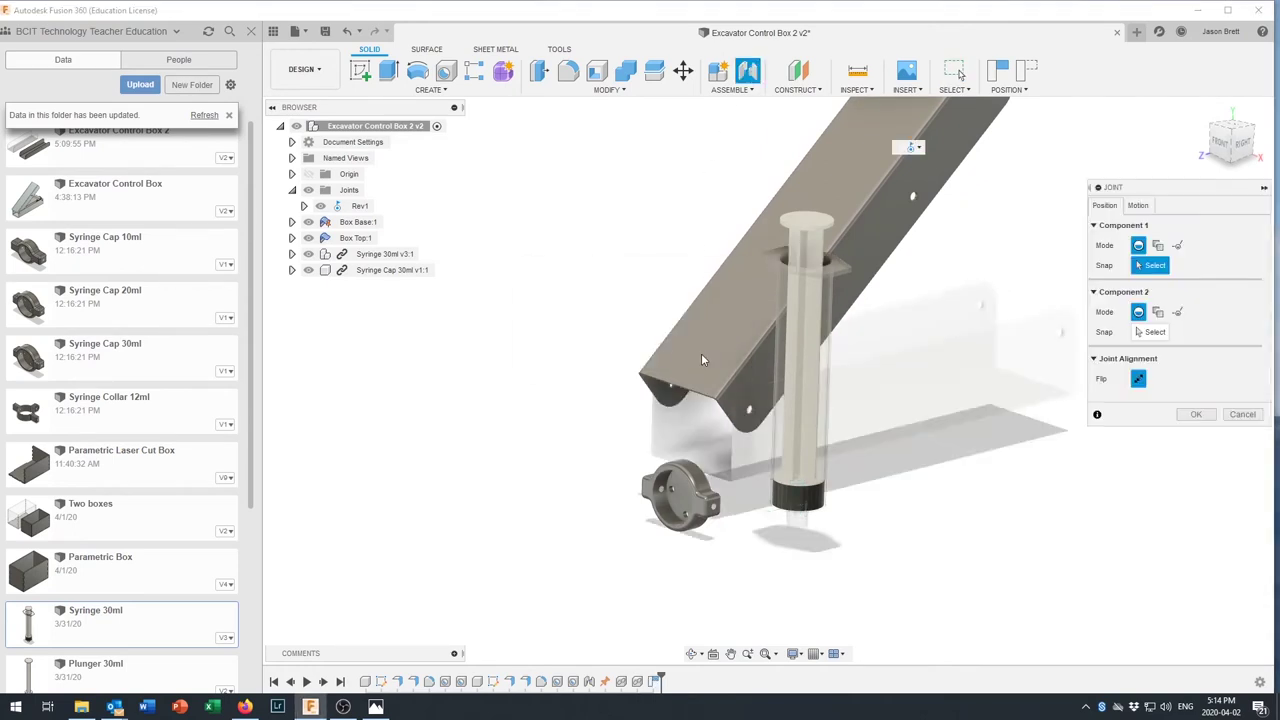
{"action": "scroll", "coordinate": [673, 503], "scroll_direction": "up", "scroll_amount": 3}
{"action": "scroll", "coordinate": [673, 503], "scroll_direction": "up", "scroll_amount": 2}
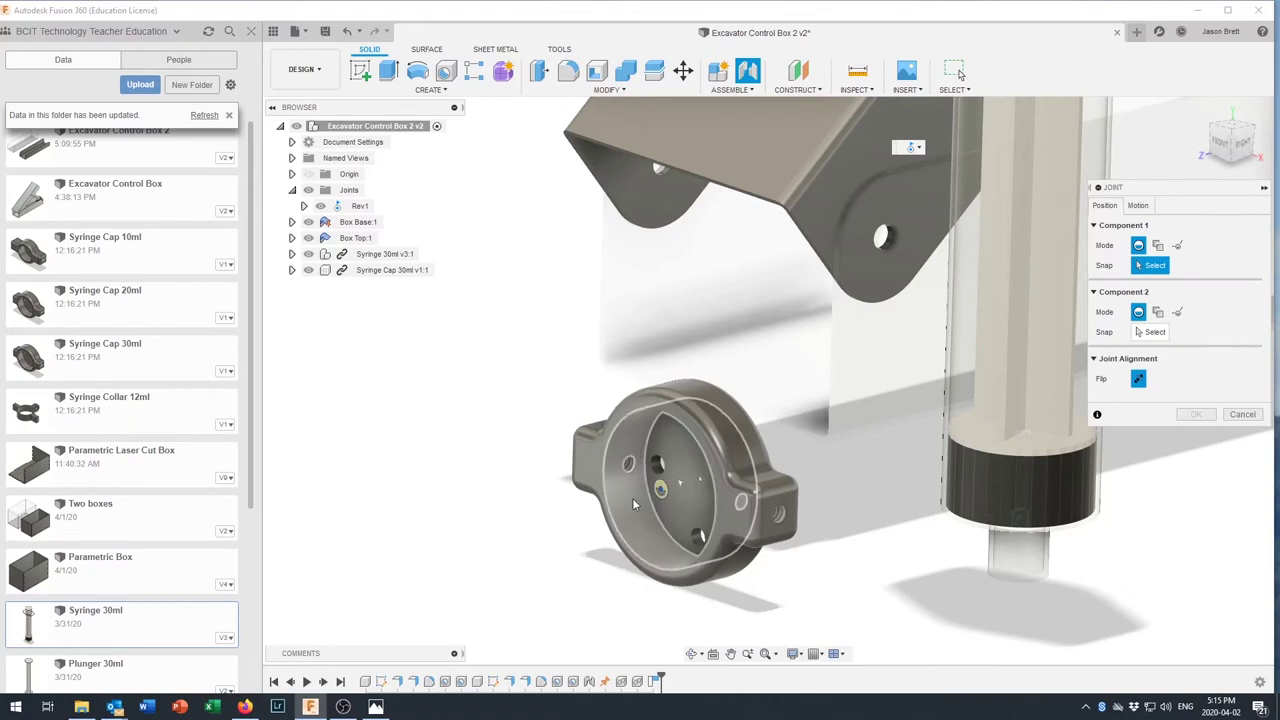
{"action": "left_click", "coordinate": [700, 482]}
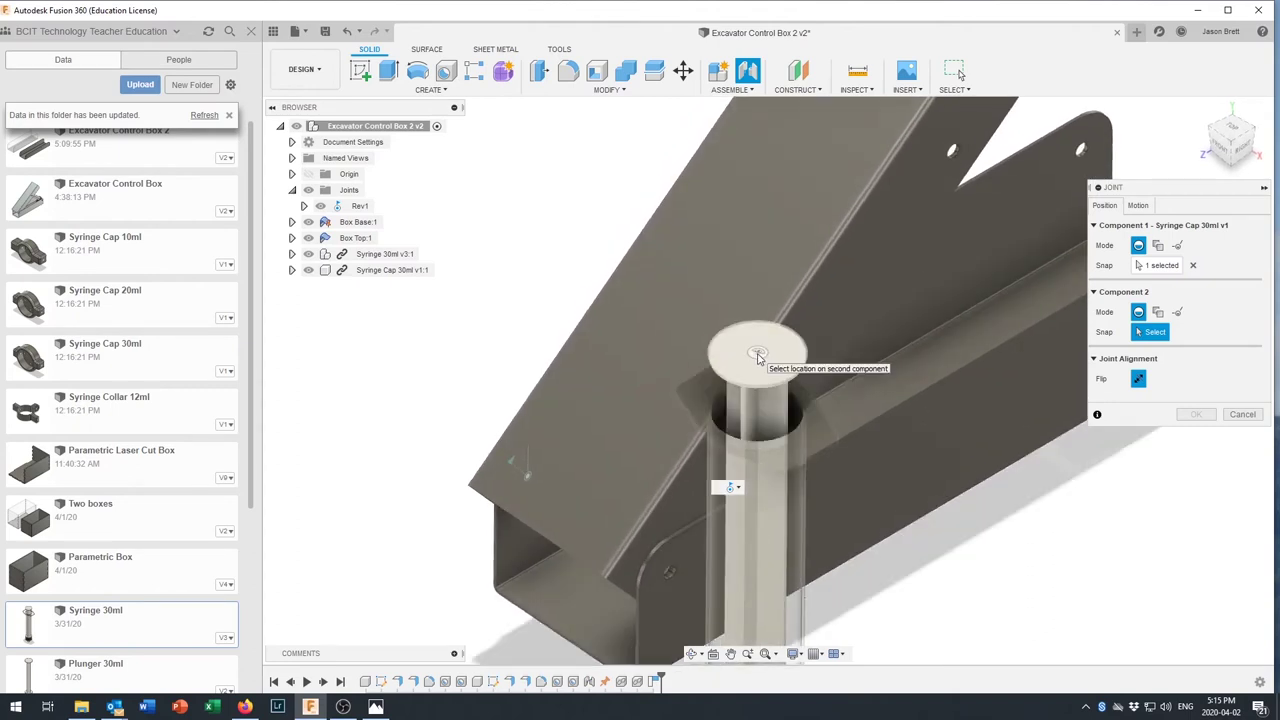
{"action": "left_click", "coordinate": [758, 358]}
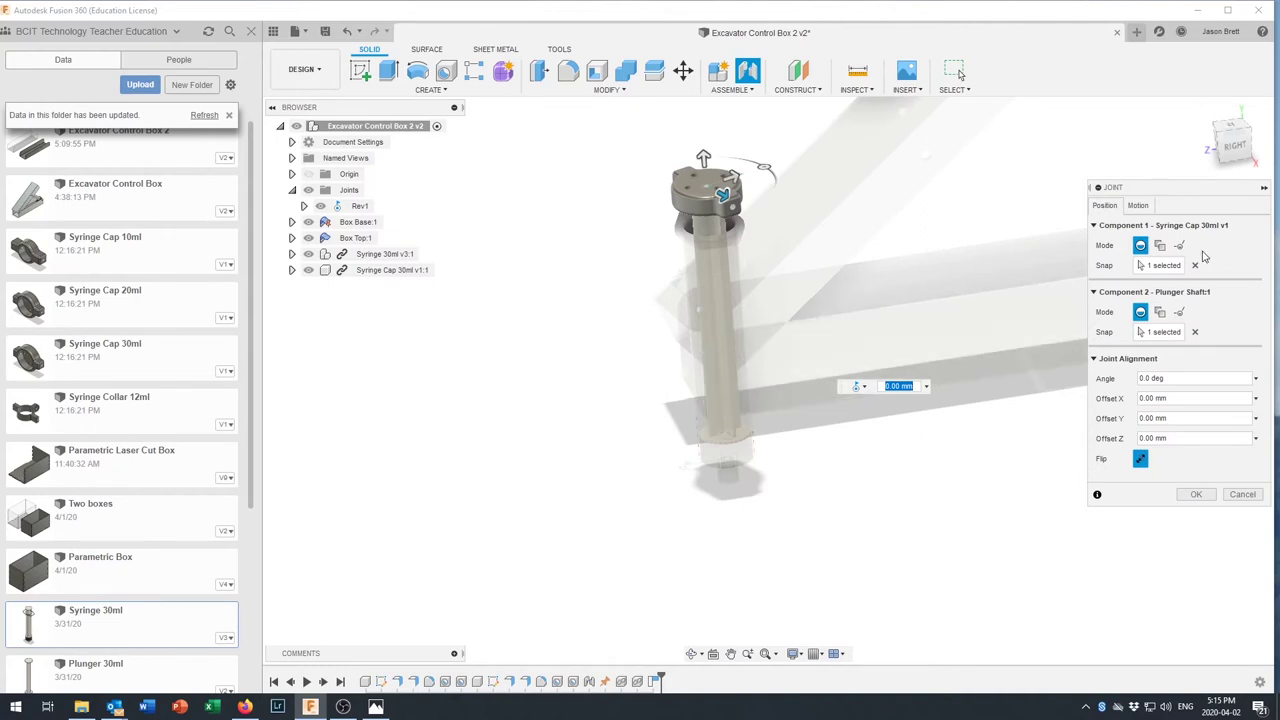
{"action": "left_click", "coordinate": [1137, 210]}
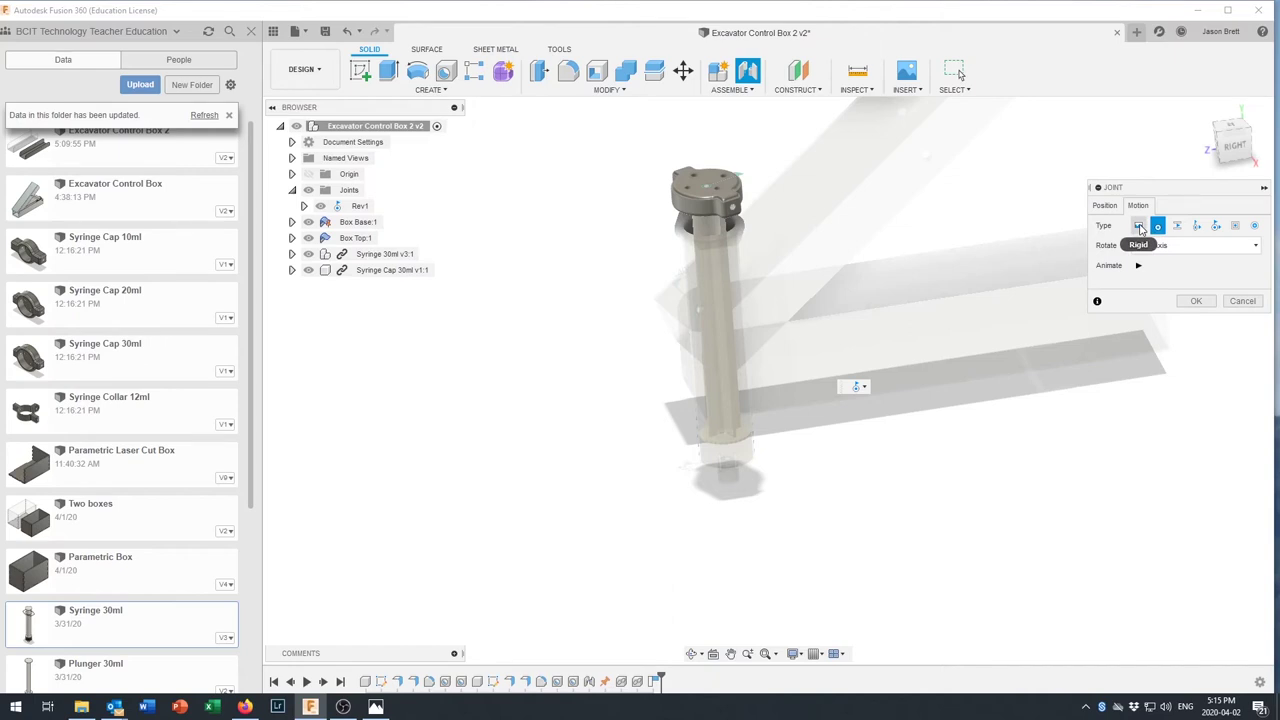
{"action": "left_click", "coordinate": [1140, 228]}
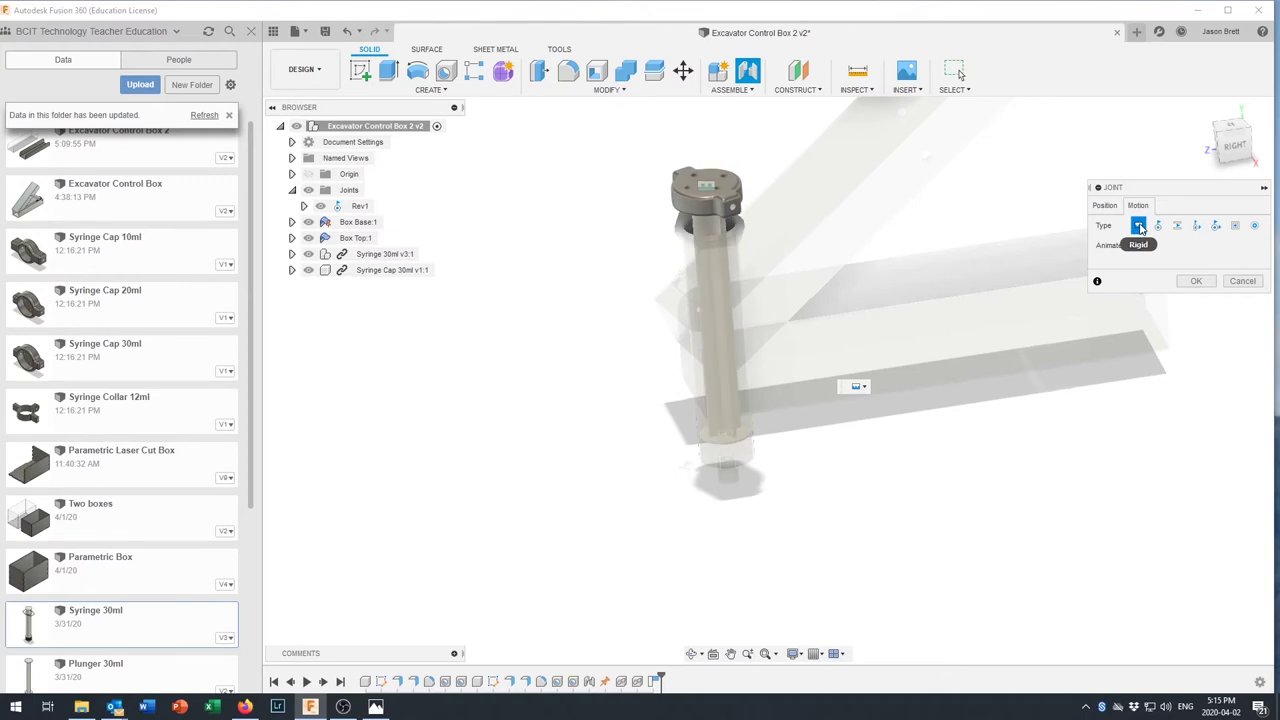
{"action": "middle_click_drag", "start_coordinate": [920, 214], "coordinate": [688, 249], "text": "shift"}
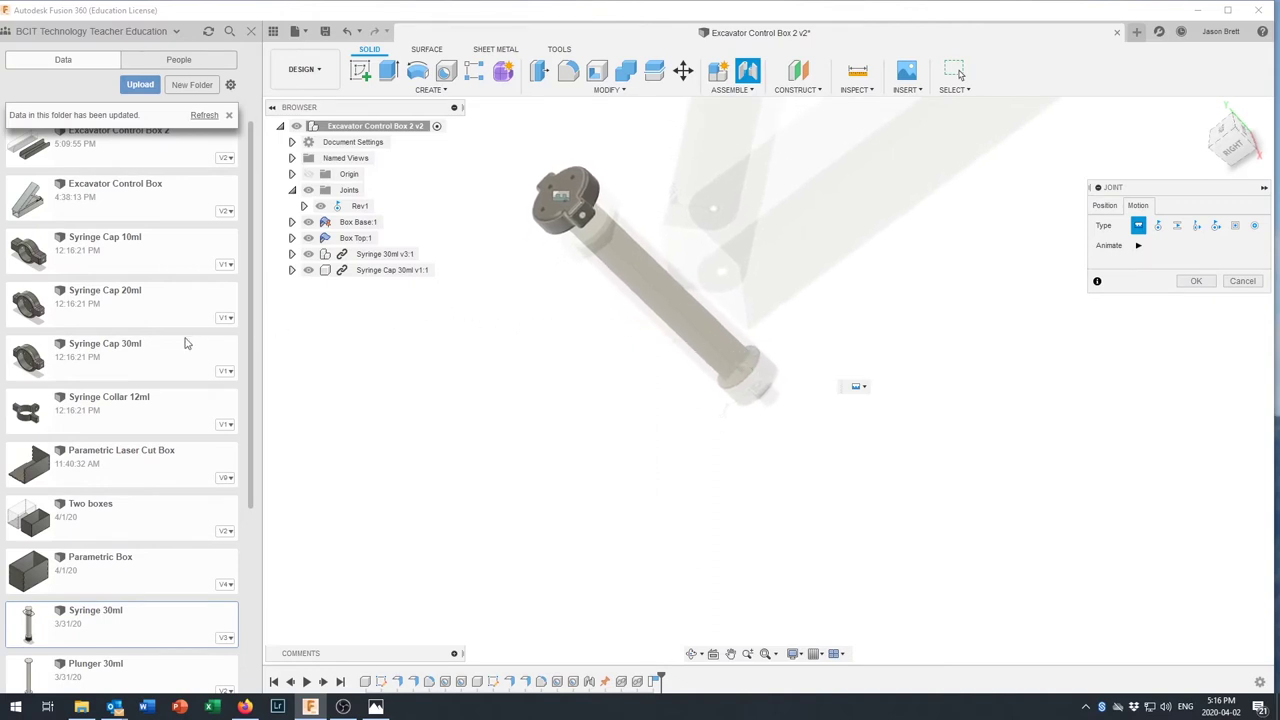
Insert the Syringe Collar 12ml part into the assembly and move it 90 mm in Z, clear of the syringe
{"action": "left_click_drag", "start_coordinate": [115, 400], "coordinate": [601, 421]}
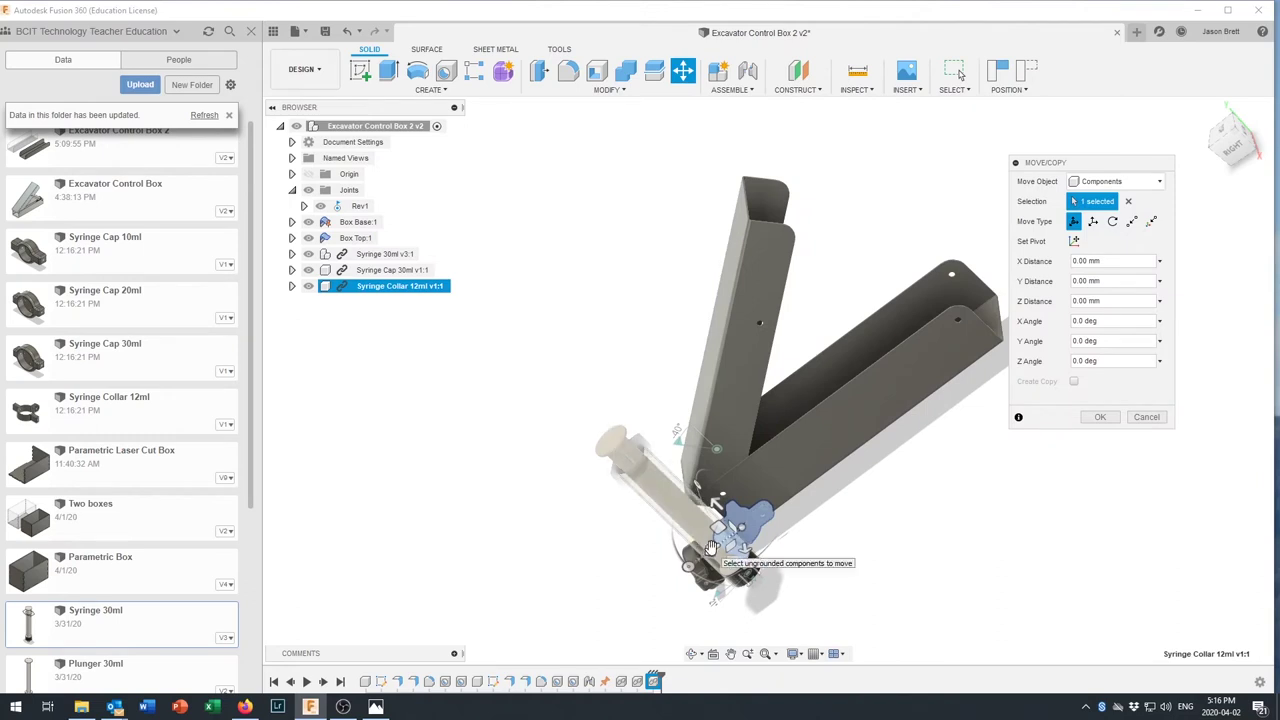
{"action": "left_click_drag", "start_coordinate": [710, 548], "coordinate": [575, 576]}
{"action": "scroll", "coordinate": [688, 594], "scroll_direction": "up", "scroll_amount": 3}
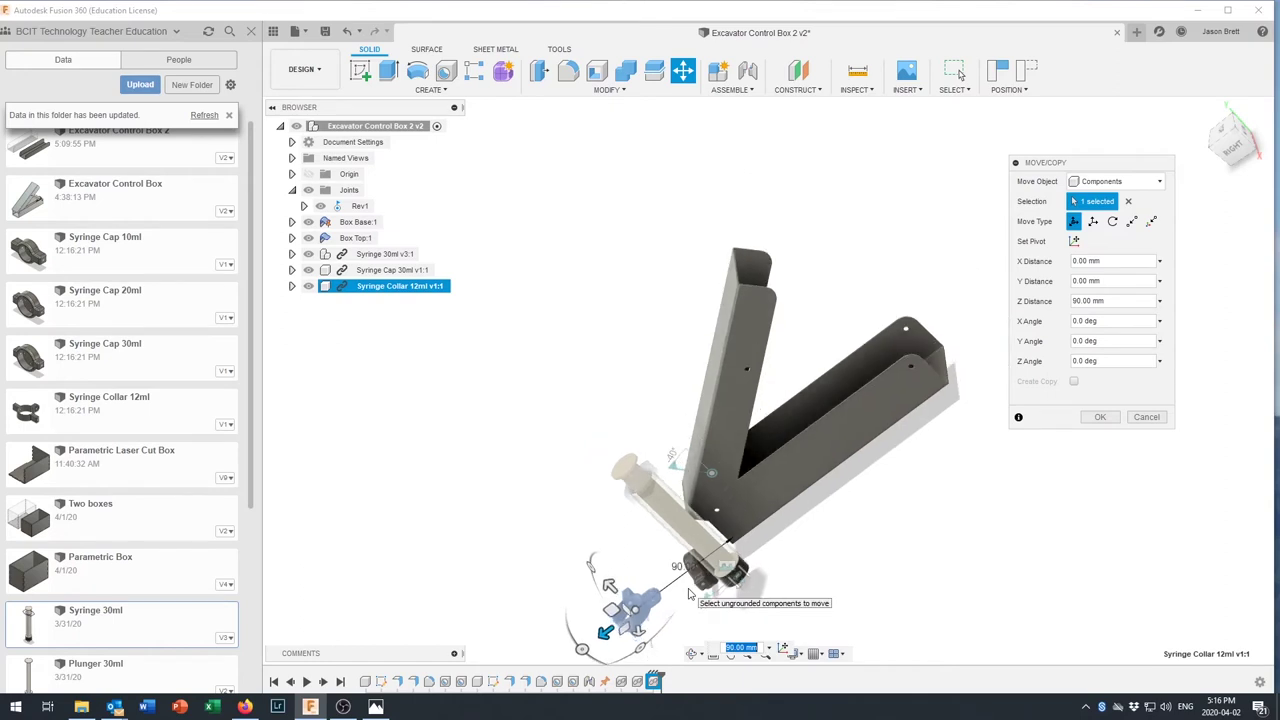
{"action": "scroll", "coordinate": [688, 594], "scroll_direction": "up", "scroll_amount": 3}
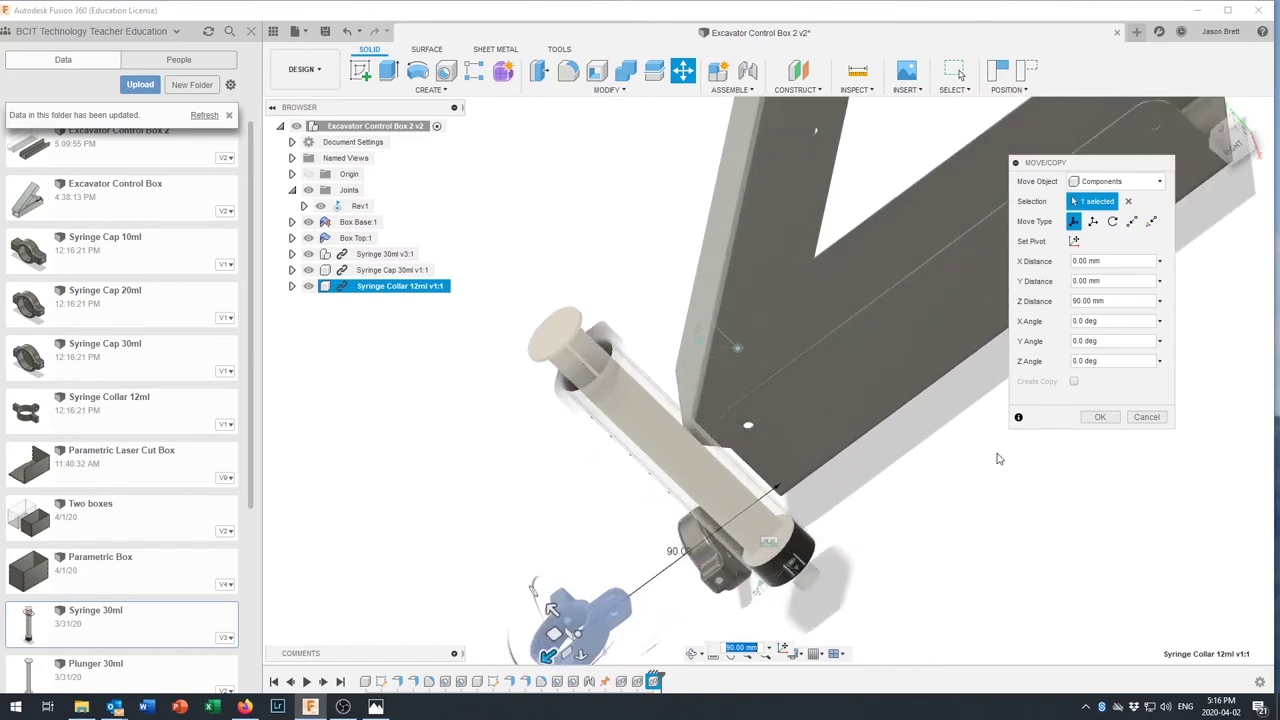
{"action": "left_click", "coordinate": [1100, 416]}
{"action": "scroll", "coordinate": [700, 592], "scroll_direction": "down", "scroll_amount": 1}
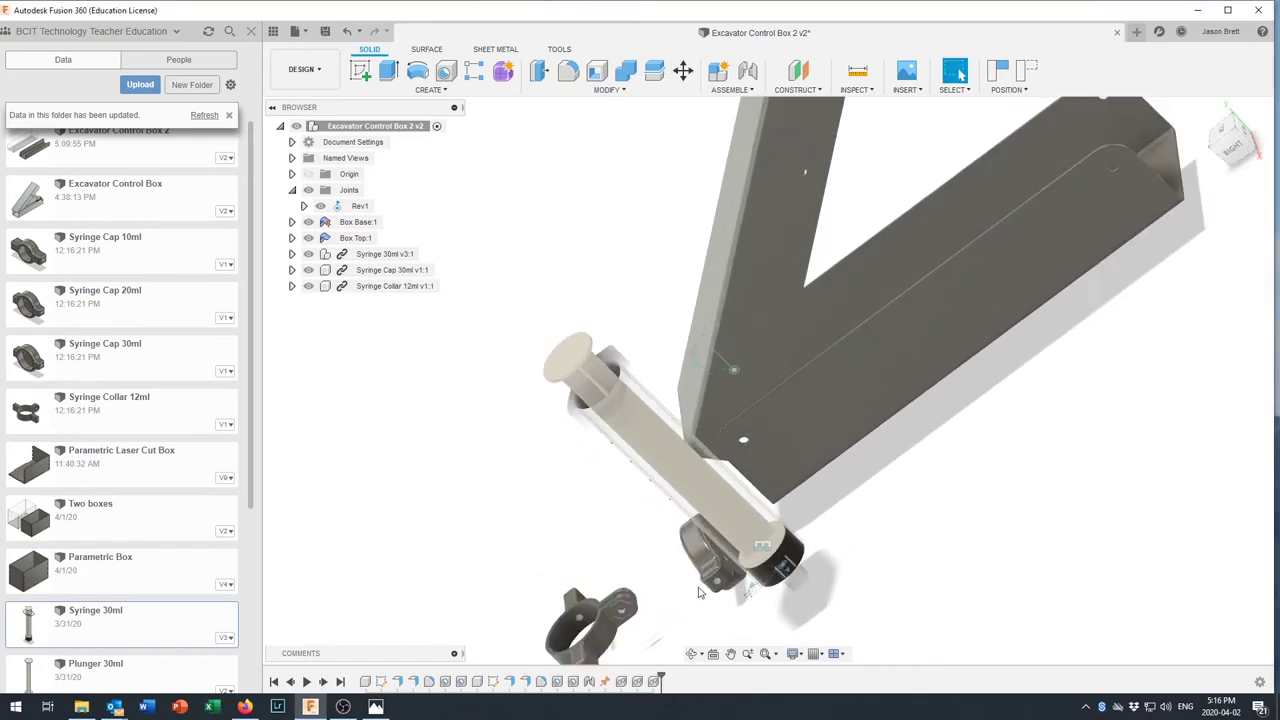
Capture the component positions and join the inside face centre of Syringe Cap 30ml to the plunger's end face with a Rigid joint
{"action": "middle_click_drag", "start_coordinate": [700, 590], "coordinate": [700, 540], "text": "shift"}
{"action": "left_click", "coordinate": [752, 77]}
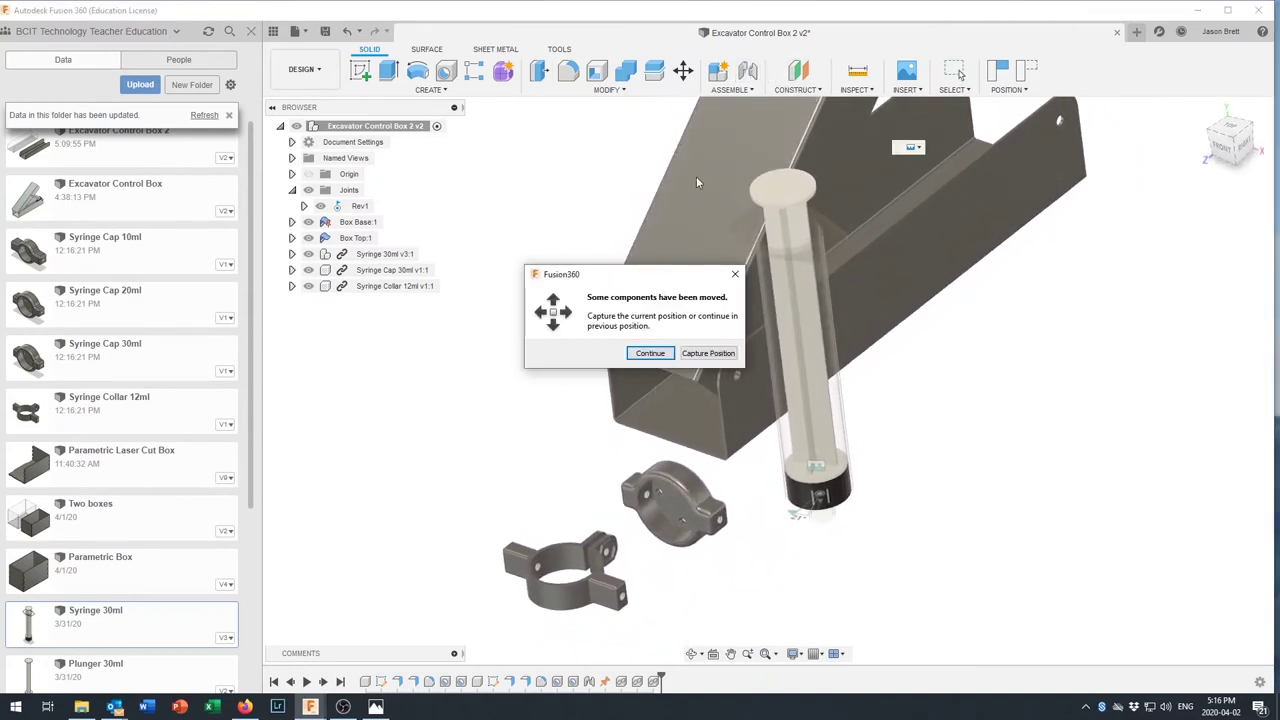
{"action": "left_click", "coordinate": [695, 354]}
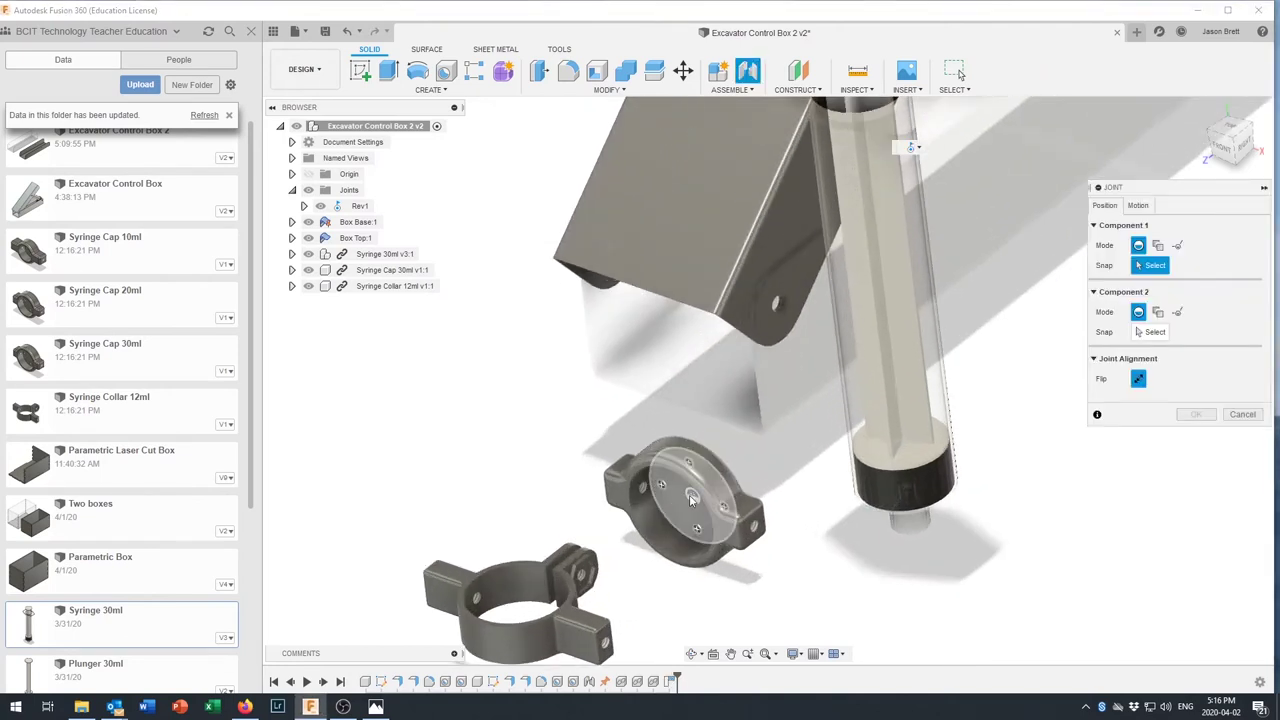
{"action": "left_click", "coordinate": [690, 500]}
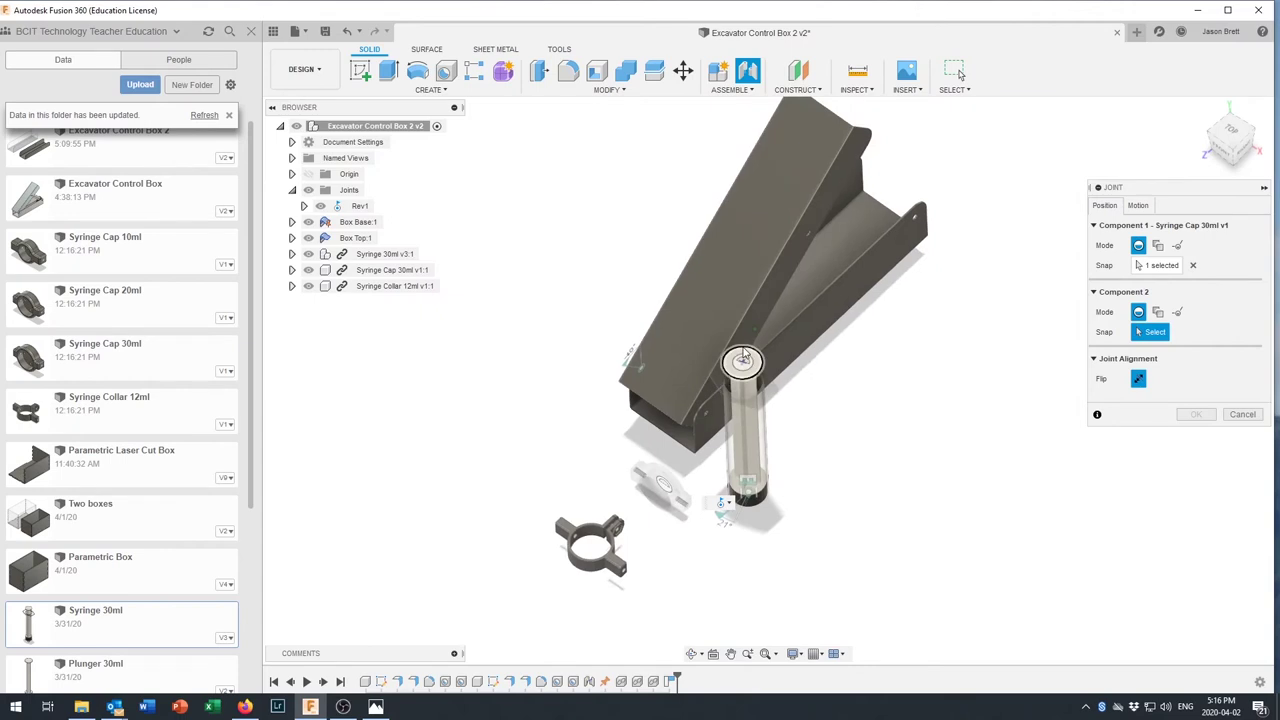
{"action": "left_click", "coordinate": [744, 366]}
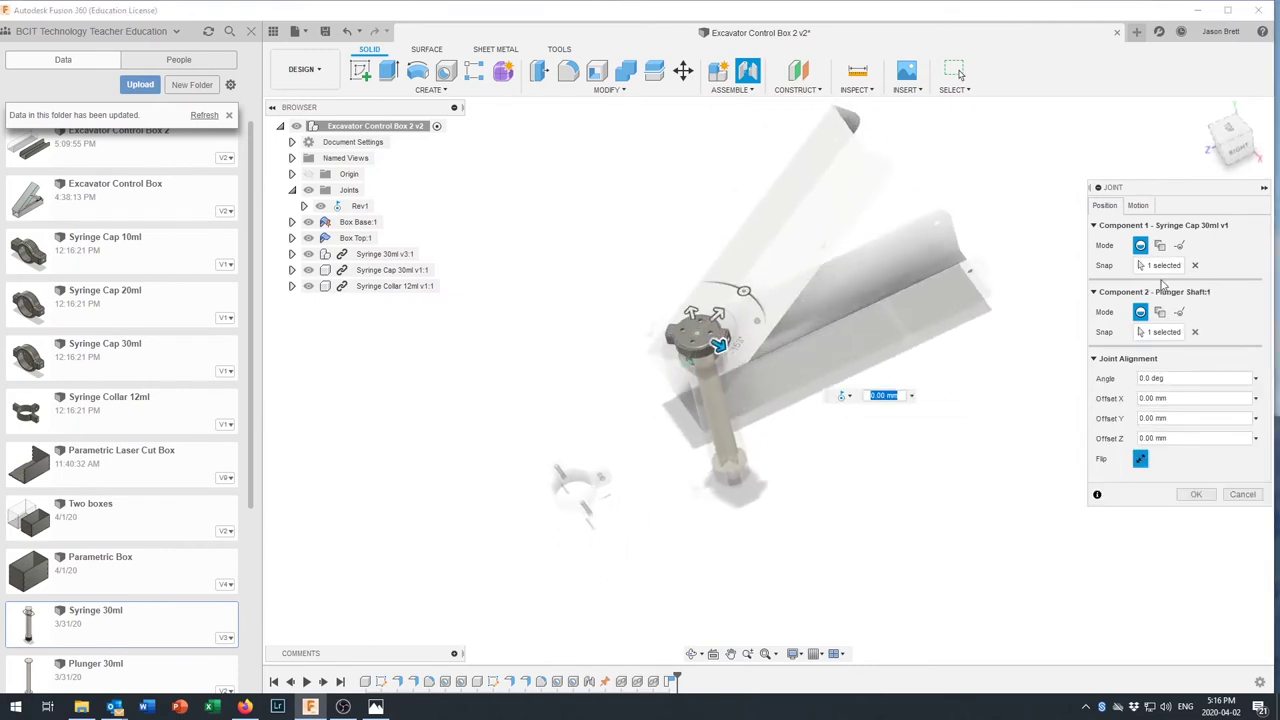
{"action": "left_click", "coordinate": [1138, 205]}
{"action": "left_click", "coordinate": [1140, 226]}
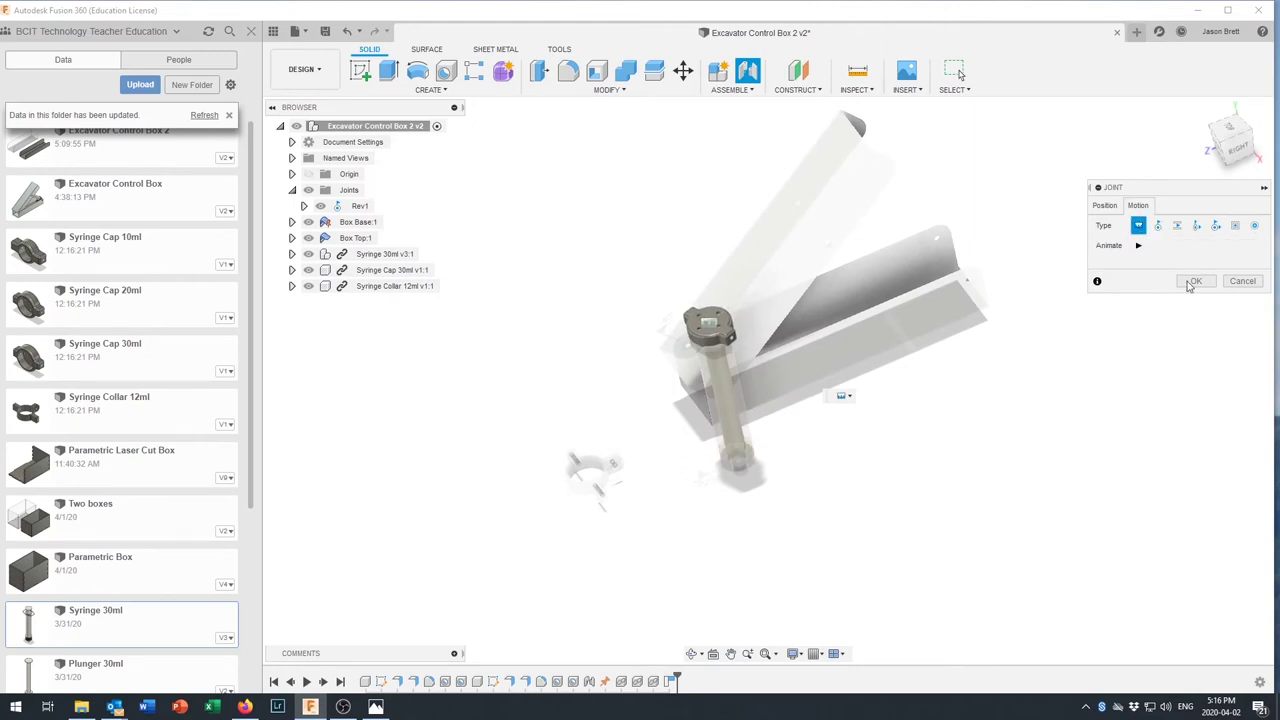
{"action": "left_click", "coordinate": [1196, 281]}
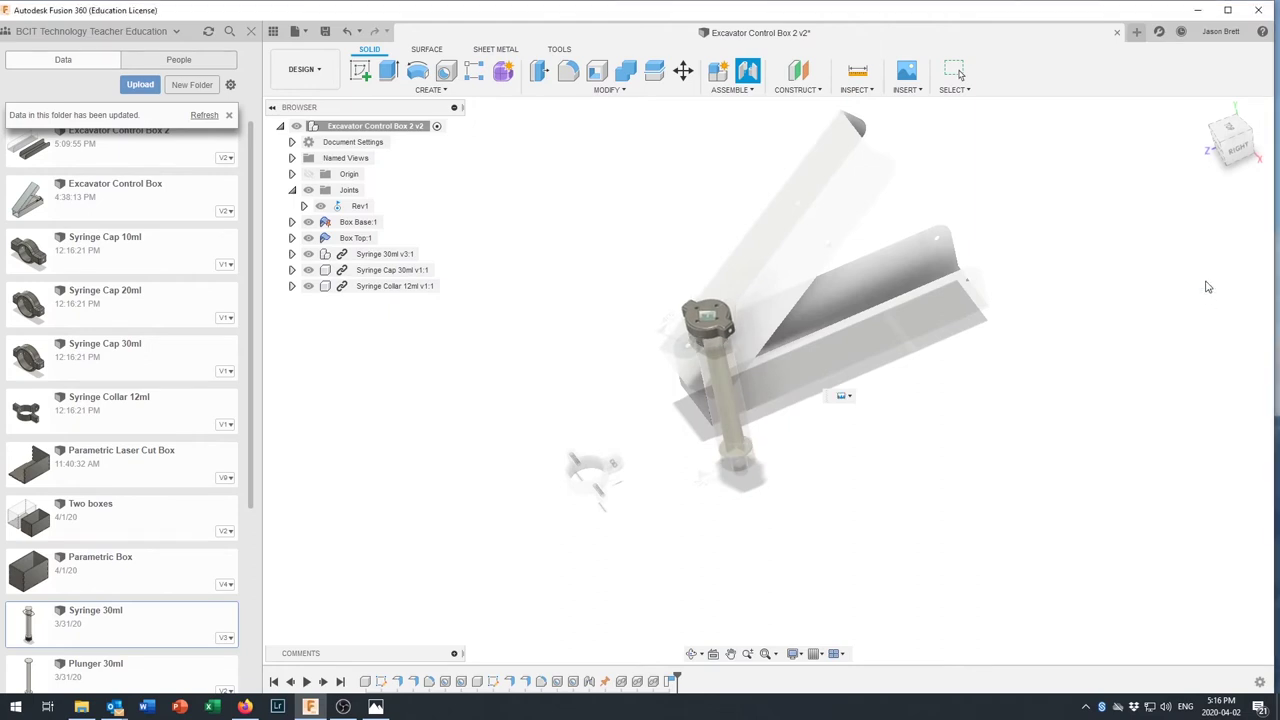
Measure the diameter of the 30 ml syringe barrel's cylindrical face
{"action": "middle_click_drag", "start_coordinate": [923, 339], "coordinate": [640, 412], "text": "shift"}
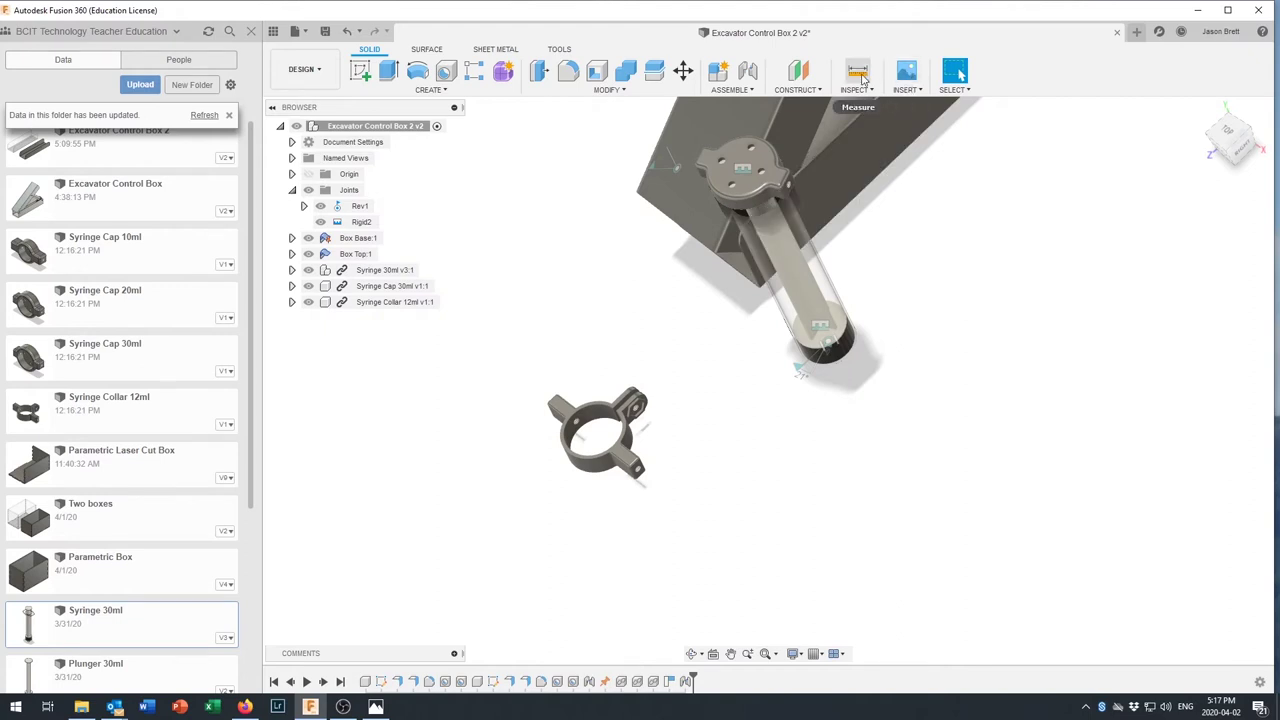
{"action": "left_click", "coordinate": [858, 72]}
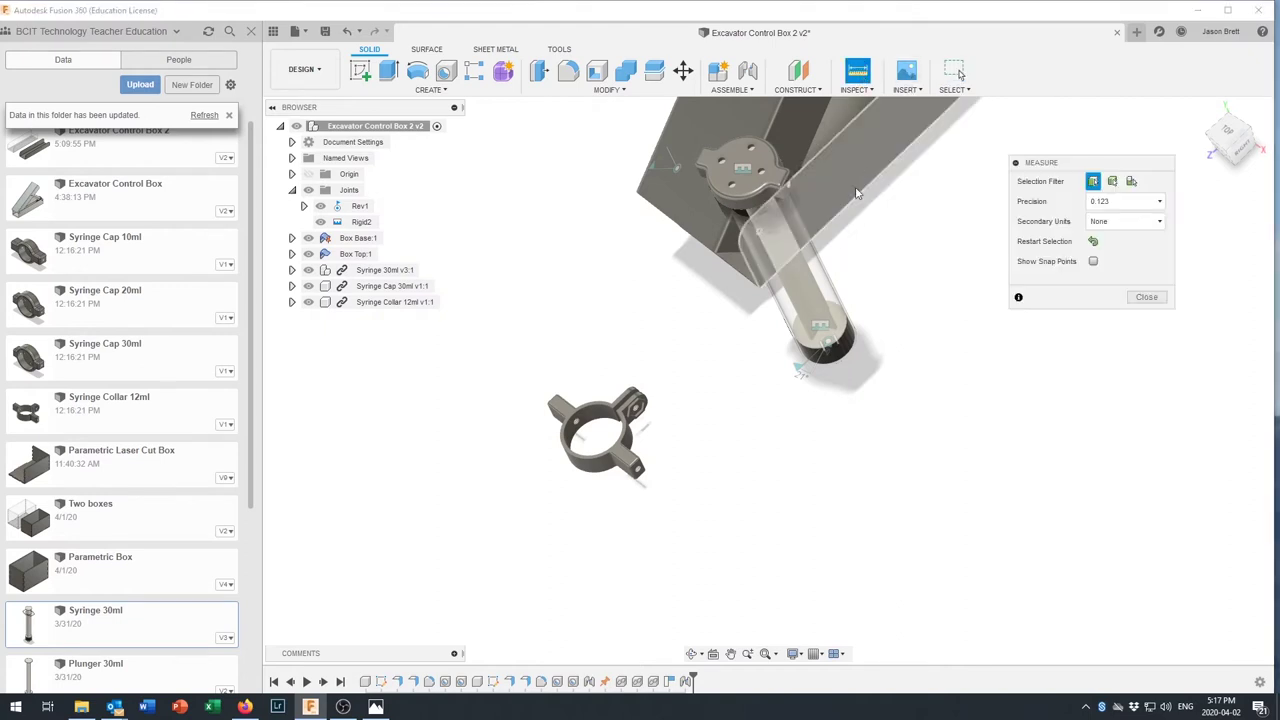
{"action": "left_click", "coordinate": [828, 305]}
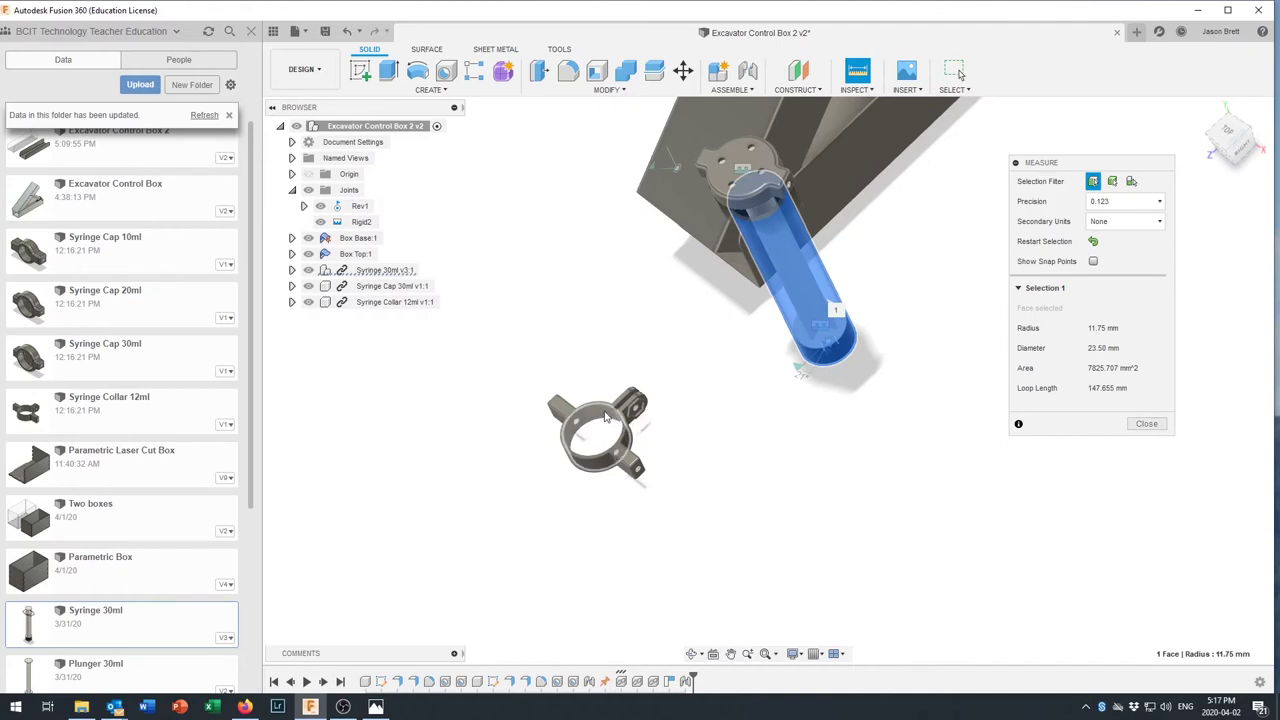
{"action": "left_click", "coordinate": [1147, 424]}
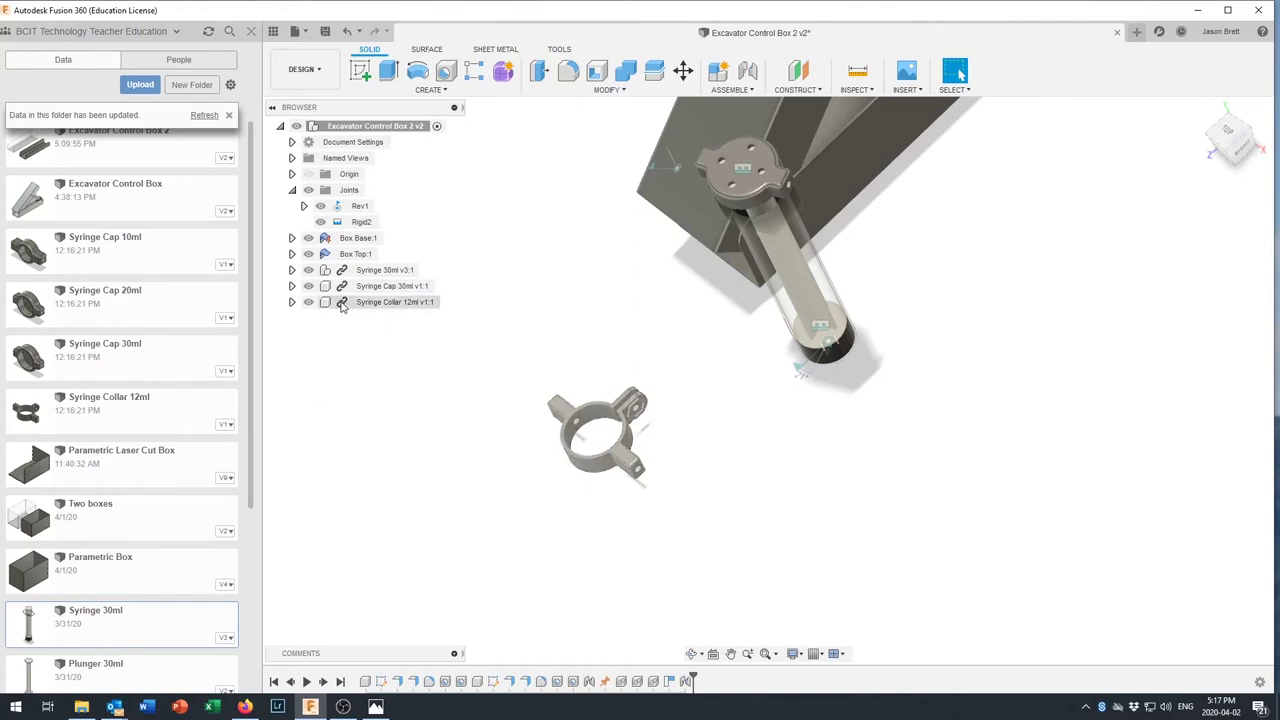
Break the link between the inserted Syringe Collar 12ml component and its source design
{"action": "left_click", "coordinate": [395, 302]}
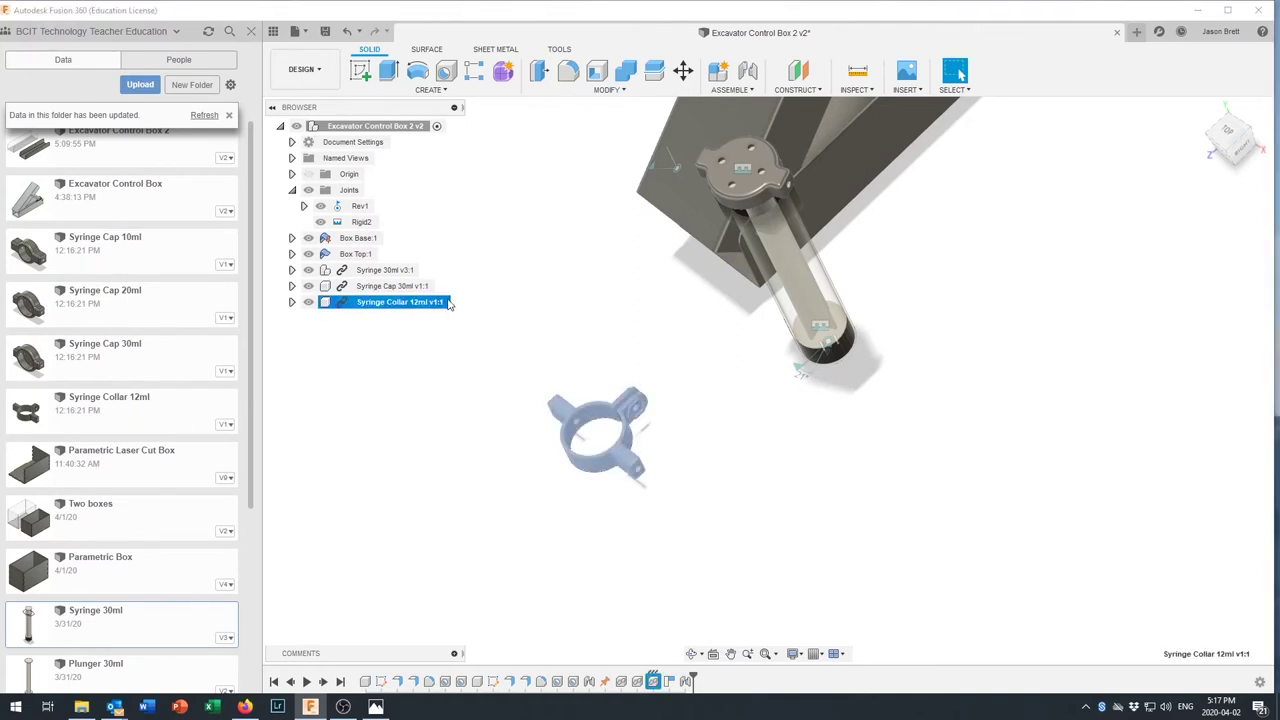
{"action": "right_click", "coordinate": [362, 307]}
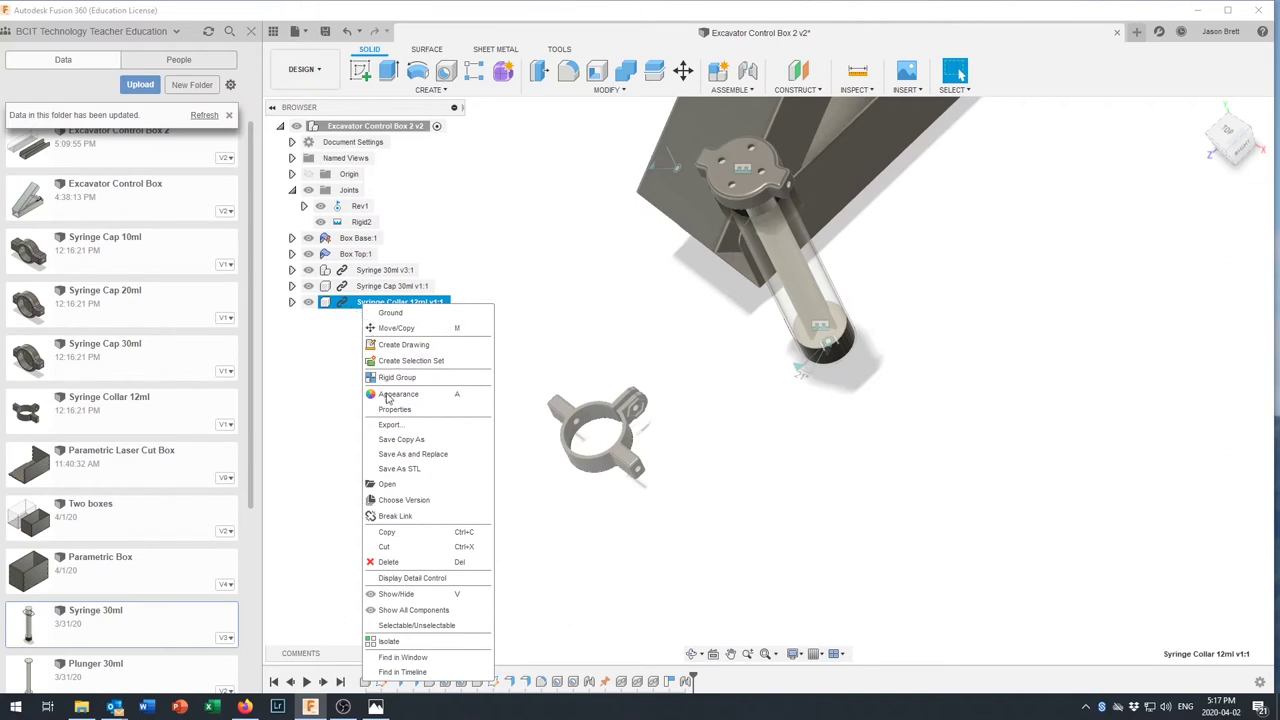
{"action": "left_click", "coordinate": [401, 516]}
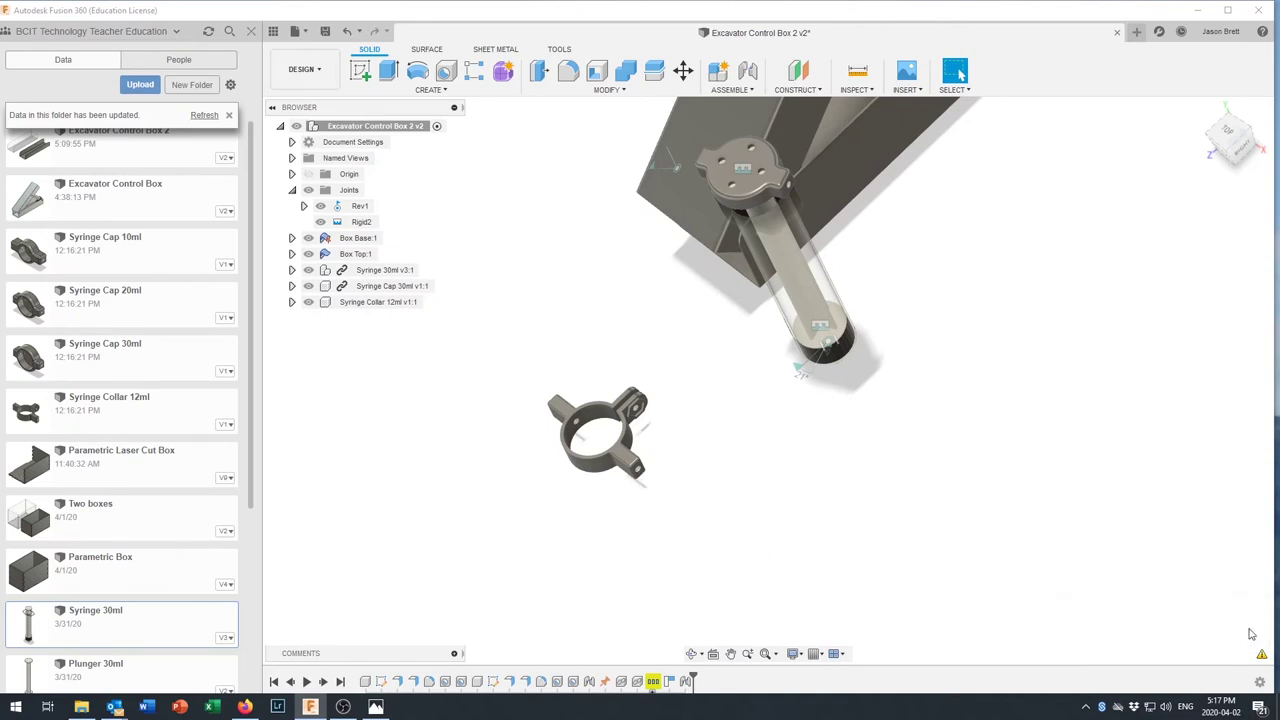
Activate the Syringe Collar 12ml component and expand its grouped features in the design history
{"action": "mouse_move", "coordinate": [654, 682]}
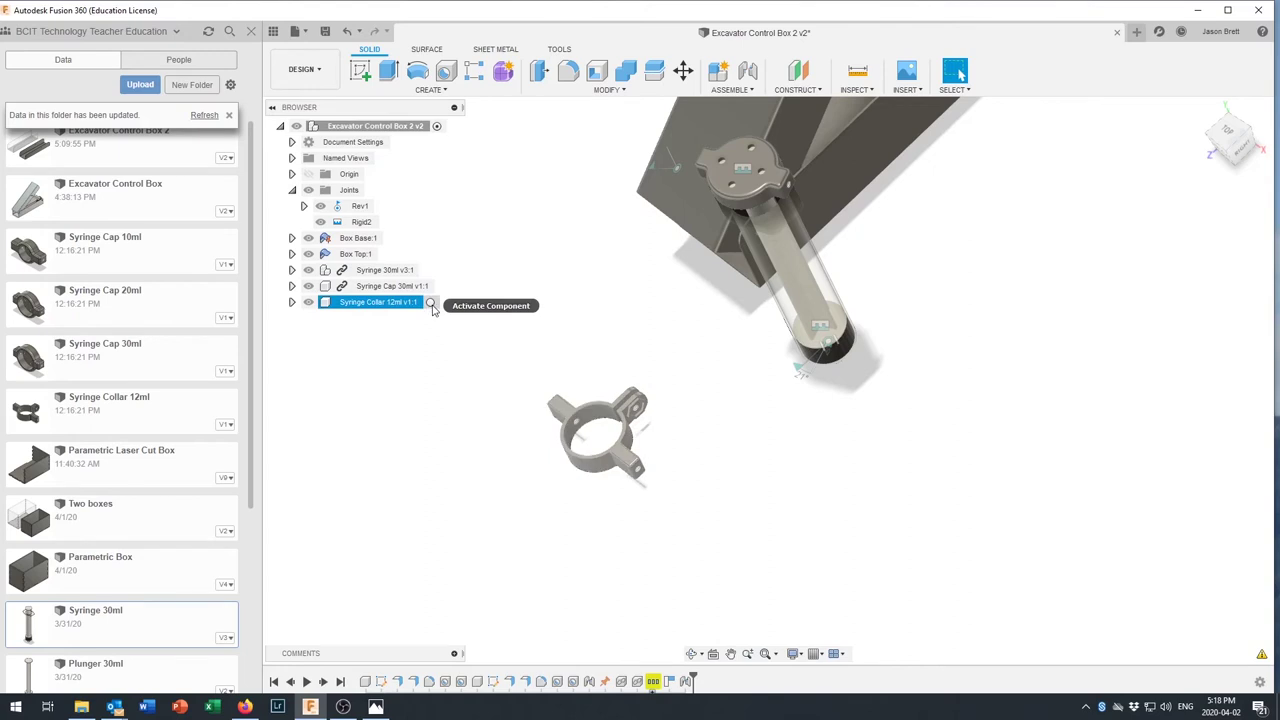
{"action": "left_click", "coordinate": [428, 303]}
{"action": "mouse_move", "coordinate": [365, 683]}
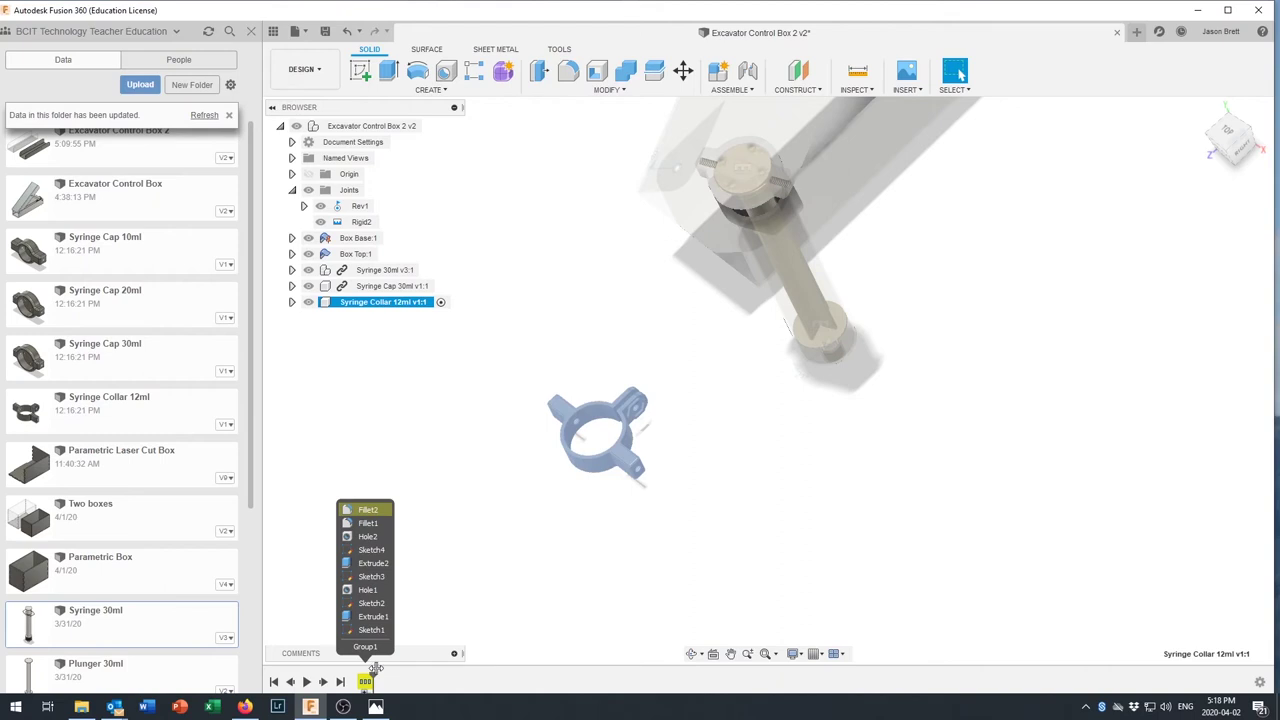
{"action": "key", "text": "ctrl+z"}
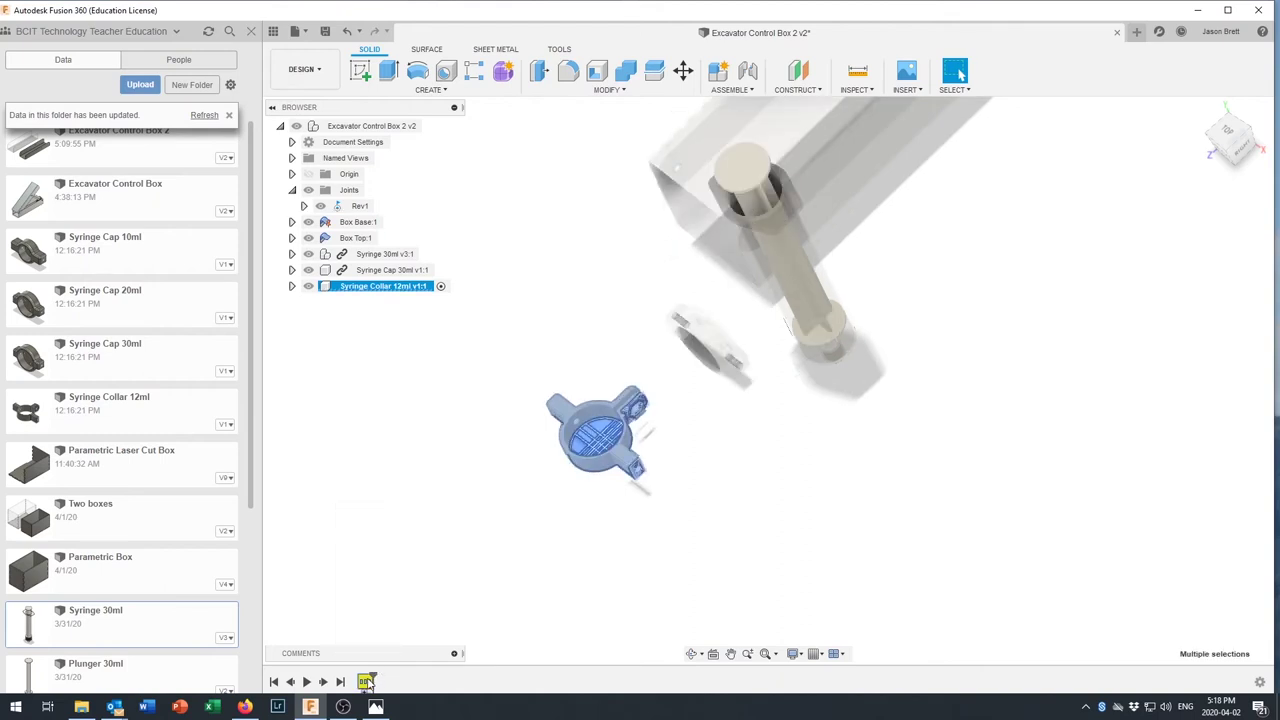
{"action": "double_click", "coordinate": [366, 683]}
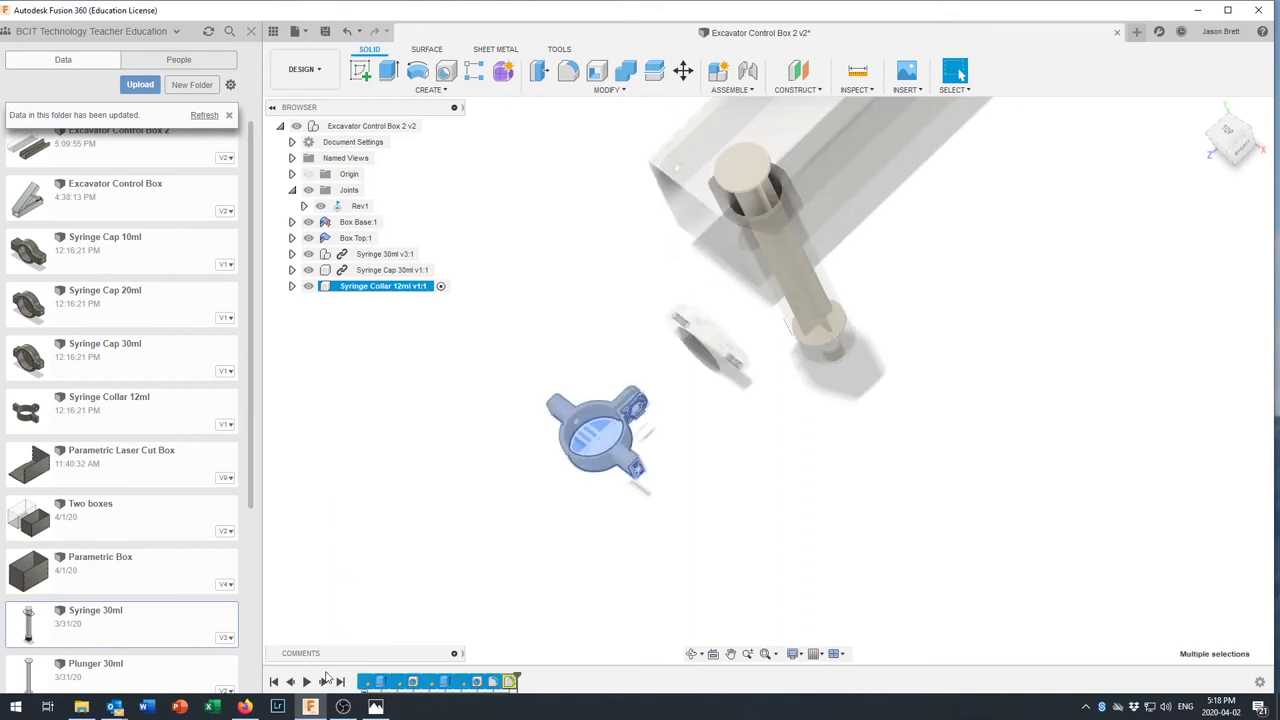
Inspect the settings of the collar's last fillet feature, accept them without edits, and examine the collar
{"action": "left_click", "coordinate": [510, 682]}
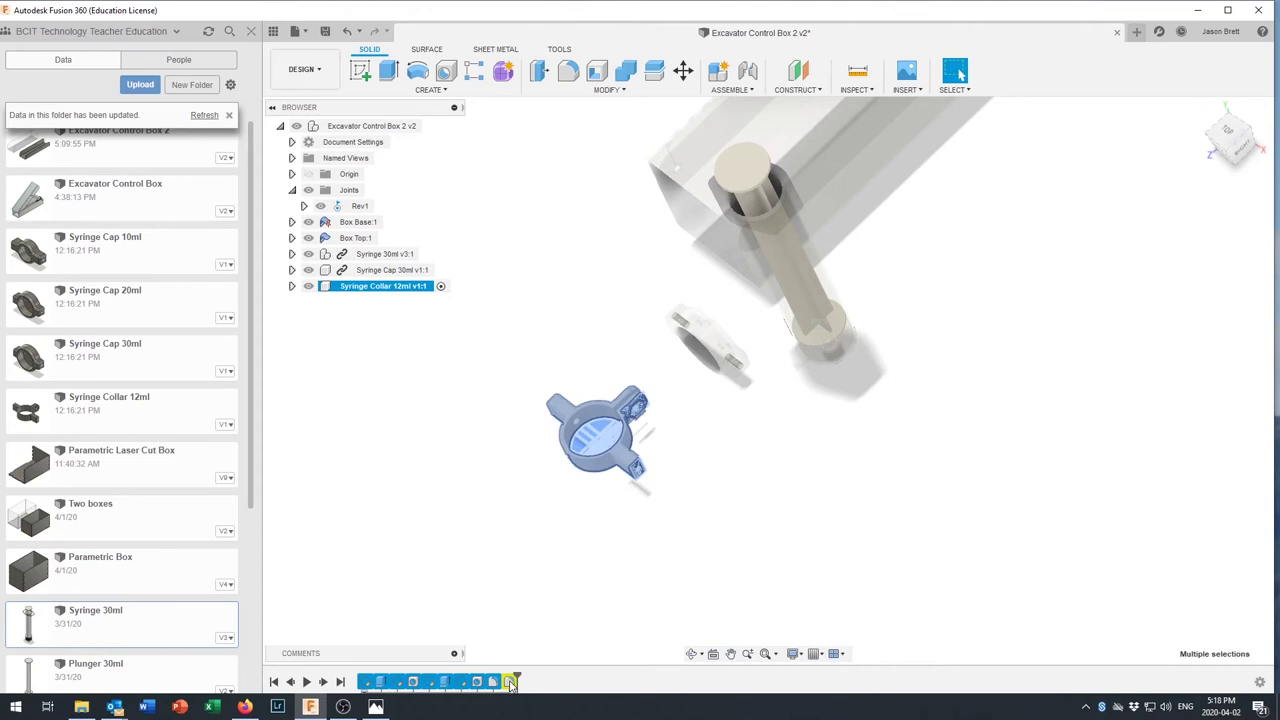
{"action": "double_click", "coordinate": [510, 682]}
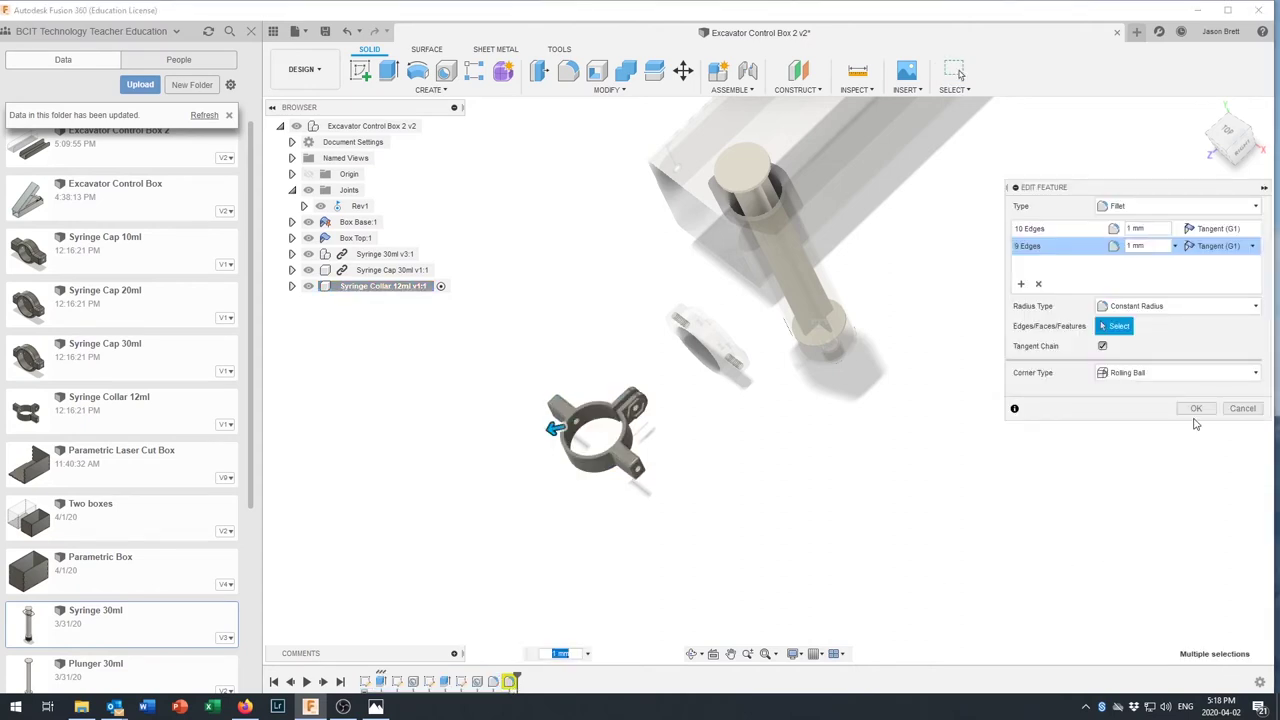
{"action": "left_click", "coordinate": [1196, 410]}
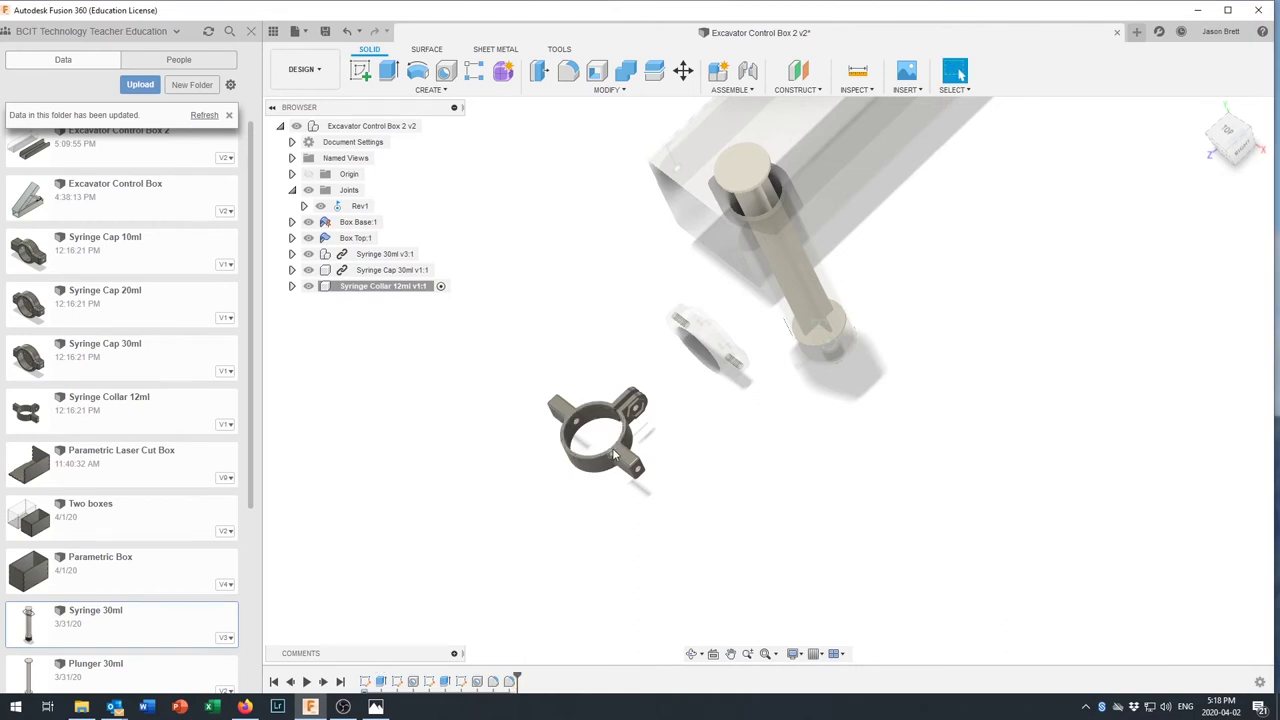
{"action": "scroll", "coordinate": [612, 457], "scroll_direction": "up", "scroll_amount": 3}
{"action": "scroll", "coordinate": [610, 453], "scroll_direction": "down", "scroll_amount": 3}
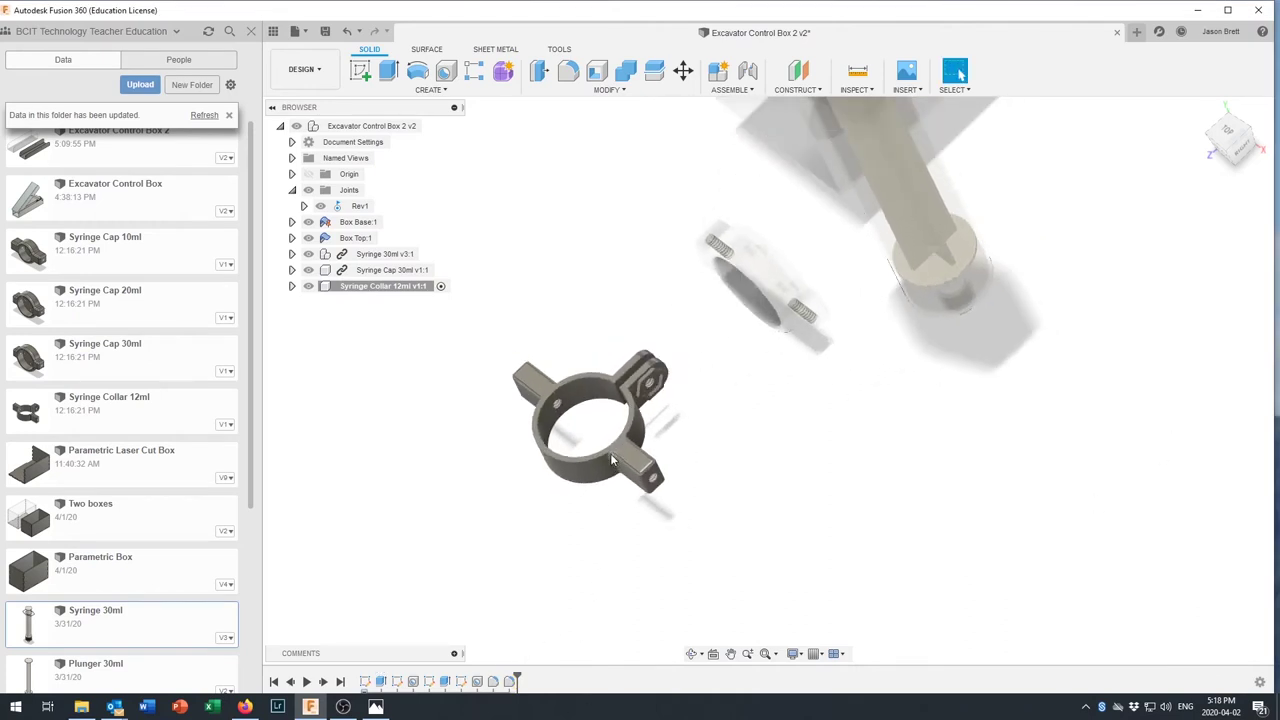
{"action": "scroll", "coordinate": [608, 460], "scroll_direction": "up", "scroll_amount": 3}
{"action": "scroll", "coordinate": [609, 450], "scroll_direction": "down", "scroll_amount": 3}
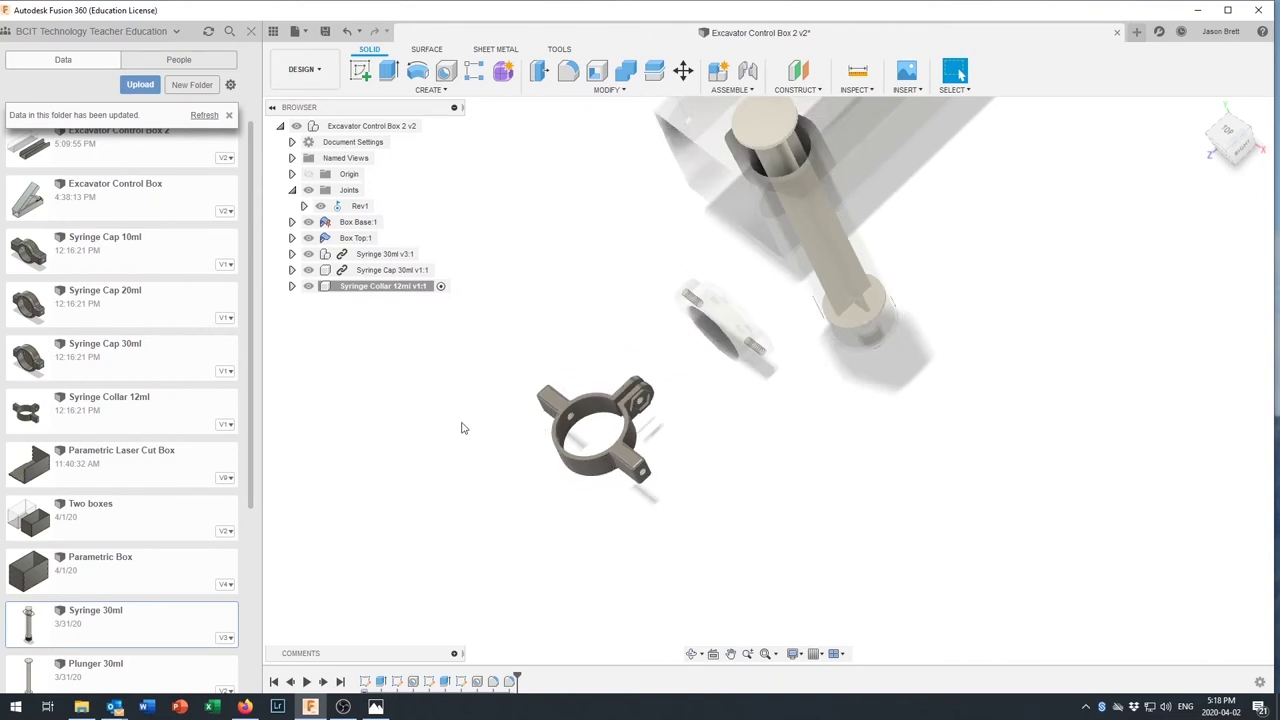
Open Sketch1 of the Syringe Collar 12ml component for editing
{"action": "left_click", "coordinate": [291, 287]}
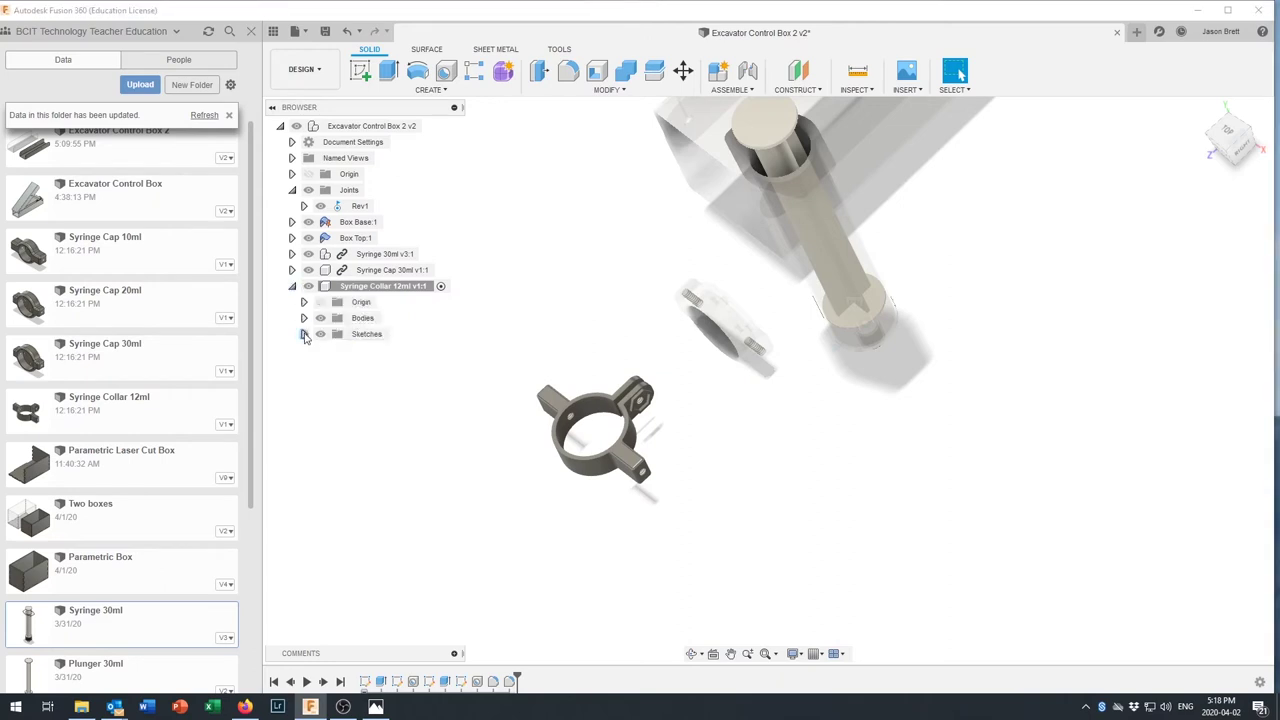
{"action": "left_click", "coordinate": [304, 334]}
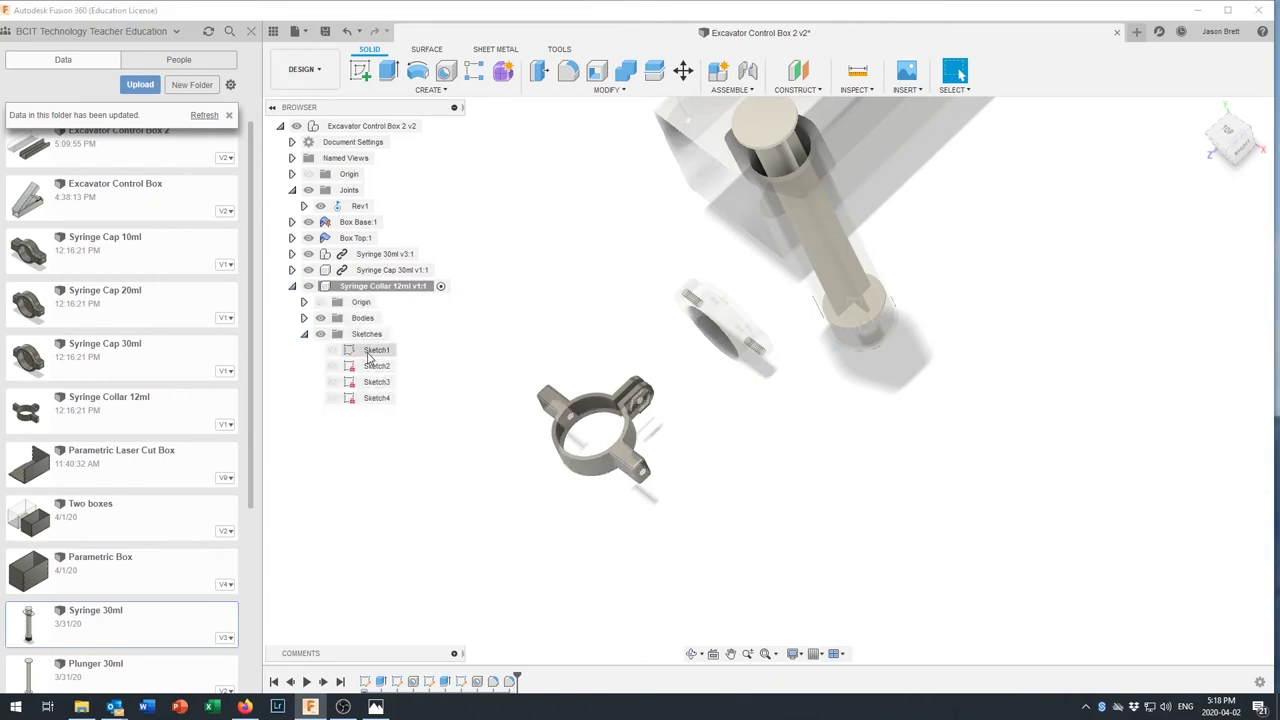
{"action": "double_click", "coordinate": [374, 351]}
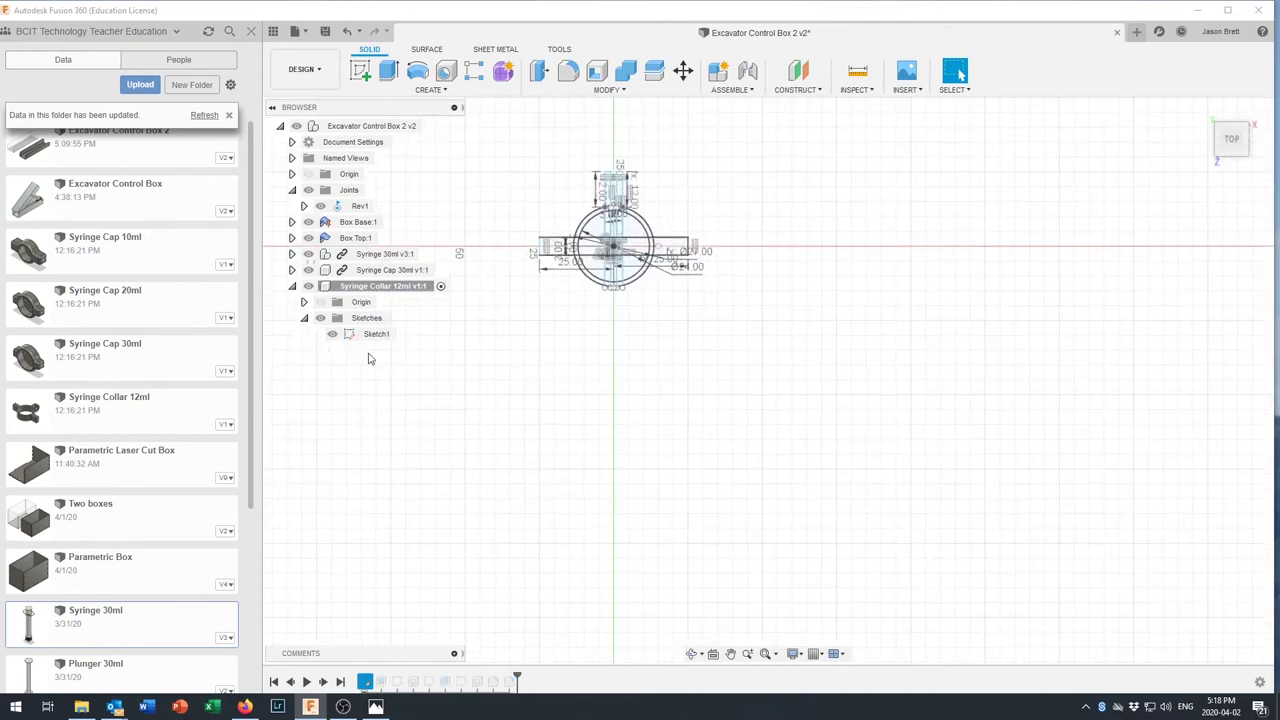
{"action": "scroll", "coordinate": [594, 234], "scroll_direction": "up", "scroll_amount": 6}
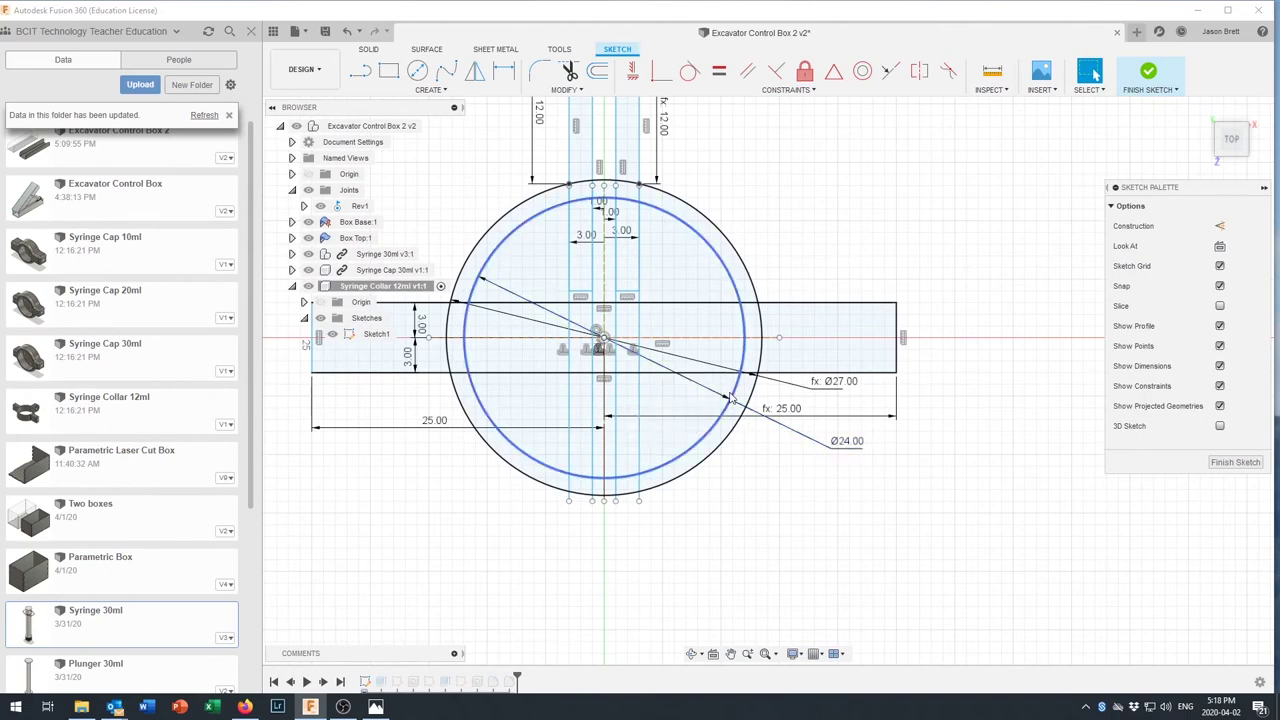
Set the collar sketch's inner circle diameter to 23.5 mm and the right arm's length from centre to 24 mm, then finish the sketch
{"action": "double_click", "coordinate": [850, 443]}
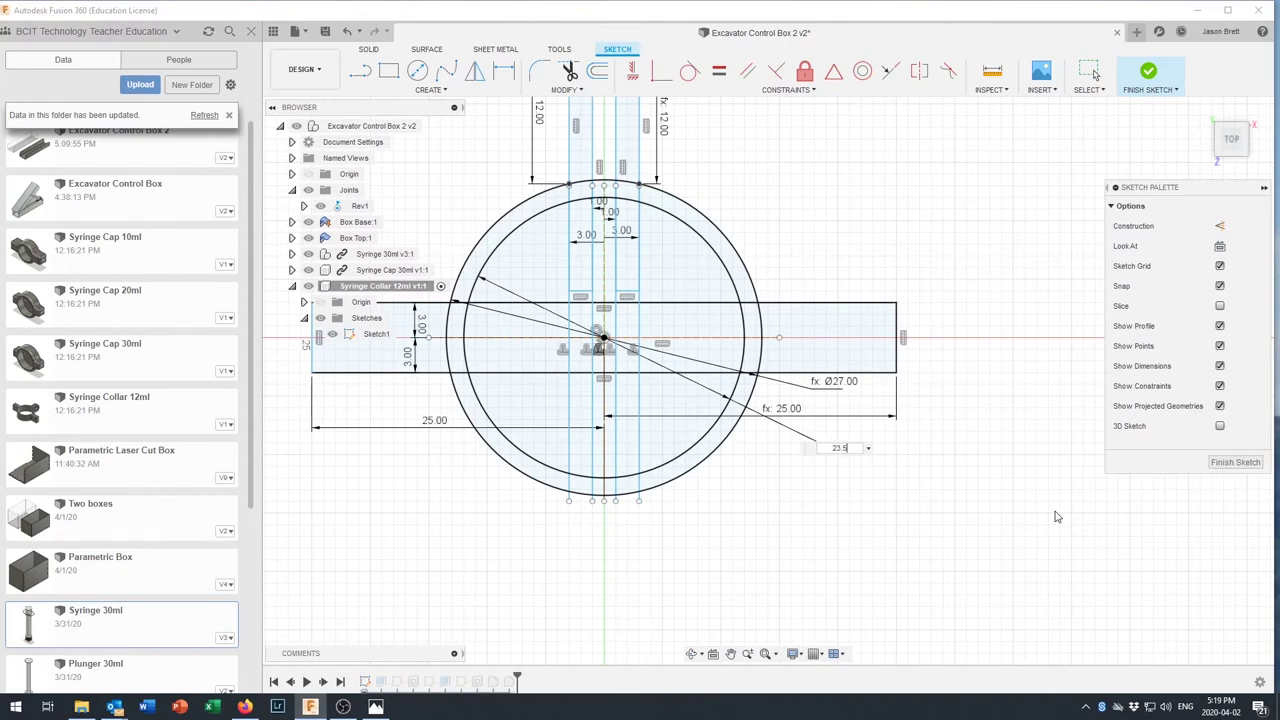
{"action": "key", "text": "Return"}
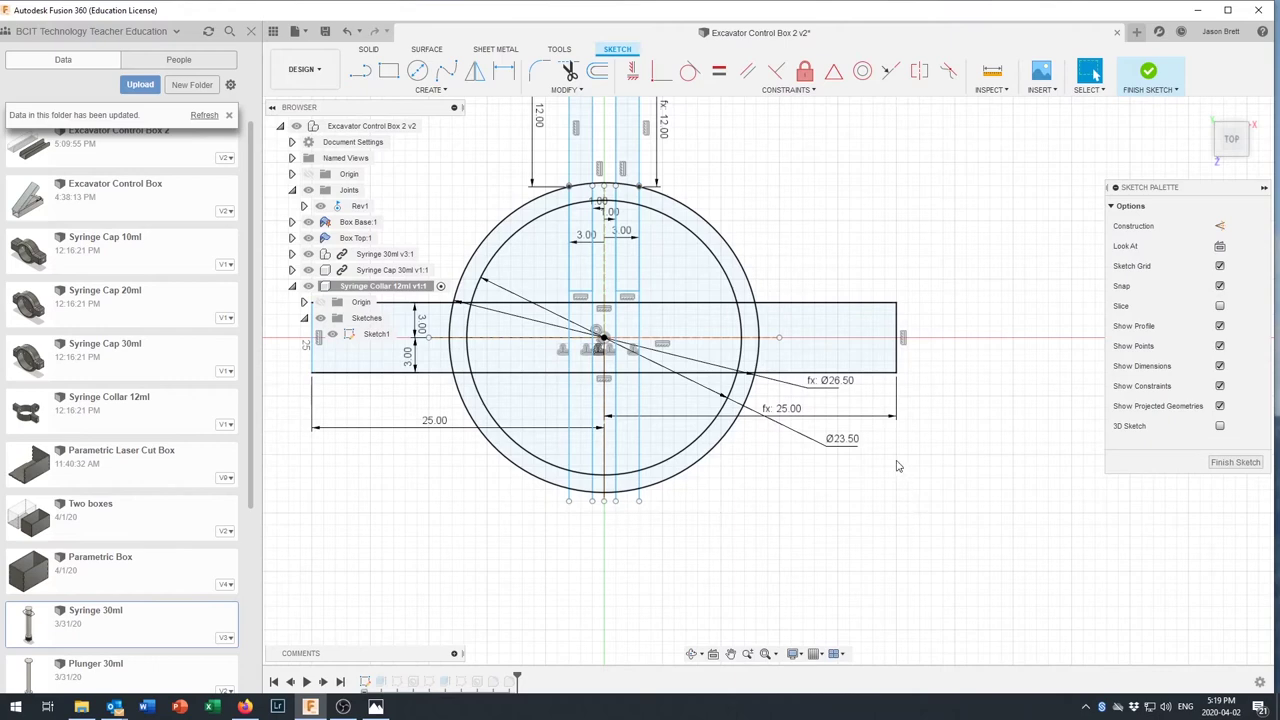
{"action": "double_click", "coordinate": [790, 412]}
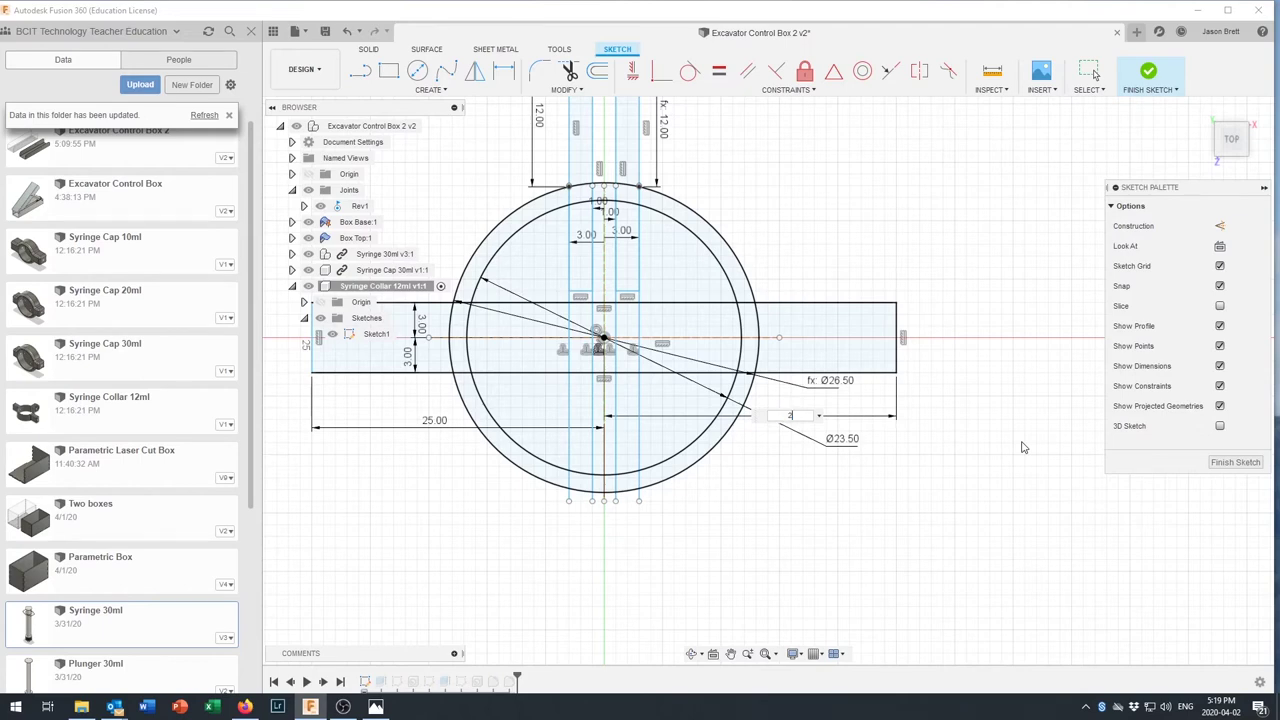
{"action": "key", "text": "Return"}
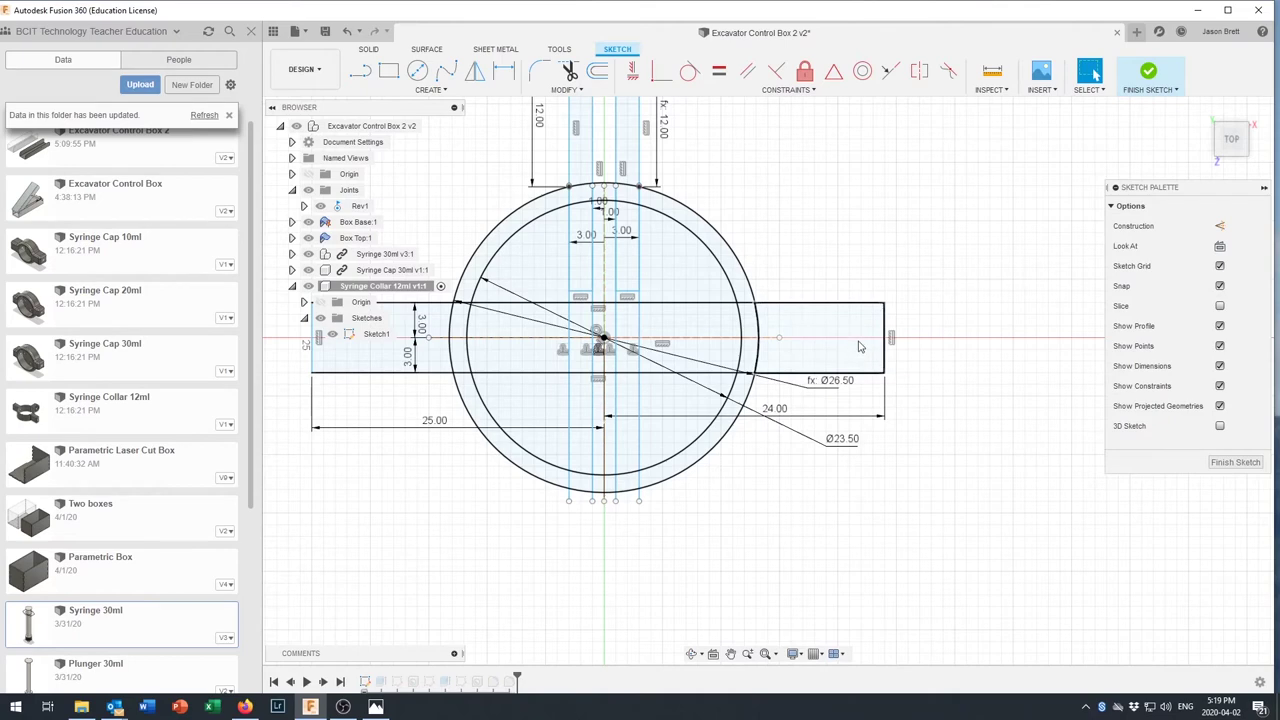
{"action": "left_click", "coordinate": [1148, 80]}
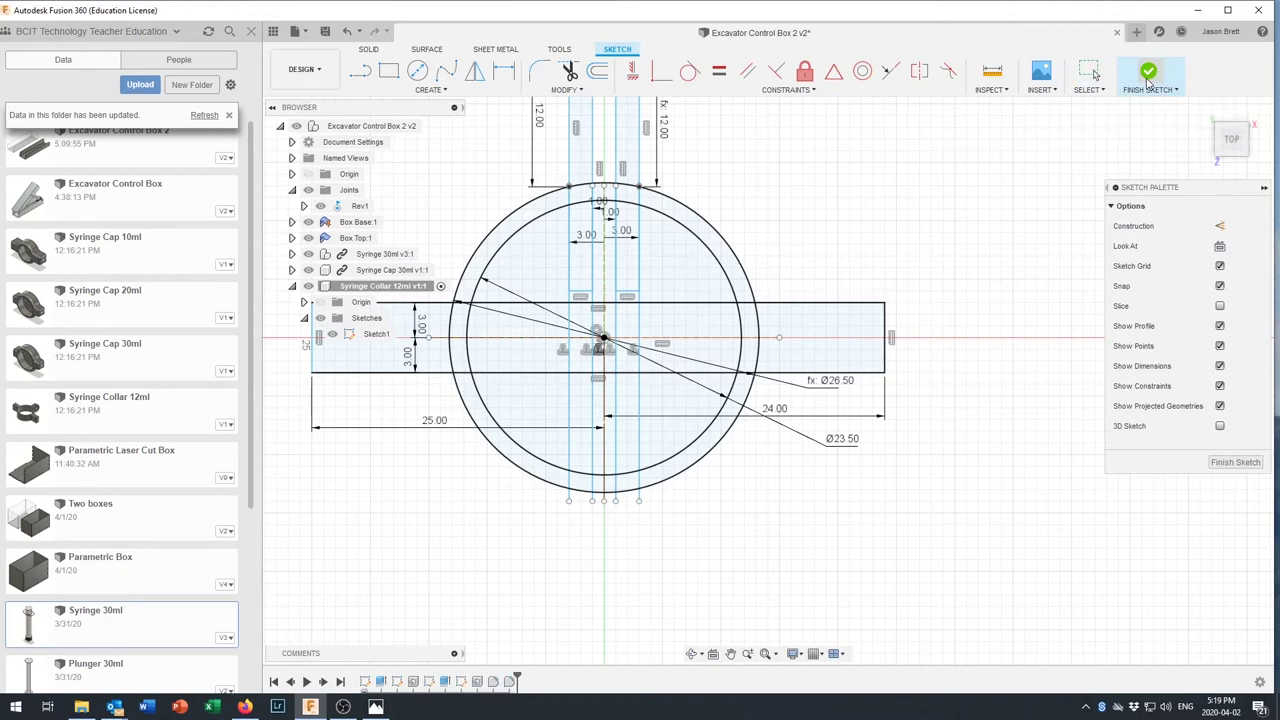
{"action": "scroll", "coordinate": [921, 326], "scroll_direction": "down", "scroll_amount": 2}
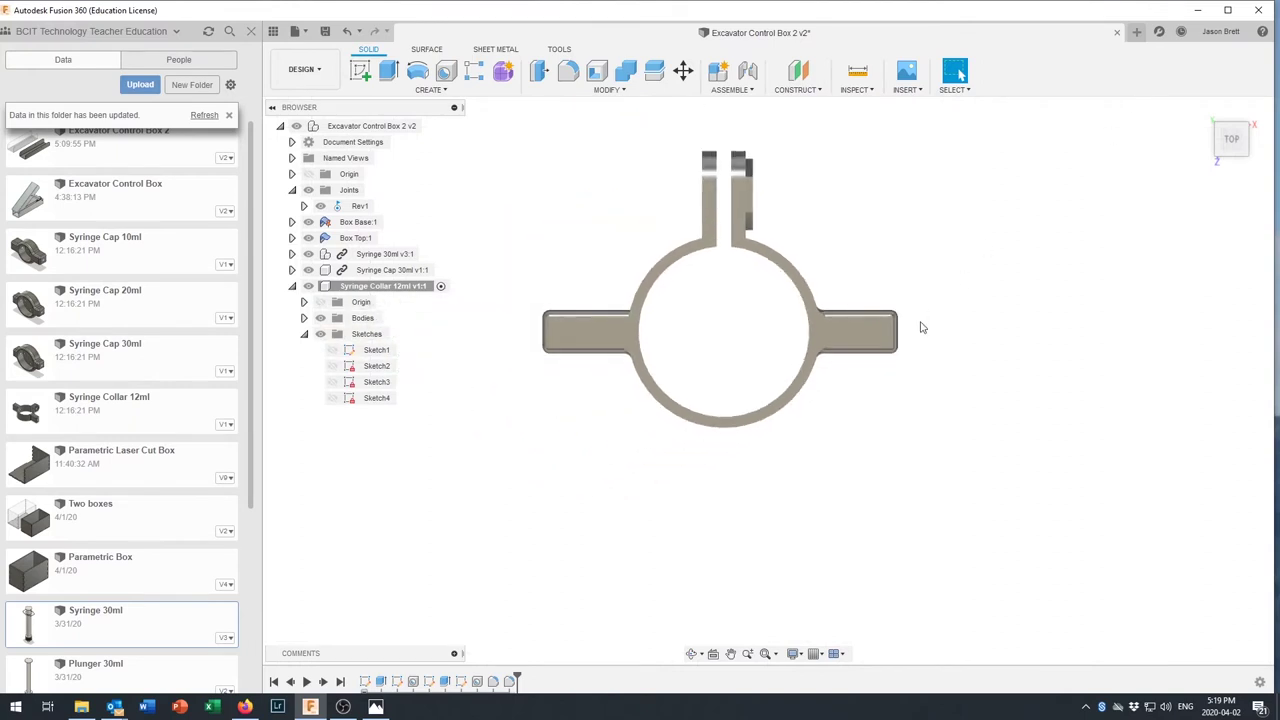
{"action": "key", "text": "F6"}
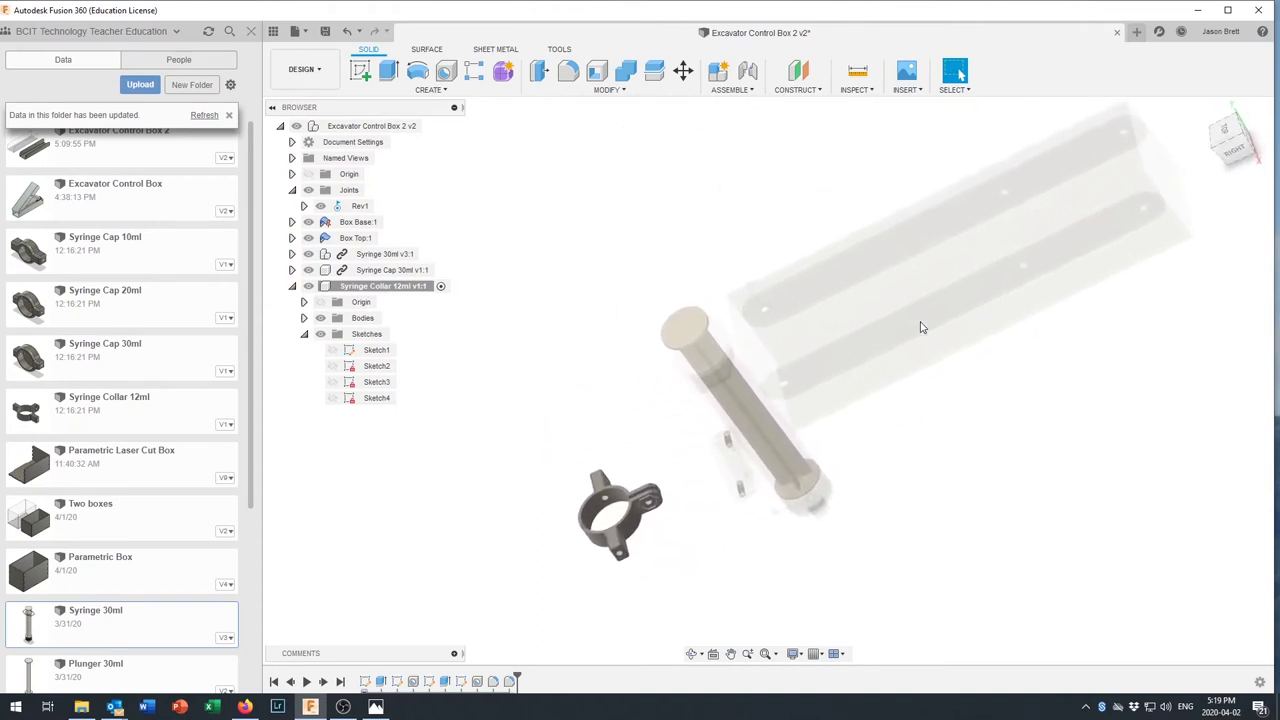
Activate the top-level assembly and start a joint from the syringe collar's ring centre to the circular outlet end of the syringe body
{"action": "left_click", "coordinate": [429, 128]}
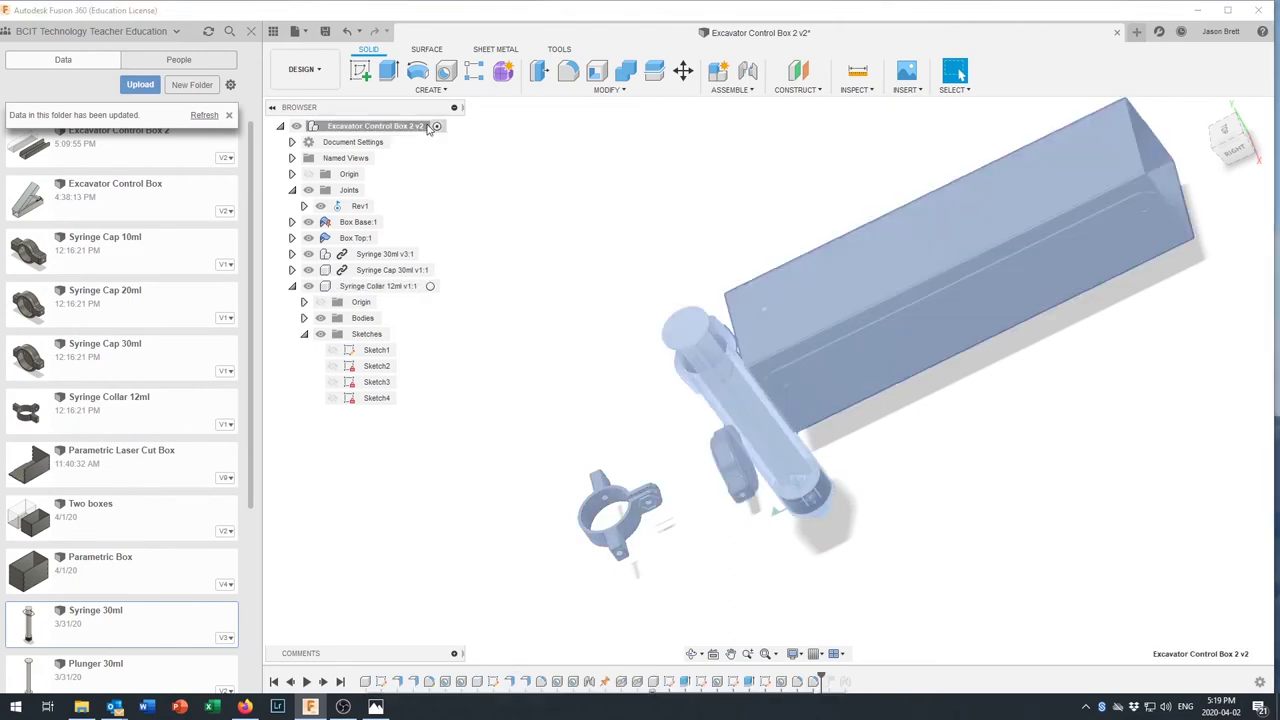
{"action": "left_click", "coordinate": [750, 72]}
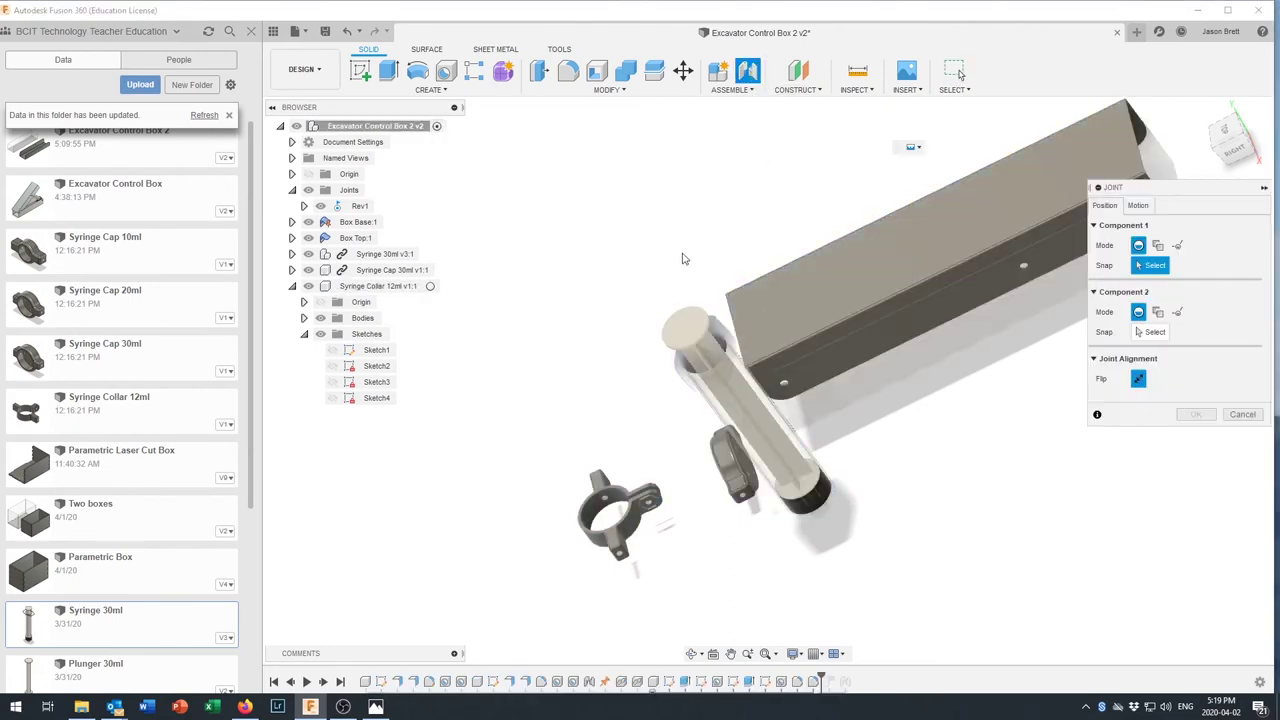
{"action": "scroll", "coordinate": [578, 490], "scroll_direction": "up", "scroll_amount": 2}
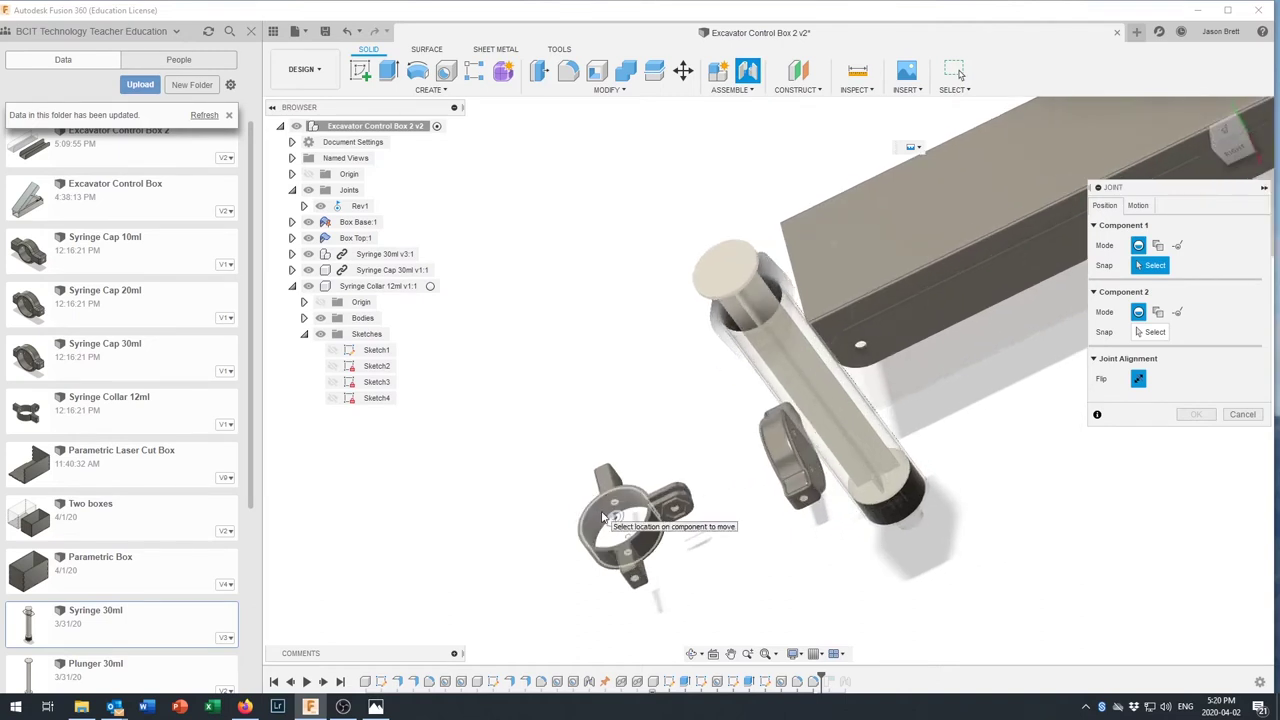
{"action": "scroll", "coordinate": [603, 516], "scroll_direction": "up", "scroll_amount": 1}
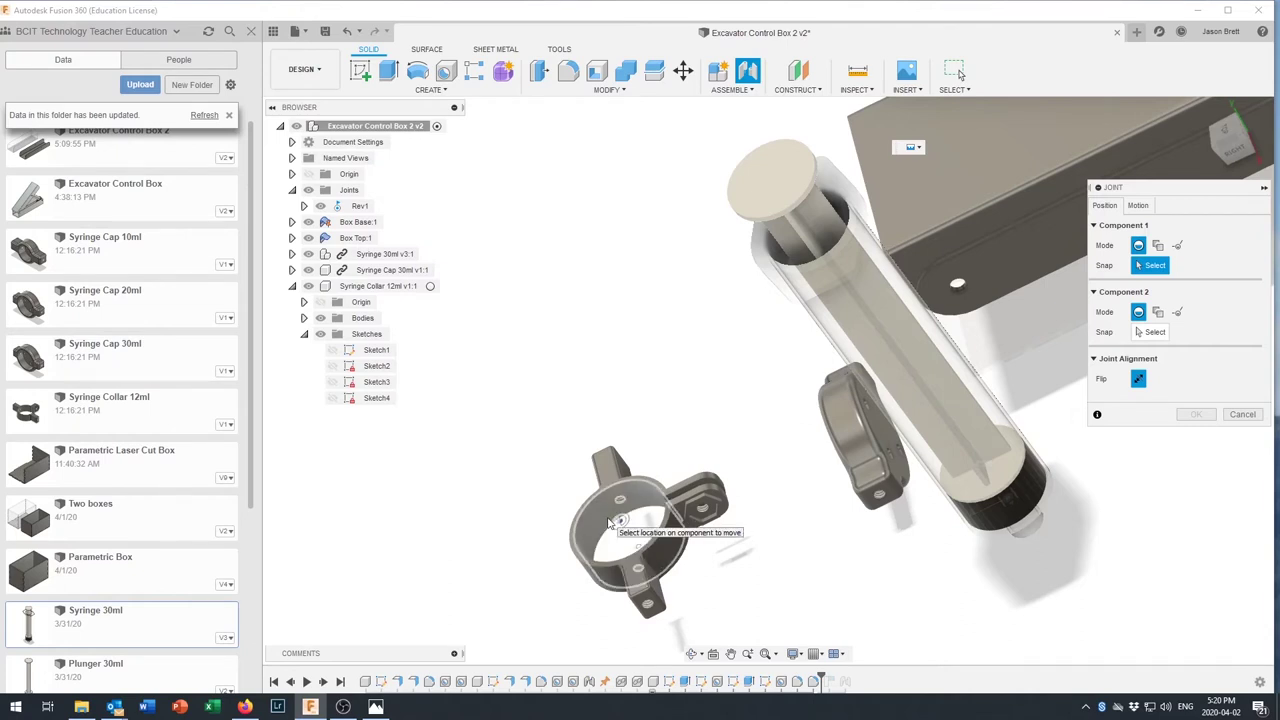
{"action": "left_click", "coordinate": [608, 520]}
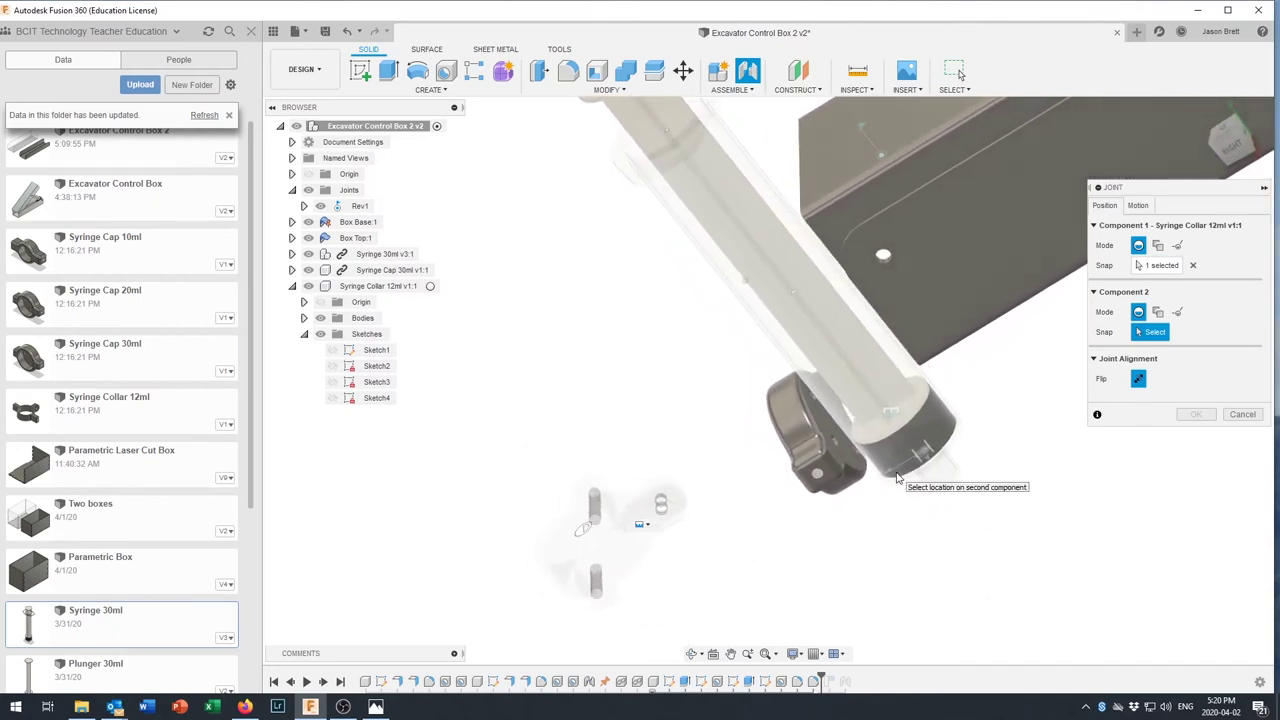
{"action": "middle_click_drag", "start_coordinate": [940, 457], "coordinate": [963, 413], "text": "shift"}
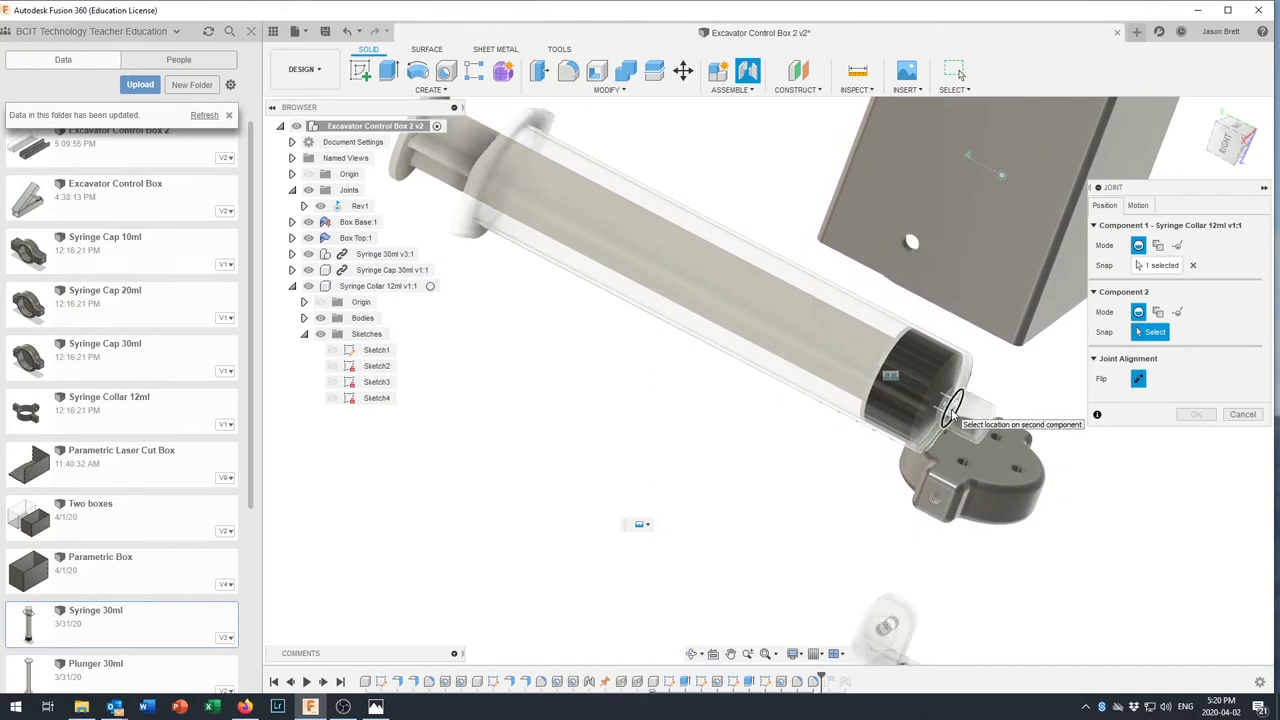
{"action": "scroll", "coordinate": [952, 415], "scroll_direction": "up", "scroll_amount": 4}
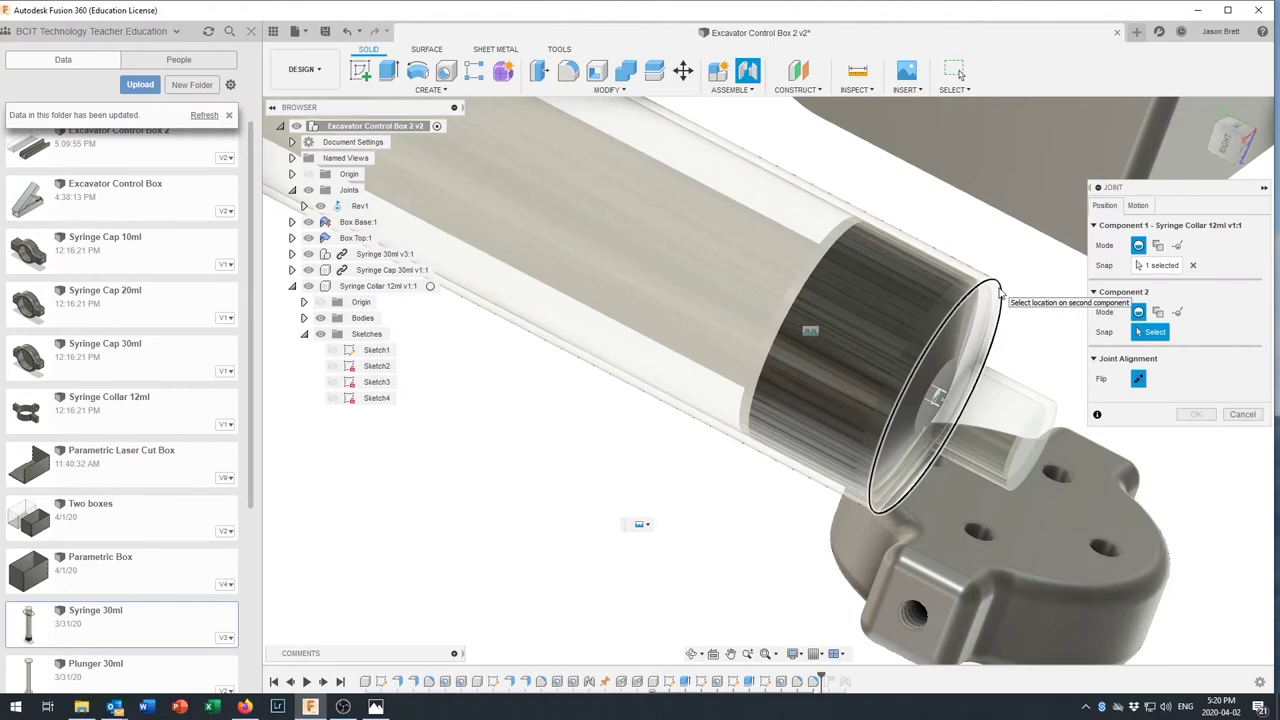
{"action": "left_click", "coordinate": [998, 286]}
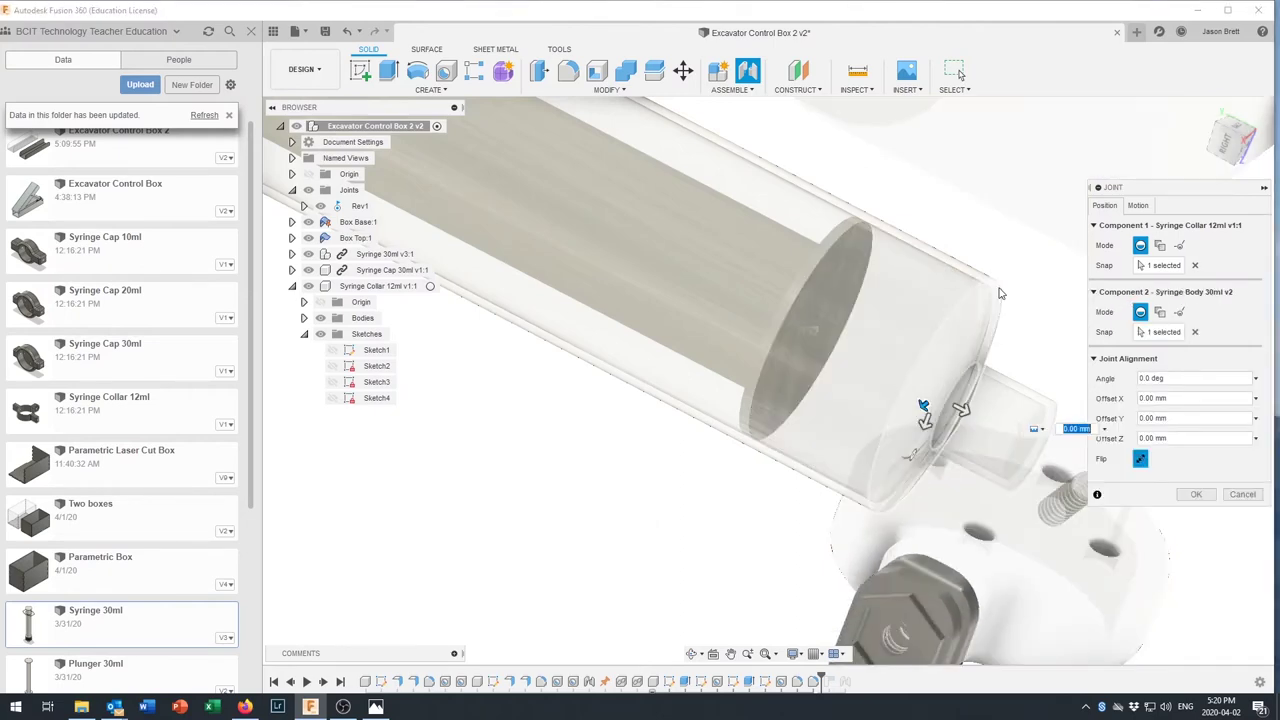
Offset the collar -13 mm along Z on the syringe body and complete the joint with rigid motion
{"action": "middle_click_drag", "start_coordinate": [998, 286], "coordinate": [849, 375], "text": "shift"}
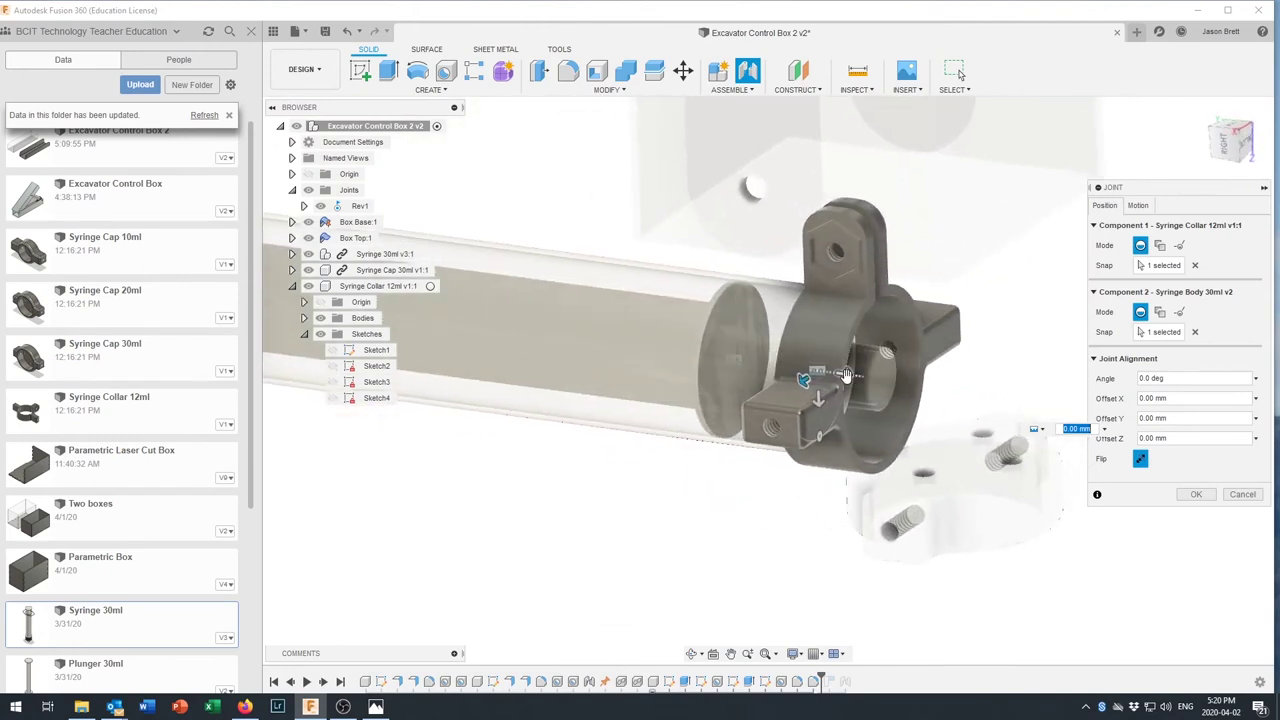
{"action": "left_click_drag", "start_coordinate": [845, 373], "coordinate": [764, 357]}
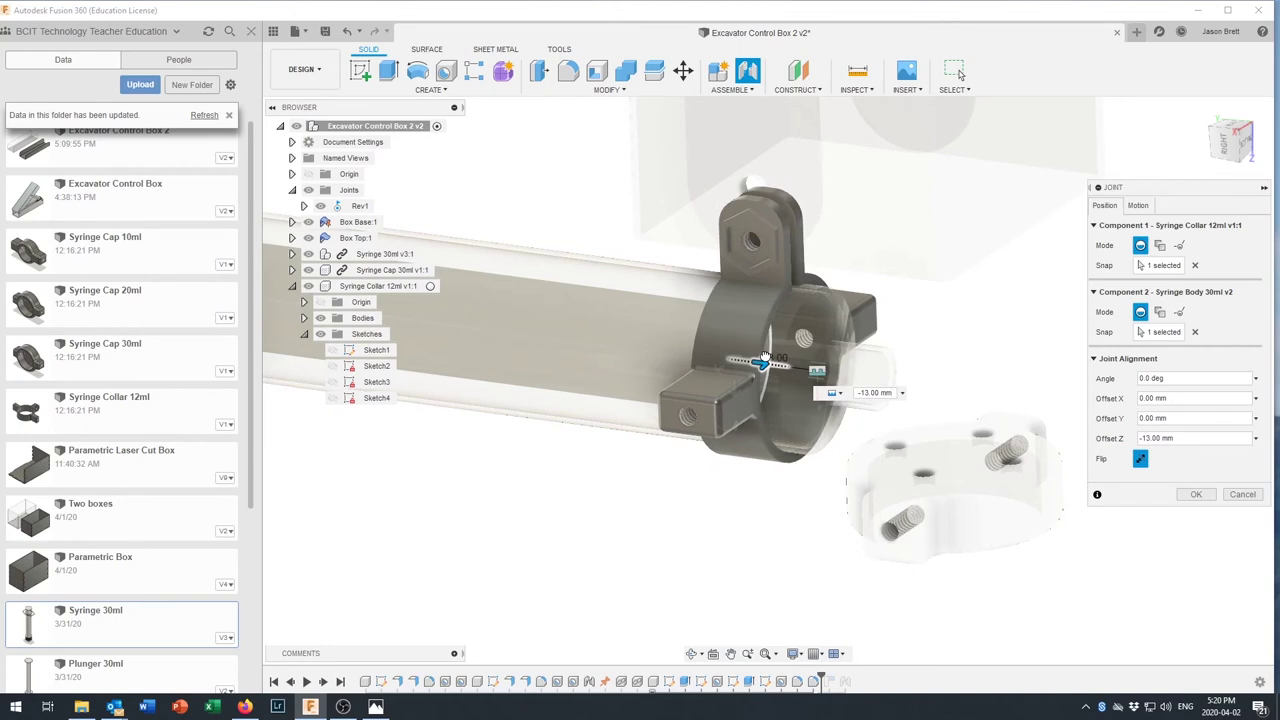
{"action": "scroll", "coordinate": [820, 380], "scroll_direction": "down", "scroll_amount": 3}
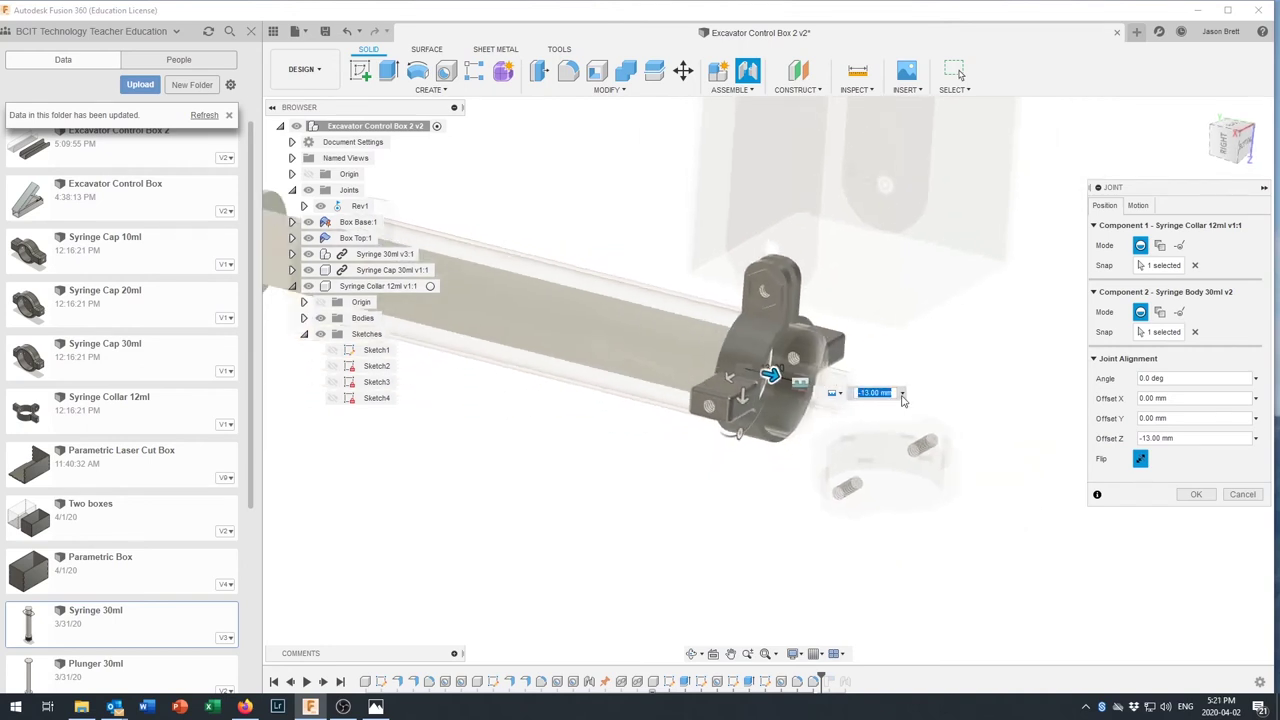
{"action": "left_click", "coordinate": [1140, 205]}
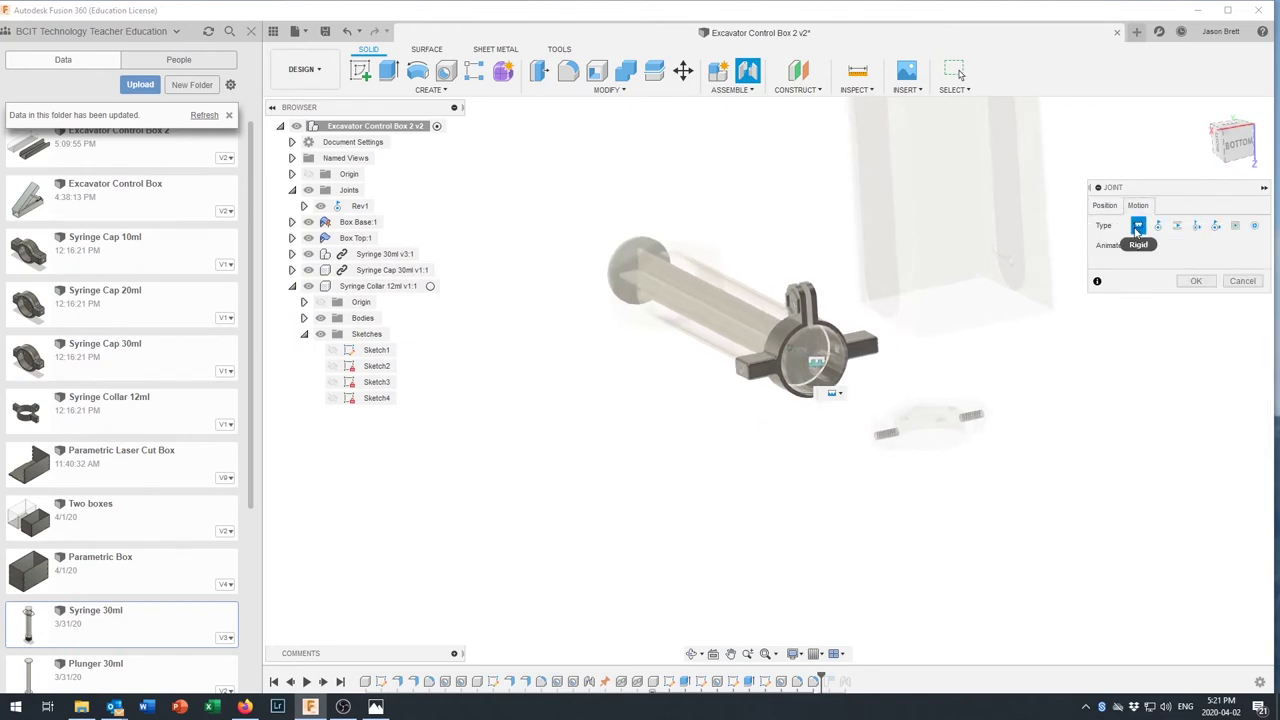
{"action": "left_click", "coordinate": [1196, 283]}
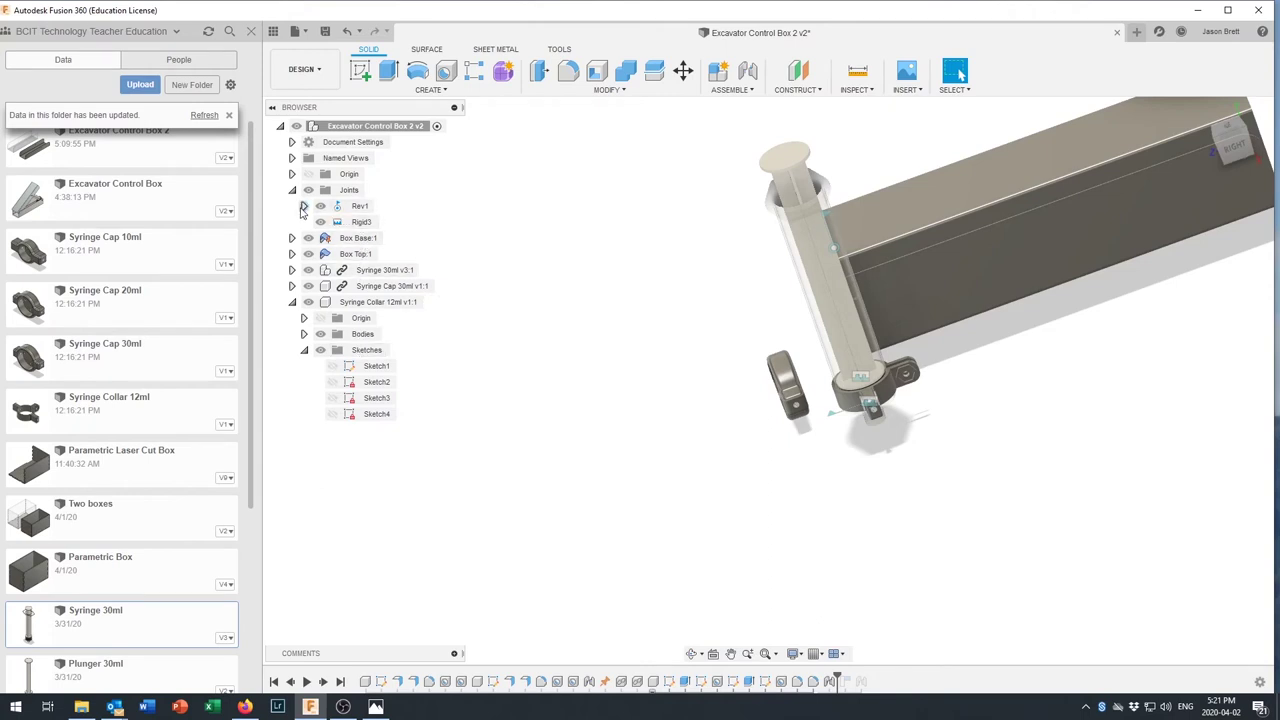
Join the centre of the 30 ml syringe cap's inner face to the centre of the plunger shaft's end face with a rigid joint
{"action": "left_click", "coordinate": [304, 207]}
{"action": "left_click", "coordinate": [304, 207]}
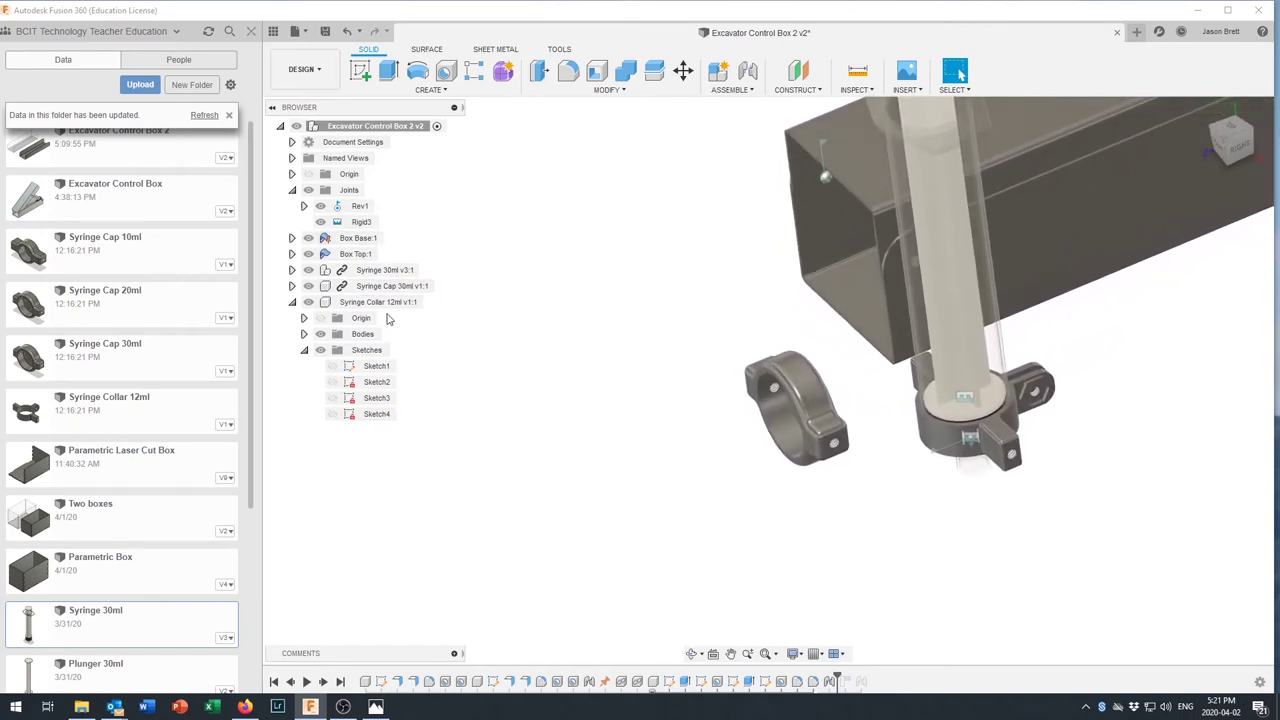
{"action": "left_click", "coordinate": [292, 302]}
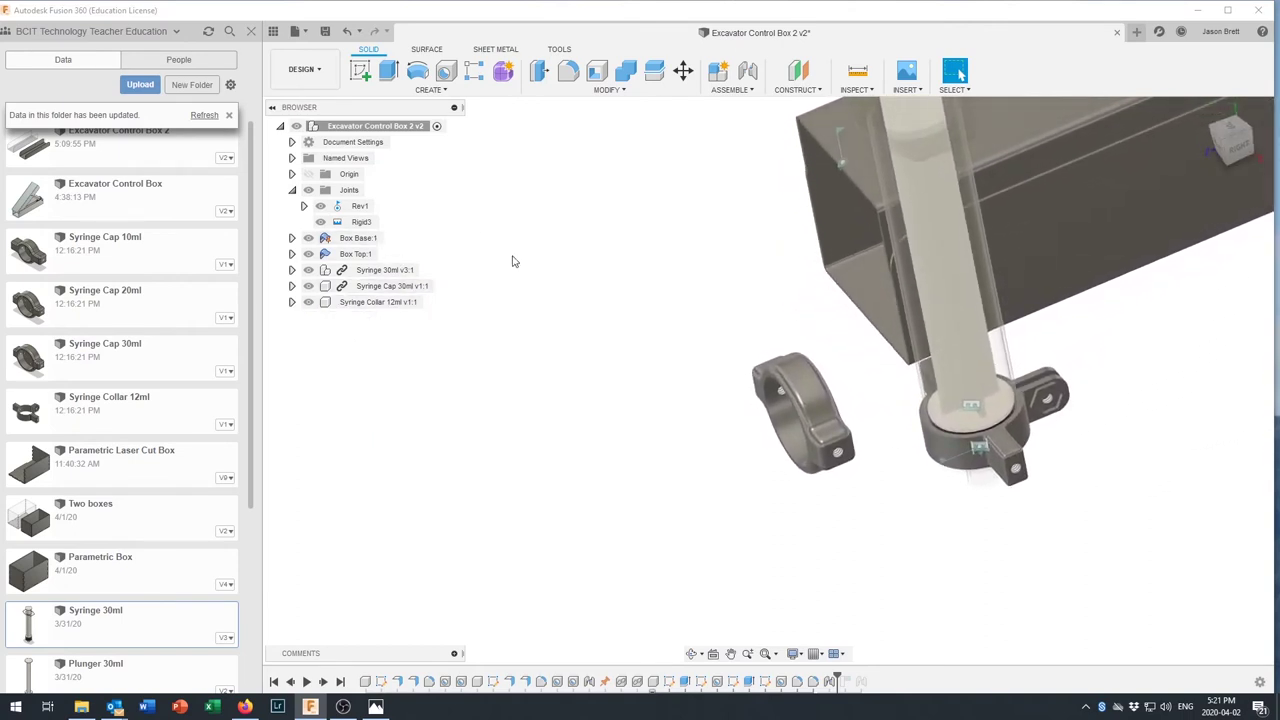
{"action": "left_click", "coordinate": [750, 74]}
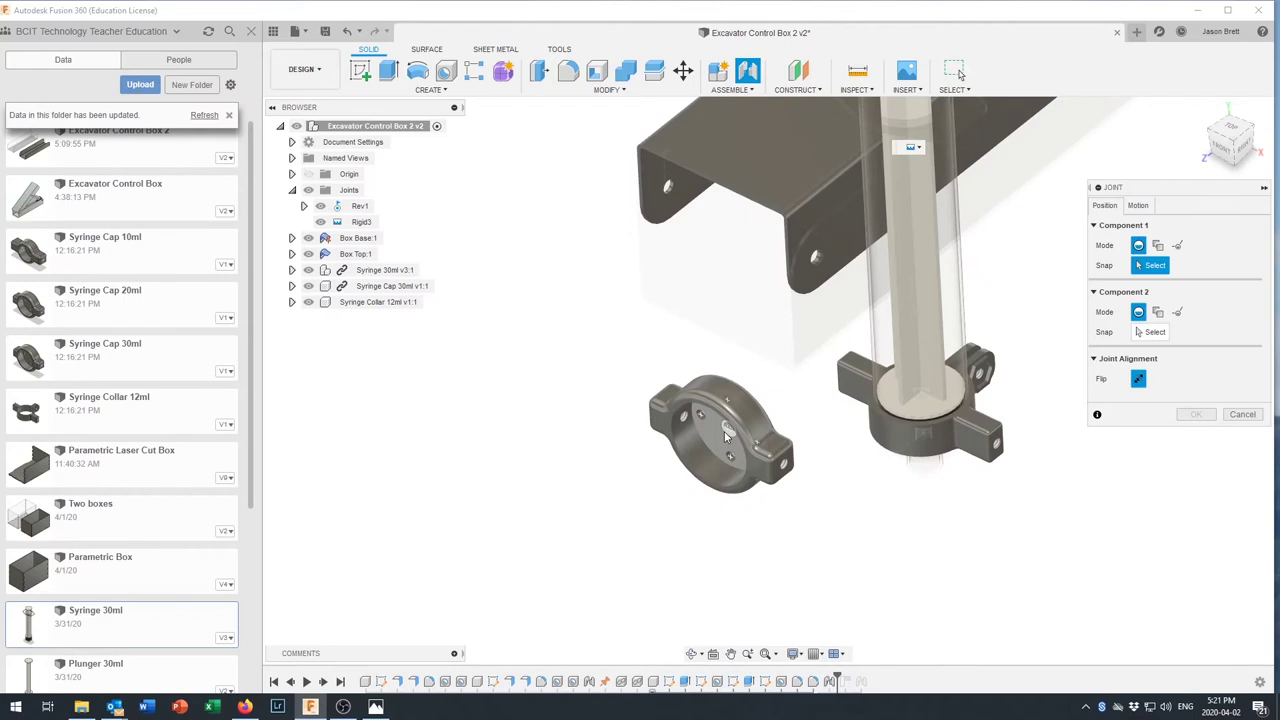
{"action": "left_click", "coordinate": [727, 435]}
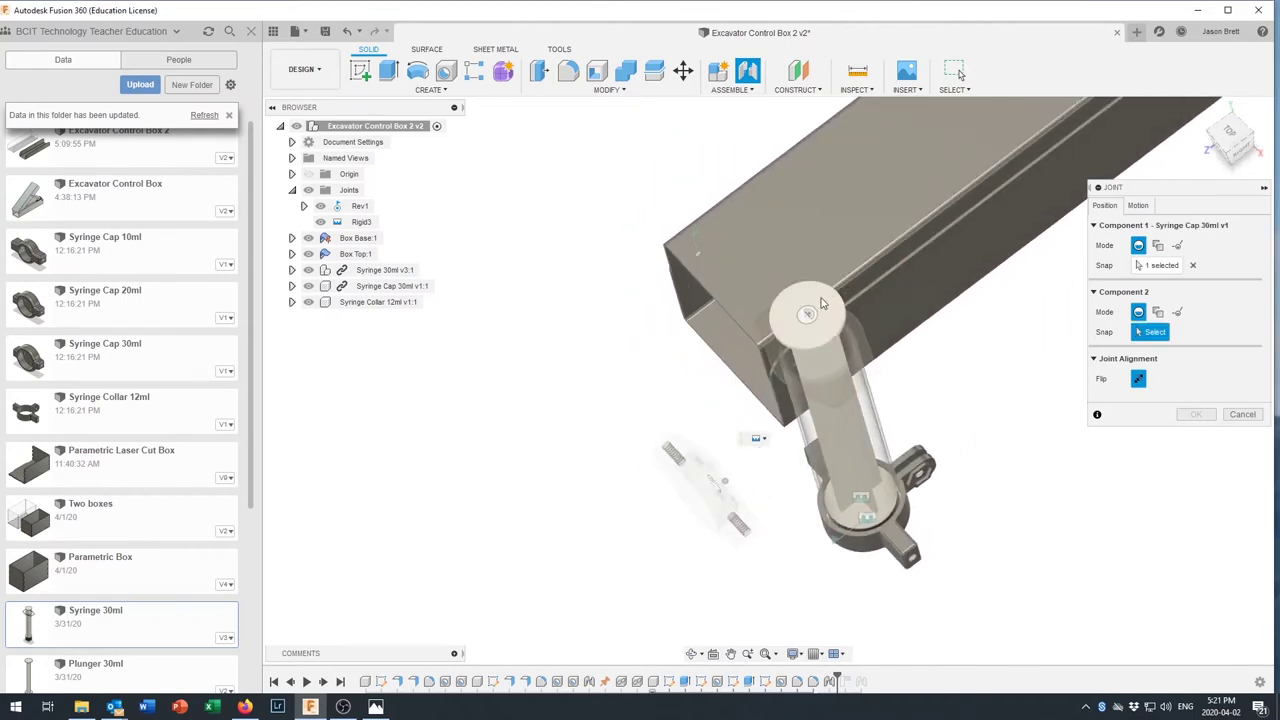
{"action": "left_click", "coordinate": [810, 318]}
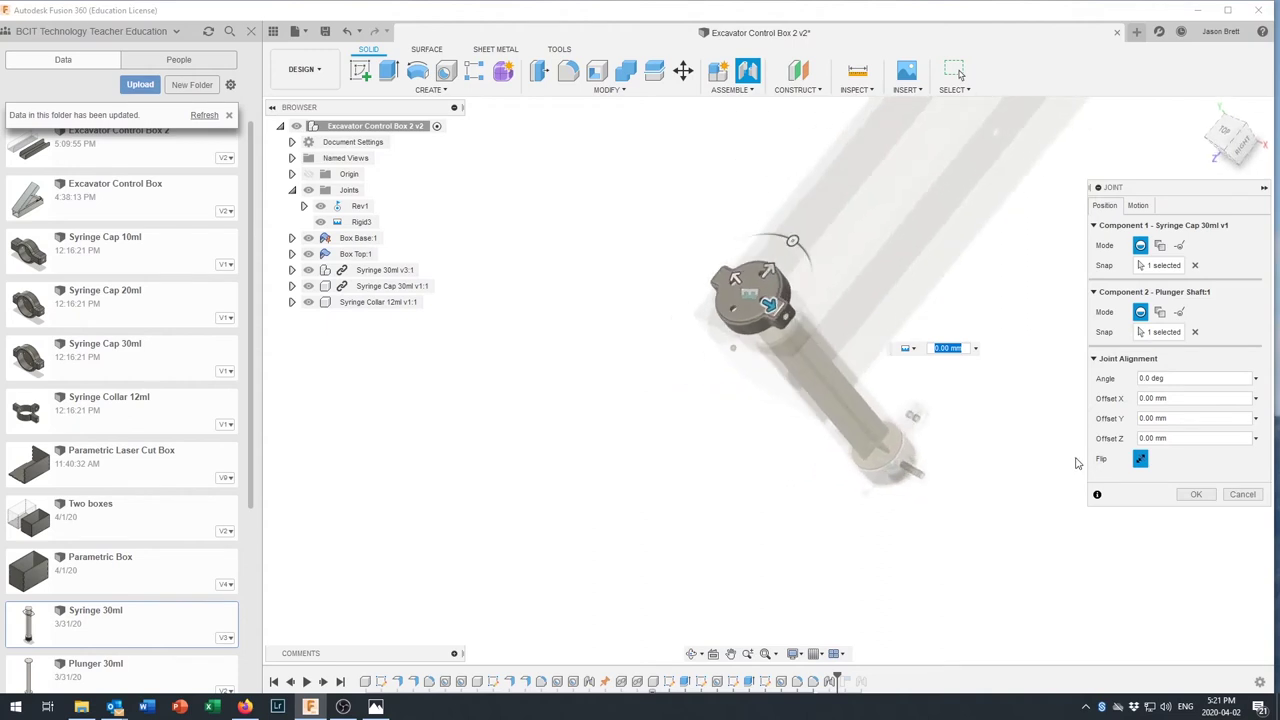
{"action": "left_click", "coordinate": [1195, 496]}
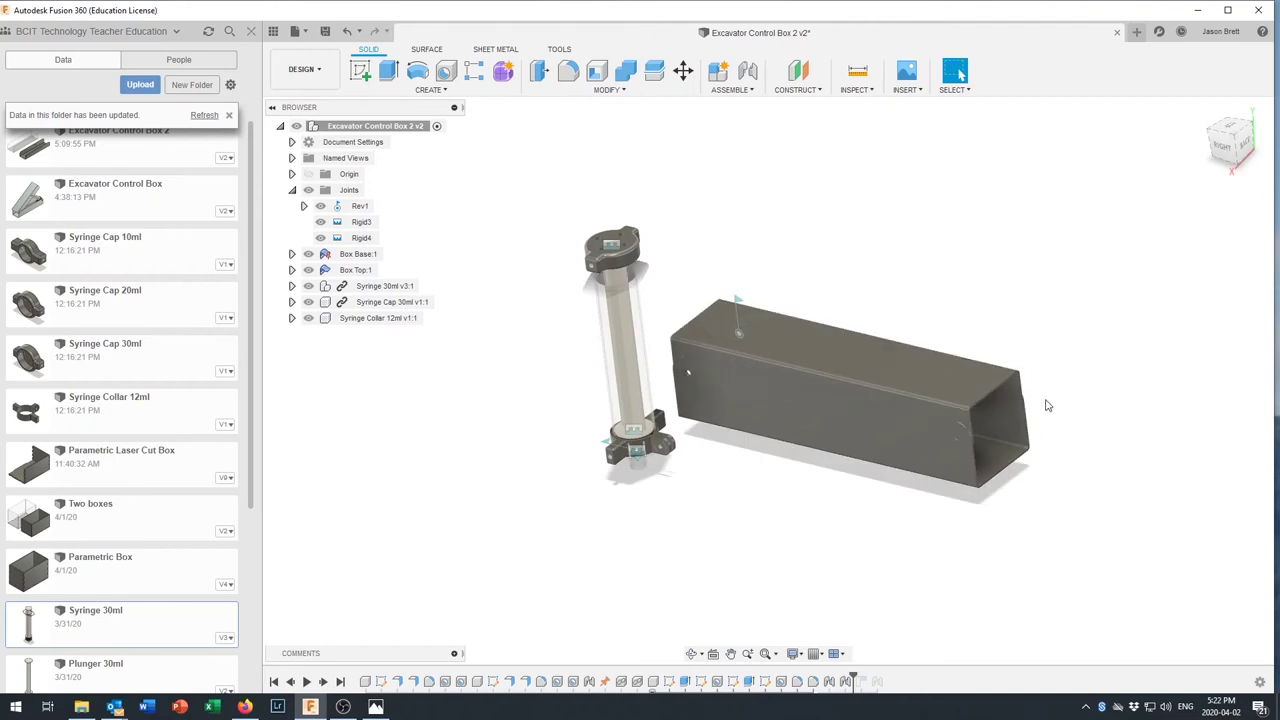
Swing the box top open about its hinge and capture the components' new position
{"action": "left_click_drag", "start_coordinate": [1020, 400], "coordinate": [796, 205]}
{"action": "scroll", "coordinate": [858, 311], "scroll_direction": "up", "scroll_amount": 2}
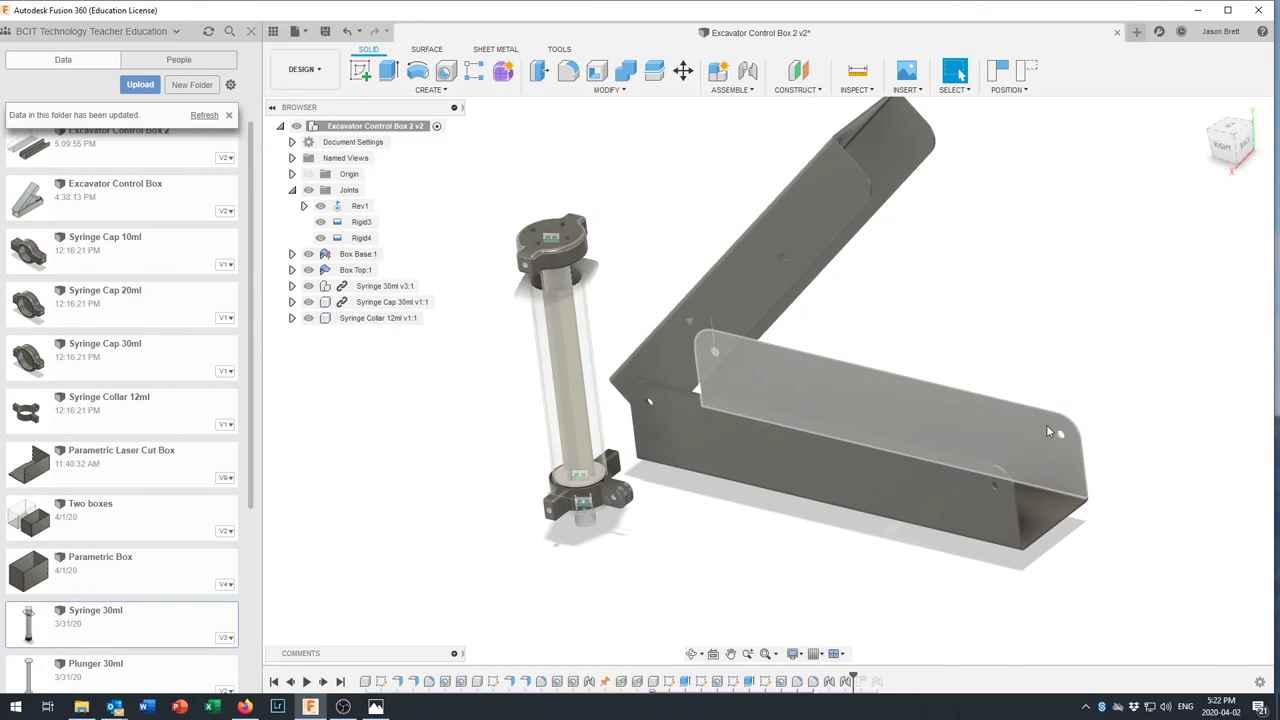
{"action": "scroll", "coordinate": [557, 529], "scroll_direction": "up", "scroll_amount": 4}
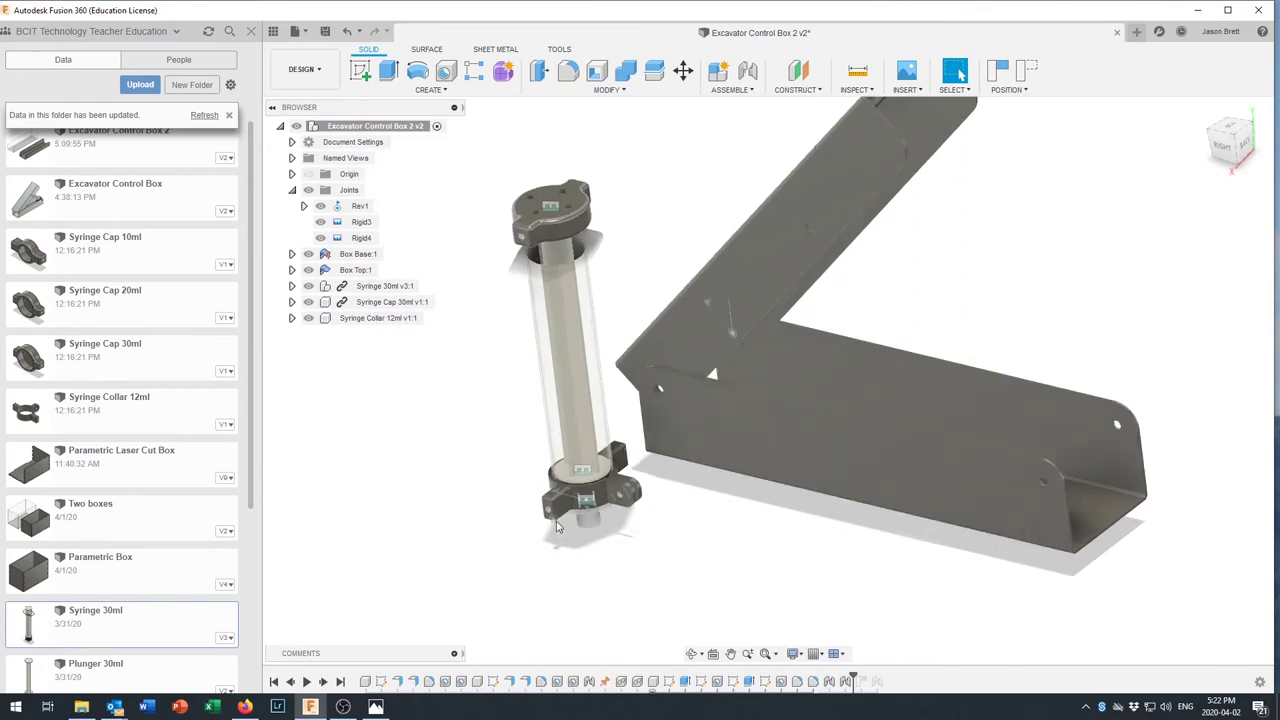
{"action": "left_click", "coordinate": [752, 70]}
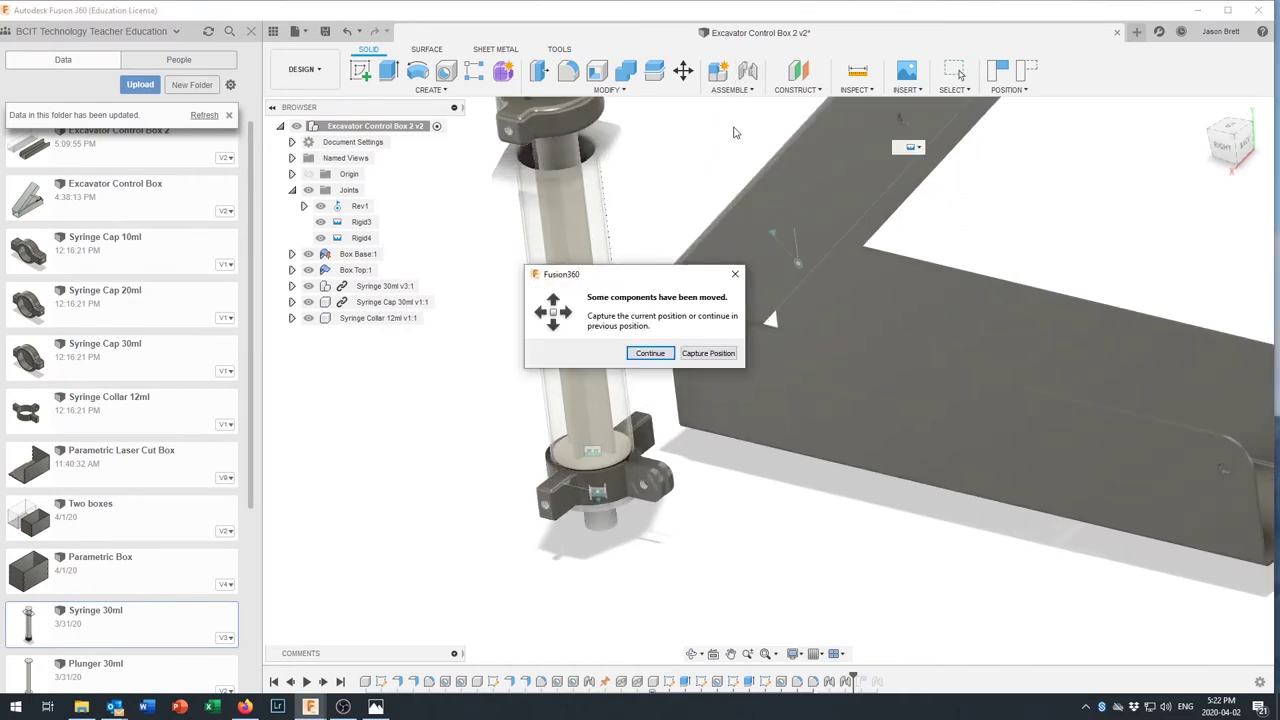
{"action": "left_click", "coordinate": [699, 355]}
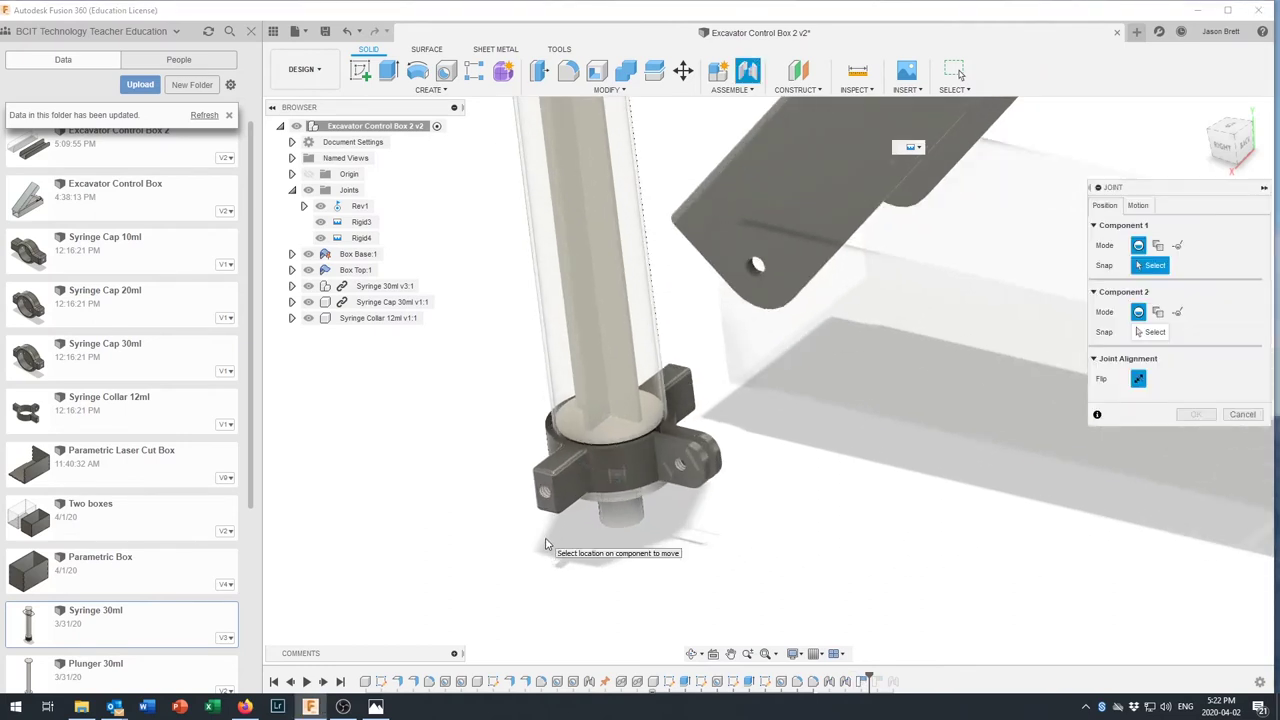
Join the syringe collar's side-arm hole to the outer end hole in the box base wall with a revolute joint about the Z axis
{"action": "scroll", "coordinate": [546, 544], "scroll_direction": "up", "scroll_amount": 2}
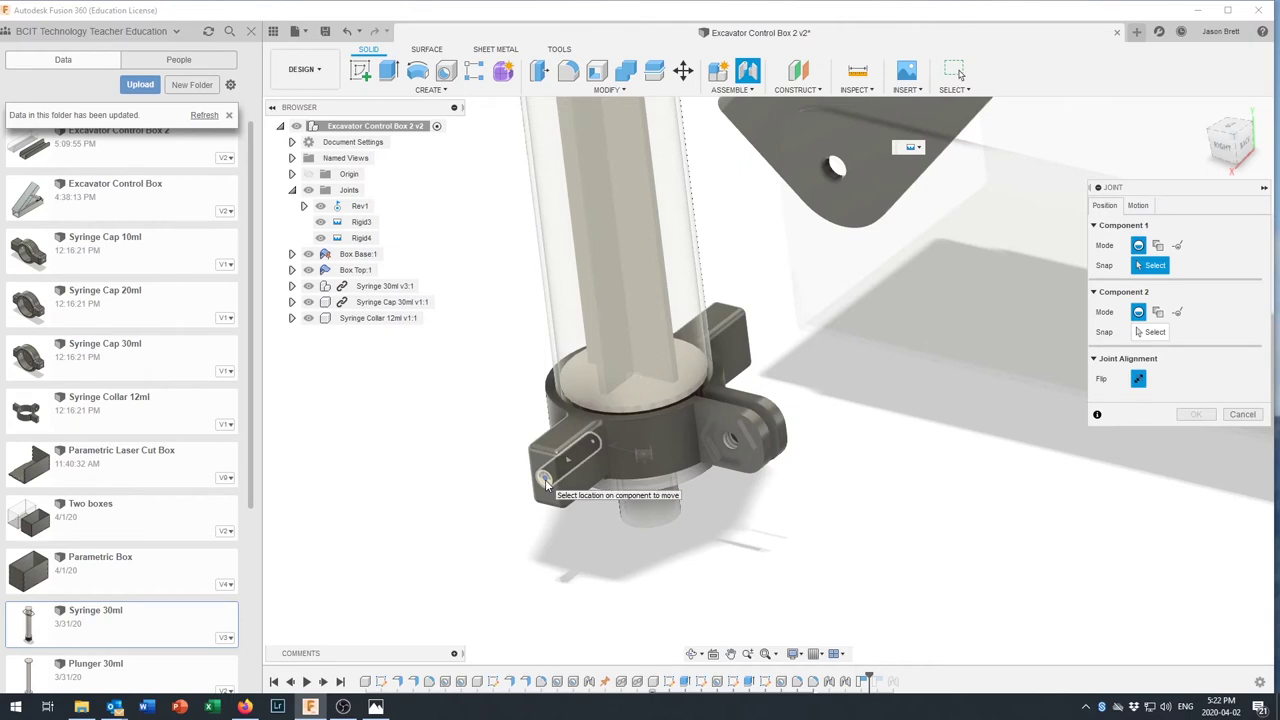
{"action": "left_click", "coordinate": [546, 484]}
{"action": "middle_click_drag", "start_coordinate": [740, 540], "coordinate": [427, 529], "text": "shift"}
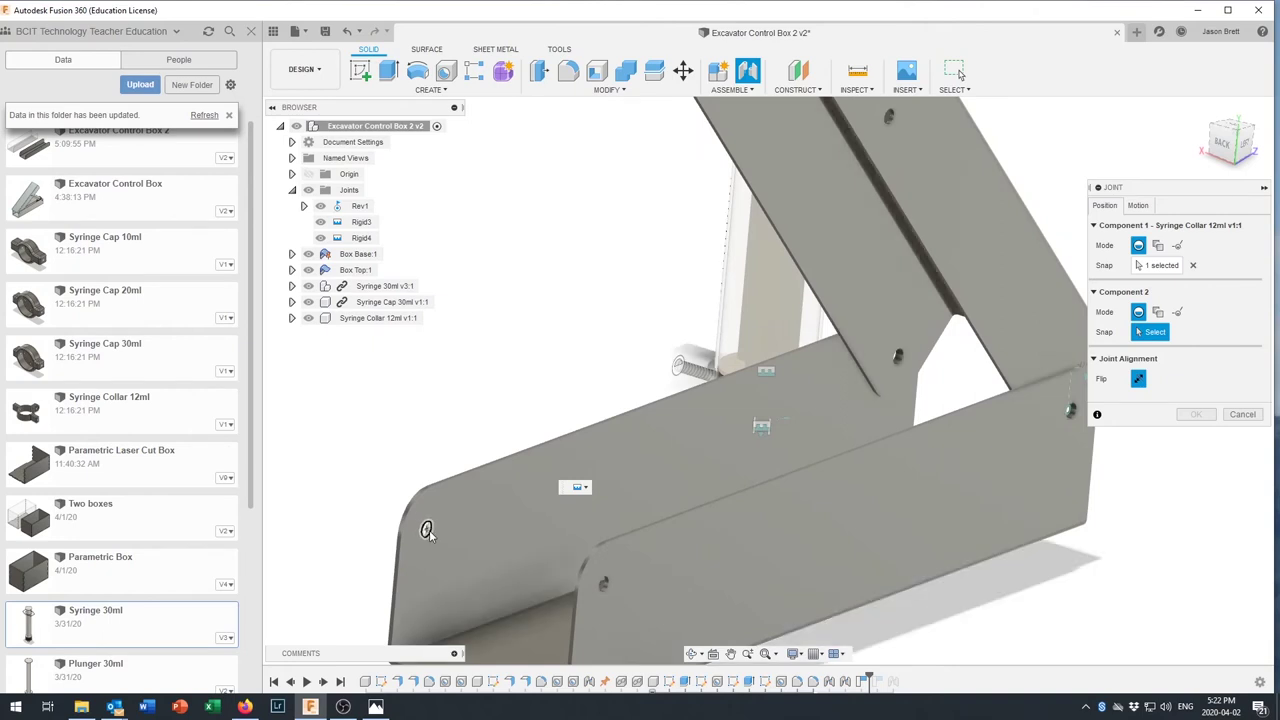
{"action": "left_click", "coordinate": [427, 530]}
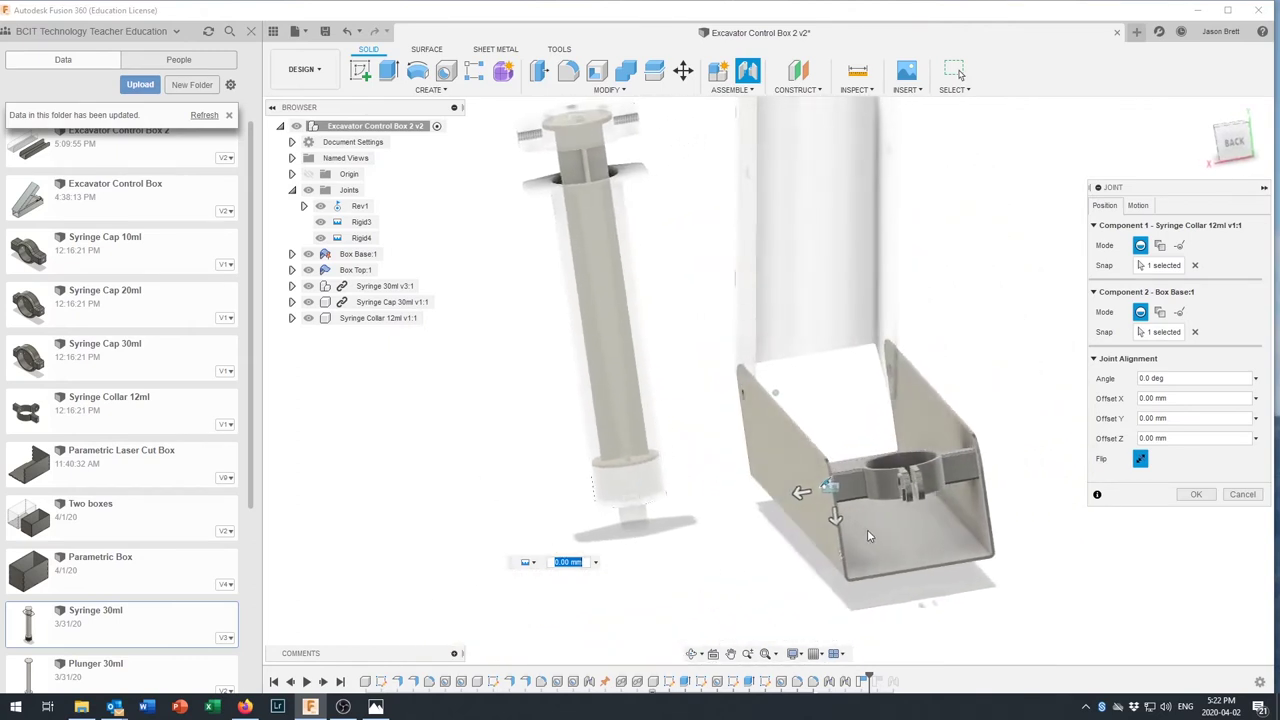
{"action": "left_click", "coordinate": [1140, 206]}
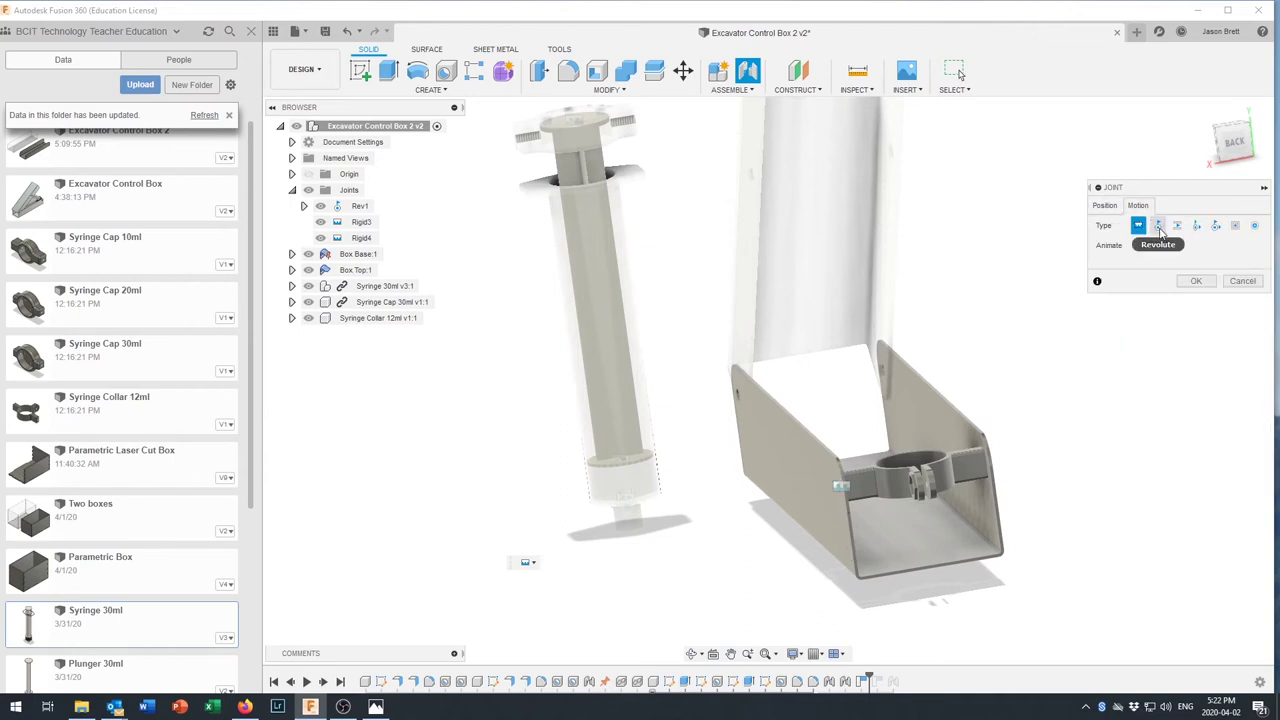
{"action": "left_click", "coordinate": [1158, 226]}
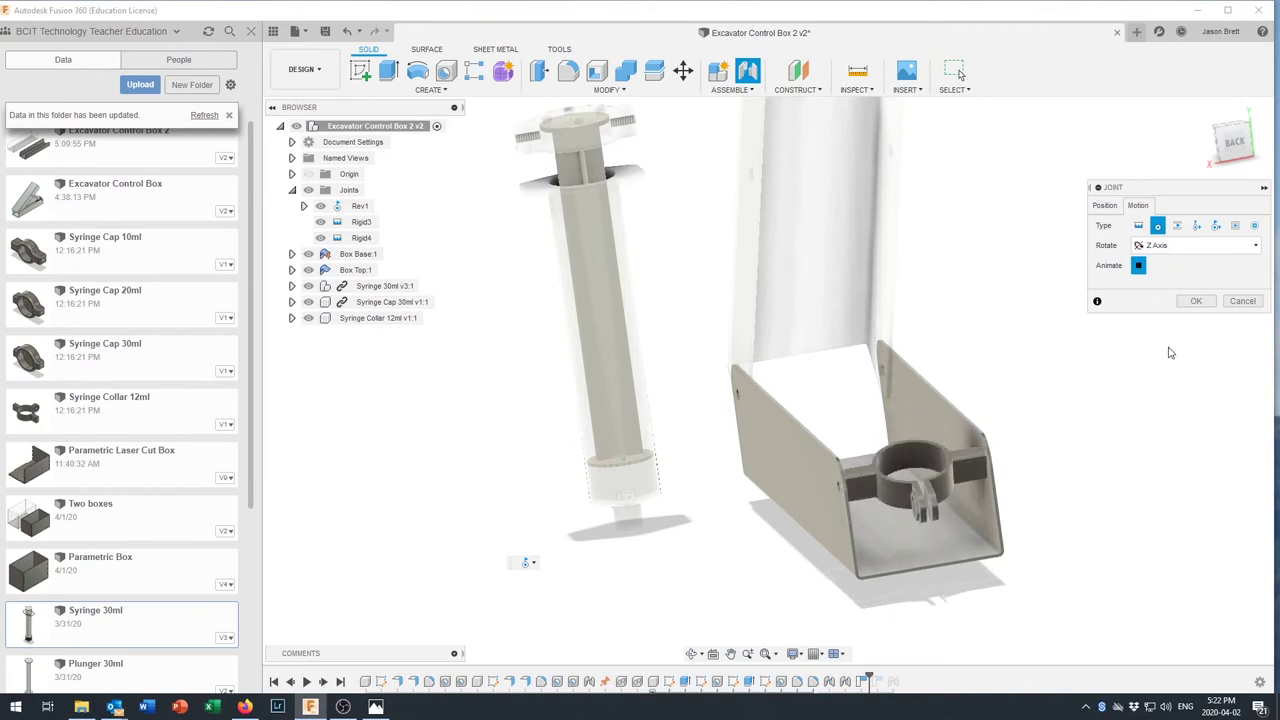
{"action": "left_click", "coordinate": [1195, 302]}
Slide the plunger and cap along the syringe body, start another joint and capture the components' current position
{"action": "middle_click_drag", "start_coordinate": [1180, 314], "coordinate": [1143, 350], "text": "shift"}
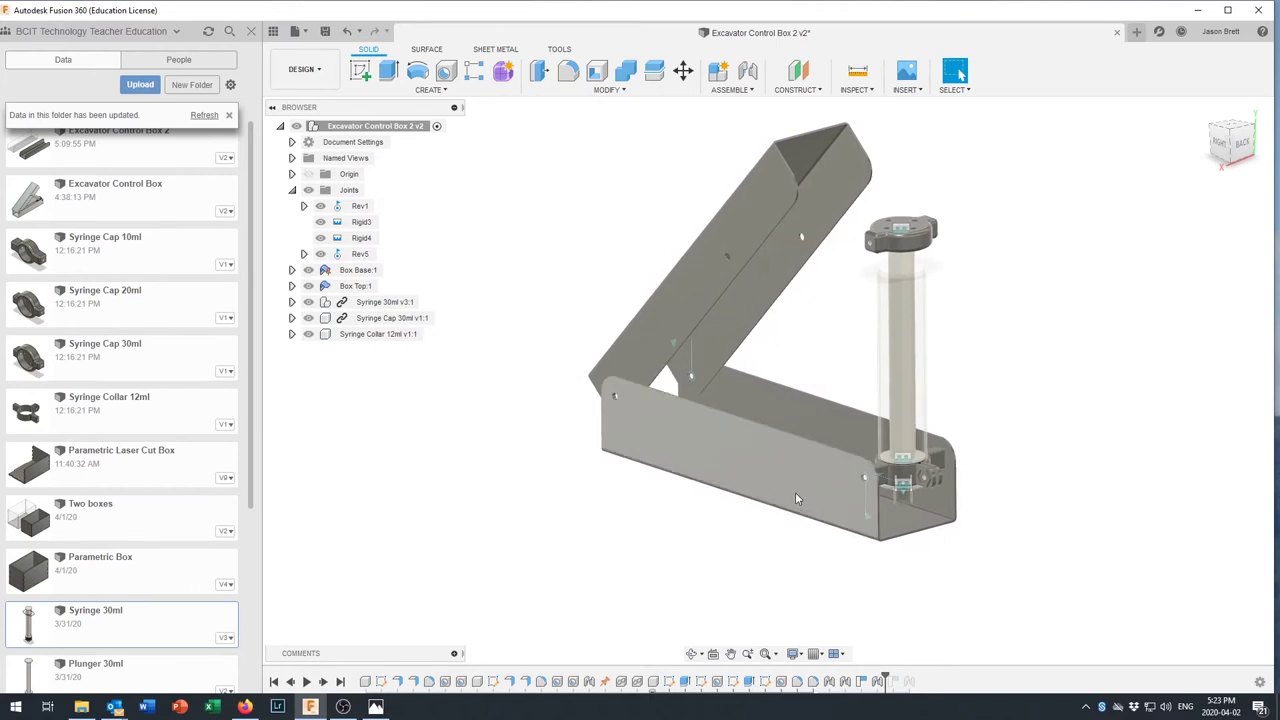
{"action": "left_click_drag", "start_coordinate": [912, 243], "coordinate": [904, 276]}
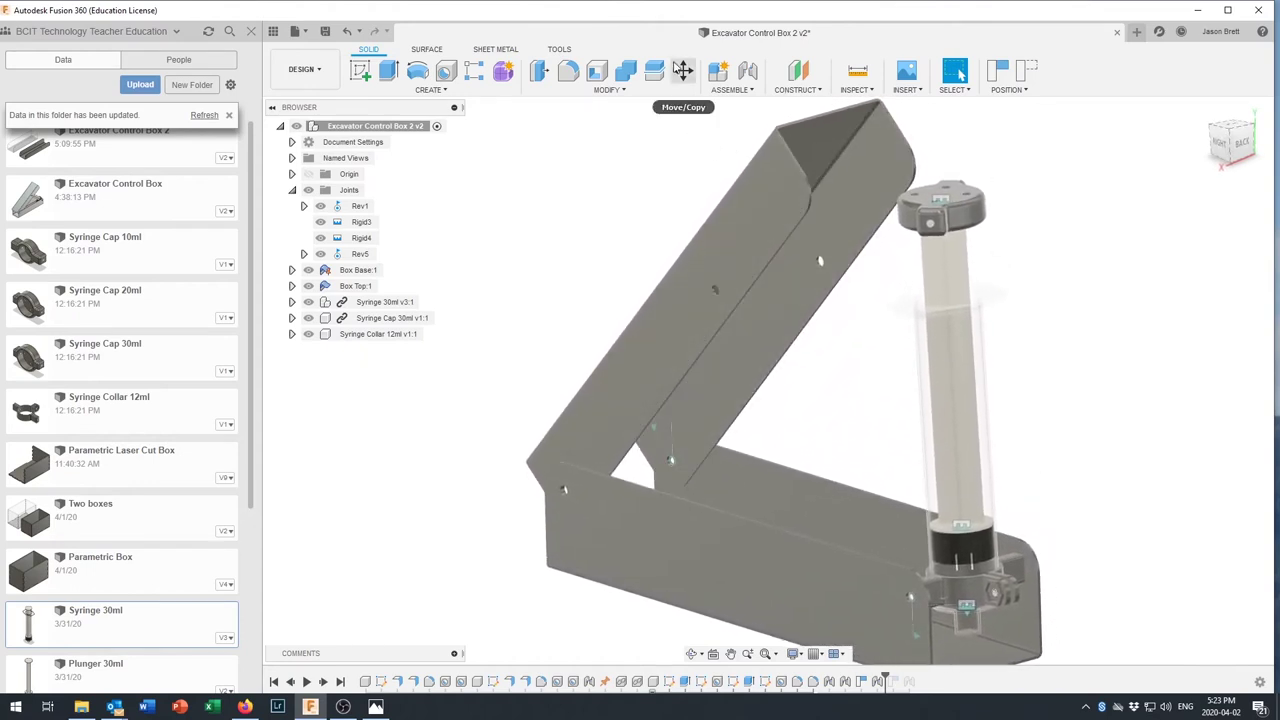
{"action": "left_click", "coordinate": [750, 75]}
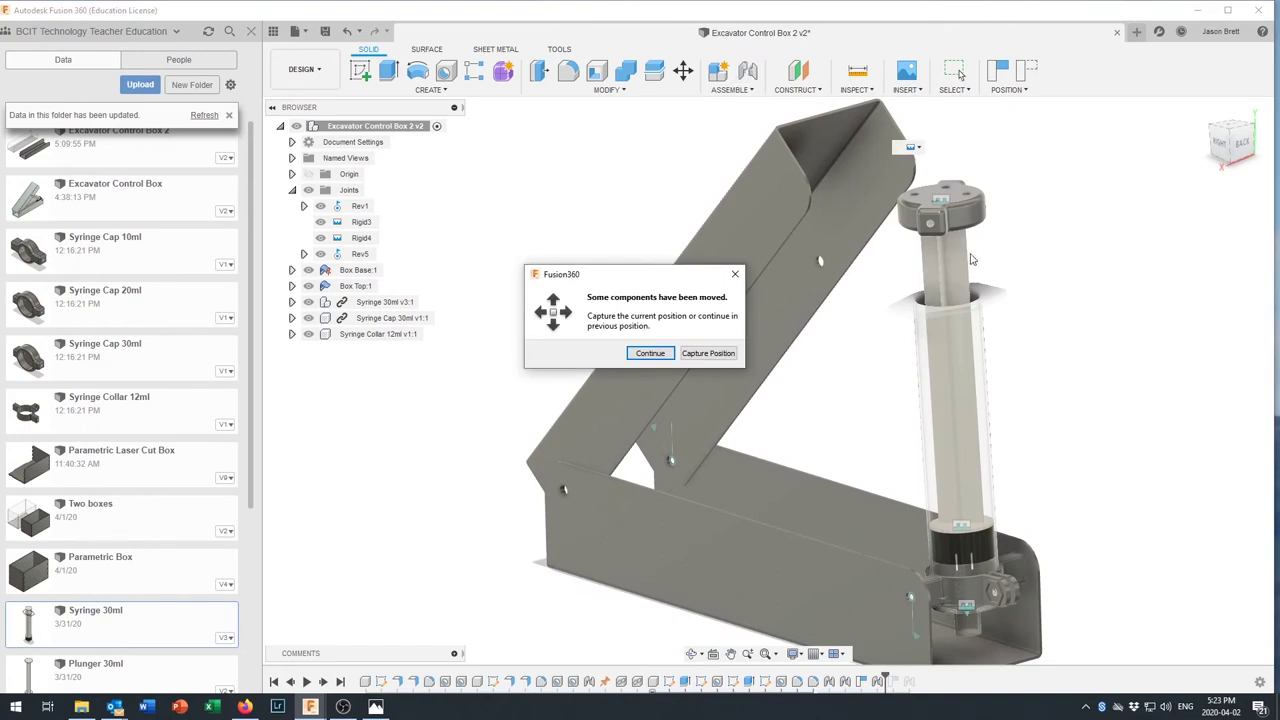
{"action": "left_click", "coordinate": [722, 356]}
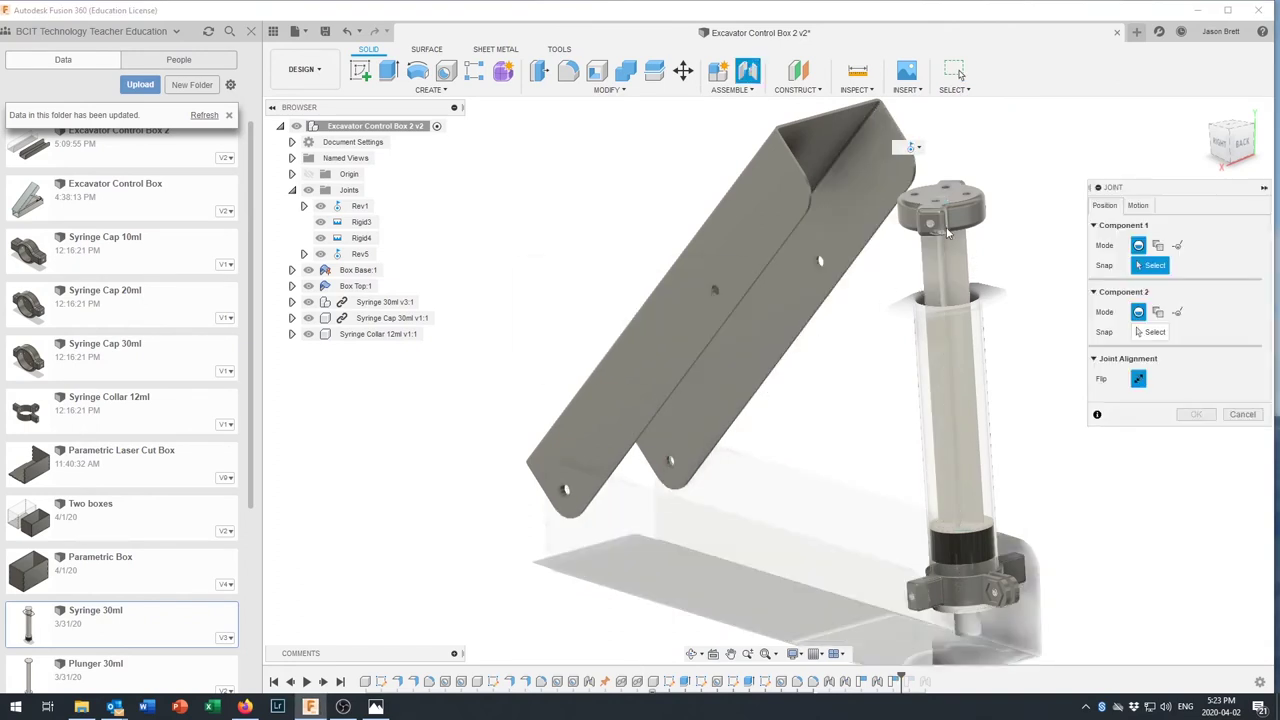
Join the 30 ml syringe cap's side hole to the box top's side-wall hole with a cylindrical joint along the Z axis
{"action": "scroll", "coordinate": [945, 235], "scroll_direction": "up", "scroll_amount": 5}
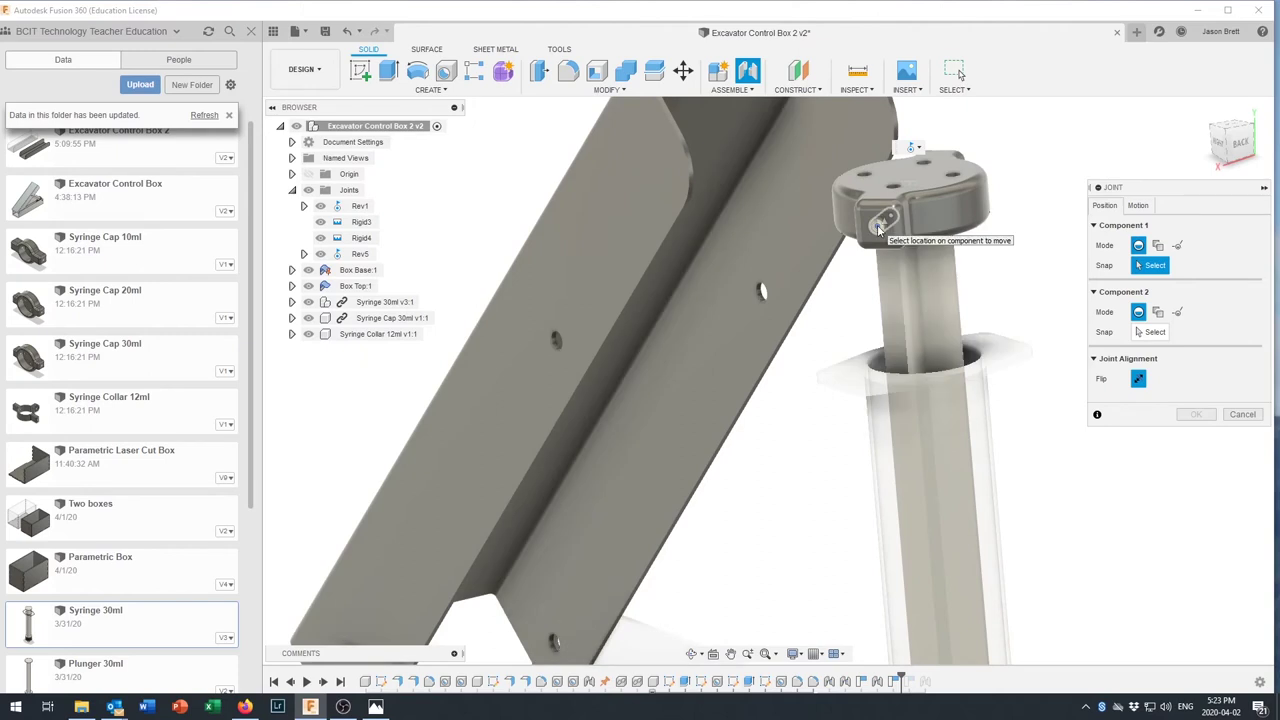
{"action": "left_click", "coordinate": [878, 228]}
{"action": "middle_click_drag", "start_coordinate": [878, 228], "coordinate": [531, 255], "text": "shift"}
{"action": "scroll", "coordinate": [531, 262], "scroll_direction": "up", "scroll_amount": 4}
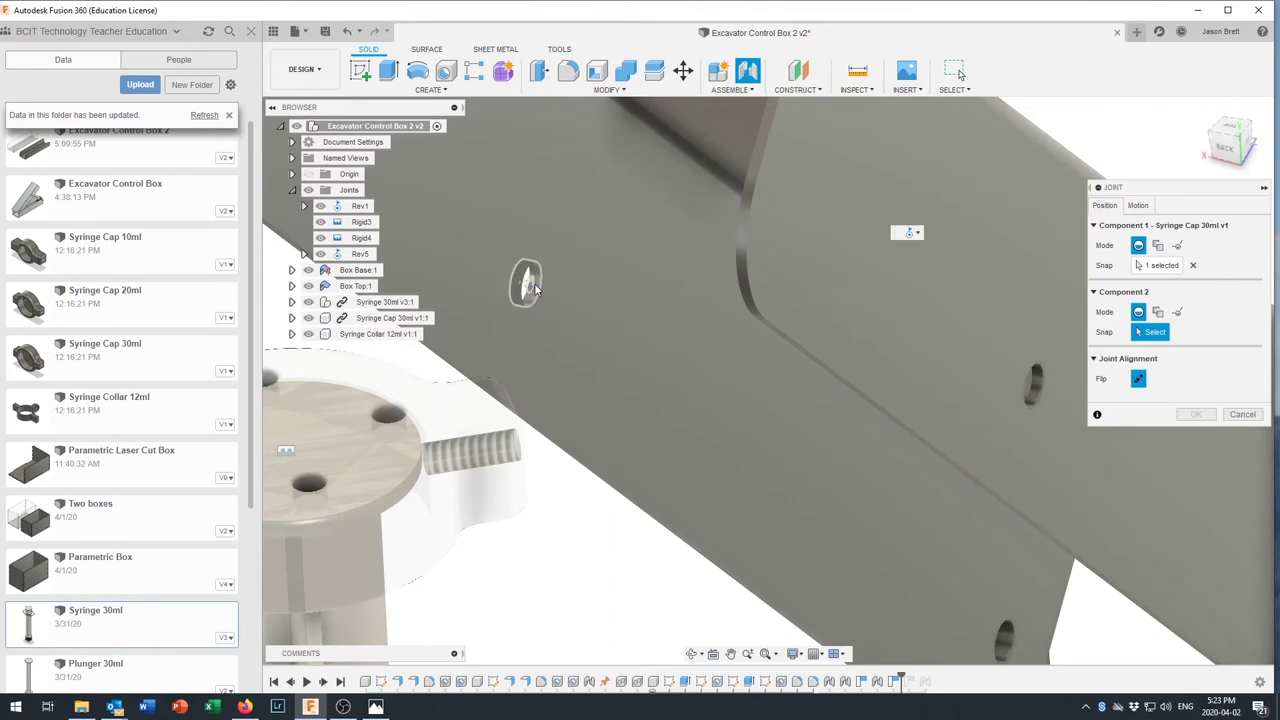
{"action": "scroll", "coordinate": [535, 290], "scroll_direction": "up", "scroll_amount": 3}
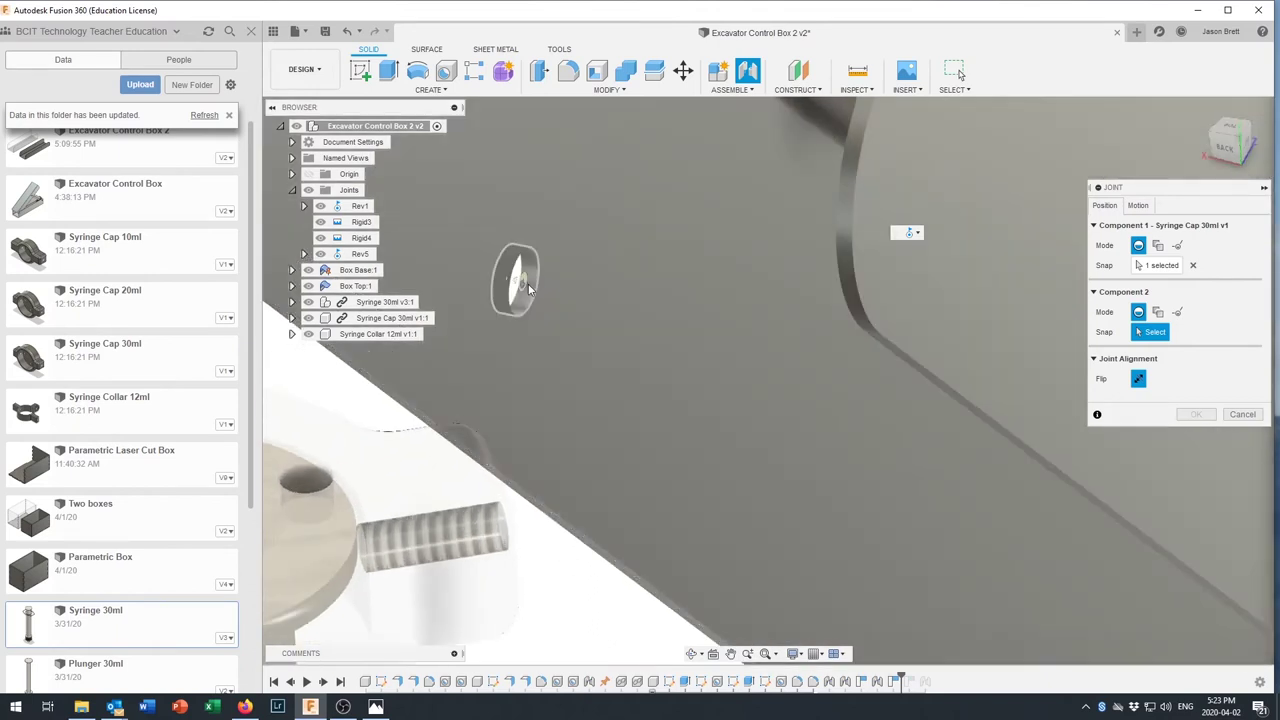
{"action": "left_click", "coordinate": [530, 287]}
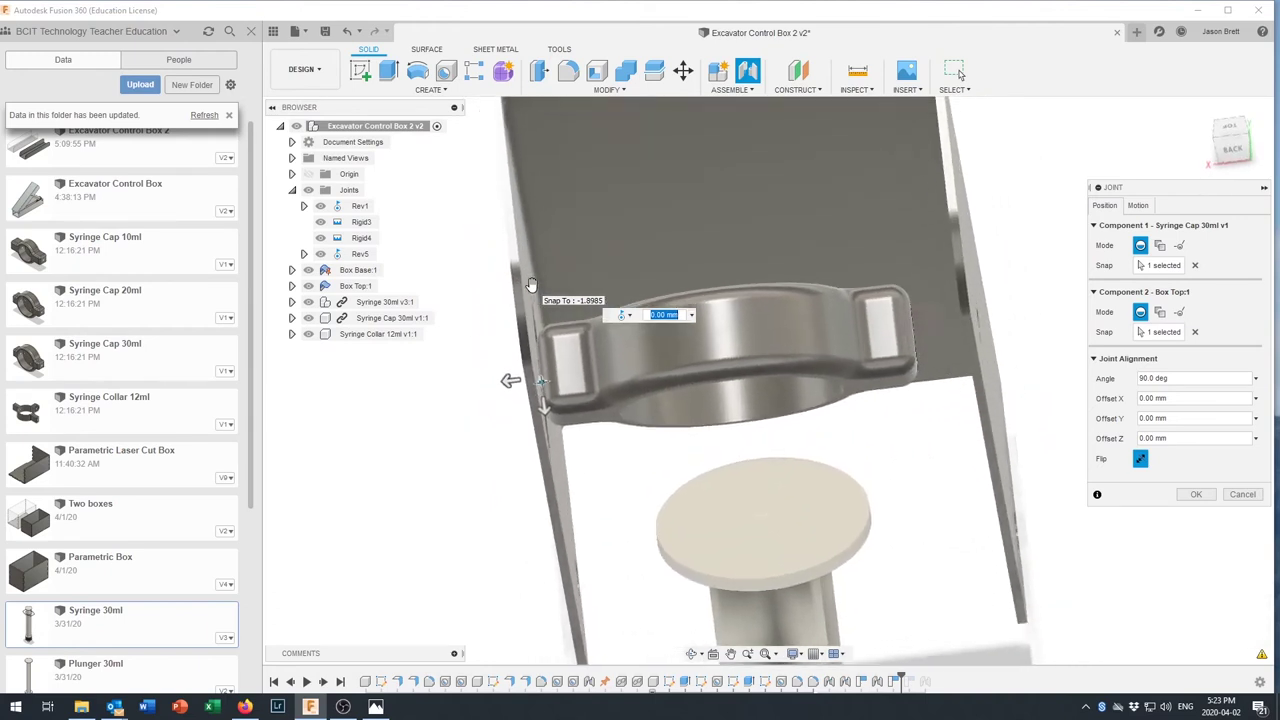
{"action": "left_click", "coordinate": [1139, 207]}
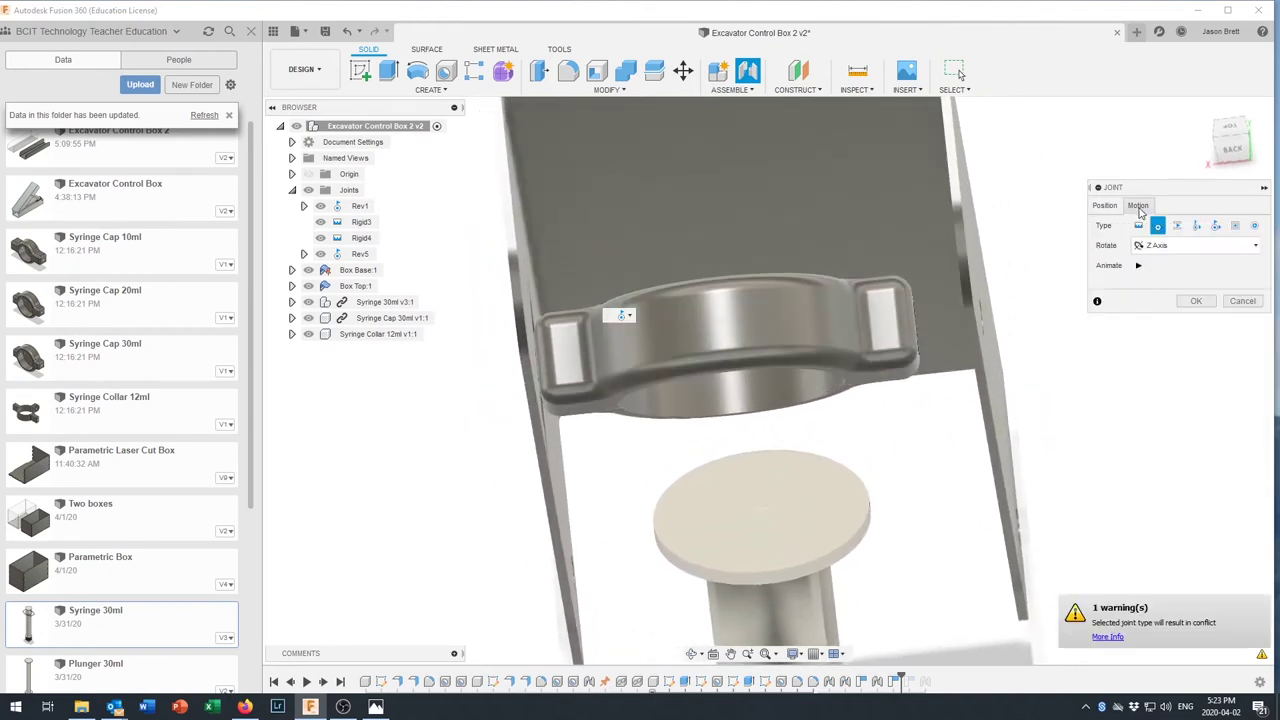
{"action": "left_click", "coordinate": [1196, 227]}
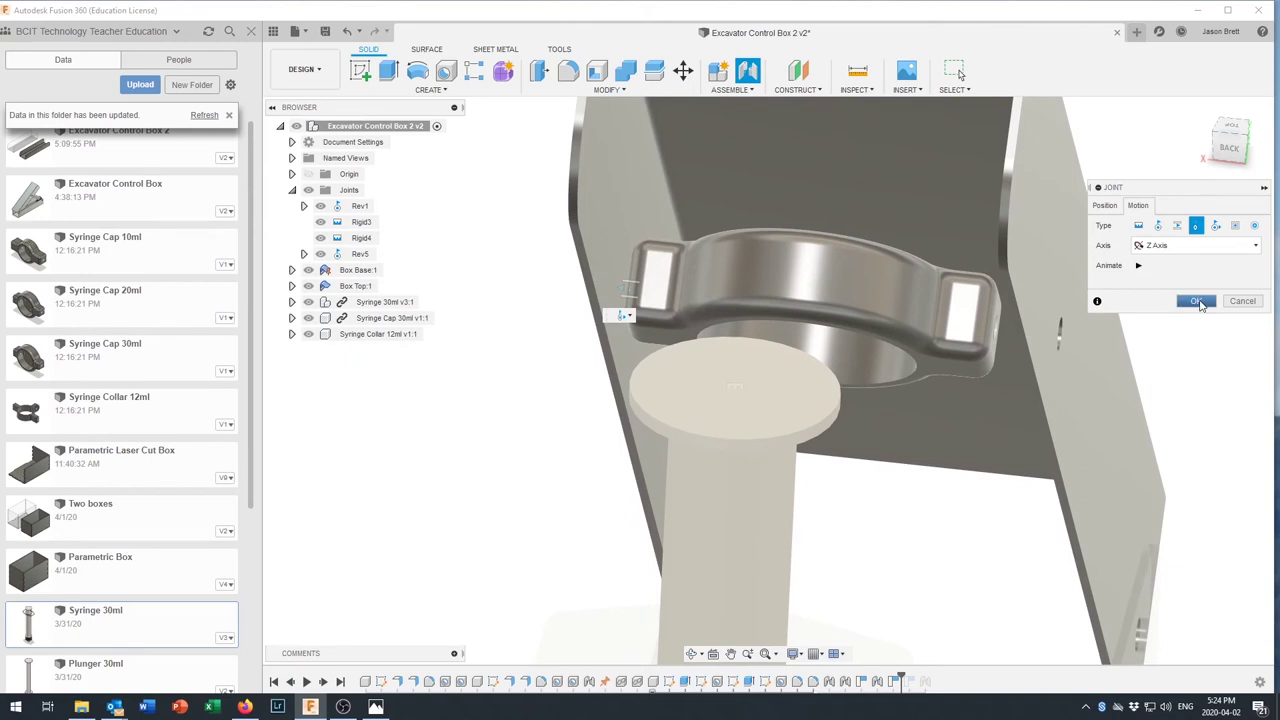
{"action": "left_click", "coordinate": [1199, 301]}
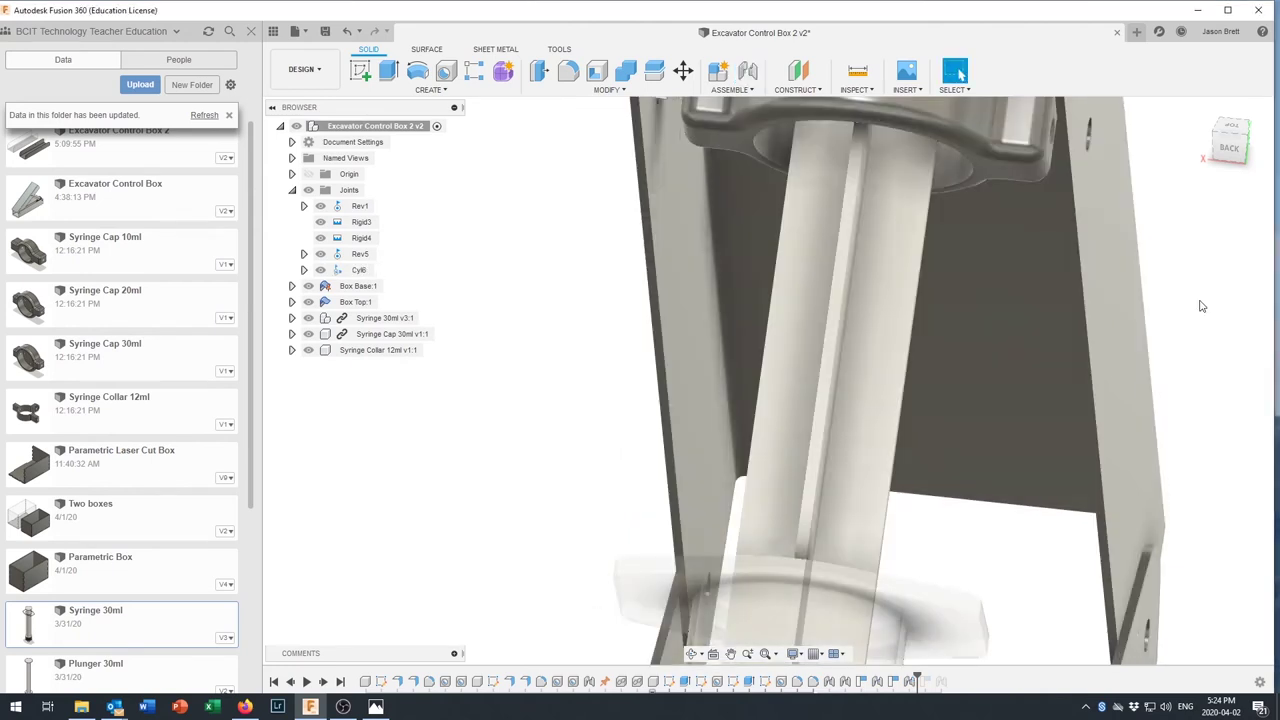
Swing the box top closed and open about its hinge and inspect how the syringe, cap and collar follow
{"action": "mouse_move", "coordinate": [802, 236]}
{"action": "middle_mouse_down", "text": "shift"}
{"action": "mouse_move", "coordinate": [728, 192]}
{"action": "mouse_move", "coordinate": [728, 274]}
{"action": "mouse_move", "coordinate": [914, 258]}
{"action": "mouse_move", "coordinate": [908, 241]}
{"action": "mouse_move", "coordinate": [930, 225]}
{"action": "mouse_move", "coordinate": [932, 240]}
{"action": "mouse_move", "coordinate": [891, 257]}
{"action": "mouse_move", "coordinate": [867, 288]}
{"action": "middle_mouse_up", "text": "shift"}
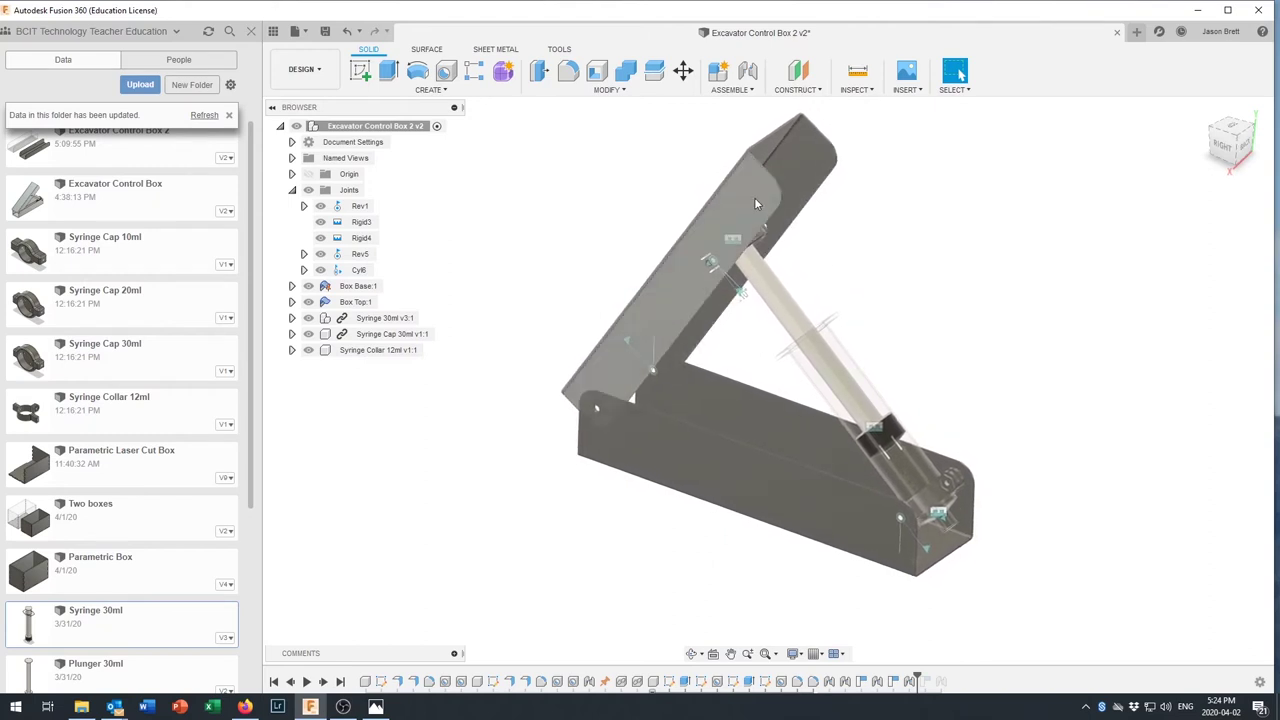
{"action": "left_click_drag", "start_coordinate": [757, 190], "coordinate": [721, 464]}
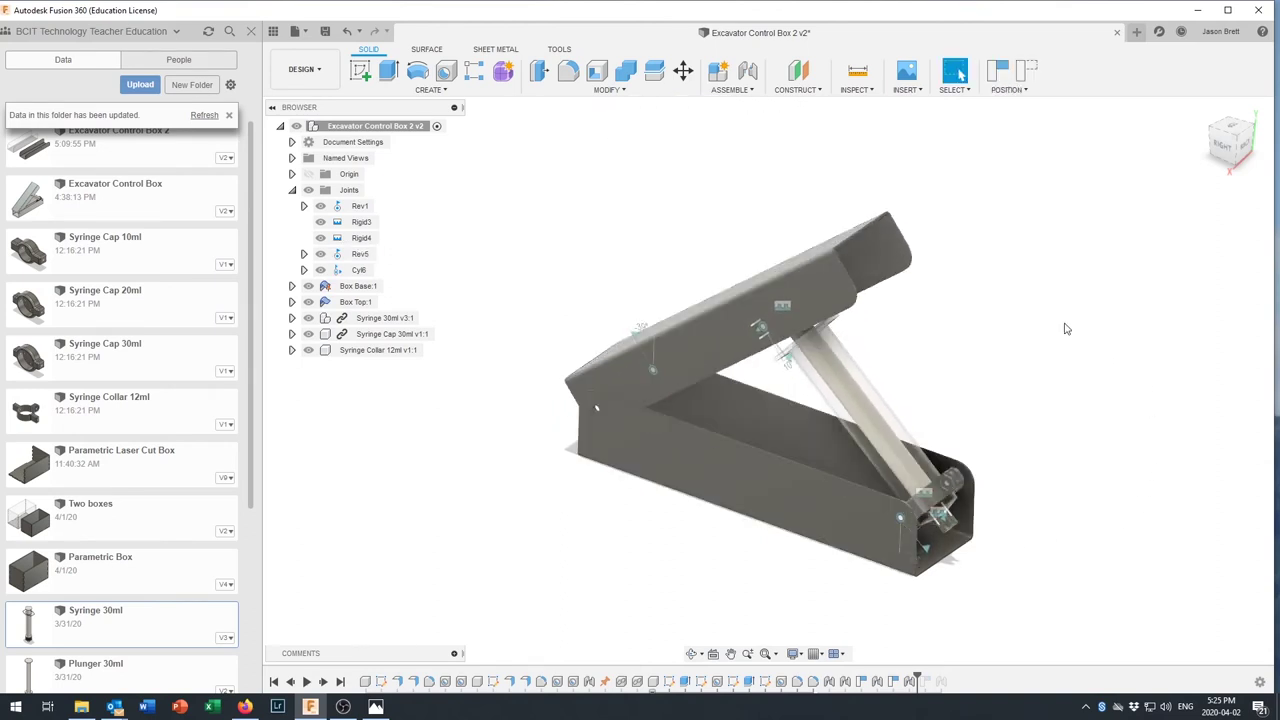
{"action": "left_click_drag", "start_coordinate": [818, 314], "coordinate": [600, 322]}
{"action": "middle_click_drag", "start_coordinate": [600, 322], "coordinate": [603, 287], "text": "shift"}
{"action": "left_click_drag", "start_coordinate": [617, 282], "coordinate": [750, 340]}
{"action": "mouse_move", "coordinate": [748, 333]}
{"action": "middle_mouse_down", "text": "shift"}
{"action": "mouse_move", "coordinate": [752, 313]}
{"action": "mouse_move", "coordinate": [760, 322]}
{"action": "middle_mouse_up", "text": "shift"}
{"action": "middle_click_drag", "start_coordinate": [785, 432], "coordinate": [783, 418], "text": "shift"}
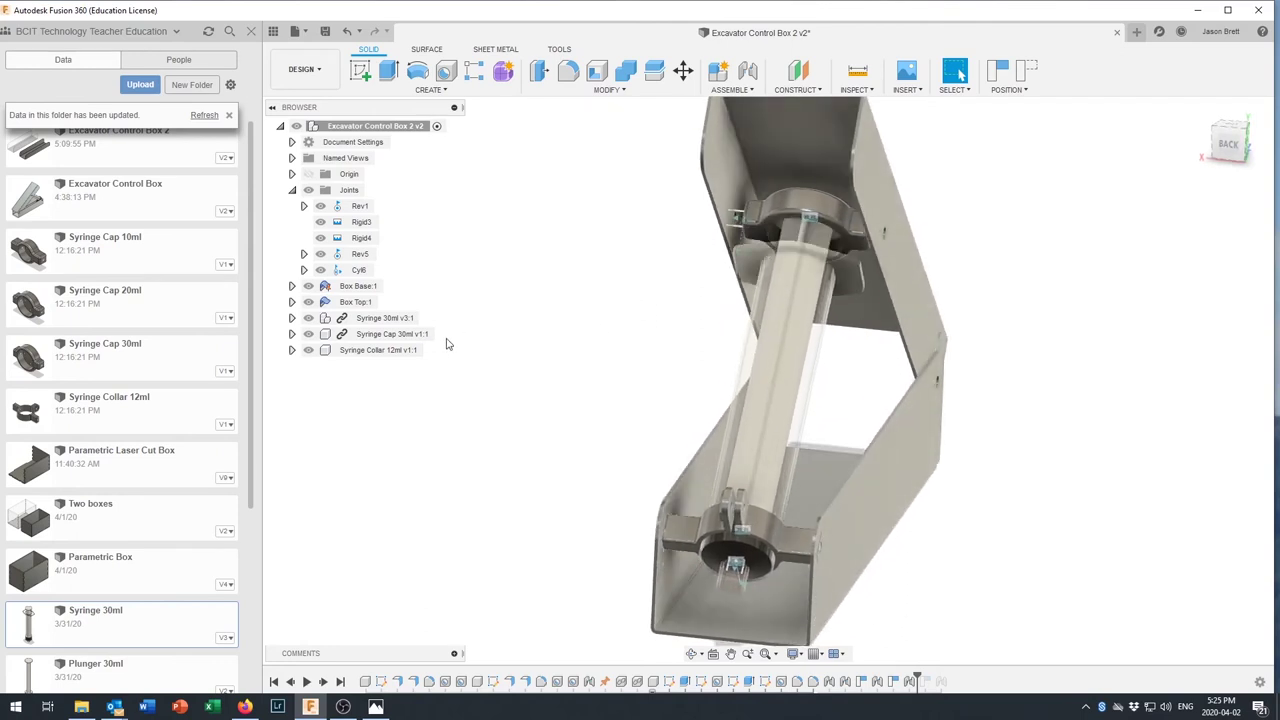
Break the link of the Syringe Cap 30ml component, capturing the components' current position
{"action": "right_click", "coordinate": [355, 340]}
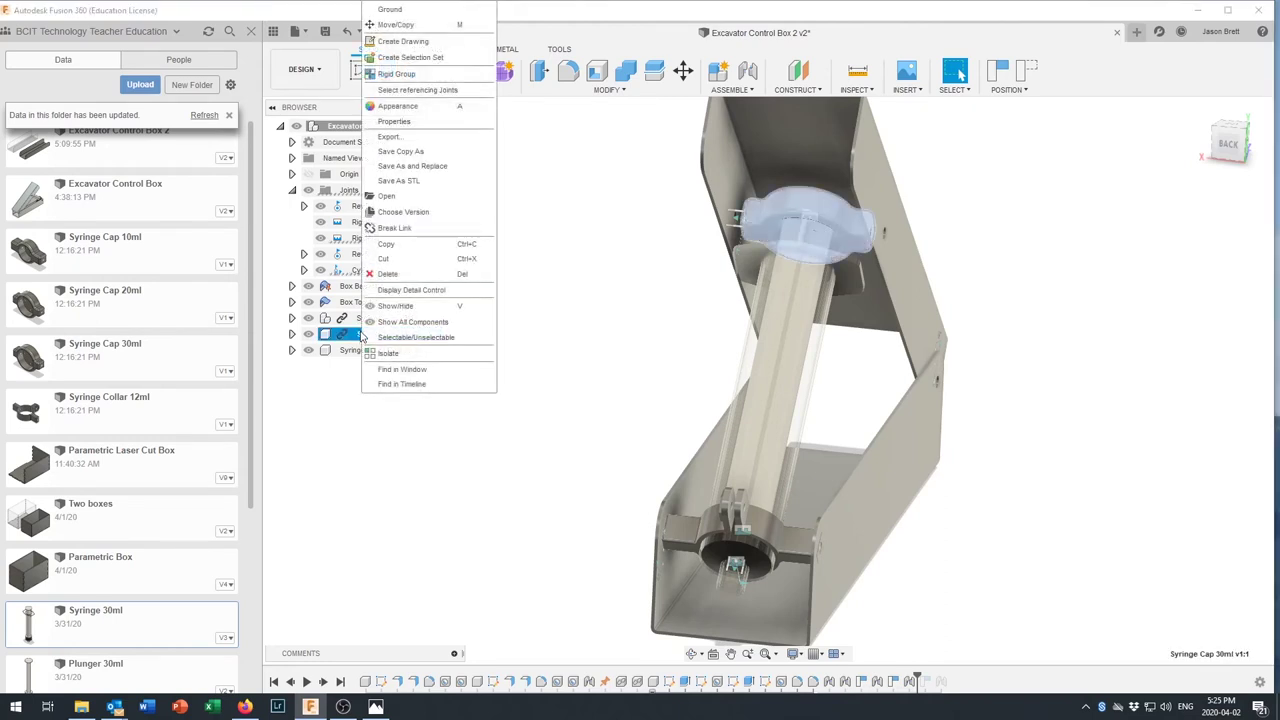
{"action": "left_click", "coordinate": [395, 229]}
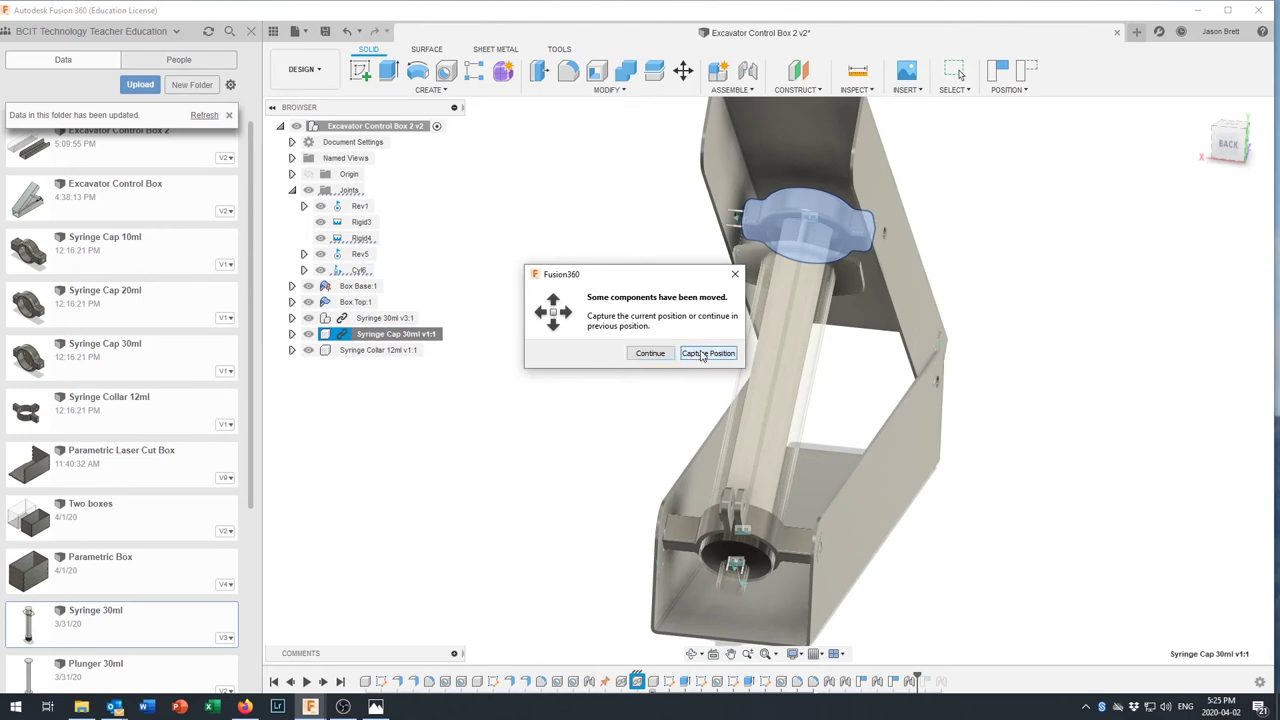
{"action": "left_click", "coordinate": [706, 353]}
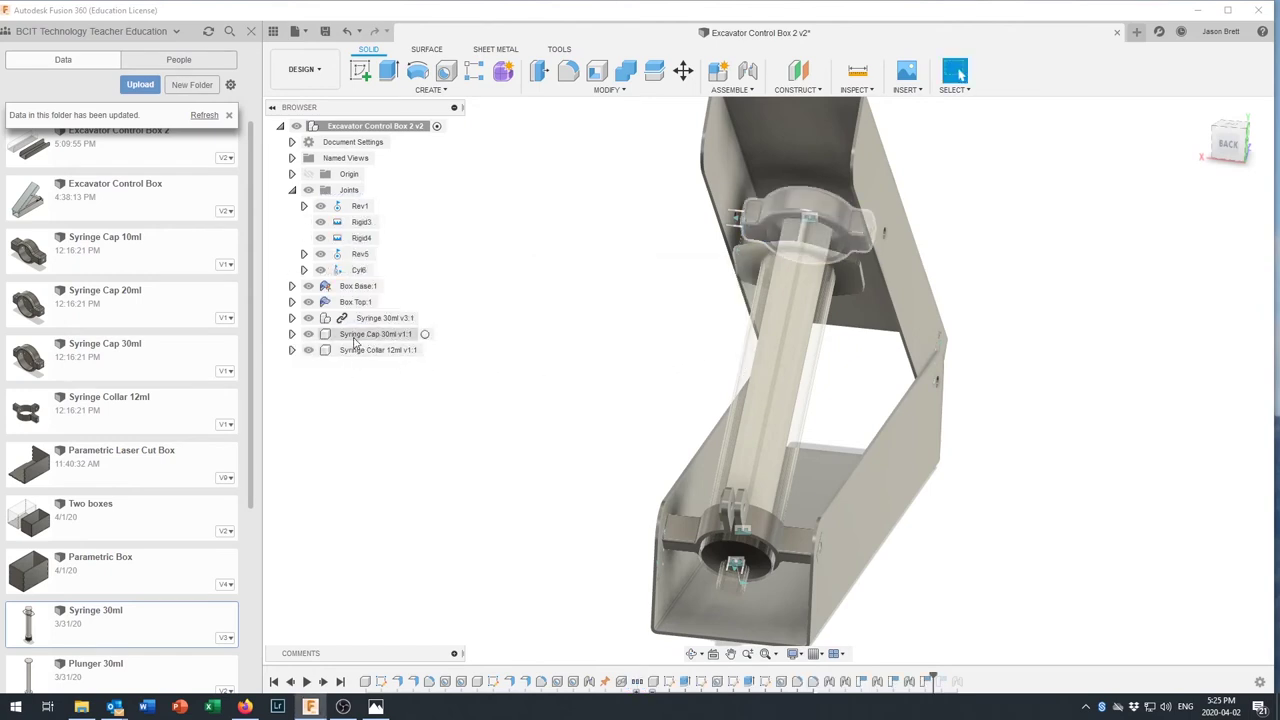
Edit Sketch1 of the 30 ml syringe cap, set the overall arm rectangle length to 46 mm and finish the sketch
{"action": "left_click", "coordinate": [292, 334]}
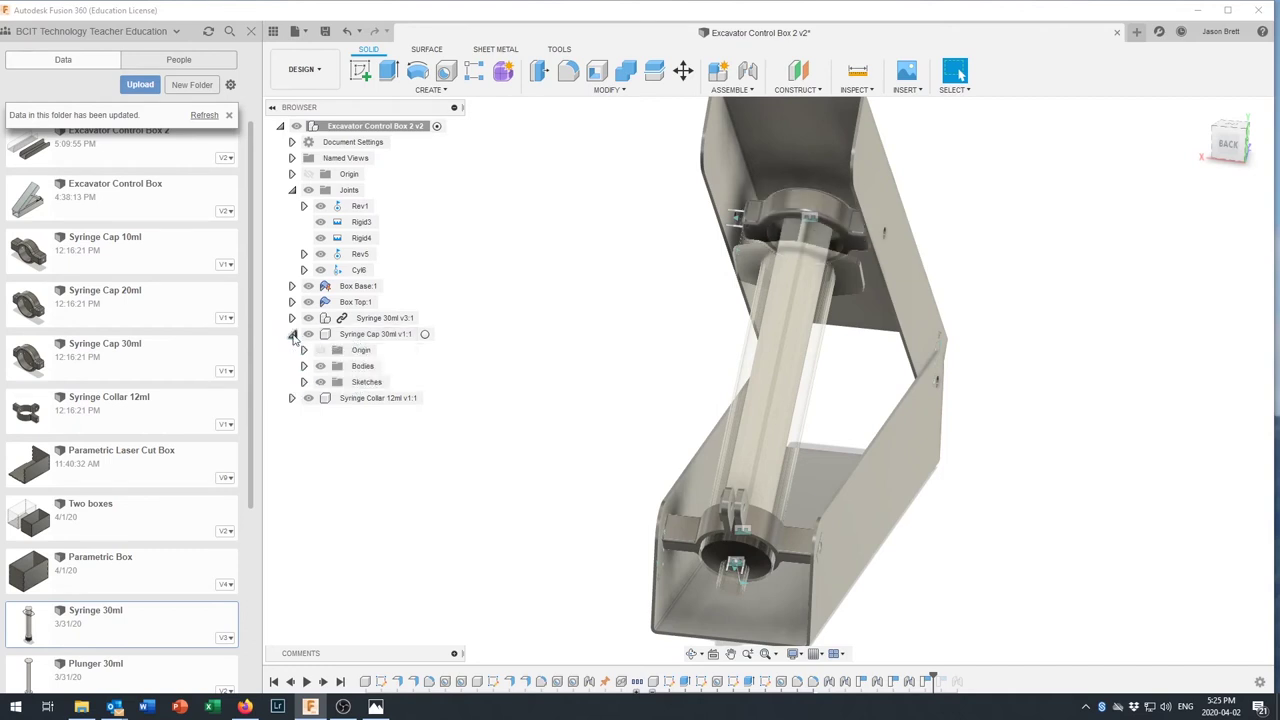
{"action": "left_click", "coordinate": [304, 382]}
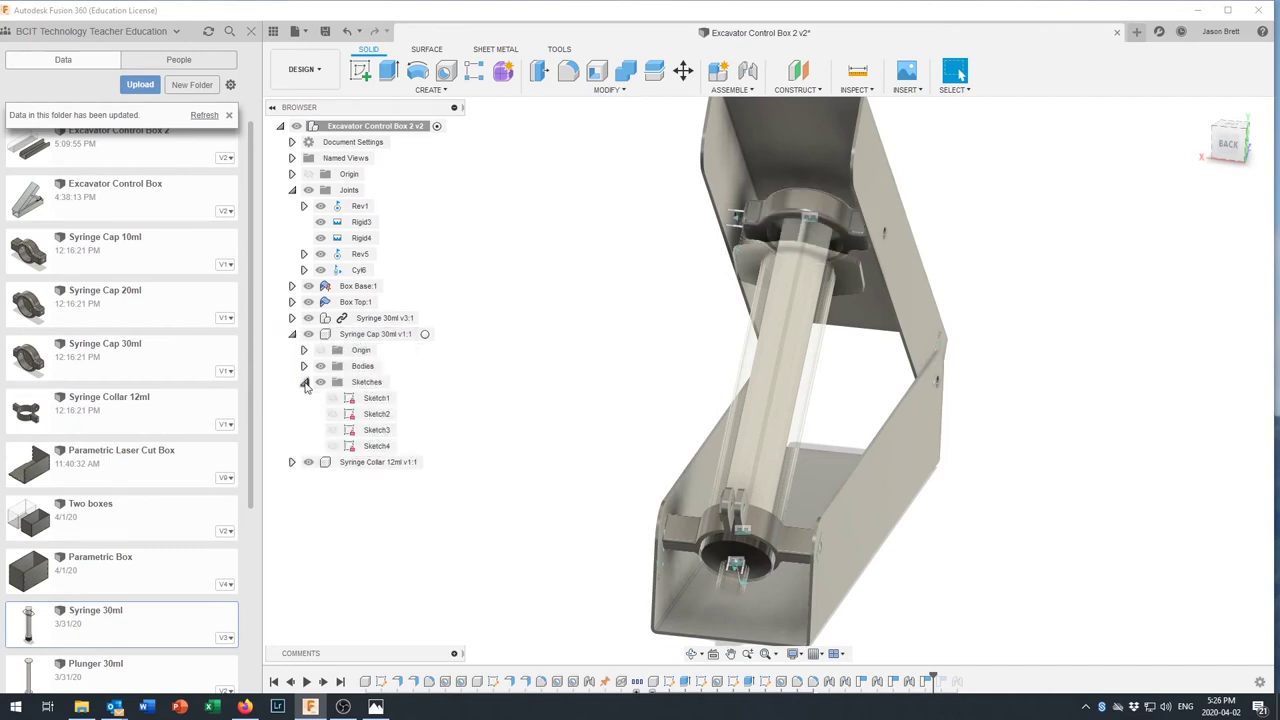
{"action": "double_click", "coordinate": [376, 399]}
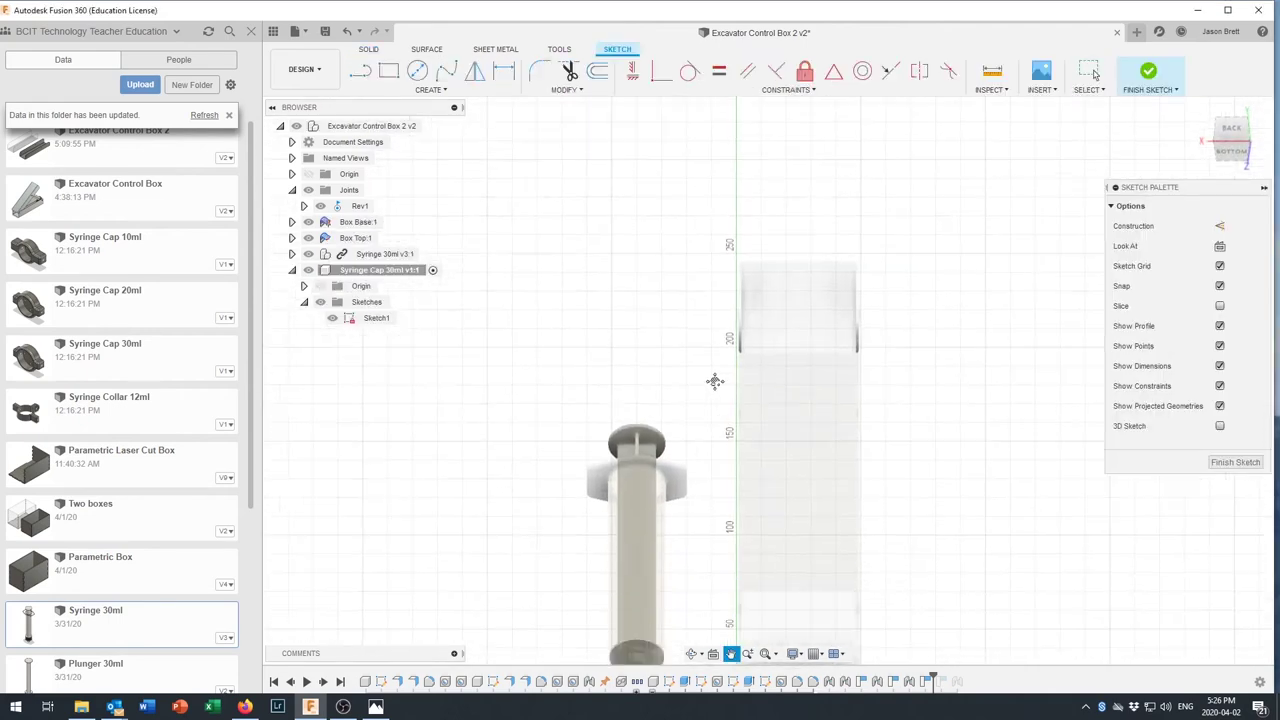
{"action": "scroll", "coordinate": [741, 458], "scroll_direction": "up", "scroll_amount": 2}
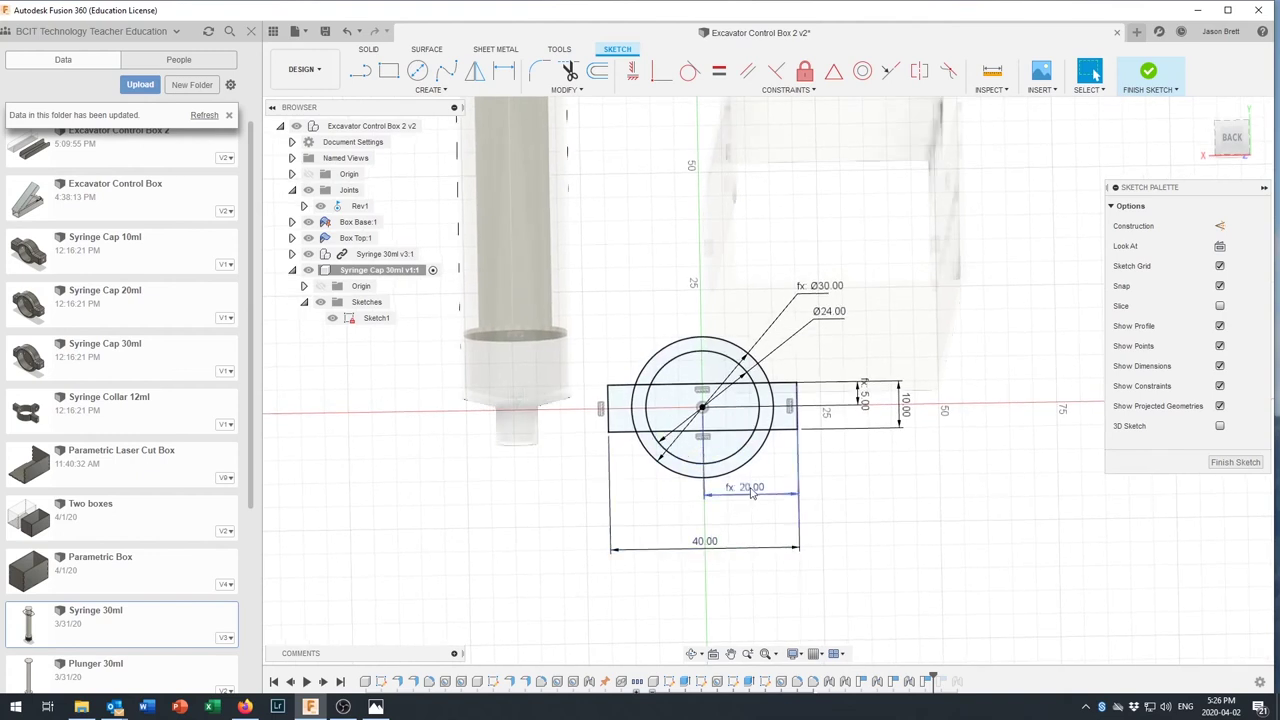
{"action": "double_click", "coordinate": [706, 543]}
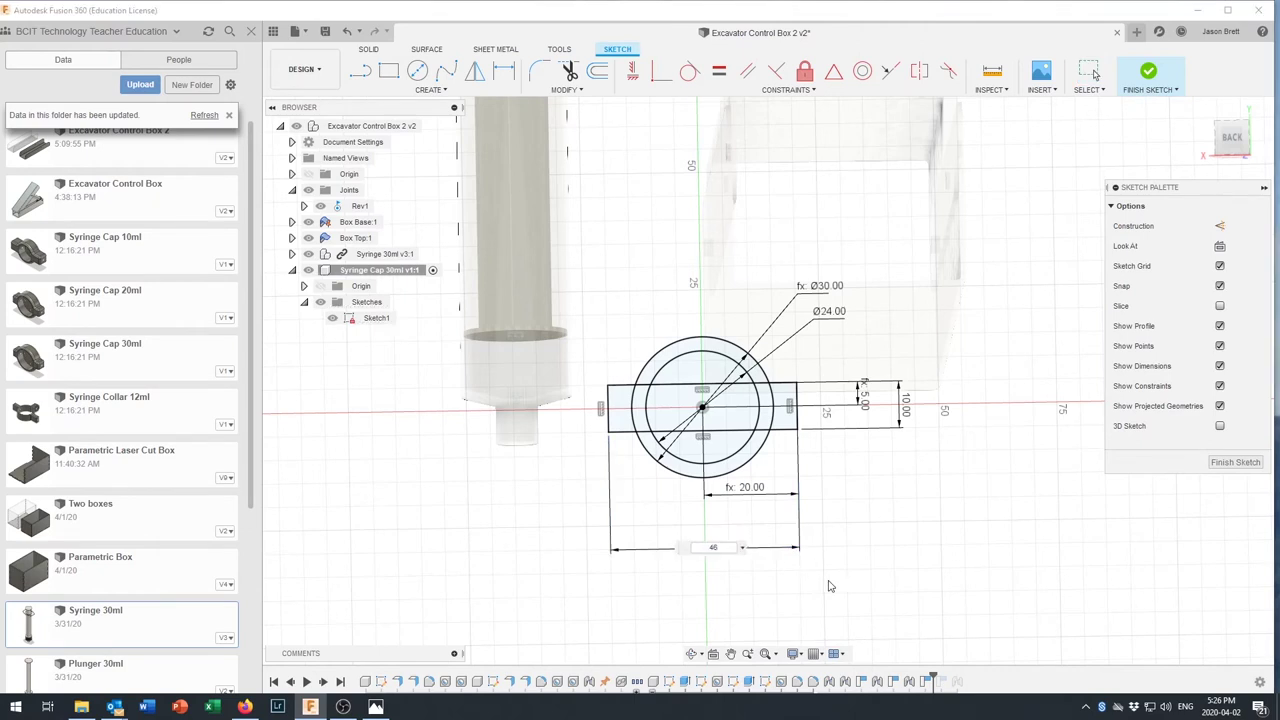
{"action": "key", "text": "Return"}
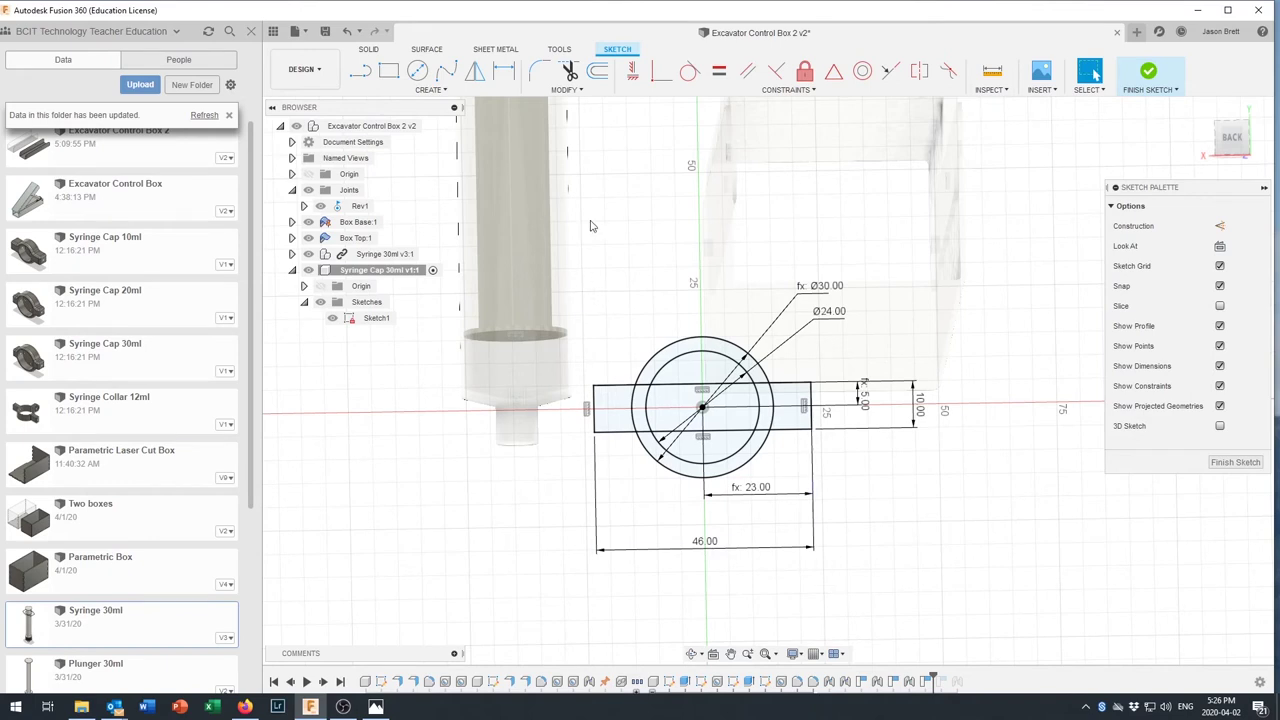
{"action": "left_click", "coordinate": [1148, 74]}
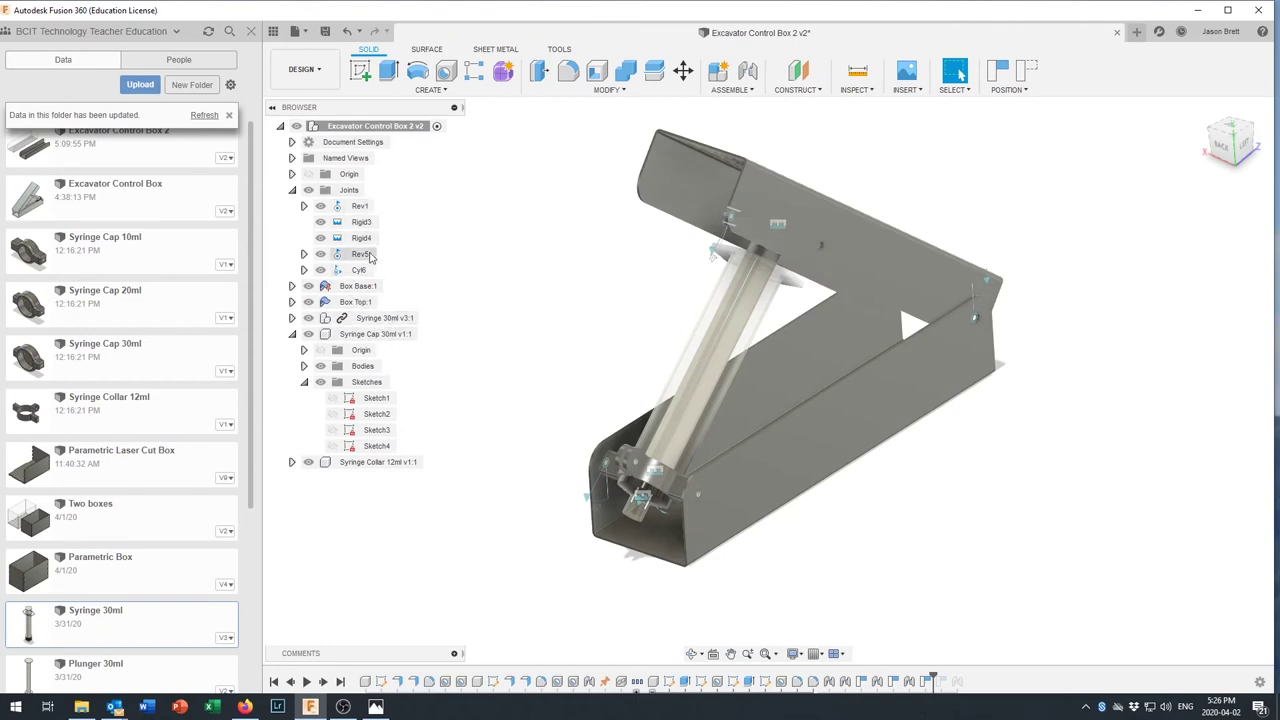
Apply the Aluminum physical material from the Fusion 360 Material Library to the box base and the box top
{"action": "left_click", "coordinate": [364, 288]}
{"action": "right_click", "coordinate": [366, 289]}
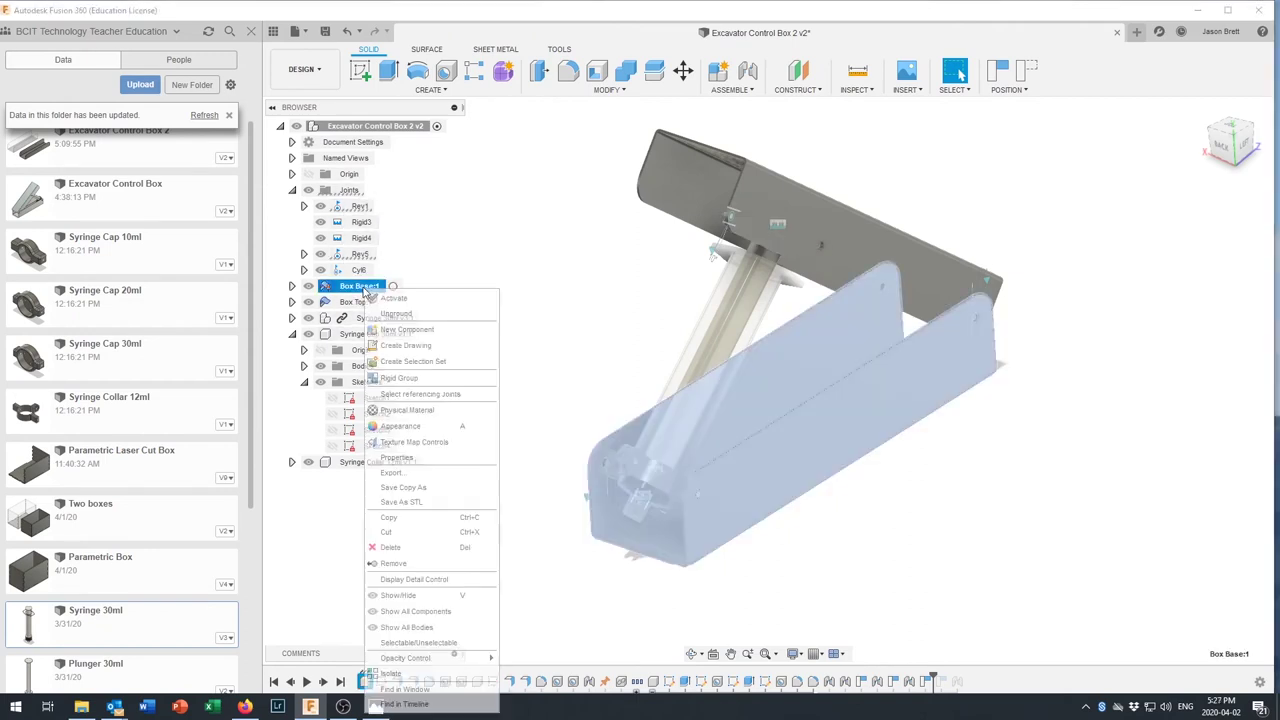
{"action": "left_click", "coordinate": [409, 418]}
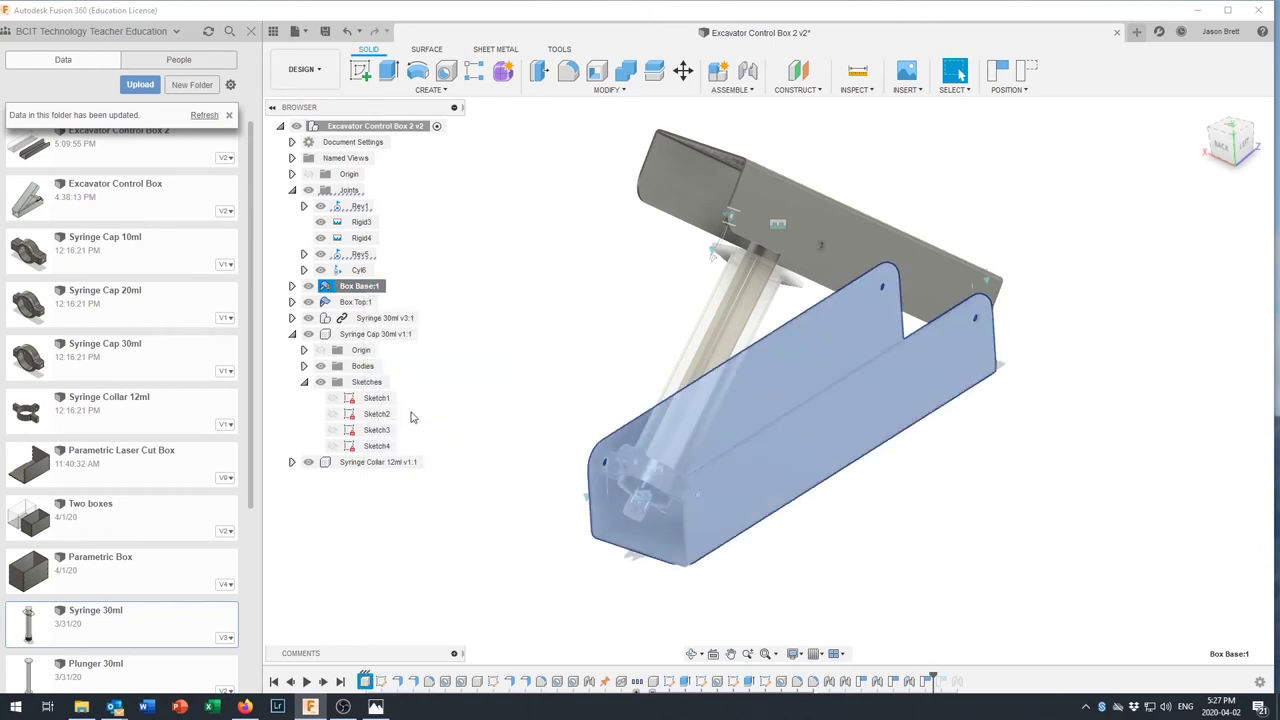
{"action": "left_click_drag", "start_coordinate": [1078, 510], "coordinate": [885, 408]}
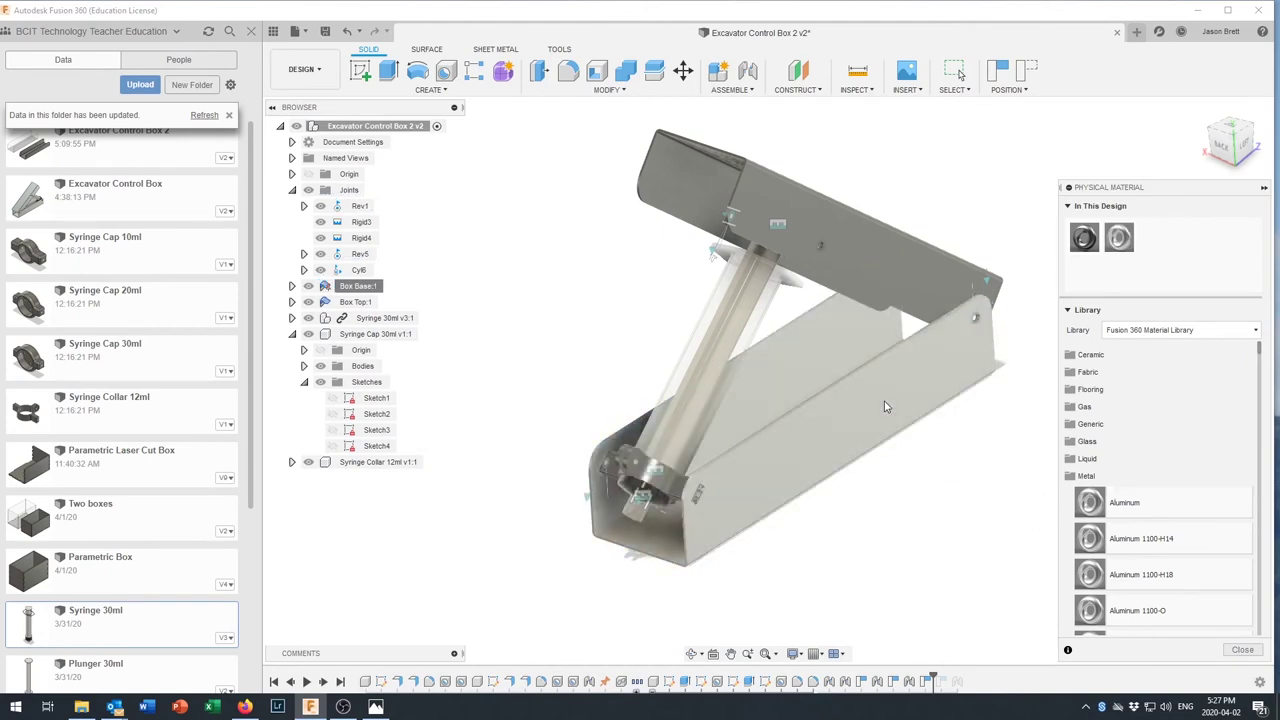
{"action": "left_click_drag", "start_coordinate": [972, 372], "coordinate": [878, 250]}
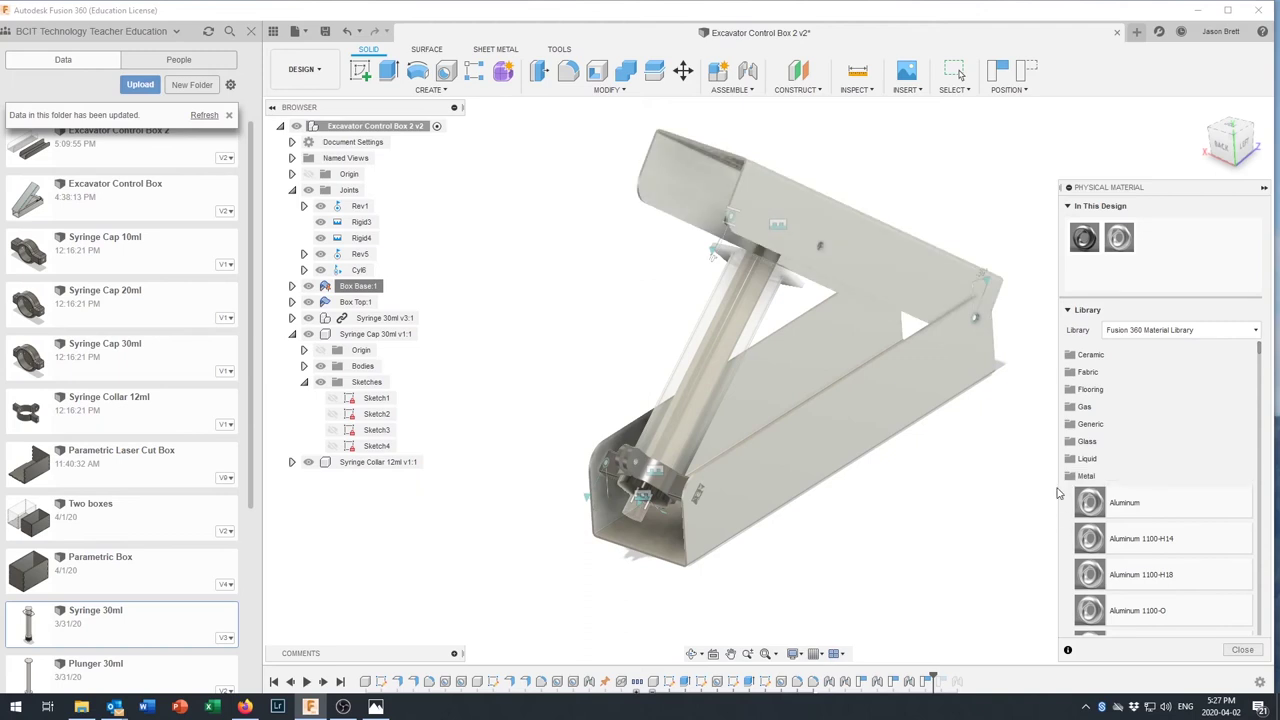
{"action": "left_click", "coordinate": [1241, 650]}
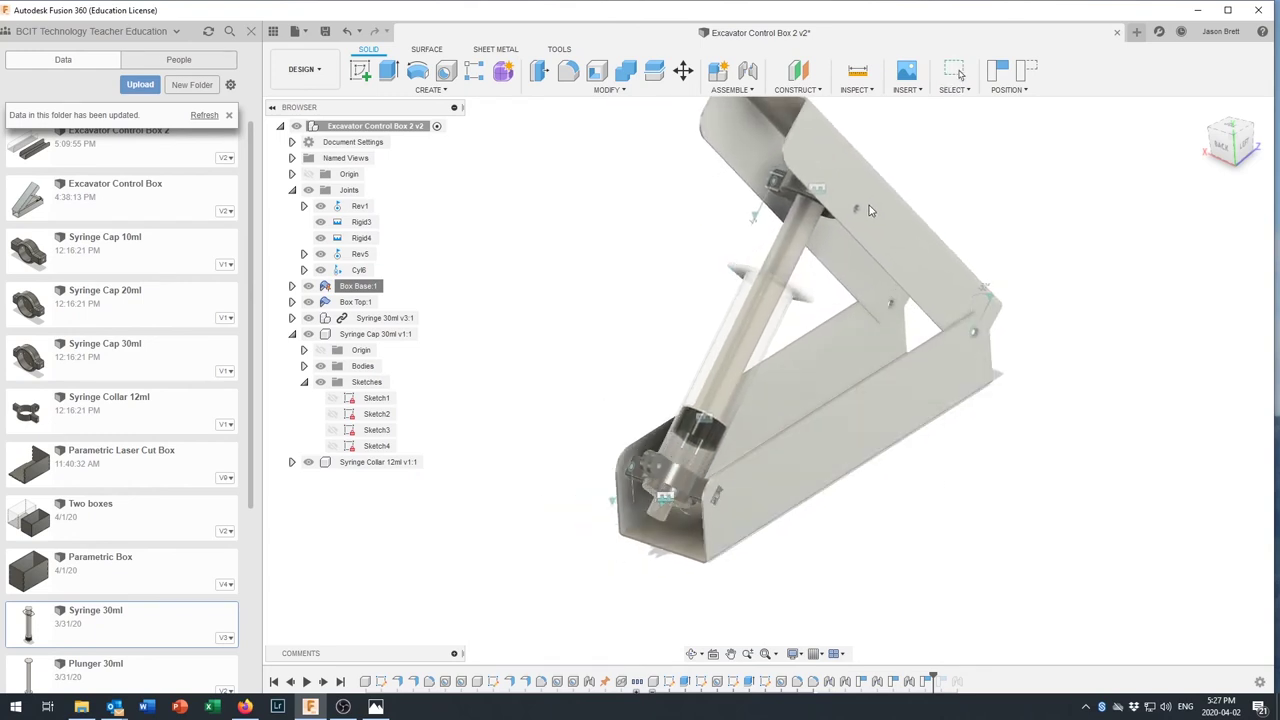
Clear the selection and swing the box top about its hinge to check the finished assembly's motion
{"action": "key", "text": "Escape"}
{"action": "left_click_drag", "start_coordinate": [867, 193], "coordinate": [859, 258]}
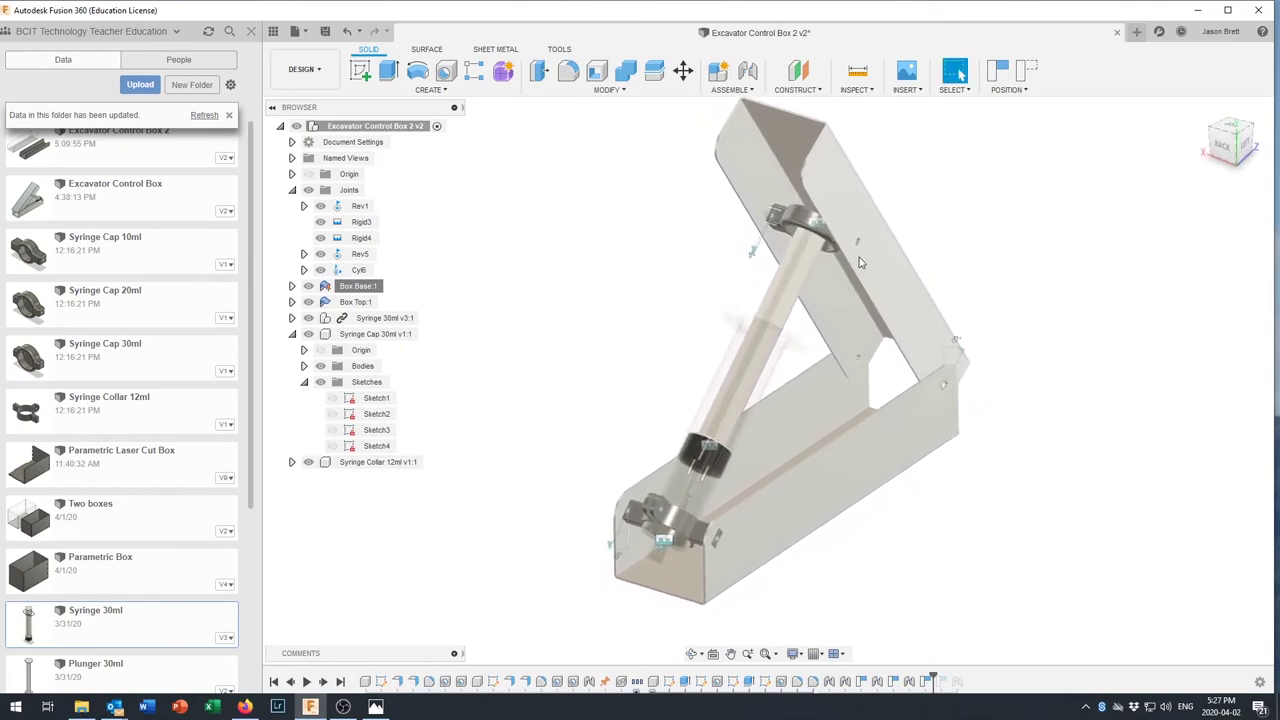
Run an in-canvas render of the assembly in the Render workspace, inspect it, and return to the Design workspace
{"action": "left_click", "coordinate": [301, 70]}
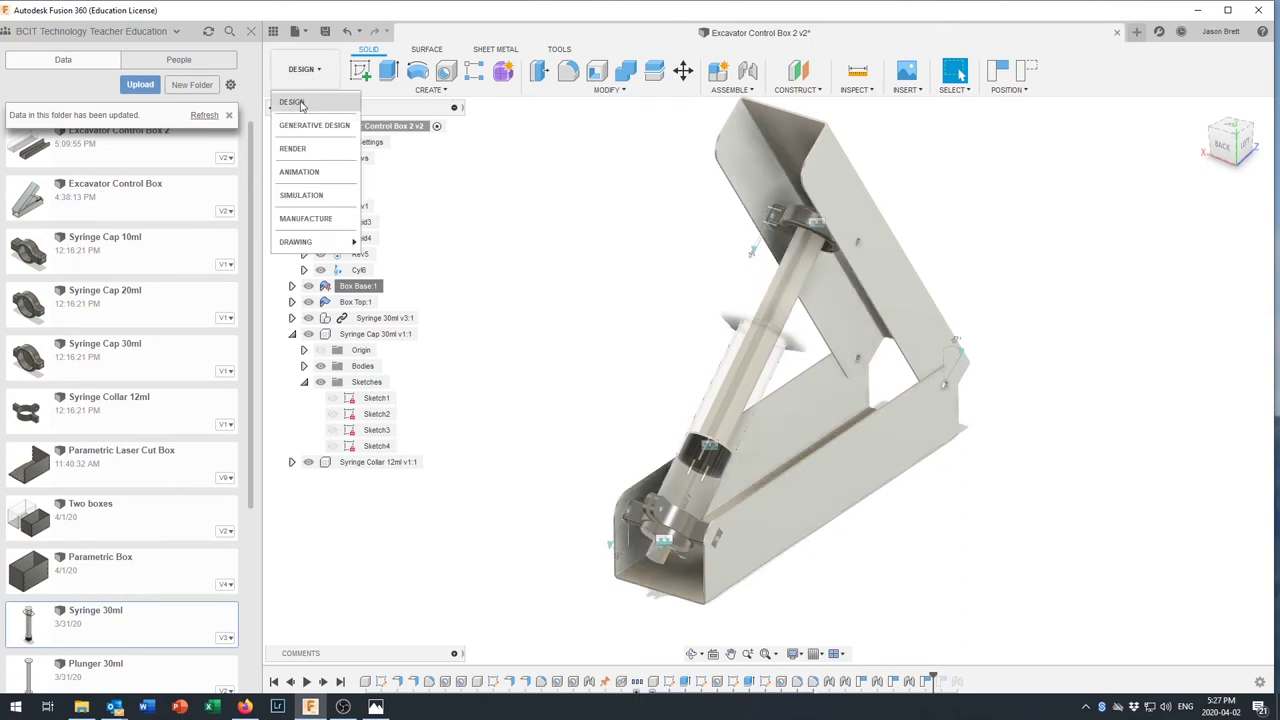
{"action": "left_click", "coordinate": [300, 149]}
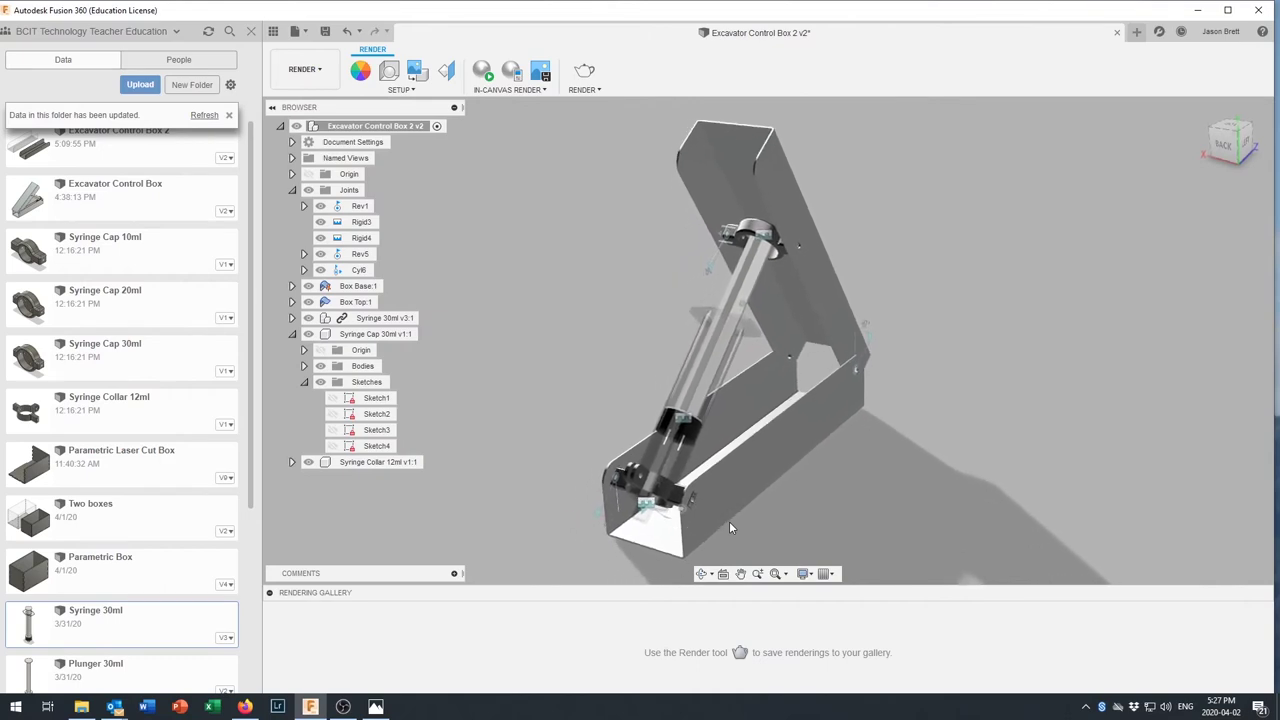
{"action": "left_click", "coordinate": [483, 73]}
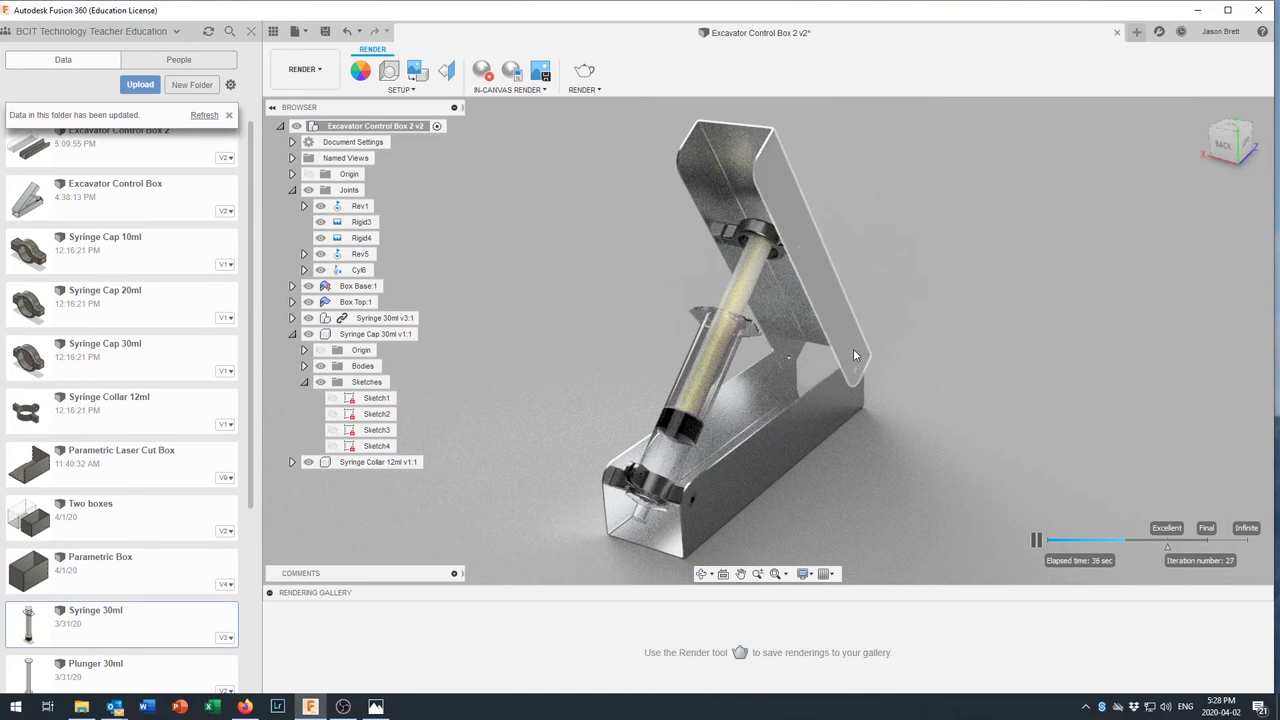
{"action": "left_click_drag", "start_coordinate": [853, 348], "coordinate": [739, 321]}
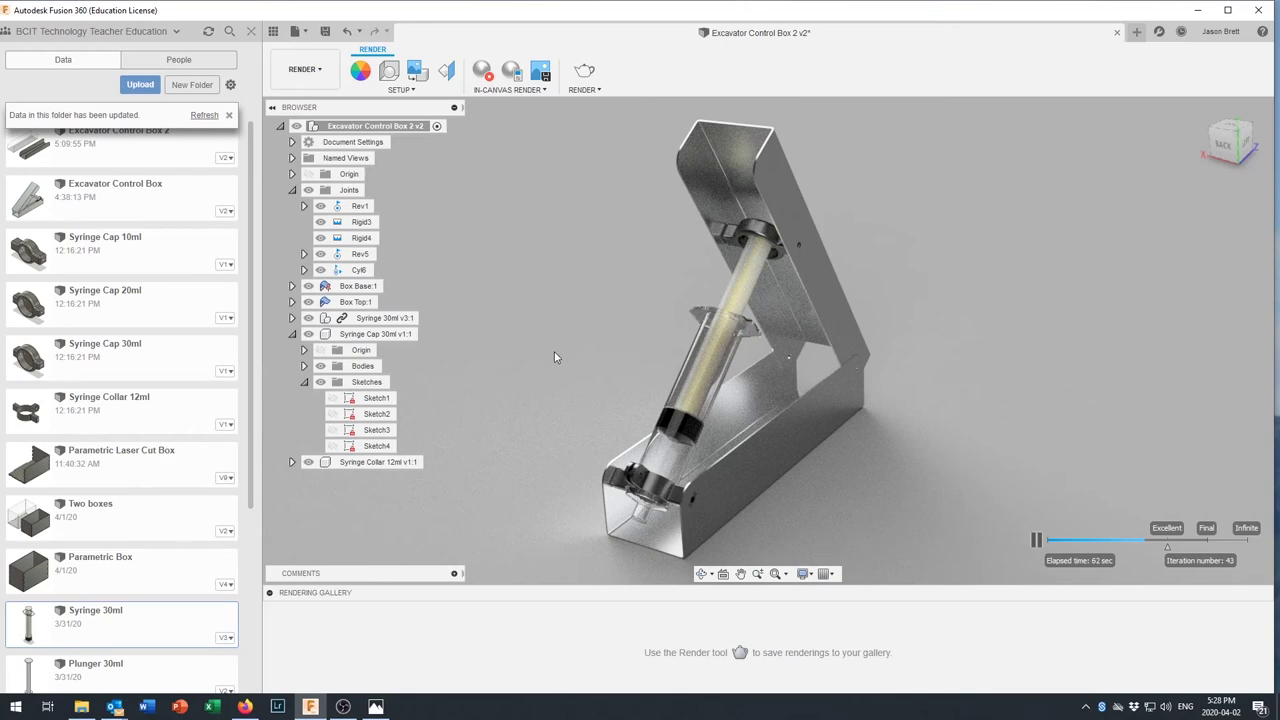
{"action": "left_click", "coordinate": [298, 70]}
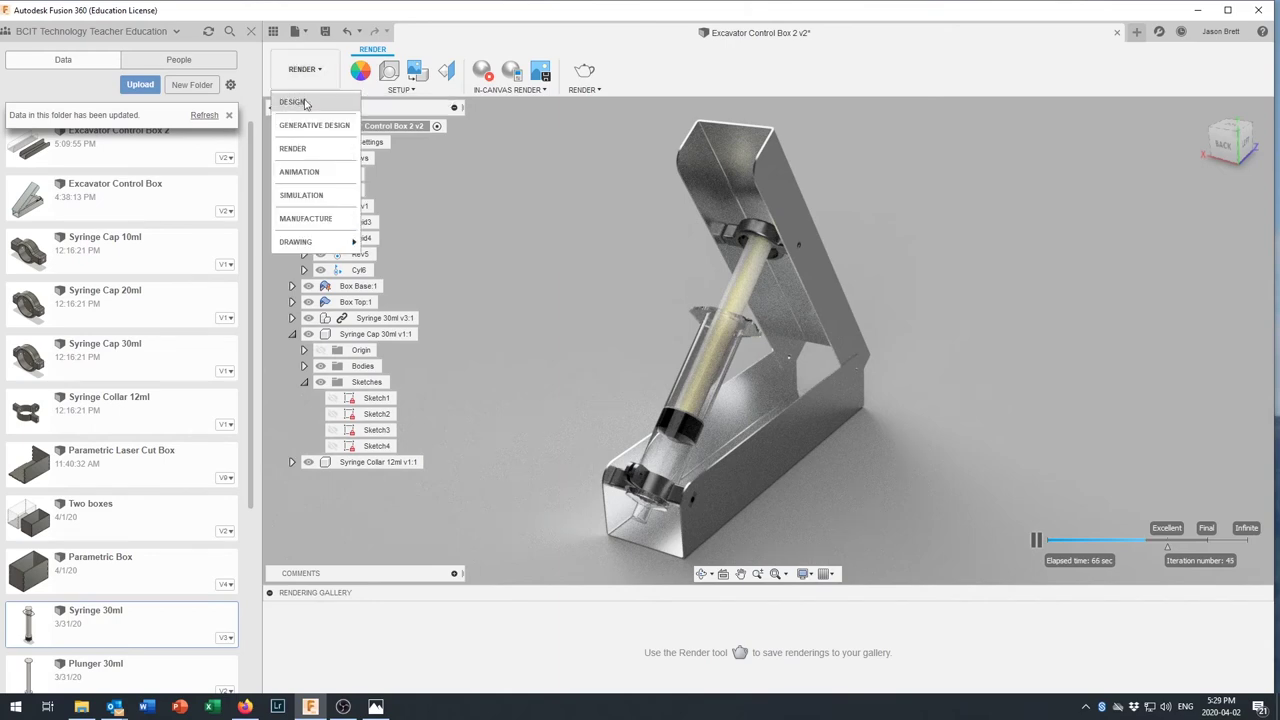
{"action": "left_click", "coordinate": [305, 107]}
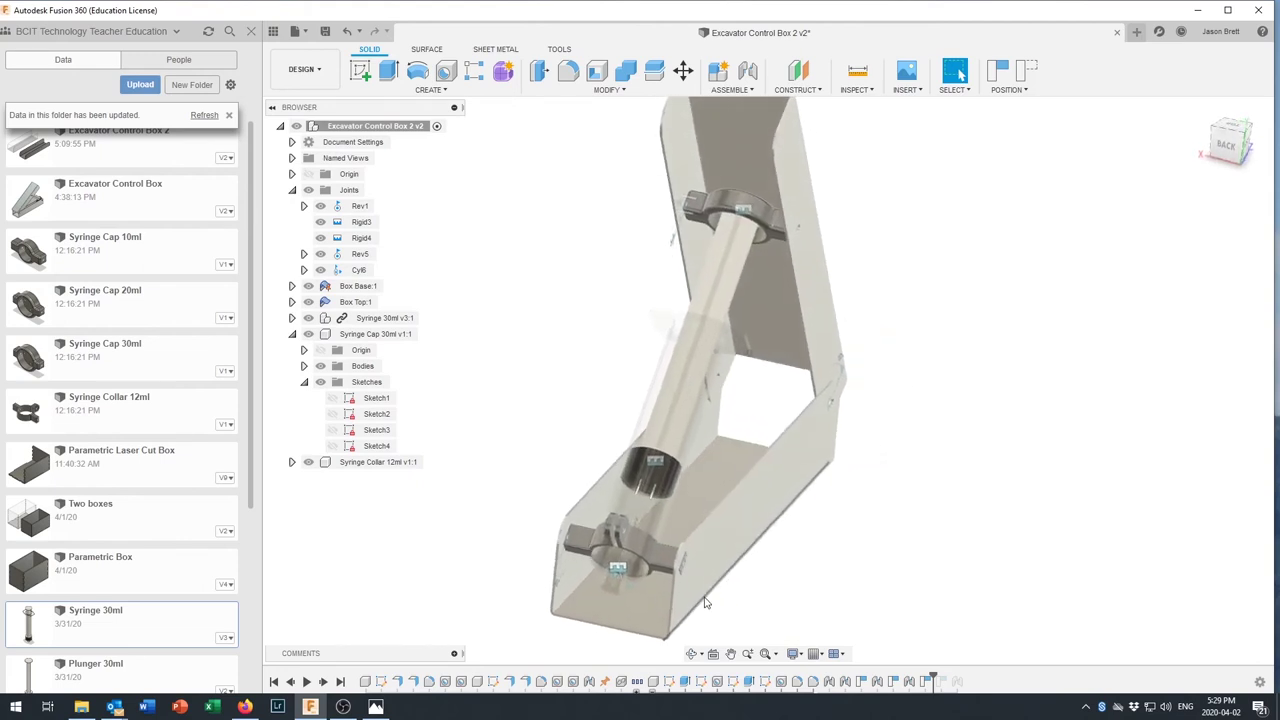
Edit Sketch1 of the 12 ml syringe collar, shorten the 25 mm arm dimension to match the opposite arm and finish the sketch
{"action": "scroll", "coordinate": [705, 601], "scroll_direction": "up", "scroll_amount": 5}
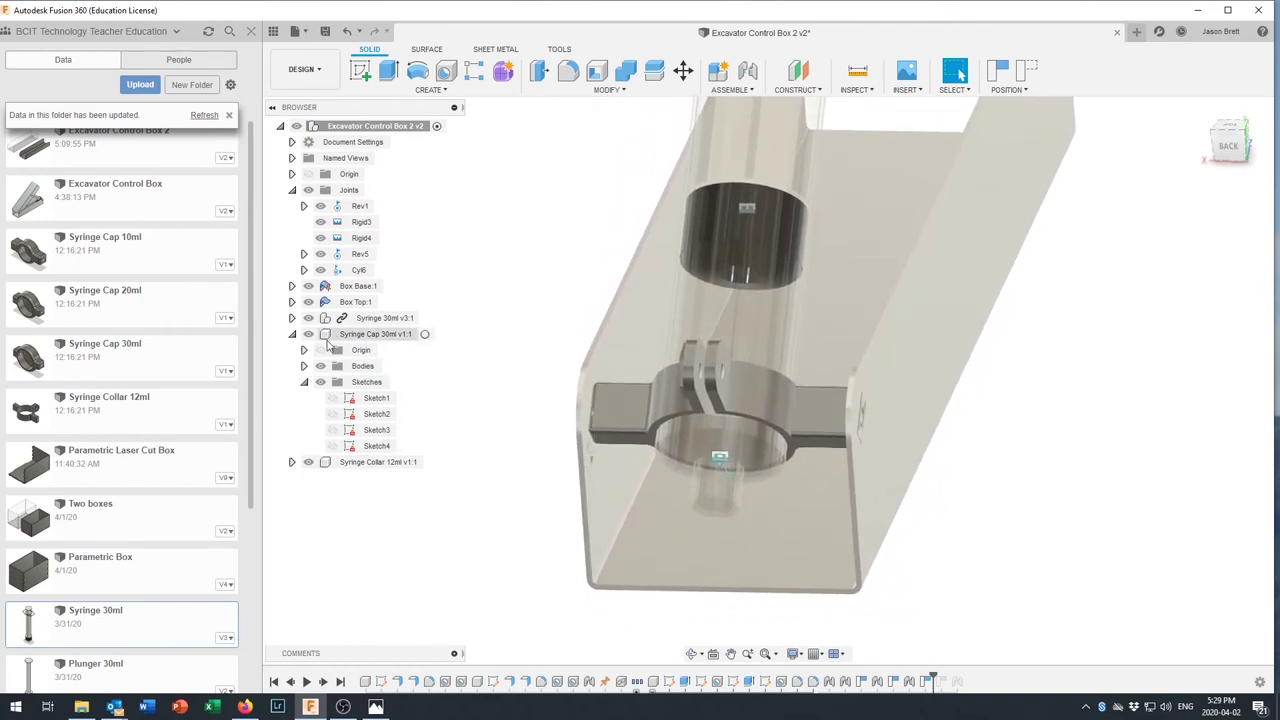
{"action": "left_click", "coordinate": [292, 462]}
{"action": "left_click", "coordinate": [304, 510]}
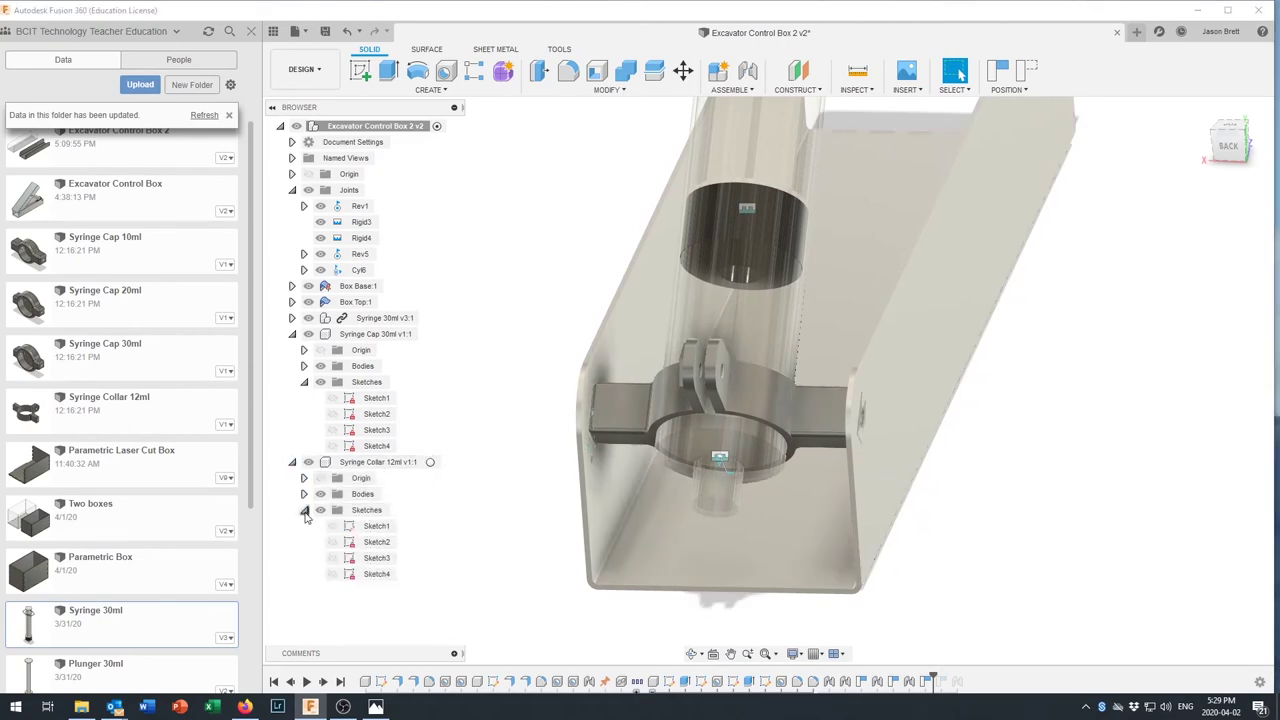
{"action": "double_click", "coordinate": [376, 530]}
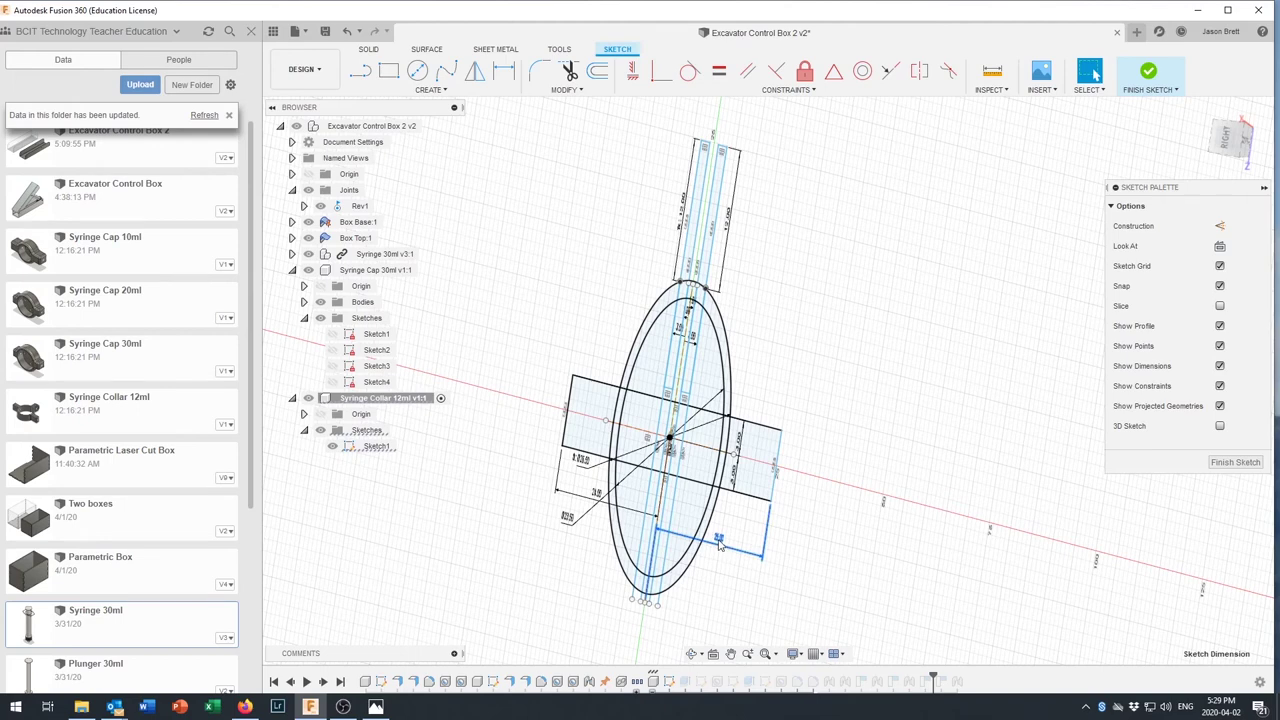
{"action": "double_click", "coordinate": [718, 542]}
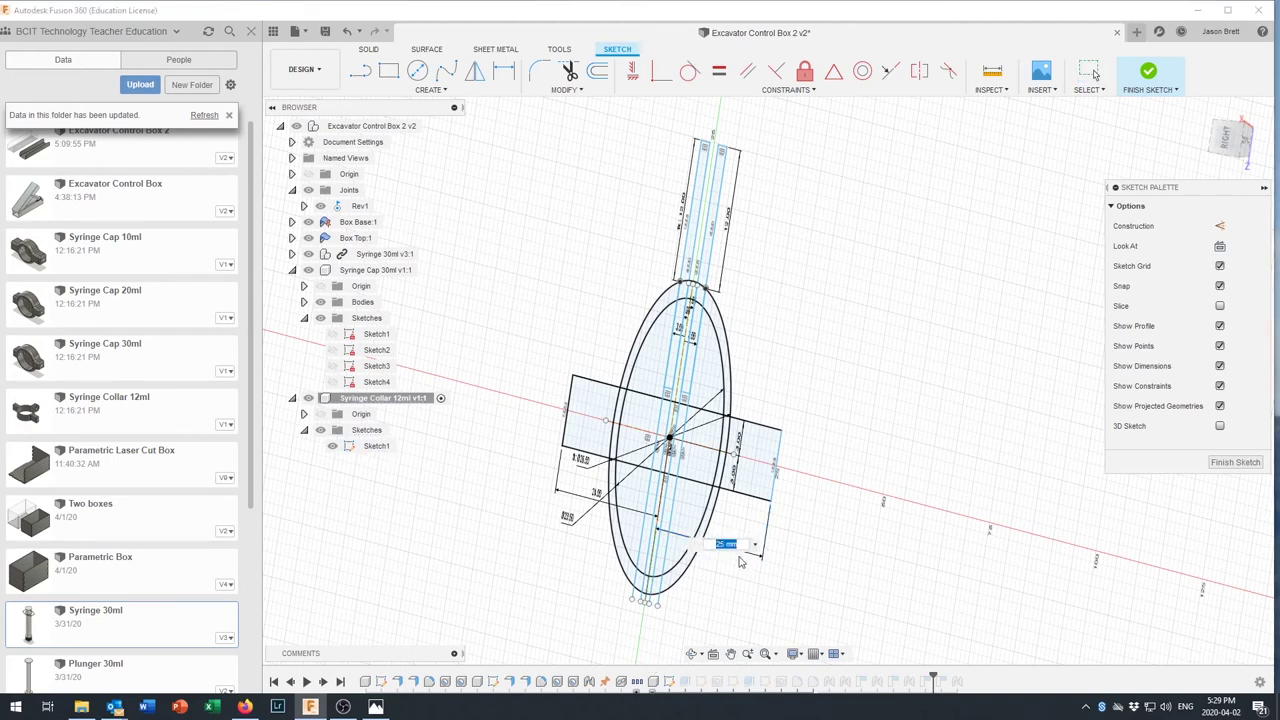
{"action": "key", "text": "Return"}
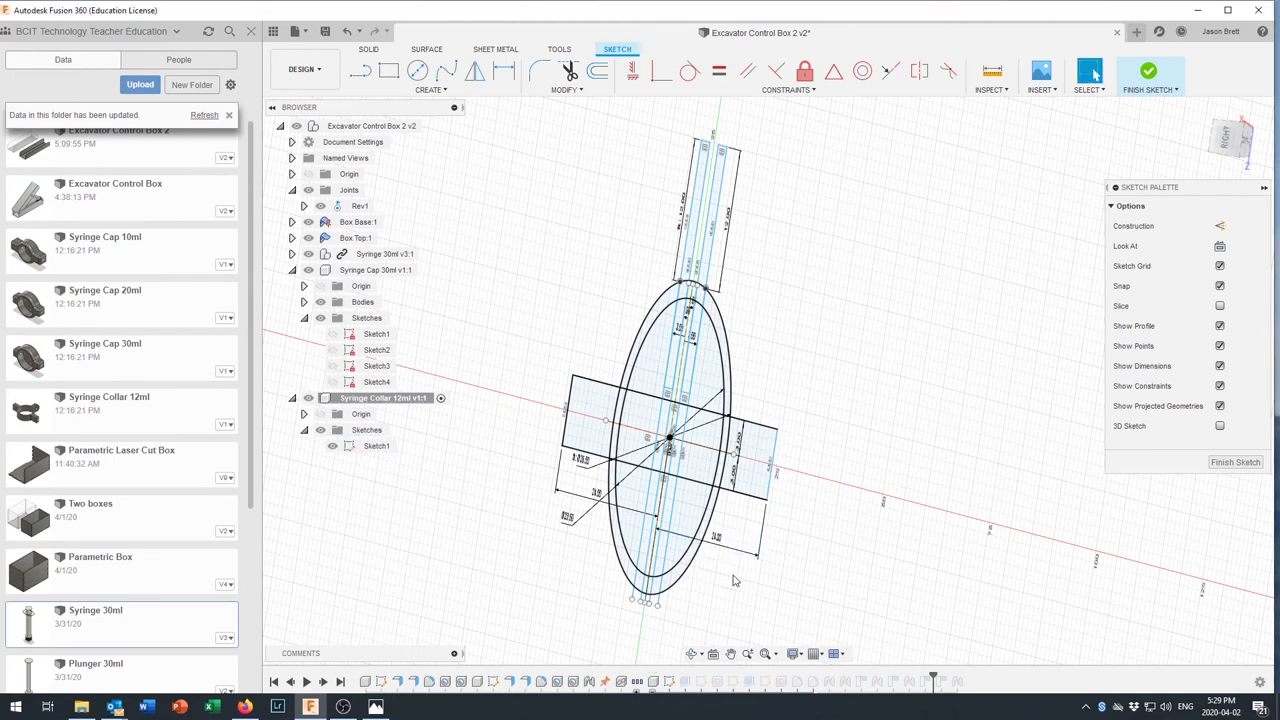
{"action": "left_click", "coordinate": [1148, 78]}
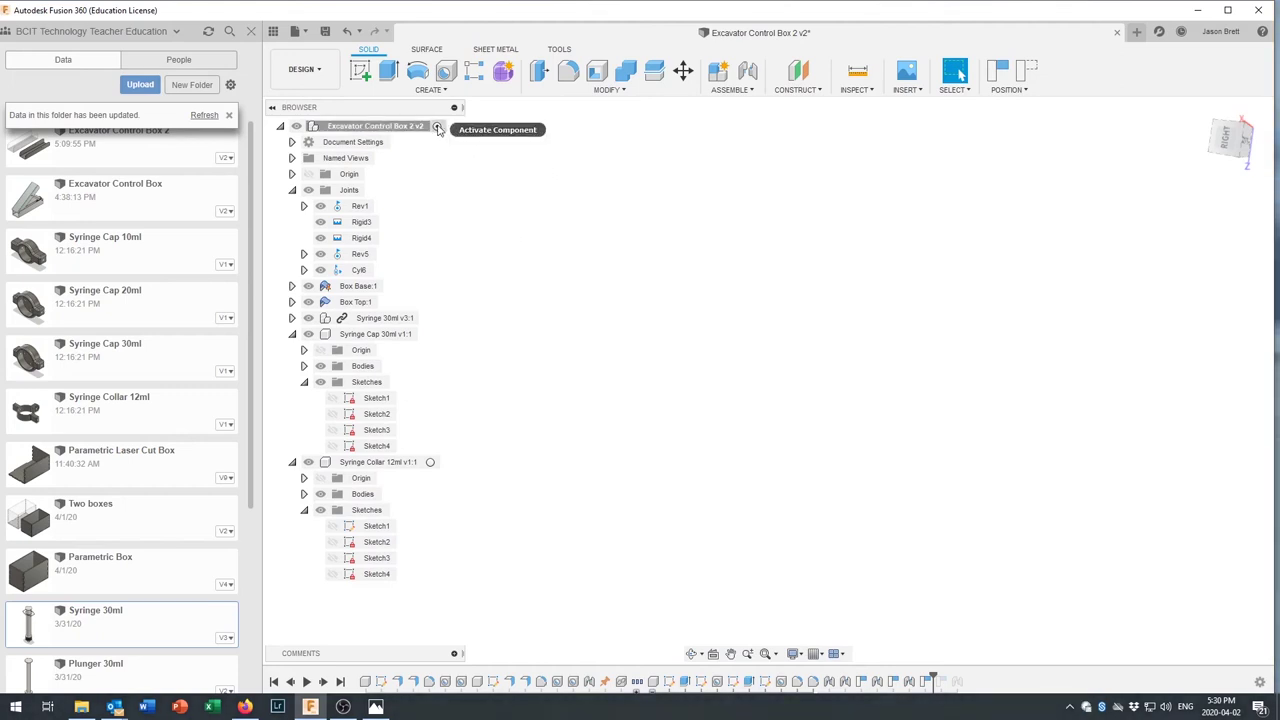
Activate the top-level Excavator Control Box 2 assembly and fit the whole model in view
{"action": "left_click", "coordinate": [437, 128]}
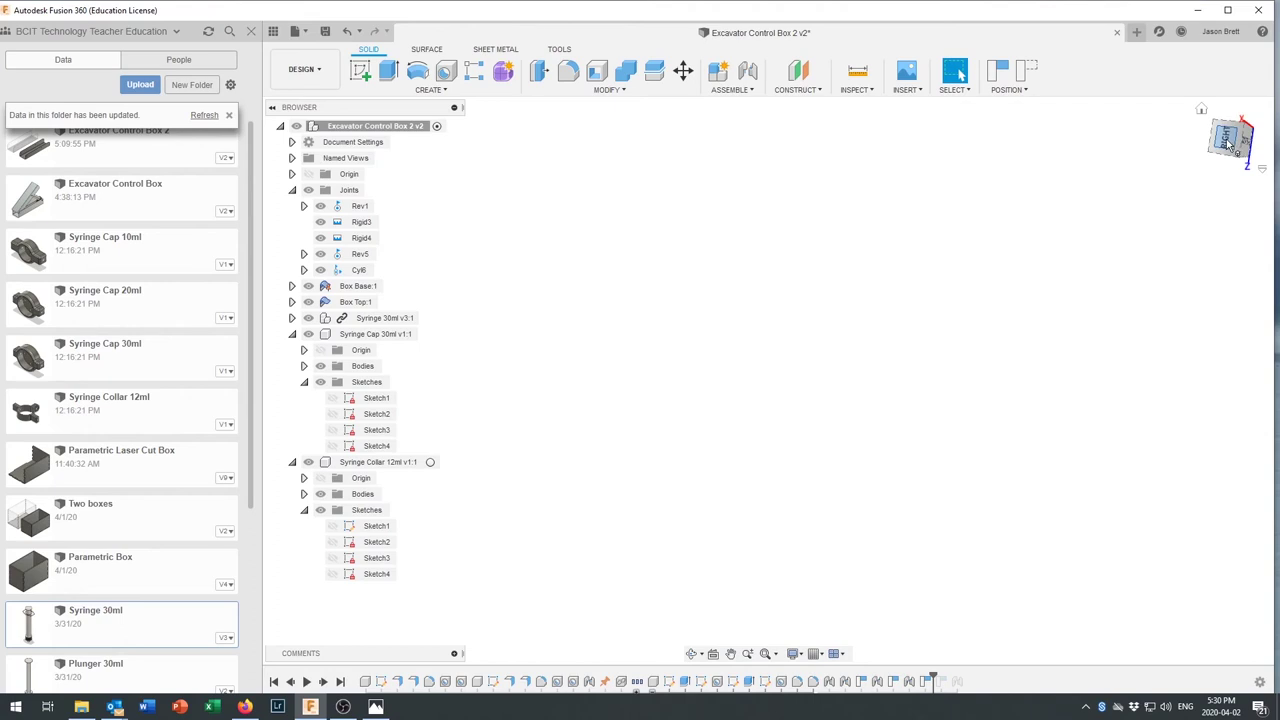
{"action": "left_click", "coordinate": [766, 654]}
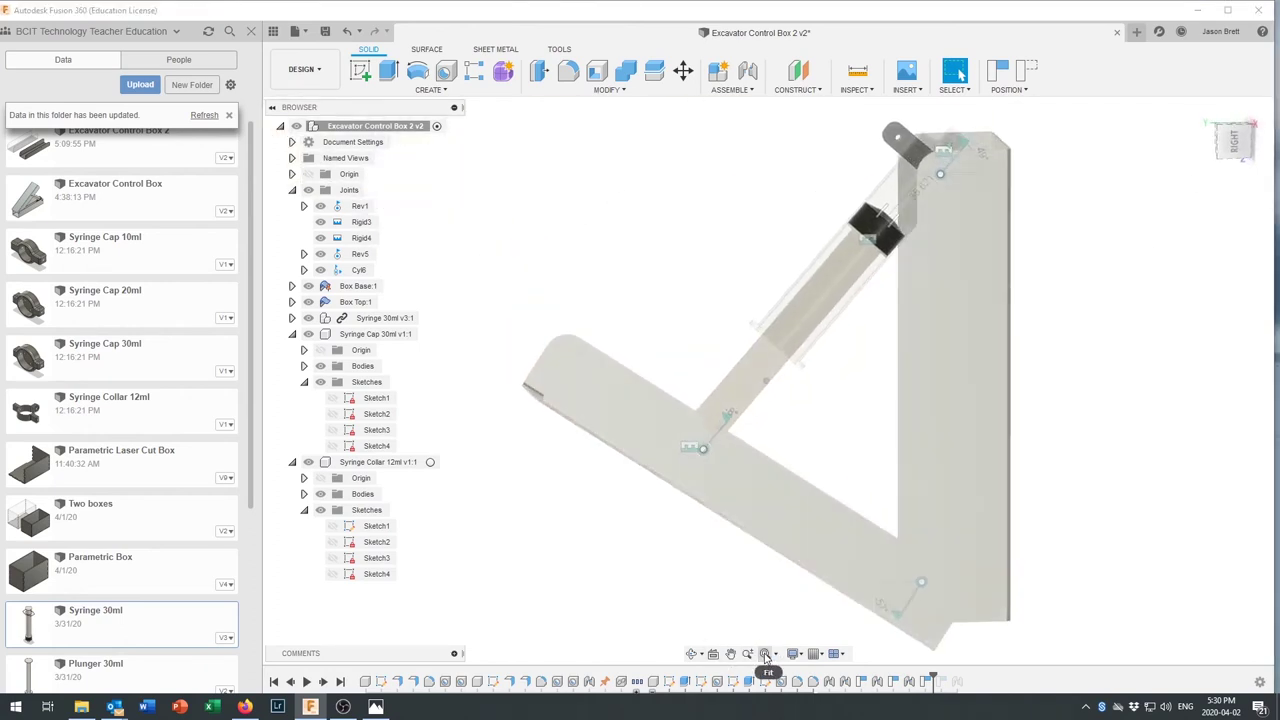
{"action": "middle_click_drag", "start_coordinate": [766, 569], "coordinate": [728, 514], "text": "shift"}
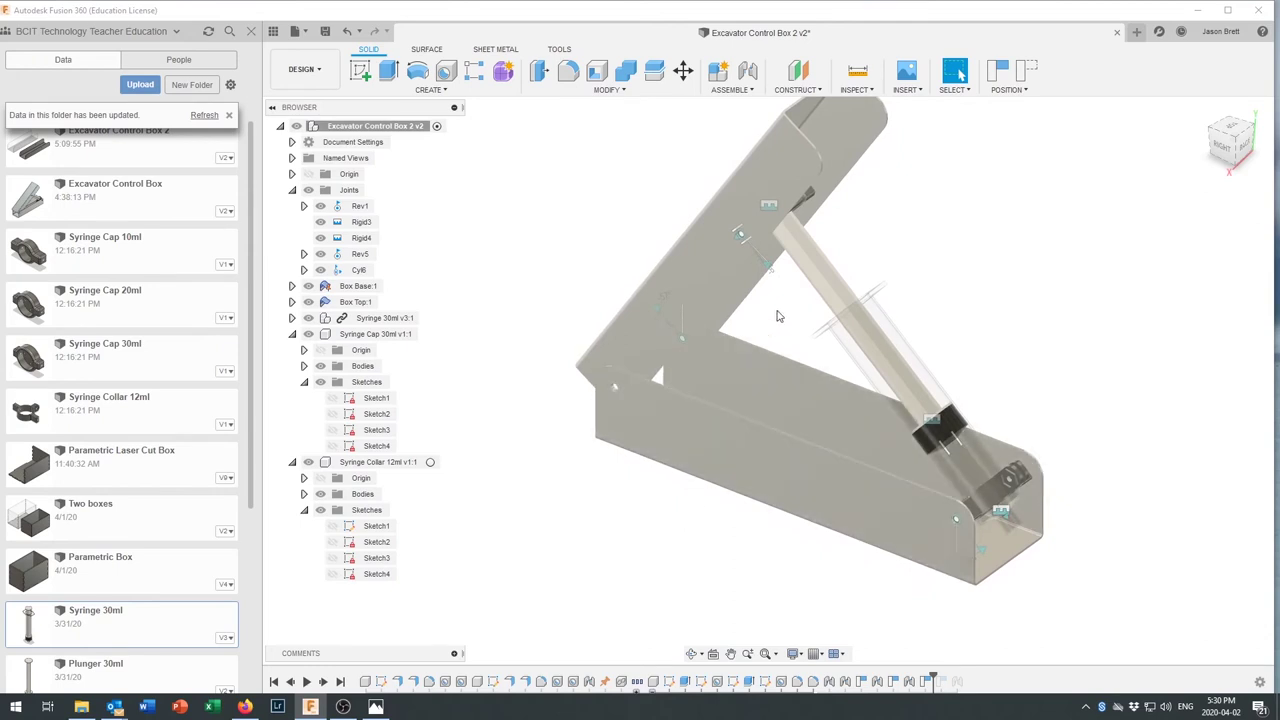
Start inserting a McMaster-Carr component, dismiss the COVID-19 notice and open the Screws & Bolts category
{"action": "left_click", "coordinate": [908, 90]}
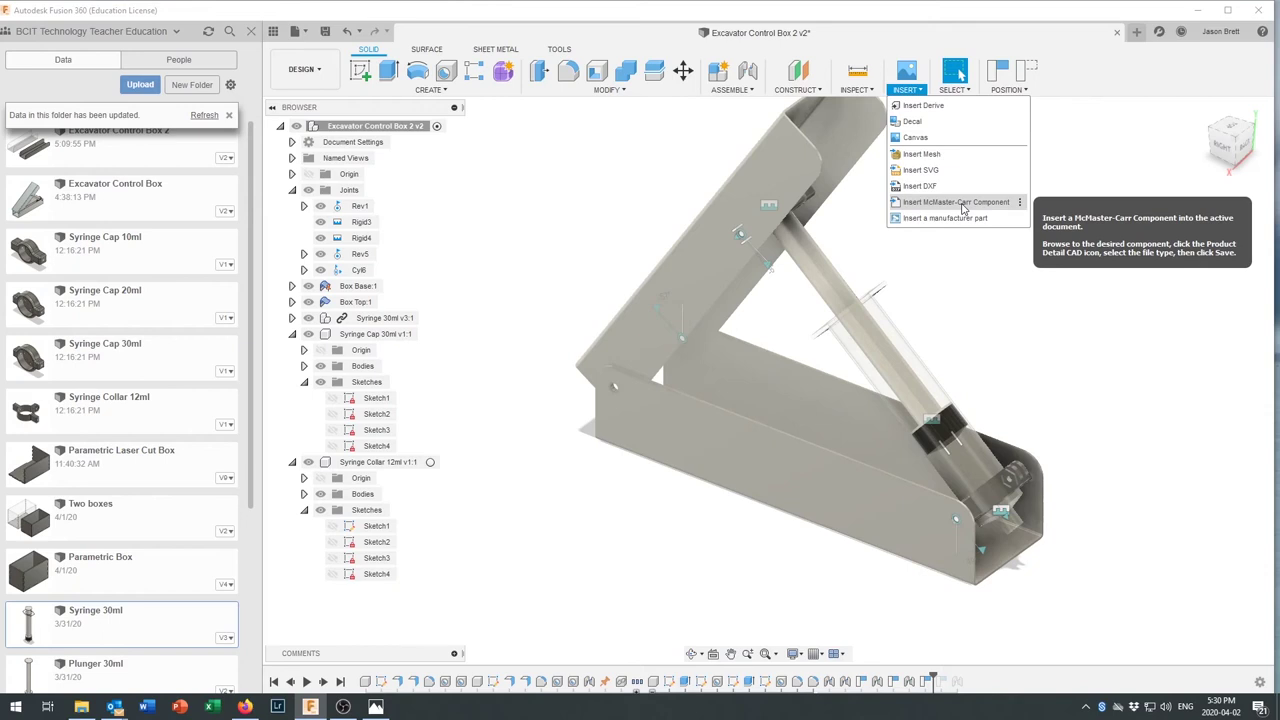
{"action": "left_click", "coordinate": [962, 205]}
{"action": "left_click_drag", "start_coordinate": [721, 208], "coordinate": [919, 147]}
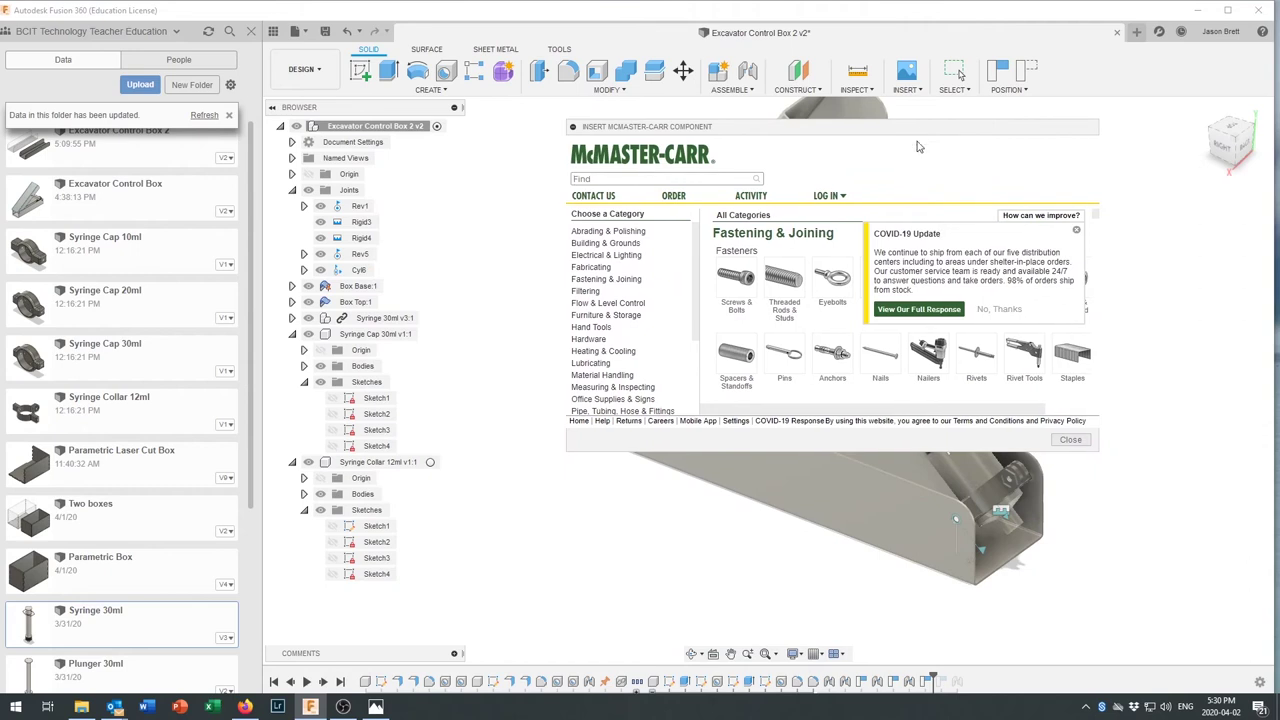
{"action": "left_click", "coordinate": [1001, 310]}
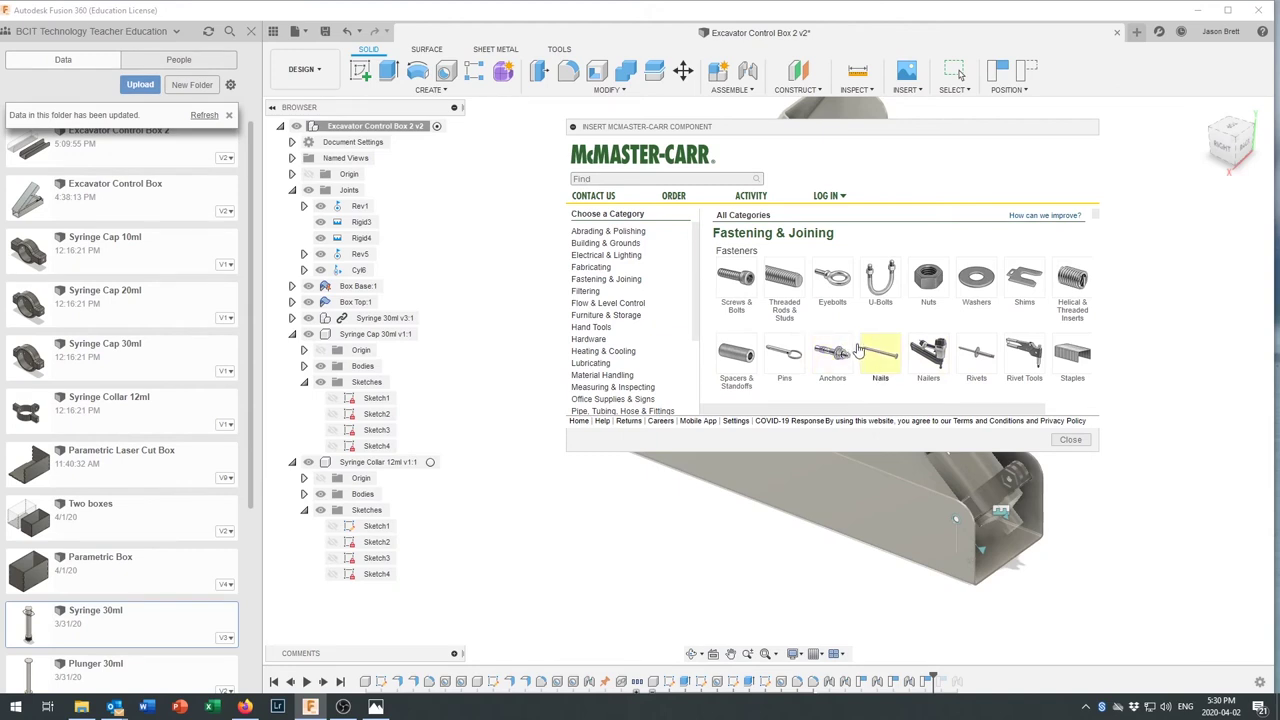
{"action": "scroll", "coordinate": [858, 350], "scroll_direction": "down", "scroll_amount": 1}
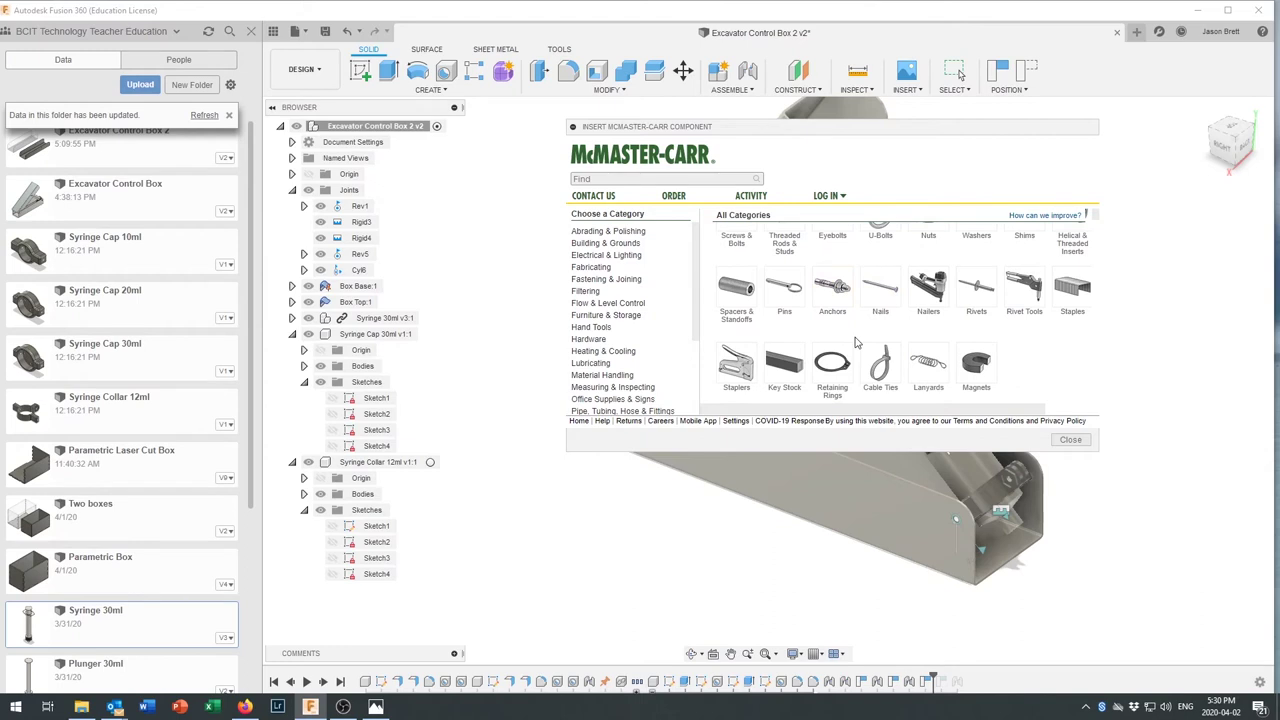
{"action": "scroll", "coordinate": [855, 343], "scroll_direction": "up", "scroll_amount": 1}
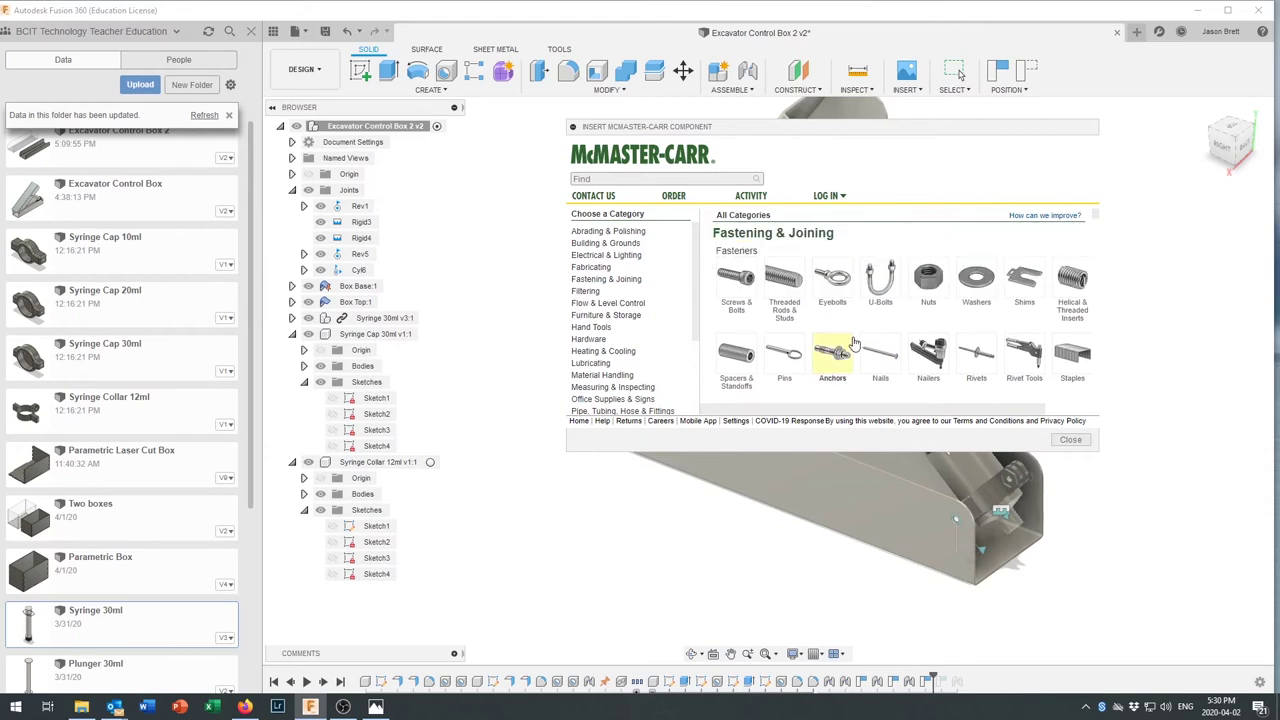
{"action": "left_click", "coordinate": [737, 282]}
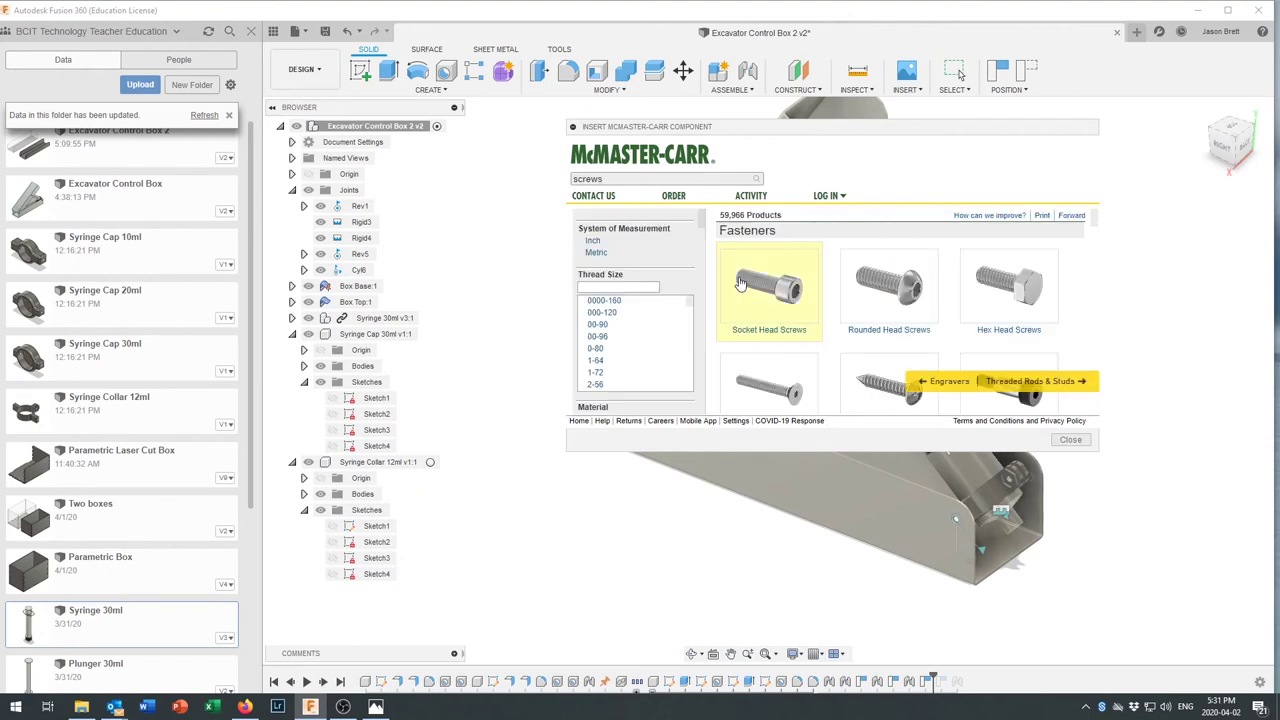
Look through the McMaster-Carr screw and bolt types for a fastener that suits the control box
{"action": "scroll", "coordinate": [880, 311], "scroll_direction": "down", "scroll_amount": 5}
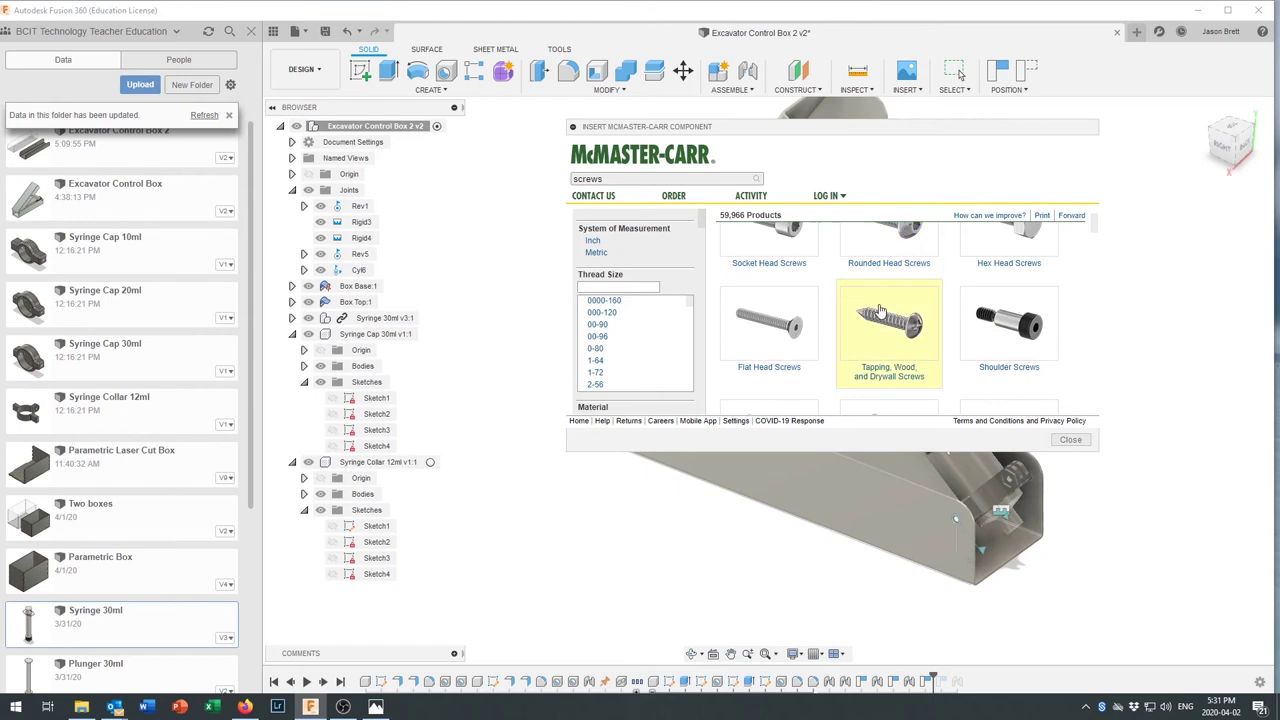
{"action": "scroll", "coordinate": [880, 311], "scroll_direction": "down", "scroll_amount": 4}
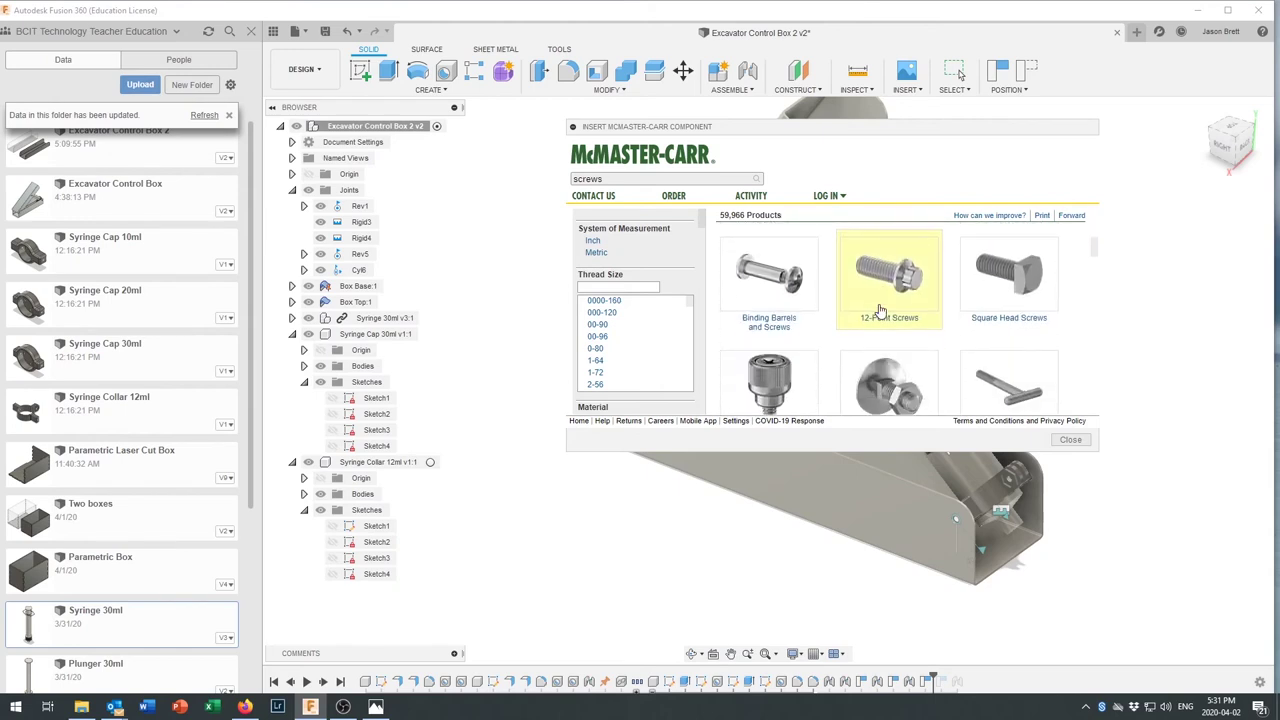
{"action": "scroll", "coordinate": [880, 311], "scroll_direction": "down", "scroll_amount": 8}
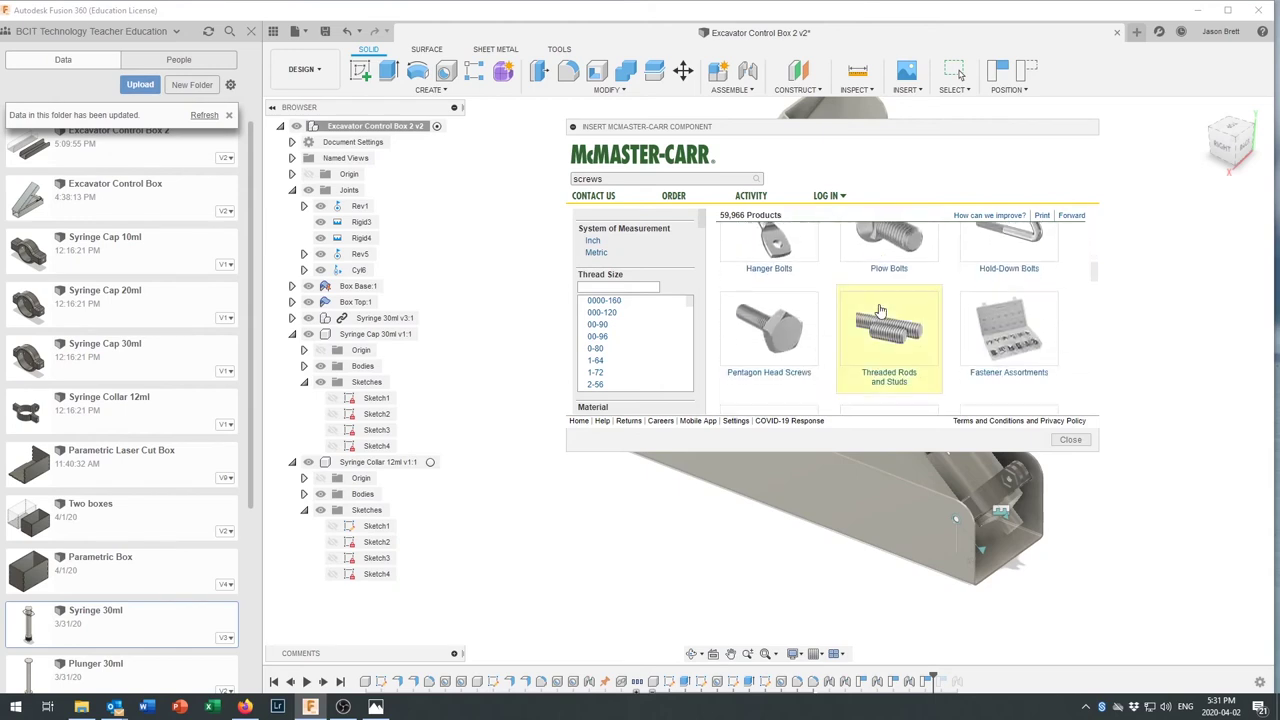
{"action": "scroll", "coordinate": [880, 311], "scroll_direction": "down", "scroll_amount": 1}
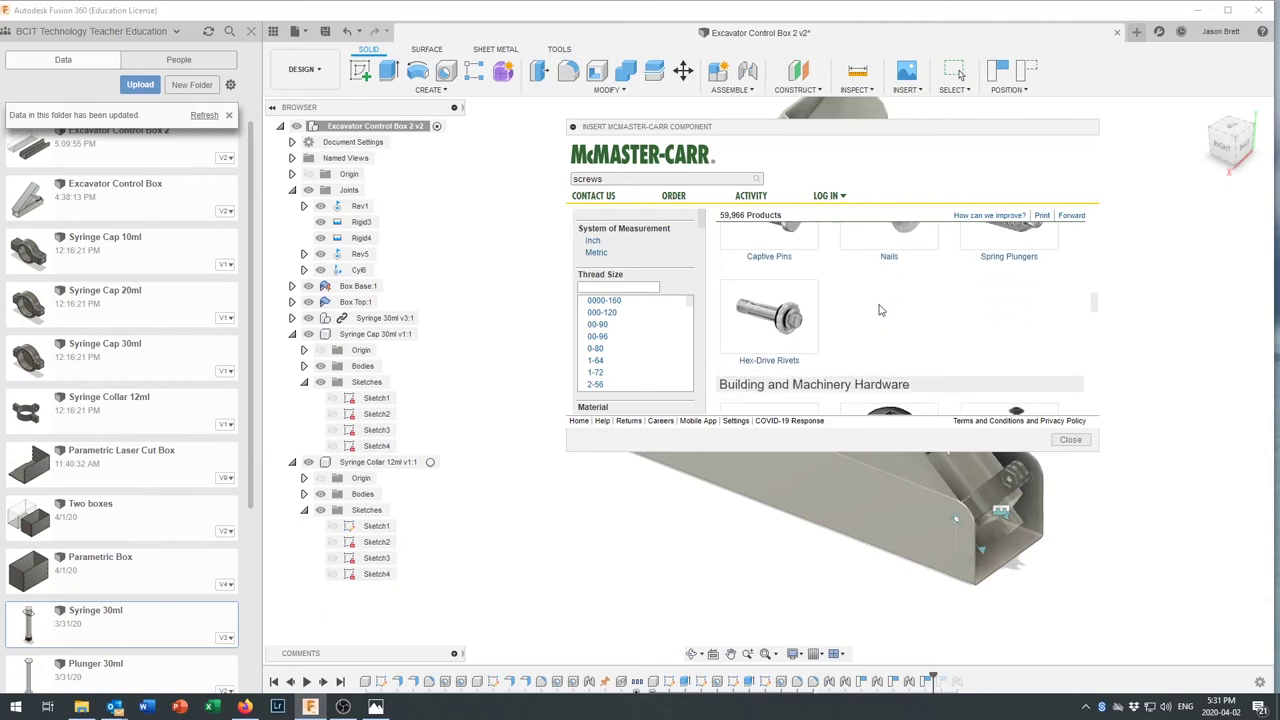
{"action": "scroll", "coordinate": [880, 311], "scroll_direction": "up", "scroll_amount": 5}
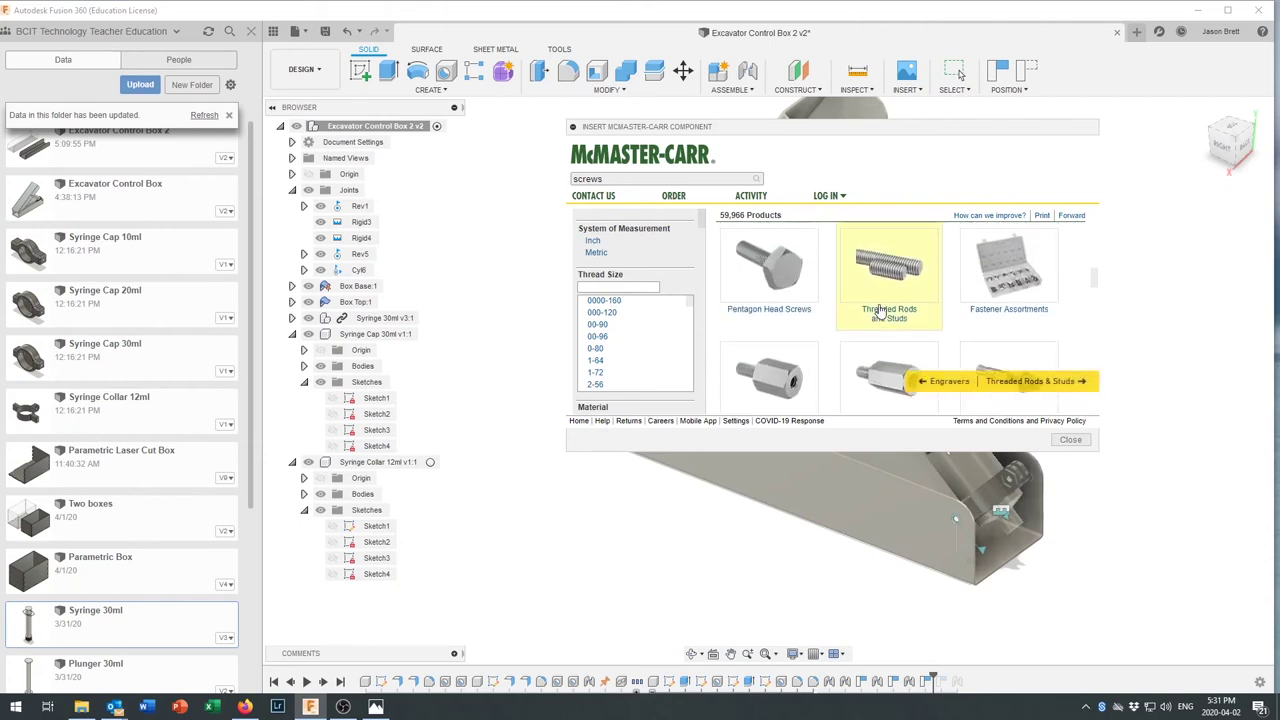
{"action": "scroll", "coordinate": [880, 311], "scroll_direction": "up", "scroll_amount": 6}
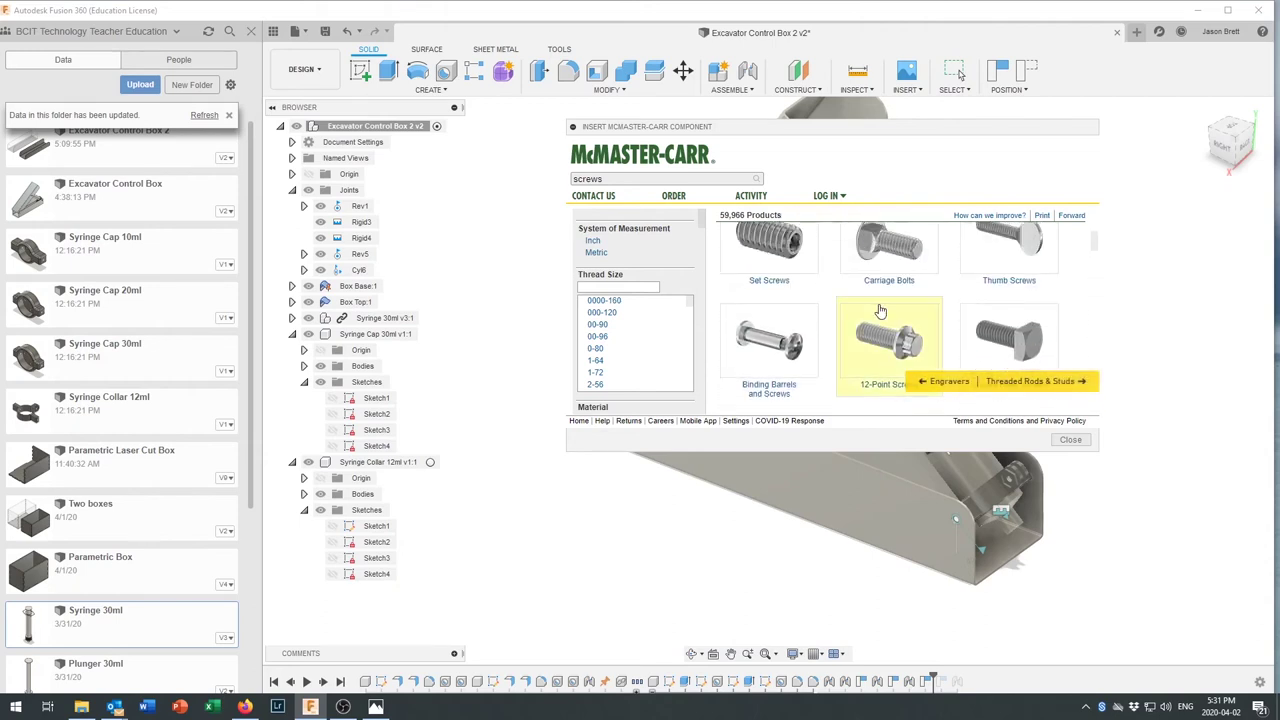
{"action": "scroll", "coordinate": [880, 311], "scroll_direction": "up", "scroll_amount": 8}
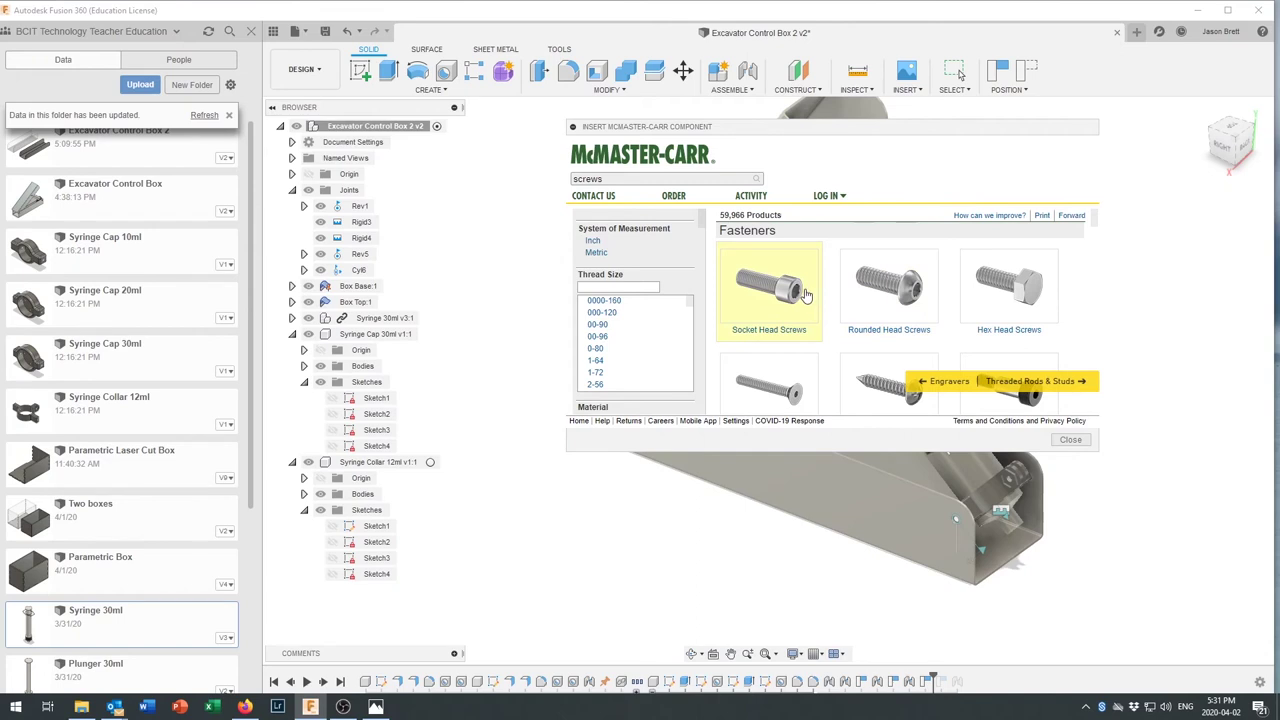
{"action": "scroll", "coordinate": [913, 287], "scroll_direction": "down", "scroll_amount": 1}
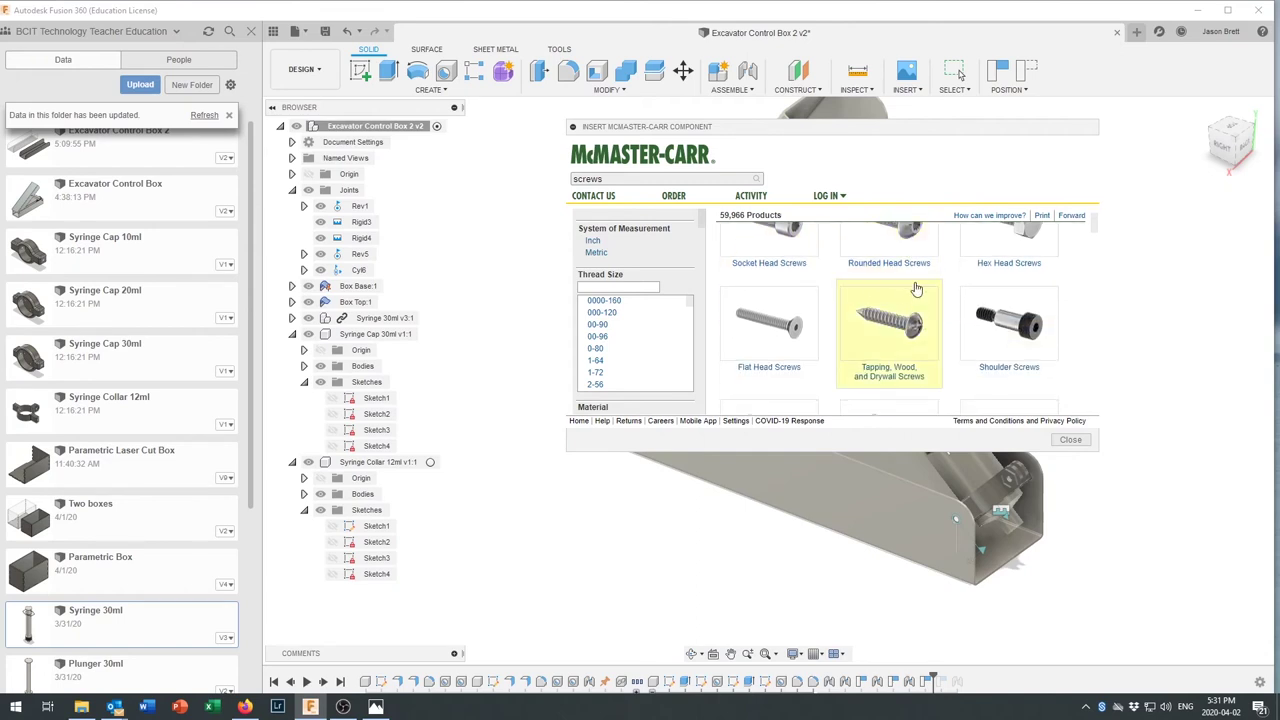
{"action": "scroll", "coordinate": [913, 287], "scroll_direction": "up", "scroll_amount": 1}
{"action": "scroll", "coordinate": [913, 287], "scroll_direction": "down", "scroll_amount": 2}
{"action": "scroll", "coordinate": [916, 288], "scroll_direction": "down", "scroll_amount": 1}
{"action": "scroll", "coordinate": [916, 288], "scroll_direction": "down", "scroll_amount": 1}
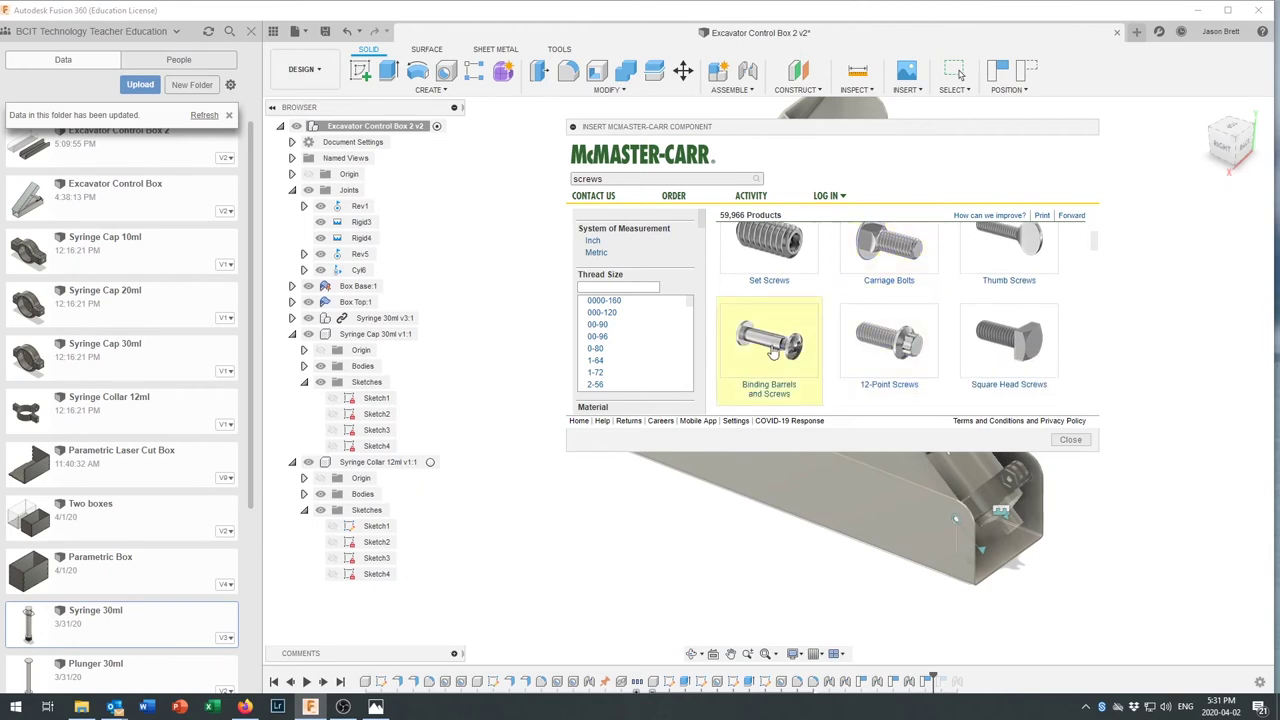
{"action": "scroll", "coordinate": [858, 340], "scroll_direction": "up", "scroll_amount": 2}
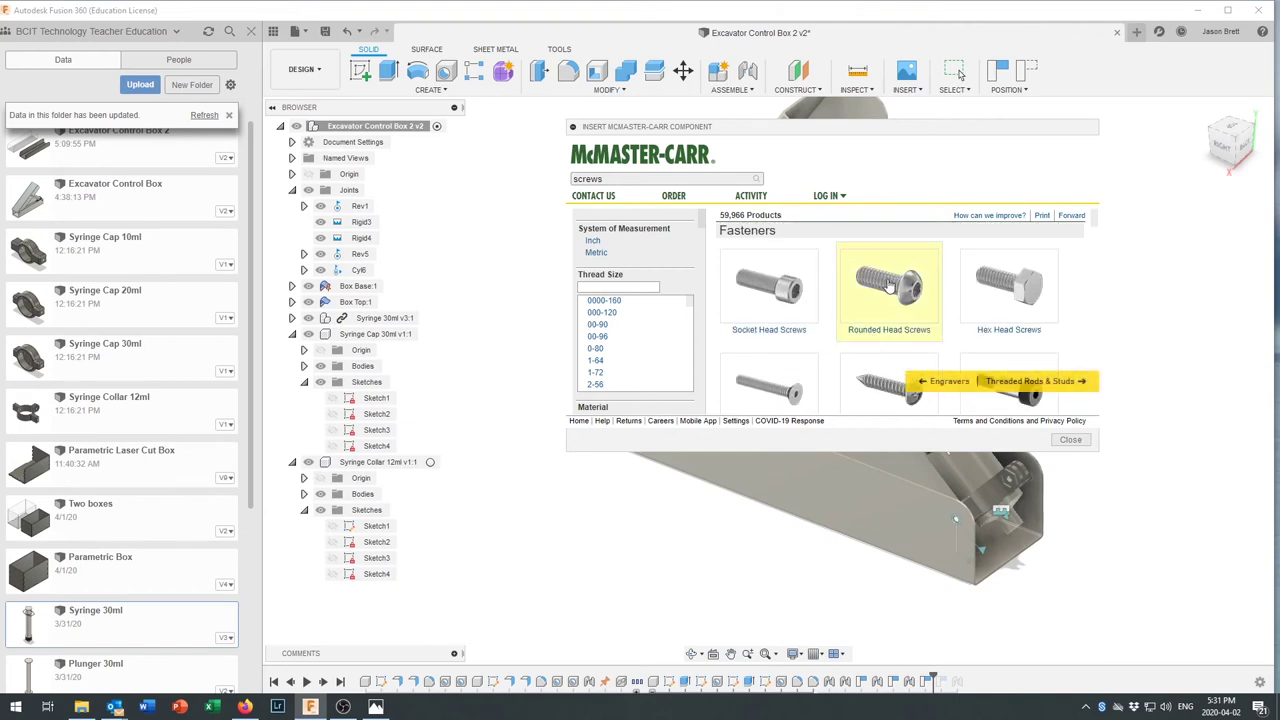
Open the Rounded Head Screws category and look through its head and drive types
{"action": "left_click", "coordinate": [888, 286]}
{"action": "scroll", "coordinate": [895, 335], "scroll_direction": "down", "scroll_amount": 3}
{"action": "scroll", "coordinate": [897, 337], "scroll_direction": "down", "scroll_amount": 2}
{"action": "scroll", "coordinate": [897, 337], "scroll_direction": "down", "scroll_amount": 1}
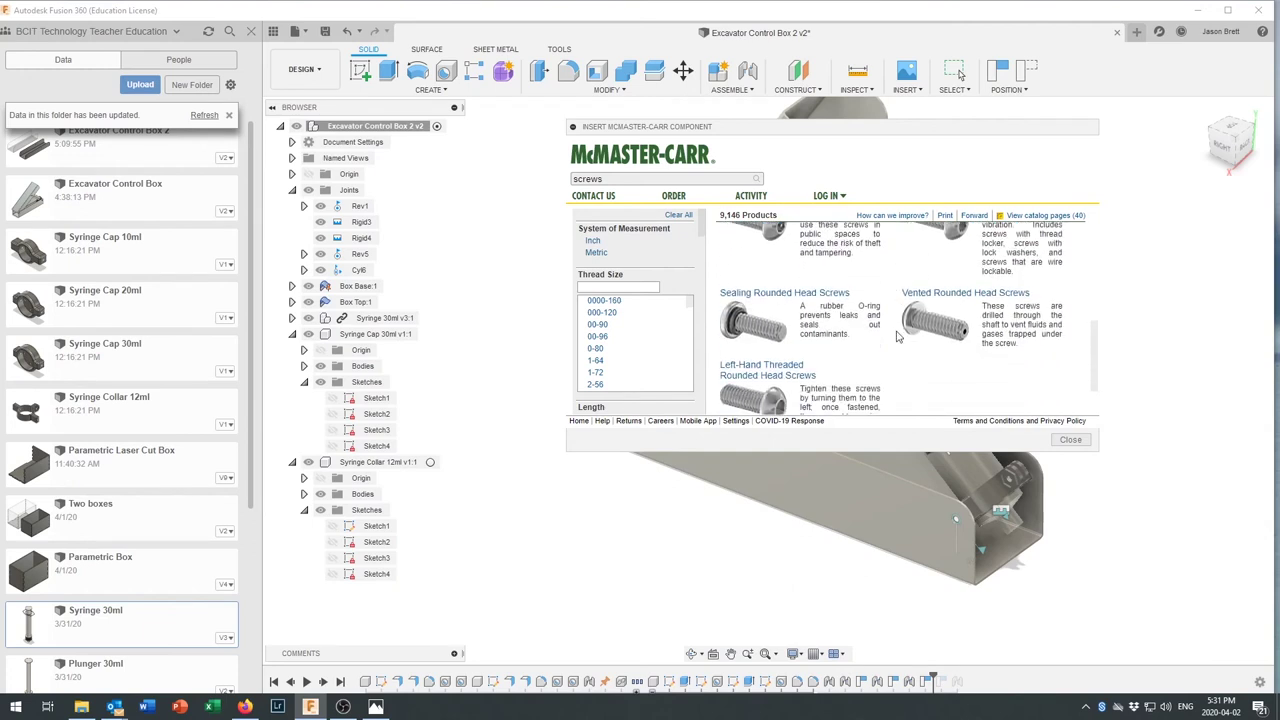
{"action": "scroll", "coordinate": [897, 337], "scroll_direction": "down", "scroll_amount": 1}
{"action": "scroll", "coordinate": [897, 337], "scroll_direction": "up", "scroll_amount": 4}
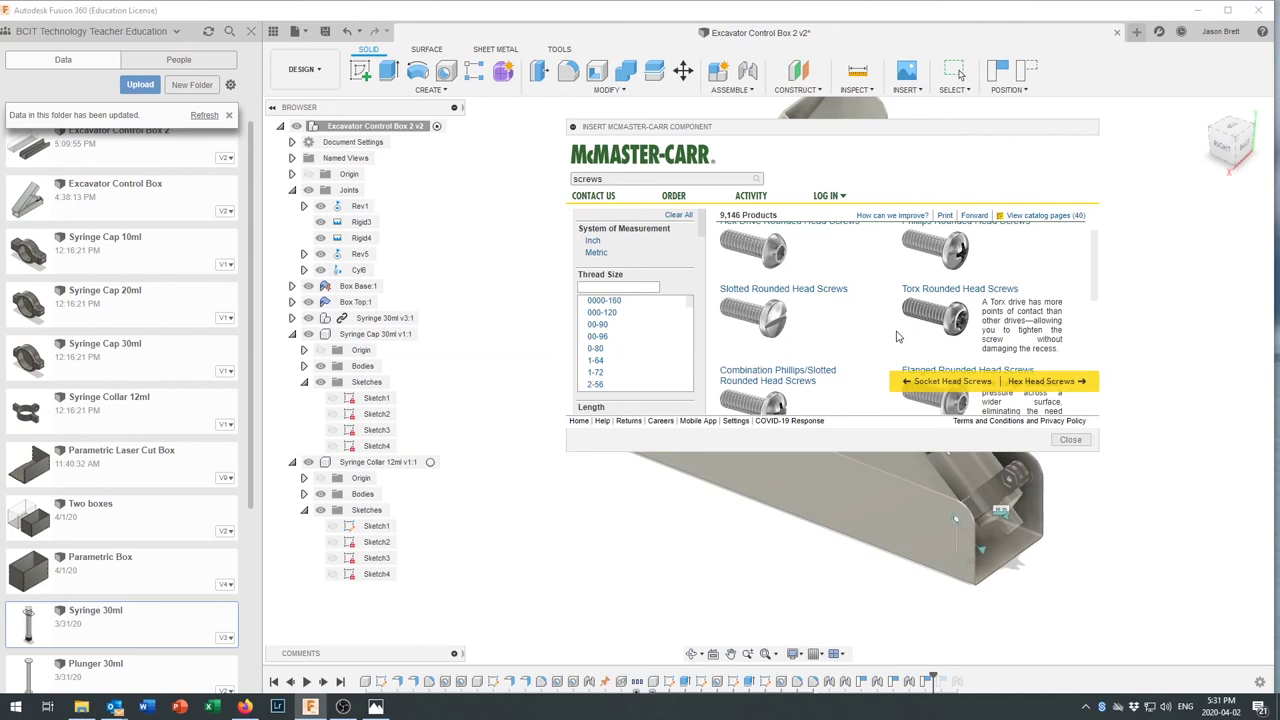
{"action": "scroll", "coordinate": [897, 337], "scroll_direction": "up", "scroll_amount": 1}
{"action": "scroll", "coordinate": [897, 337], "scroll_direction": "down", "scroll_amount": 1}
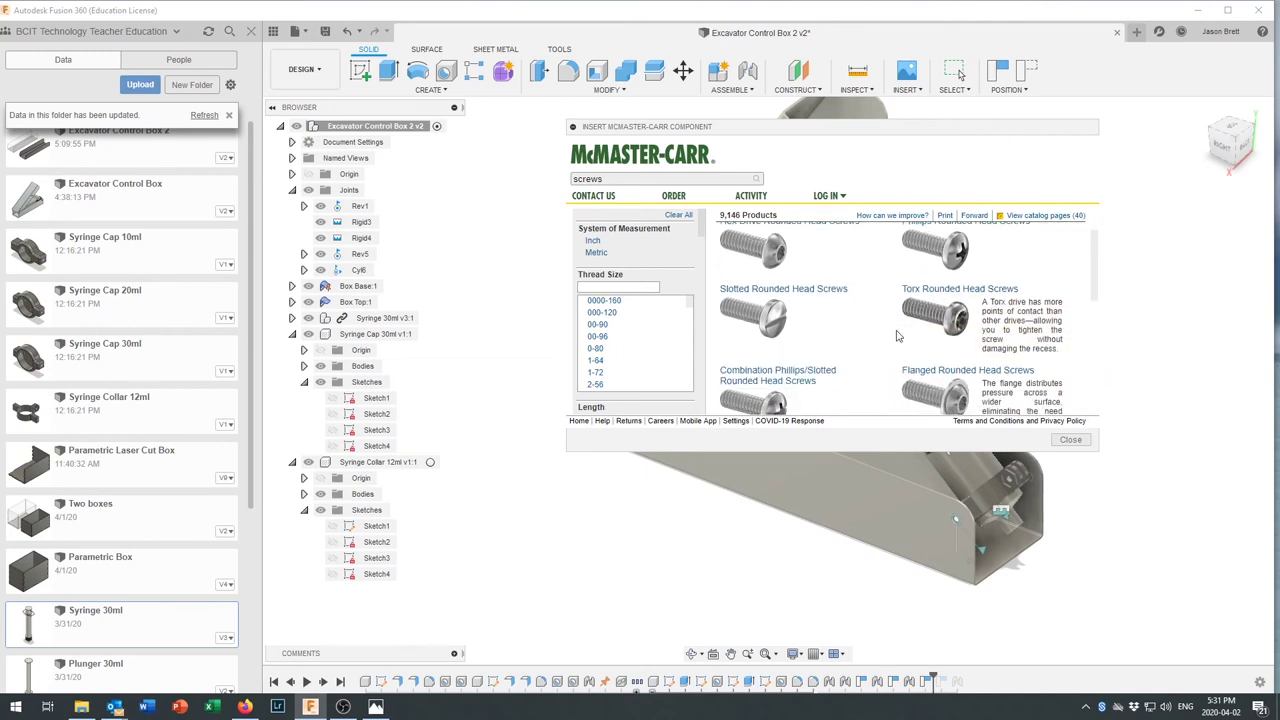
{"action": "scroll", "coordinate": [897, 337], "scroll_direction": "up", "scroll_amount": 1}
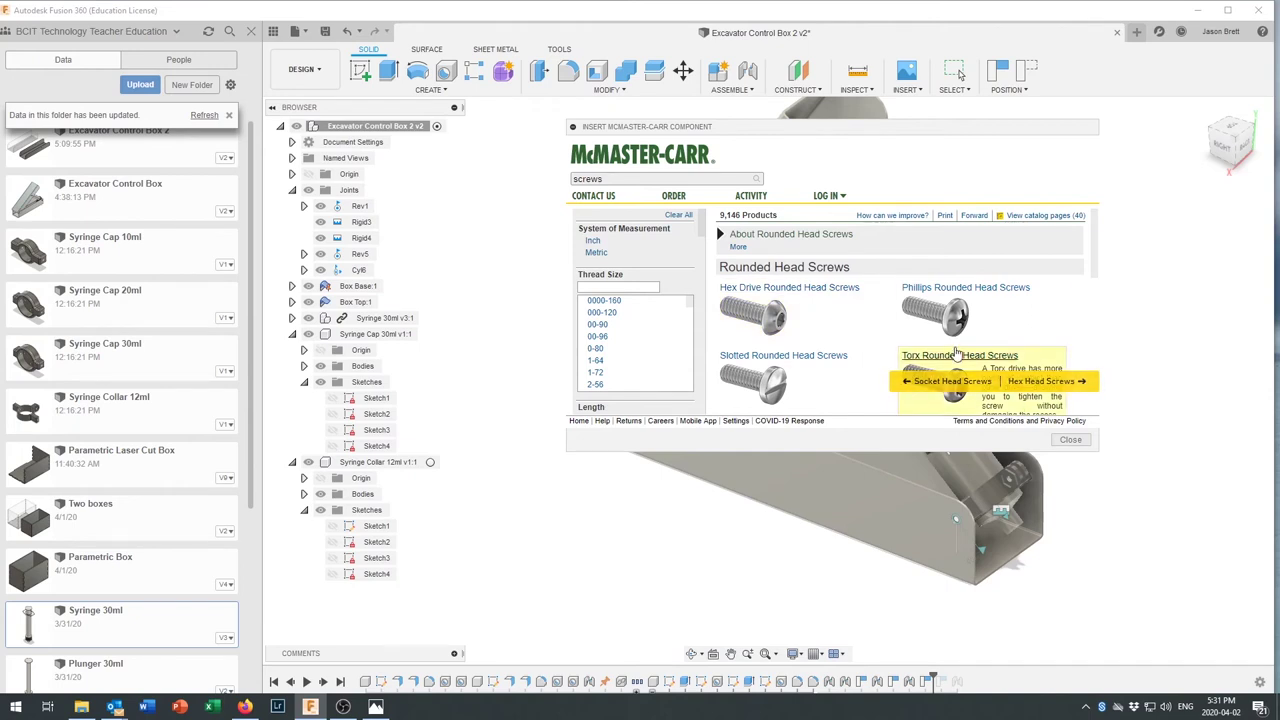
{"action": "scroll", "coordinate": [956, 353], "scroll_direction": "down", "scroll_amount": 1}
{"action": "scroll", "coordinate": [952, 352], "scroll_direction": "up", "scroll_amount": 1}
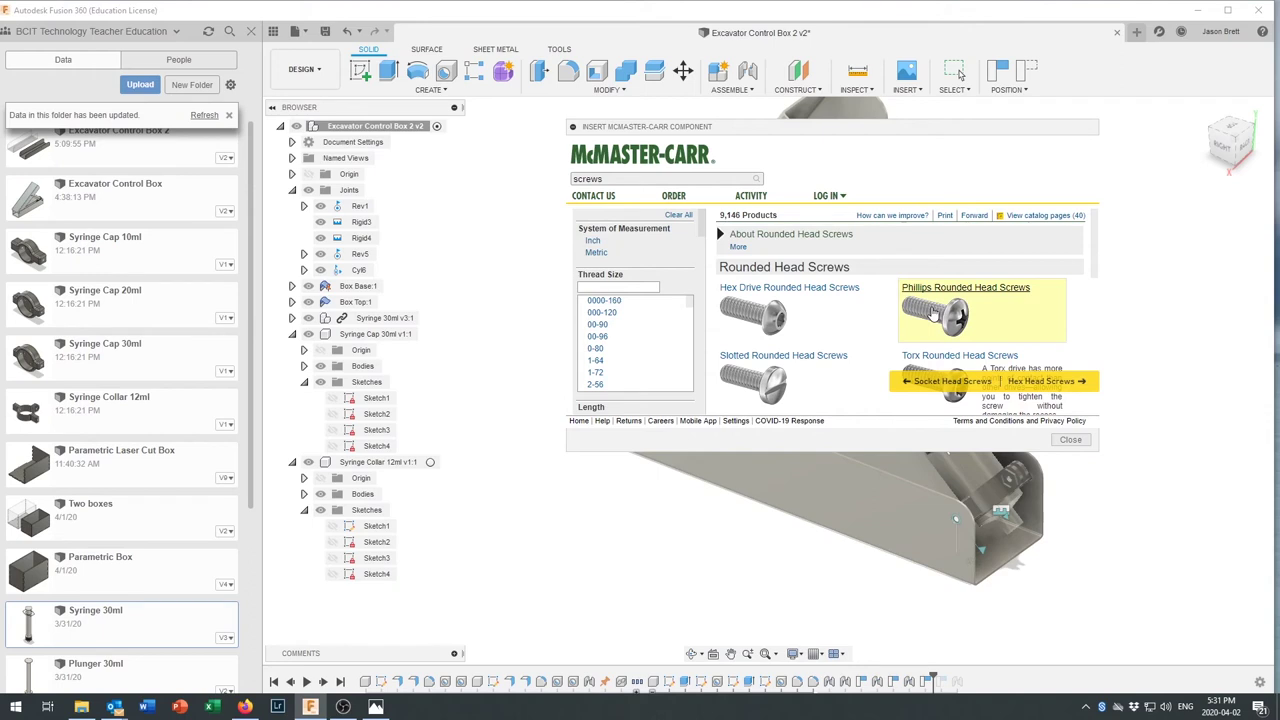
Filter the rounded head screws to the 6-32 thread size and check the remaining types
{"action": "scroll", "coordinate": [615, 353], "scroll_direction": "down", "scroll_amount": 1}
{"action": "scroll", "coordinate": [615, 352], "scroll_direction": "down", "scroll_amount": 1}
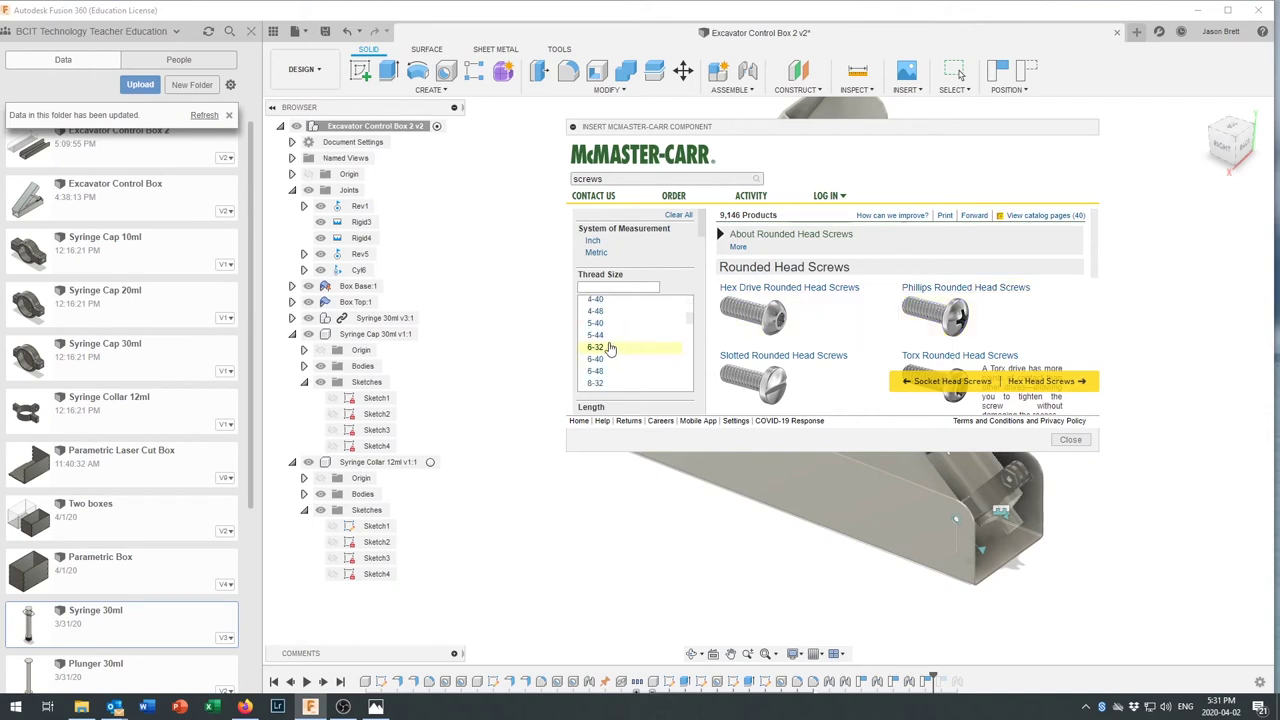
{"action": "left_click", "coordinate": [596, 348]}
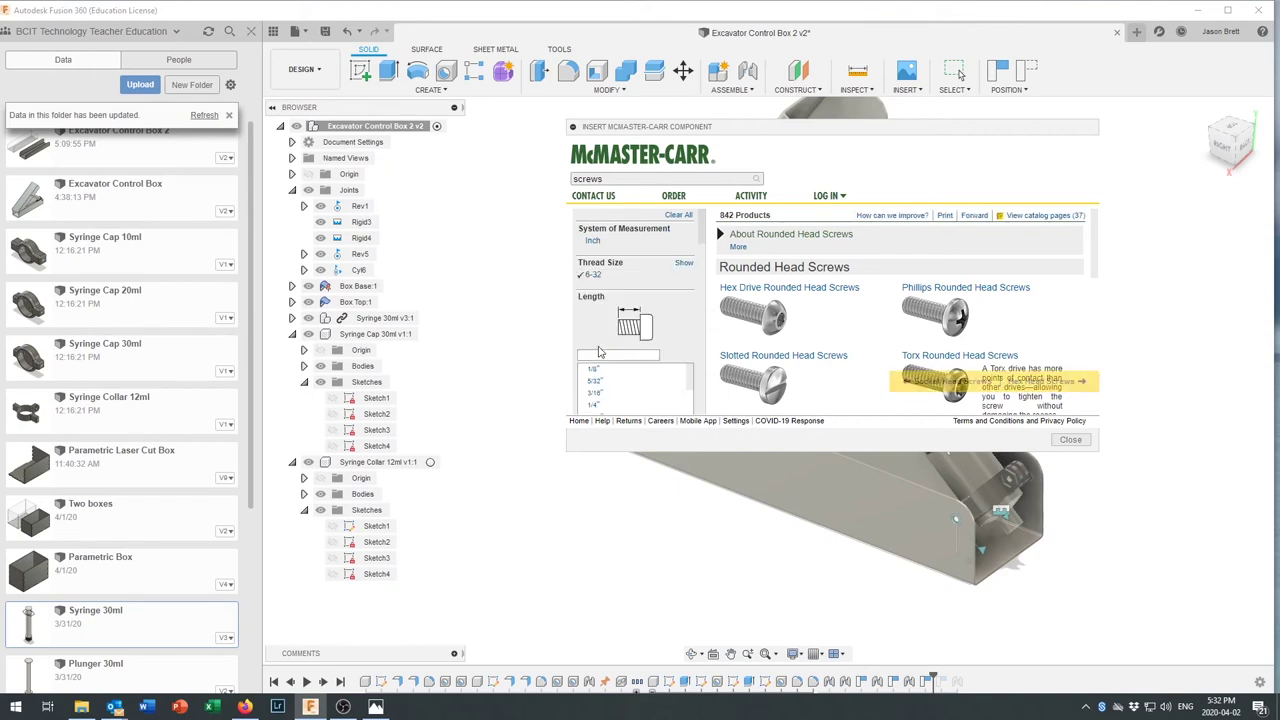
{"action": "scroll", "coordinate": [885, 330], "scroll_direction": "down", "scroll_amount": 1}
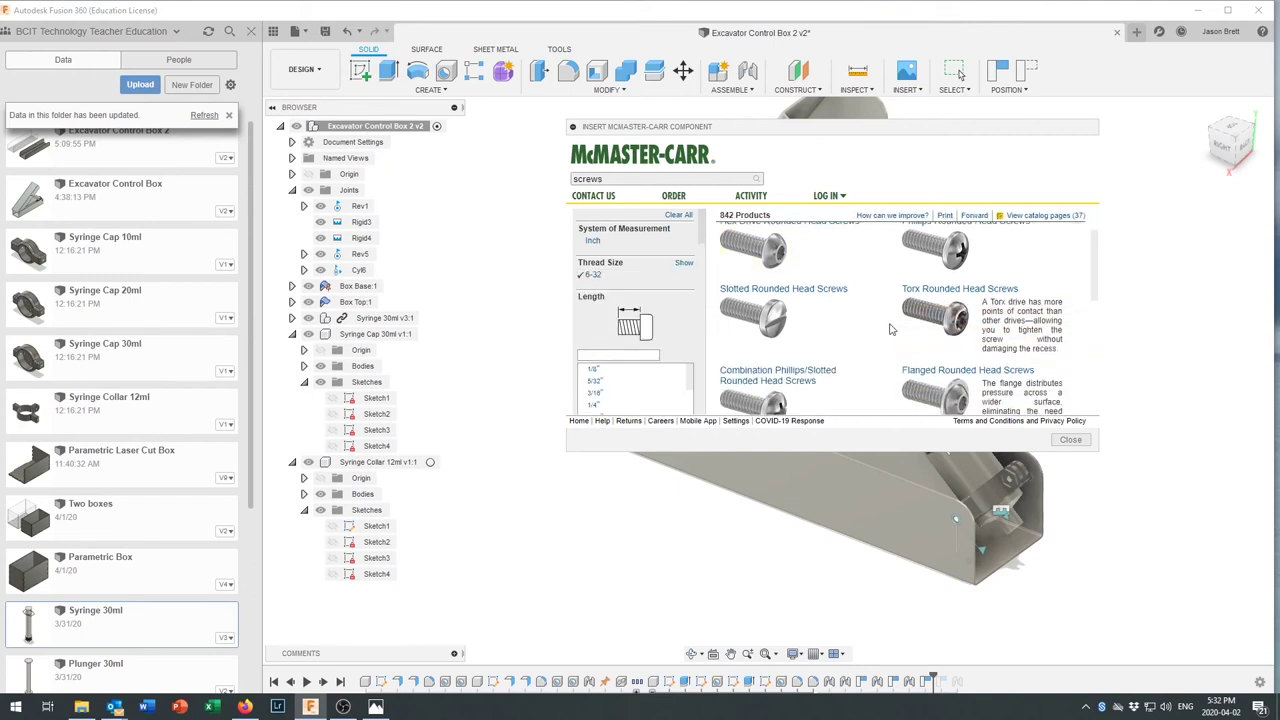
{"action": "scroll", "coordinate": [891, 329], "scroll_direction": "up", "scroll_amount": 1}
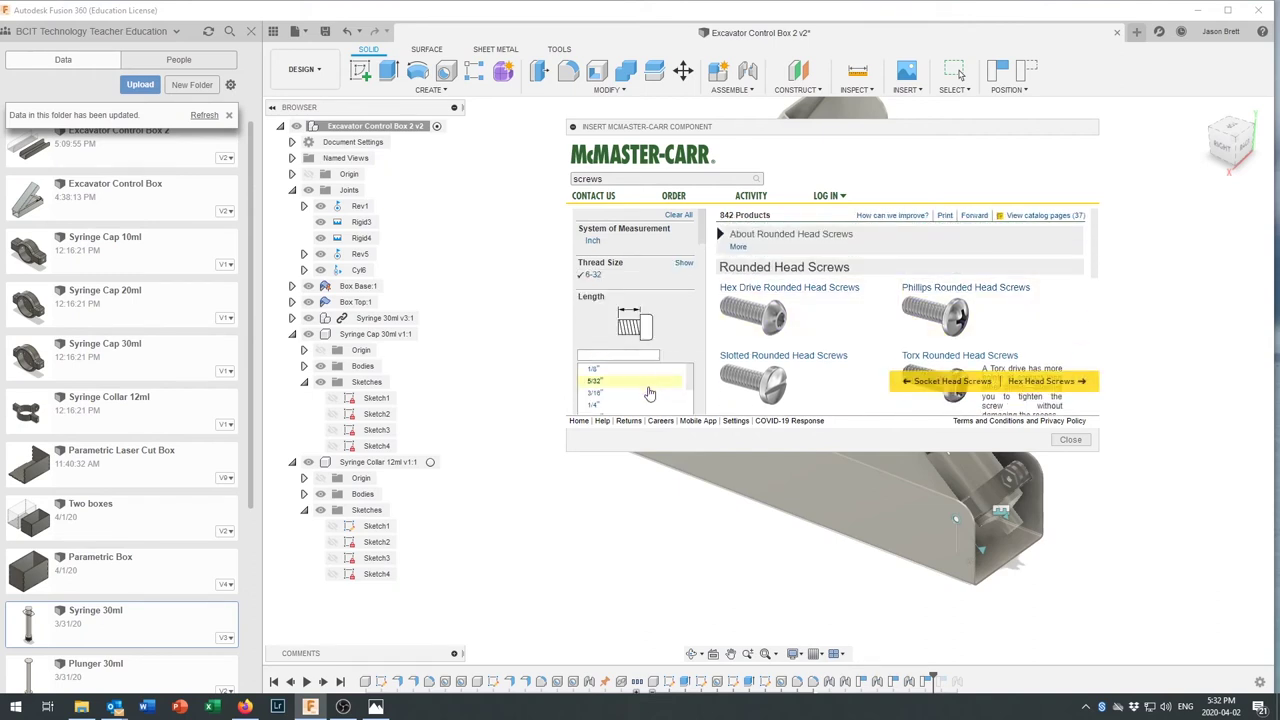
{"action": "scroll", "coordinate": [643, 386], "scroll_direction": "down", "scroll_amount": 2}
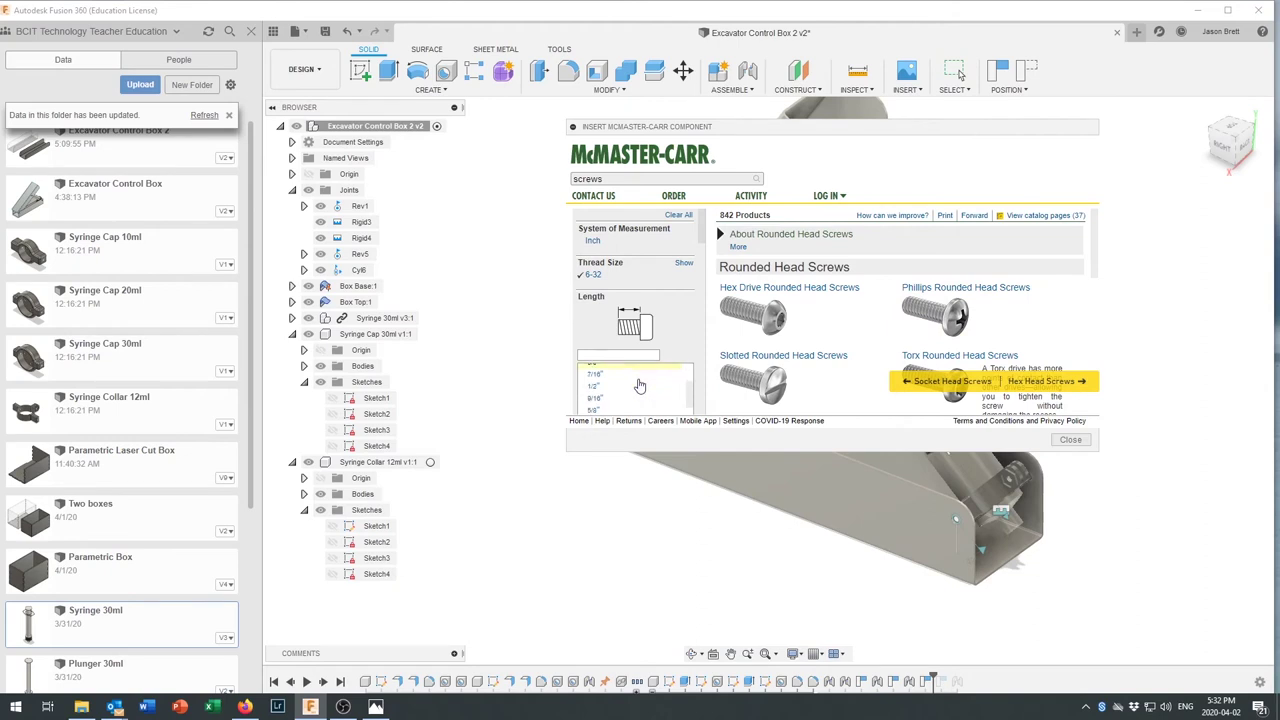
{"action": "scroll", "coordinate": [640, 386], "scroll_direction": "up", "scroll_amount": 2}
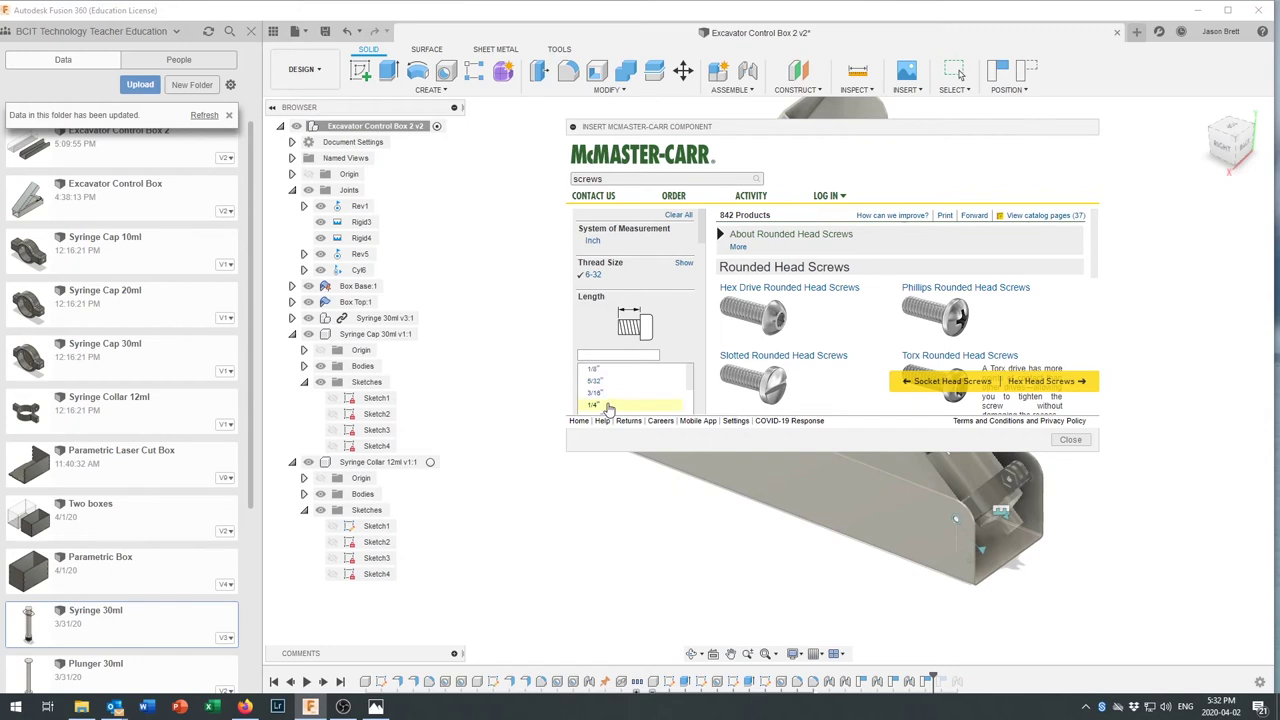
{"action": "left_click", "coordinate": [594, 405]}
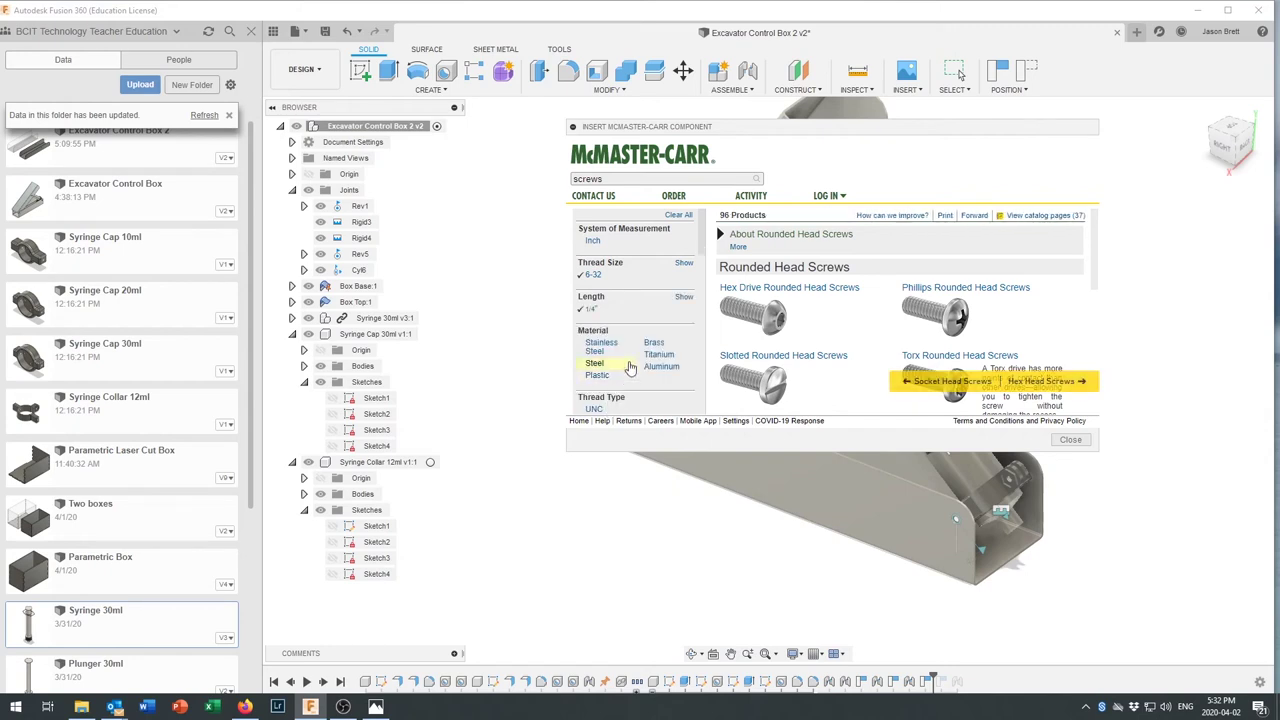
{"action": "left_click", "coordinate": [590, 309]}
Filter the screws to 3/8" length and narrow the Phillips rounded head type to passivated and chrome-plated 18-8 stainless steel pan heads
{"action": "scroll", "coordinate": [688, 378], "scroll_direction": "down", "scroll_amount": 2}
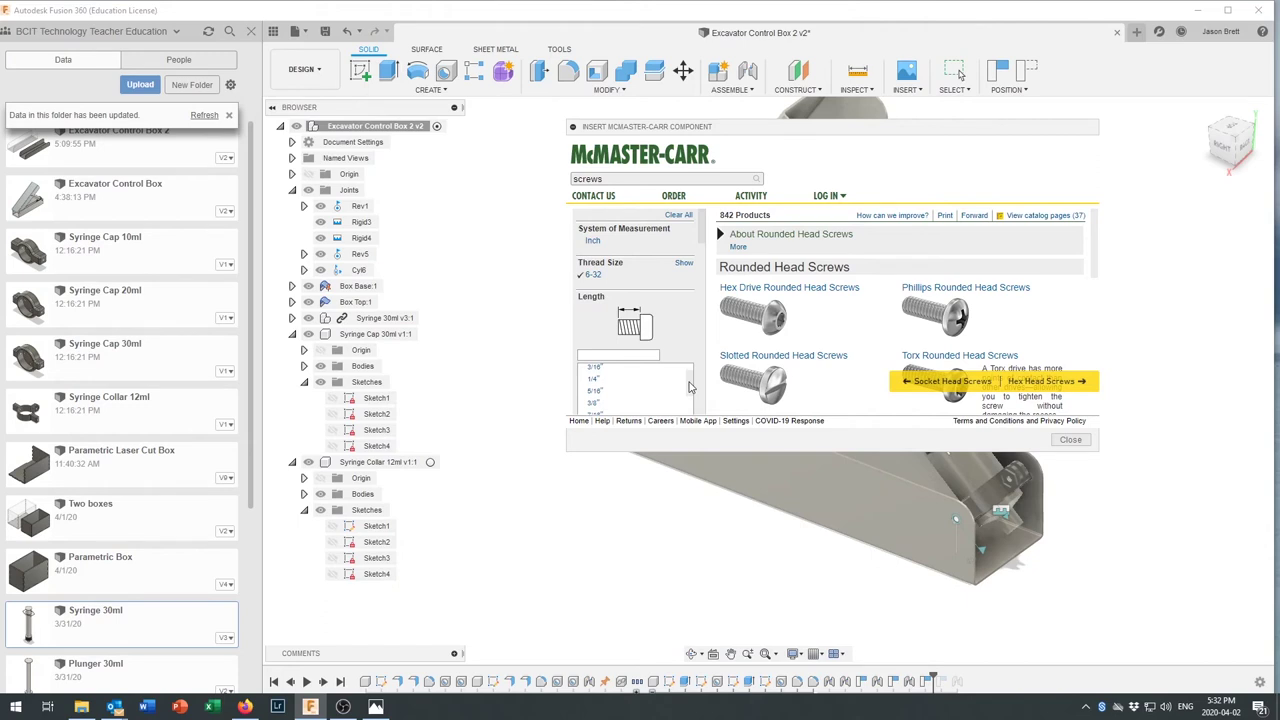
{"action": "left_click", "coordinate": [597, 402]}
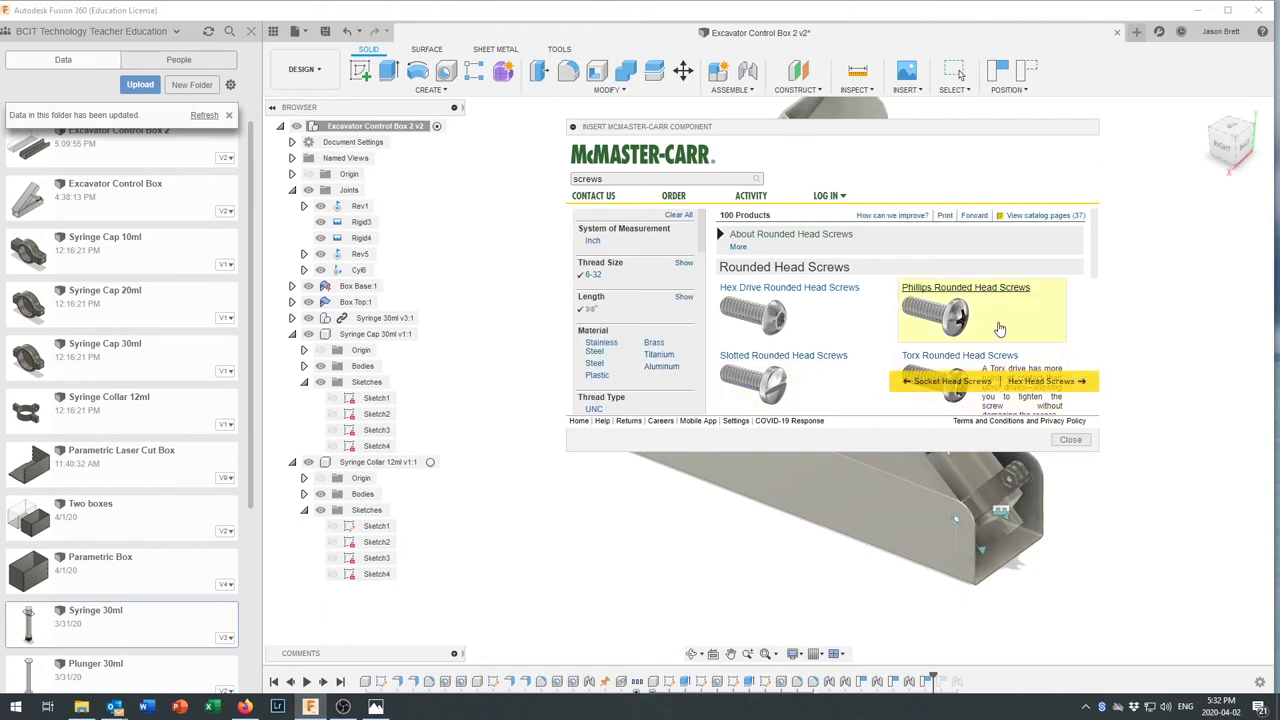
{"action": "left_click", "coordinate": [938, 316]}
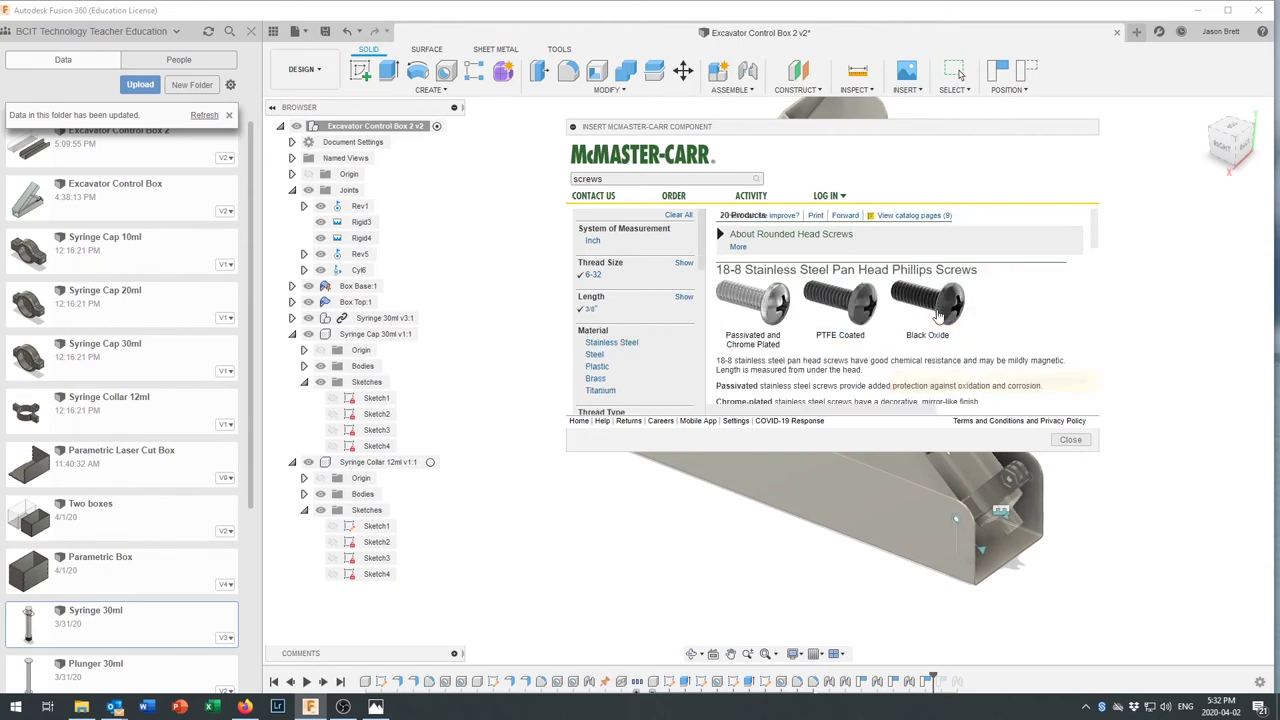
{"action": "left_click", "coordinate": [776, 310]}
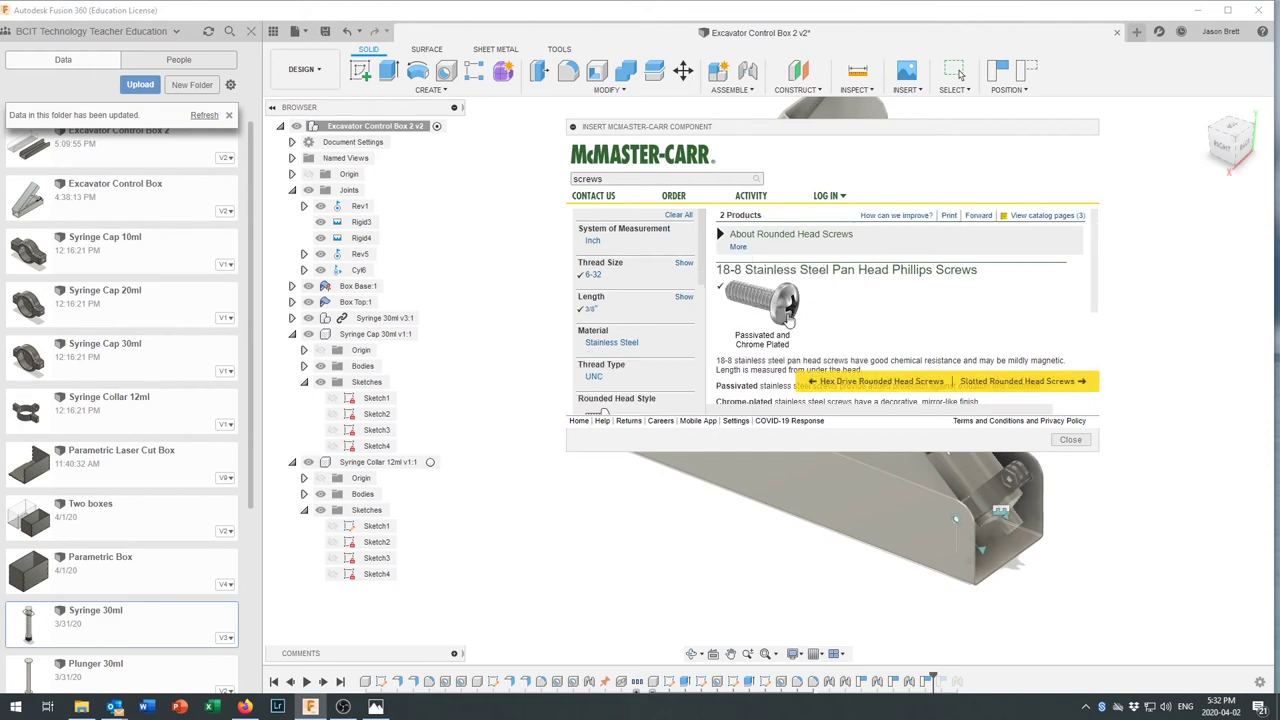
Compare the two listed pan head screws and open the product details of the passivated 18-8 stainless steel screw 91772A146
{"action": "scroll", "coordinate": [782, 316], "scroll_direction": "down", "scroll_amount": 2}
{"action": "scroll", "coordinate": [787, 314], "scroll_direction": "down", "scroll_amount": 1}
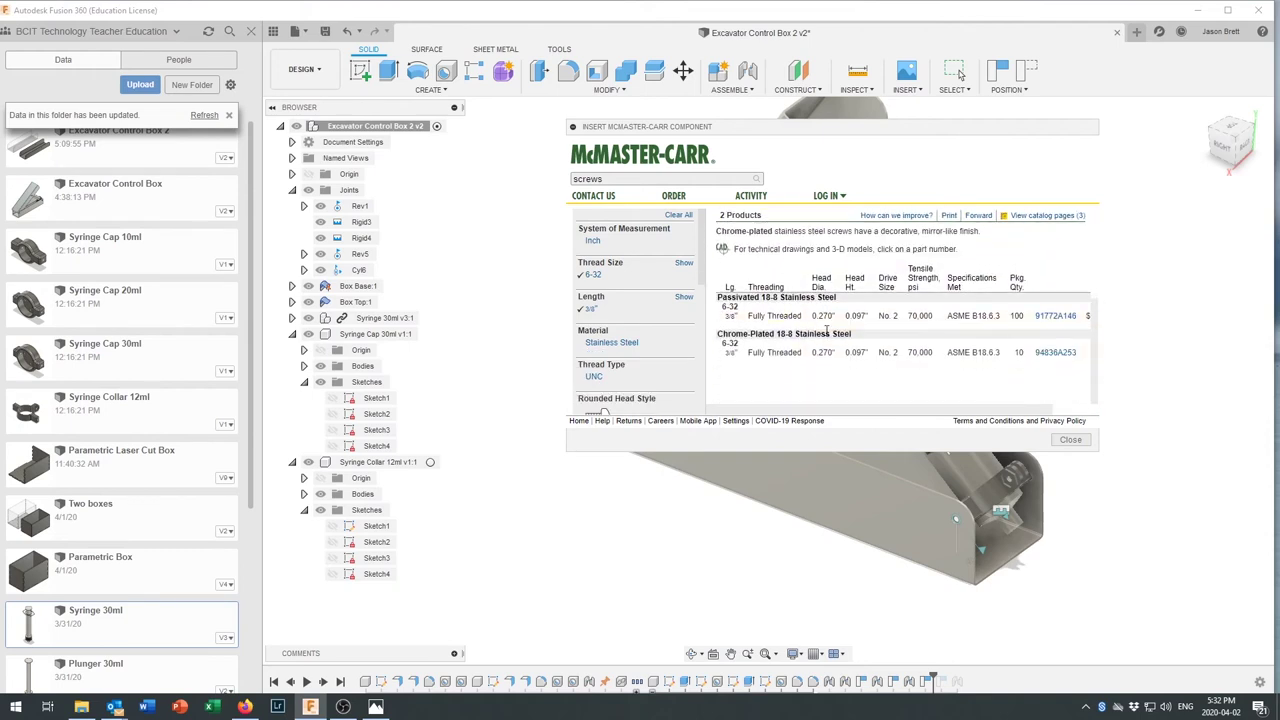
{"action": "scroll", "coordinate": [843, 345], "scroll_direction": "up", "scroll_amount": 3}
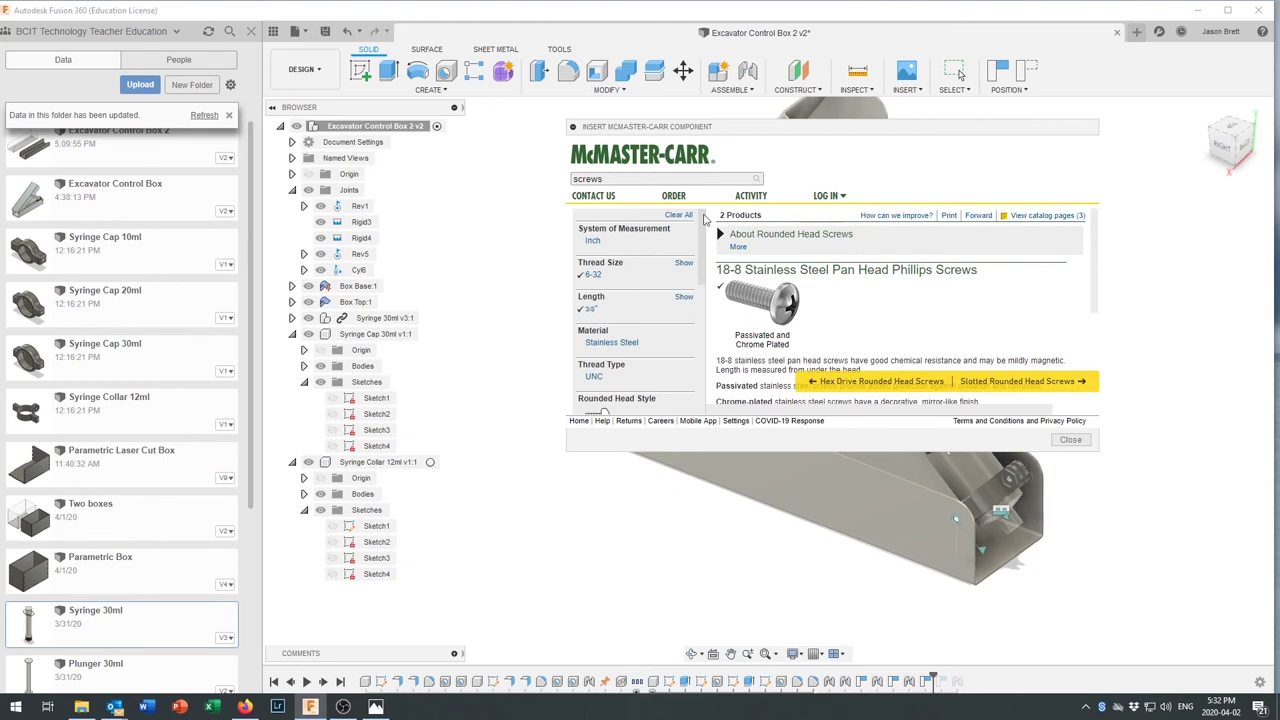
{"action": "scroll", "coordinate": [782, 312], "scroll_direction": "down", "scroll_amount": 3}
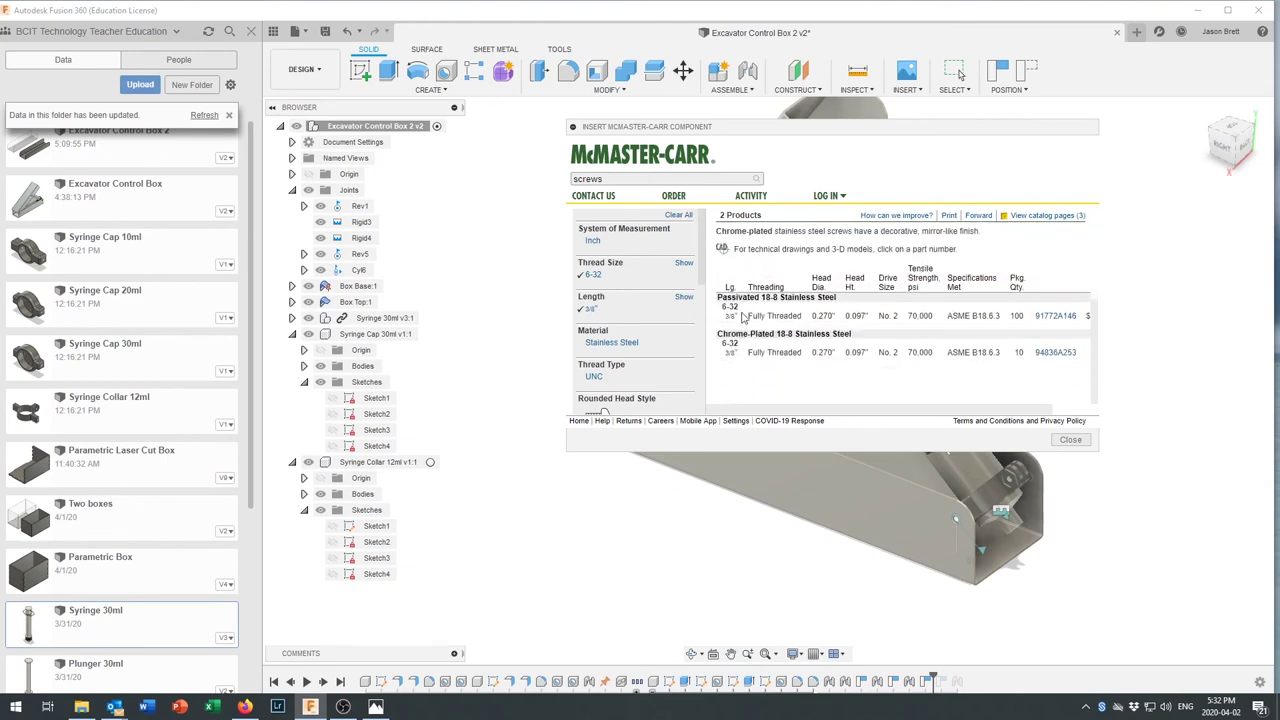
{"action": "scroll", "coordinate": [855, 290], "scroll_direction": "up", "scroll_amount": 3}
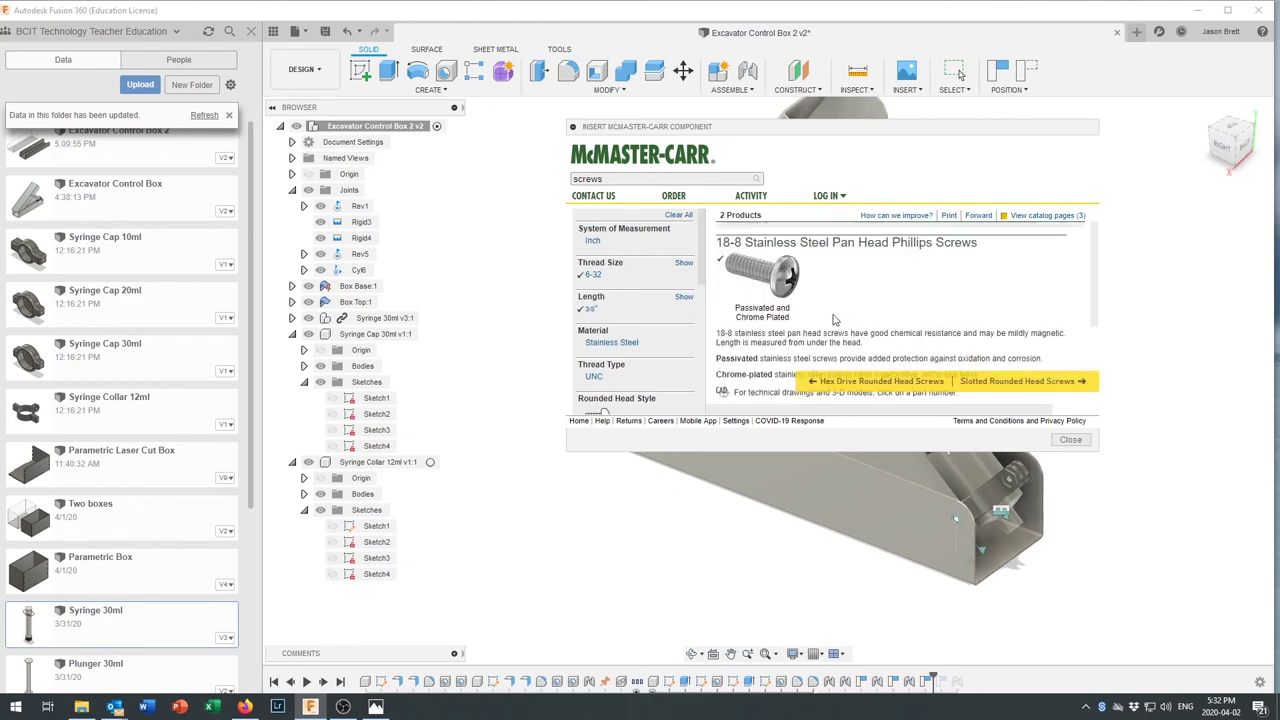
{"action": "scroll", "coordinate": [835, 320], "scroll_direction": "down", "scroll_amount": 3}
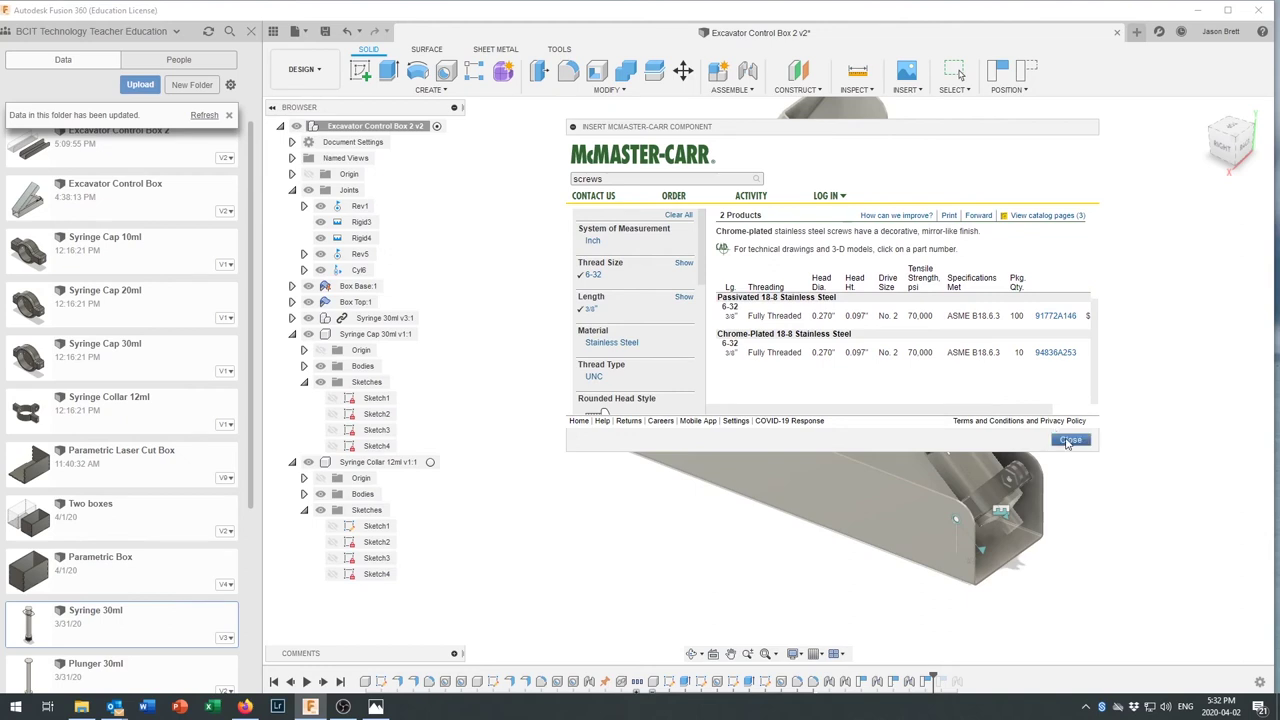
{"action": "left_click", "coordinate": [818, 318]}
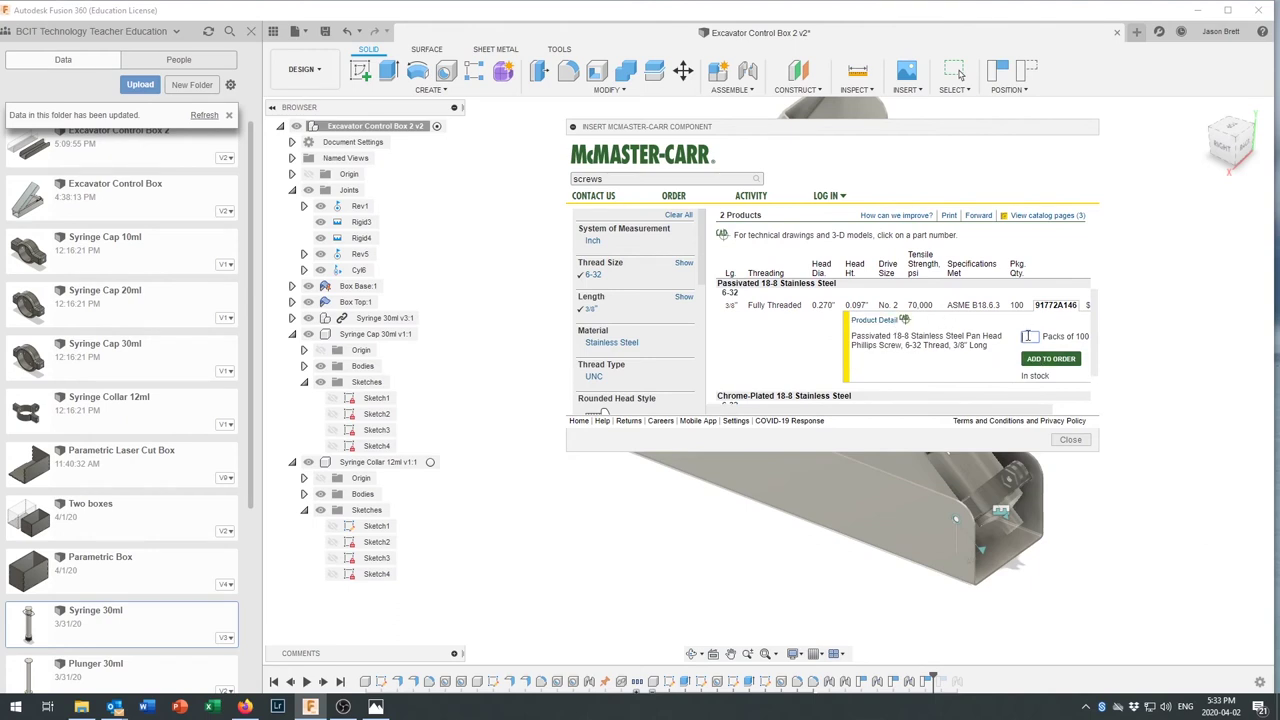
{"action": "left_click", "coordinate": [879, 321]}
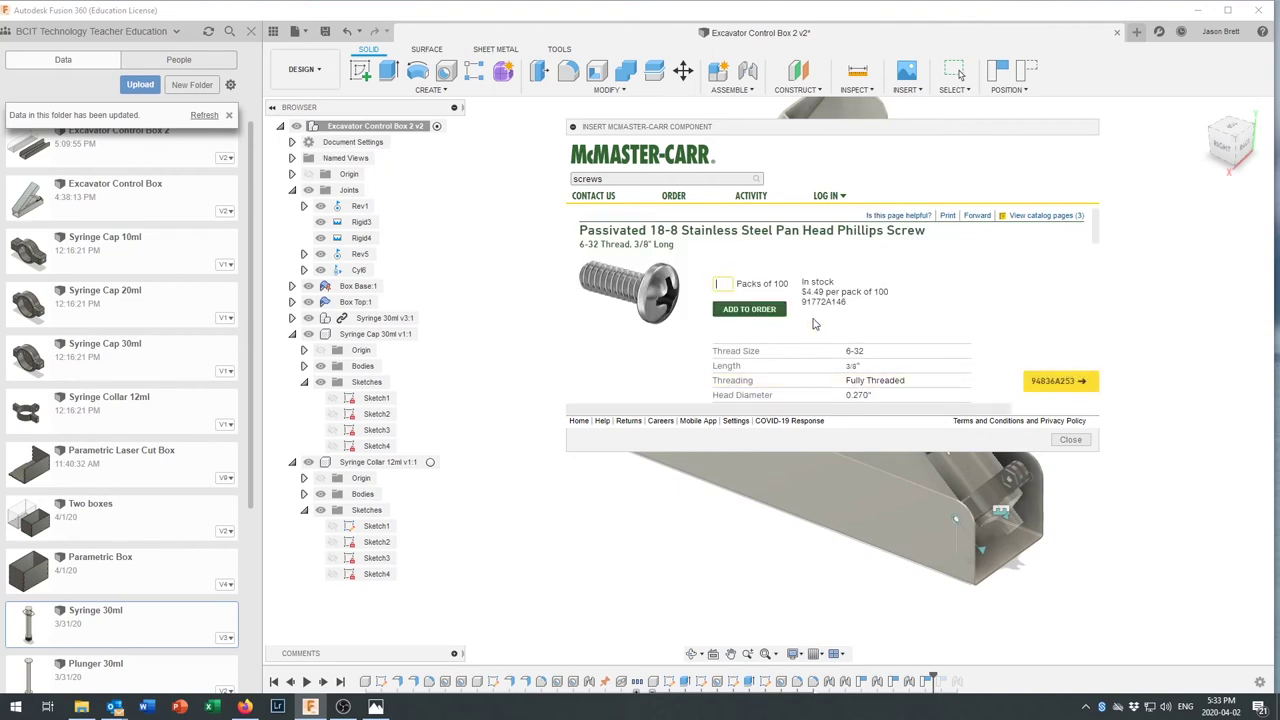
Insert the passivated 6-32 pan head Phillips screw into the assembly as a 3-D STEP model
{"action": "scroll", "coordinate": [812, 324], "scroll_direction": "down", "scroll_amount": 8}
{"action": "scroll", "coordinate": [811, 324], "scroll_direction": "down", "scroll_amount": 5}
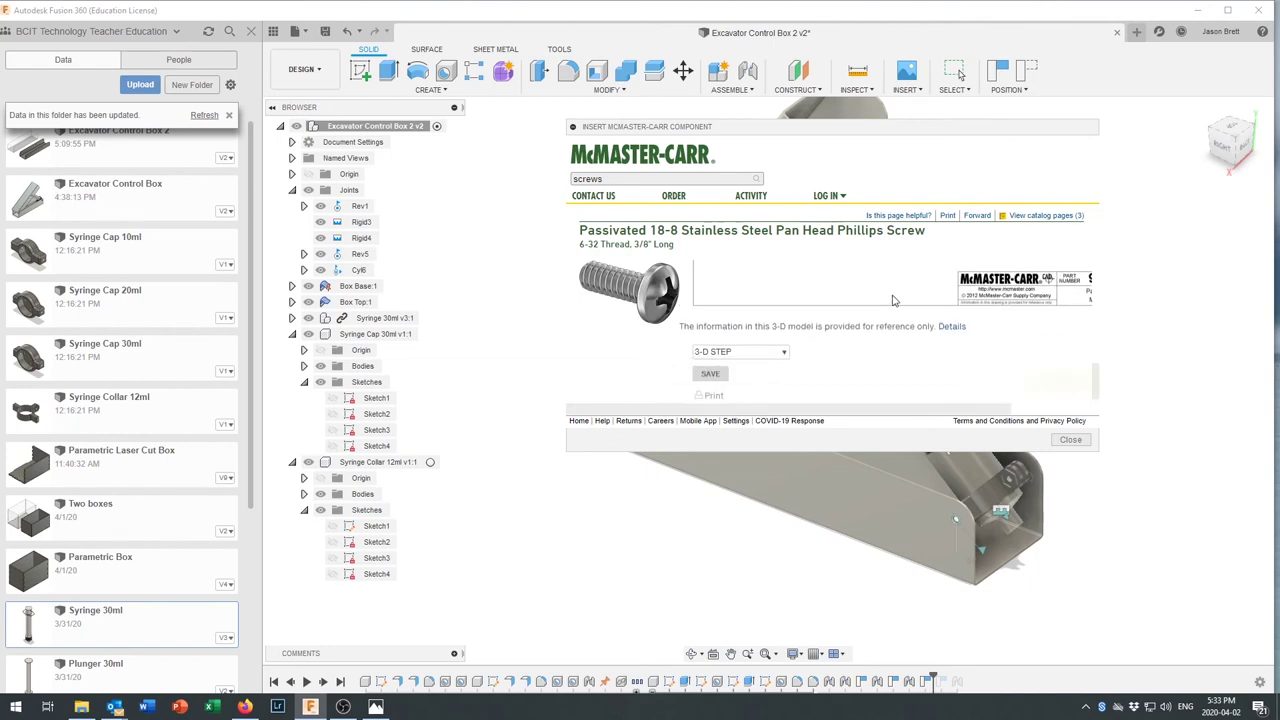
{"action": "left_click", "coordinate": [735, 338]}
{"action": "scroll", "coordinate": [818, 362], "scroll_direction": "down", "scroll_amount": 1}
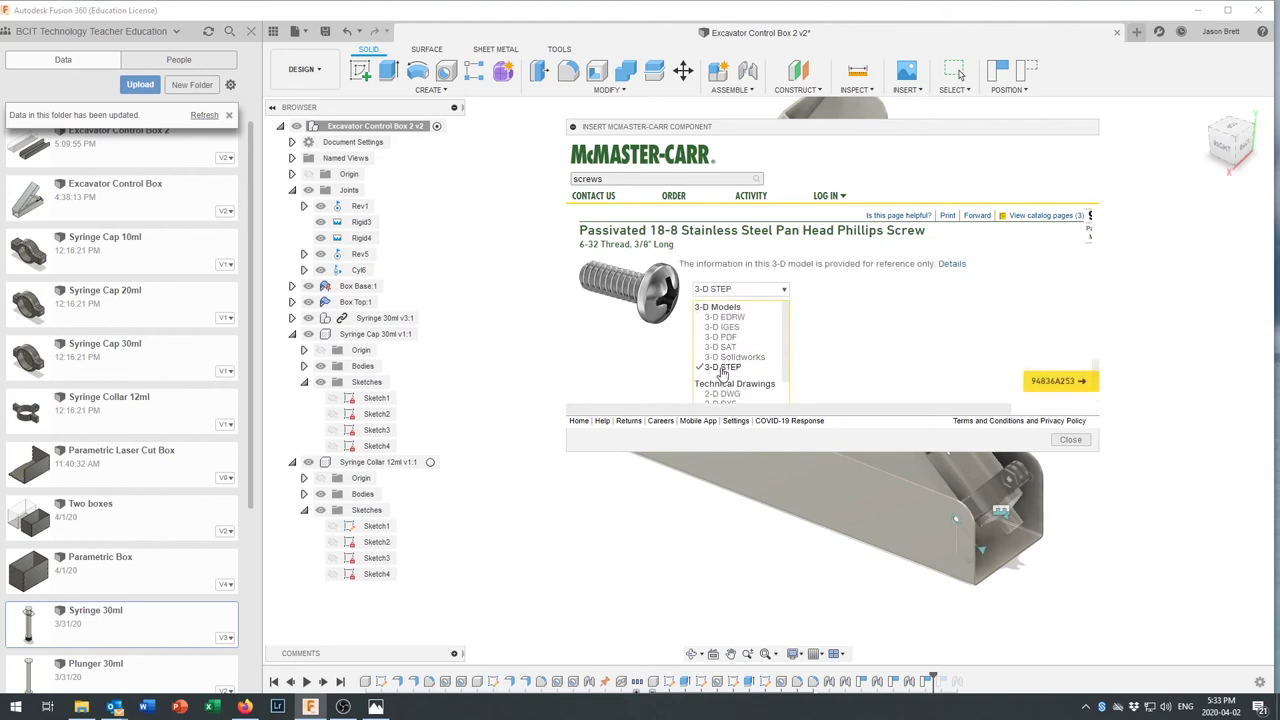
{"action": "left_click", "coordinate": [722, 368]}
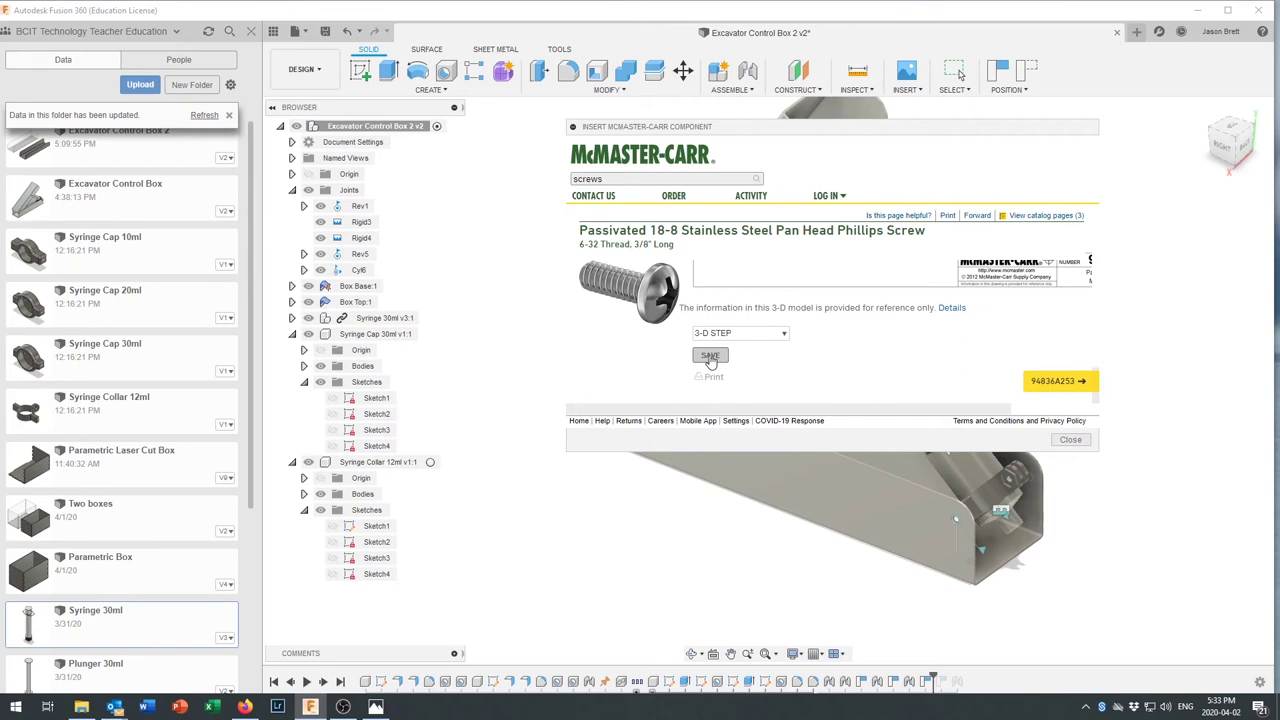
{"action": "left_click", "coordinate": [709, 357]}
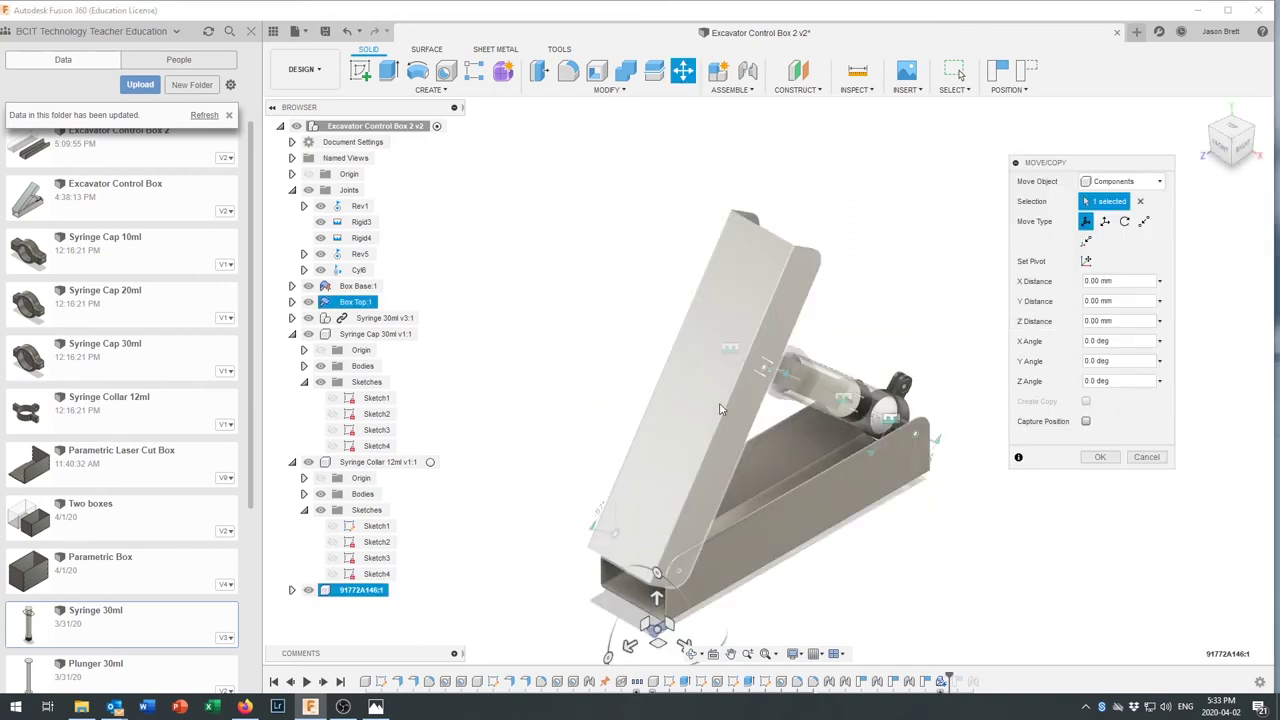
Rotate the inserted screw 90 degrees about Y and move it 210 mm along the box base toward the syringe cap end
{"action": "scroll", "coordinate": [786, 590], "scroll_direction": "up", "scroll_amount": 2}
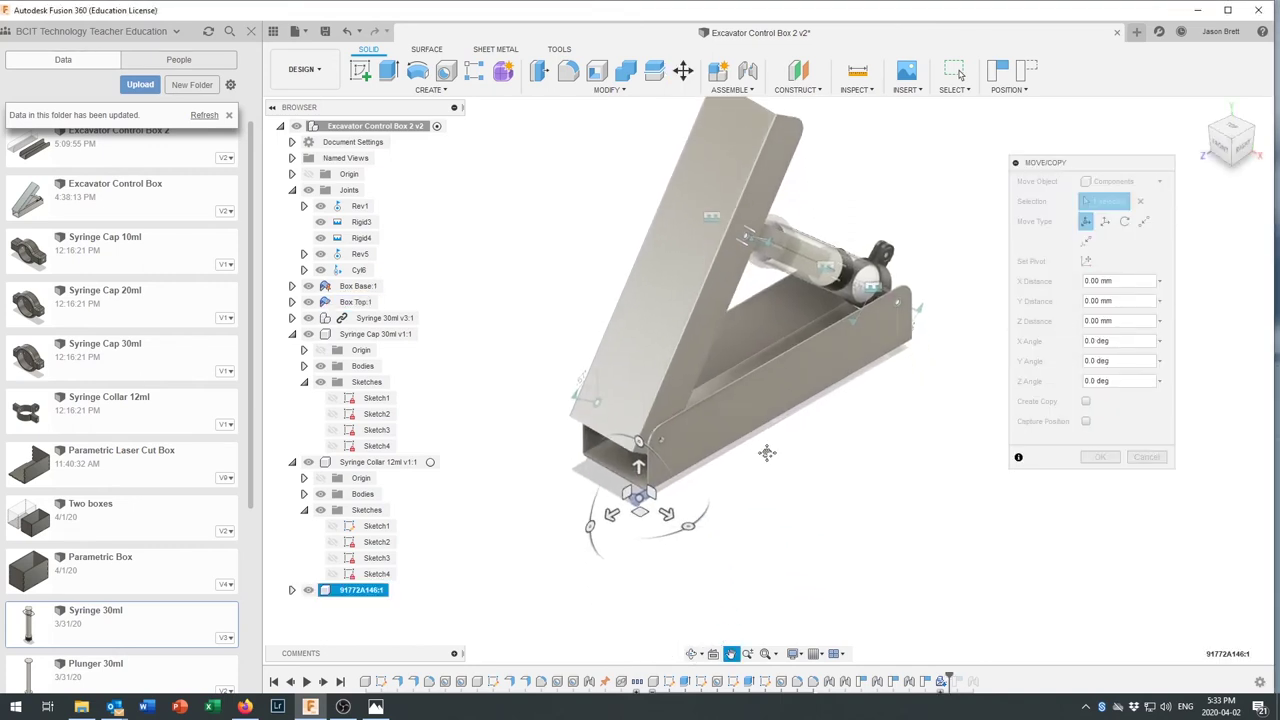
{"action": "scroll", "coordinate": [740, 472], "scroll_direction": "up", "scroll_amount": 3}
{"action": "scroll", "coordinate": [734, 478], "scroll_direction": "up", "scroll_amount": 1}
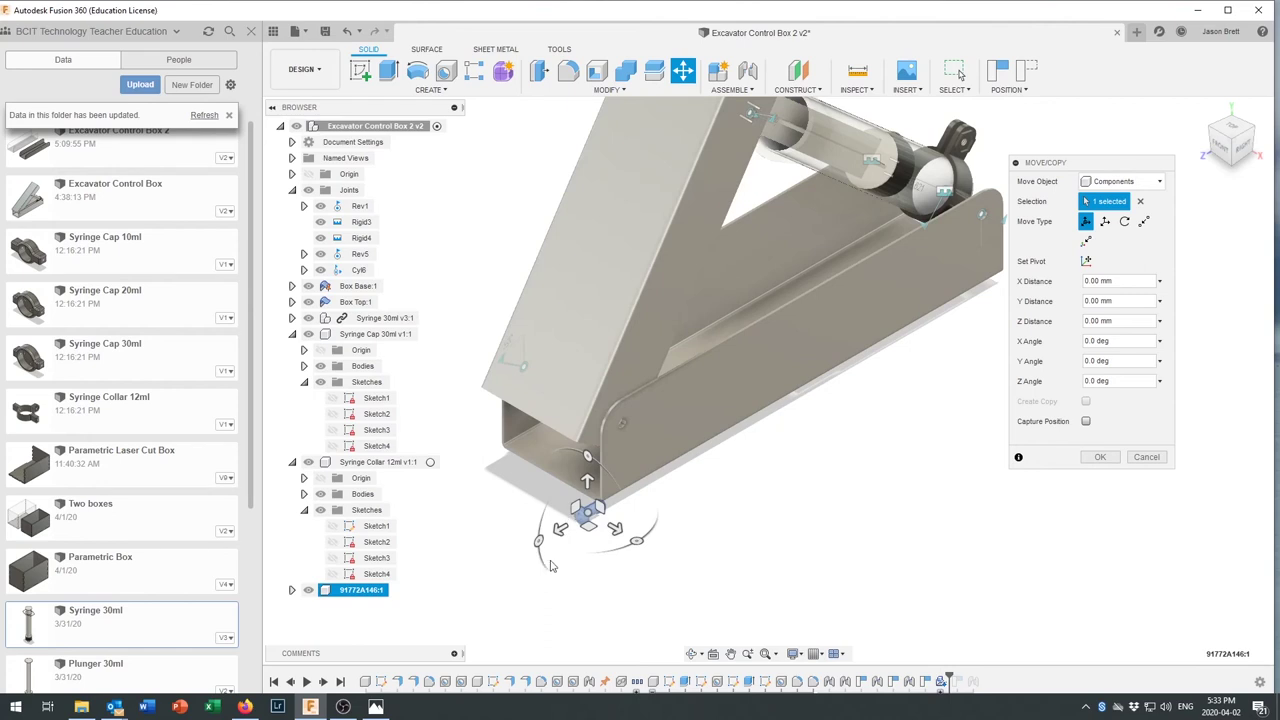
{"action": "left_click", "coordinate": [637, 541]}
{"action": "left_click_drag", "start_coordinate": [637, 541], "coordinate": [691, 455]}
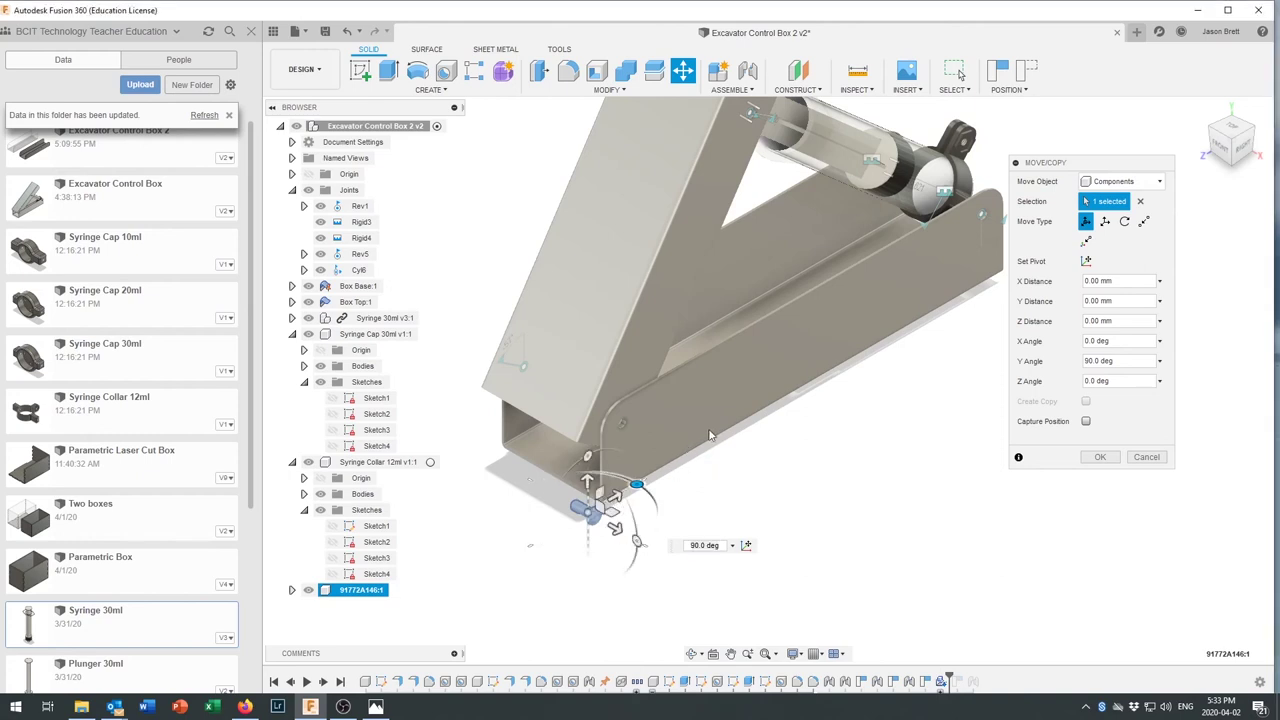
{"action": "left_click_drag", "start_coordinate": [612, 494], "coordinate": [1041, 244]}
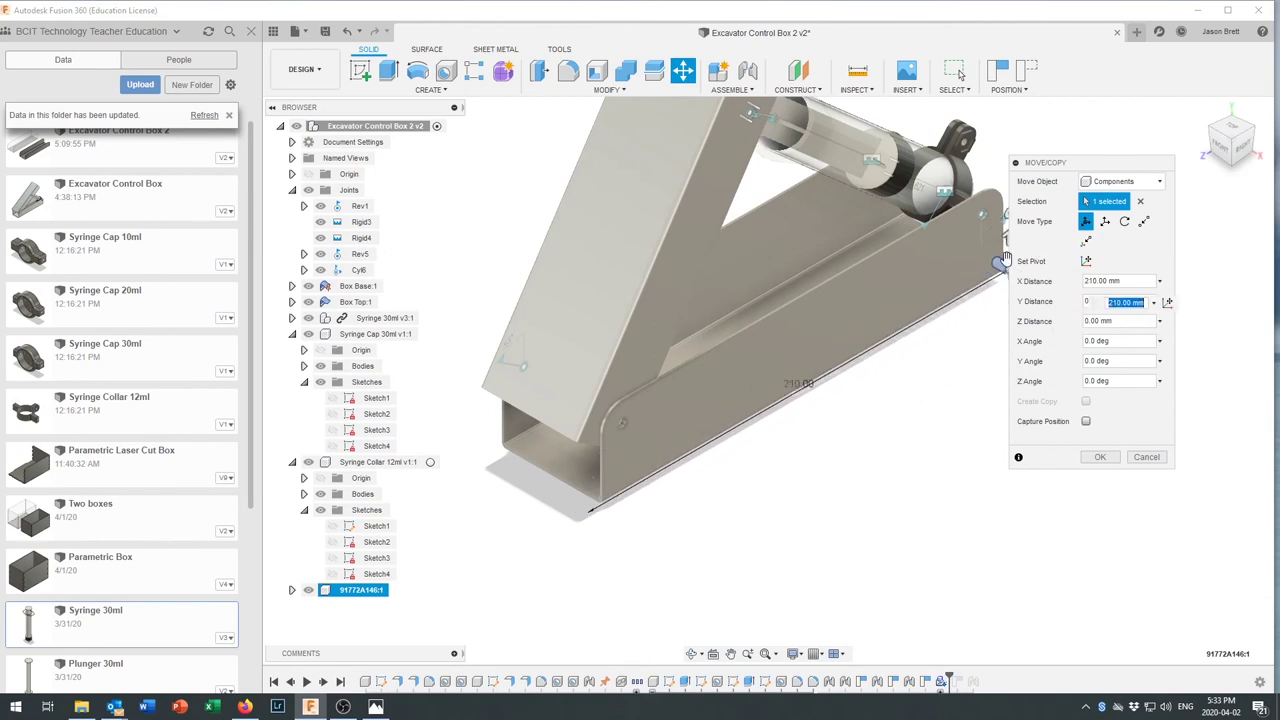
In the right view, raise the screw 30 mm in Y and shift it -13 mm in X toward the base's syringe cap hole
{"action": "scroll", "coordinate": [940, 339], "scroll_direction": "up", "scroll_amount": 3}
{"action": "middle_click_drag", "start_coordinate": [935, 341], "coordinate": [748, 391]}
{"action": "left_click", "coordinate": [1244, 155]}
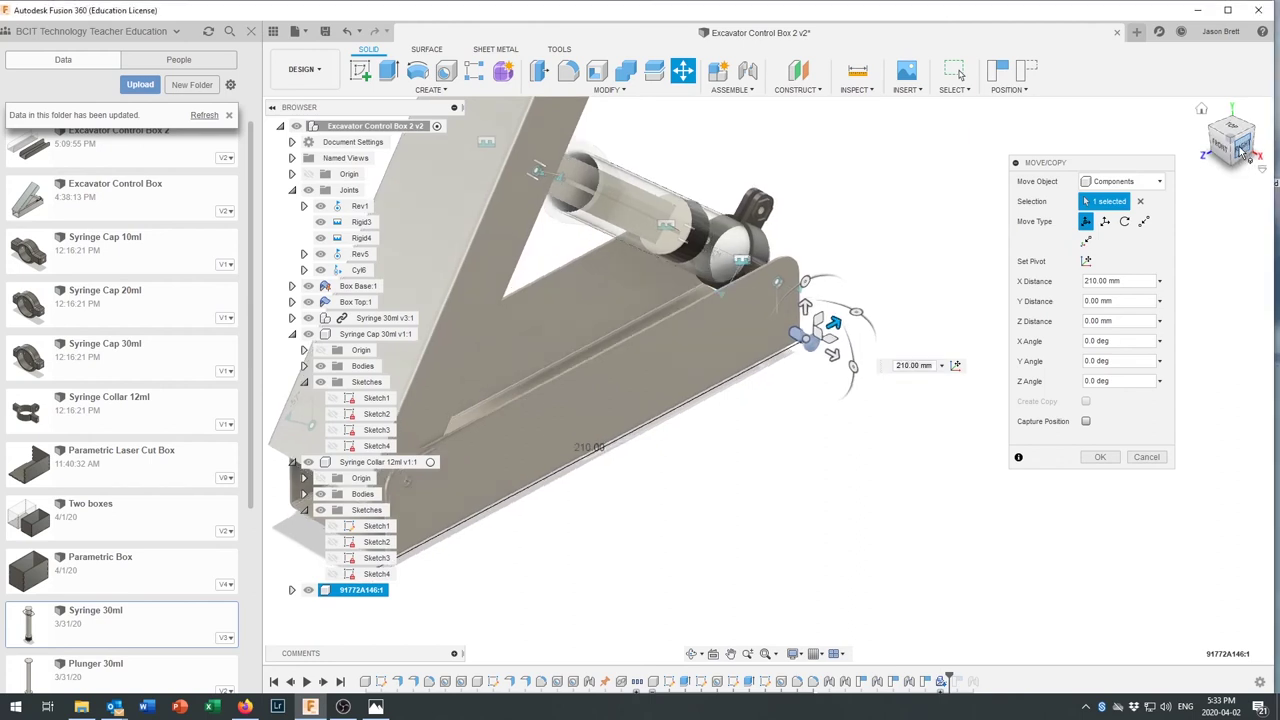
{"action": "left_click_drag", "start_coordinate": [975, 470], "coordinate": [970, 400]}
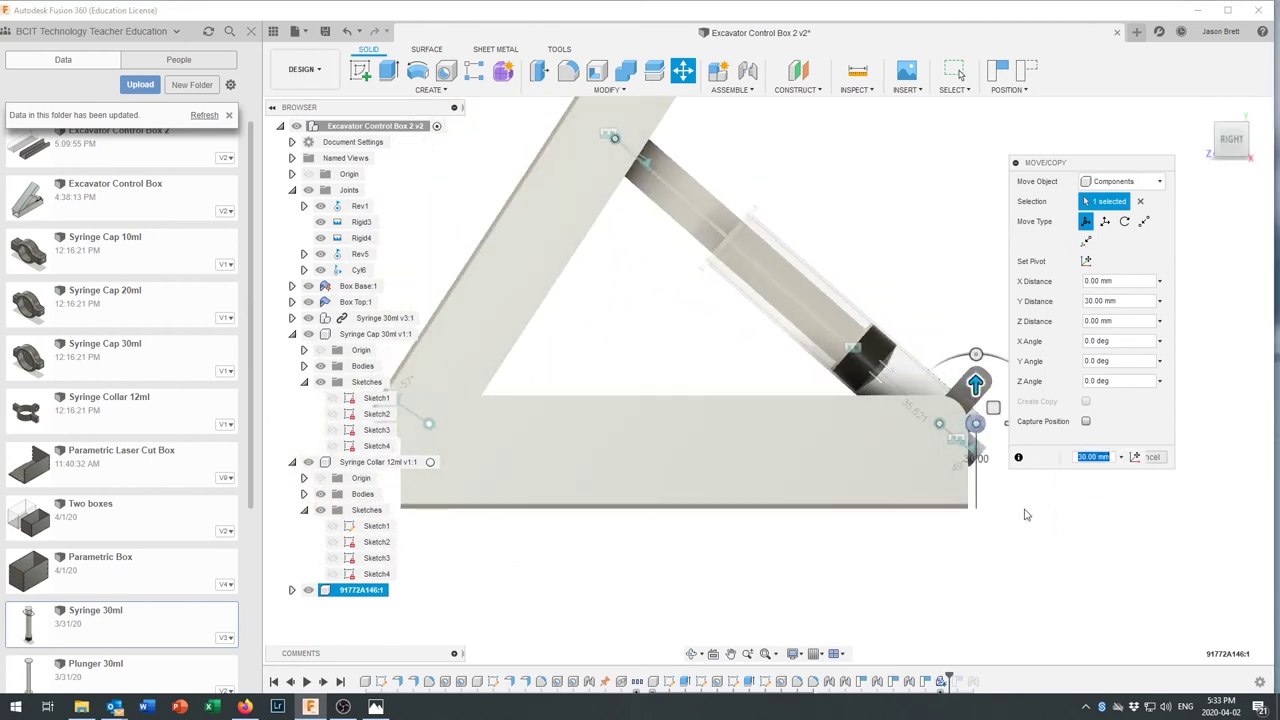
{"action": "scroll", "coordinate": [960, 450], "scroll_direction": "down", "scroll_amount": 5}
{"action": "scroll", "coordinate": [930, 490], "scroll_direction": "up", "scroll_amount": 8}
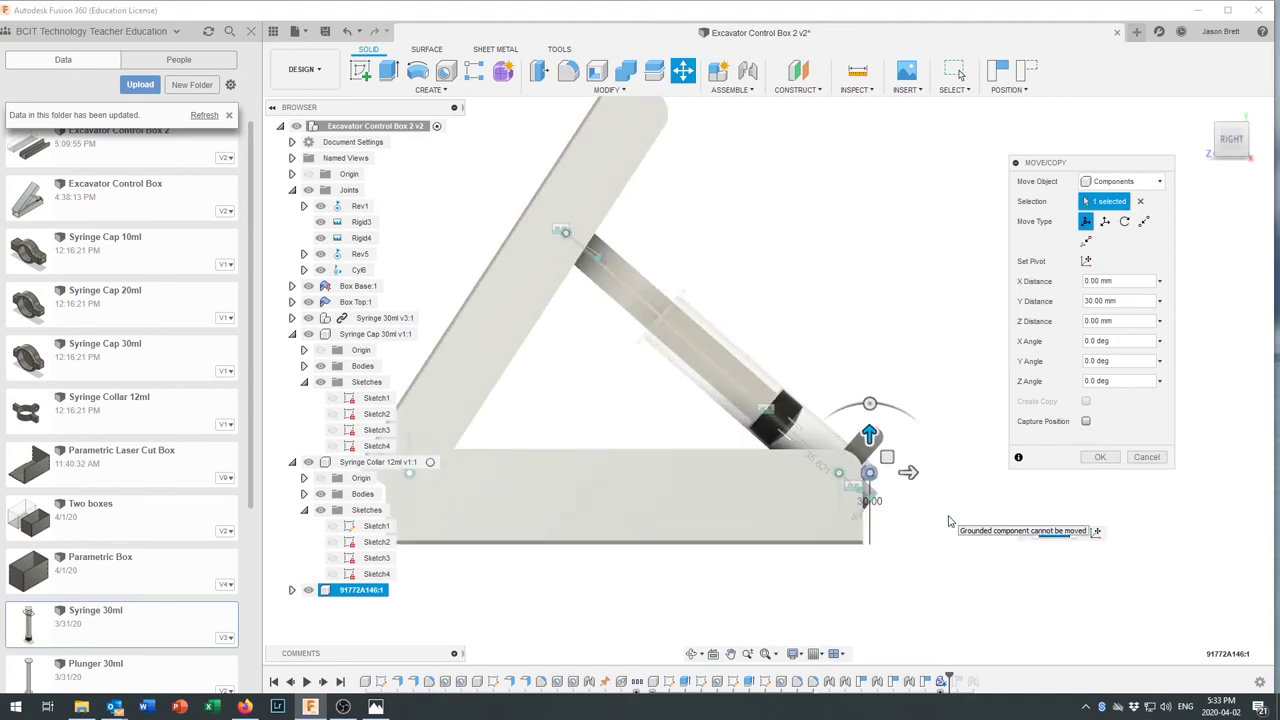
{"action": "left_click_drag", "start_coordinate": [826, 420], "coordinate": [750, 425]}
{"action": "scroll", "coordinate": [745, 421], "scroll_direction": "up", "scroll_amount": 3}
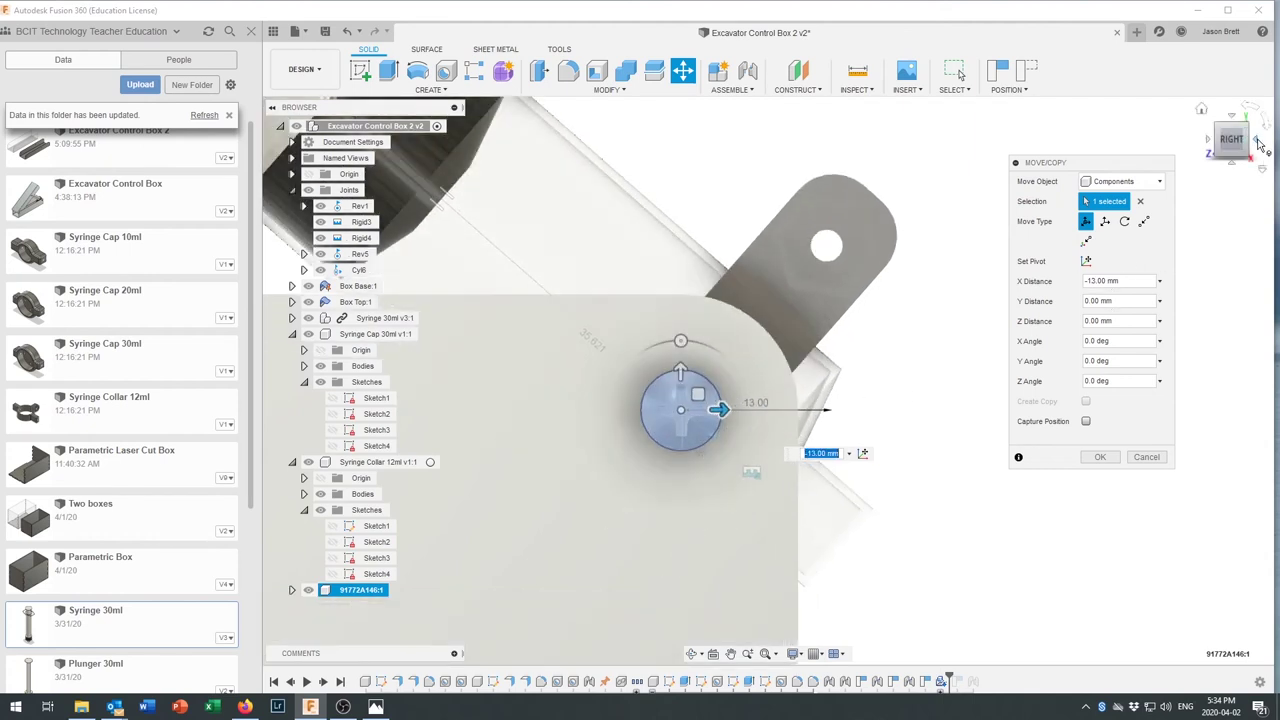
In the back view, move the screw -2.5 mm in Z so its head seats against the base's side wall
{"action": "left_click", "coordinate": [1255, 142]}
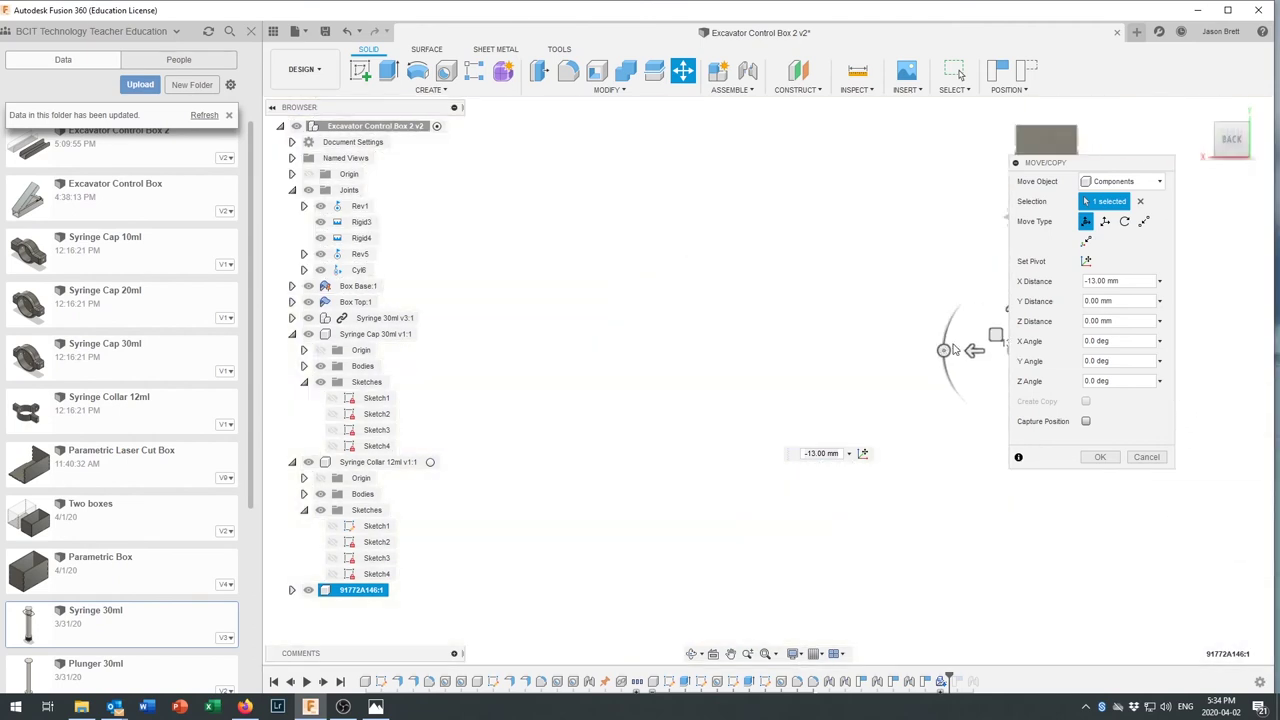
{"action": "middle_click_drag", "start_coordinate": [837, 300], "coordinate": [591, 282]}
{"action": "scroll", "coordinate": [744, 333], "scroll_direction": "up", "scroll_amount": 5}
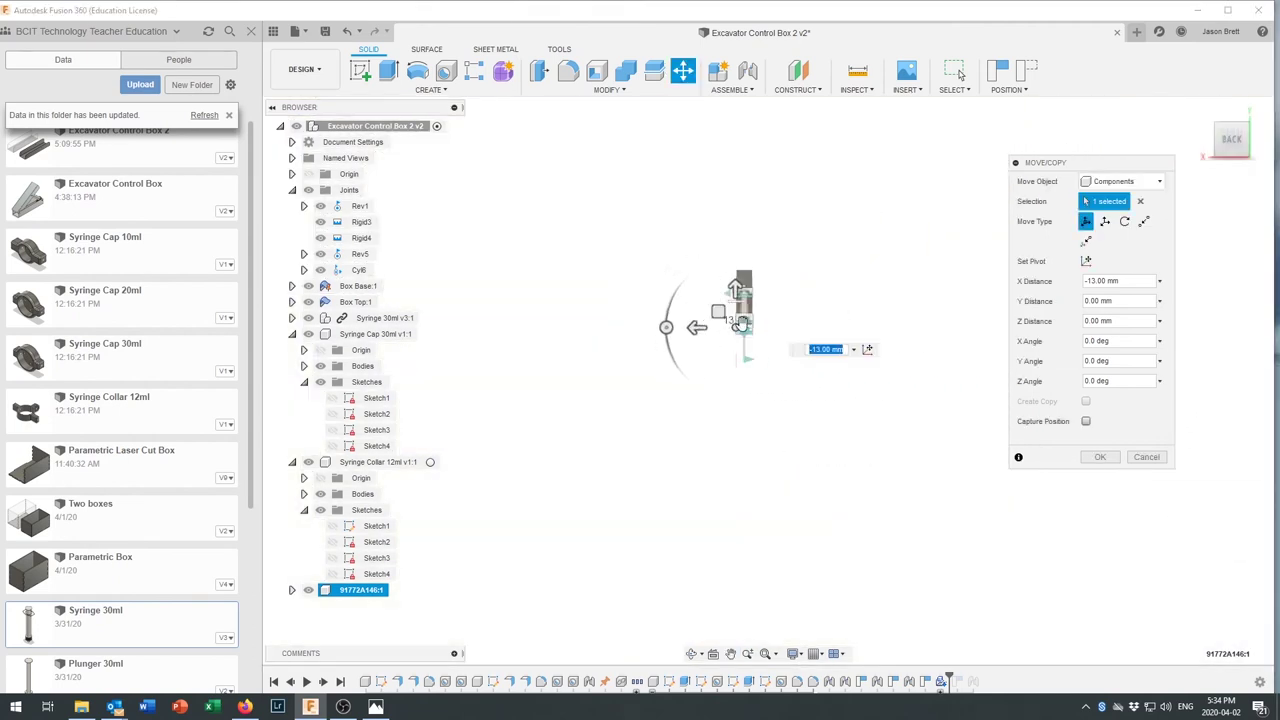
{"action": "scroll", "coordinate": [744, 333], "scroll_direction": "up", "scroll_amount": 10}
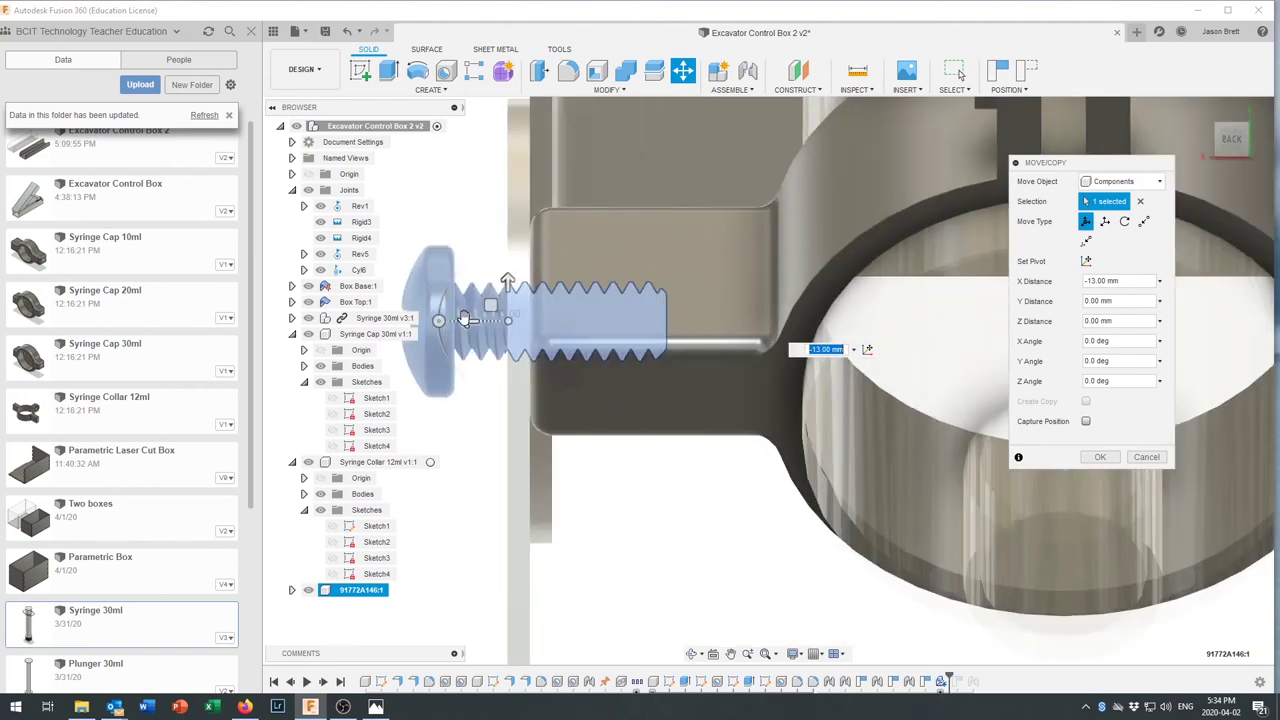
{"action": "left_click_drag", "start_coordinate": [460, 322], "coordinate": [519, 320]}
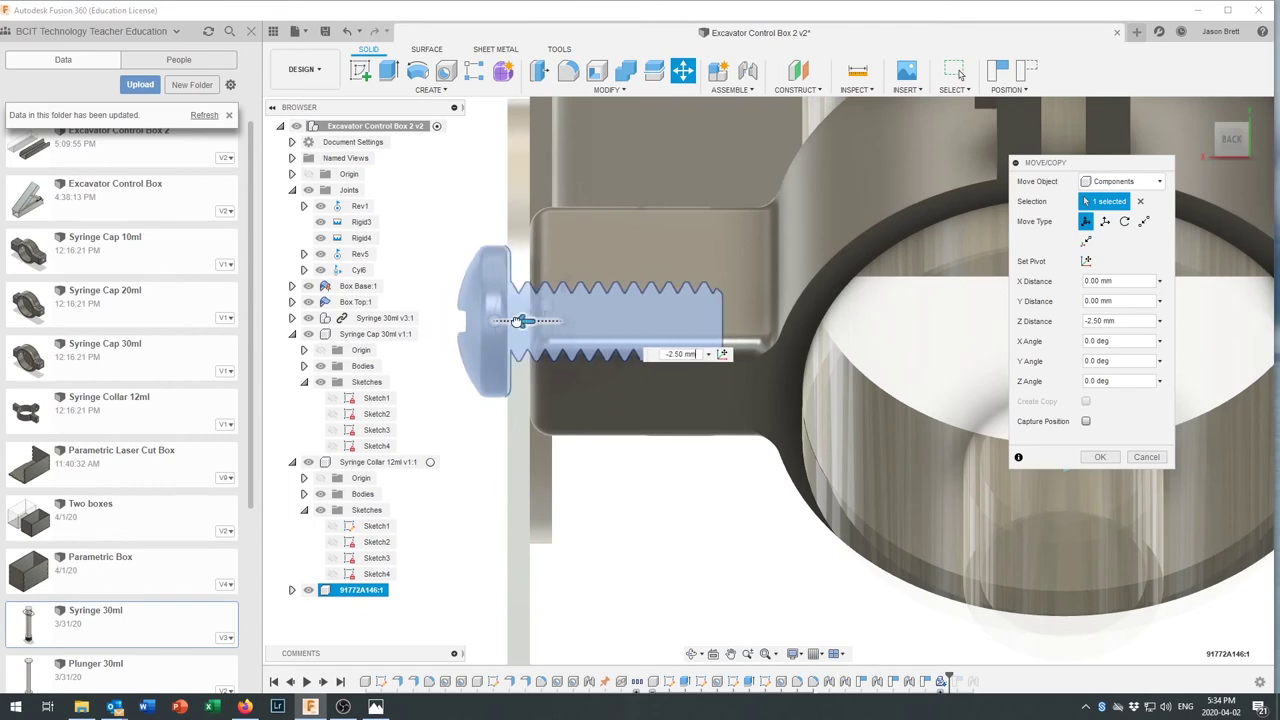
{"action": "middle_click_drag", "start_coordinate": [519, 320], "coordinate": [598, 356], "text": "shift"}
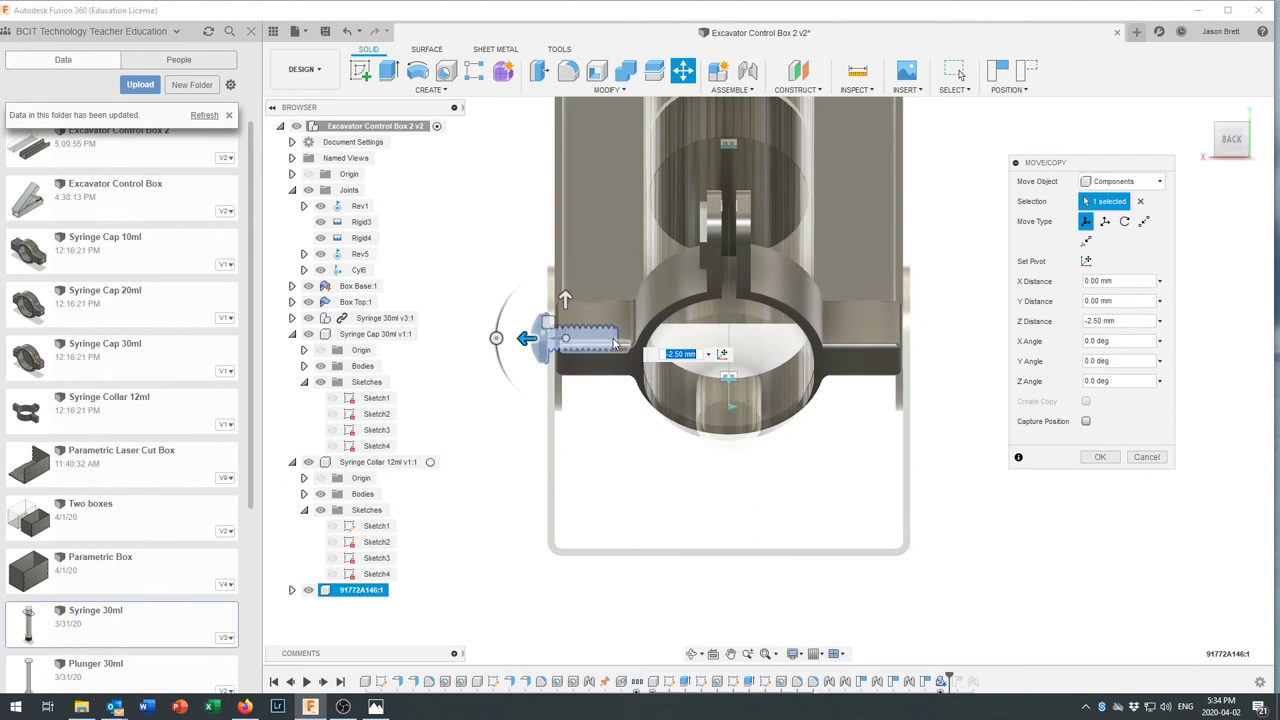
{"action": "scroll", "coordinate": [630, 337], "scroll_direction": "up", "scroll_amount": 1}
{"action": "scroll", "coordinate": [635, 345], "scroll_direction": "down", "scroll_amount": 1}
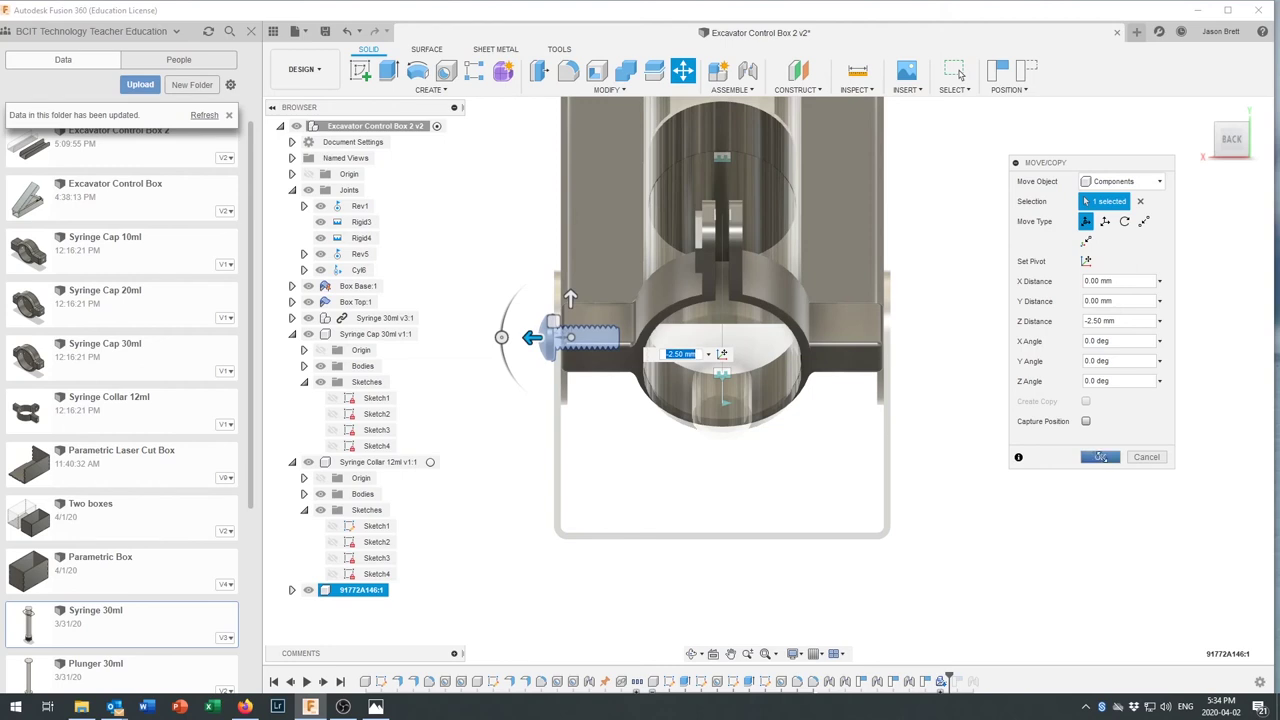
{"action": "left_click", "coordinate": [1100, 457]}
{"action": "scroll", "coordinate": [604, 355], "scroll_direction": "up", "scroll_amount": 3}
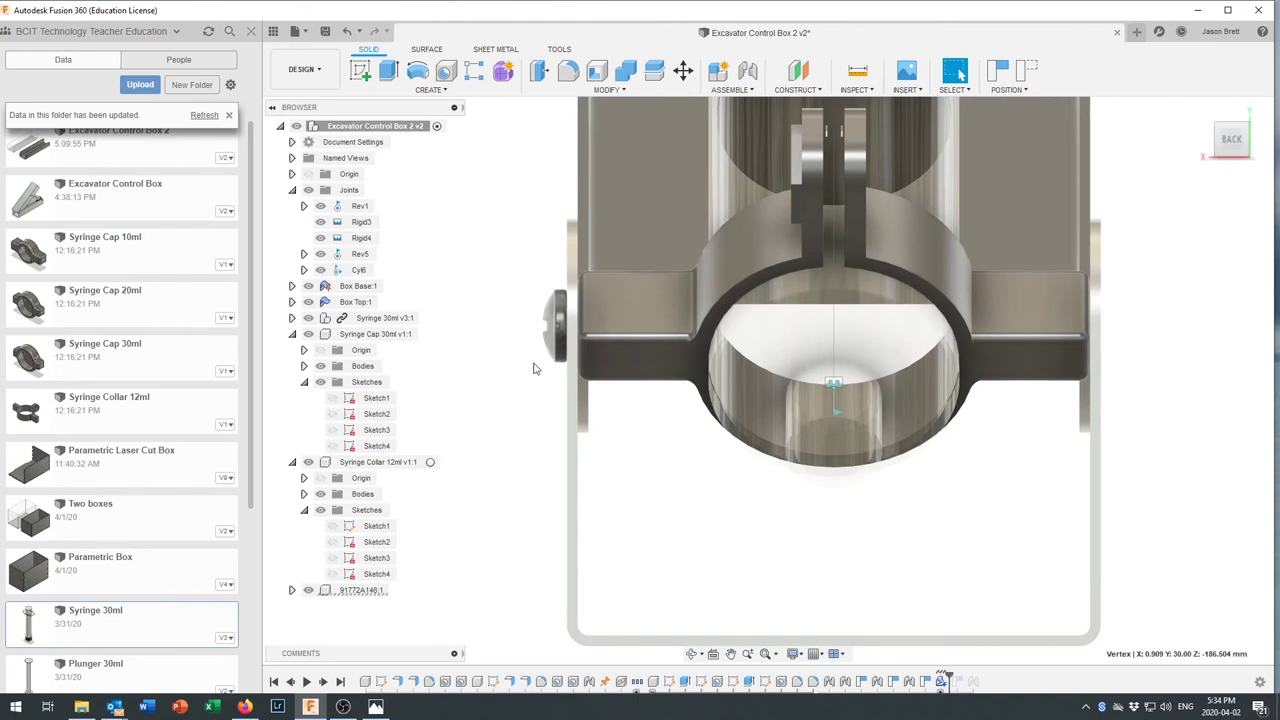
{"action": "double_click", "coordinate": [374, 592]}
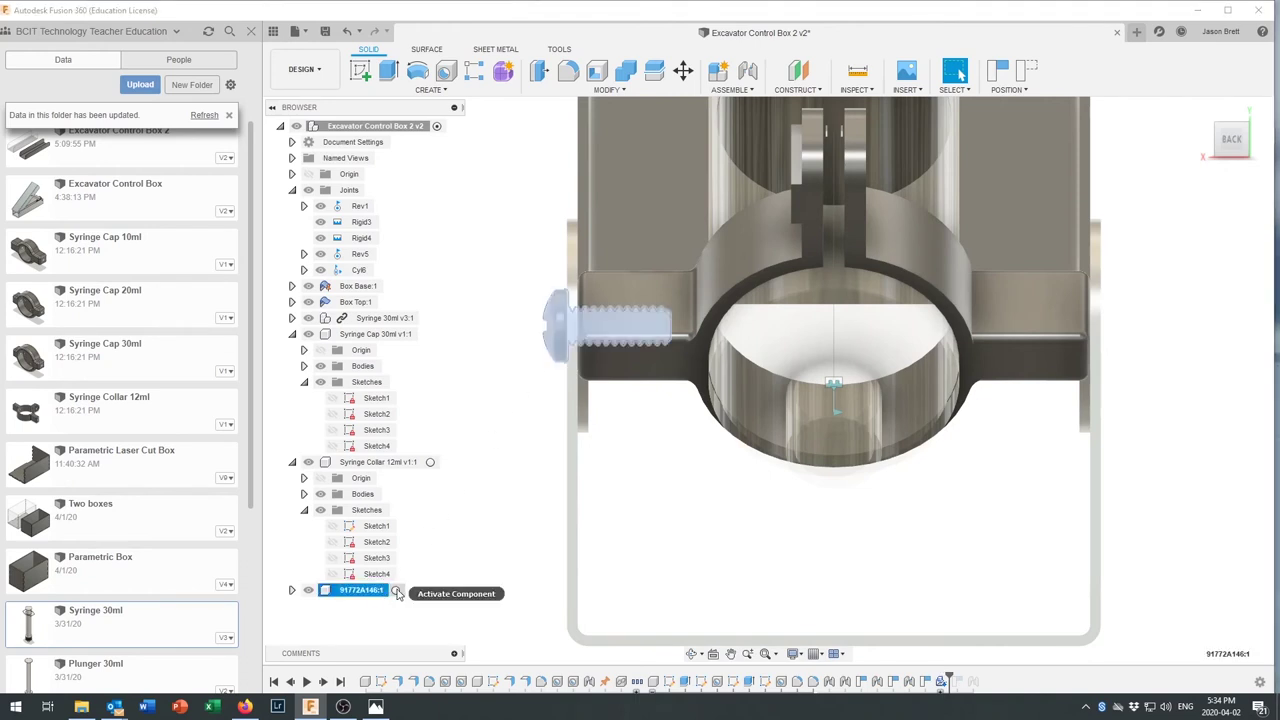
{"action": "right_click", "coordinate": [376, 591]}
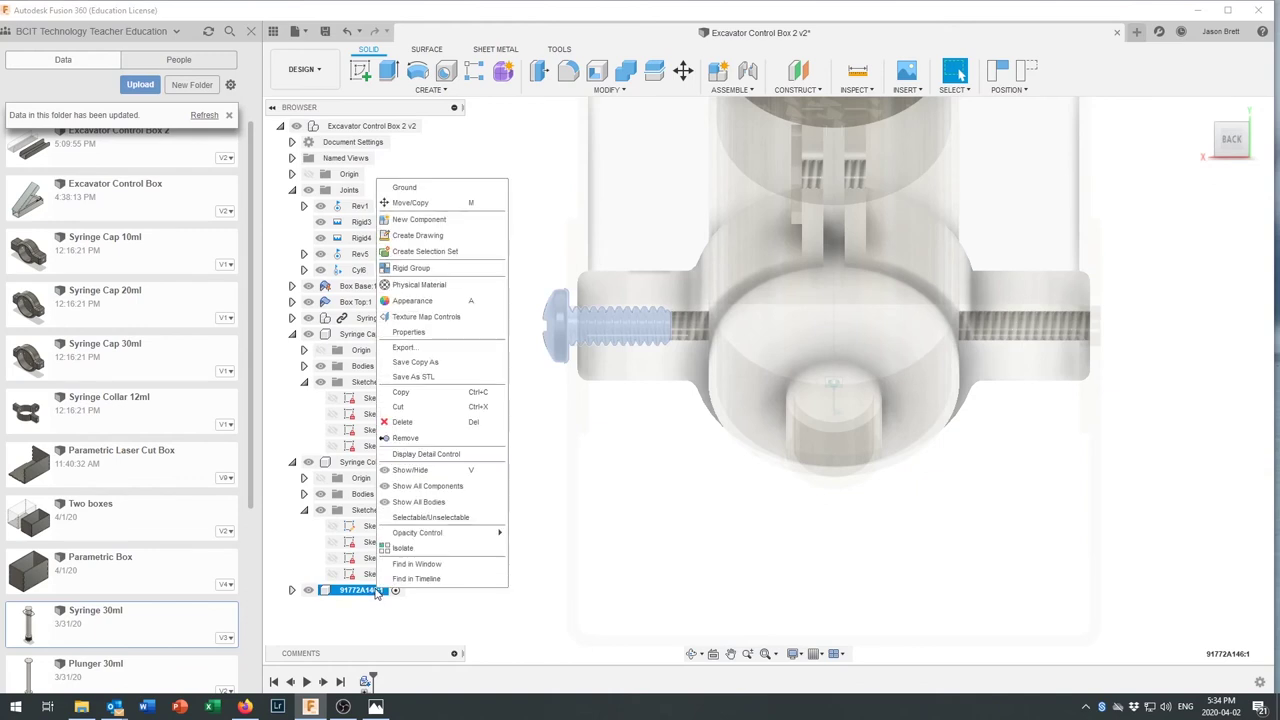
{"action": "left_click", "coordinate": [422, 400]}
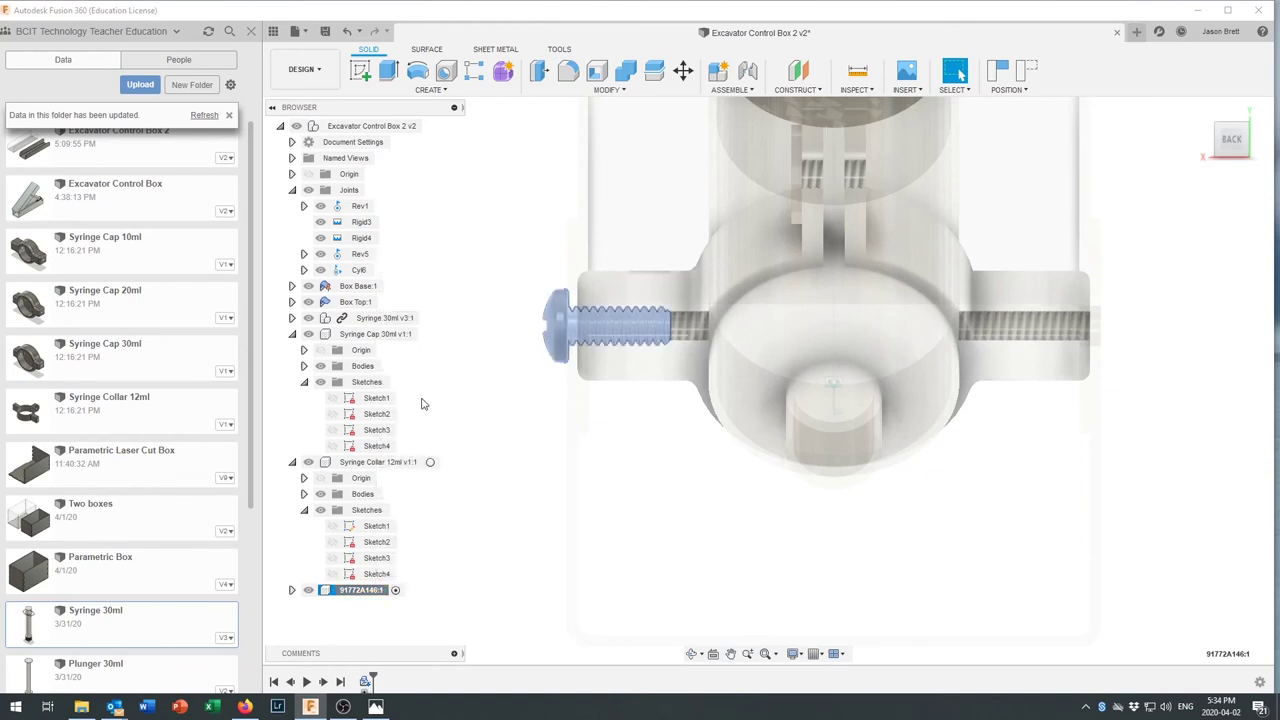
{"action": "right_click", "coordinate": [376, 598]}
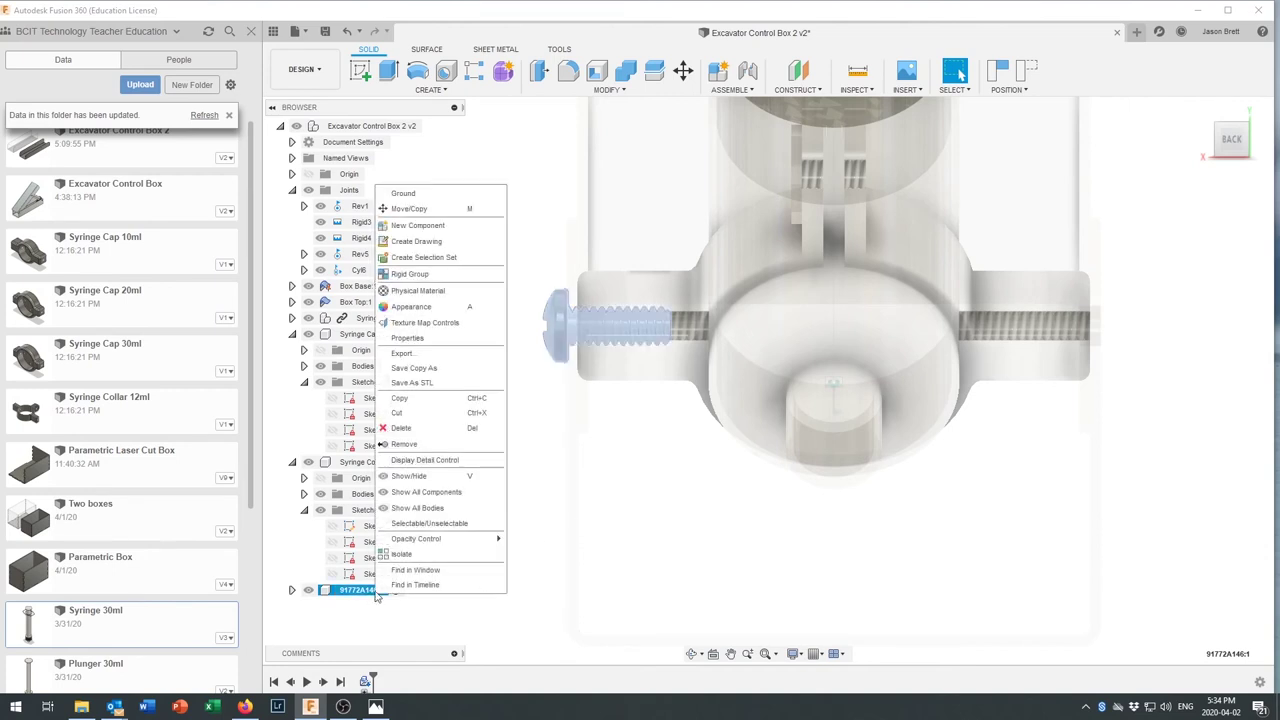
{"action": "left_click", "coordinate": [375, 605]}
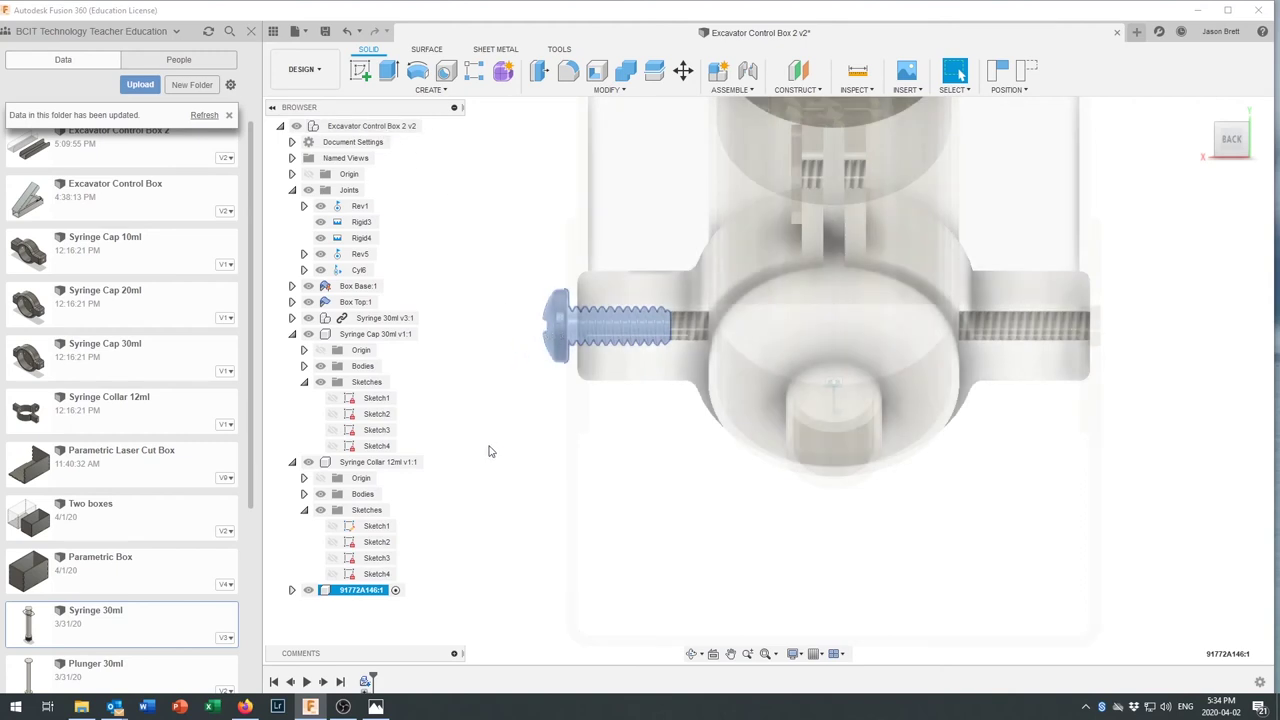
{"action": "left_click", "coordinate": [396, 592]}
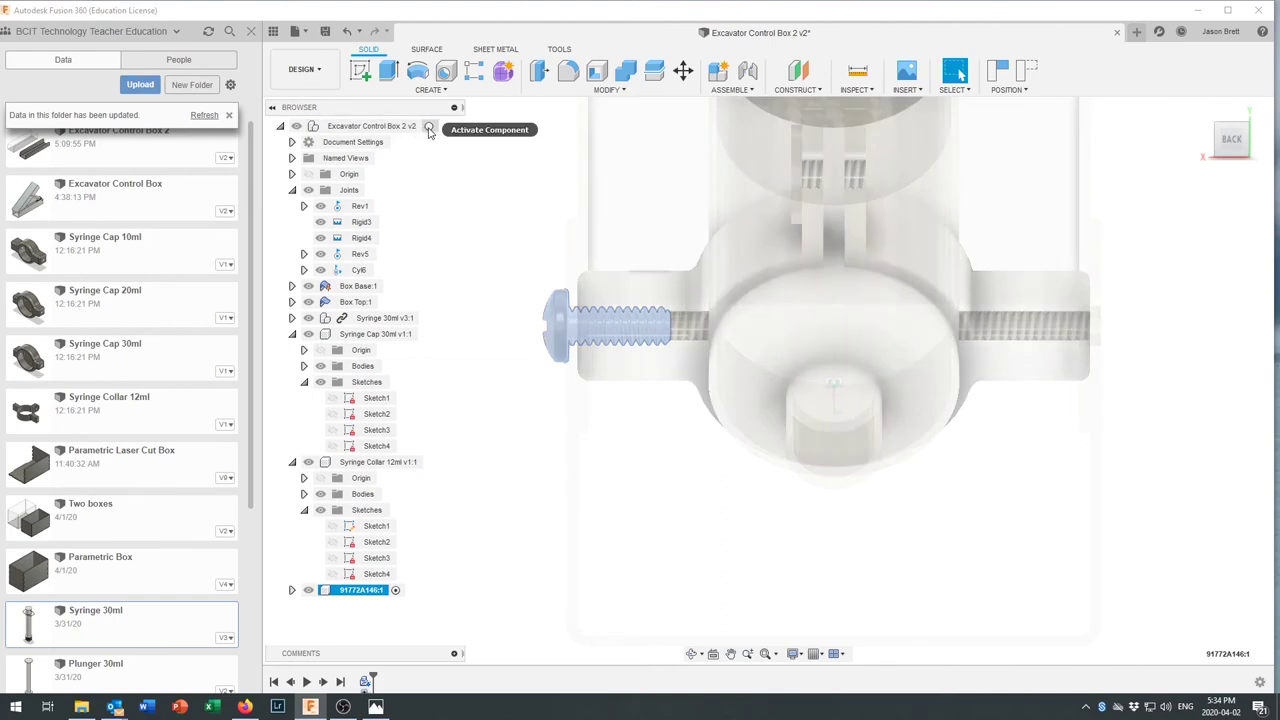
{"action": "left_click", "coordinate": [436, 126]}
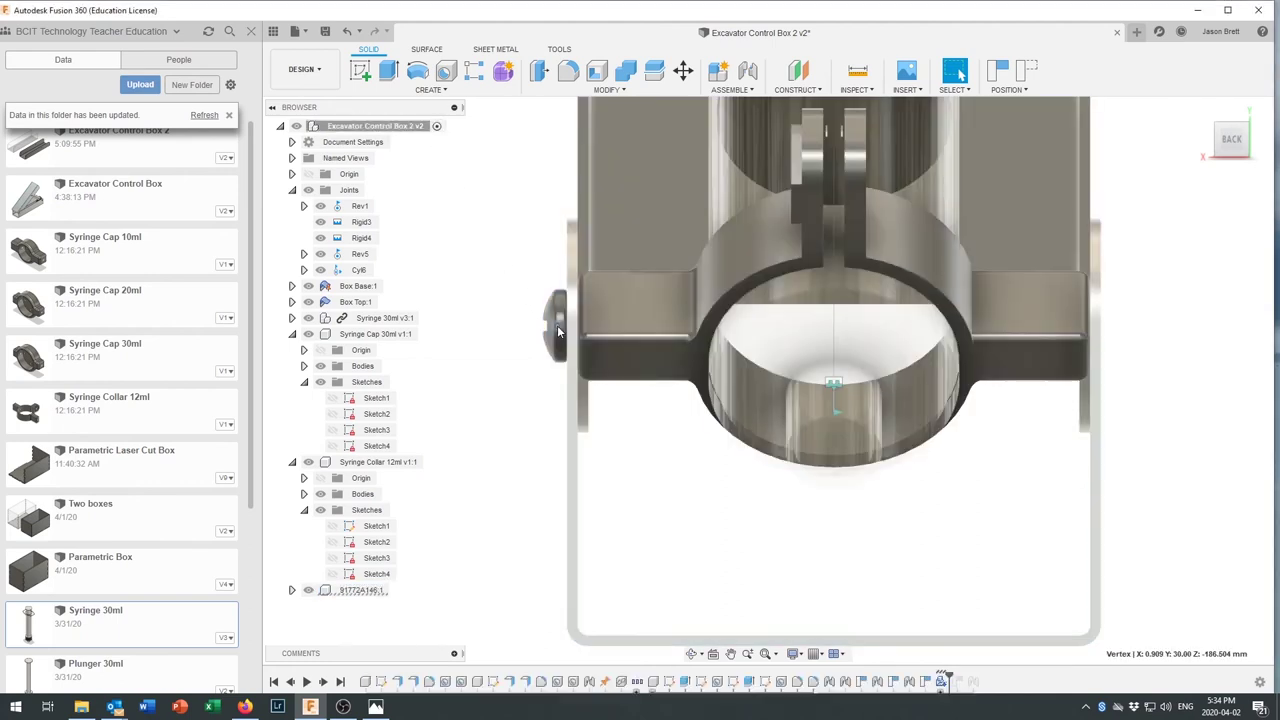
Create a copy of the screw, turn it around, and seat it in the base's opposite side wall with a final Z move of -16 mm
{"action": "left_click", "coordinate": [371, 591]}
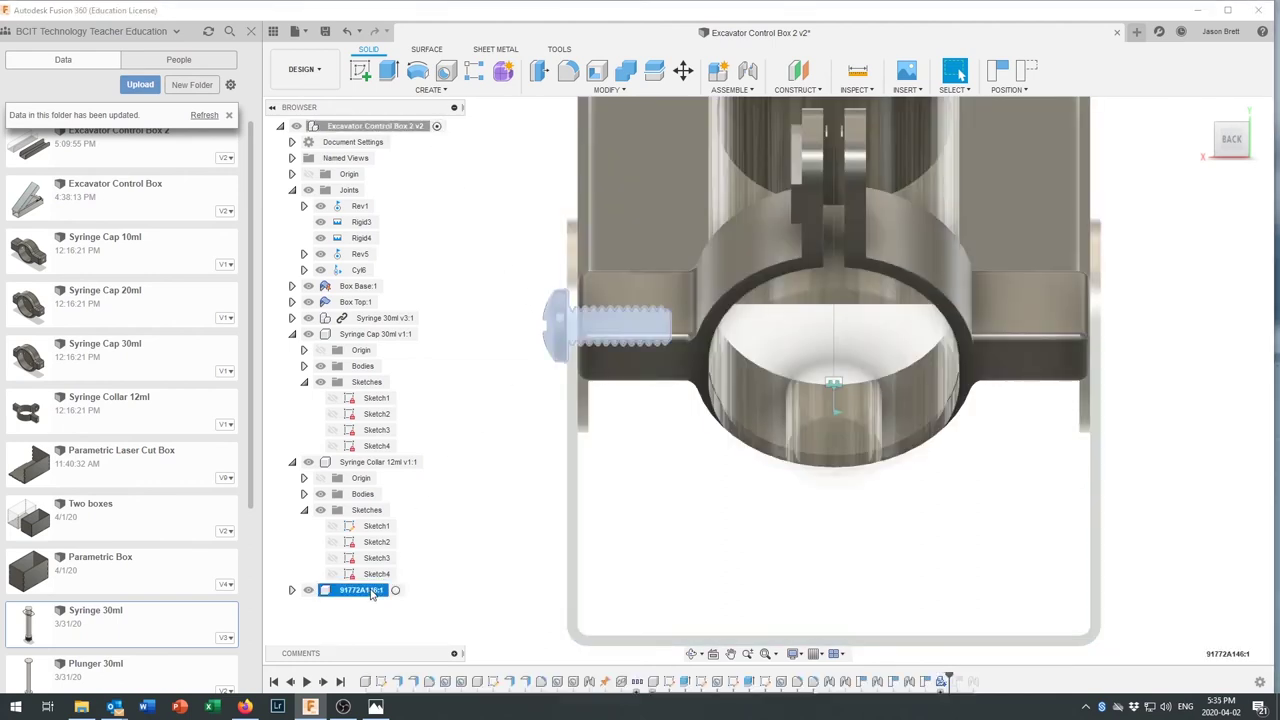
{"action": "right_click", "coordinate": [371, 593]}
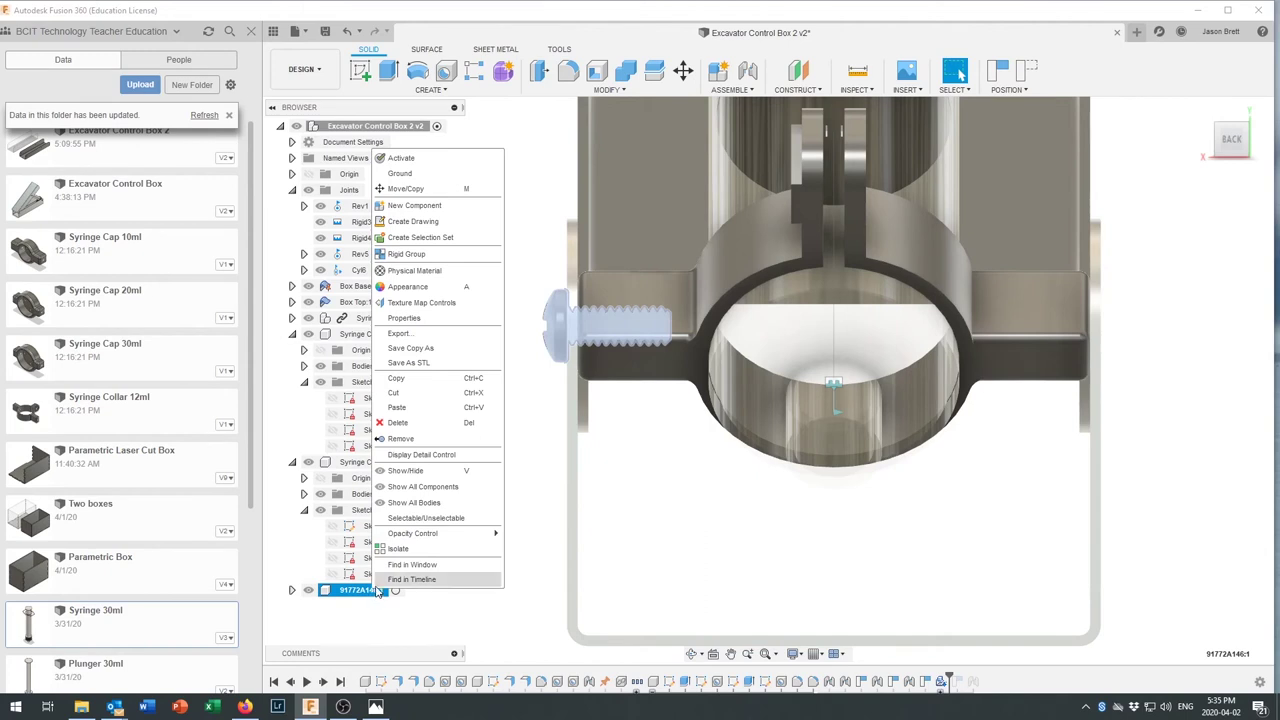
{"action": "left_click", "coordinate": [408, 189]}
{"action": "scroll", "coordinate": [742, 435], "scroll_direction": "down", "scroll_amount": 2}
{"action": "scroll", "coordinate": [742, 435], "scroll_direction": "down", "scroll_amount": 5}
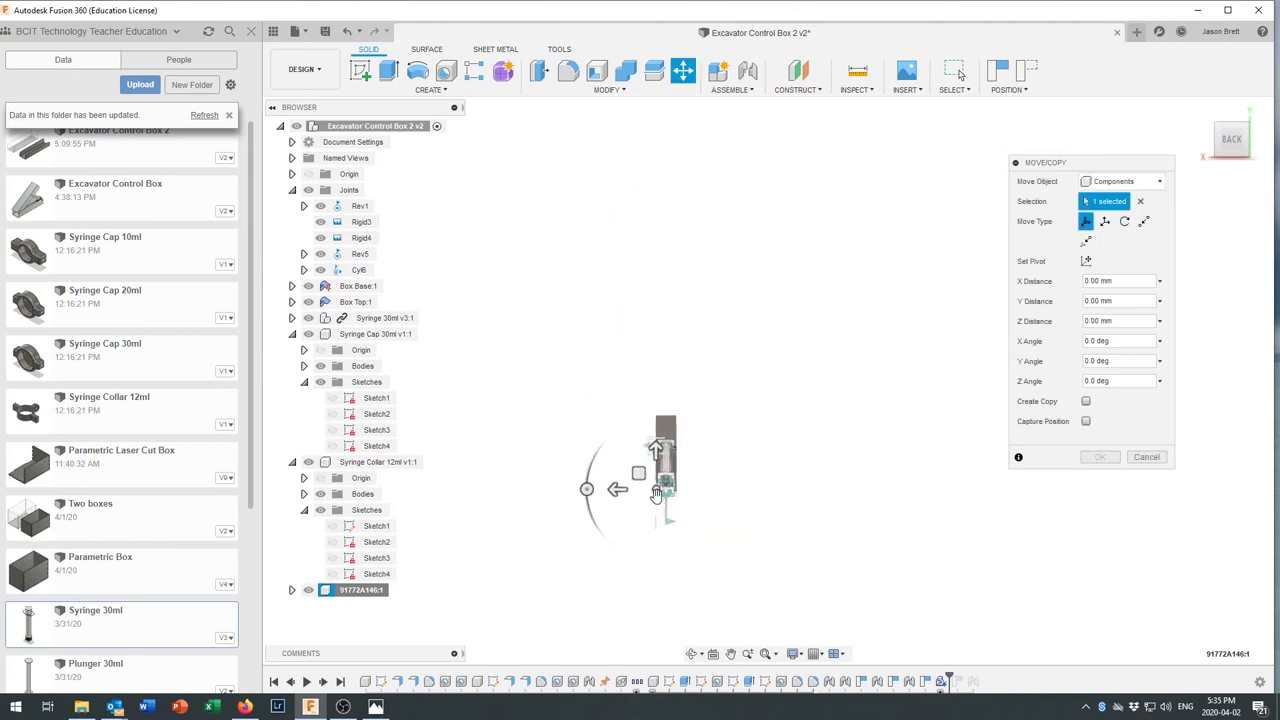
{"action": "scroll", "coordinate": [697, 483], "scroll_direction": "up", "scroll_amount": 6}
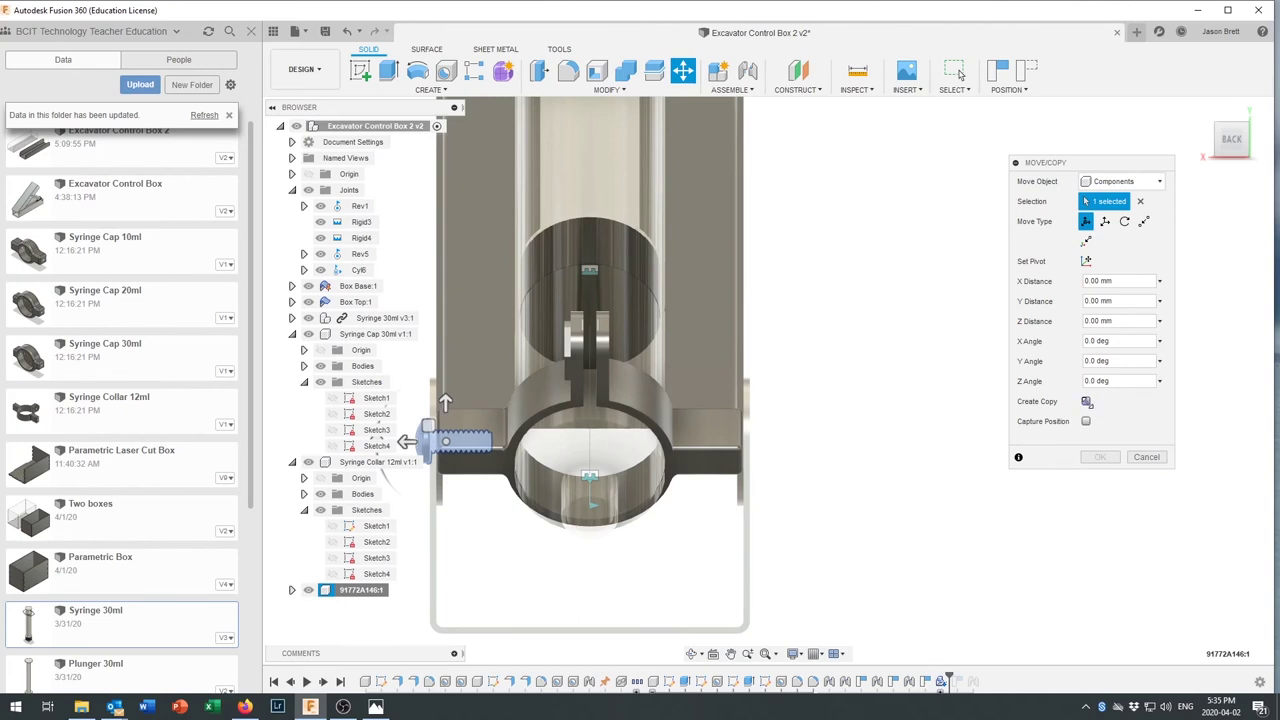
{"action": "left_click", "coordinate": [1086, 401]}
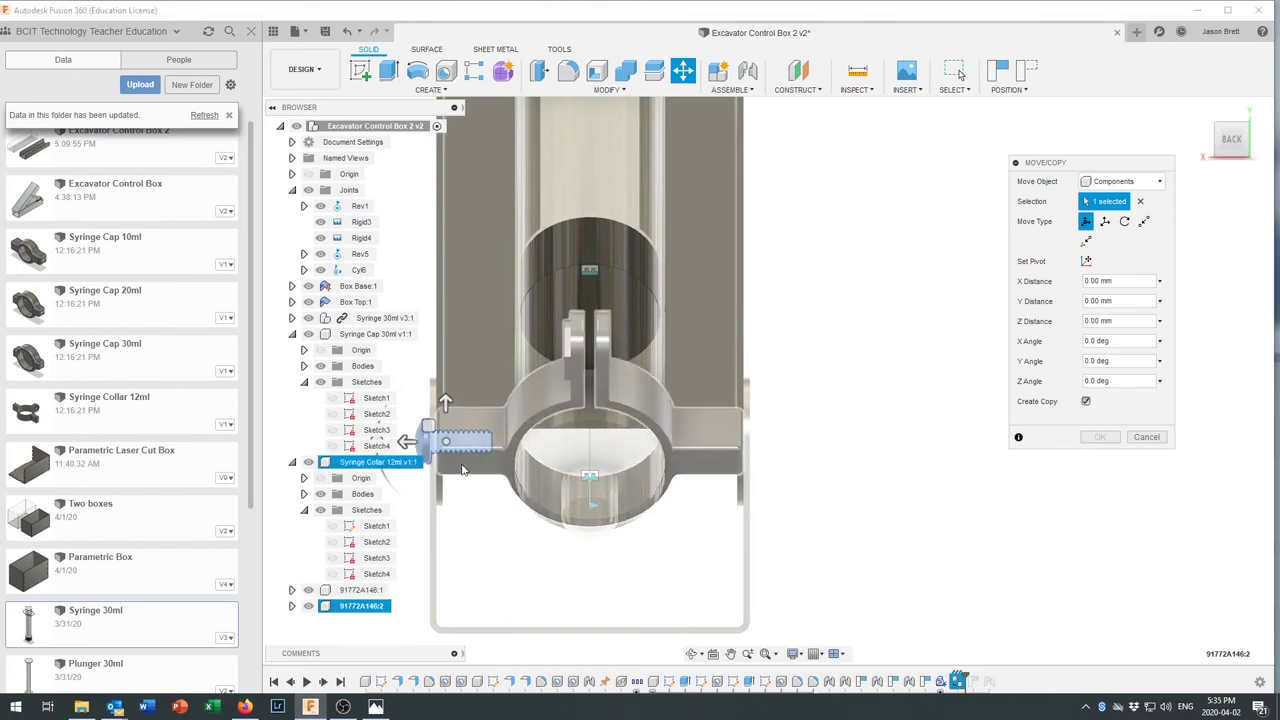
{"action": "left_click_drag", "start_coordinate": [408, 441], "coordinate": [926, 450]}
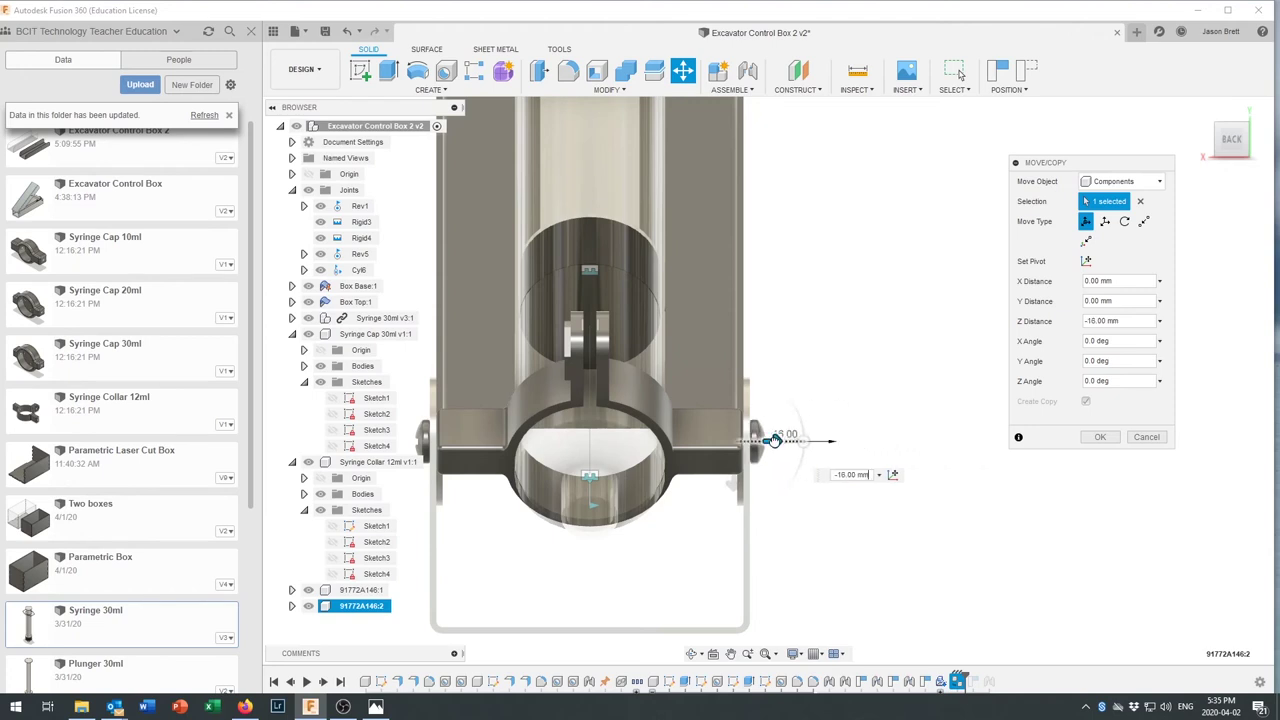
{"action": "middle_click_drag", "start_coordinate": [830, 472], "coordinate": [1073, 442], "text": "shift"}
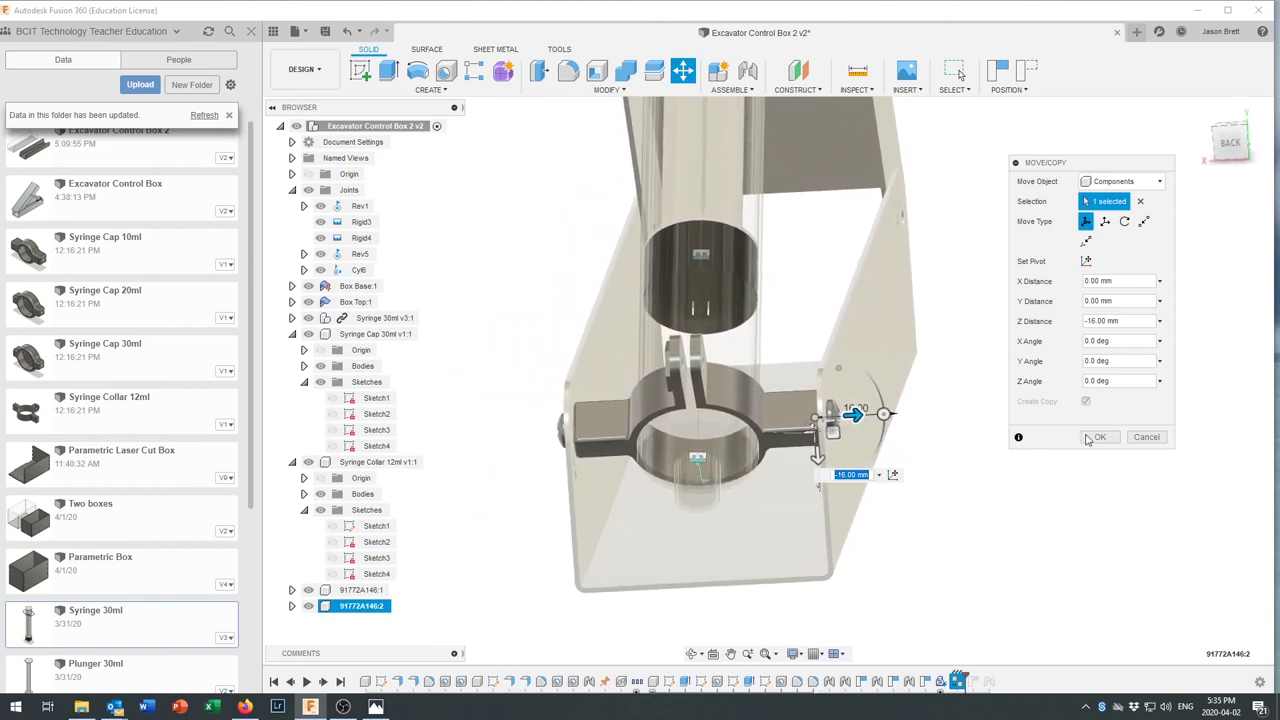
{"action": "left_click", "coordinate": [1100, 437]}
Create another copy of the first screw, raise it to the box top, and shift it -110 mm in X toward the syringe collar hole
{"action": "middle_click_drag", "start_coordinate": [955, 435], "coordinate": [816, 311], "text": "shift"}
{"action": "left_click_drag", "start_coordinate": [816, 311], "coordinate": [768, 362]}
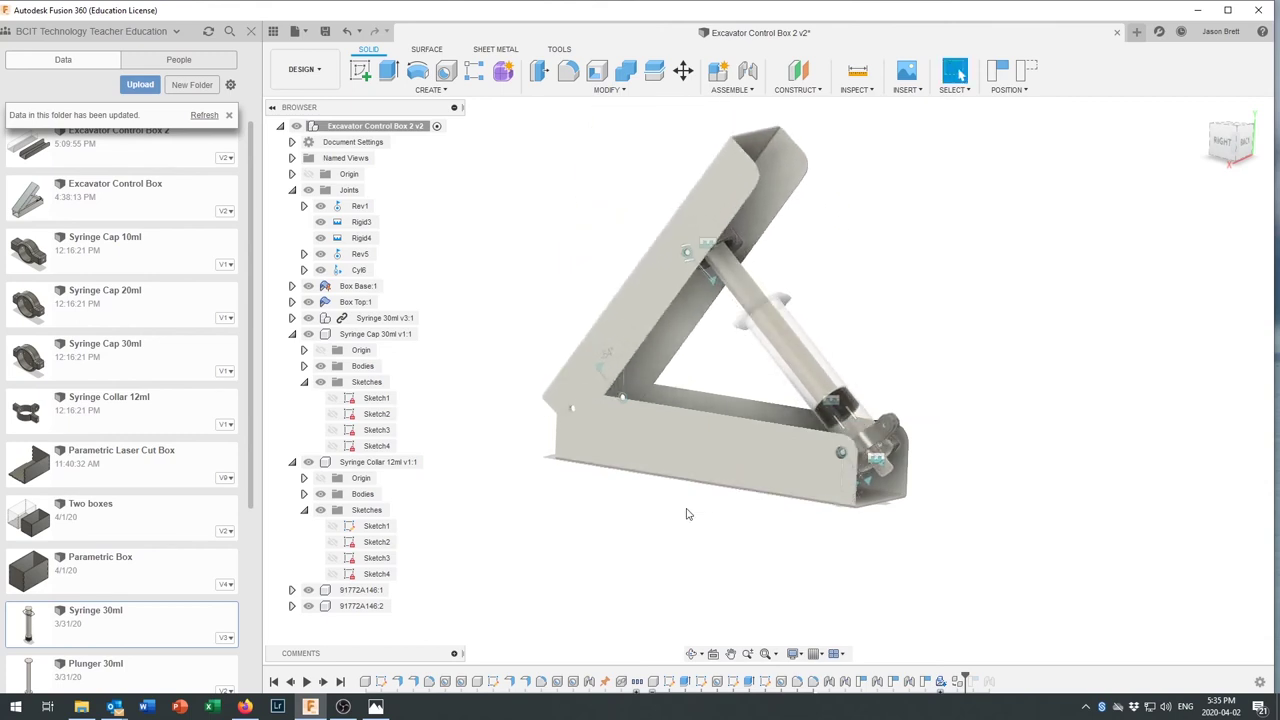
{"action": "right_click", "coordinate": [366, 595]}
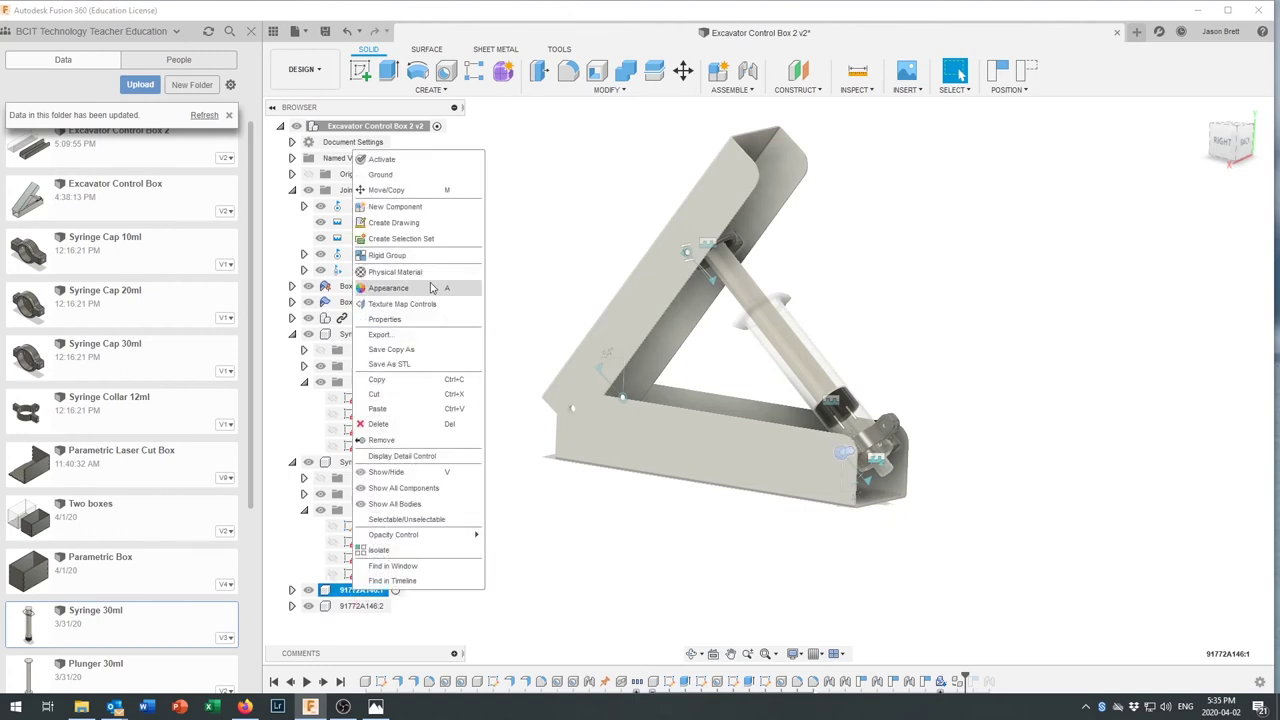
{"action": "left_click", "coordinate": [386, 190]}
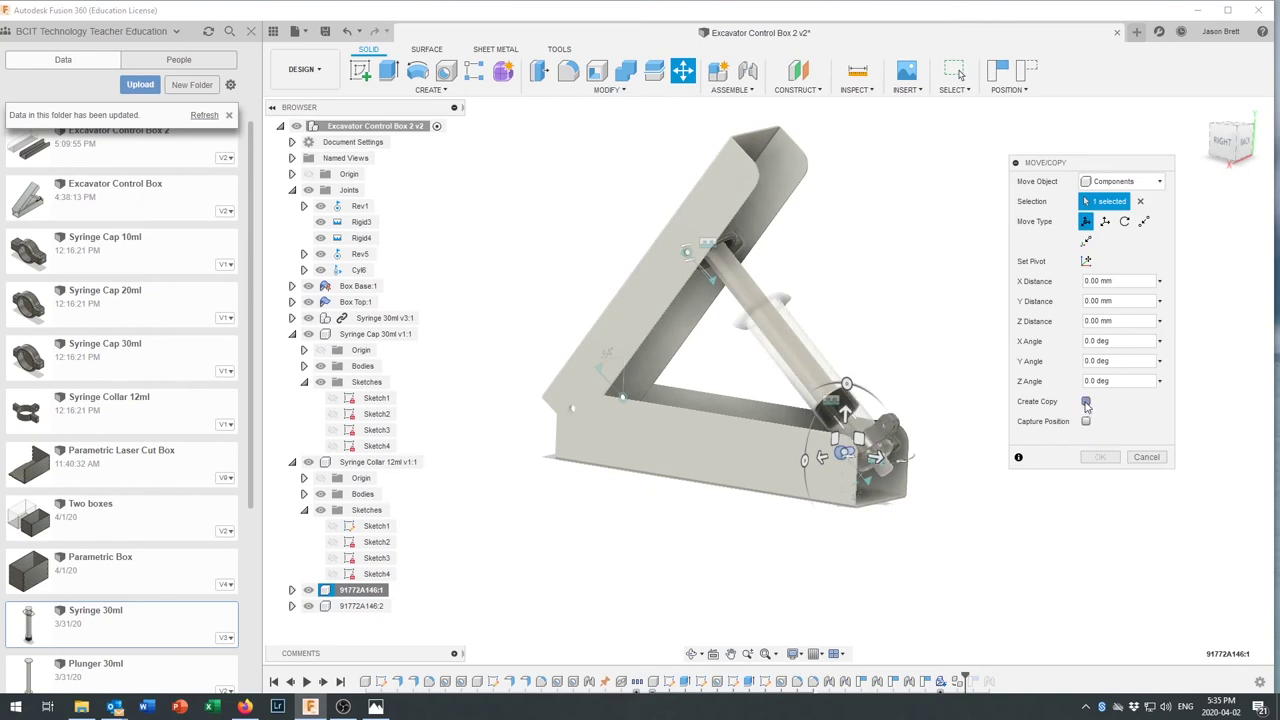
{"action": "middle_click_drag", "start_coordinate": [1053, 434], "coordinate": [853, 440], "text": "shift"}
{"action": "left_click_drag", "start_coordinate": [852, 343], "coordinate": [835, 155]}
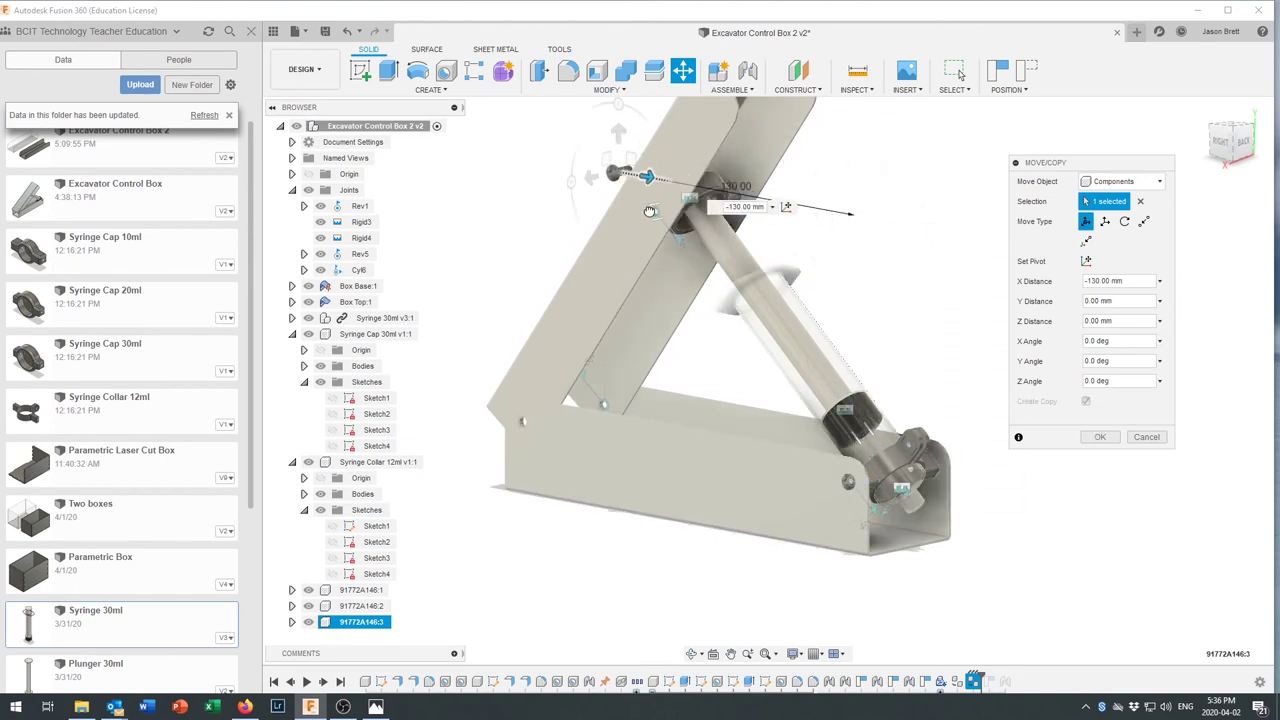
{"action": "middle_click_drag", "start_coordinate": [680, 228], "coordinate": [744, 321], "text": "shift"}
{"action": "scroll", "coordinate": [744, 321], "scroll_direction": "up", "scroll_amount": 4}
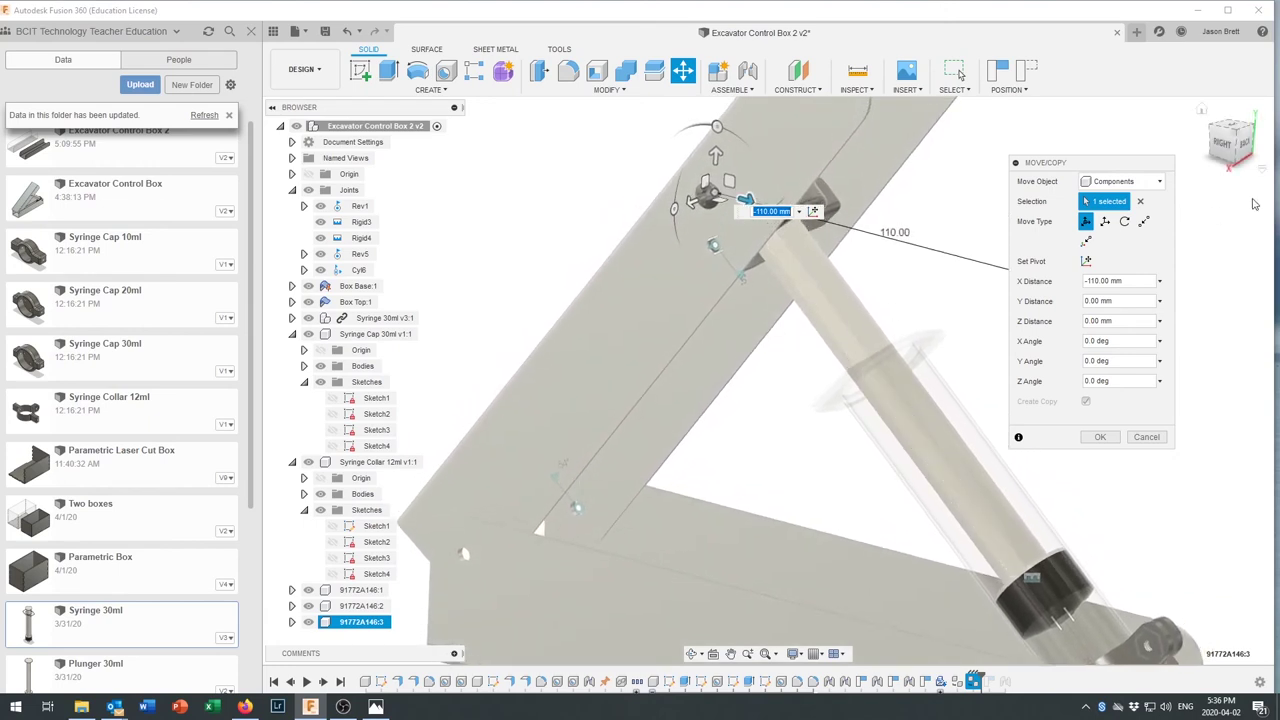
Fine-position the third screw freehand in the box top's syringe collar hole, ending with offsets of about 0.1, 0.7 and -2.1 mm in X, Y and Z
{"action": "left_click", "coordinate": [1224, 146]}
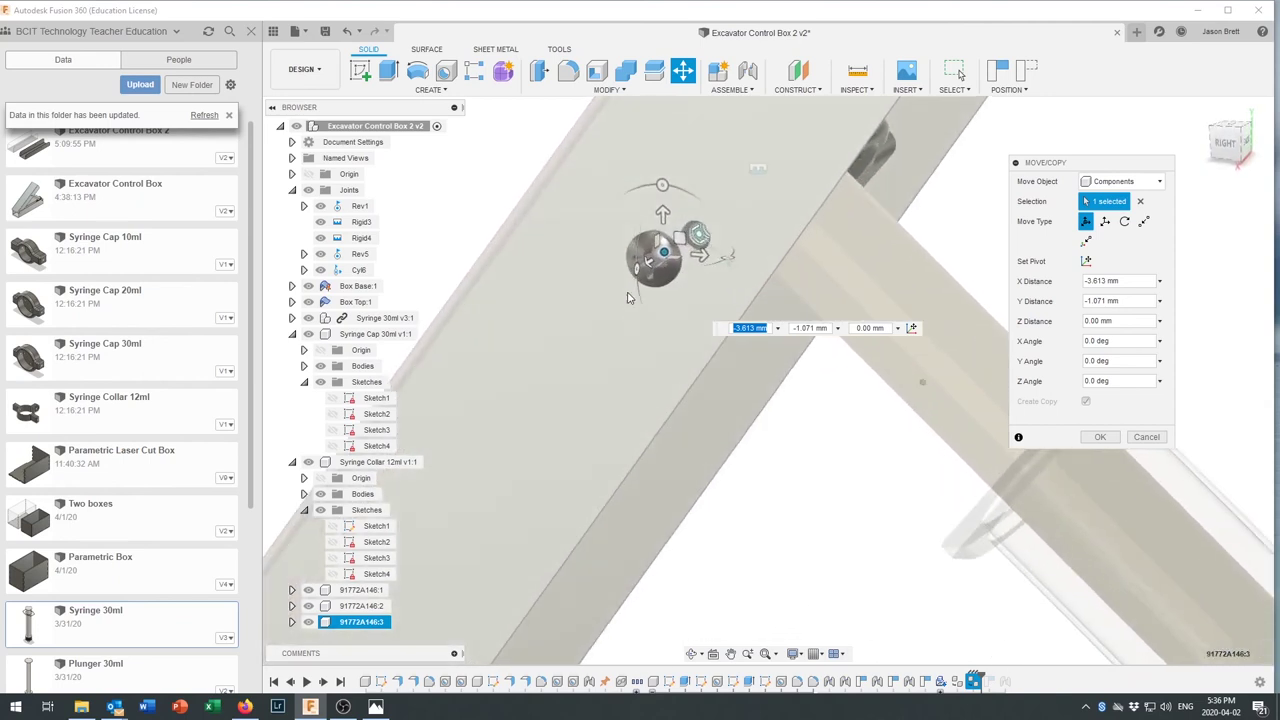
{"action": "left_click_drag", "start_coordinate": [631, 242], "coordinate": [734, 157]}
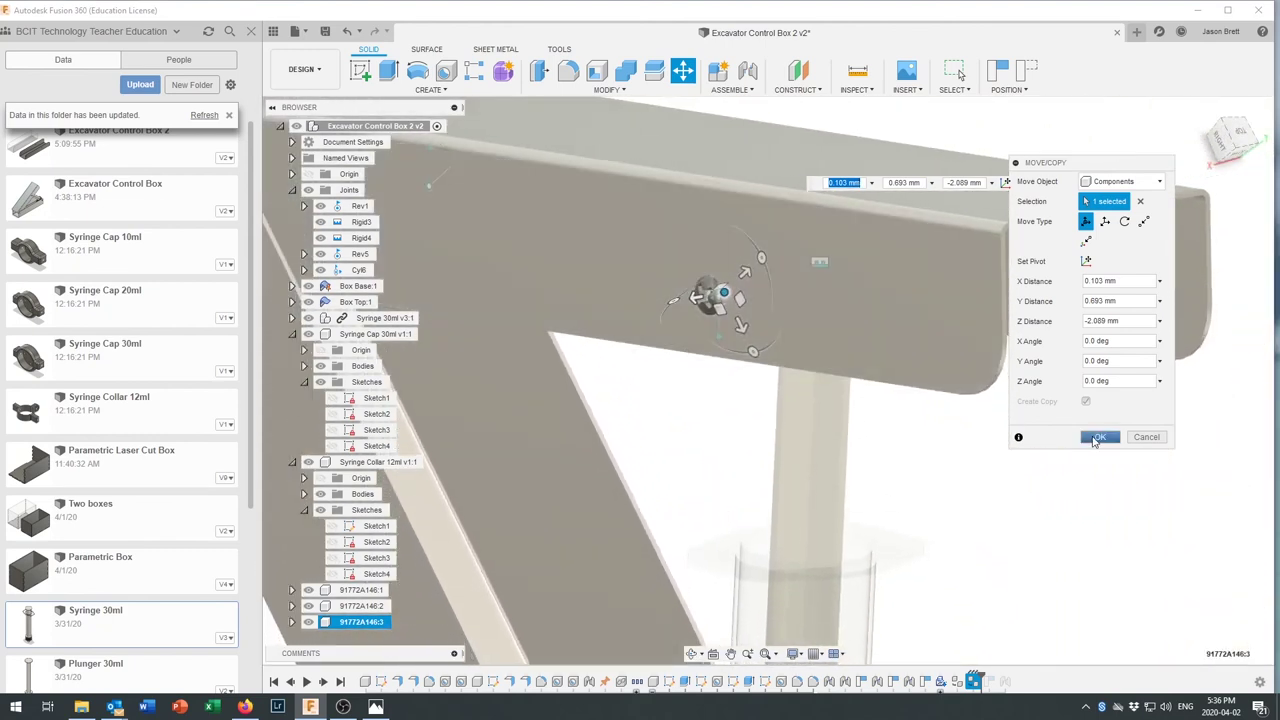
{"action": "left_click", "coordinate": [1097, 440]}
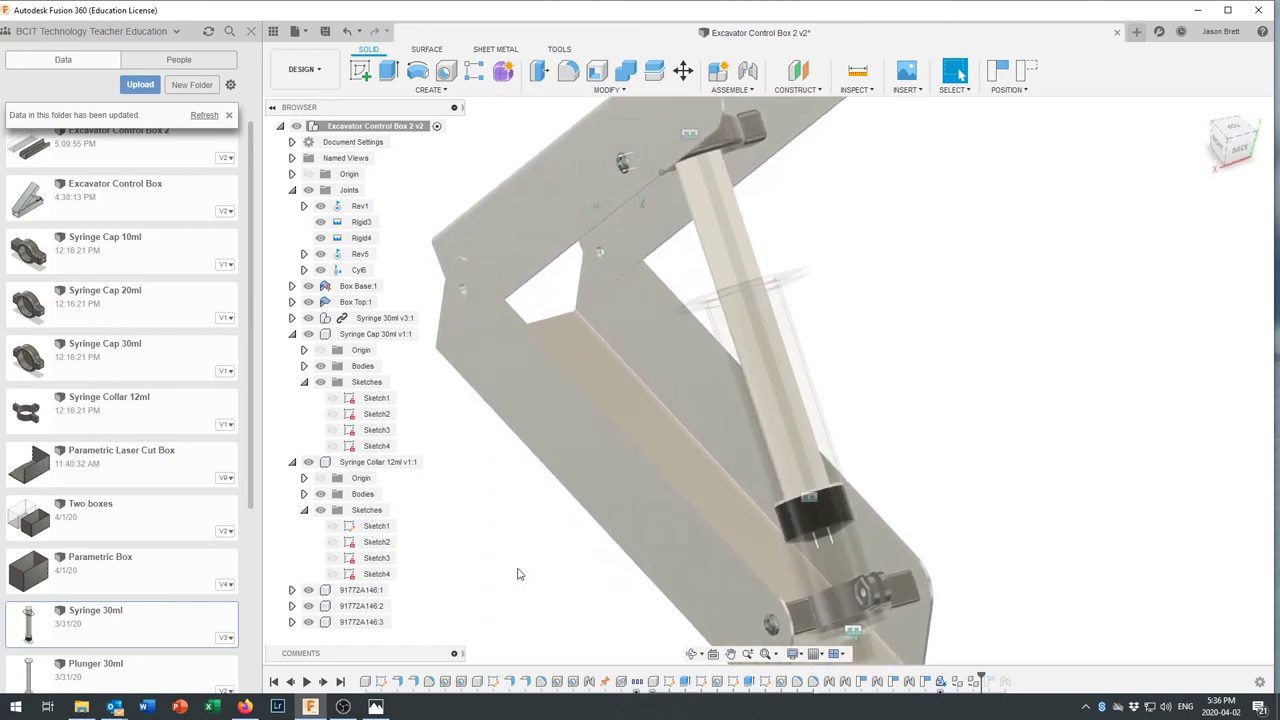
Copy the box top screw -60 mm in Z, rotate the copy 180 degrees about Y, and move it -18 mm in Z into the opposite collar hole
{"action": "right_click", "coordinate": [361, 622]}
{"action": "left_click", "coordinate": [396, 236]}
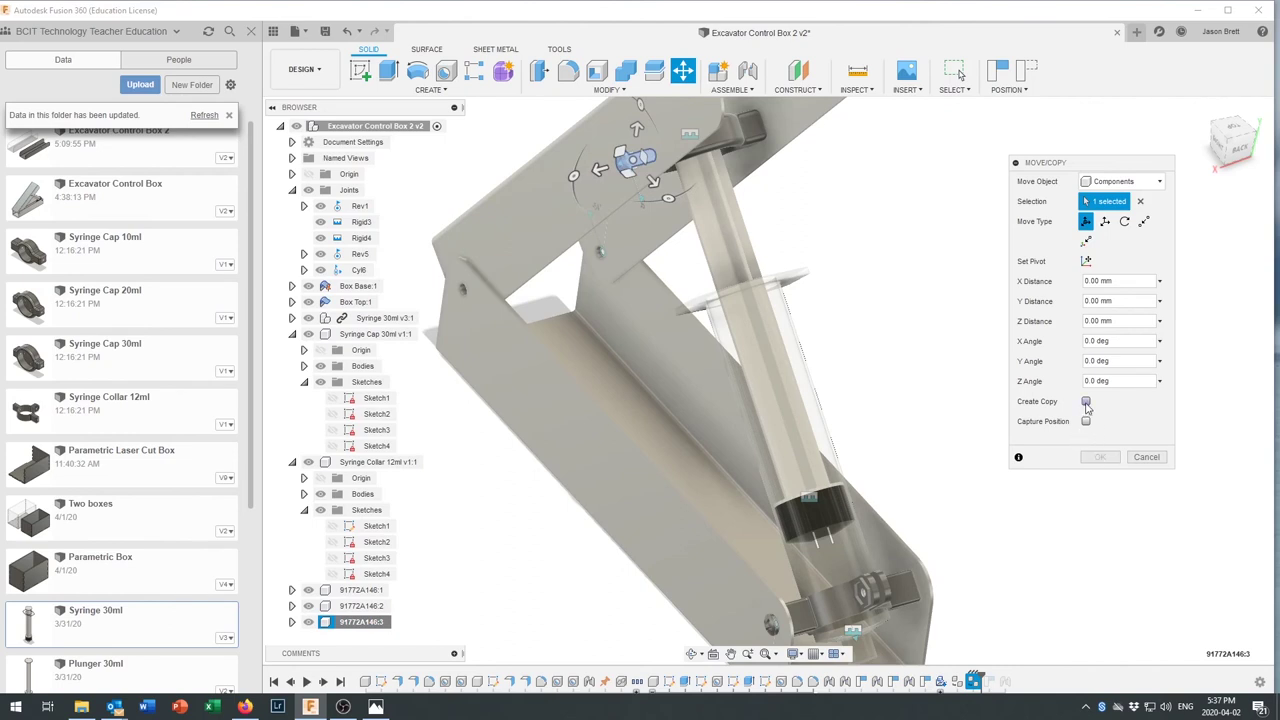
{"action": "middle_click_drag", "start_coordinate": [760, 330], "coordinate": [629, 179], "text": "shift"}
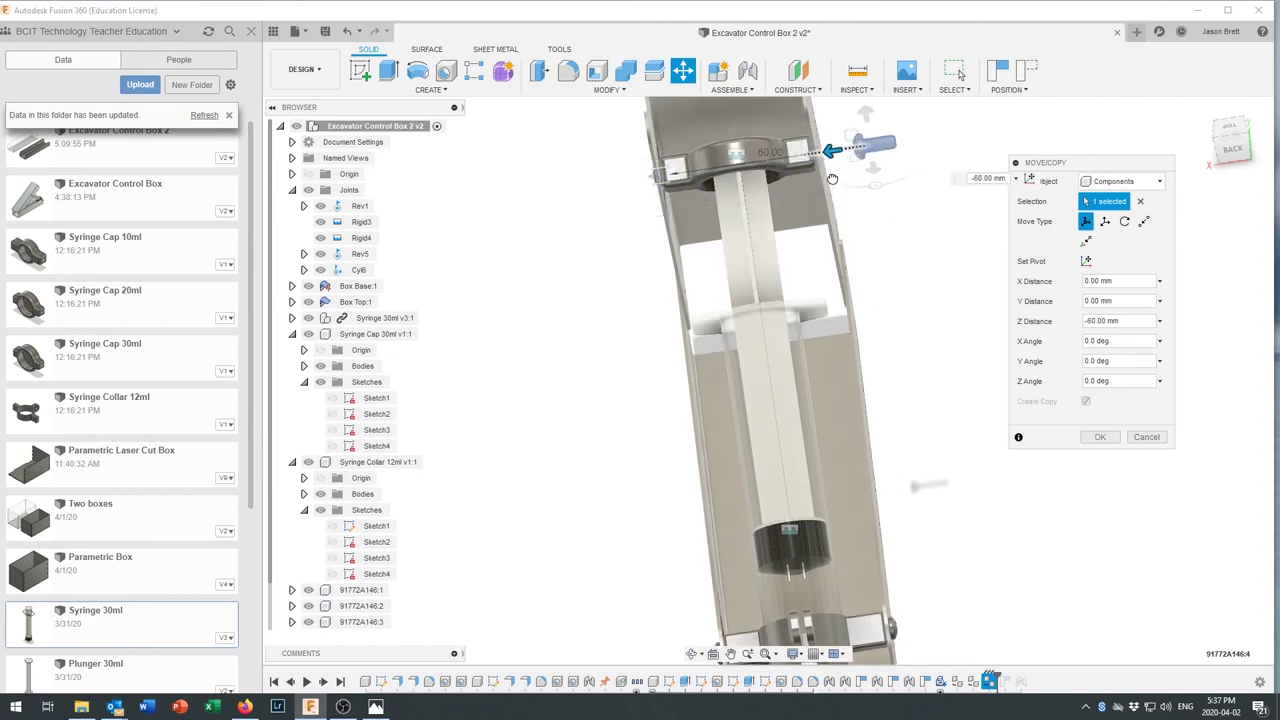
{"action": "middle_click_drag", "start_coordinate": [875, 183], "coordinate": [832, 168], "text": "shift"}
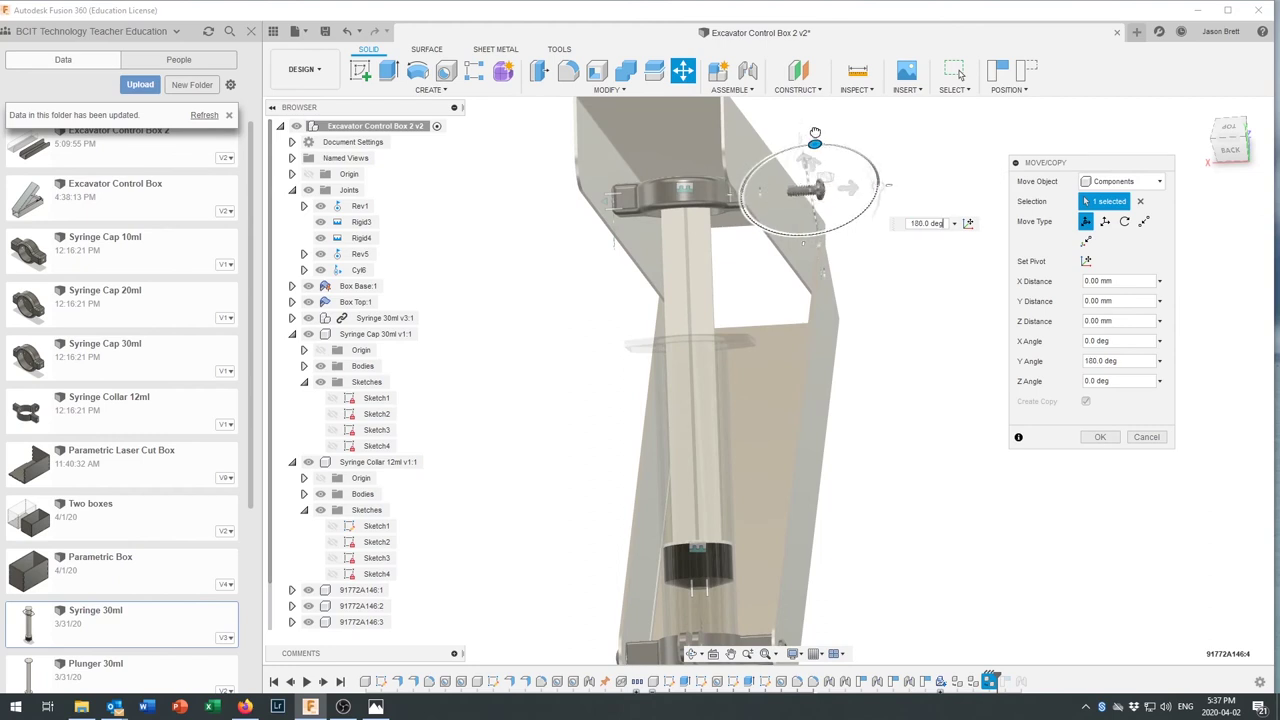
{"action": "middle_click_drag", "start_coordinate": [815, 133], "coordinate": [891, 166], "text": "shift"}
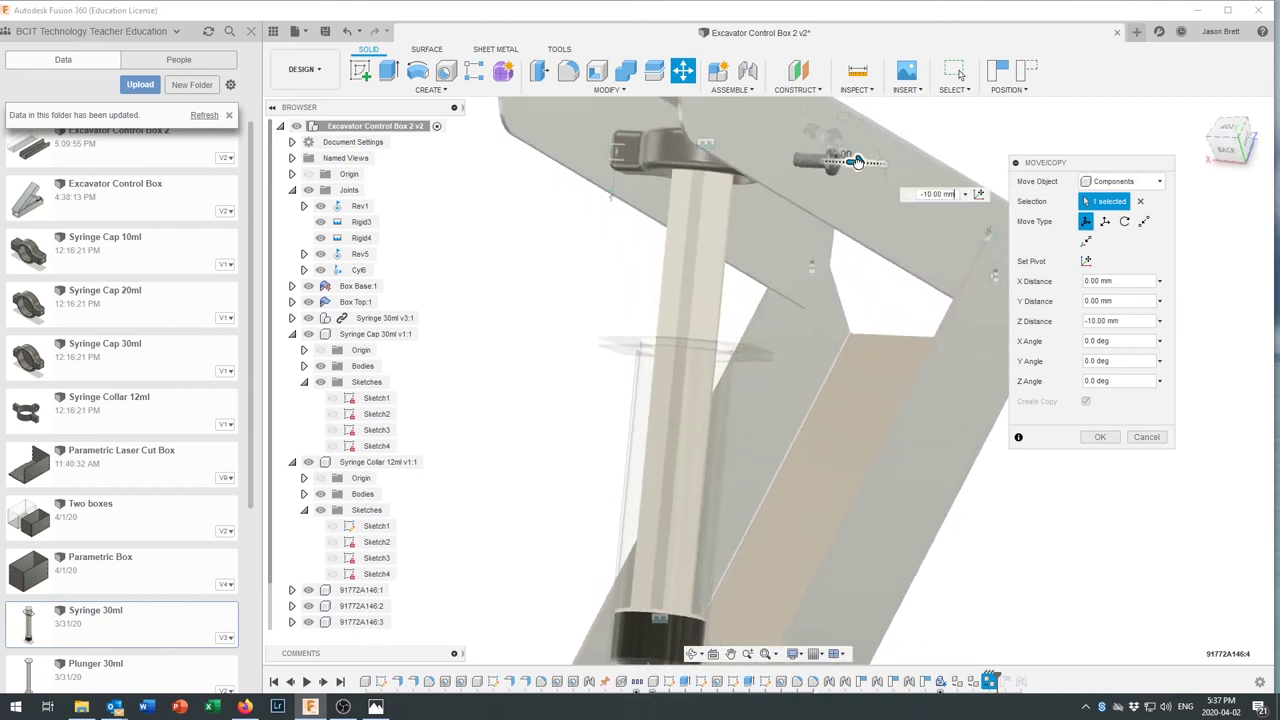
{"action": "middle_click_drag", "start_coordinate": [820, 162], "coordinate": [660, 258], "text": "shift"}
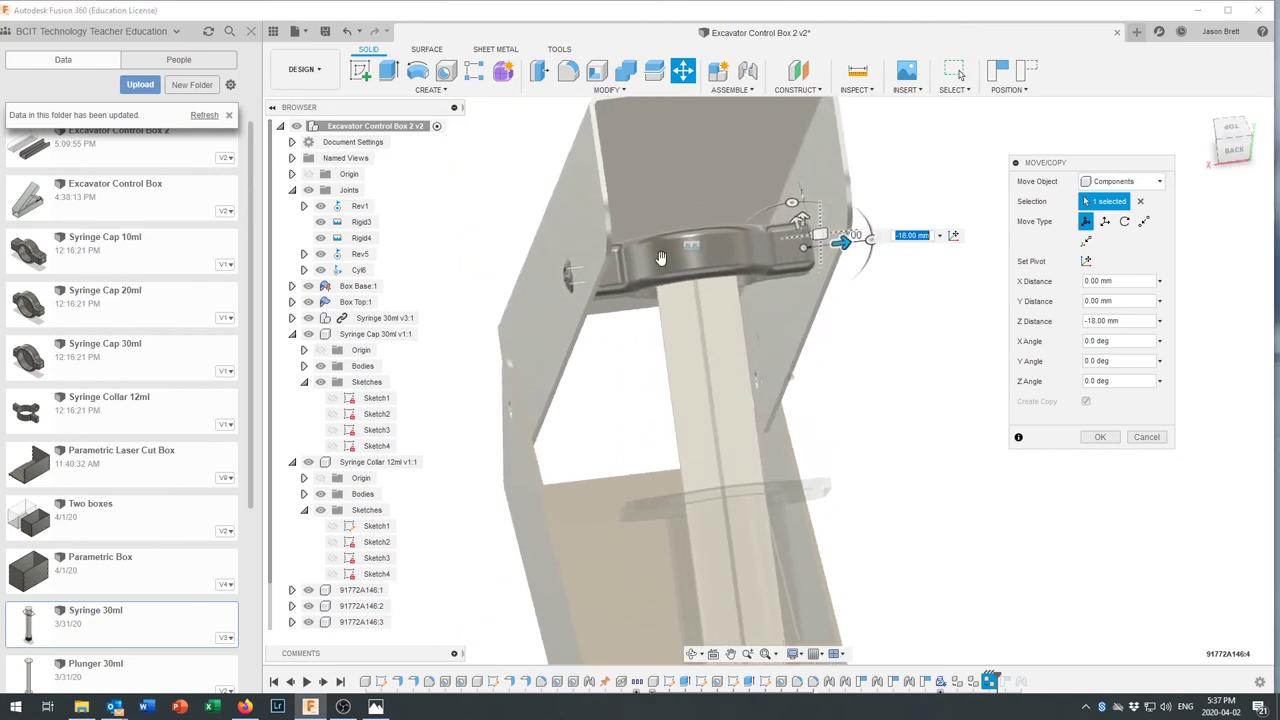
{"action": "left_click", "coordinate": [1099, 437]}
Swing the box top down about its hinge to test how the inserted screws behave with the mechanism's motion
{"action": "middle_click_drag", "start_coordinate": [1097, 437], "coordinate": [741, 186], "text": "shift"}
{"action": "left_click_drag", "start_coordinate": [747, 173], "coordinate": [878, 218]}
{"action": "left_click_drag", "start_coordinate": [905, 120], "coordinate": [744, 96]}
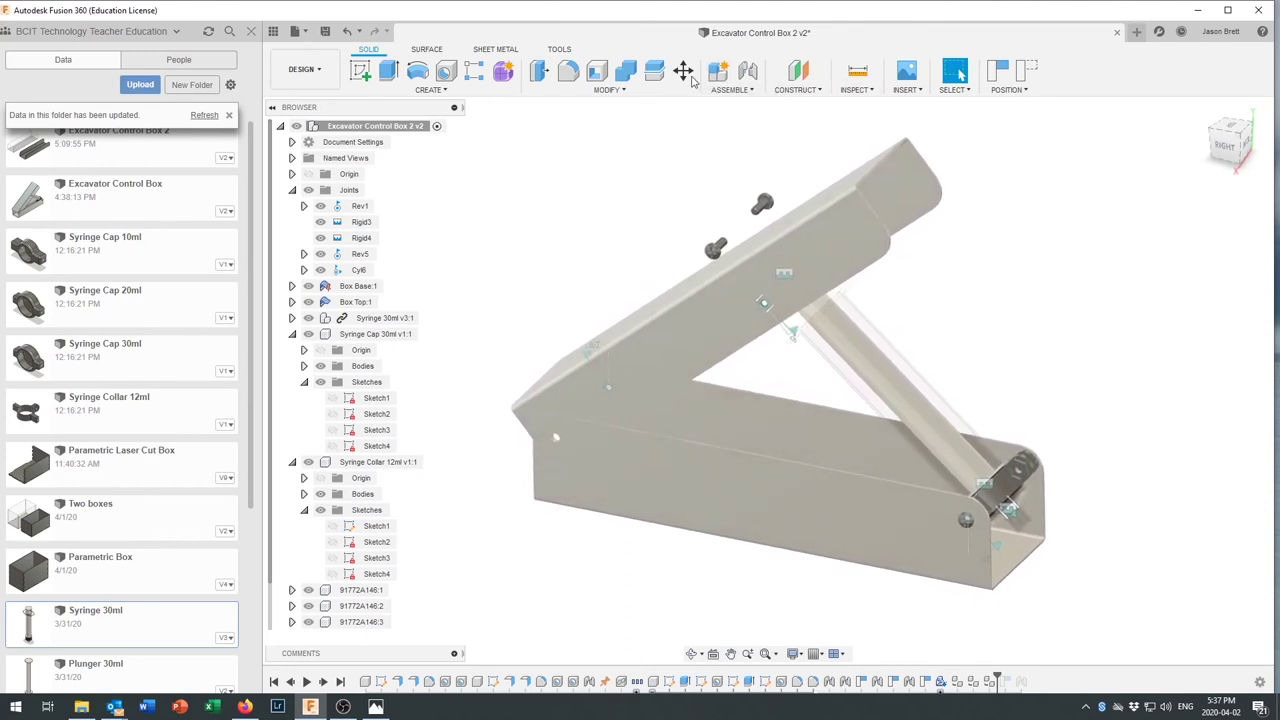
Capture the moved components' position and add a joint snapping the first loose box top screw to its syringe collar hole
{"action": "left_click", "coordinate": [749, 72]}
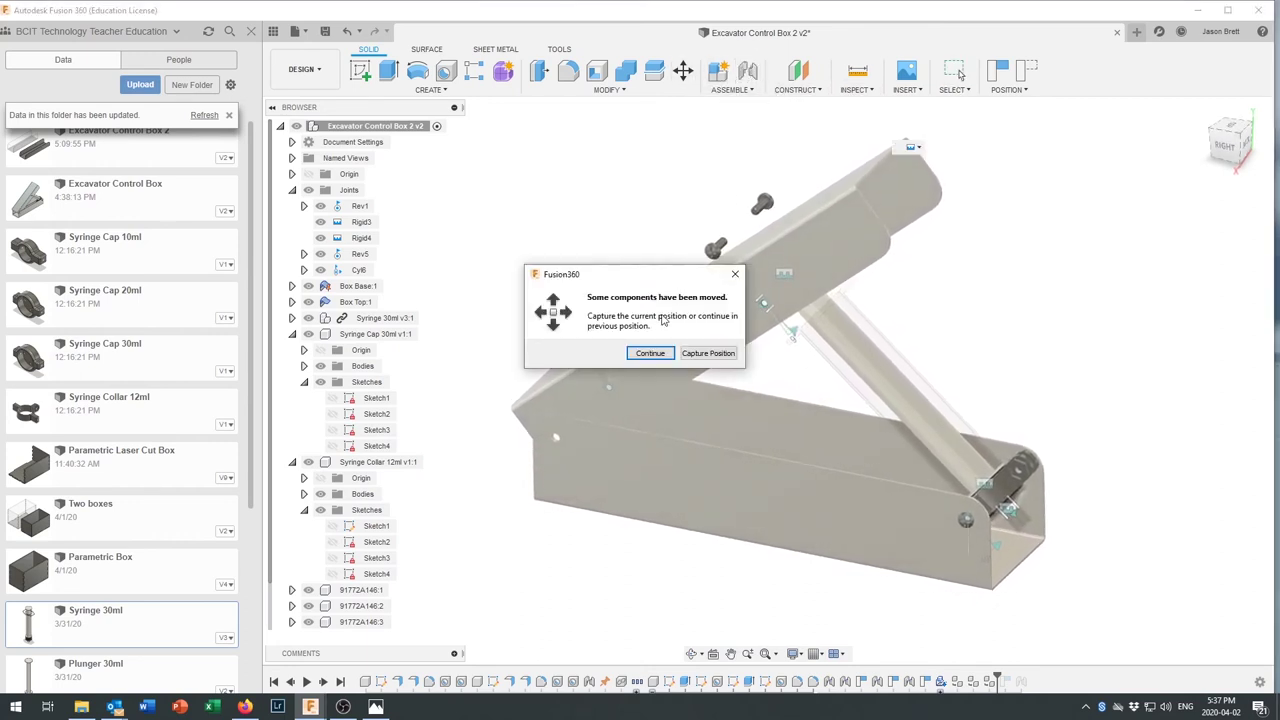
{"action": "left_click", "coordinate": [707, 353]}
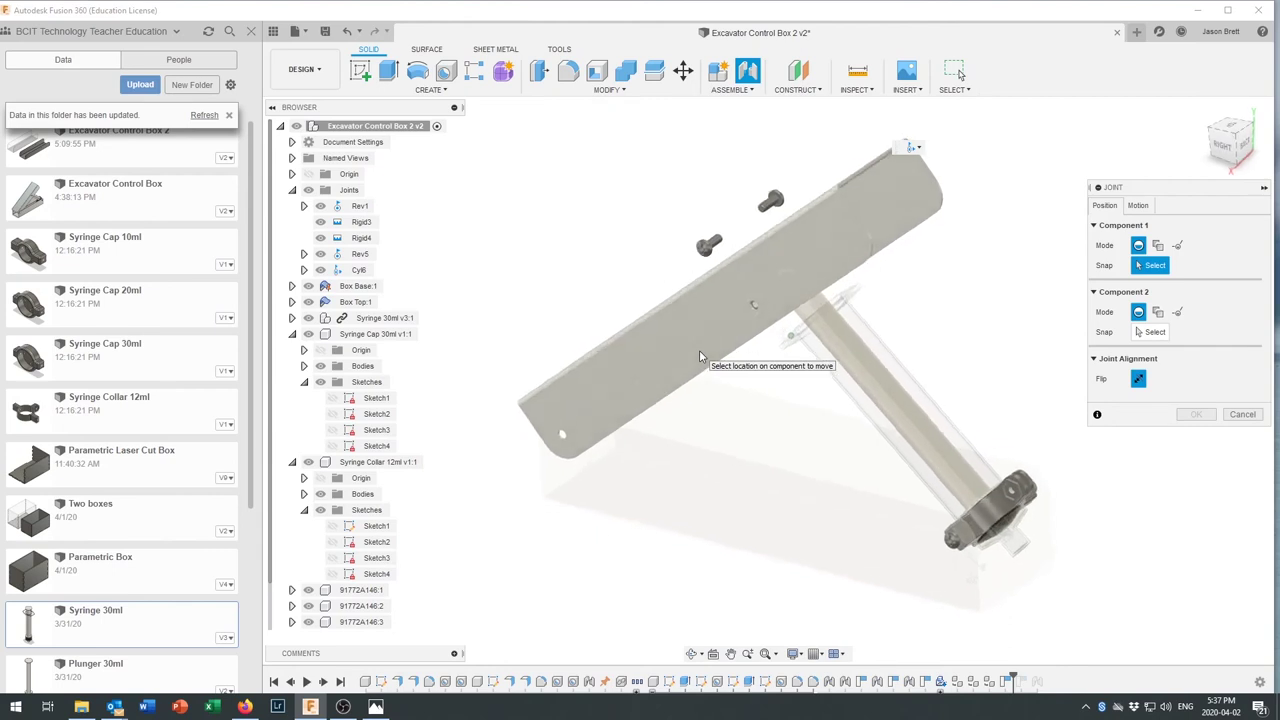
{"action": "scroll", "coordinate": [752, 167], "scroll_direction": "up", "scroll_amount": 4}
{"action": "middle_click_drag", "start_coordinate": [752, 167], "coordinate": [648, 431], "text": "shift"}
{"action": "left_click", "coordinate": [733, 207]}
{"action": "scroll", "coordinate": [648, 429], "scroll_direction": "up", "scroll_amount": 6}
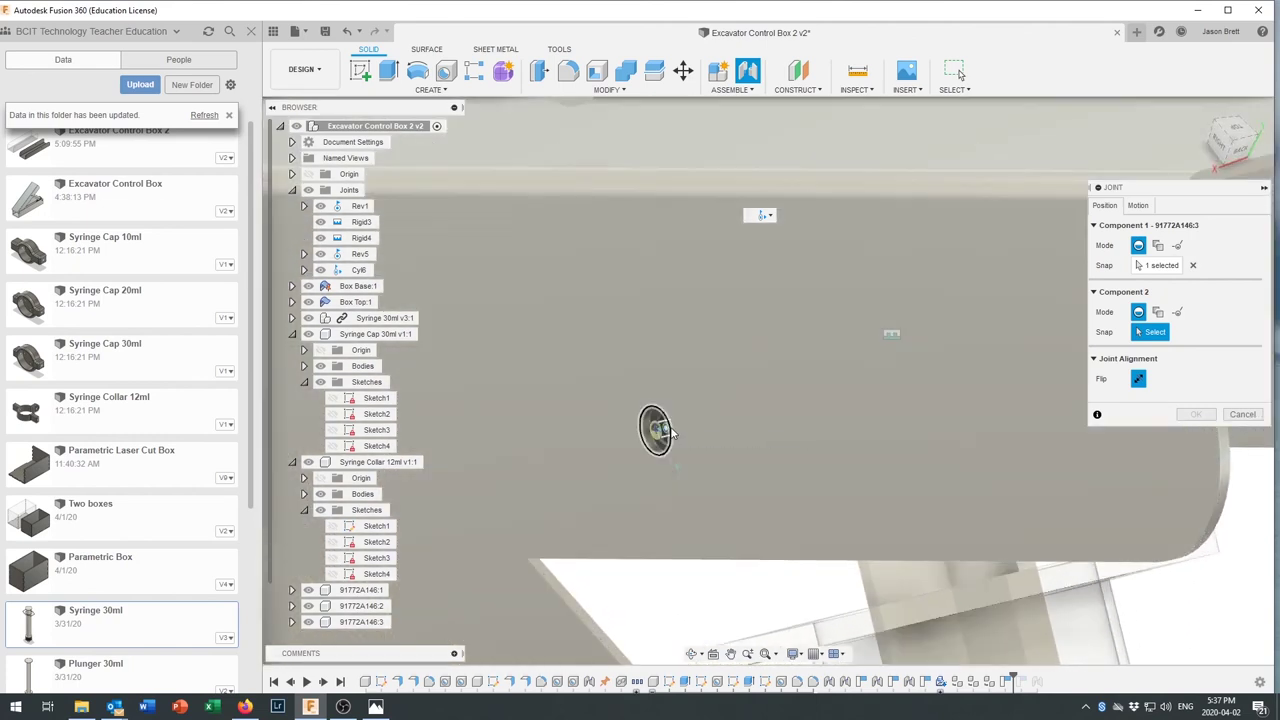
{"action": "left_click", "coordinate": [671, 431]}
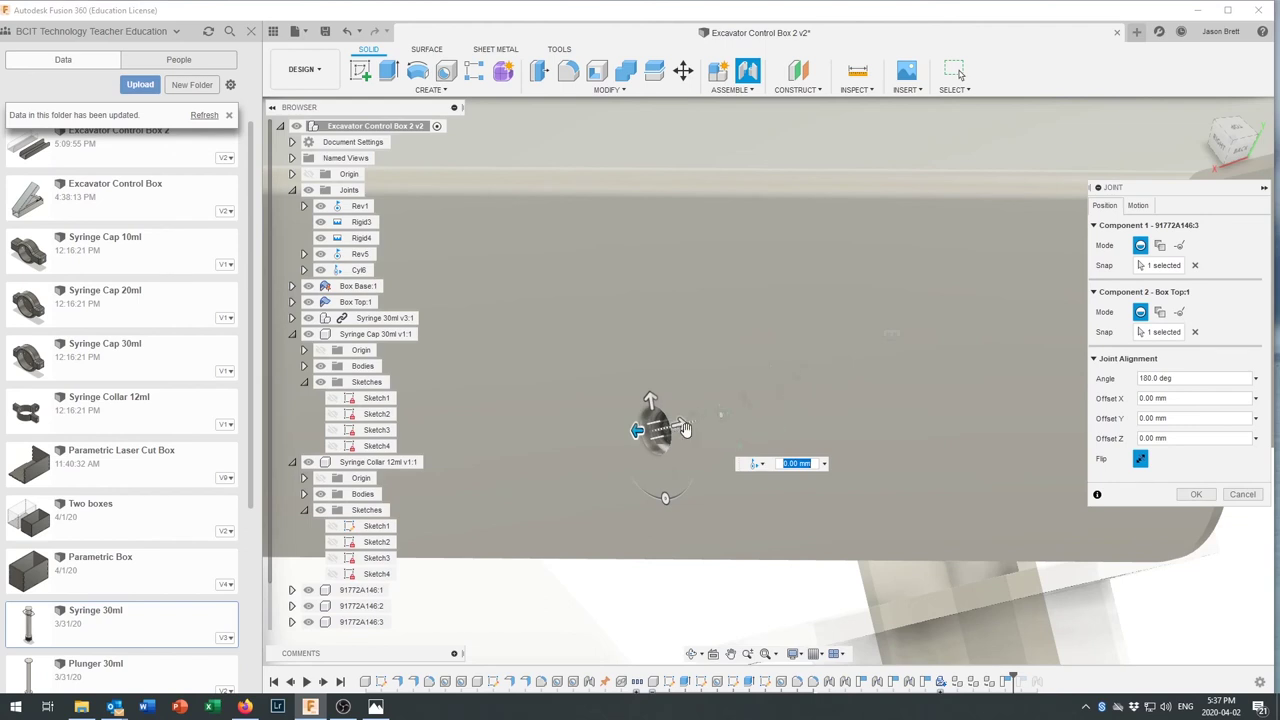
Set the motion type of the screw's joint to Rigid and accept the joint
{"action": "left_click", "coordinate": [1140, 206]}
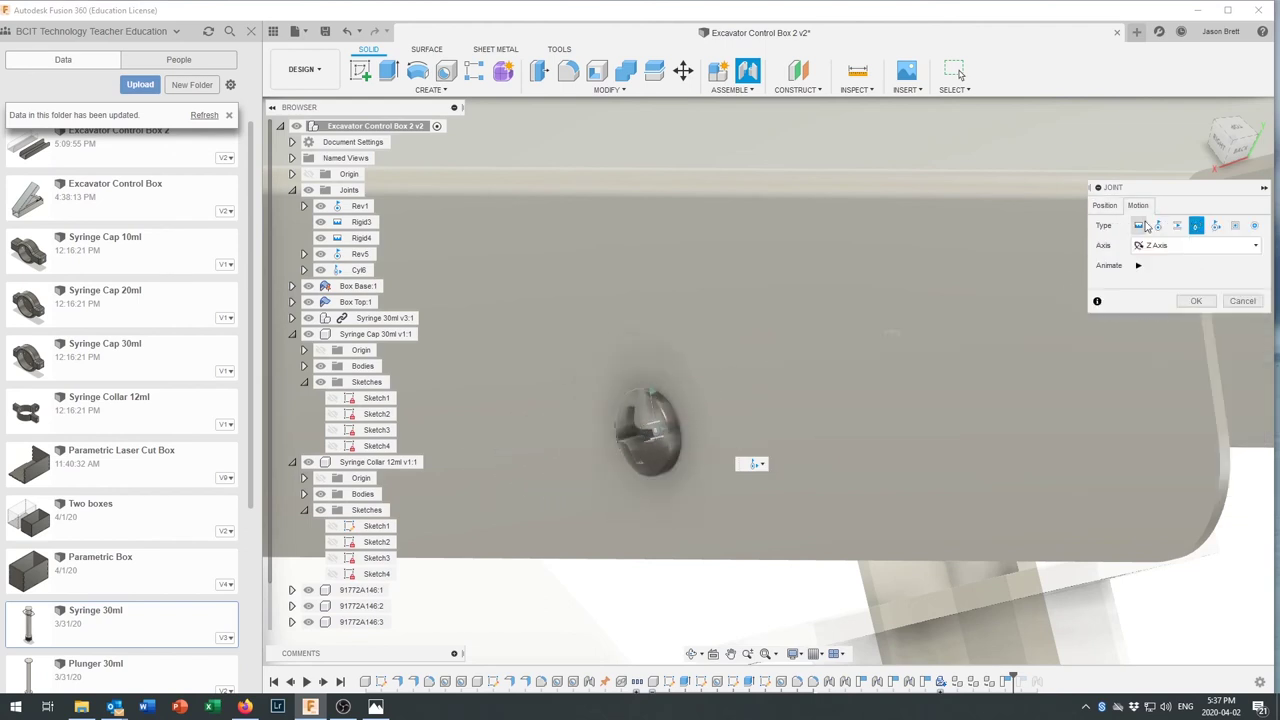
{"action": "left_click", "coordinate": [1137, 227]}
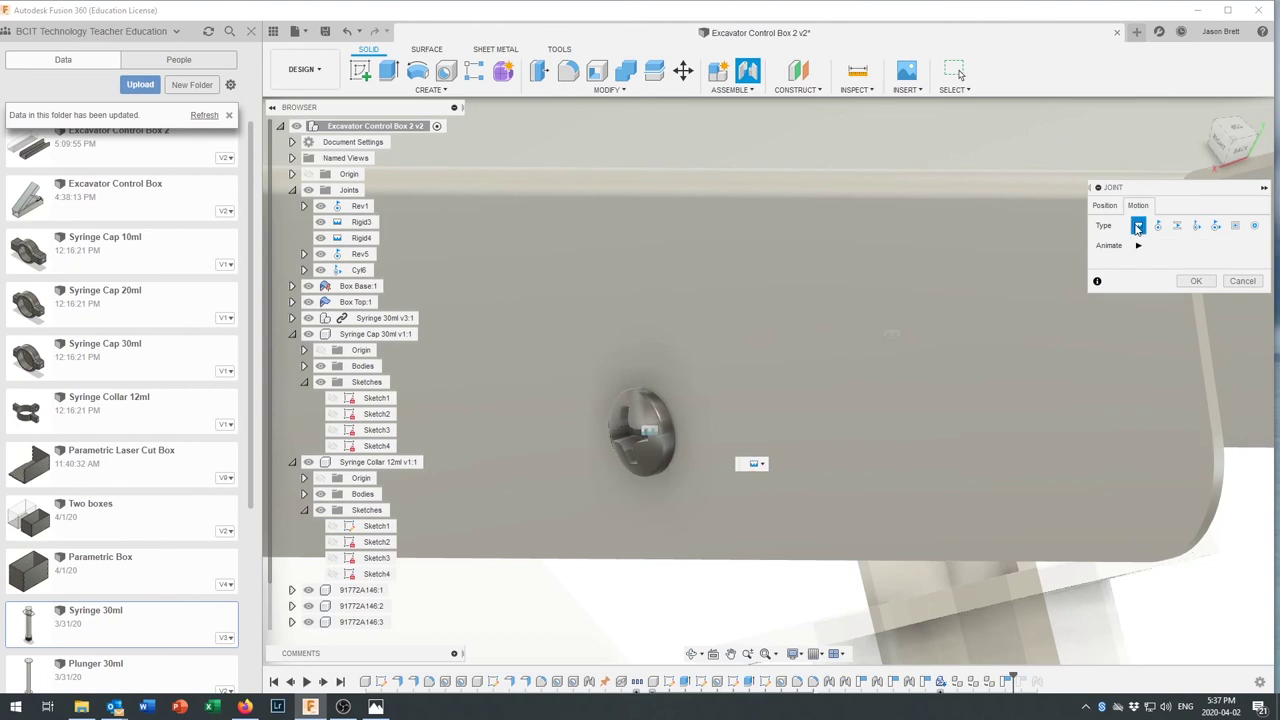
{"action": "left_click", "coordinate": [1194, 282]}
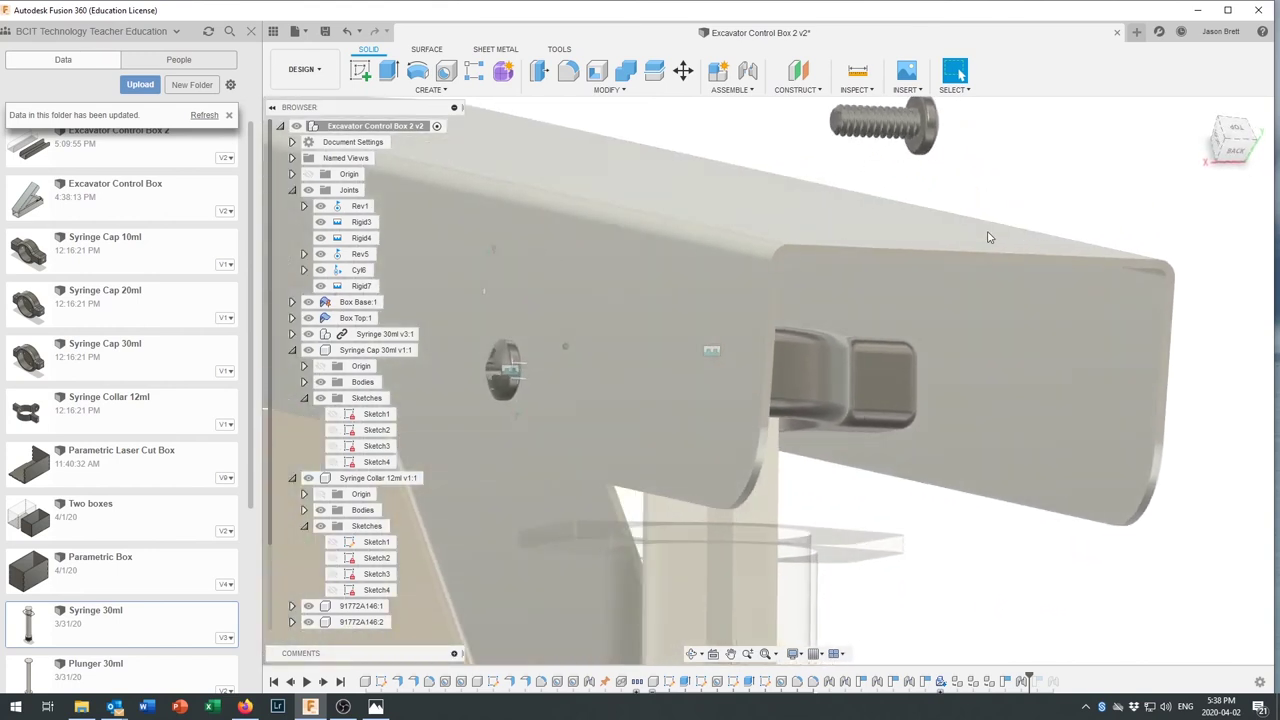
Join the remaining loose screw rigidly to the opposite syringe collar hole in the box top
{"action": "left_click", "coordinate": [752, 78]}
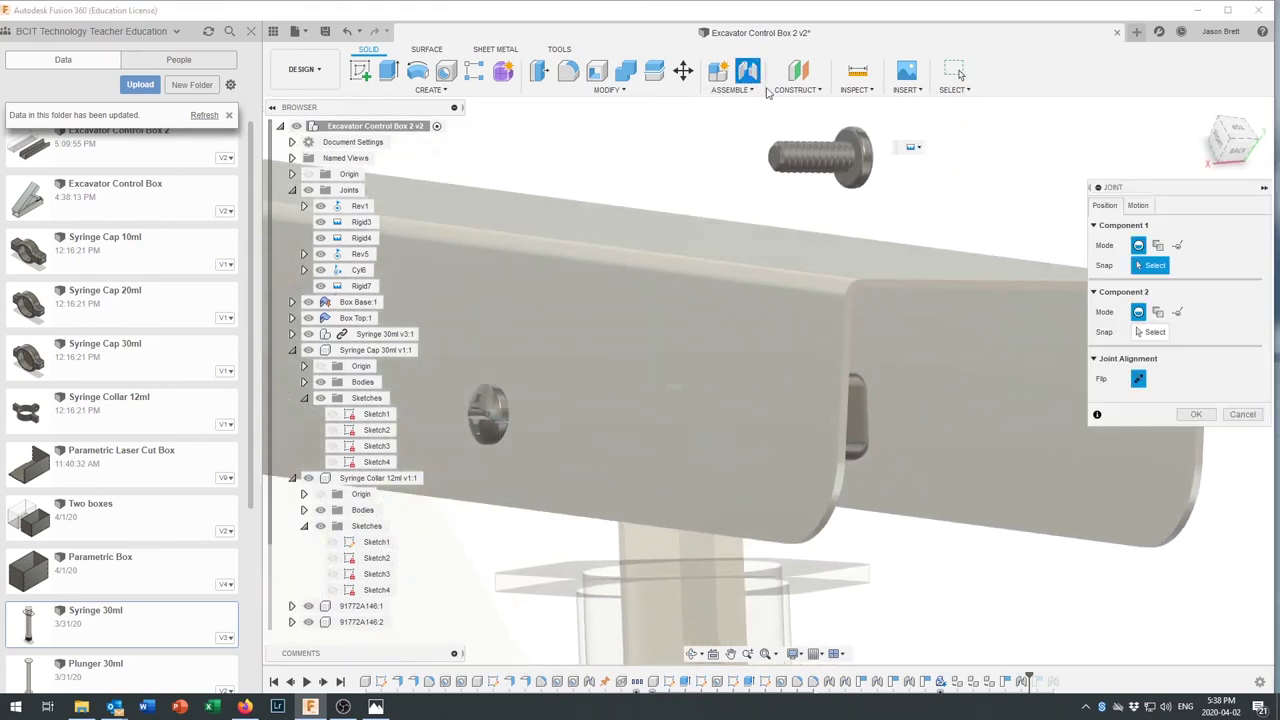
{"action": "left_click", "coordinate": [858, 168]}
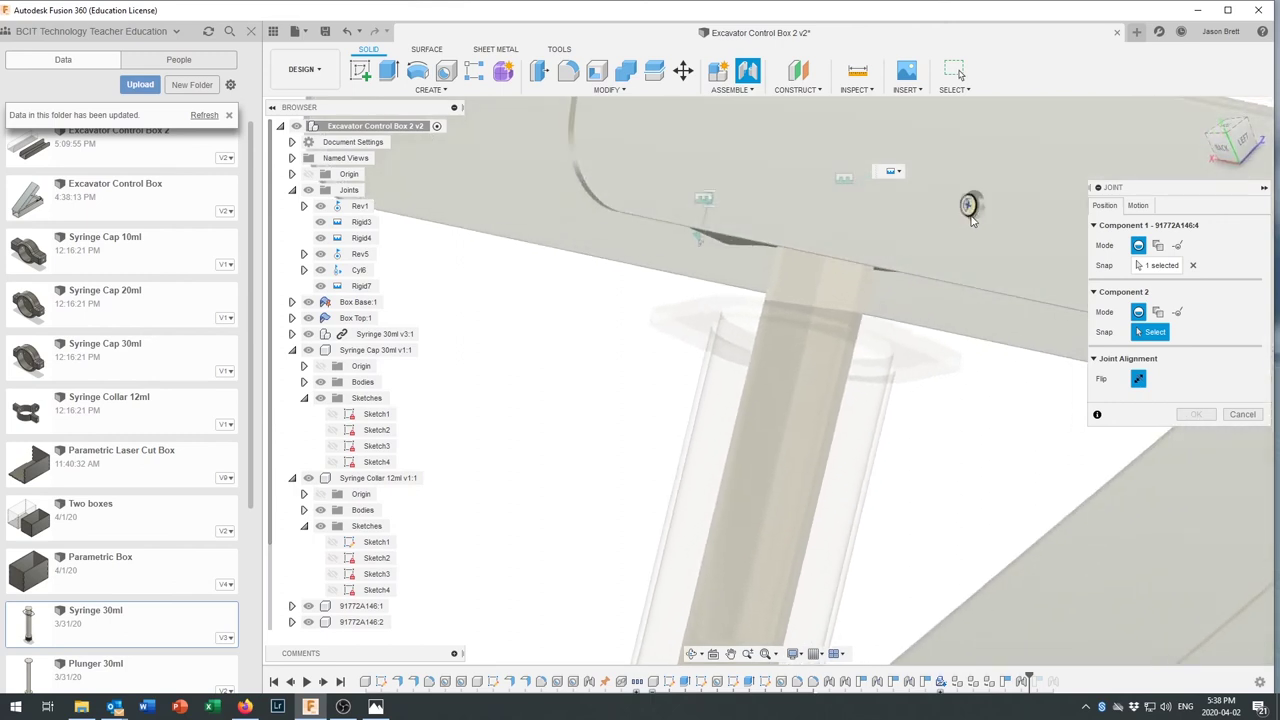
{"action": "left_click", "coordinate": [968, 220]}
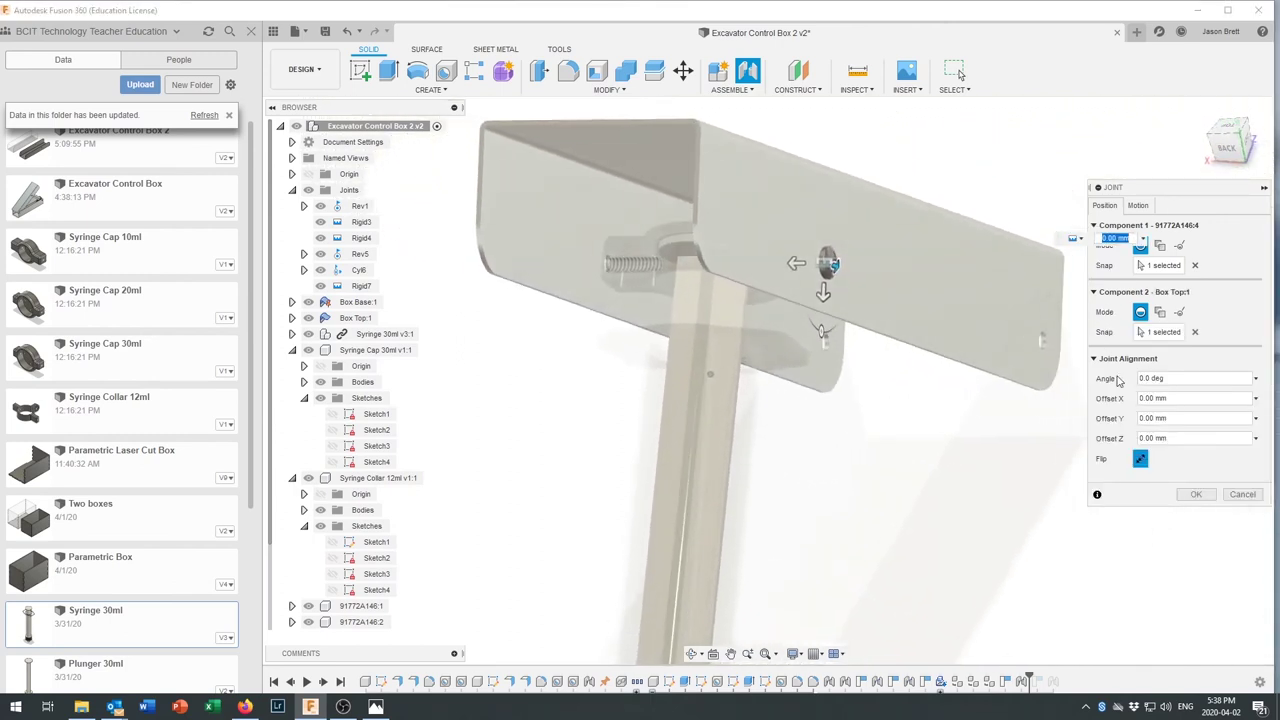
{"action": "left_click", "coordinate": [1203, 495]}
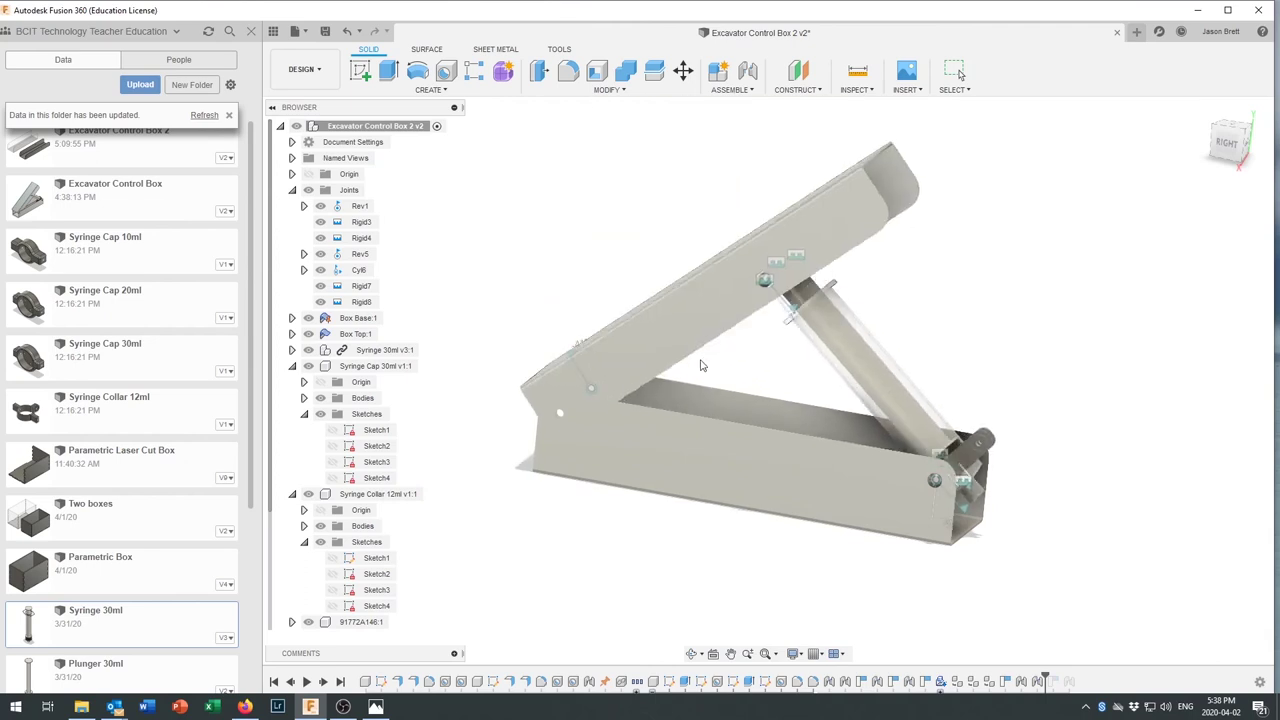
{"action": "key", "text": "Escape"}
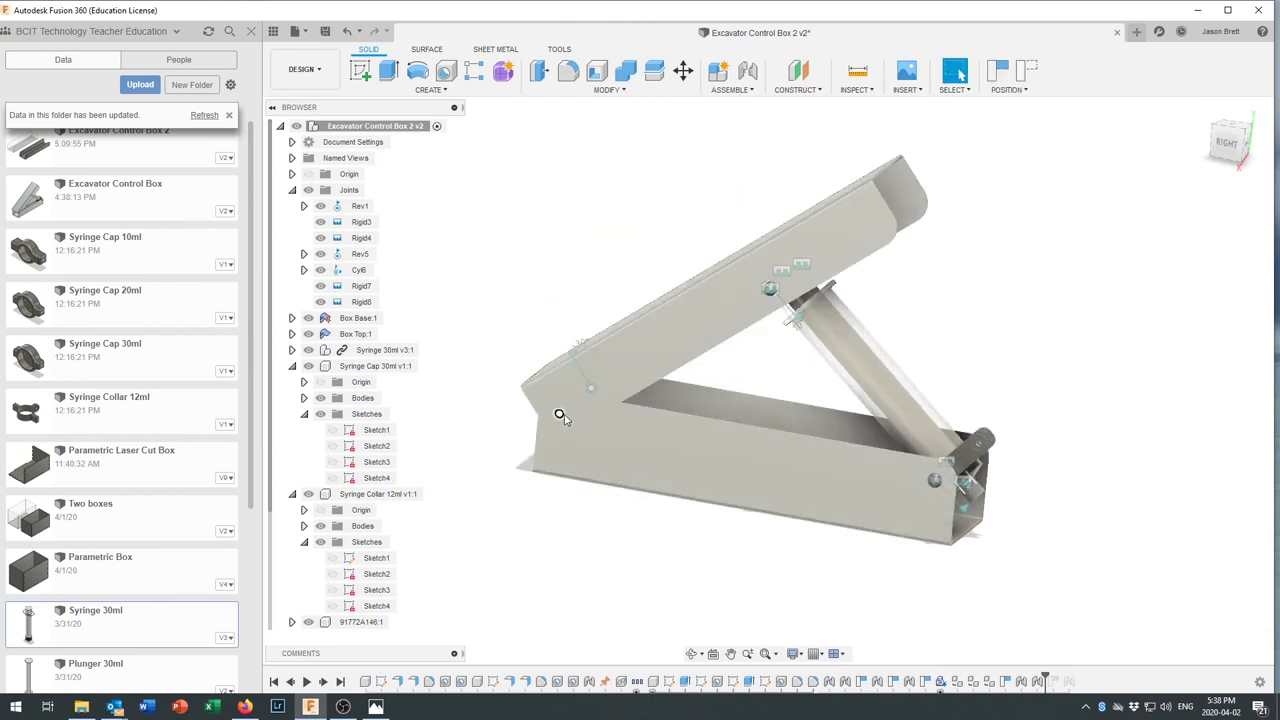
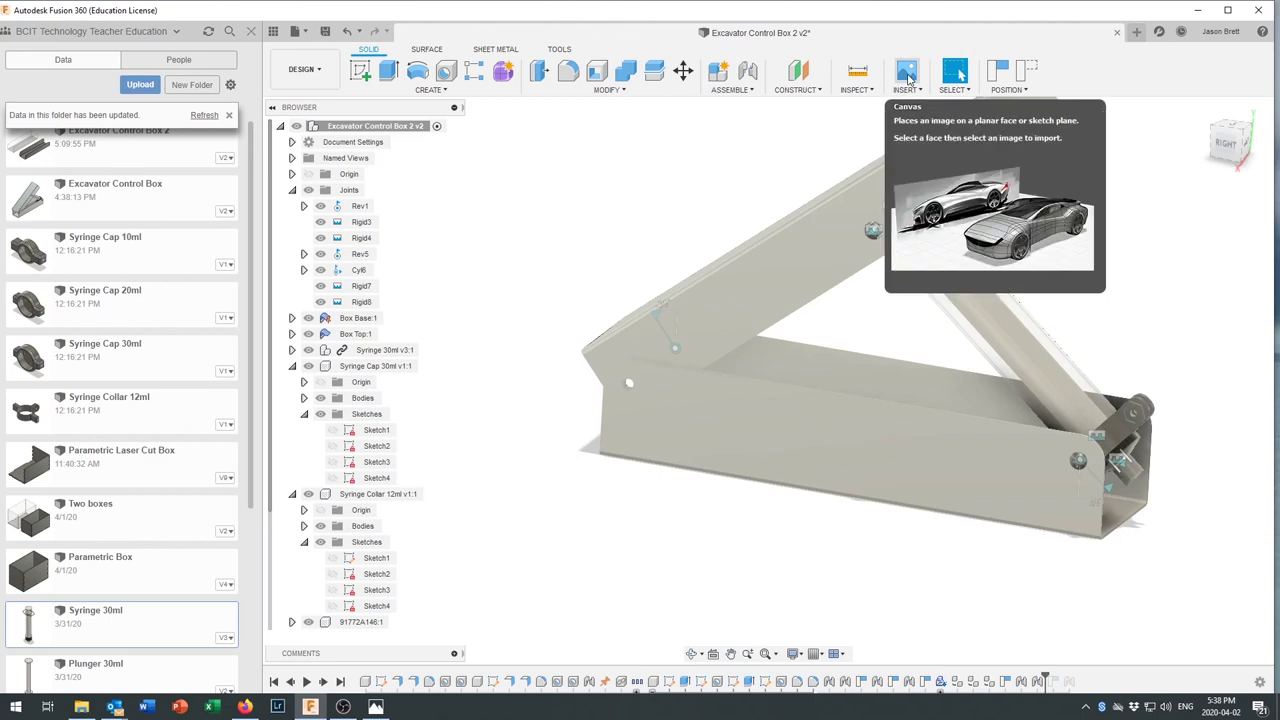
Open the McMaster-Carr component catalogue and search it for pop rivets
{"action": "left_click", "coordinate": [907, 90]}
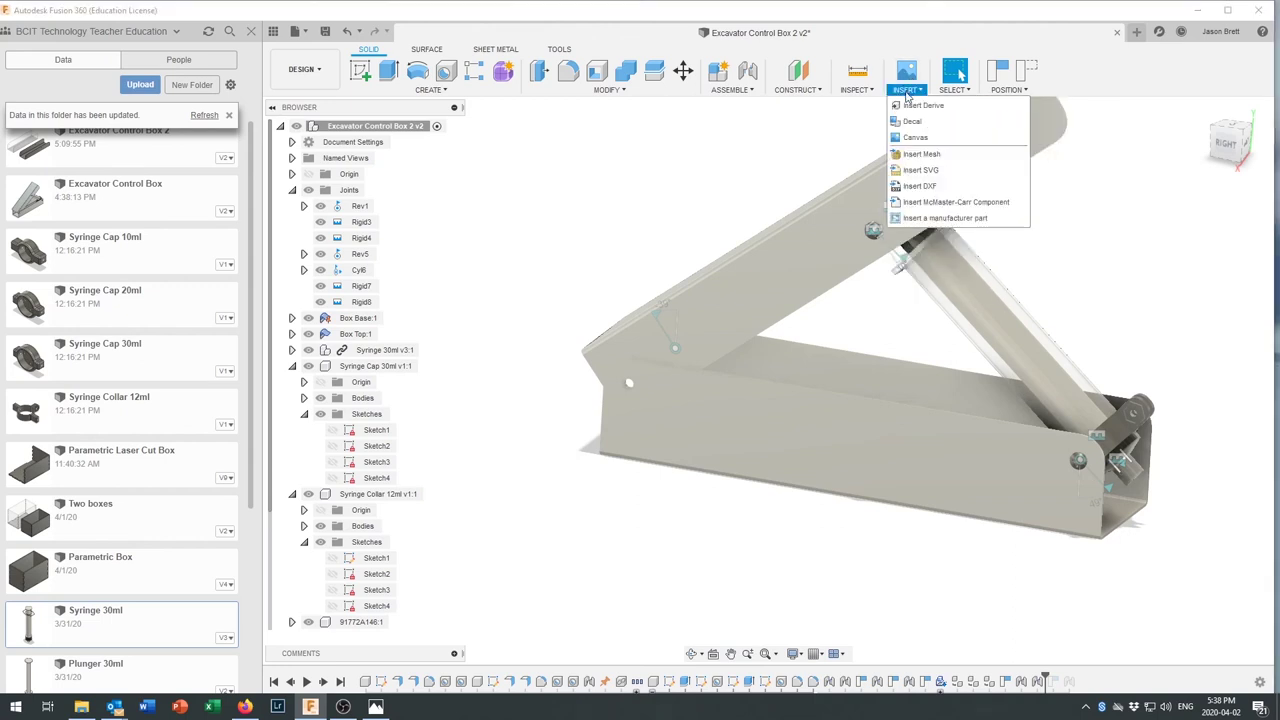
{"action": "left_click", "coordinate": [958, 202]}
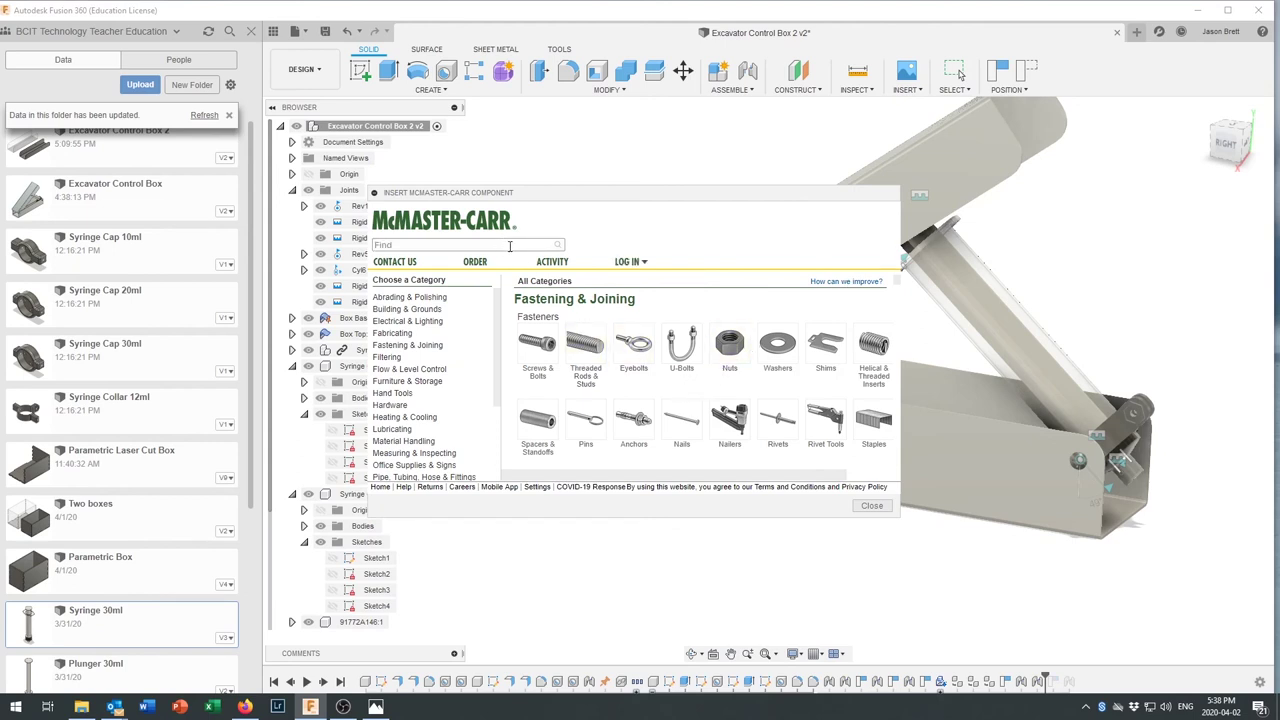
{"action": "type", "text": "pop"}
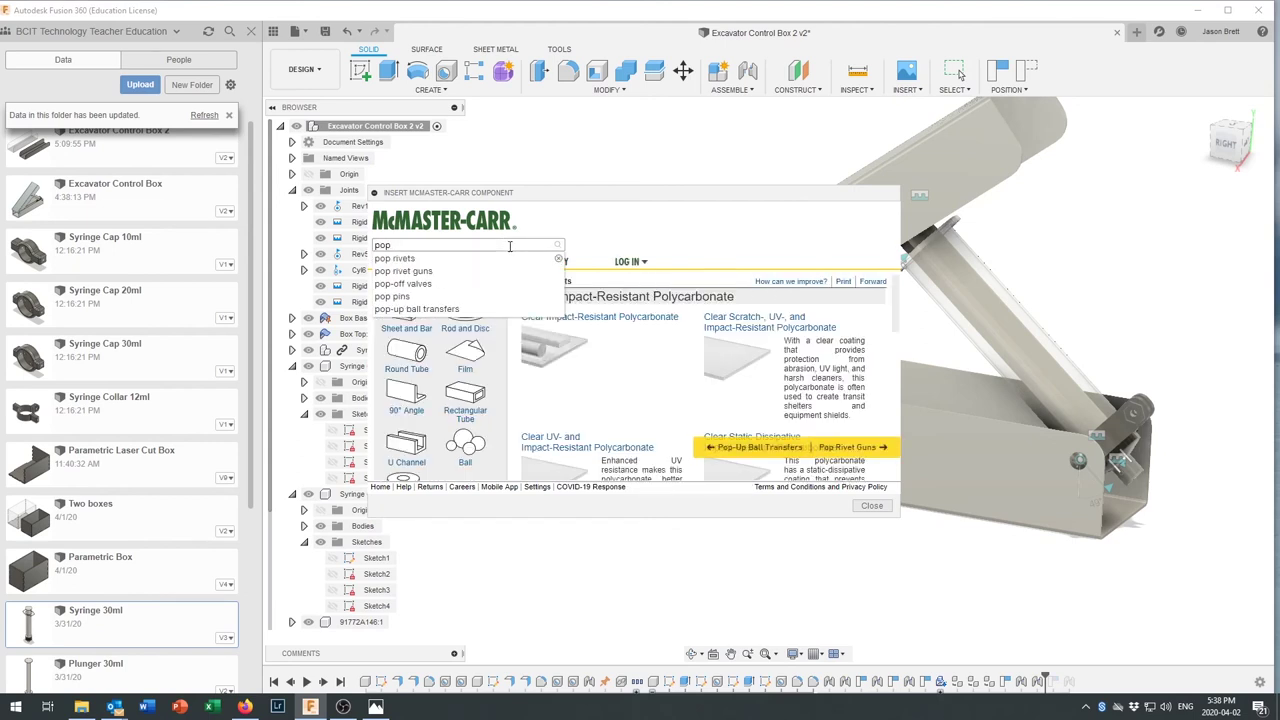
{"action": "left_click", "coordinate": [398, 258]}
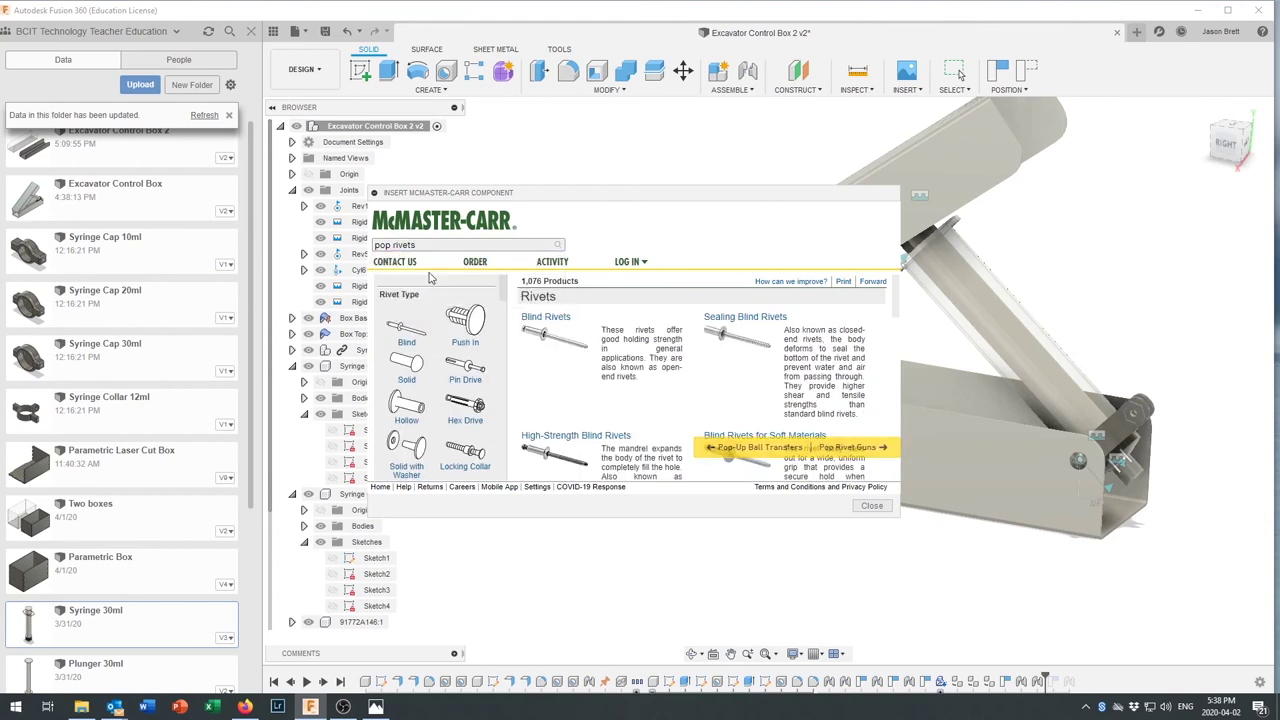
Browse the rivet types and open Blind Rivets, choosing the Aluminum Domed Head Blind Rivets
{"action": "scroll", "coordinate": [618, 392], "scroll_direction": "down", "scroll_amount": 3}
{"action": "scroll", "coordinate": [618, 392], "scroll_direction": "up", "scroll_amount": 3}
{"action": "scroll", "coordinate": [618, 392], "scroll_direction": "down", "scroll_amount": 1}
{"action": "scroll", "coordinate": [618, 390], "scroll_direction": "down", "scroll_amount": 5}
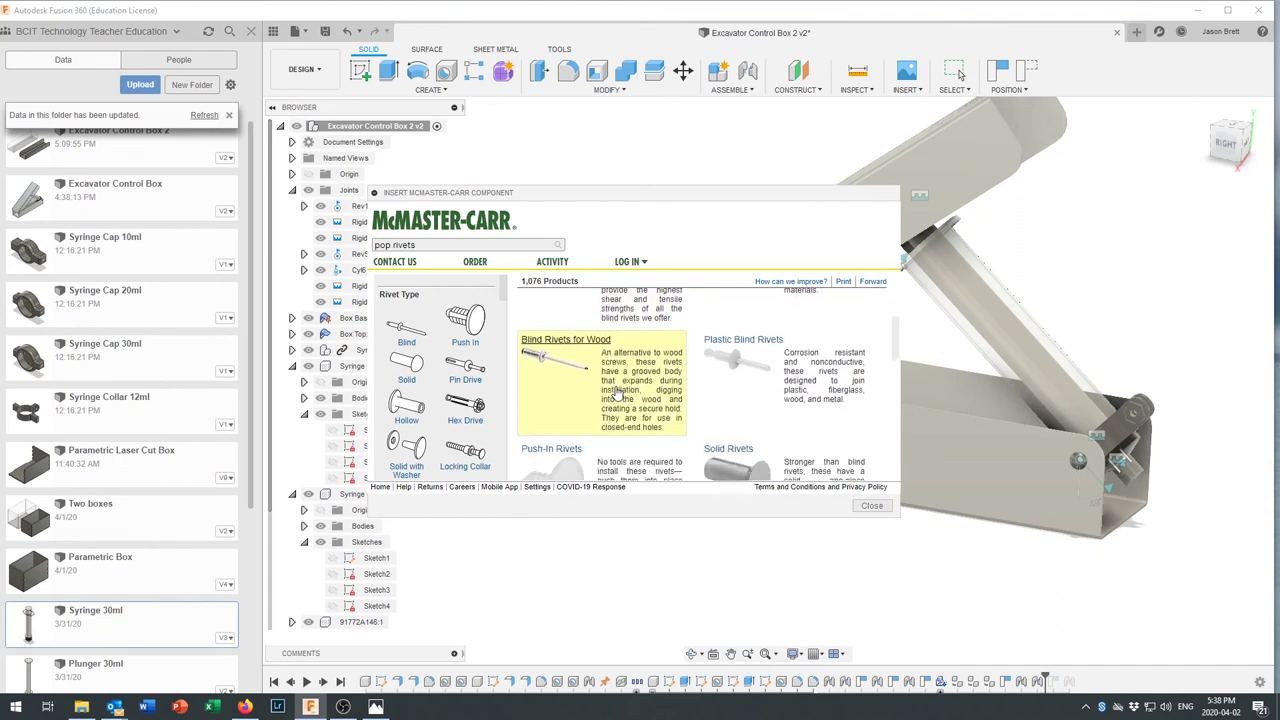
{"action": "scroll", "coordinate": [616, 393], "scroll_direction": "up", "scroll_amount": 5}
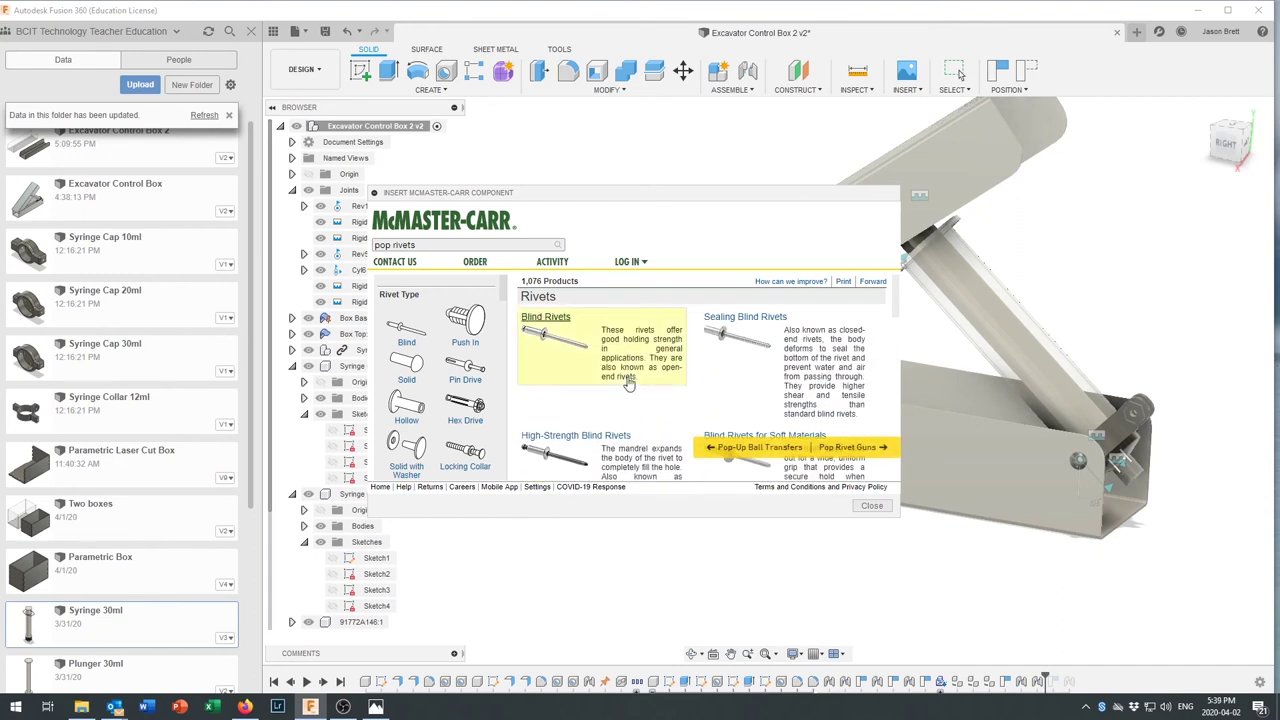
{"action": "scroll", "coordinate": [722, 372], "scroll_direction": "down", "scroll_amount": 1}
{"action": "scroll", "coordinate": [722, 372], "scroll_direction": "up", "scroll_amount": 1}
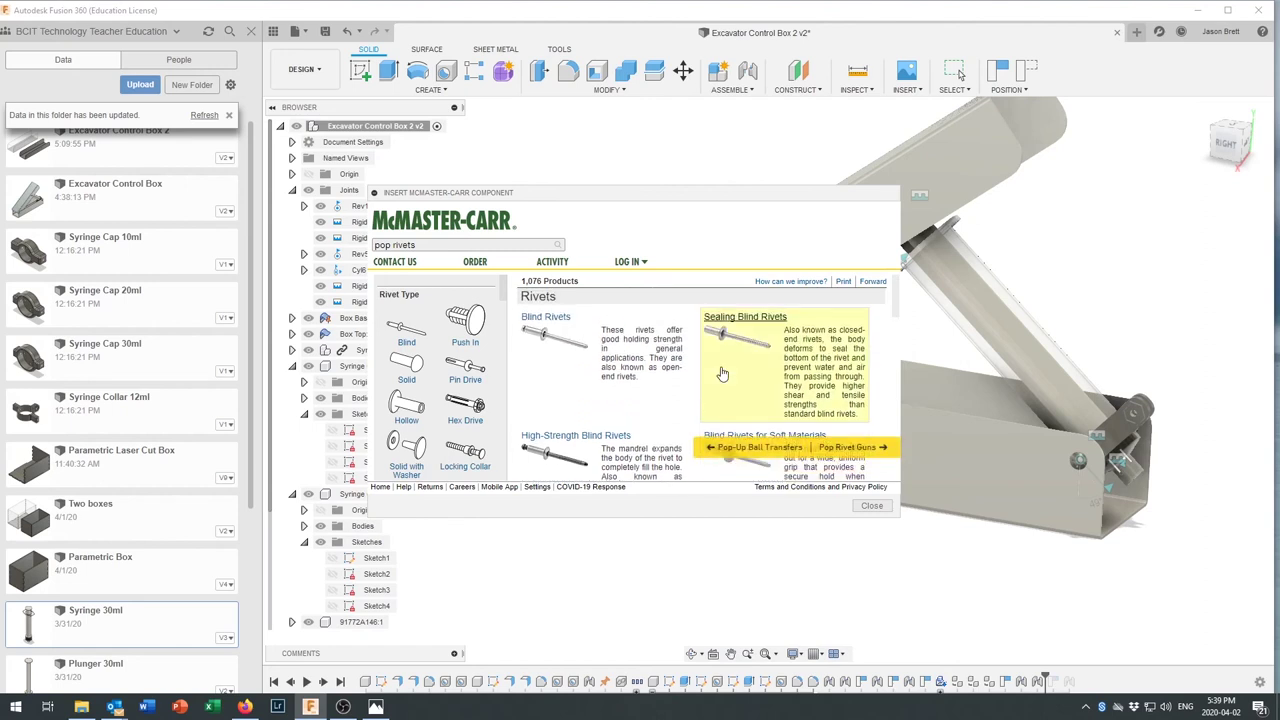
{"action": "left_click", "coordinate": [538, 340]}
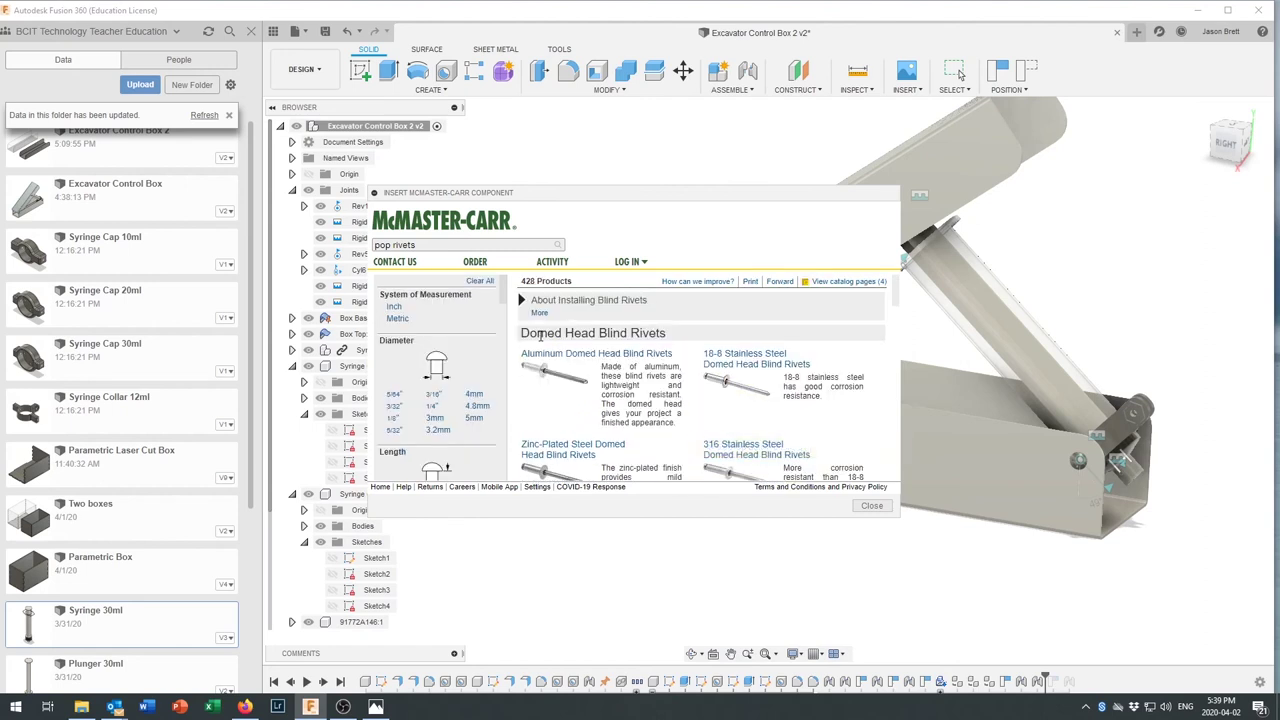
{"action": "left_click", "coordinate": [603, 381]}
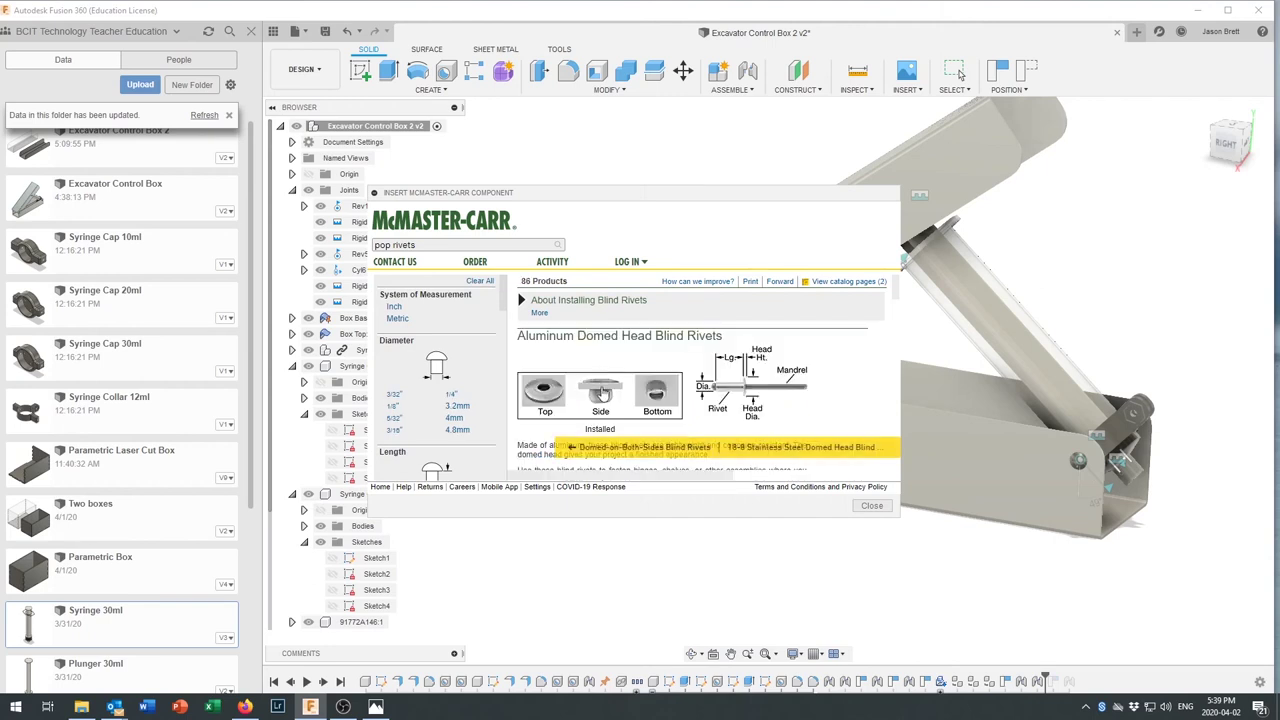
Filter the aluminum domed head rivets to 3.2 mm diameter and select the 6 mm long one, part 97447A801
{"action": "mouse_move", "coordinate": [612, 396]}
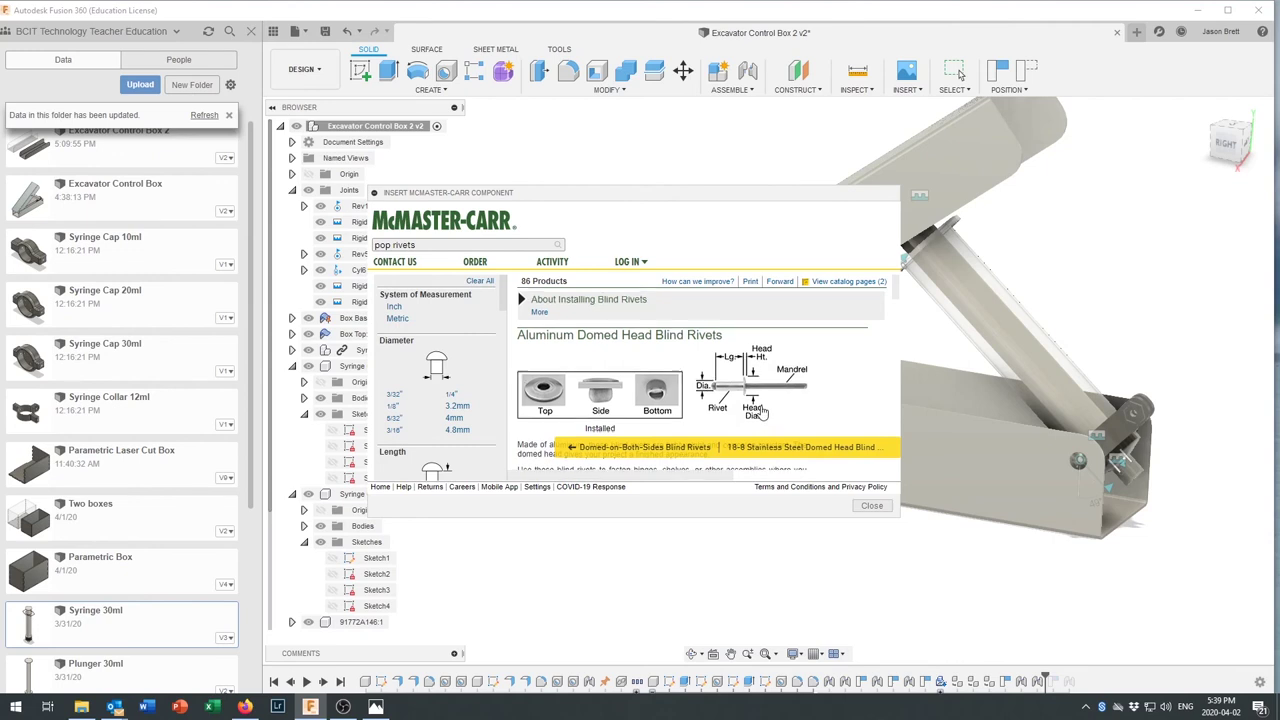
{"action": "scroll", "coordinate": [762, 410], "scroll_direction": "down", "scroll_amount": 5}
{"action": "scroll", "coordinate": [755, 411], "scroll_direction": "up", "scroll_amount": 1}
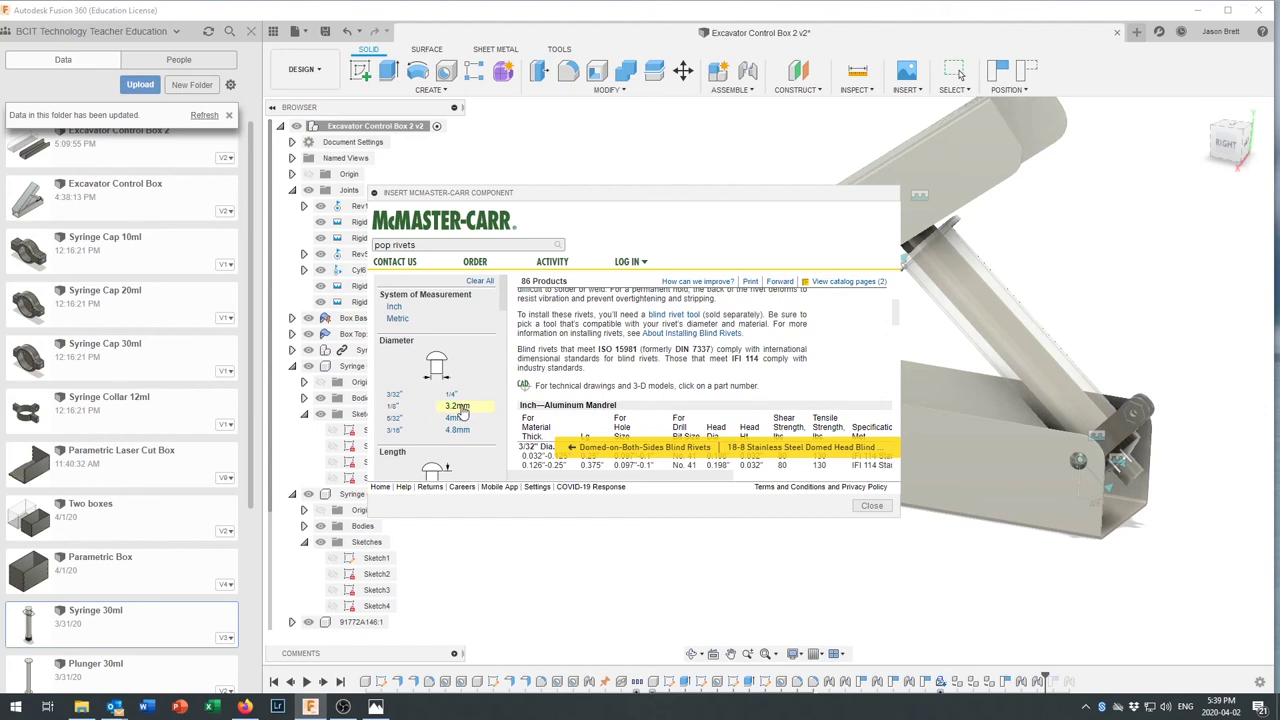
{"action": "left_click", "coordinate": [458, 407]}
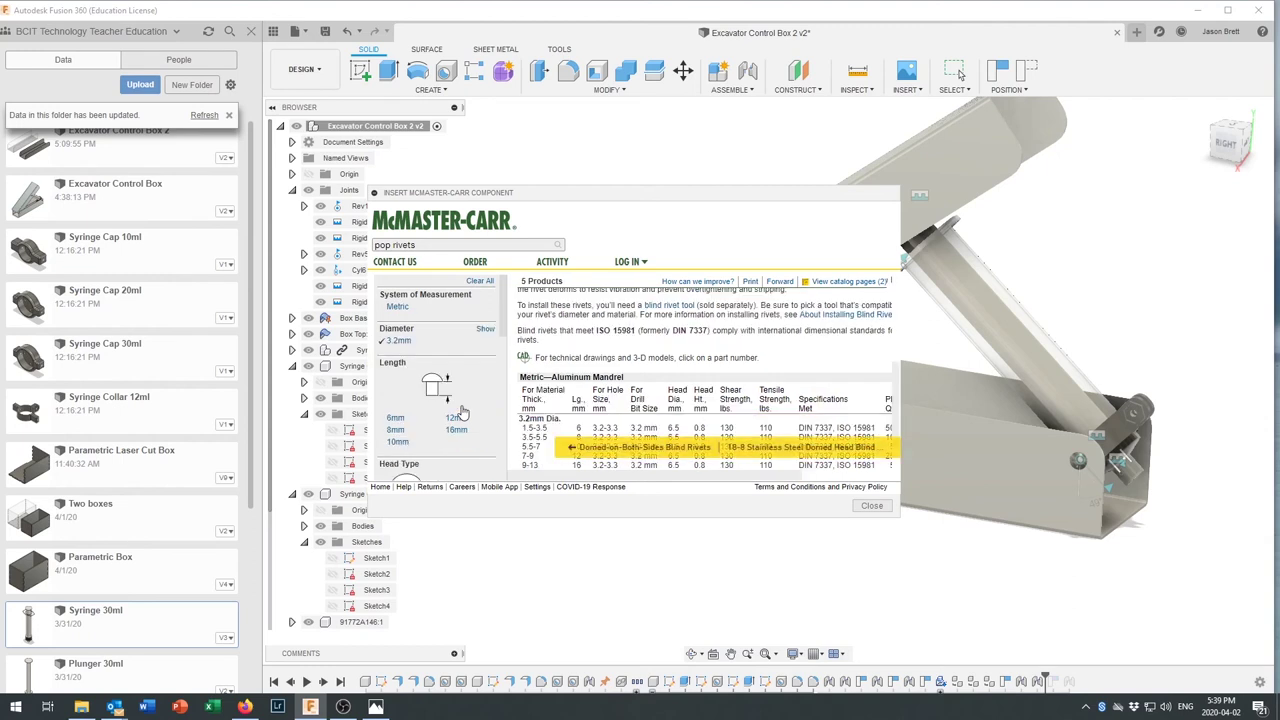
{"action": "scroll", "coordinate": [593, 423], "scroll_direction": "down", "scroll_amount": 1}
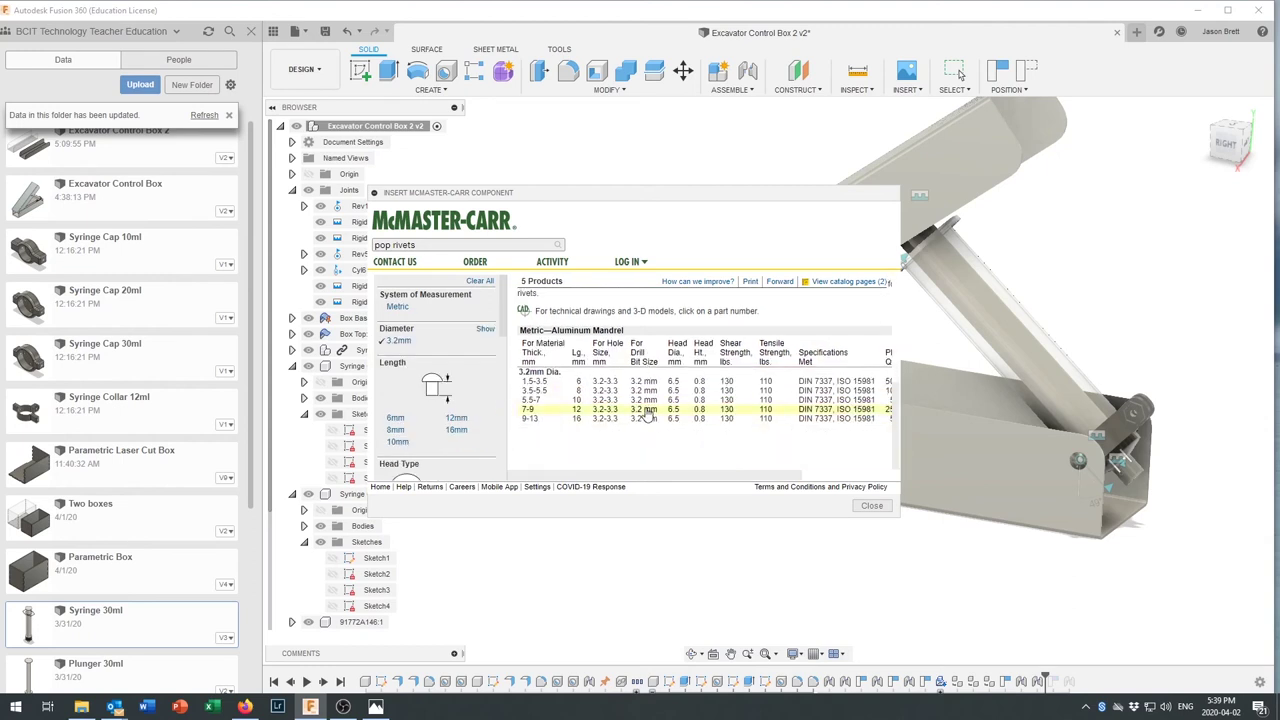
{"action": "left_click", "coordinate": [592, 386]}
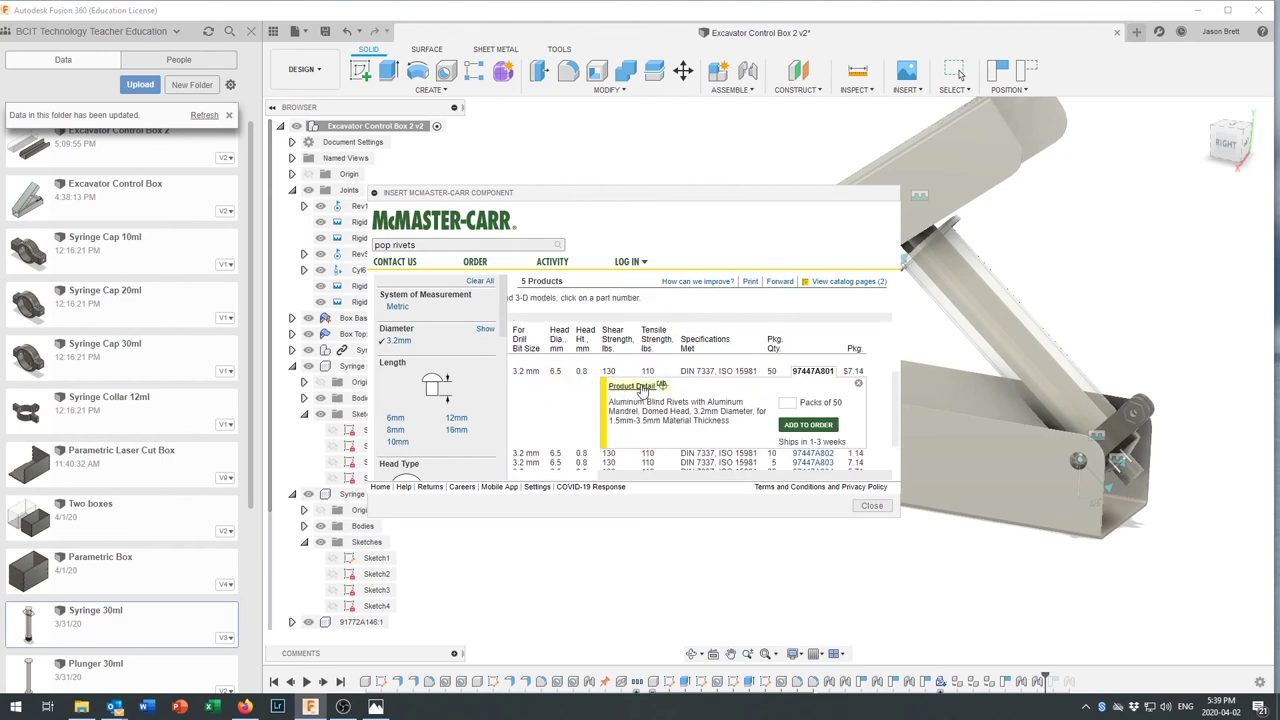
Review the product detail drawing of rivet 97447A801 and insert its 3-D STEP model into the assembly
{"action": "left_click", "coordinate": [640, 386]}
{"action": "scroll", "coordinate": [603, 420], "scroll_direction": "down", "scroll_amount": 5}
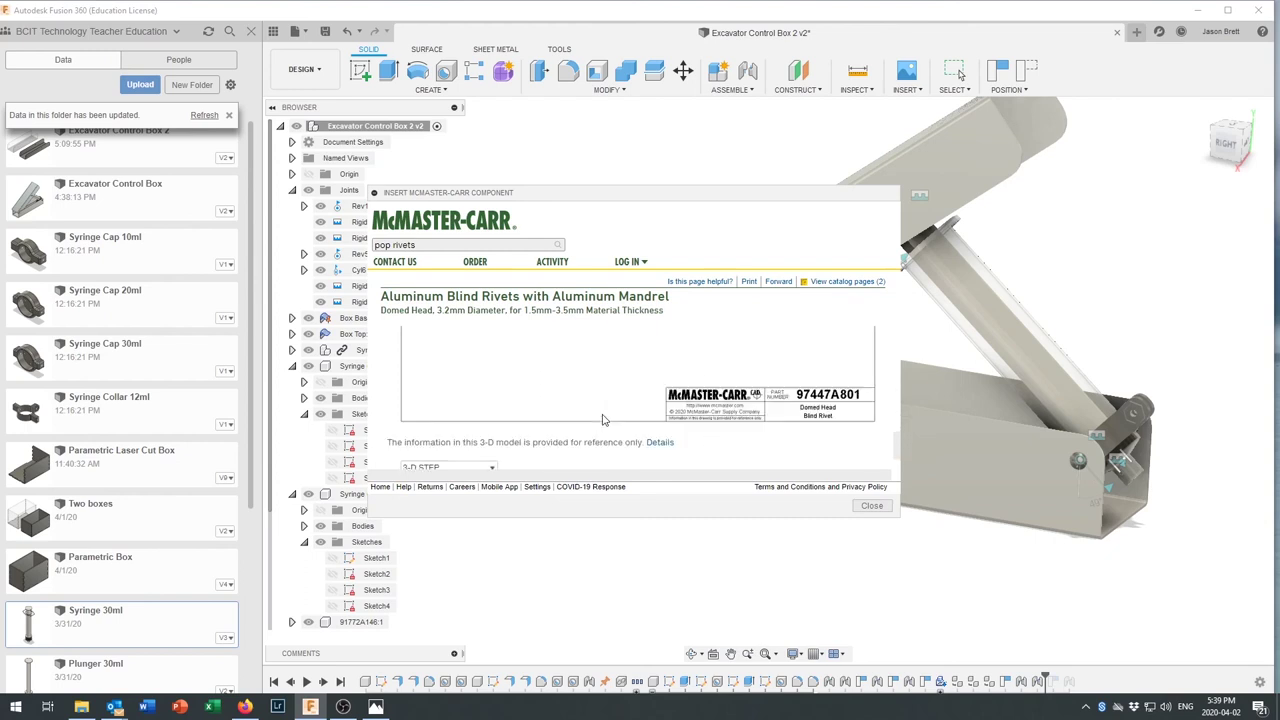
{"action": "scroll", "coordinate": [603, 420], "scroll_direction": "down", "scroll_amount": 2}
{"action": "scroll", "coordinate": [603, 420], "scroll_direction": "up", "scroll_amount": 8}
{"action": "scroll", "coordinate": [603, 420], "scroll_direction": "down", "scroll_amount": 4}
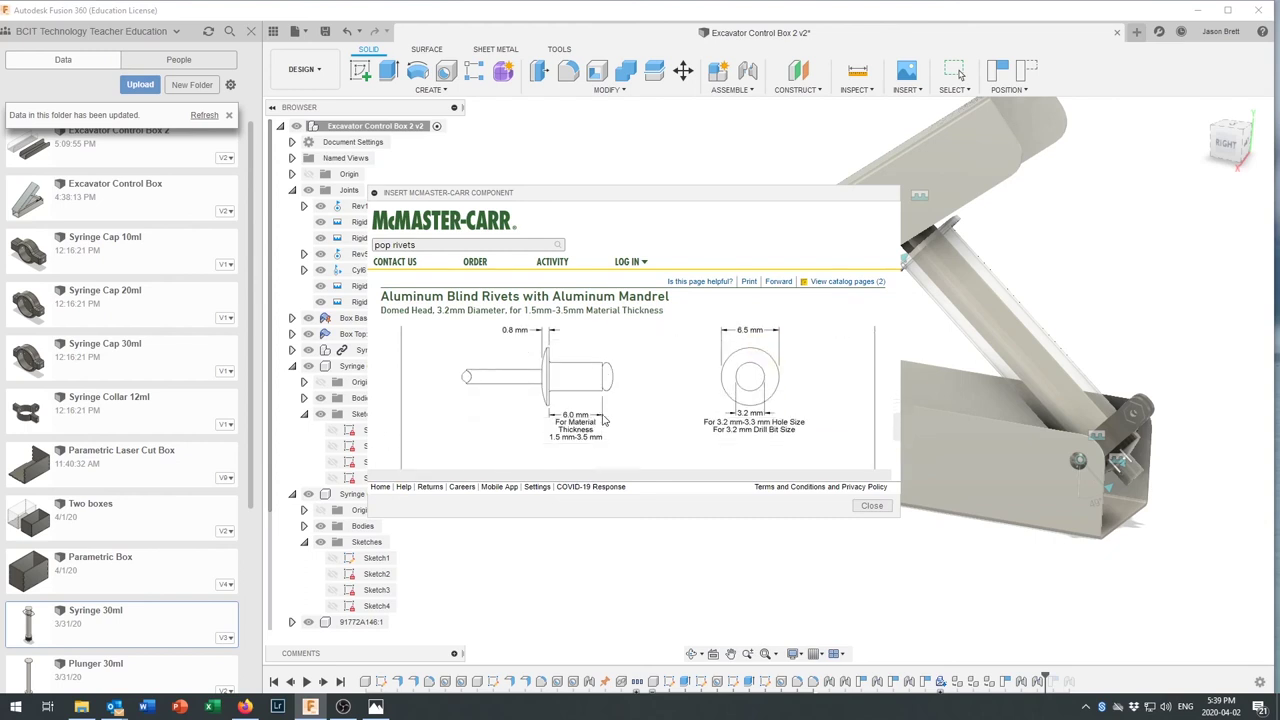
{"action": "scroll", "coordinate": [603, 420], "scroll_direction": "down", "scroll_amount": 2}
{"action": "scroll", "coordinate": [603, 420], "scroll_direction": "up", "scroll_amount": 5}
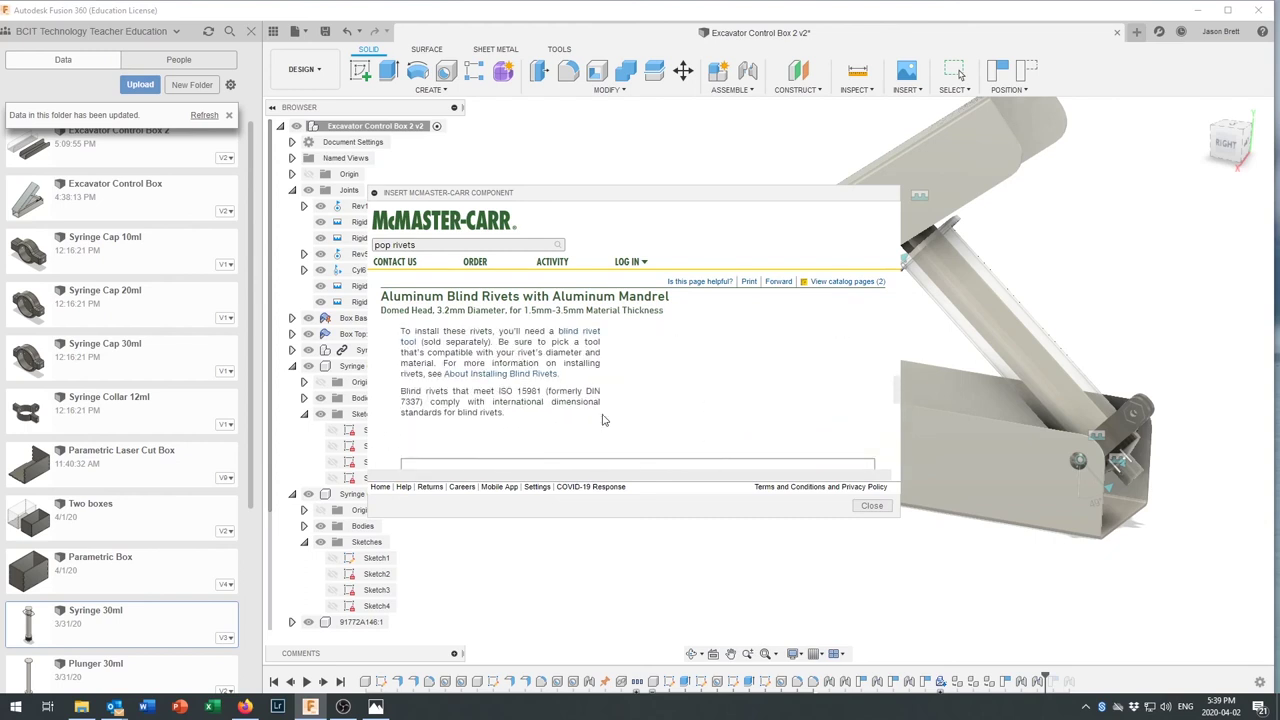
{"action": "scroll", "coordinate": [603, 420], "scroll_direction": "down", "scroll_amount": 6}
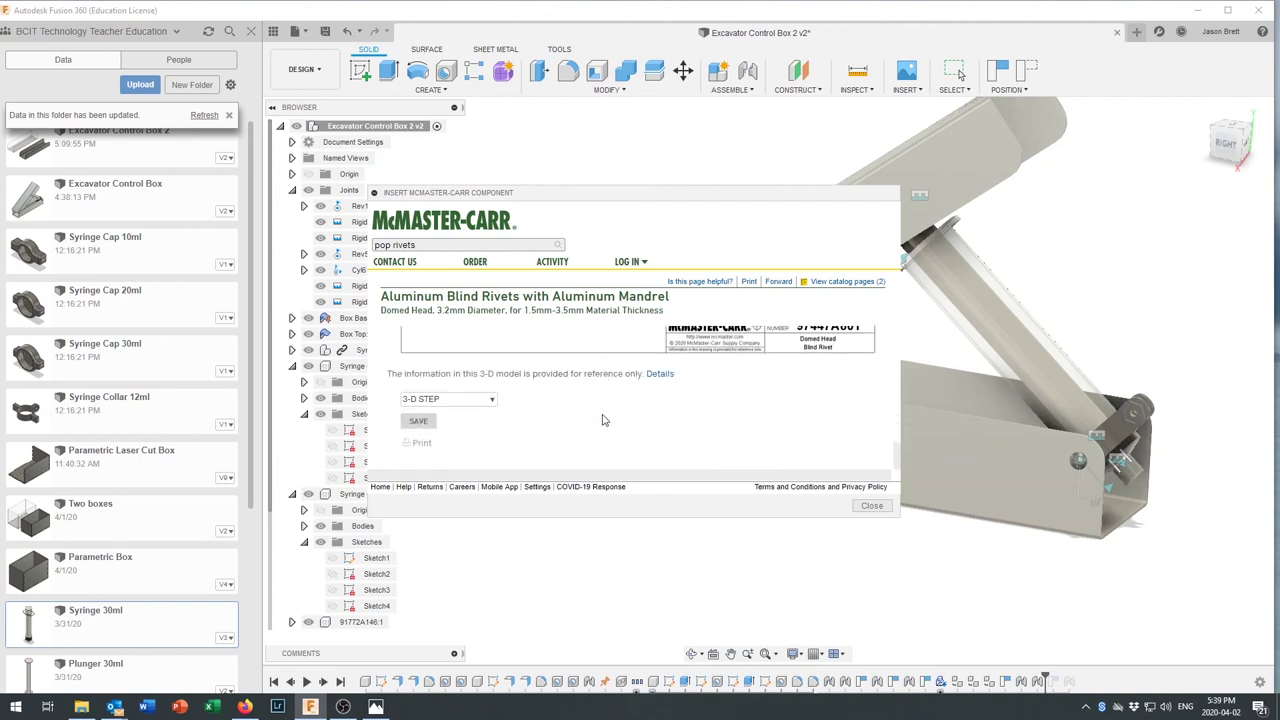
{"action": "left_click", "coordinate": [419, 422]}
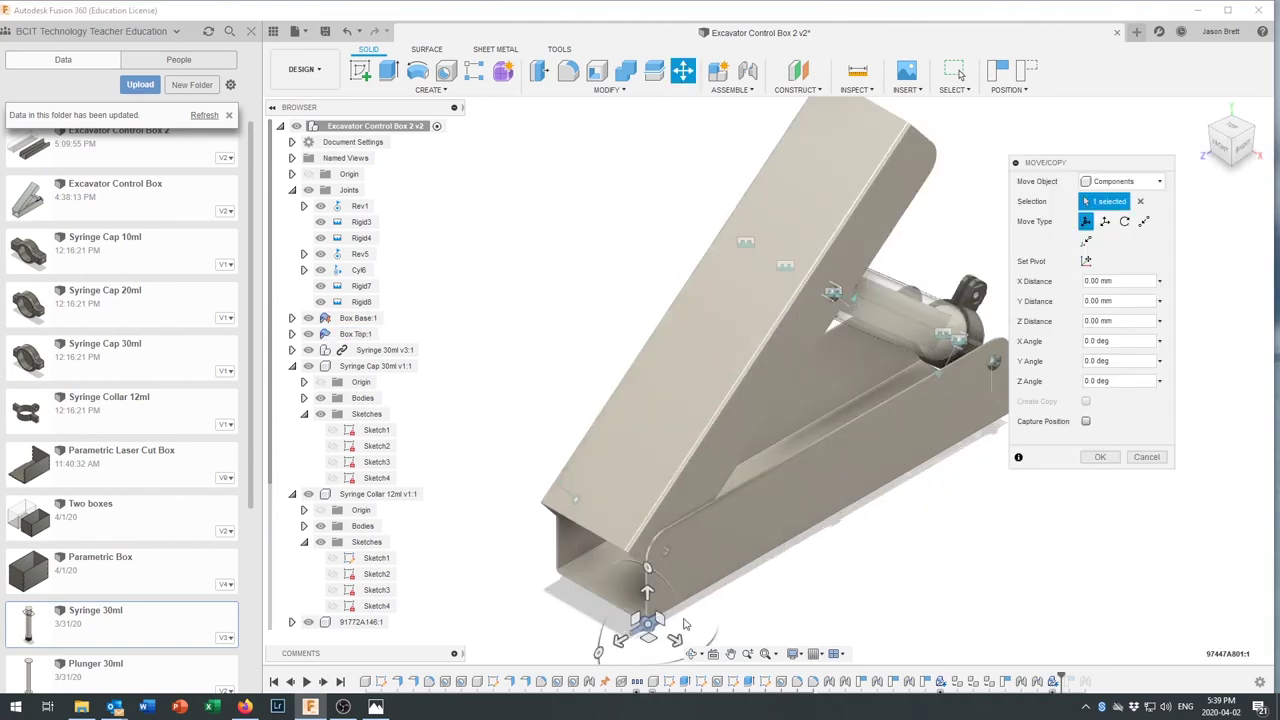
{"action": "scroll", "coordinate": [680, 626], "scroll_direction": "up", "scroll_amount": 6}
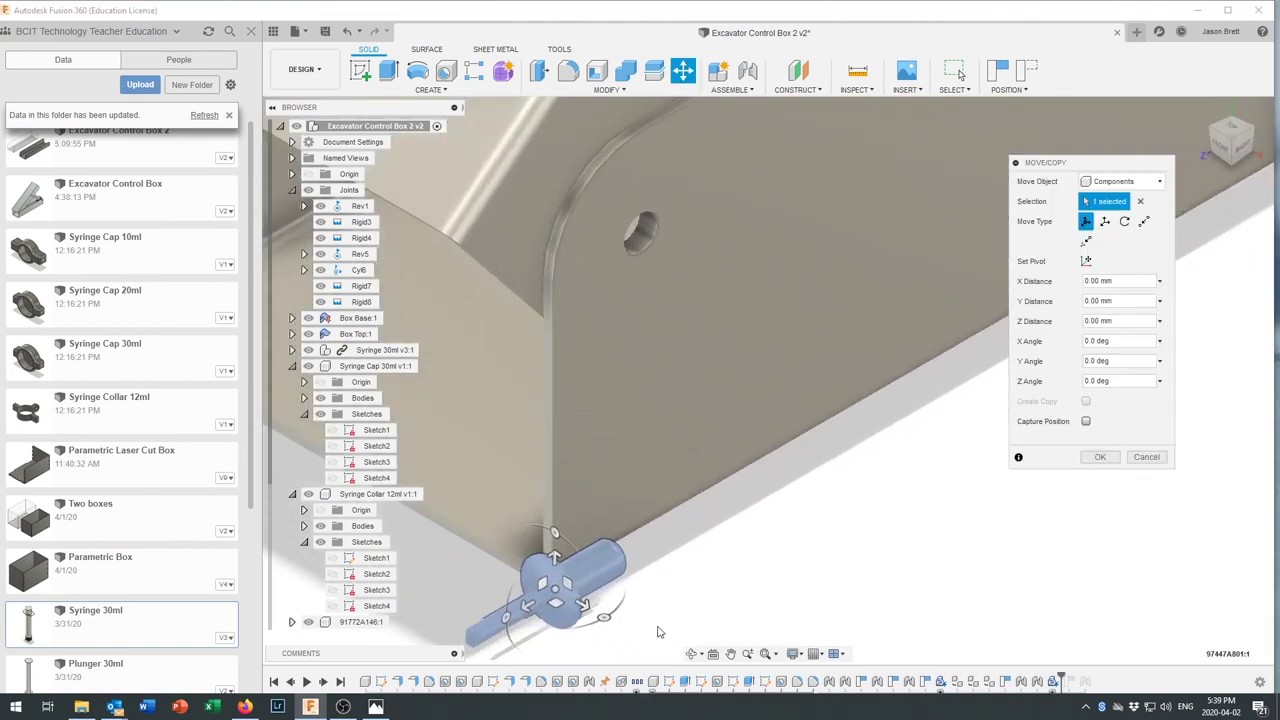
{"action": "scroll", "coordinate": [659, 631], "scroll_direction": "up", "scroll_amount": 2}
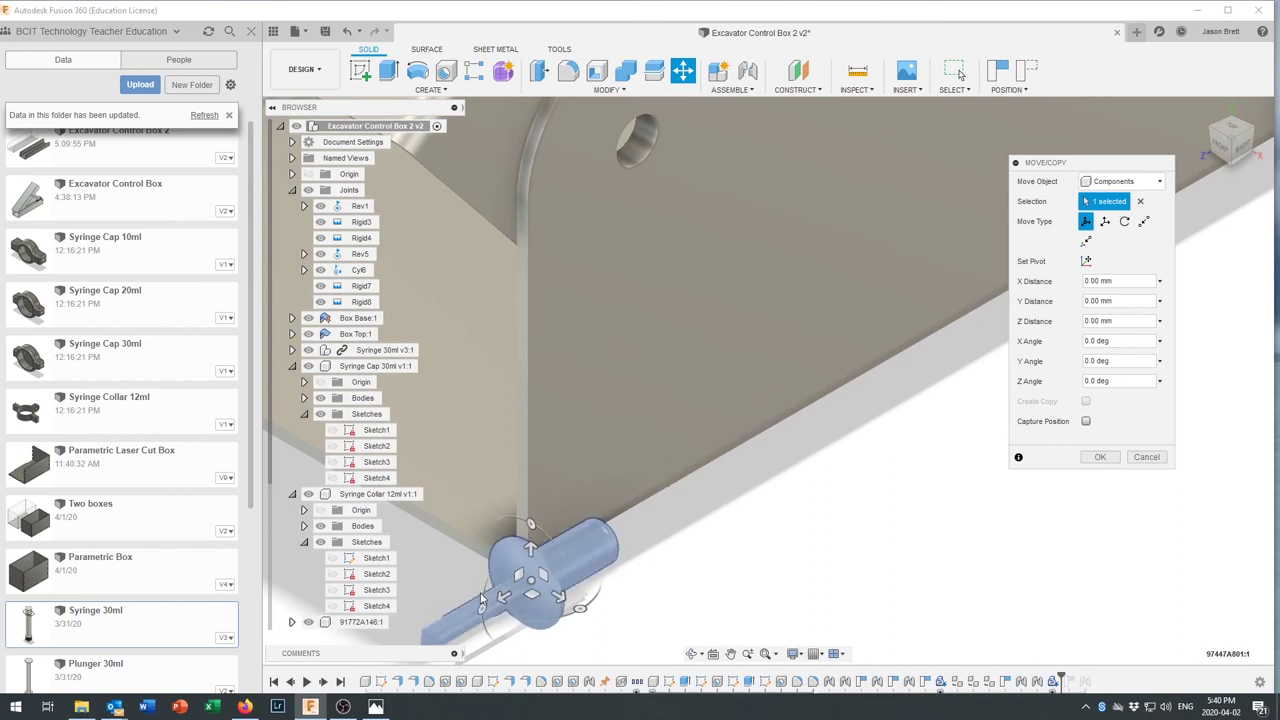
{"action": "scroll", "coordinate": [552, 594], "scroll_direction": "up", "scroll_amount": 2}
{"action": "scroll", "coordinate": [561, 592], "scroll_direction": "down", "scroll_amount": 3}
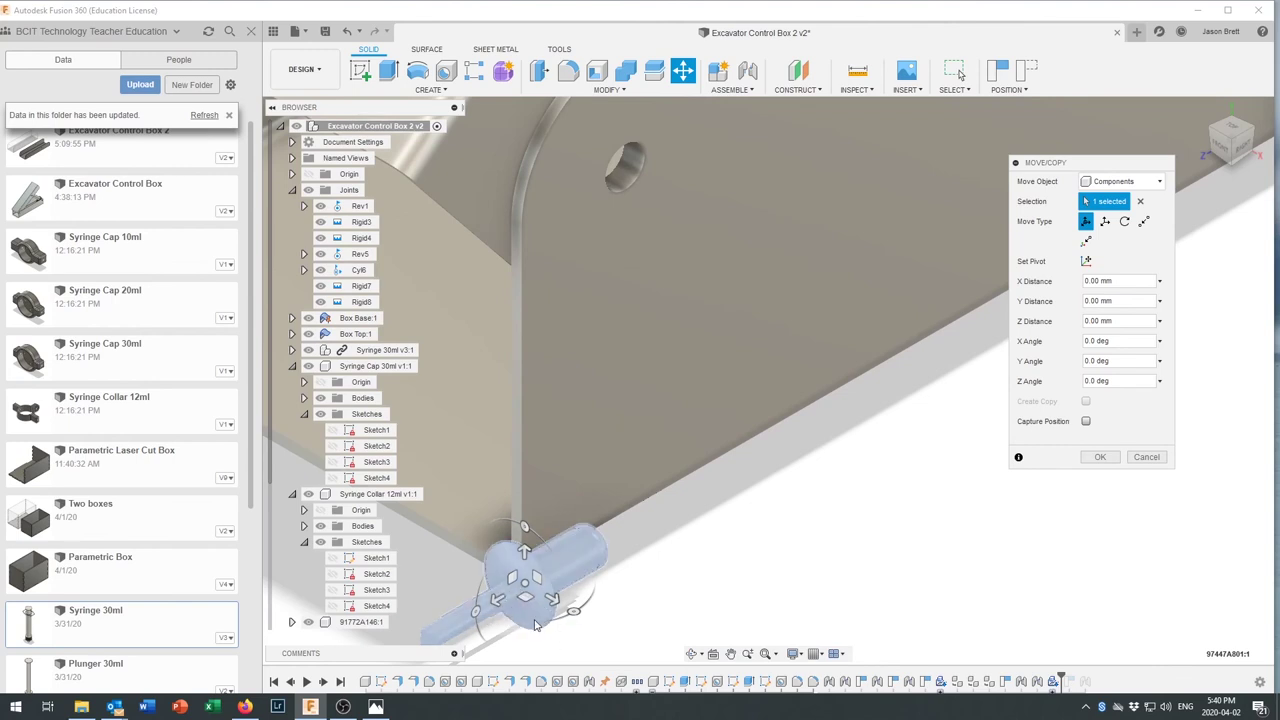
Rotate the inserted rivet 90 degrees about Y, then shift it 18 mm in X and 30 mm in Y and align it with the box's hinge hole
{"action": "left_click_drag", "start_coordinate": [570, 610], "coordinate": [645, 519]}
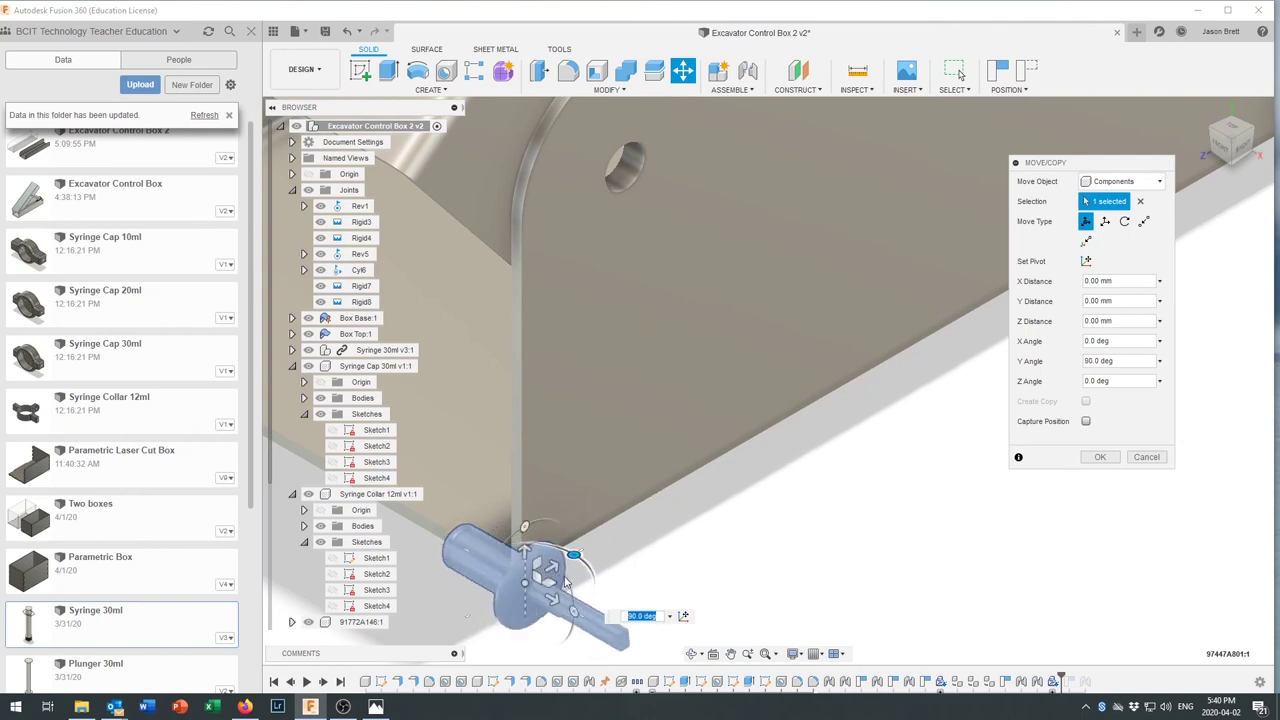
{"action": "left_click_drag", "start_coordinate": [555, 568], "coordinate": [728, 470]}
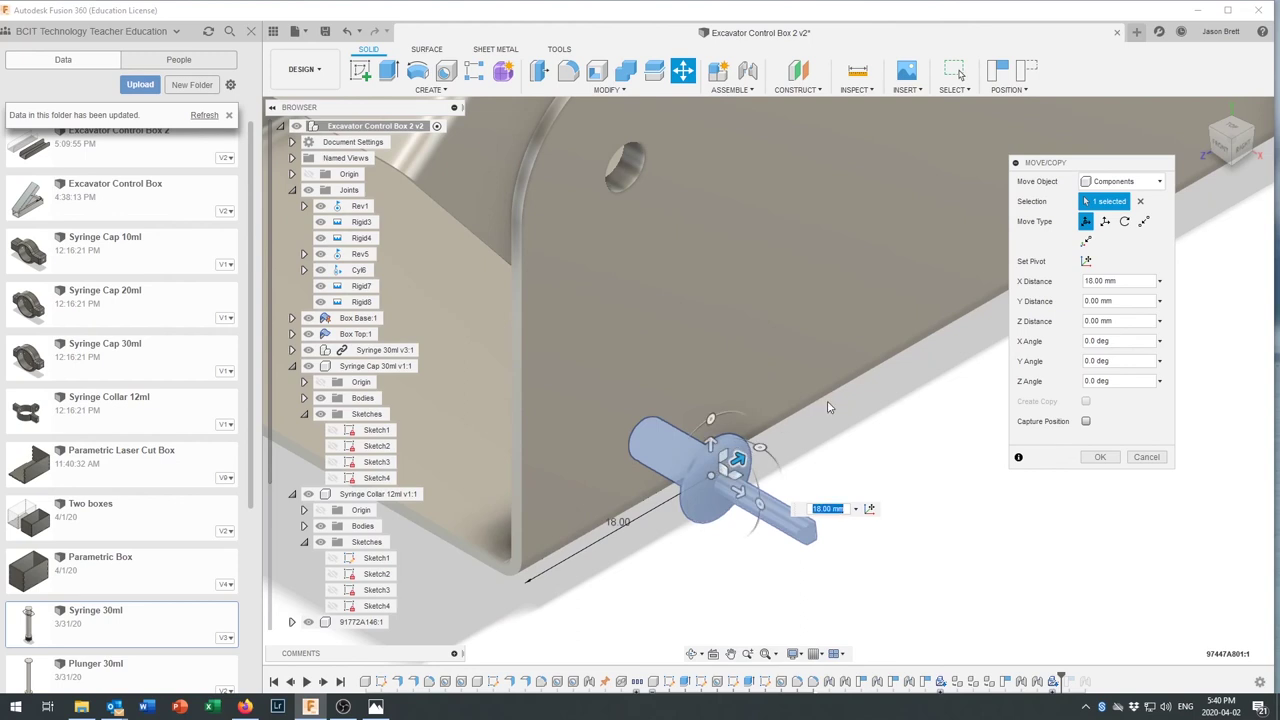
{"action": "left_click", "coordinate": [1244, 148]}
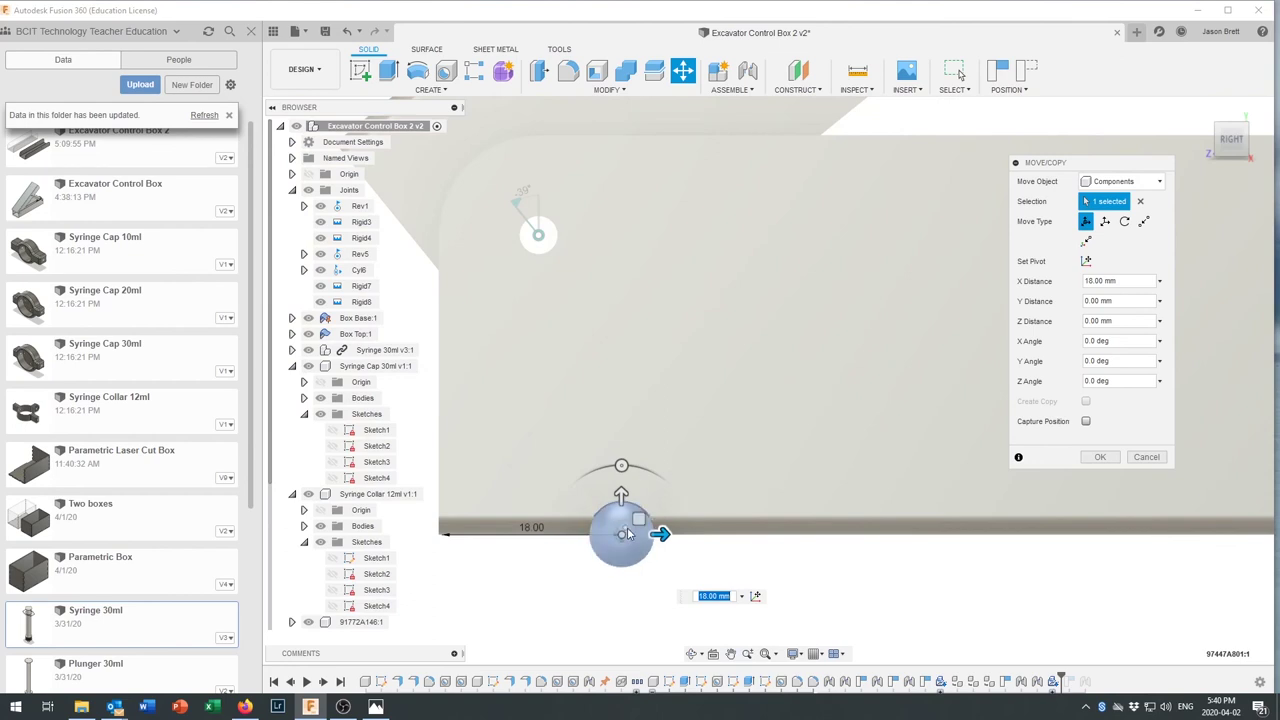
{"action": "left_click_drag", "start_coordinate": [620, 497], "coordinate": [605, 190]}
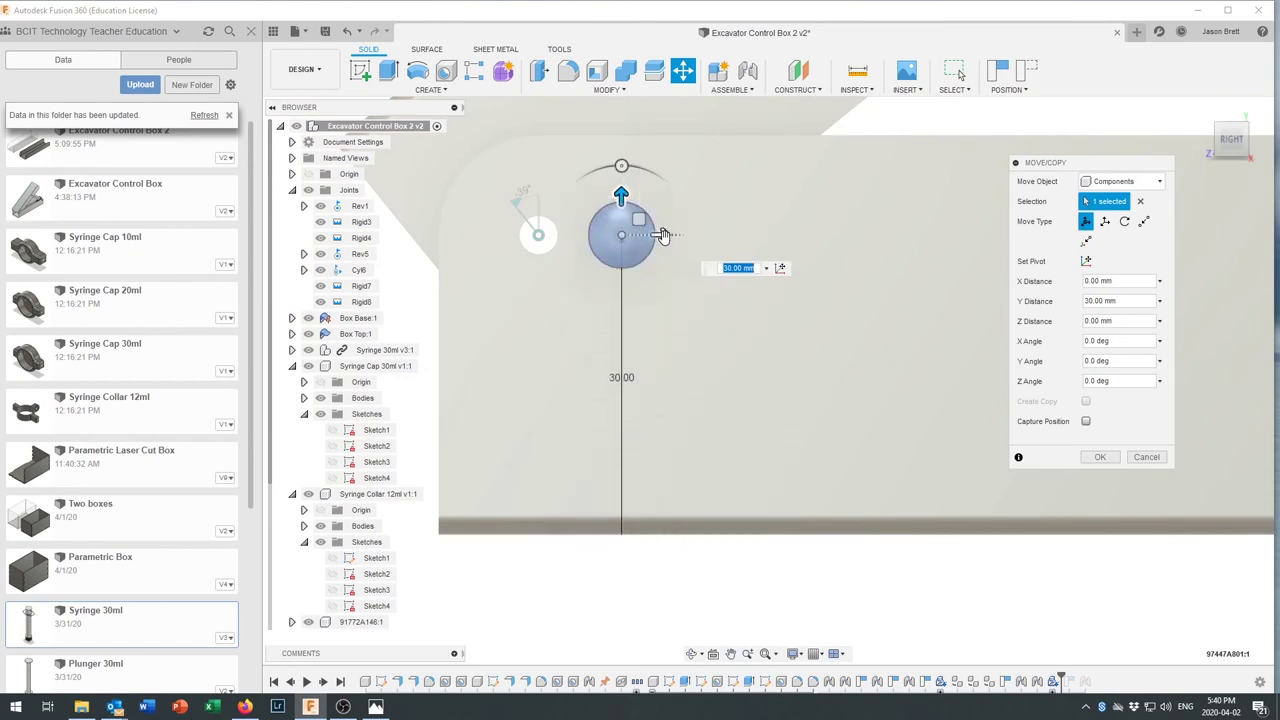
{"action": "left_click_drag", "start_coordinate": [642, 234], "coordinate": [540, 238]}
{"action": "scroll", "coordinate": [540, 236], "scroll_direction": "up", "scroll_amount": 5}
{"action": "scroll", "coordinate": [538, 193], "scroll_direction": "up", "scroll_amount": 6}
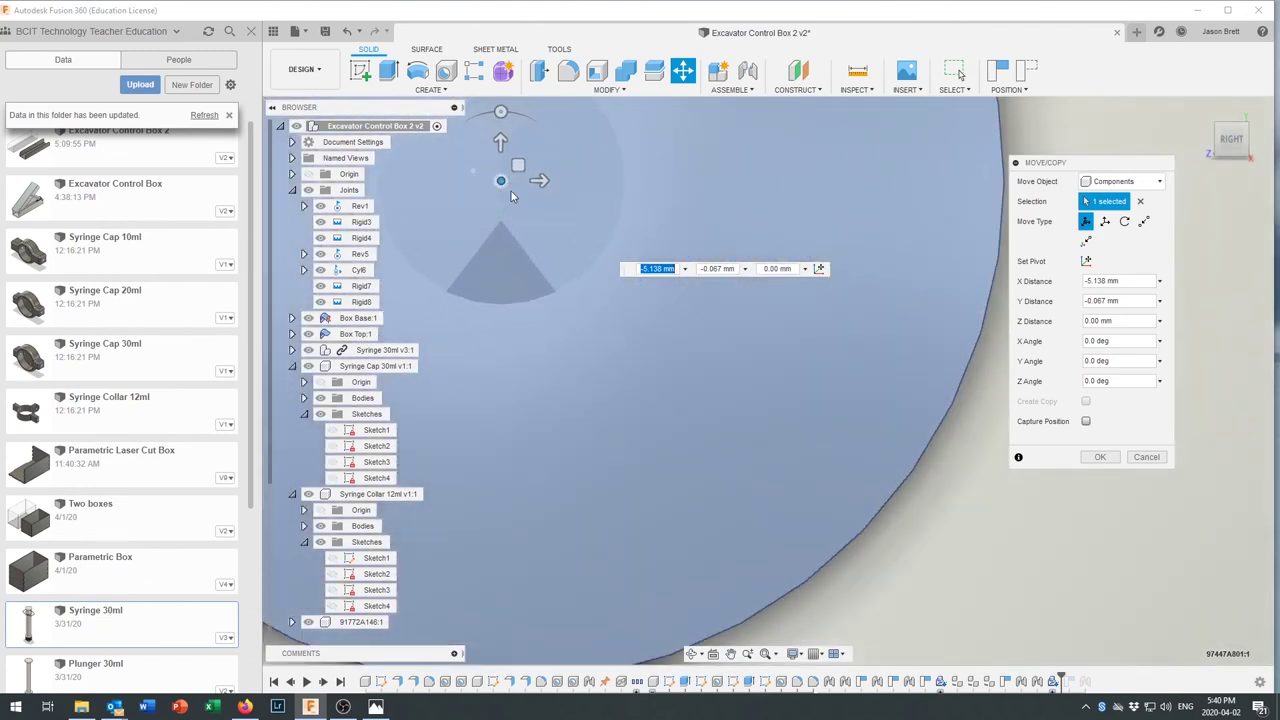
{"action": "mouse_move", "coordinate": [502, 182]}
{"action": "left_mouse_down"}
{"action": "mouse_move", "coordinate": [472, 167]}
{"action": "mouse_move", "coordinate": [477, 180]}
{"action": "left_mouse_up"}
{"action": "scroll", "coordinate": [490, 230], "scroll_direction": "down", "scroll_amount": 8}
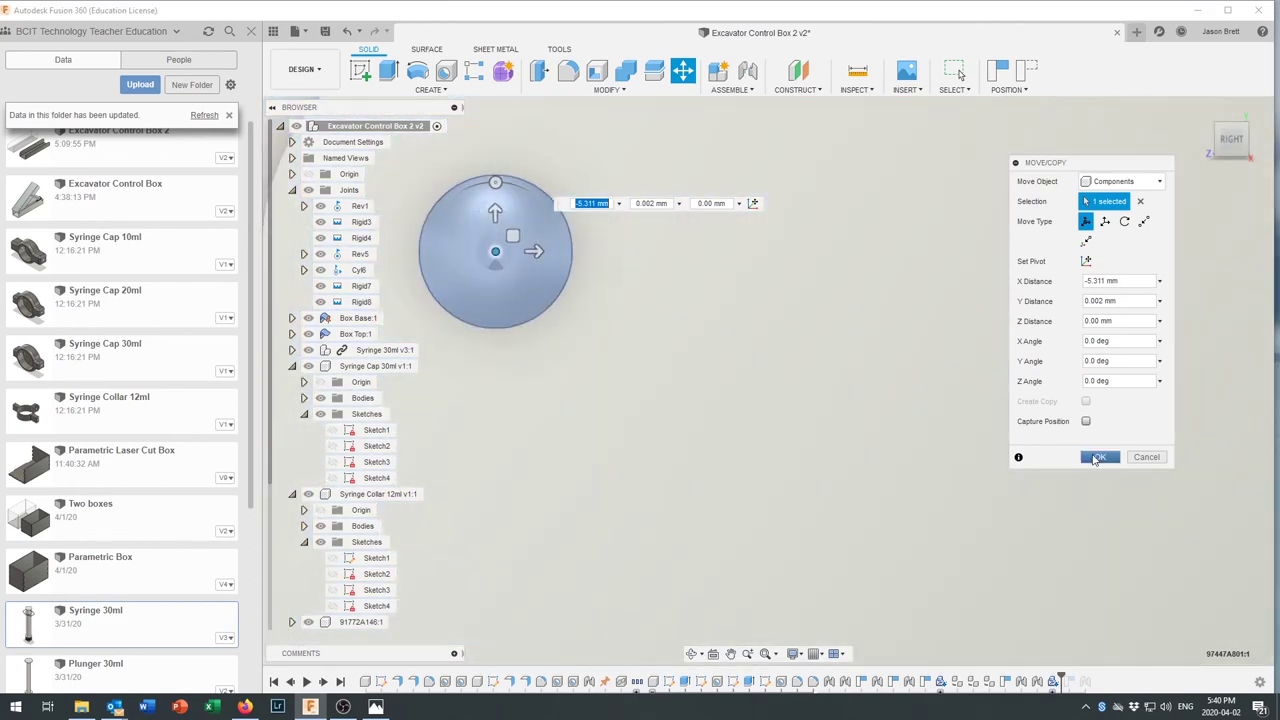
{"action": "left_click", "coordinate": [1099, 457]}
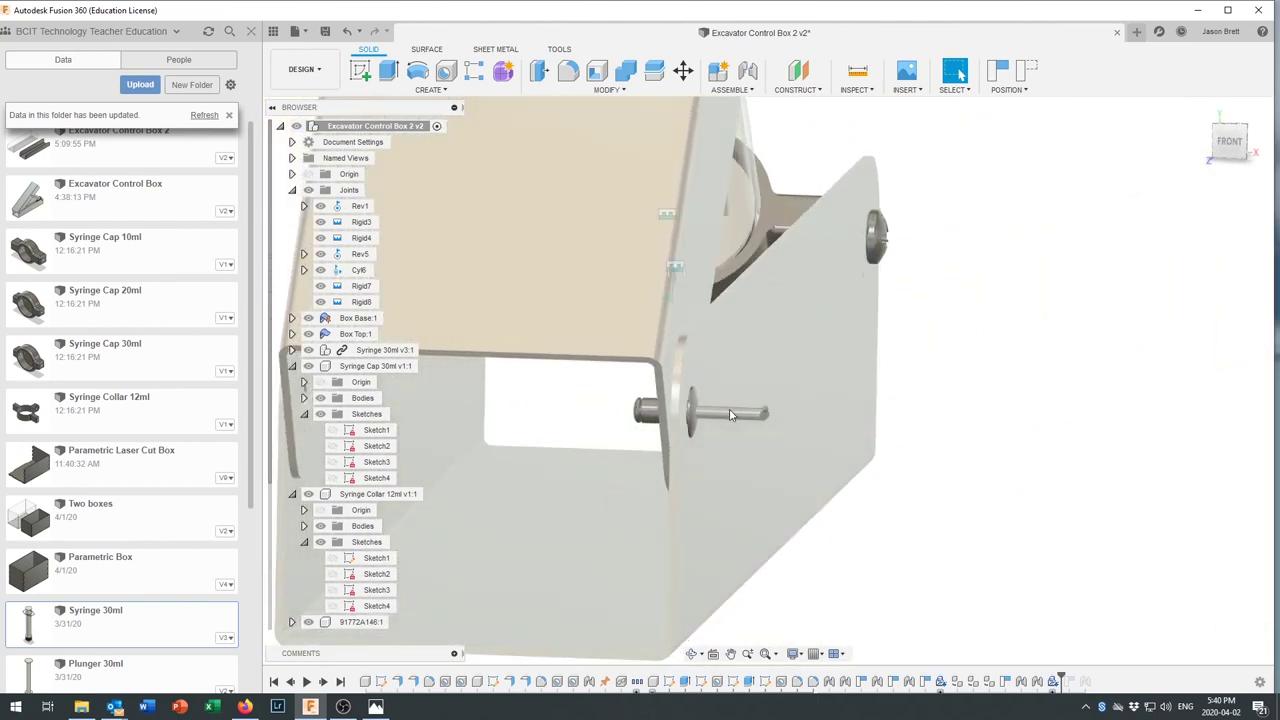
{"action": "middle_click_drag", "start_coordinate": [729, 414], "coordinate": [654, 431], "text": "shift"}
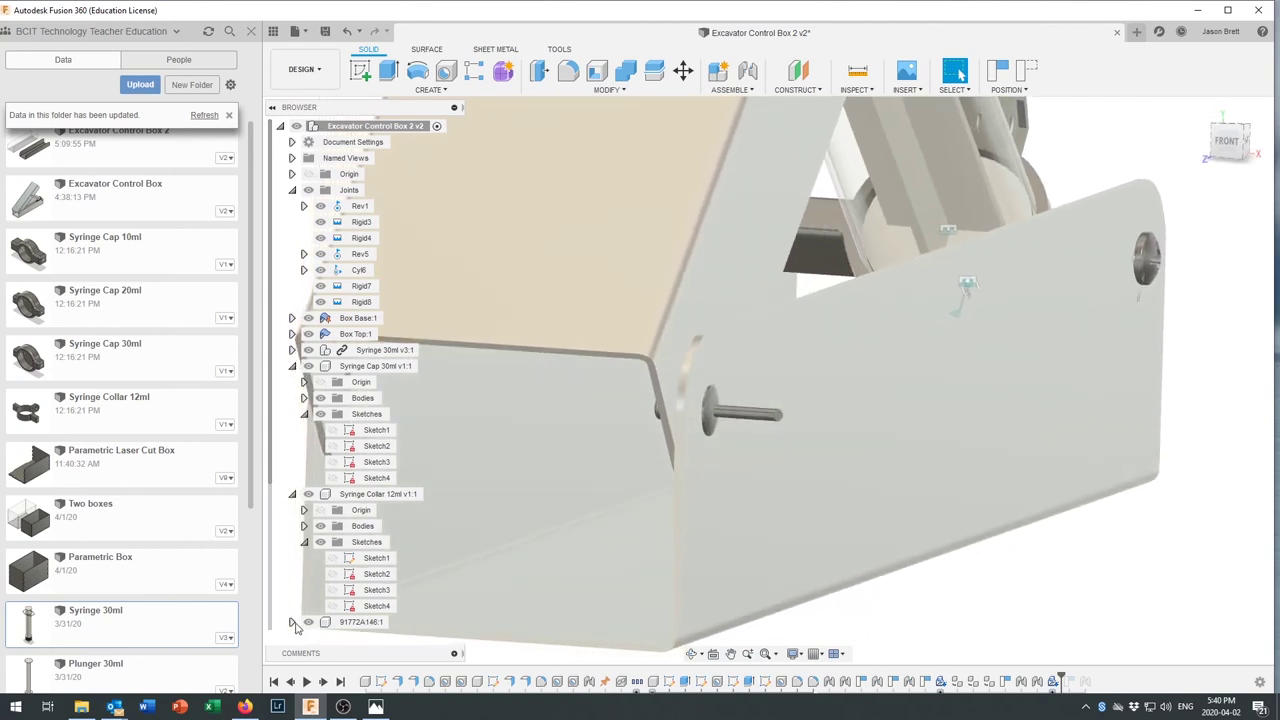
Activate screw 91772A146:1 and expand rivet 97447A801:1 down to its Body1 to examine both components
{"action": "left_click", "coordinate": [375, 622]}
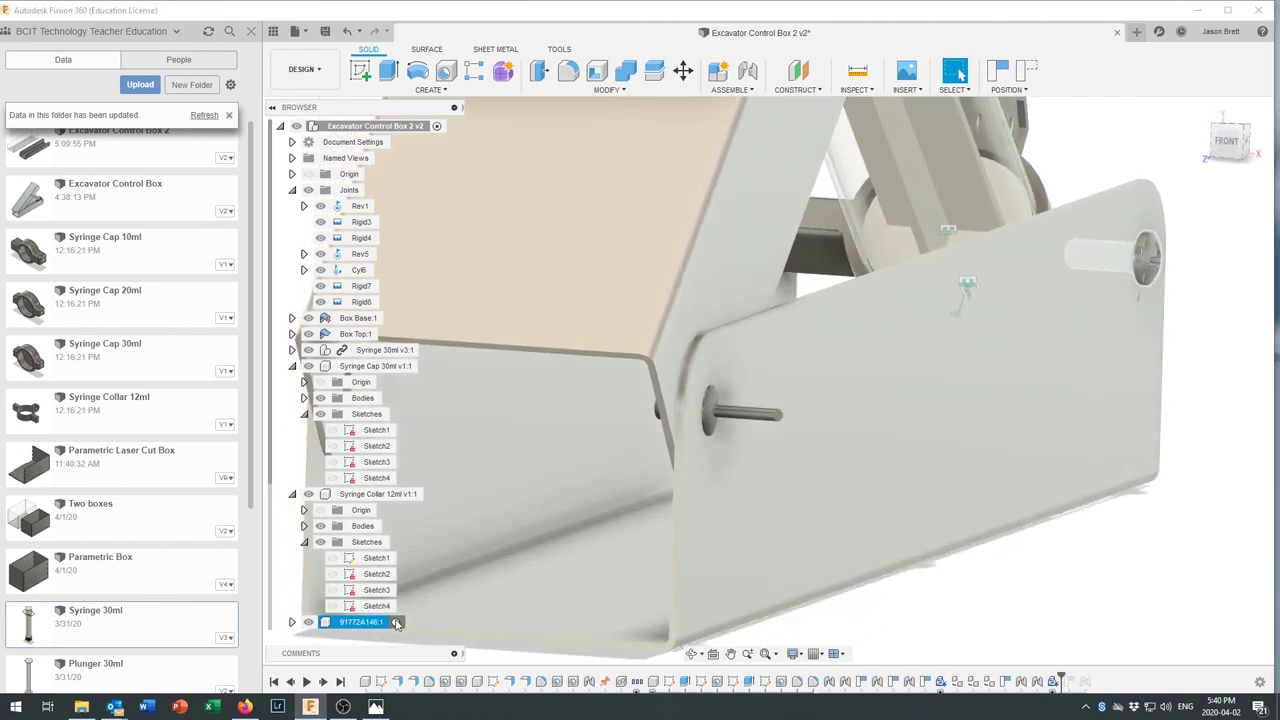
{"action": "left_click", "coordinate": [292, 622]}
{"action": "scroll", "coordinate": [320, 605], "scroll_direction": "down", "scroll_amount": 3}
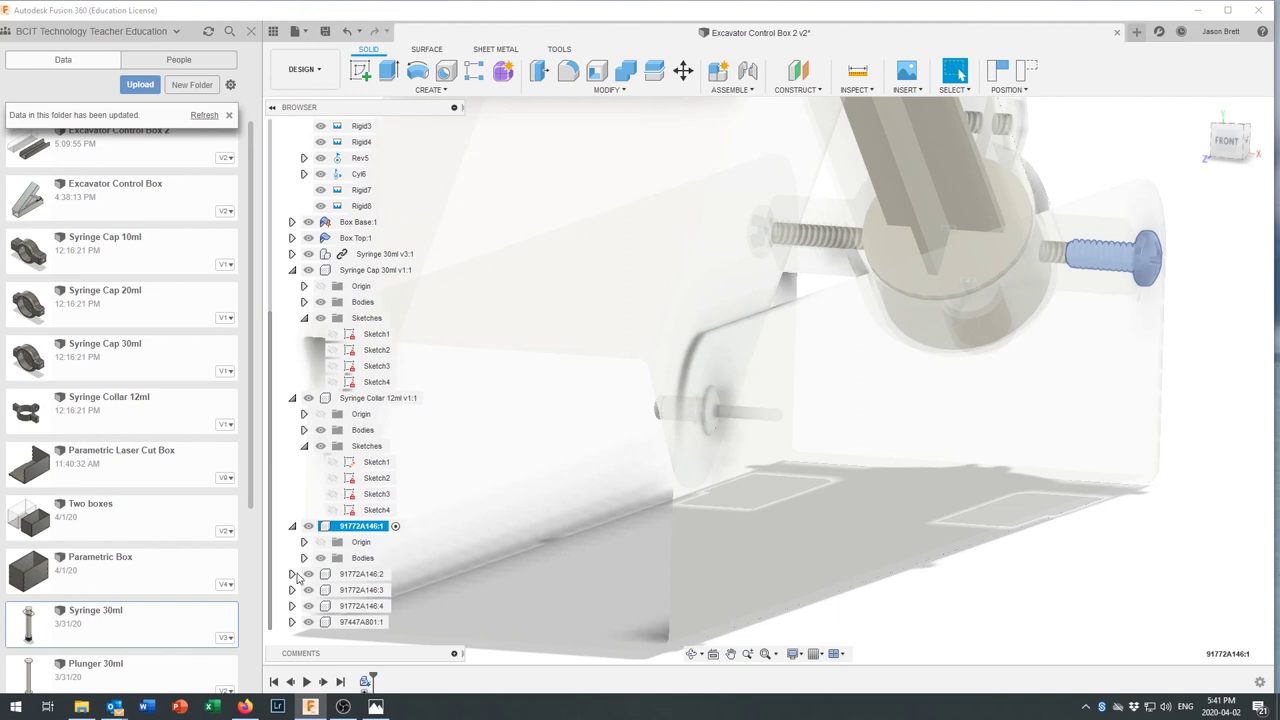
{"action": "left_click", "coordinate": [351, 578]}
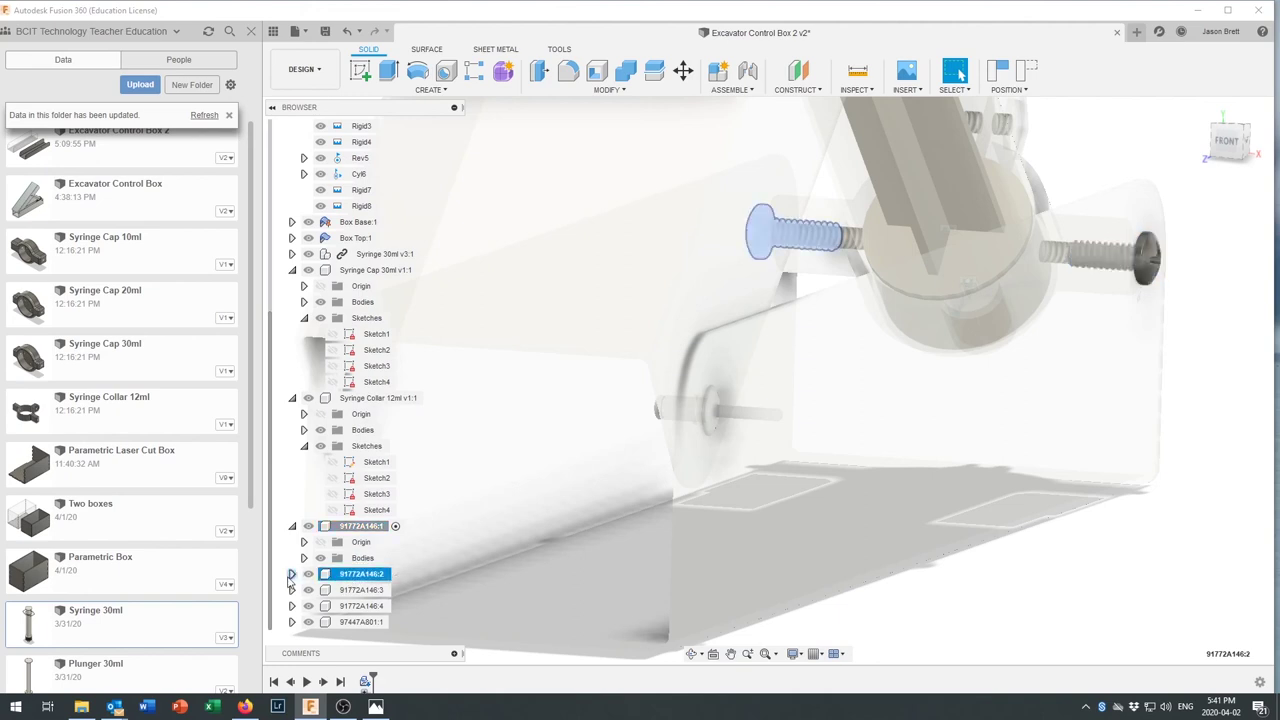
{"action": "left_click", "coordinate": [362, 623]}
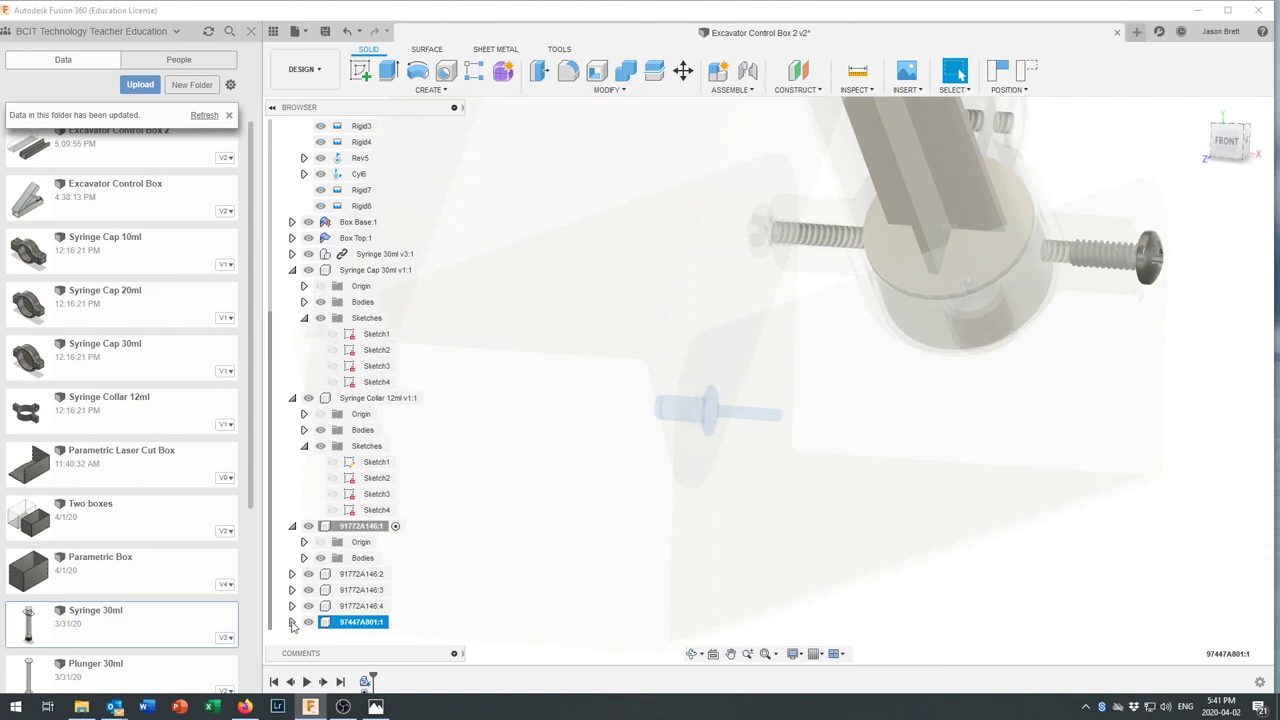
{"action": "left_click", "coordinate": [292, 622]}
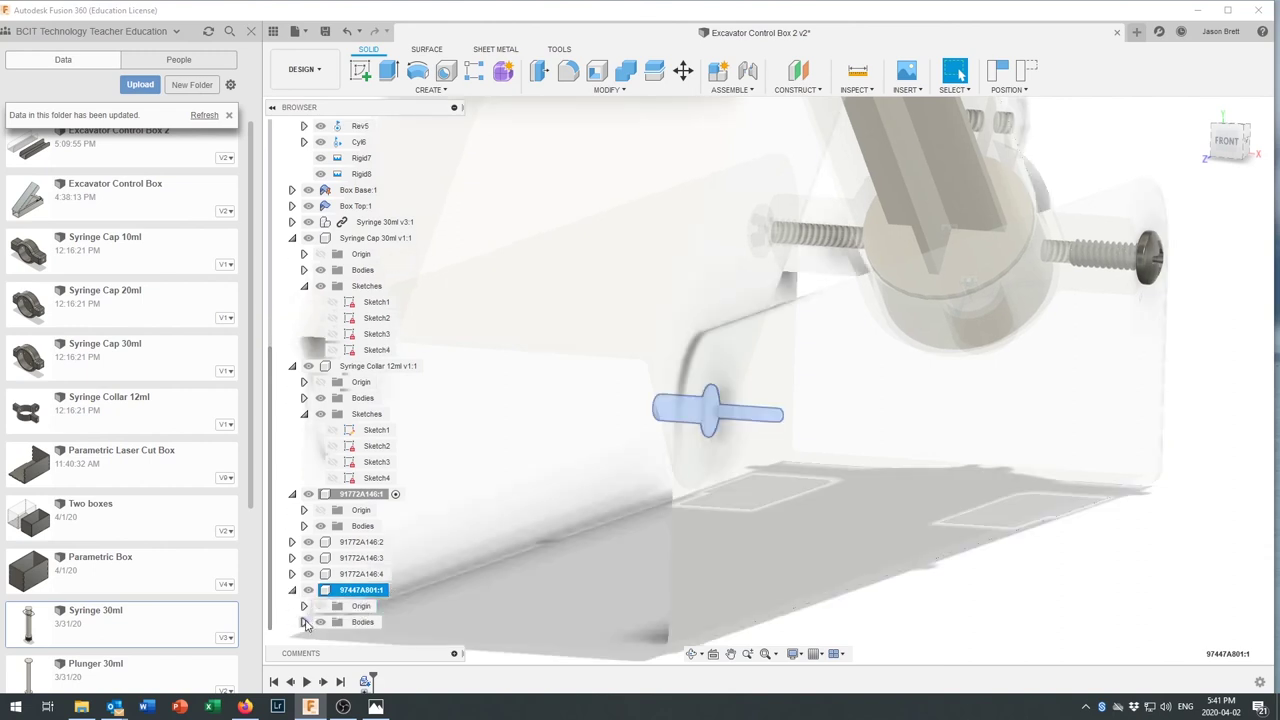
{"action": "left_click", "coordinate": [304, 622]}
{"action": "left_click", "coordinate": [366, 624]}
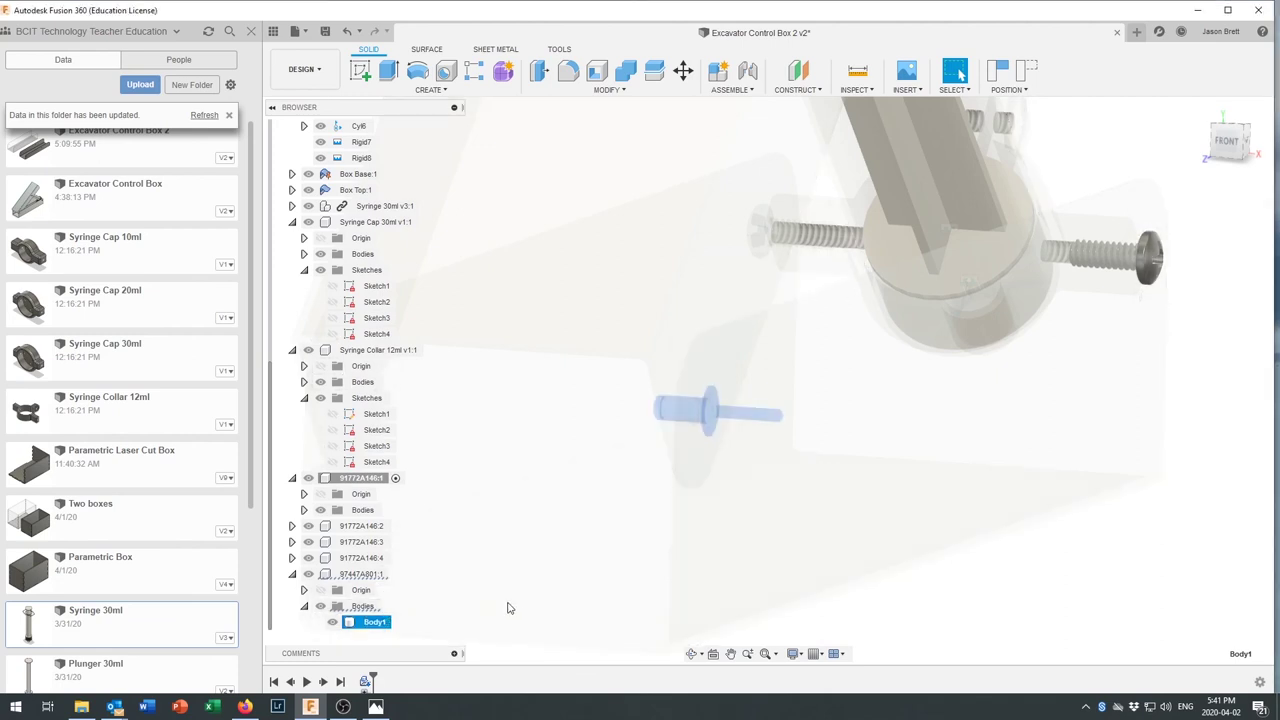
{"action": "scroll", "coordinate": [507, 605], "scroll_direction": "down", "scroll_amount": 3}
{"action": "left_click", "coordinate": [507, 601]}
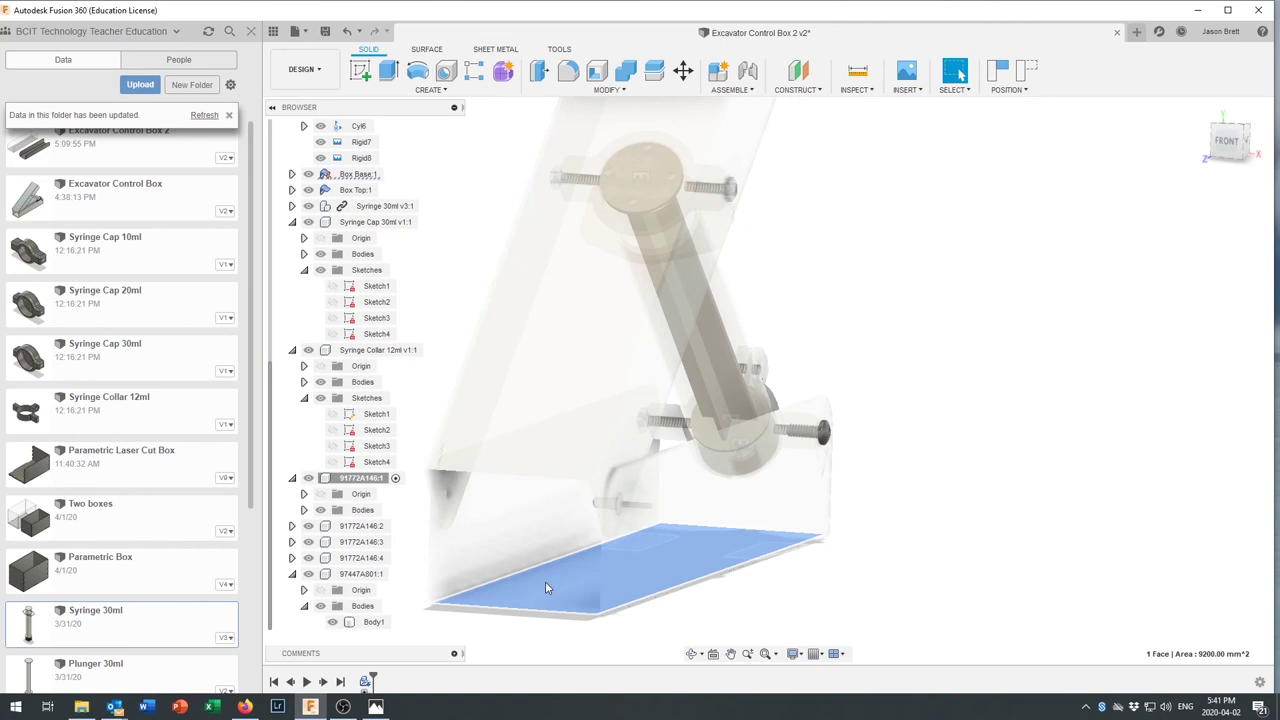
{"action": "key", "text": "Escape"}
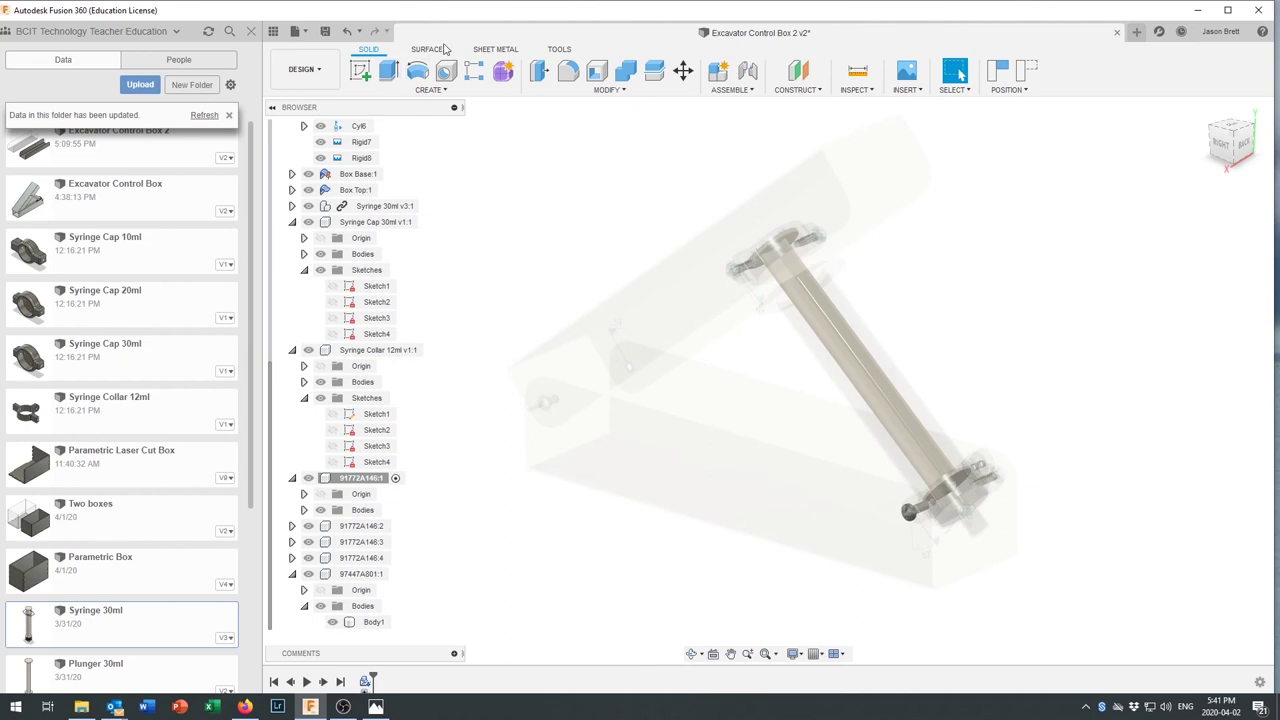
Undo the screw component's activation and the rivet's insertion, and swing the box top further open about its hinge
{"action": "left_click", "coordinate": [348, 32]}
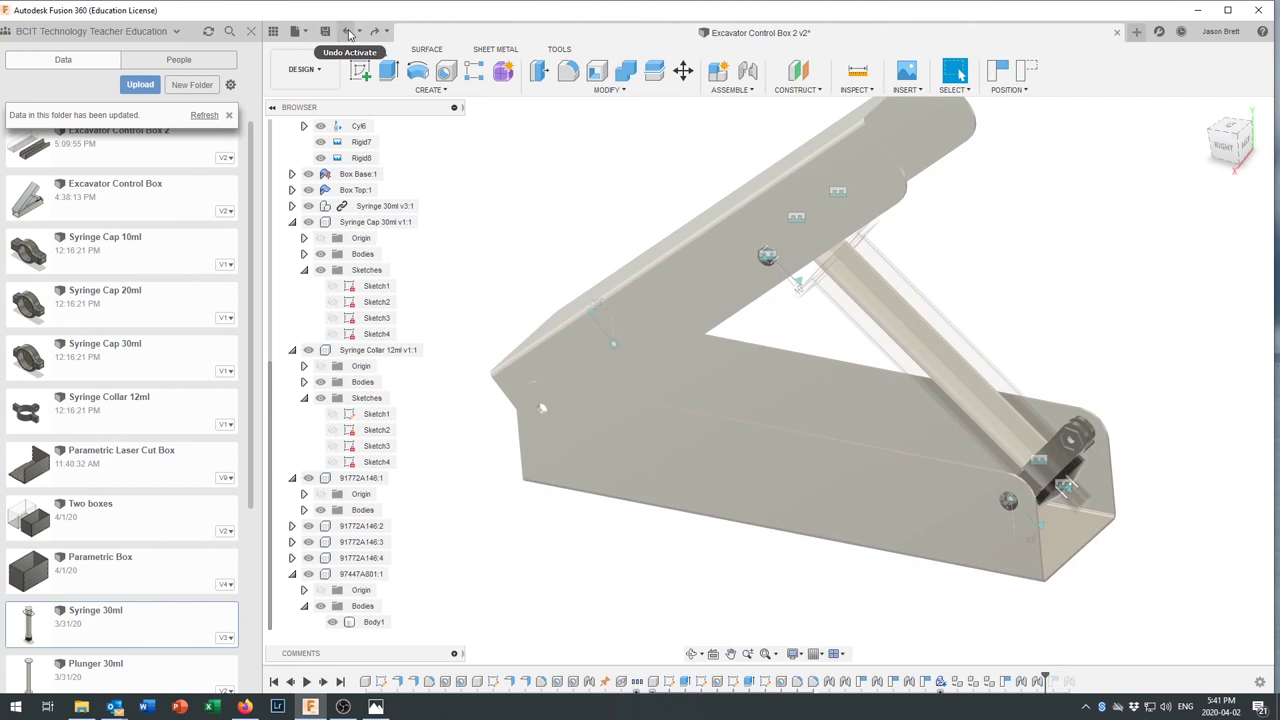
{"action": "left_click", "coordinate": [349, 33]}
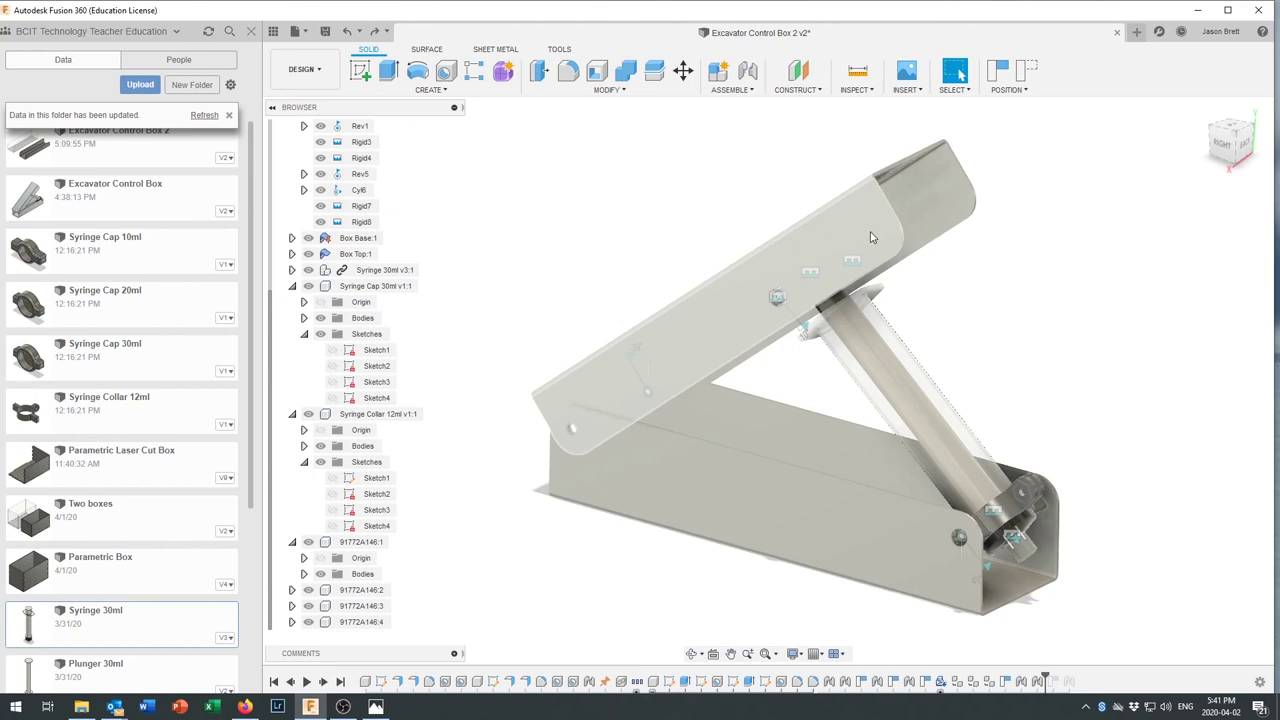
{"action": "mouse_move", "coordinate": [870, 236]}
{"action": "left_mouse_down"}
{"action": "mouse_move", "coordinate": [749, 121]}
{"action": "mouse_move", "coordinate": [693, 95]}
{"action": "mouse_move", "coordinate": [635, 20]}
{"action": "mouse_move", "coordinate": [645, 60]}
{"action": "mouse_move", "coordinate": [900, 240]}
{"action": "mouse_move", "coordinate": [734, 280]}
{"action": "mouse_move", "coordinate": [586, 187]}
{"action": "mouse_move", "coordinate": [747, 397]}
{"action": "mouse_move", "coordinate": [680, 300]}
{"action": "mouse_move", "coordinate": [620, 250]}
{"action": "mouse_move", "coordinate": [612, 356]}
{"action": "mouse_move", "coordinate": [651, 425]}
{"action": "mouse_move", "coordinate": [610, 350]}
{"action": "mouse_move", "coordinate": [506, 260]}
{"action": "mouse_move", "coordinate": [570, 296]}
{"action": "mouse_move", "coordinate": [645, 397]}
{"action": "mouse_move", "coordinate": [530, 262]}
{"action": "mouse_move", "coordinate": [672, 402]}
{"action": "mouse_move", "coordinate": [457, 274]}
{"action": "mouse_move", "coordinate": [590, 322]}
{"action": "mouse_move", "coordinate": [656, 374]}
{"action": "left_mouse_up"}
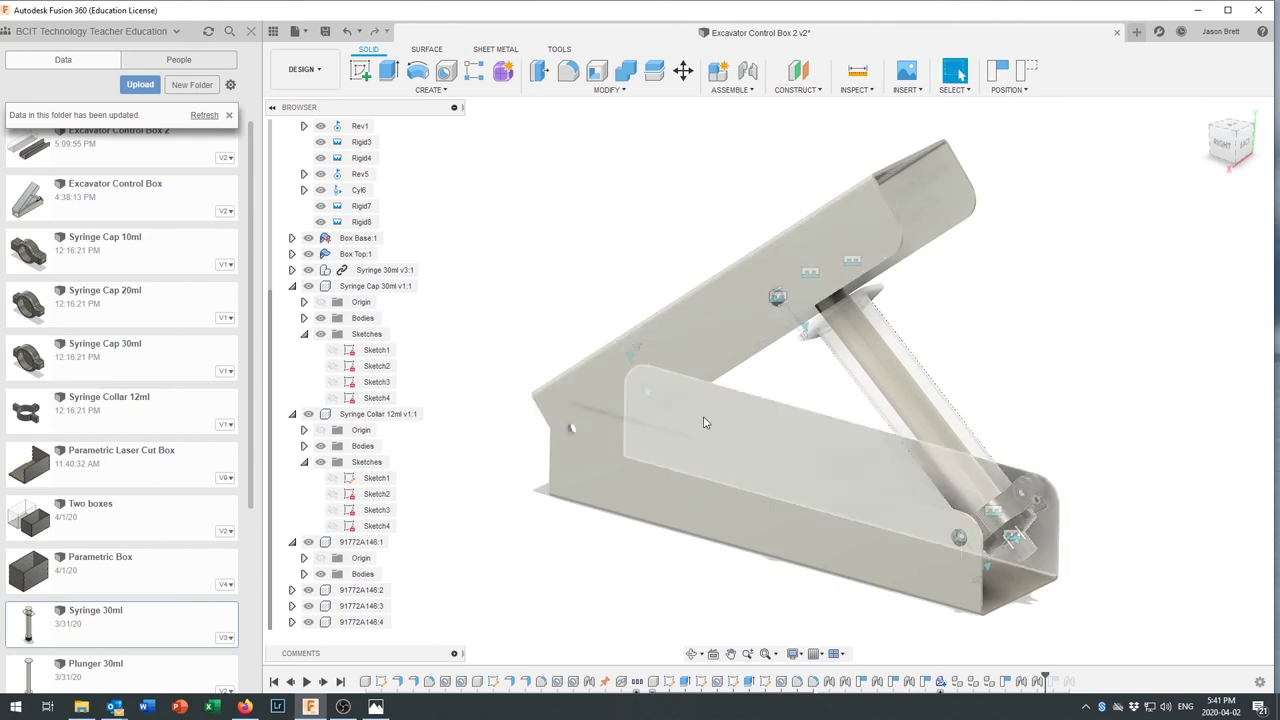
{"action": "mouse_move", "coordinate": [810, 618]}
{"action": "left_mouse_down"}
{"action": "mouse_move", "coordinate": [713, 337]}
{"action": "mouse_move", "coordinate": [679, 301]}
{"action": "mouse_move", "coordinate": [746, 516]}
{"action": "mouse_move", "coordinate": [820, 350]}
{"action": "mouse_move", "coordinate": [889, 244]}
{"action": "left_mouse_up"}
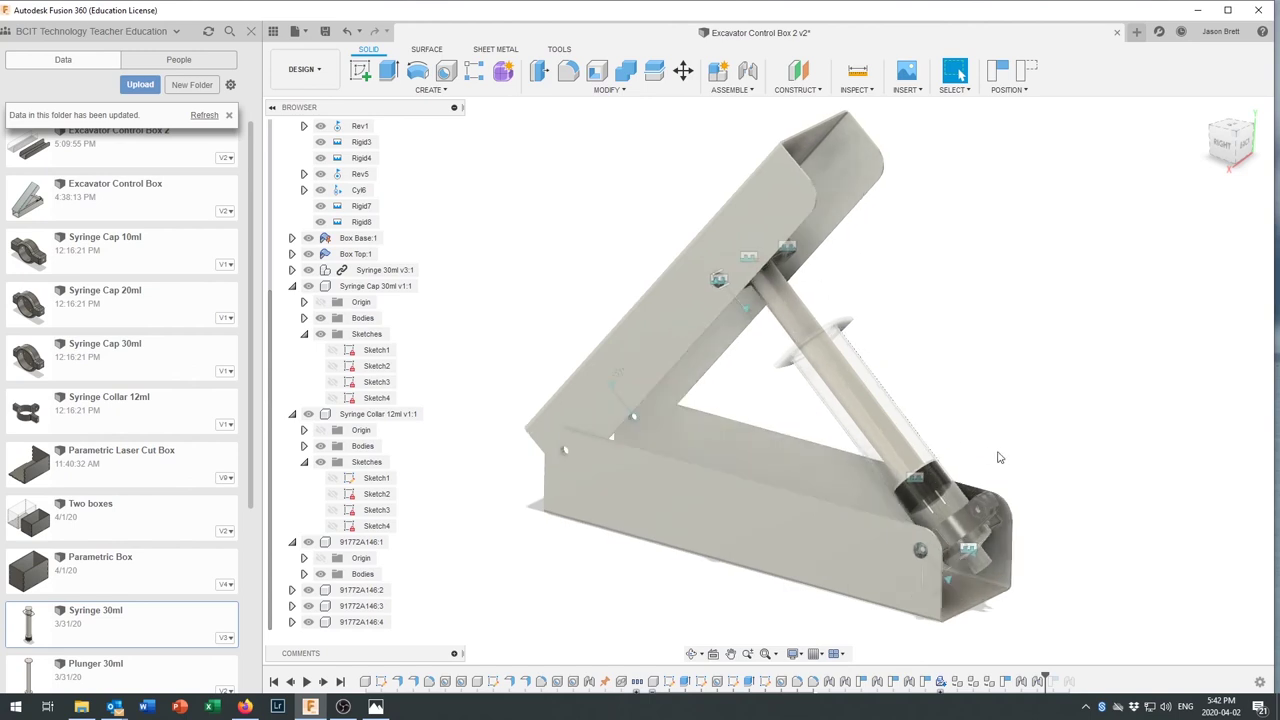
Save the excavator control box assembly as a new version described "User Saved" and close the document
{"action": "left_click", "coordinate": [324, 32]}
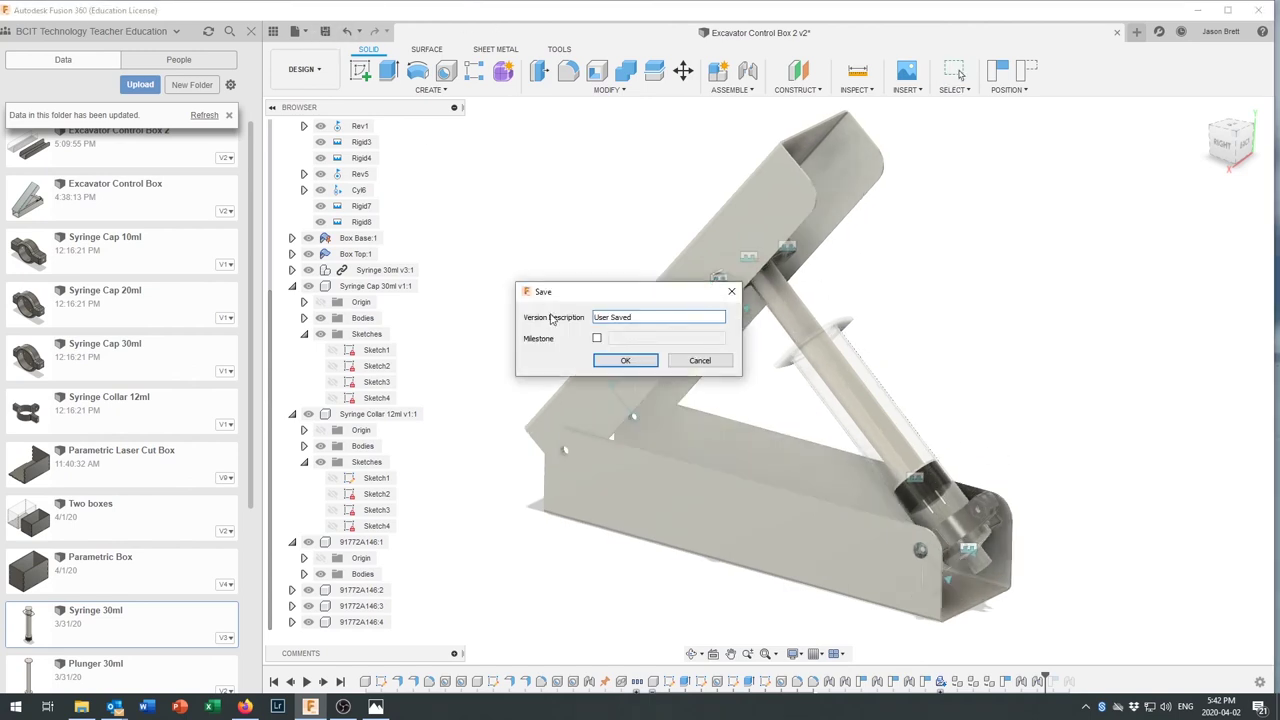
{"action": "left_click", "coordinate": [630, 361]}
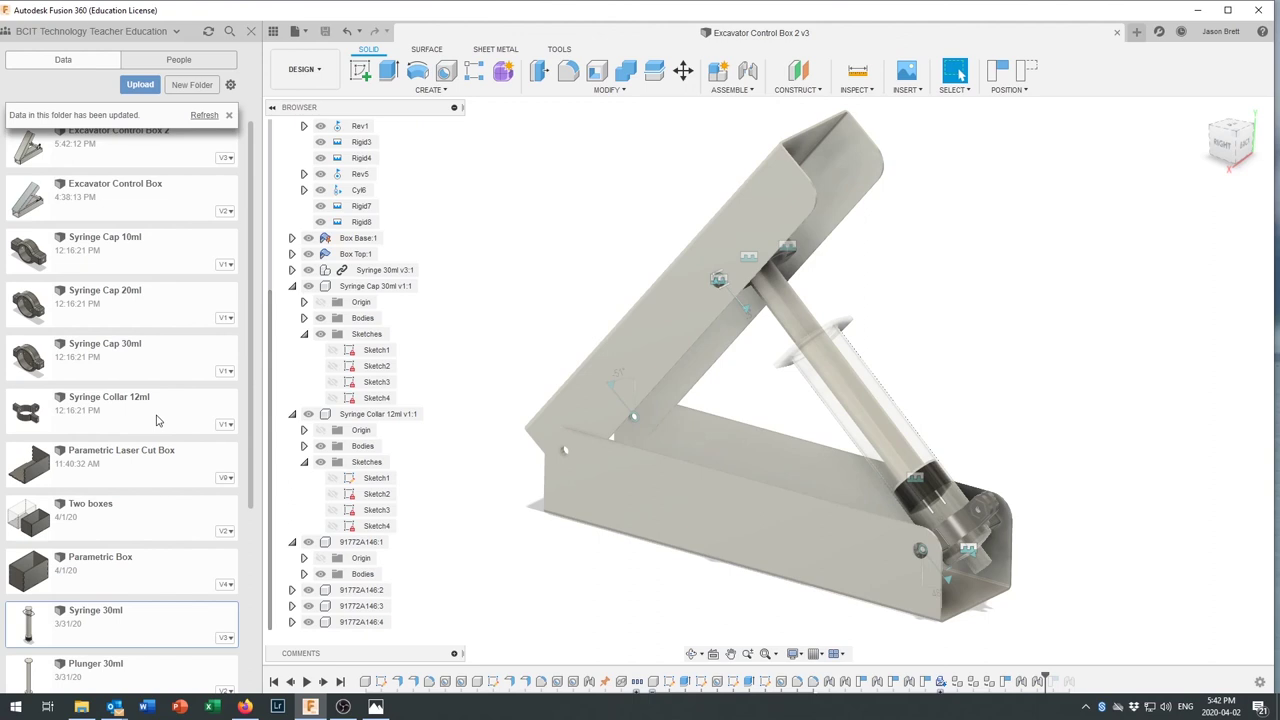
{"action": "scroll", "coordinate": [155, 345], "scroll_direction": "down", "scroll_amount": 1}
{"action": "scroll", "coordinate": [165, 318], "scroll_direction": "up", "scroll_amount": 1}
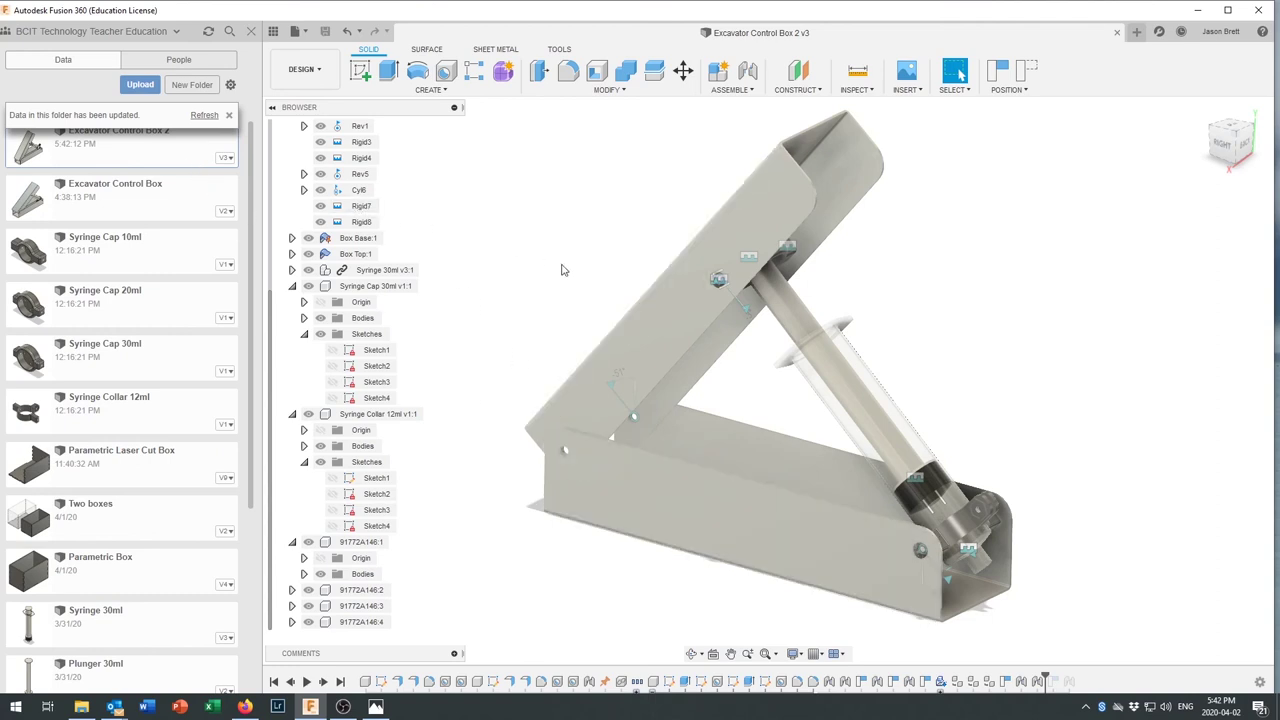
{"action": "left_click", "coordinate": [1117, 34]}
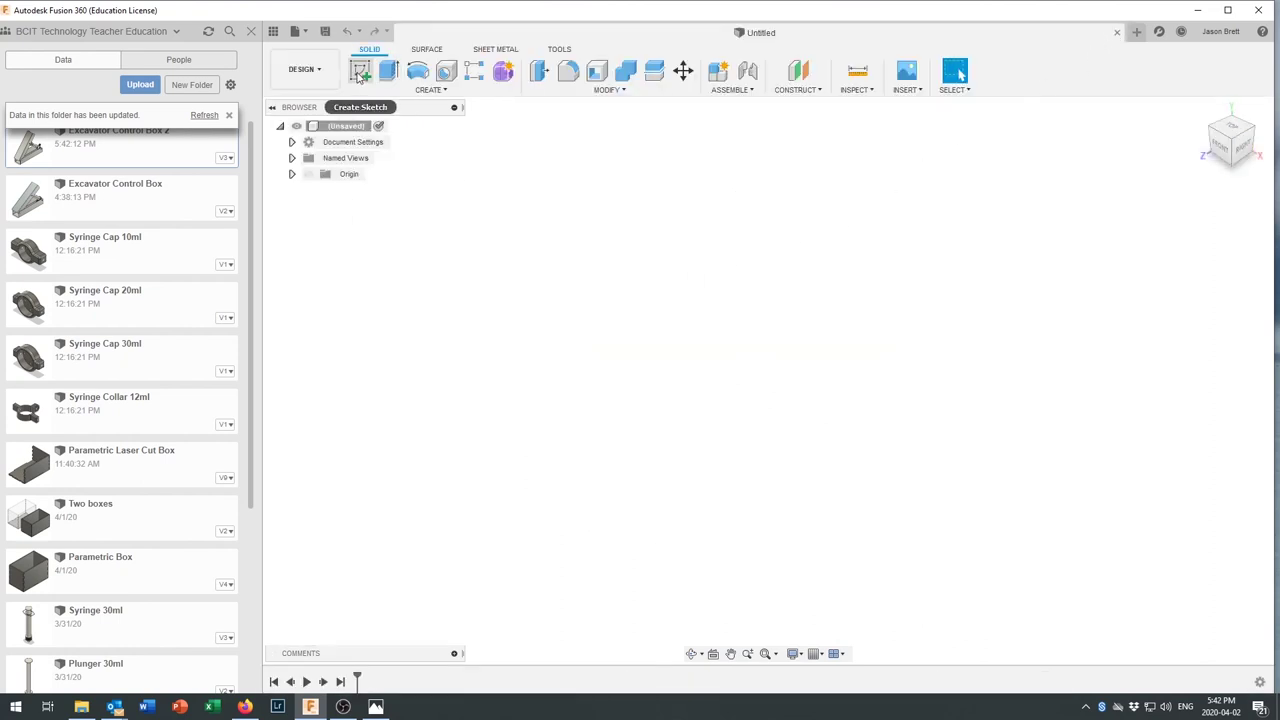
Create a new component in the empty design and start a sketch on the horizontal plane
{"action": "left_click", "coordinate": [360, 77]}
{"action": "right_click", "coordinate": [354, 128]}
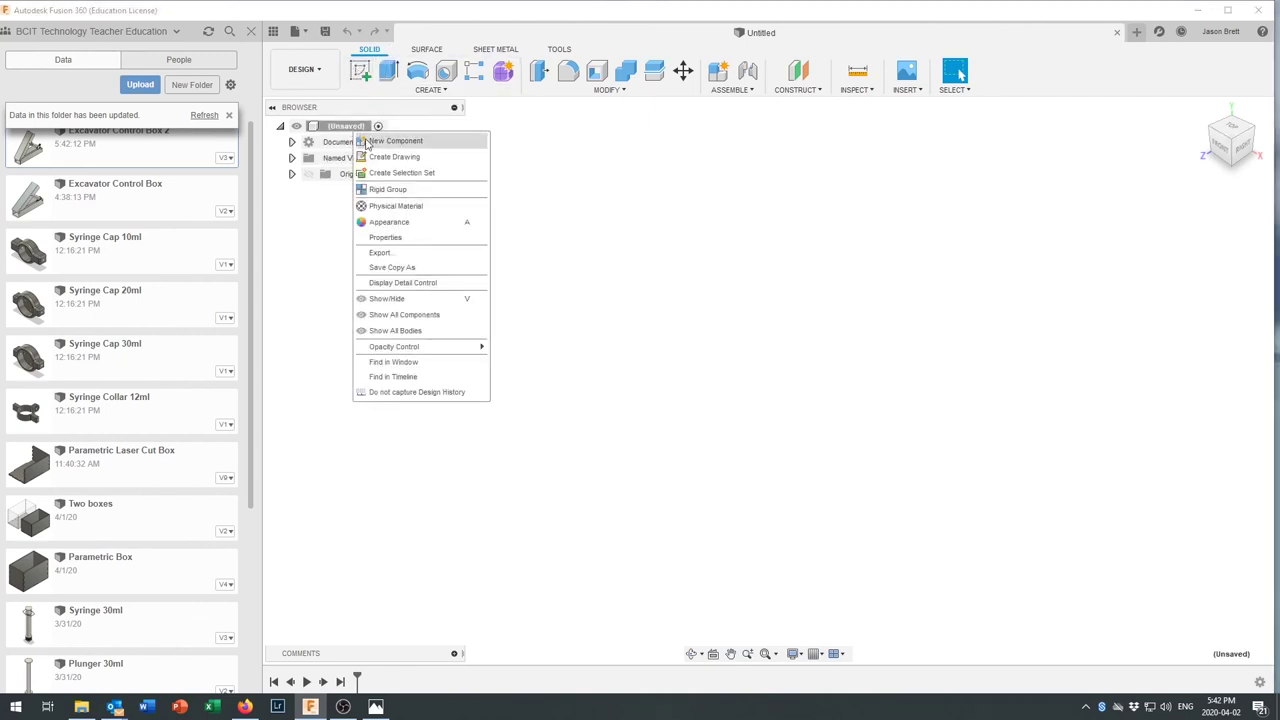
{"action": "left_click", "coordinate": [385, 143]}
{"action": "left_click", "coordinate": [360, 75]}
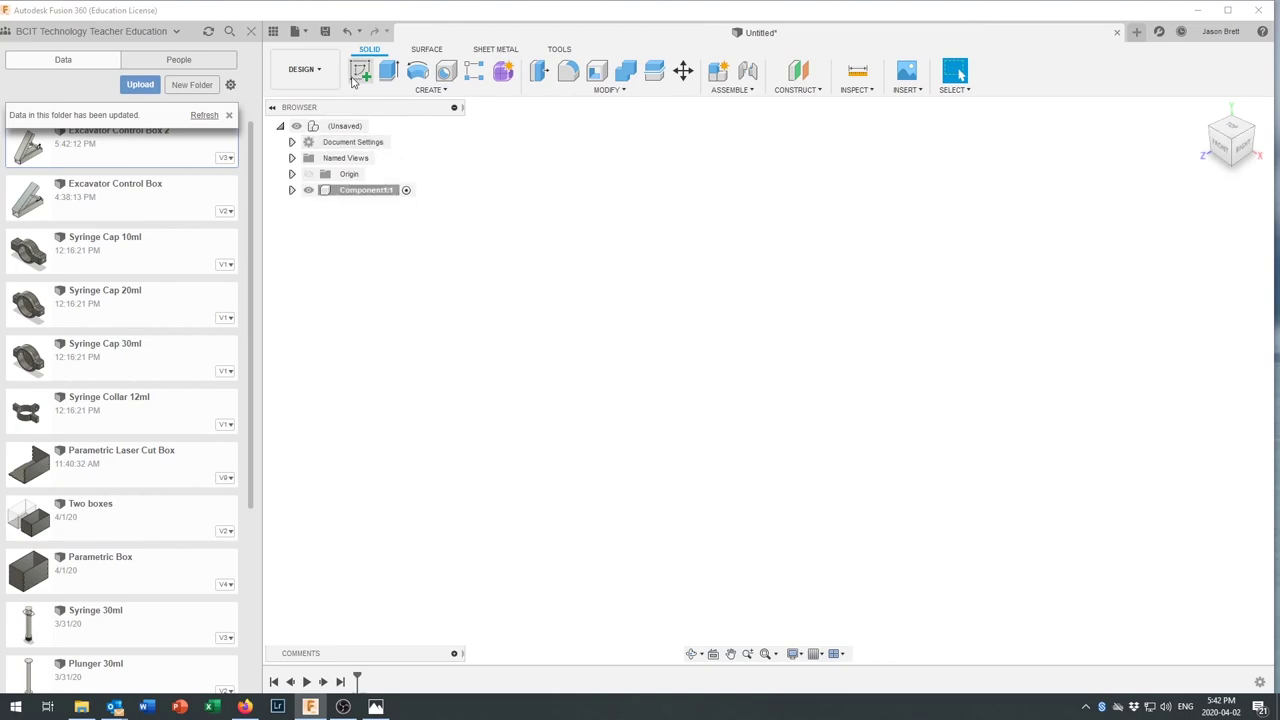
{"action": "left_click", "coordinate": [783, 410]}
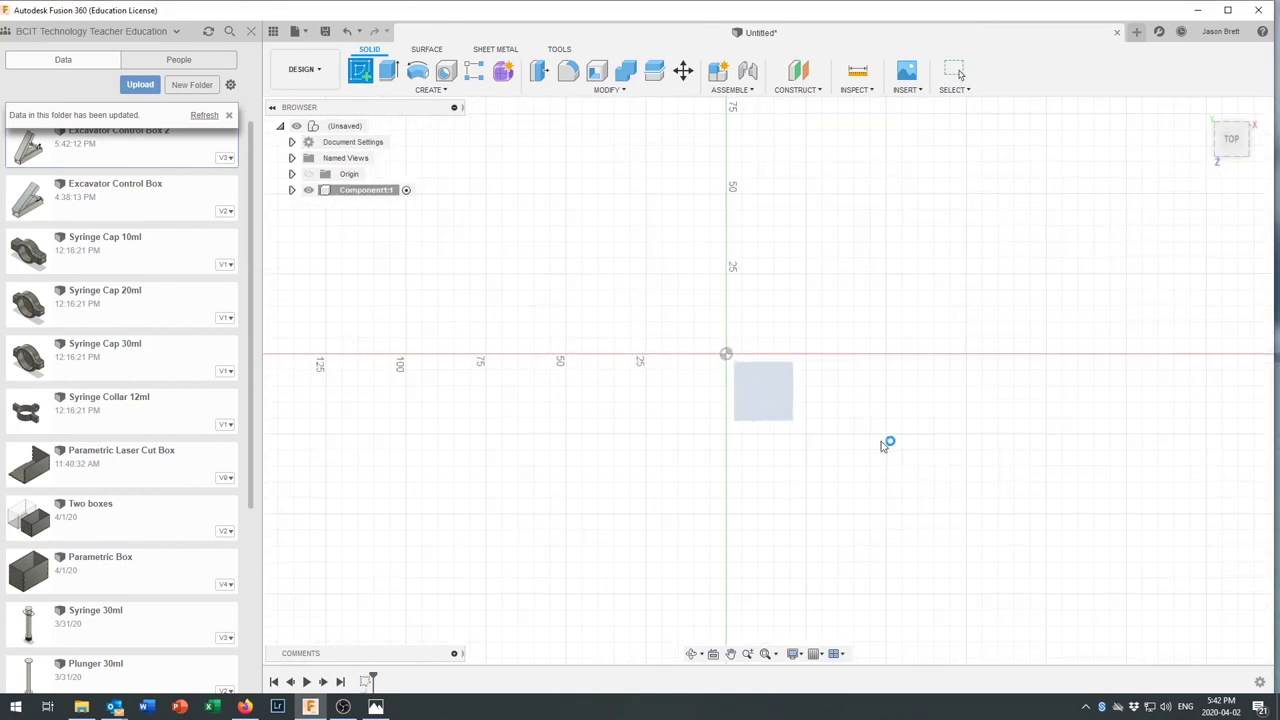
{"action": "left_click_drag", "start_coordinate": [997, 517], "coordinate": [444, 138]}
Draw a two-point rectangle about 155 mm by 105 mm around the sketch origin
{"action": "left_click", "coordinate": [388, 70]}
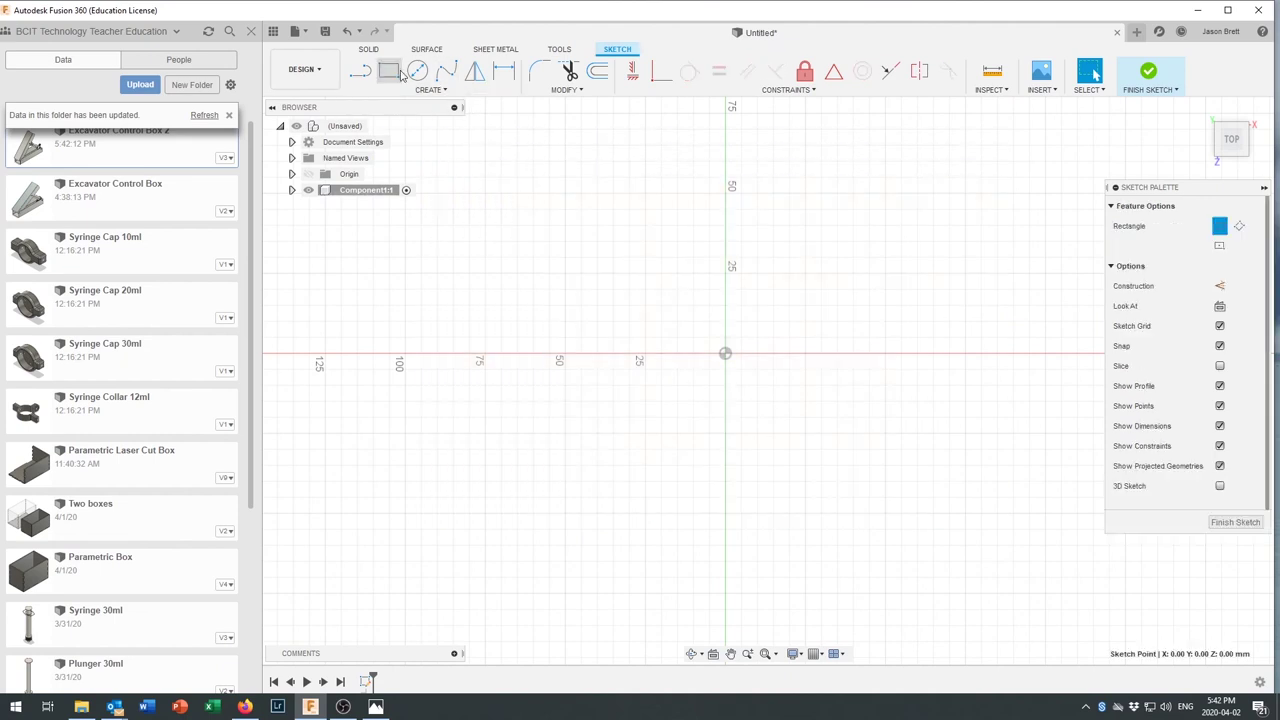
{"action": "left_click", "coordinate": [1013, 513]}
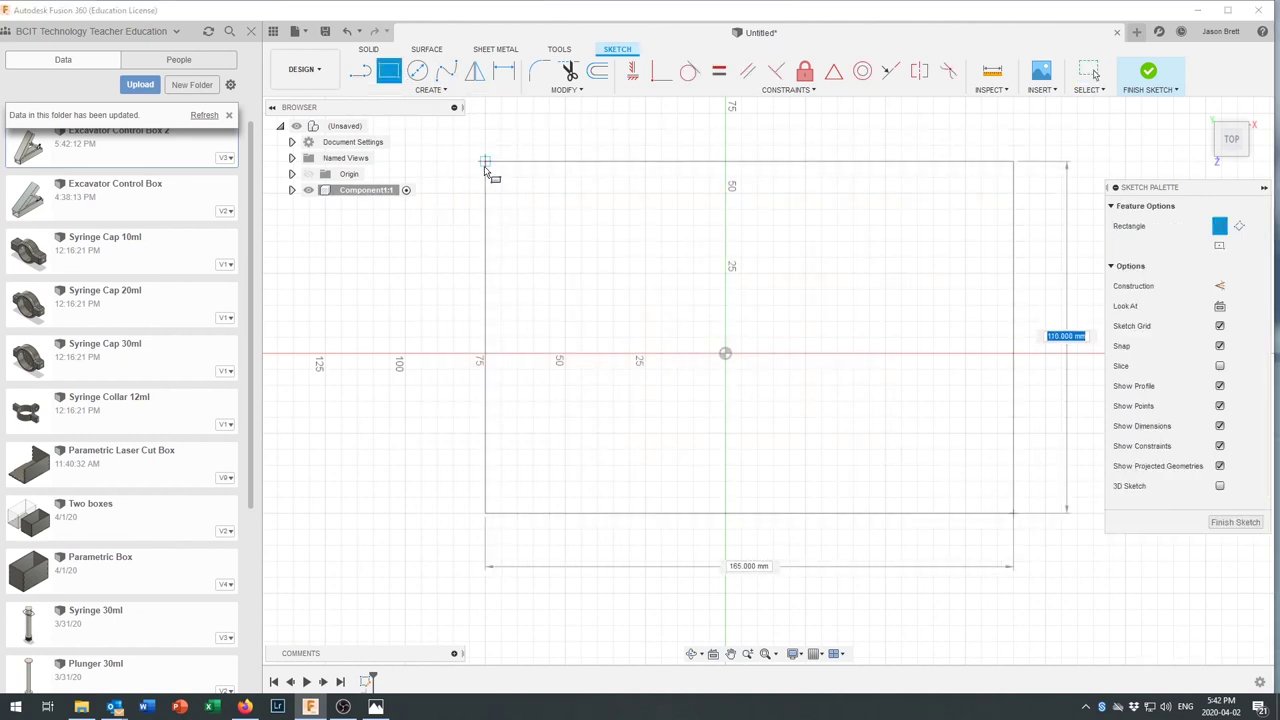
{"action": "left_click", "coordinate": [520, 178]}
{"action": "scroll", "coordinate": [714, 351], "scroll_direction": "down", "scroll_amount": 3}
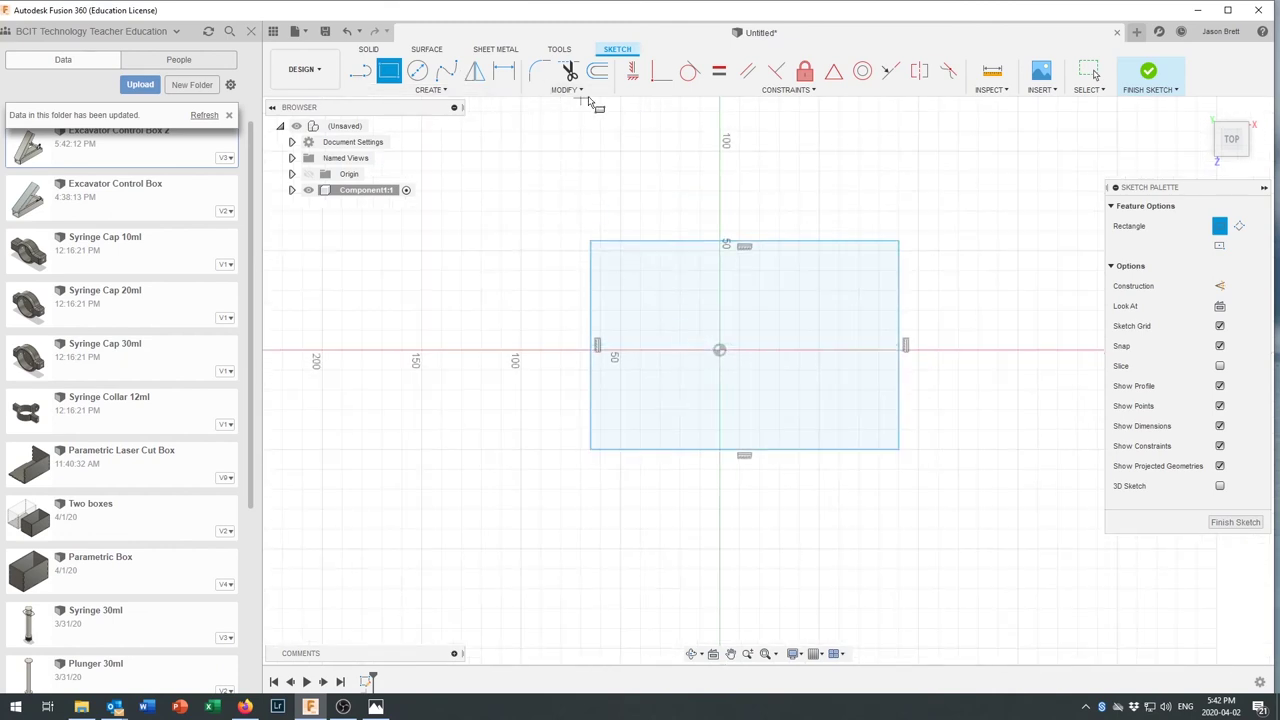
Dimension the rectangle to 200 mm along its lower edge and 250 mm along its vertical side
{"action": "left_click", "coordinate": [504, 70]}
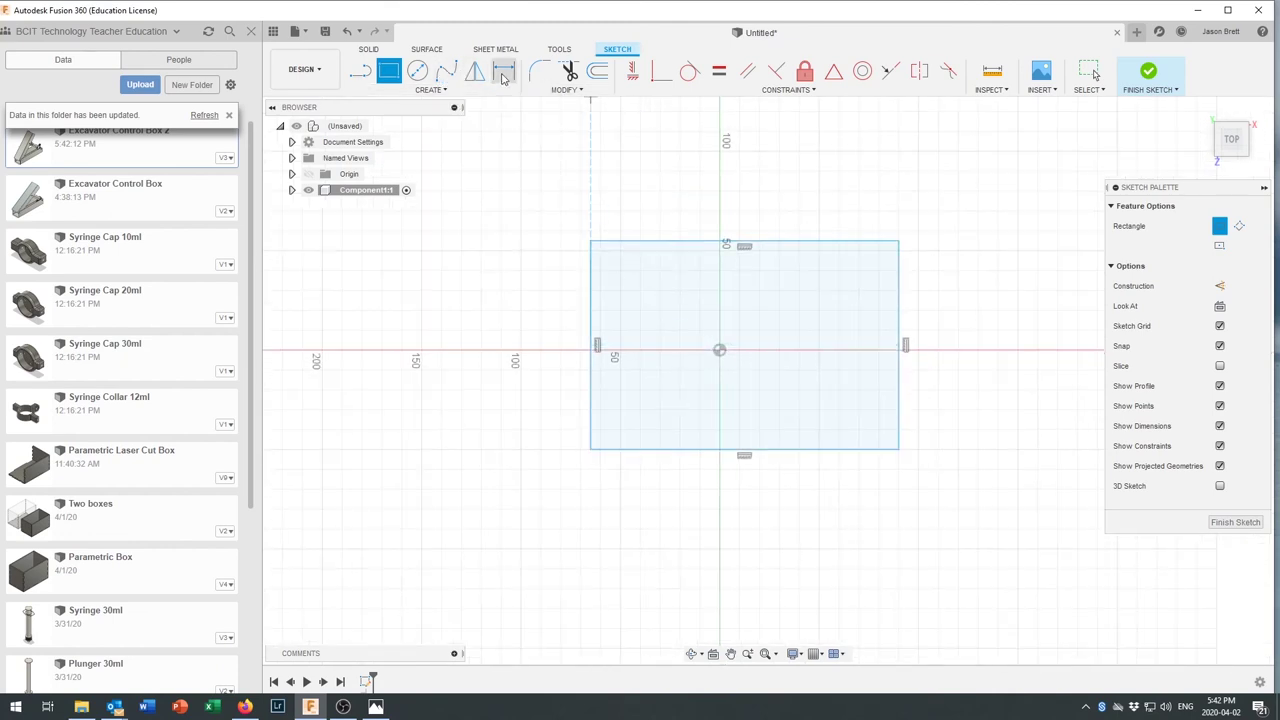
{"action": "left_click", "coordinate": [779, 451]}
{"action": "left_click", "coordinate": [745, 505]}
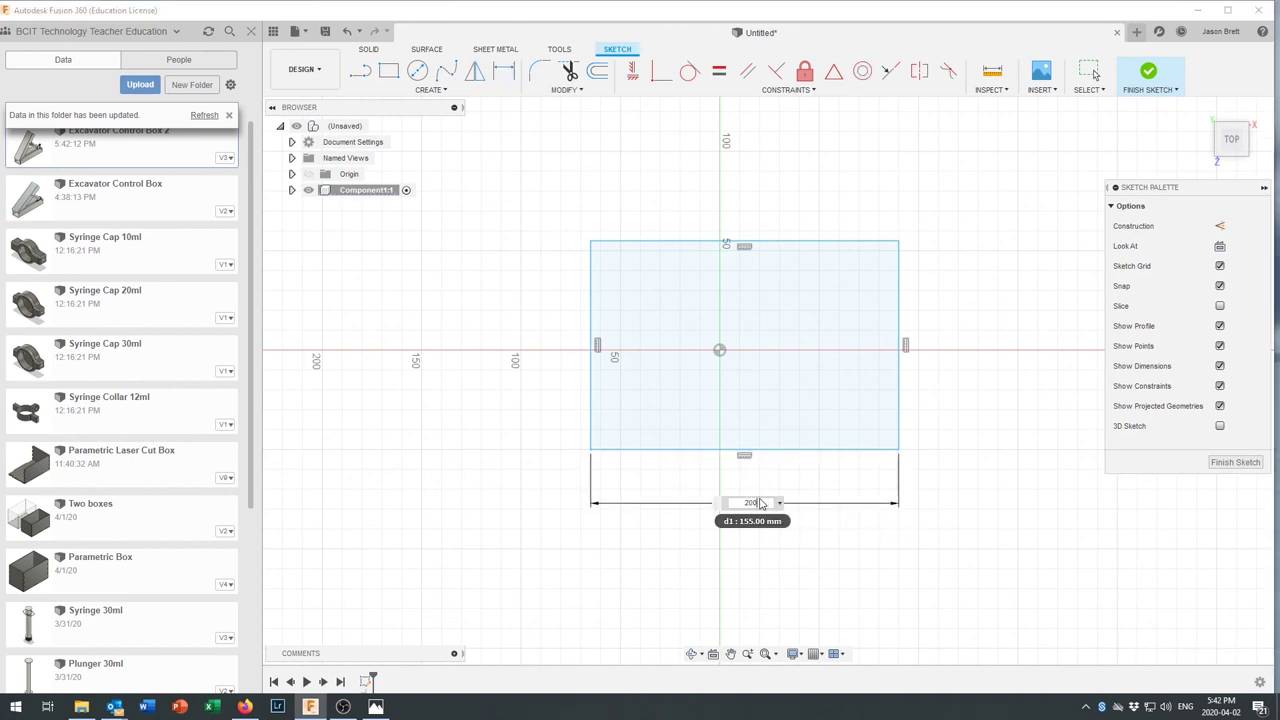
{"action": "key", "text": "Return"}
{"action": "left_click", "coordinate": [502, 376]}
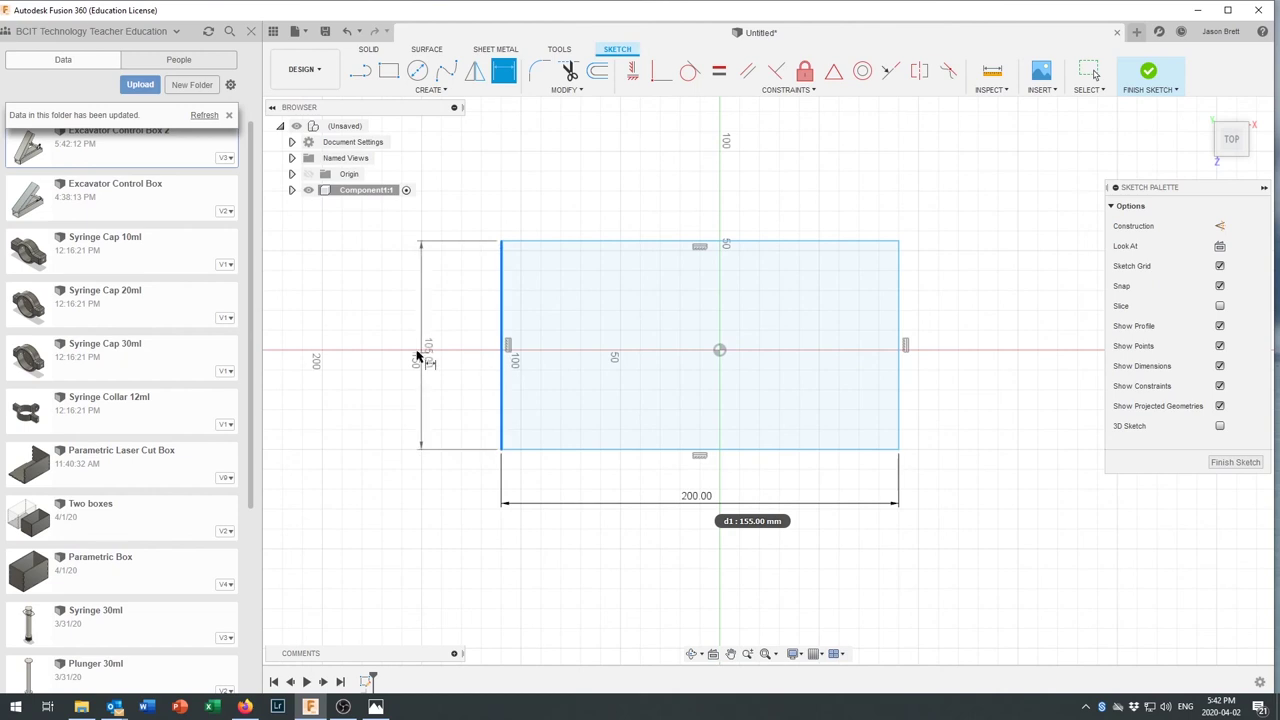
{"action": "left_click", "coordinate": [430, 355]}
{"action": "type", "text": "2"}
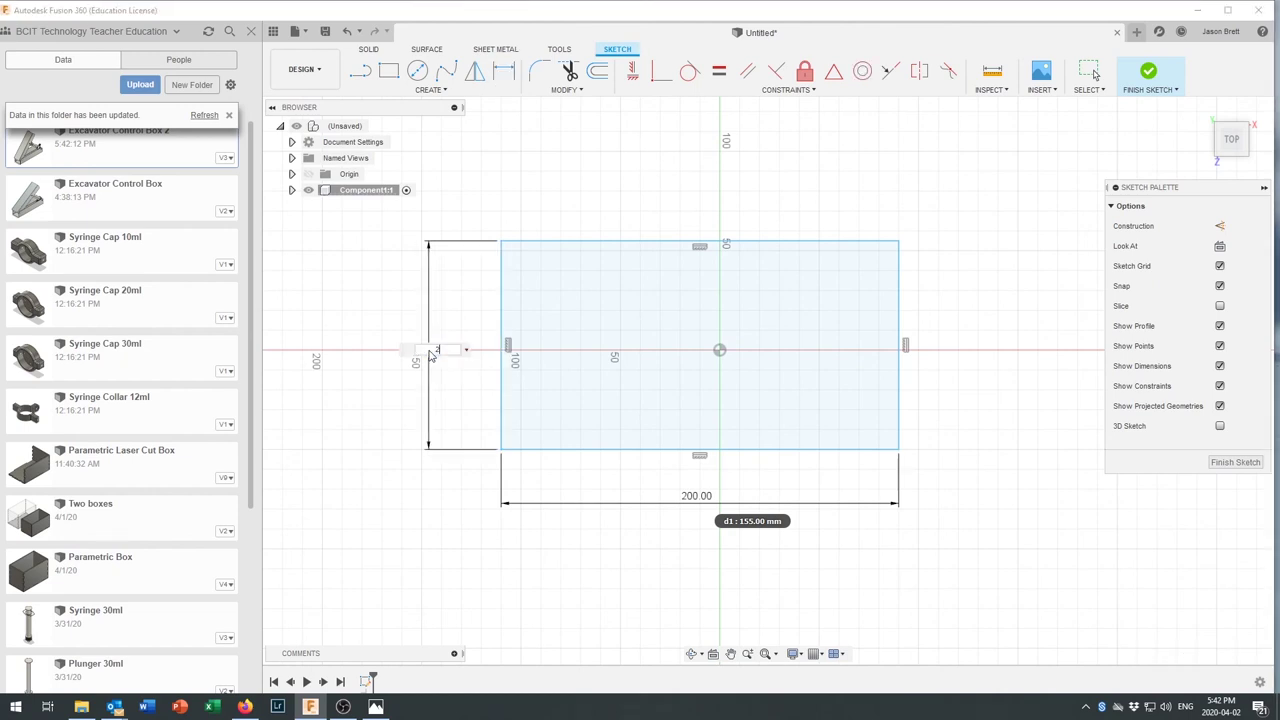
{"action": "type", "text": "50"}
{"action": "key", "text": "Return"}
{"action": "scroll", "coordinate": [654, 354], "scroll_direction": "up", "scroll_amount": 3}
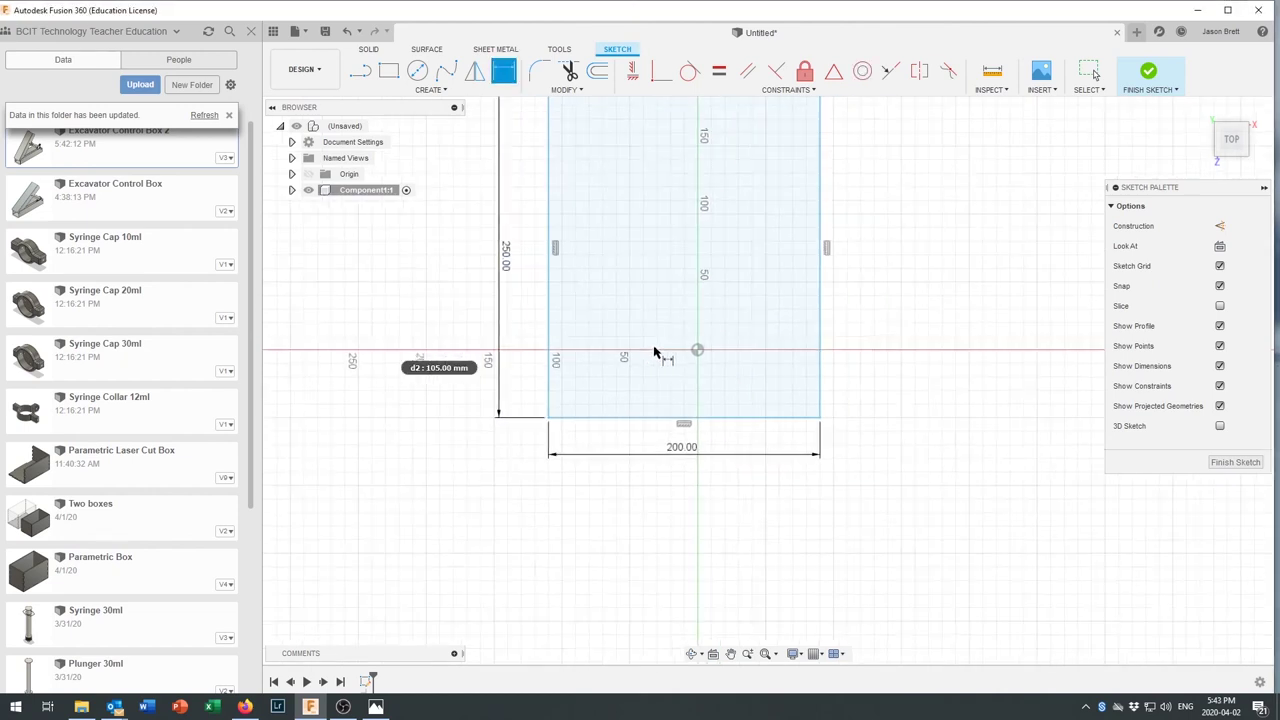
Finish the sketch and extrude the rectangle 6 mm as a new body
{"action": "left_click", "coordinate": [1148, 76]}
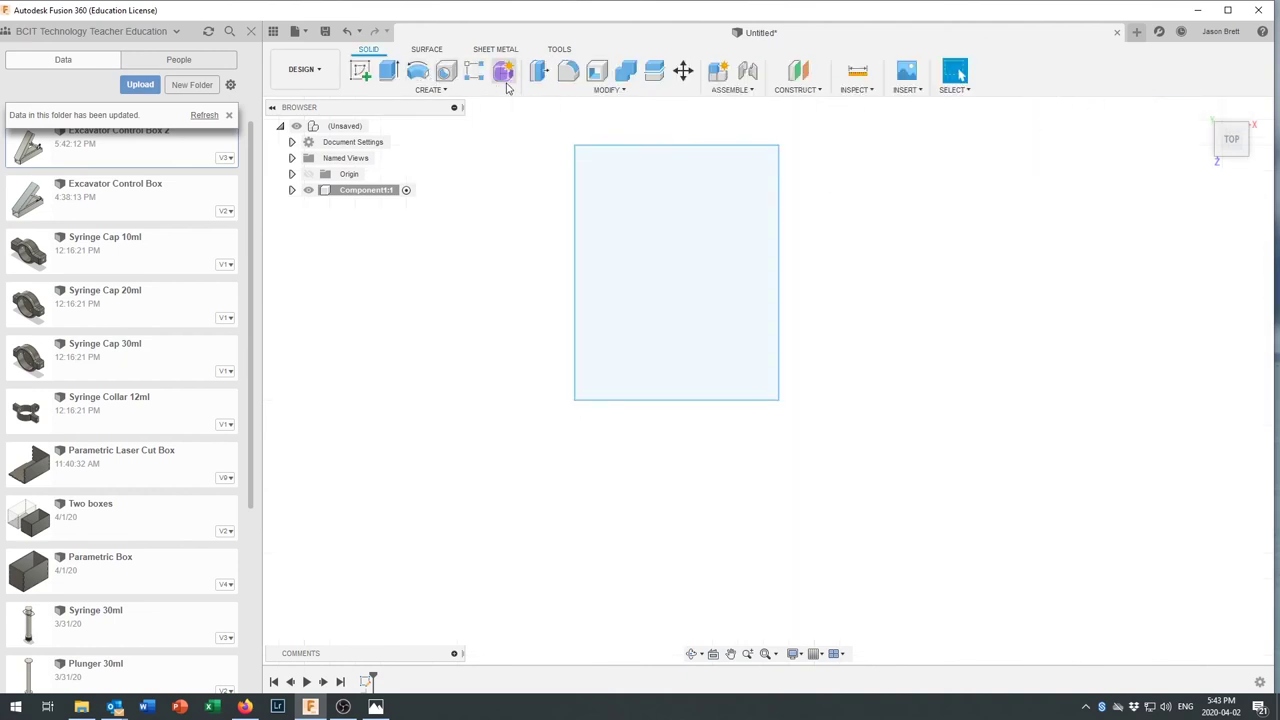
{"action": "left_click", "coordinate": [394, 76]}
{"action": "left_click", "coordinate": [666, 286]}
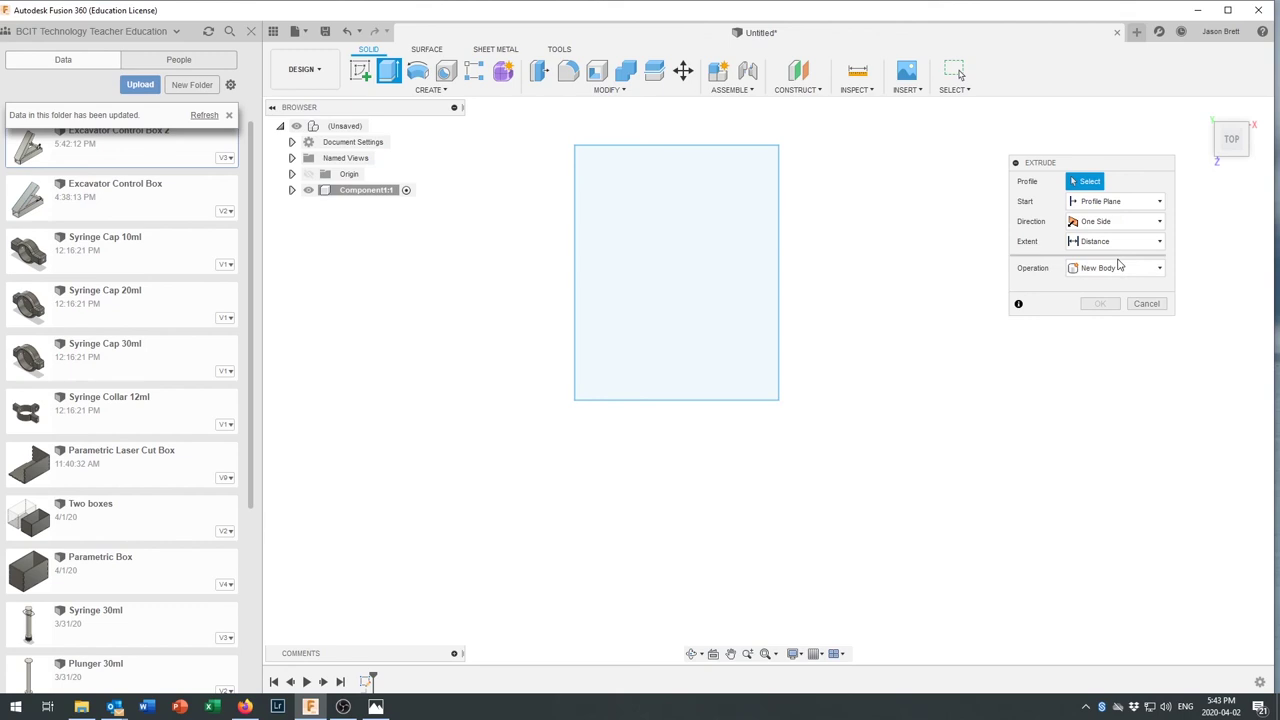
{"action": "mouse_move", "coordinate": [1017, 312]}
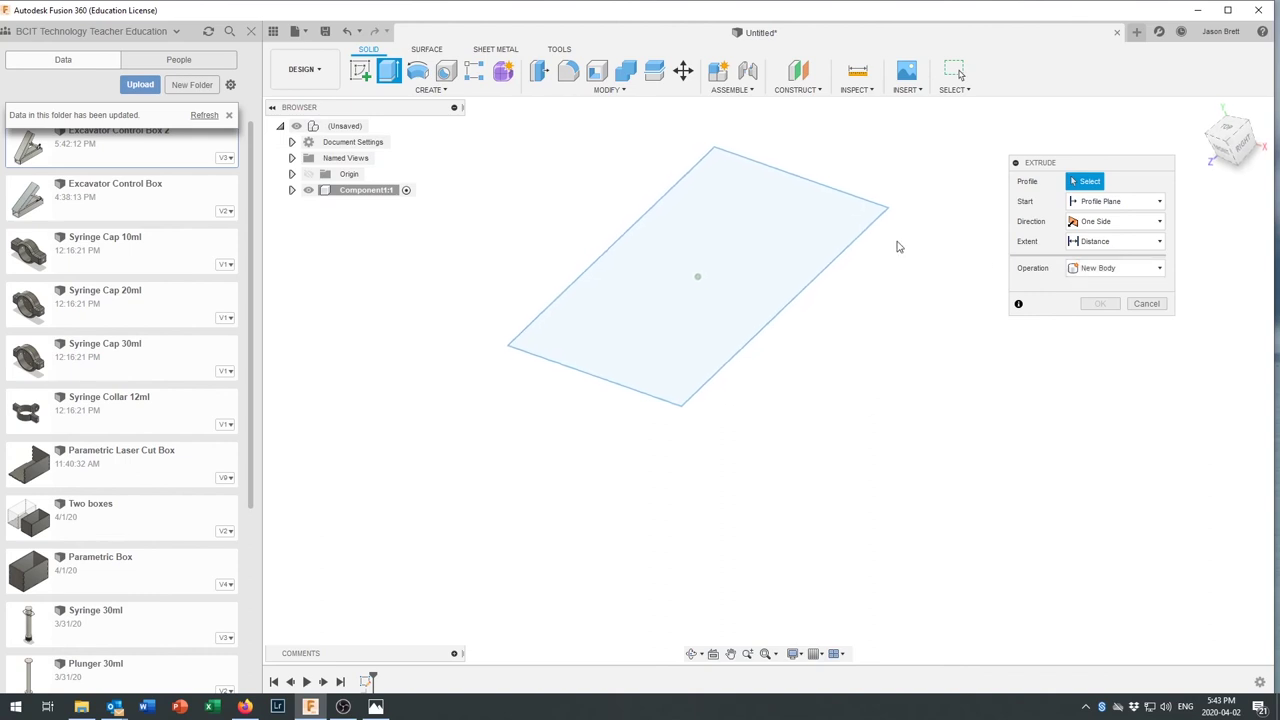
{"action": "left_click", "coordinate": [782, 250]}
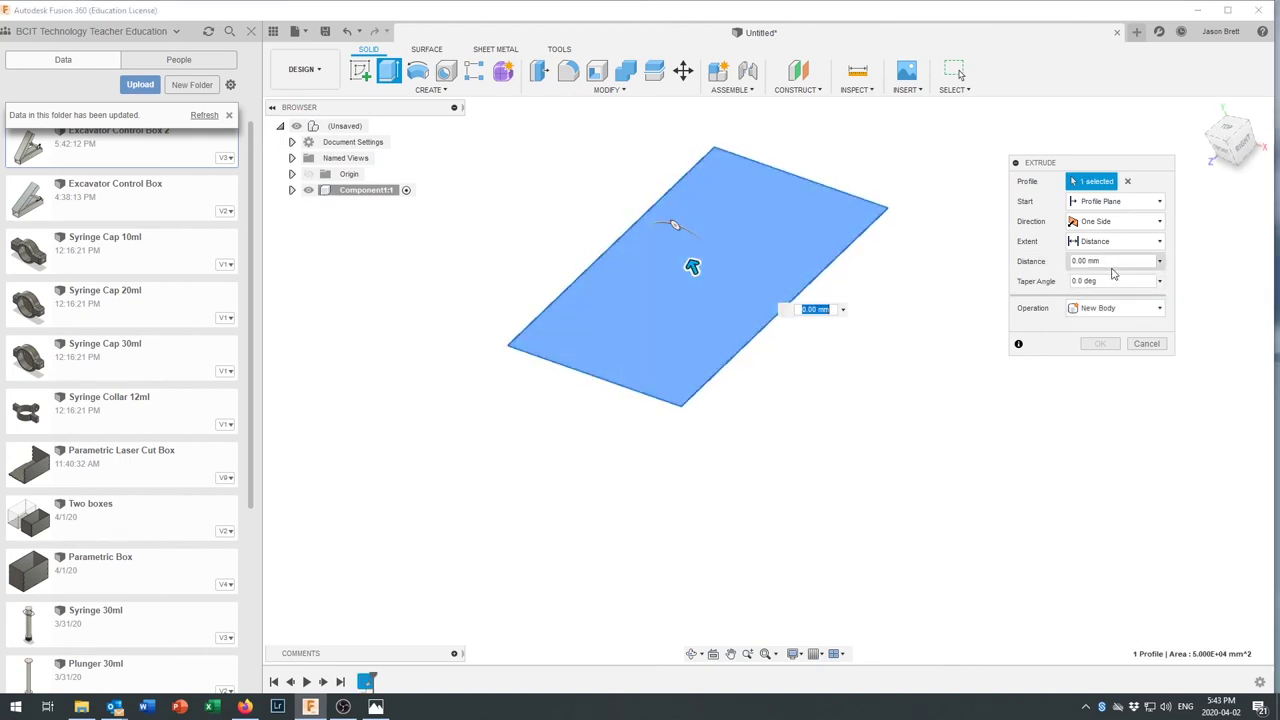
{"action": "left_click_drag", "start_coordinate": [1089, 261], "coordinate": [1013, 275]}
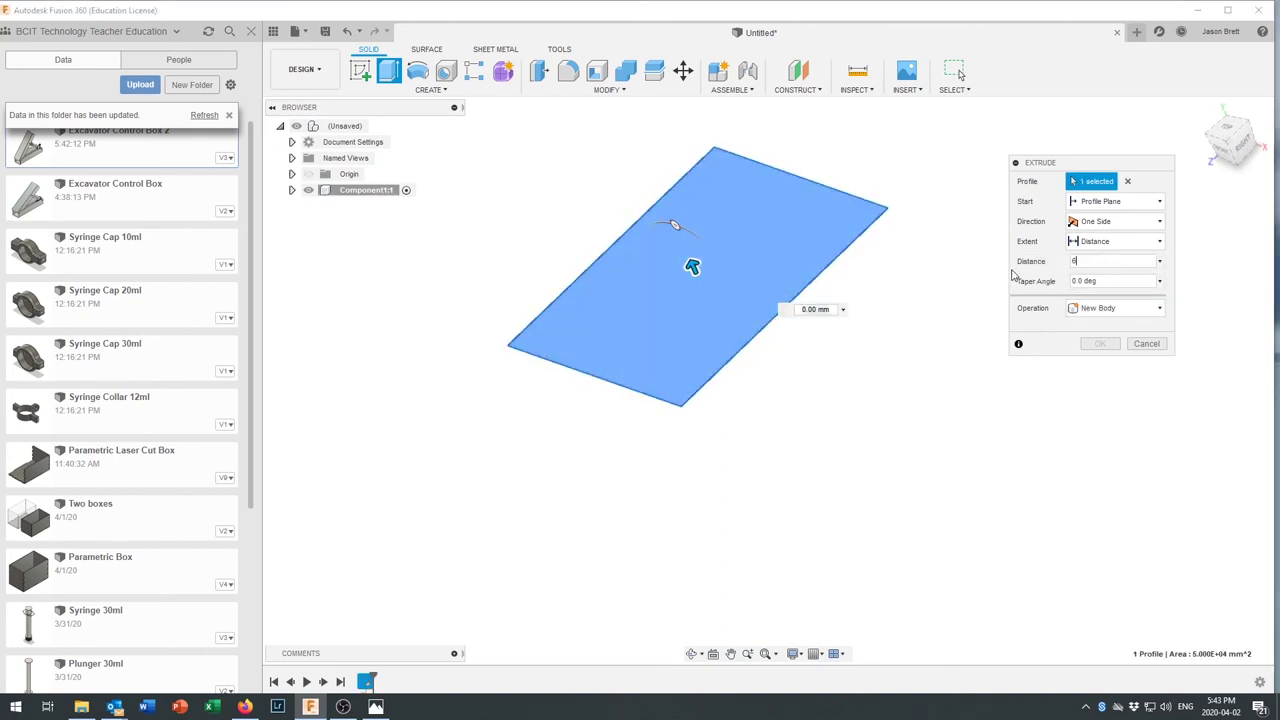
{"action": "type", "text": "3"}
{"action": "key", "text": "Return"}
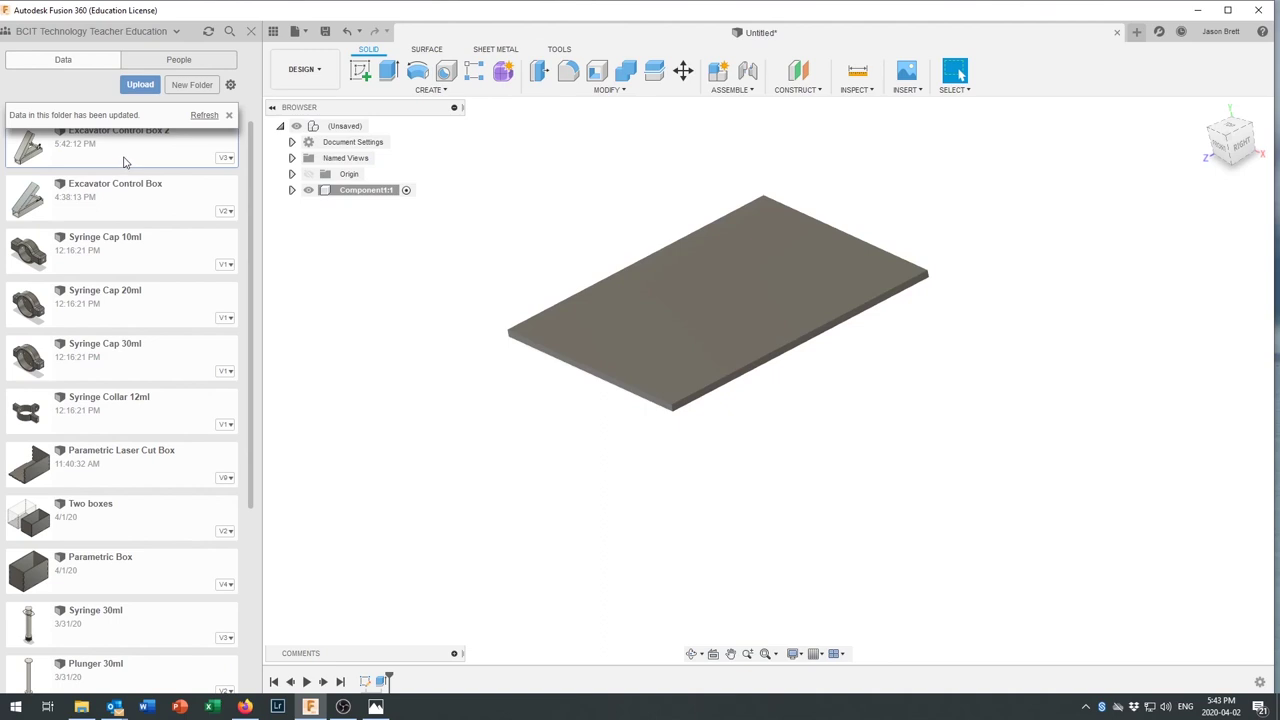
Try to insert Excavator Control Box 2, and save the design as "Excavator Control Board" in the Syringe Excavator 2 folder
{"action": "left_click_drag", "start_coordinate": [29, 150], "coordinate": [533, 210]}
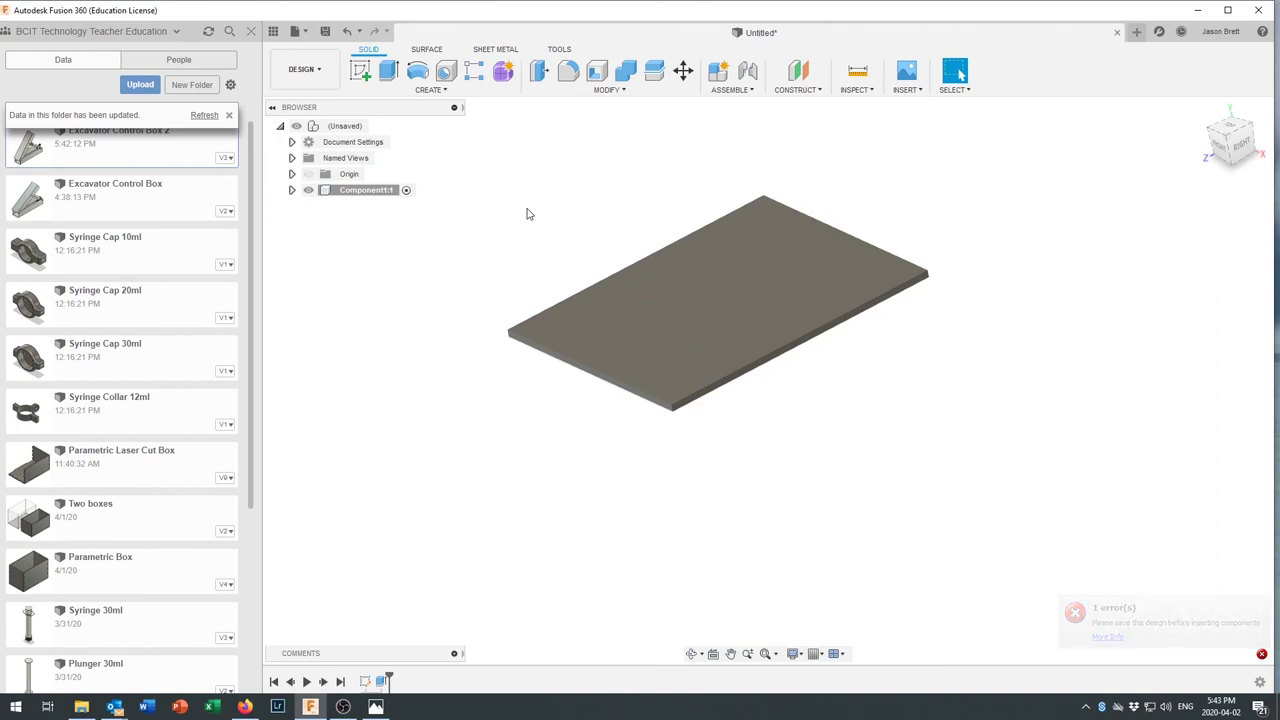
{"action": "left_click", "coordinate": [298, 31]}
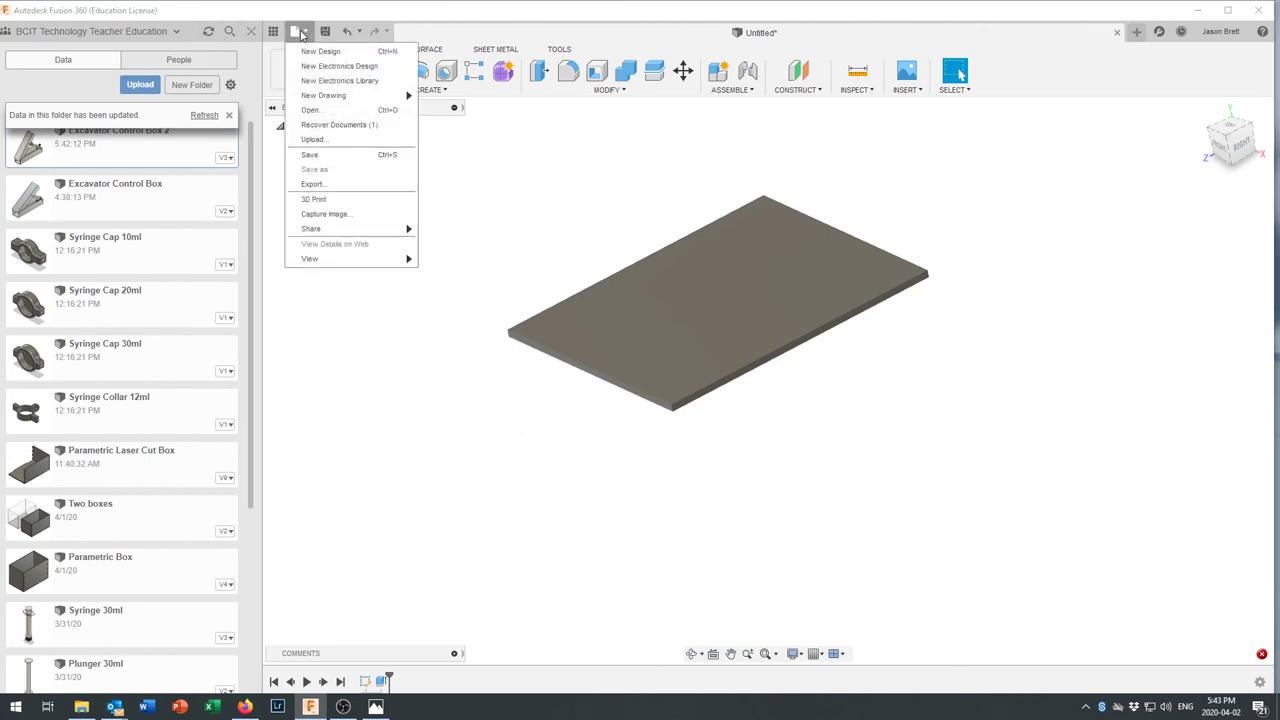
{"action": "left_click", "coordinate": [323, 158]}
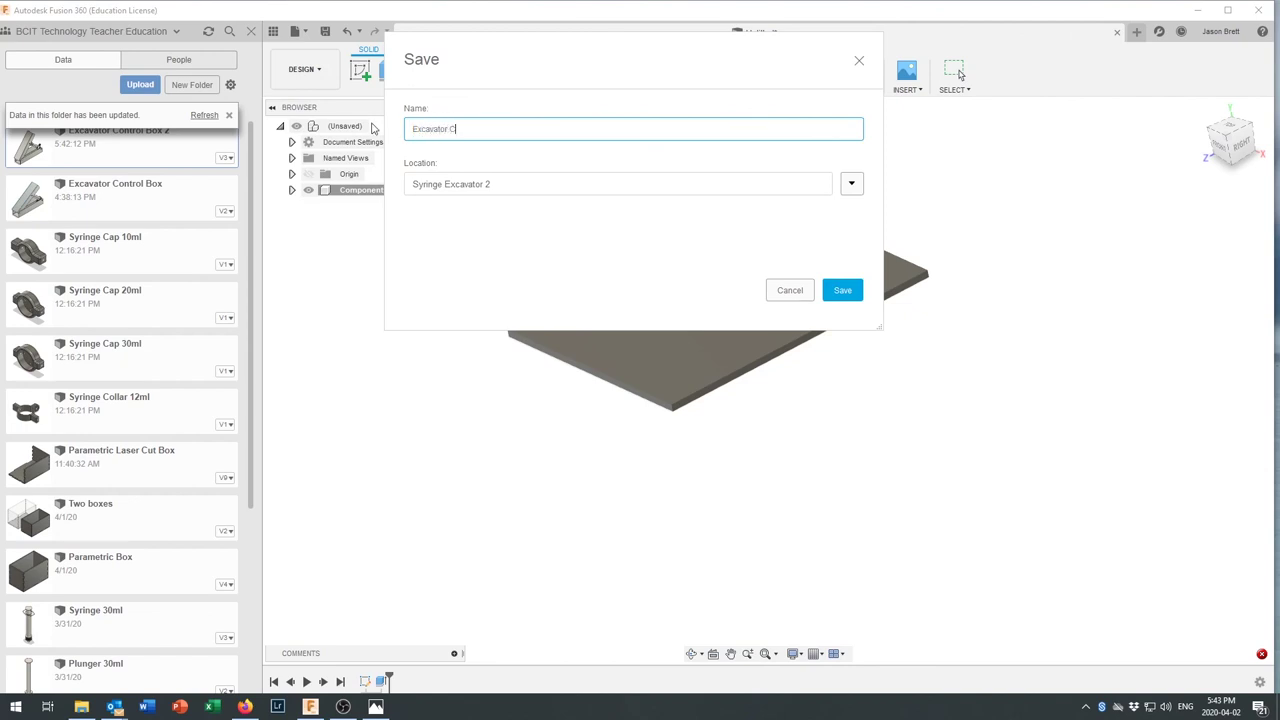
{"action": "type", "text": "Excavator Control Board"}
{"action": "key", "text": "Return"}
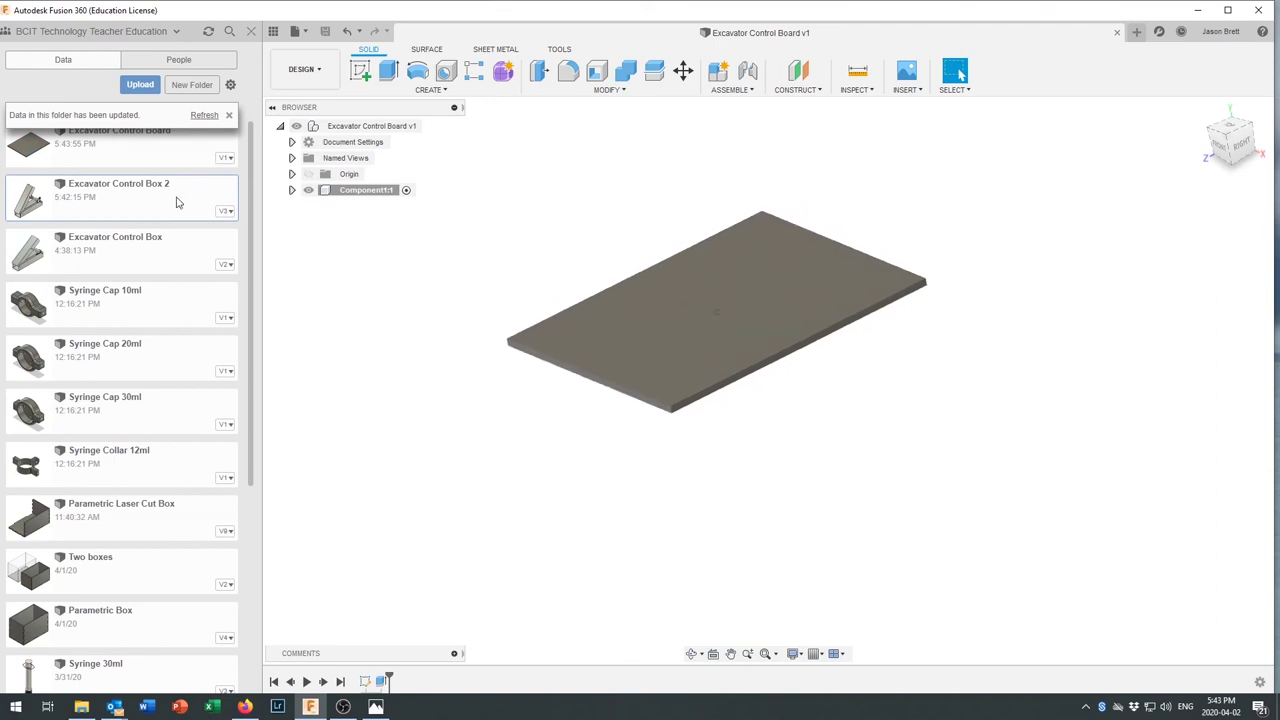
Insert Excavator Control Box 2 into the design and move it -50 mm in X and backward along Z over the board
{"action": "left_click_drag", "start_coordinate": [82, 200], "coordinate": [563, 209]}
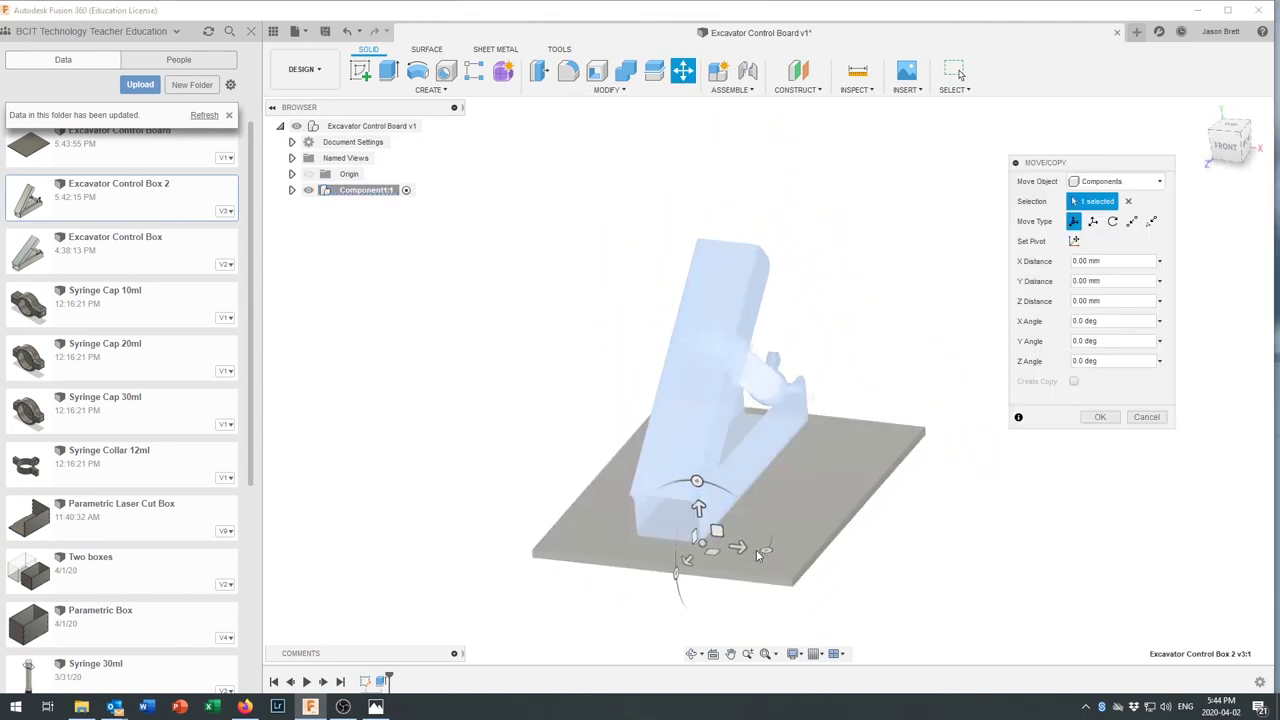
{"action": "left_click_drag", "start_coordinate": [737, 545], "coordinate": [675, 537]}
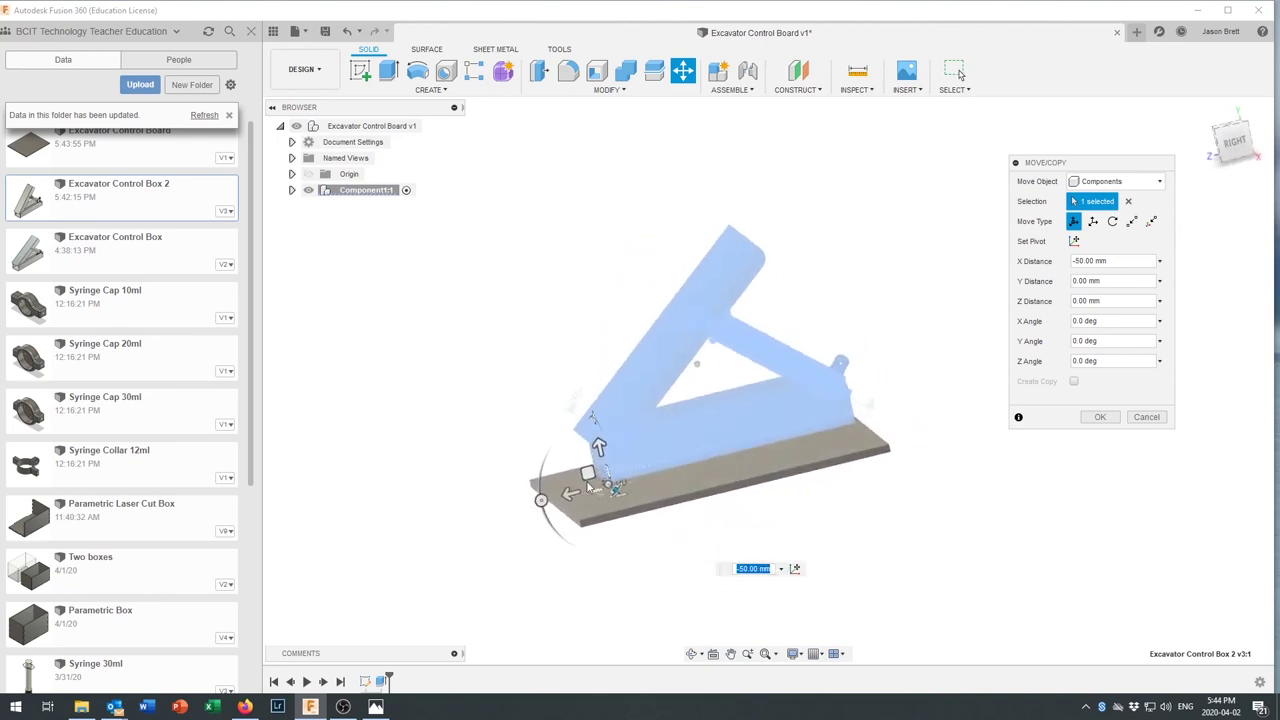
{"action": "left_click_drag", "start_coordinate": [568, 488], "coordinate": [594, 492]}
Raise the inserted control box 6 mm in Y so its base rests on the board's upper face
{"action": "middle_click_drag", "start_coordinate": [594, 492], "coordinate": [665, 442], "text": "shift"}
{"action": "left_click_drag", "start_coordinate": [663, 443], "coordinate": [668, 424]}
{"action": "middle_click_drag", "start_coordinate": [668, 424], "coordinate": [861, 384], "text": "shift"}
{"action": "left_click_drag", "start_coordinate": [861, 384], "coordinate": [861, 398]}
{"action": "middle_click_drag", "start_coordinate": [861, 398], "coordinate": [812, 395], "text": "shift"}
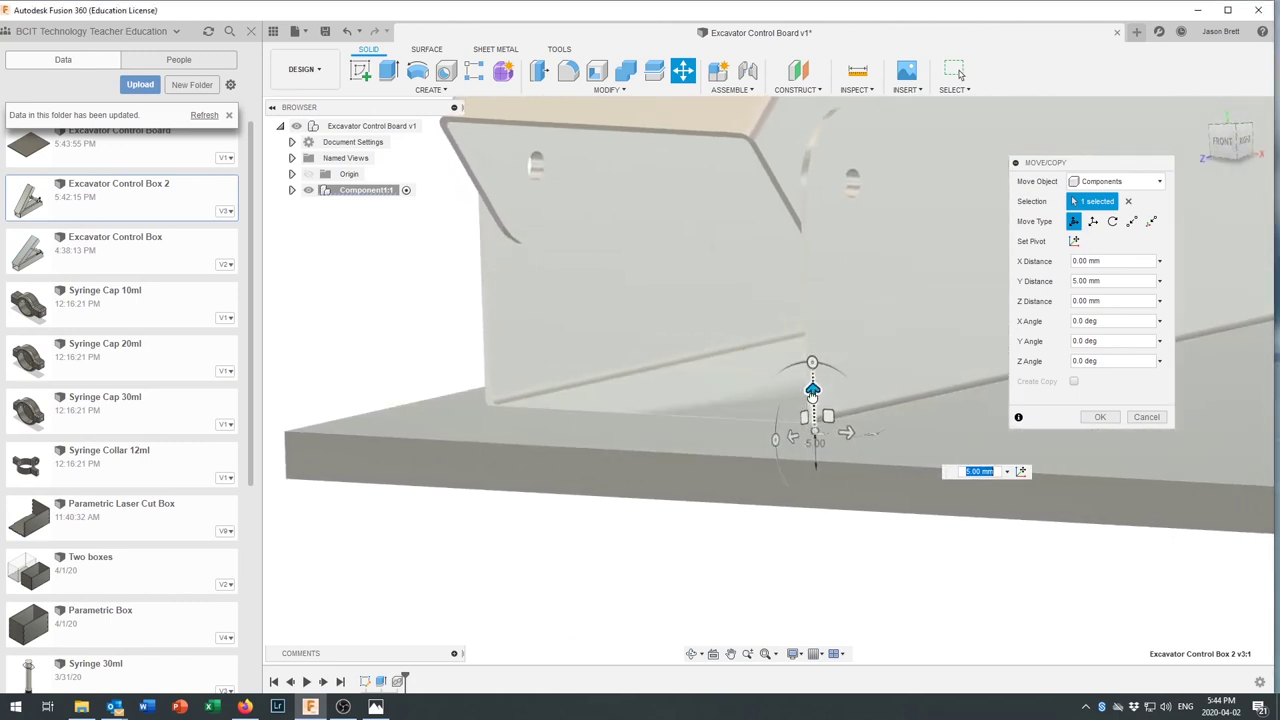
{"action": "left_click_drag", "start_coordinate": [812, 391], "coordinate": [812, 389]}
{"action": "mouse_move", "coordinate": [812, 383]}
{"action": "middle_mouse_down", "text": "shift"}
{"action": "mouse_move", "coordinate": [817, 410]}
{"action": "mouse_move", "coordinate": [826, 404]}
{"action": "middle_mouse_up", "text": "shift"}
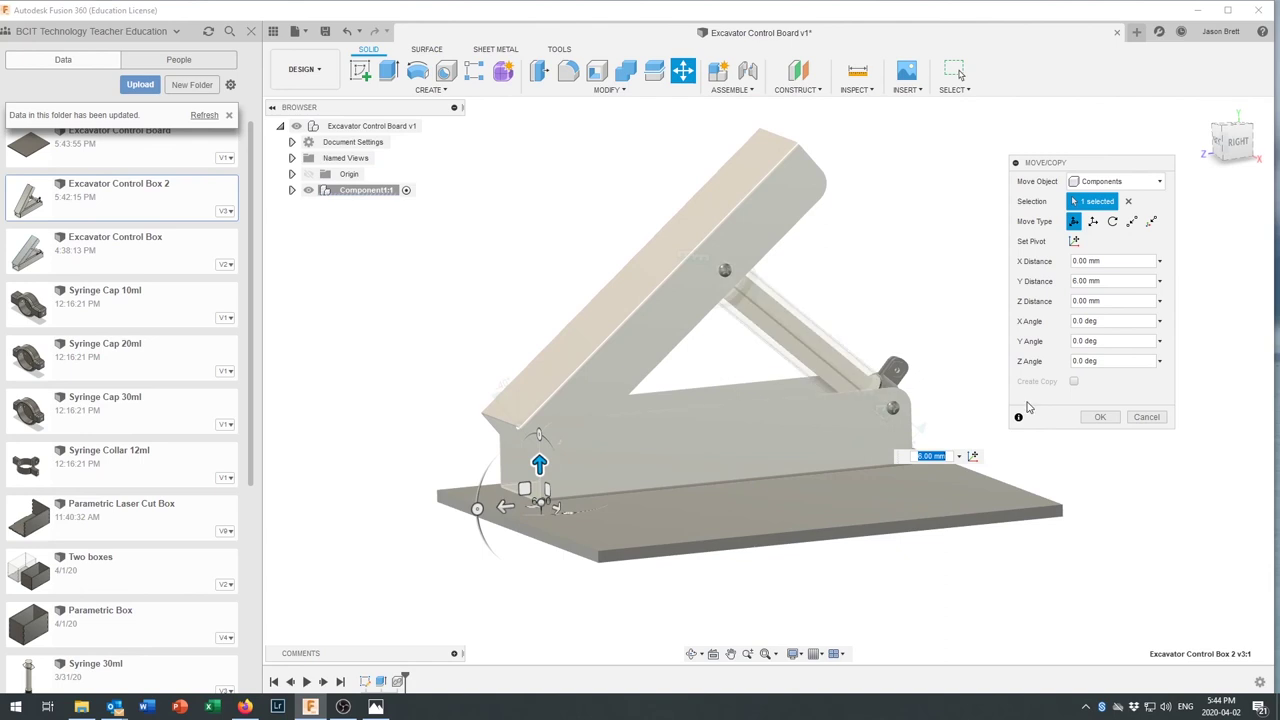